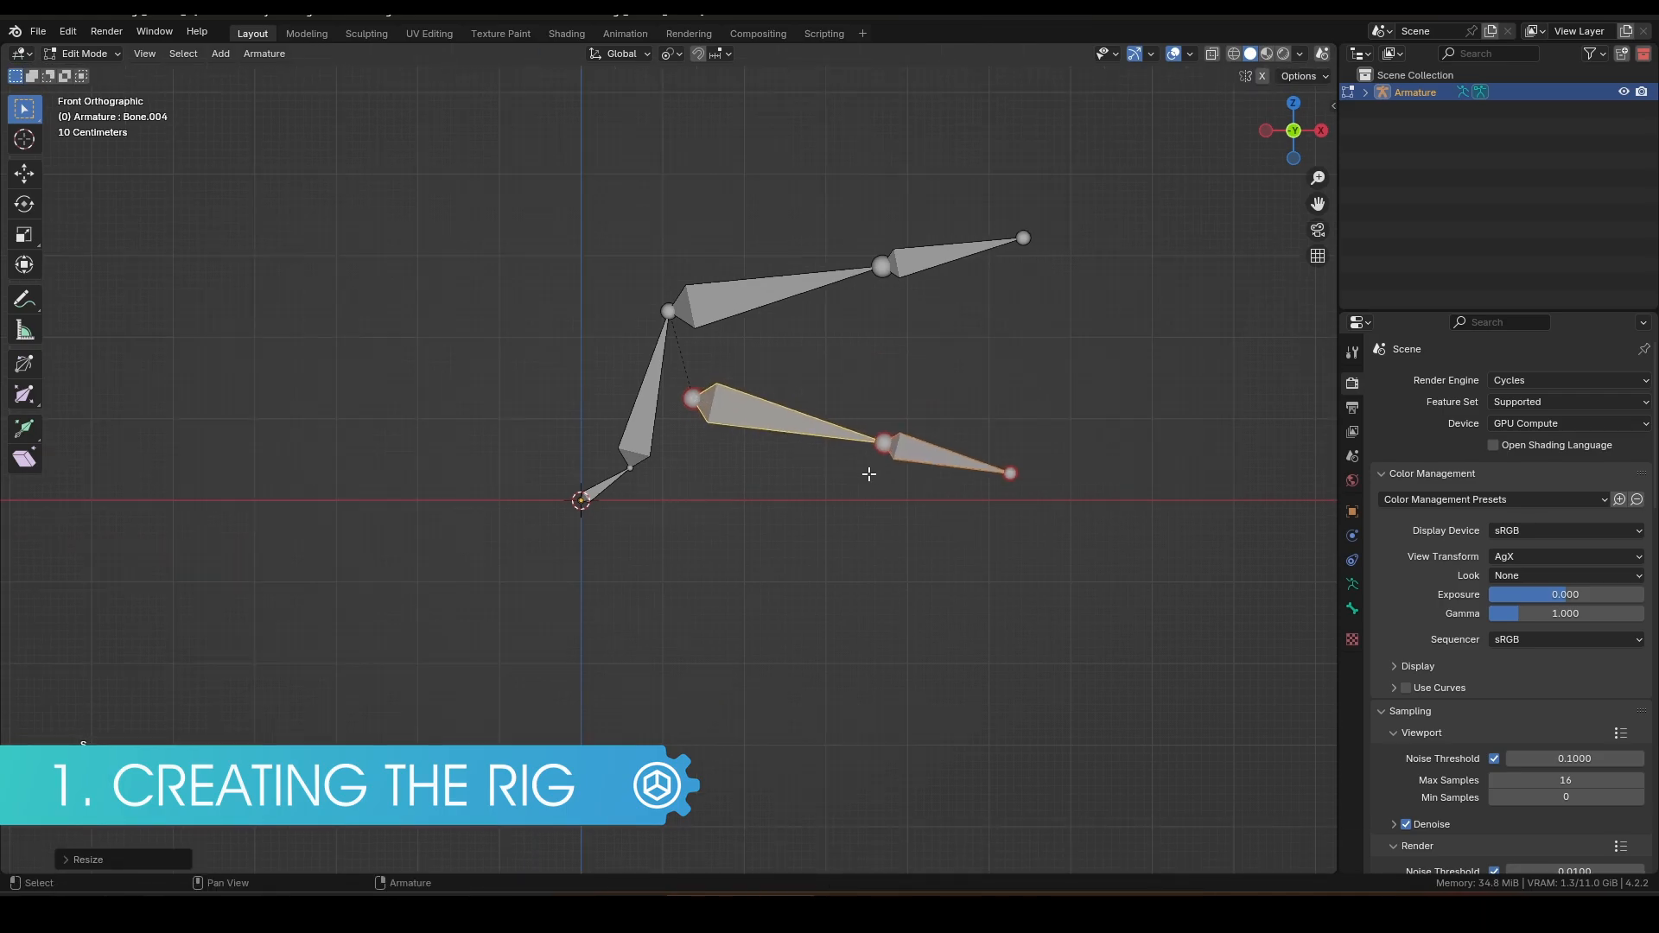
key(shift+d)
click(829, 518)
key(shift+d)
key(r)
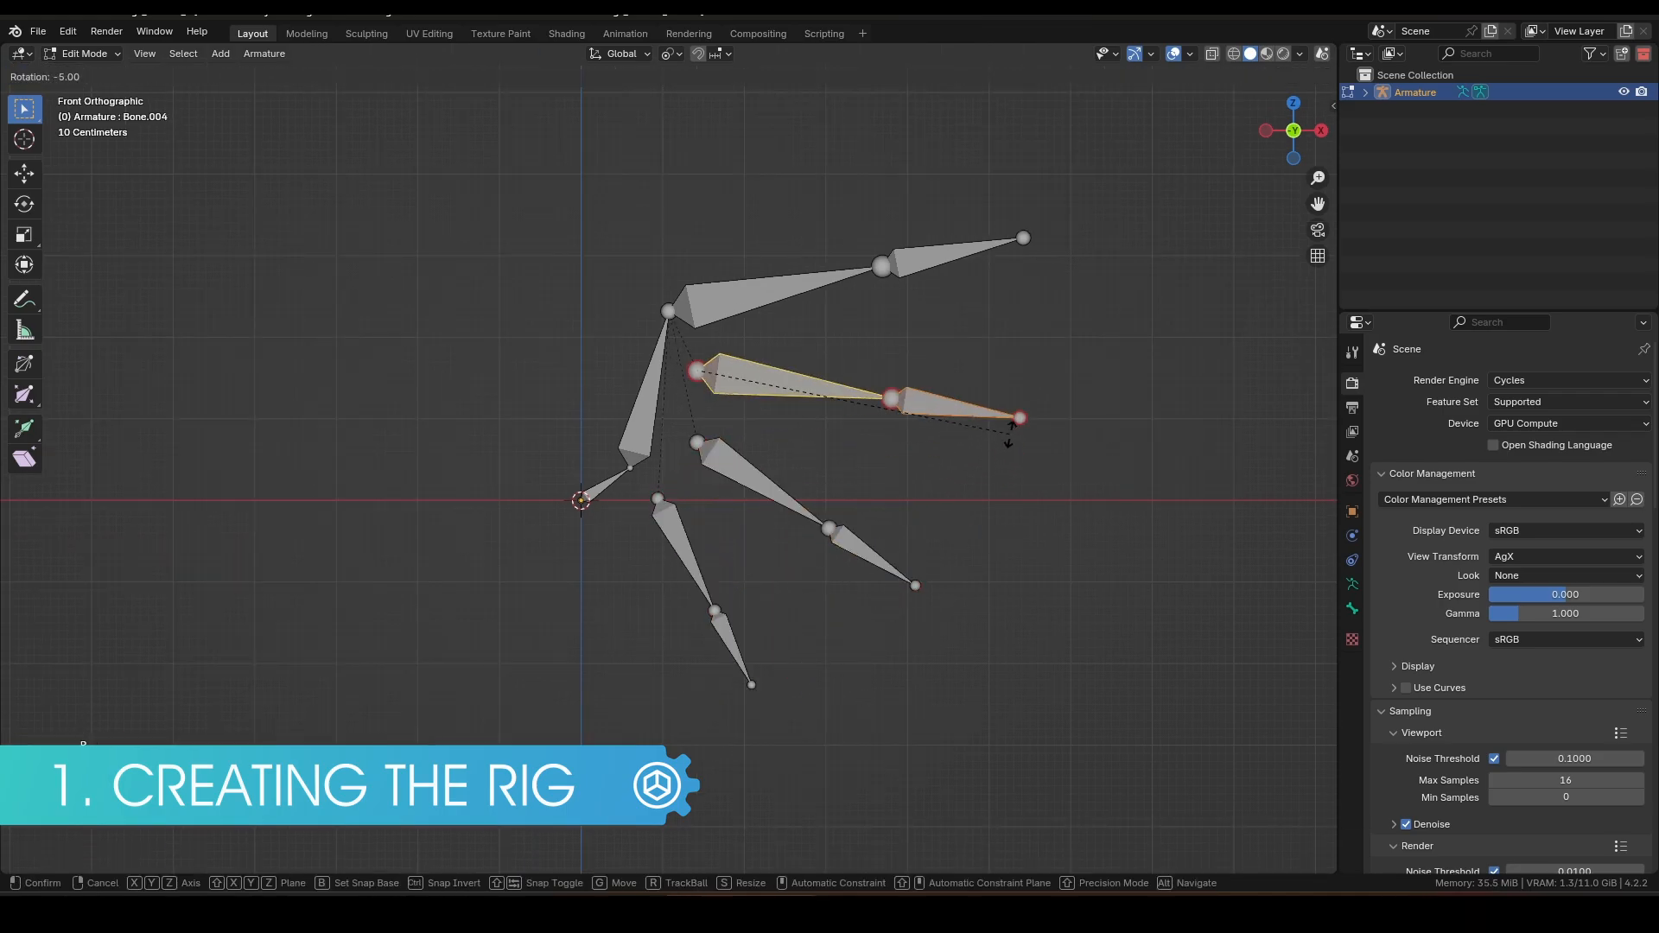
key(Return)
key(Tab)
key(ctrl+s)
key(g)
key(x)
key(Escape)
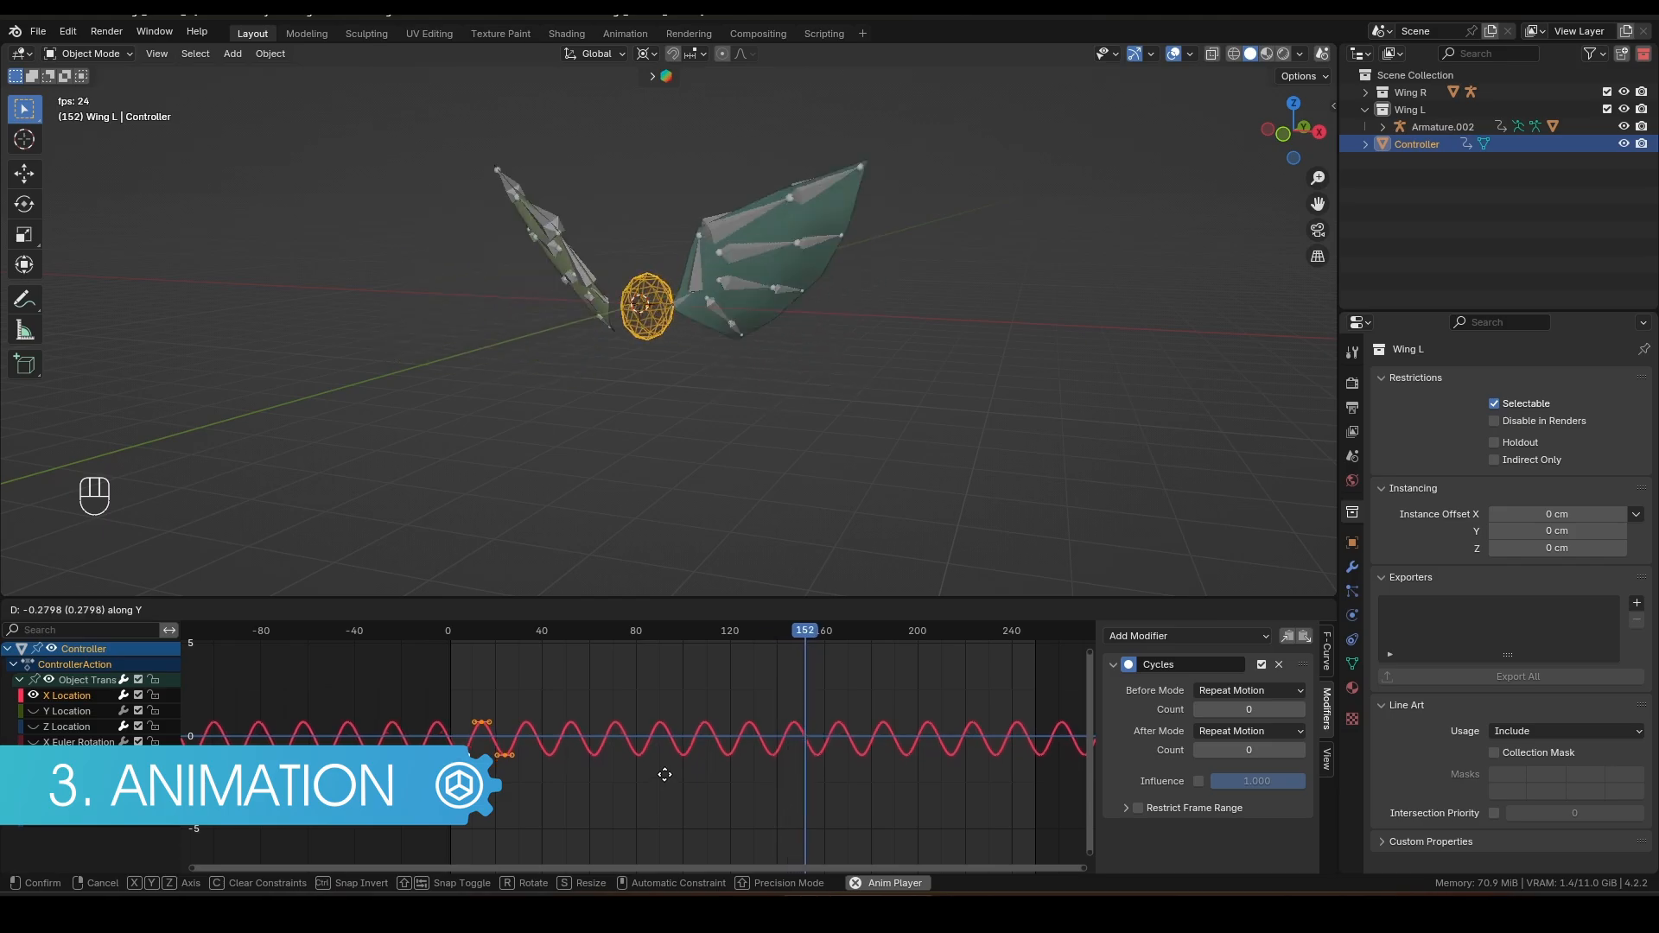
key(Escape)
key(s)
key(x)
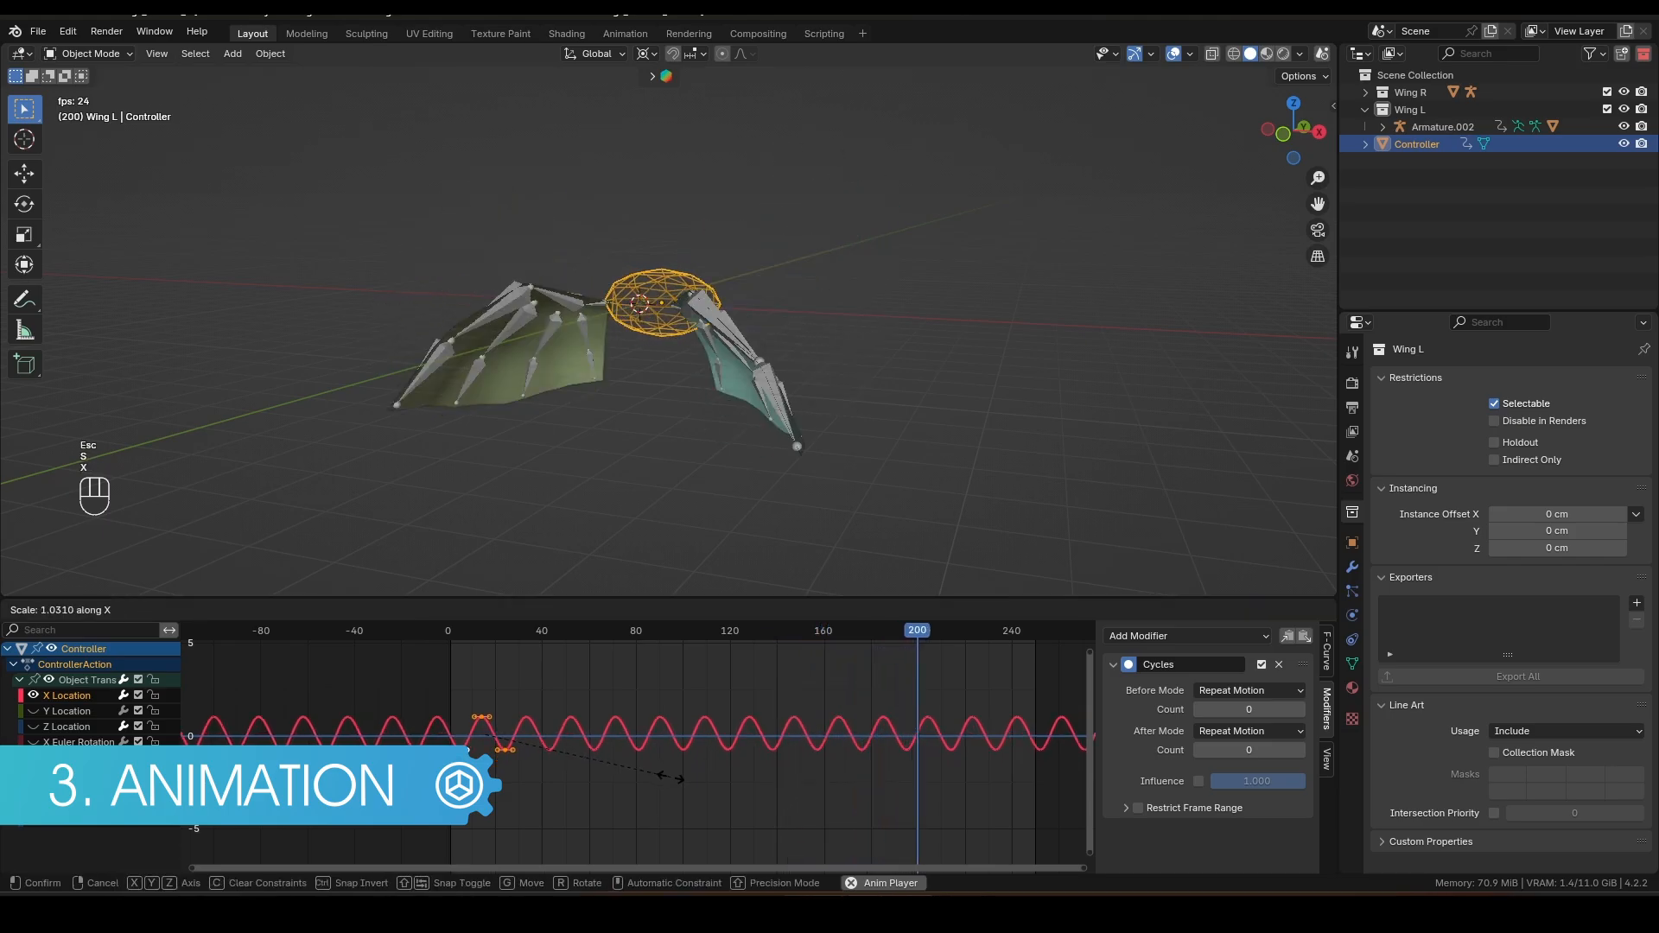
key(y)
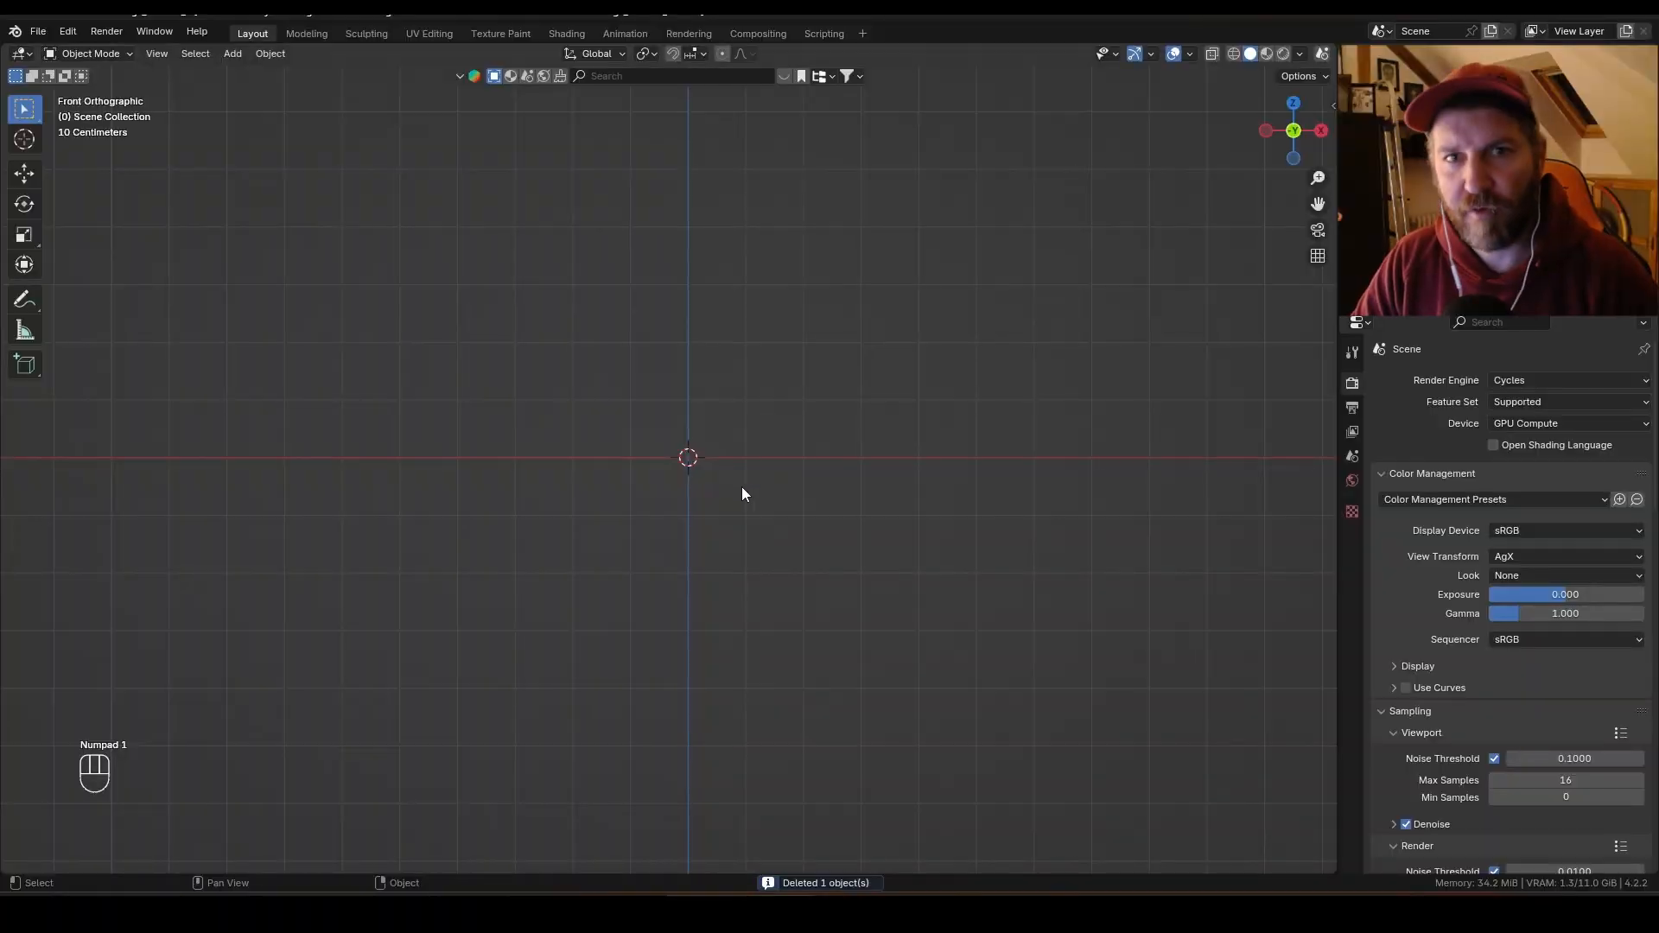
Step: Add a single-bone armature at the origin
key(shift+a)
mouse_move(741, 473)
mouse_move(710, 598)
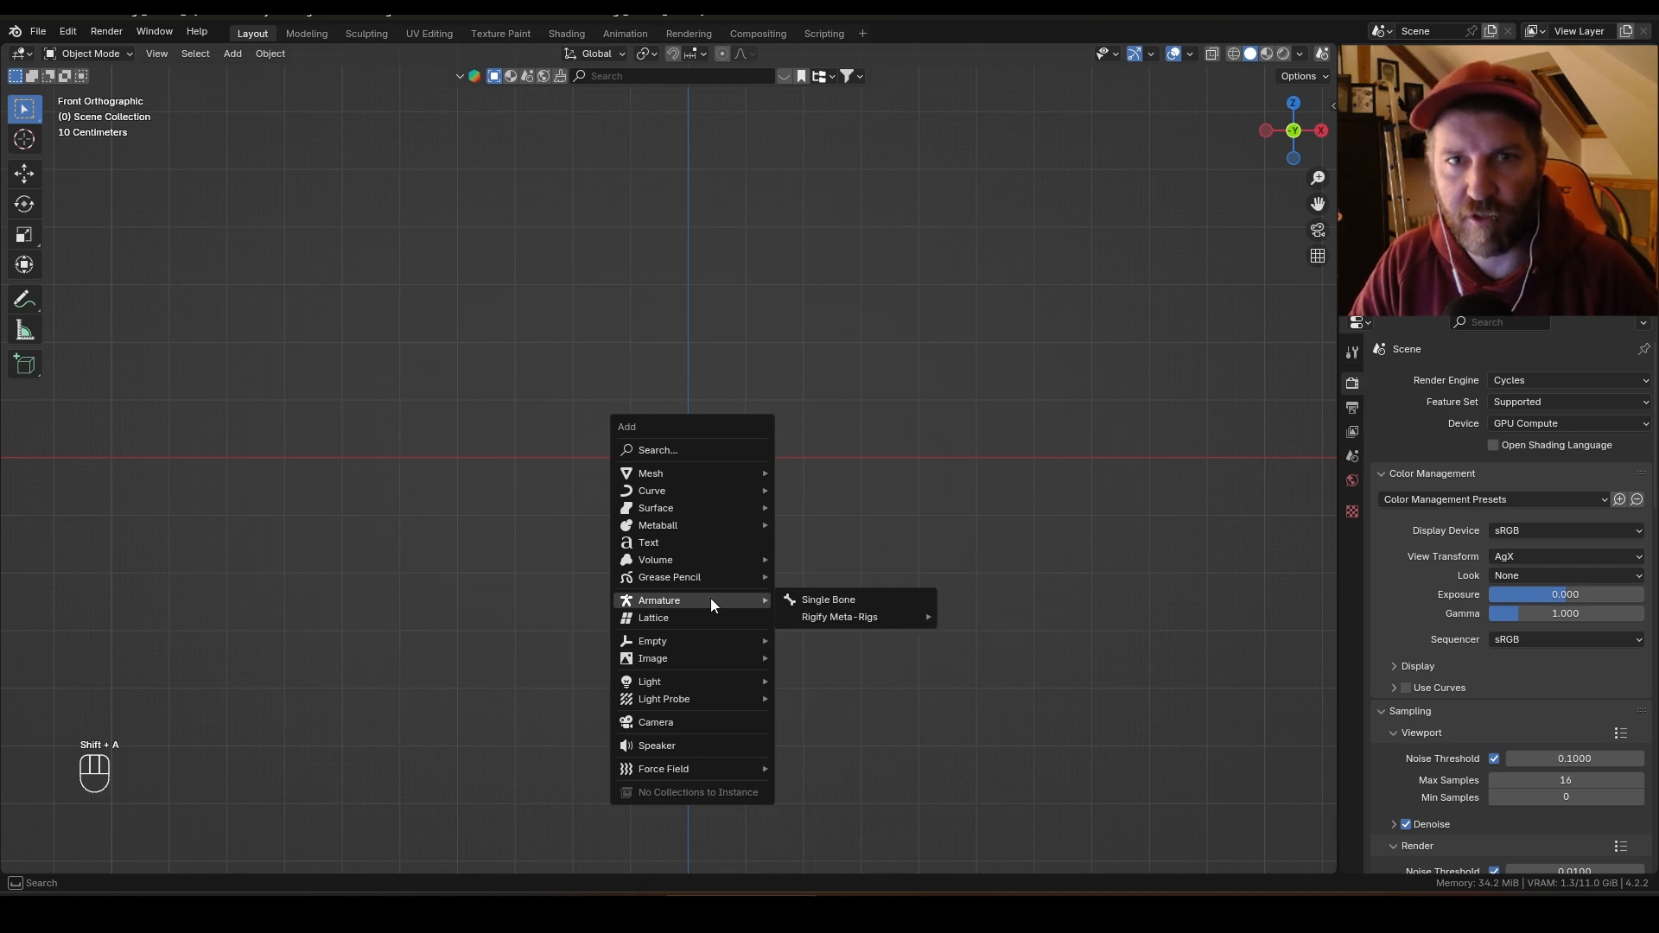
click(809, 599)
scroll(724, 504, up, 4)
shift+middle_drag(745, 428, 649, 442)
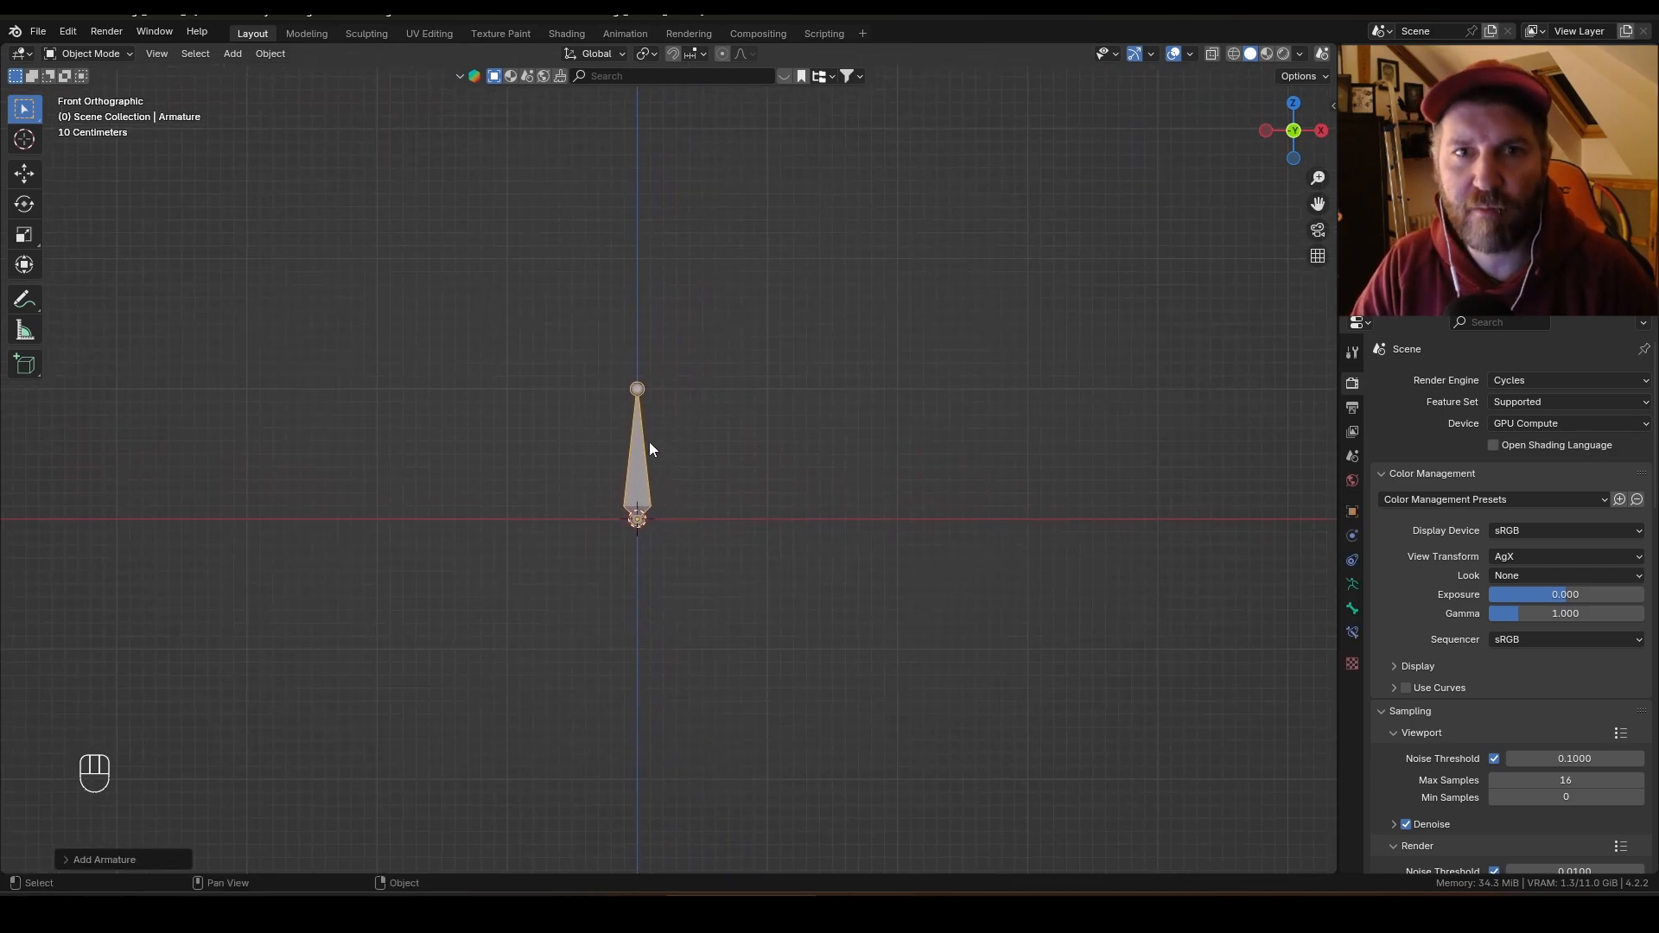
Step: In Edit Mode, move the bone's tip up and to the right so it forms a short angled bone
key(Tab)
click(648, 393)
key(g)
key(ctrl)
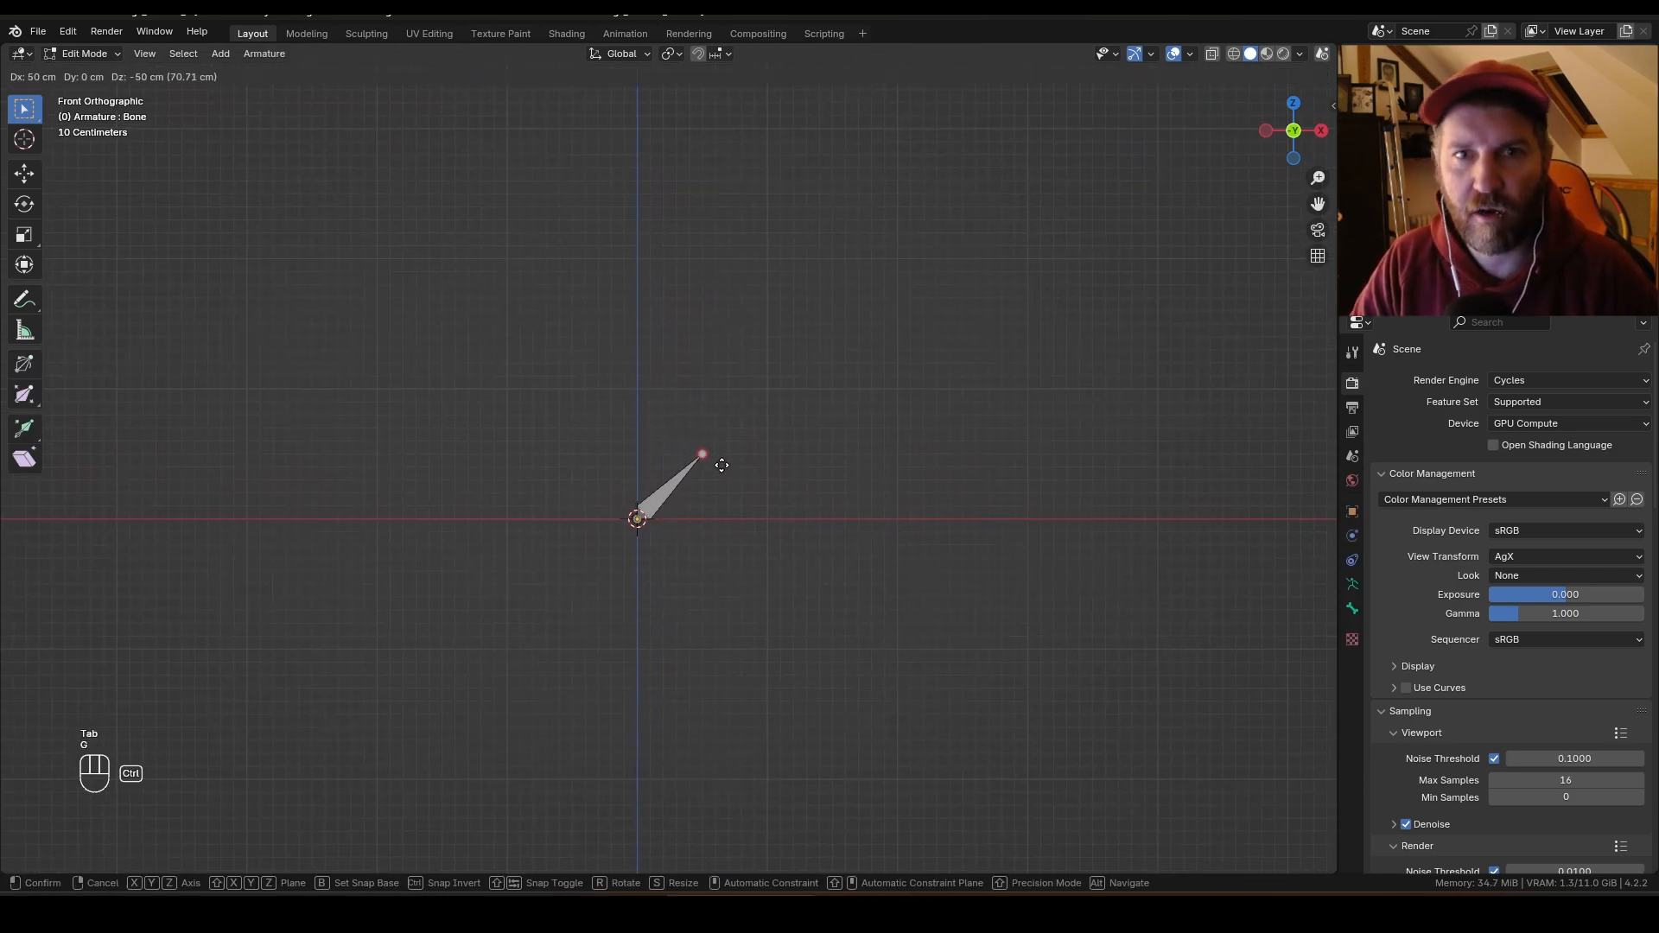
click(732, 476)
shift+middle_drag(715, 478, 691, 495)
Step: Extrude a long second bone upward from the first bone's tip
key(e)
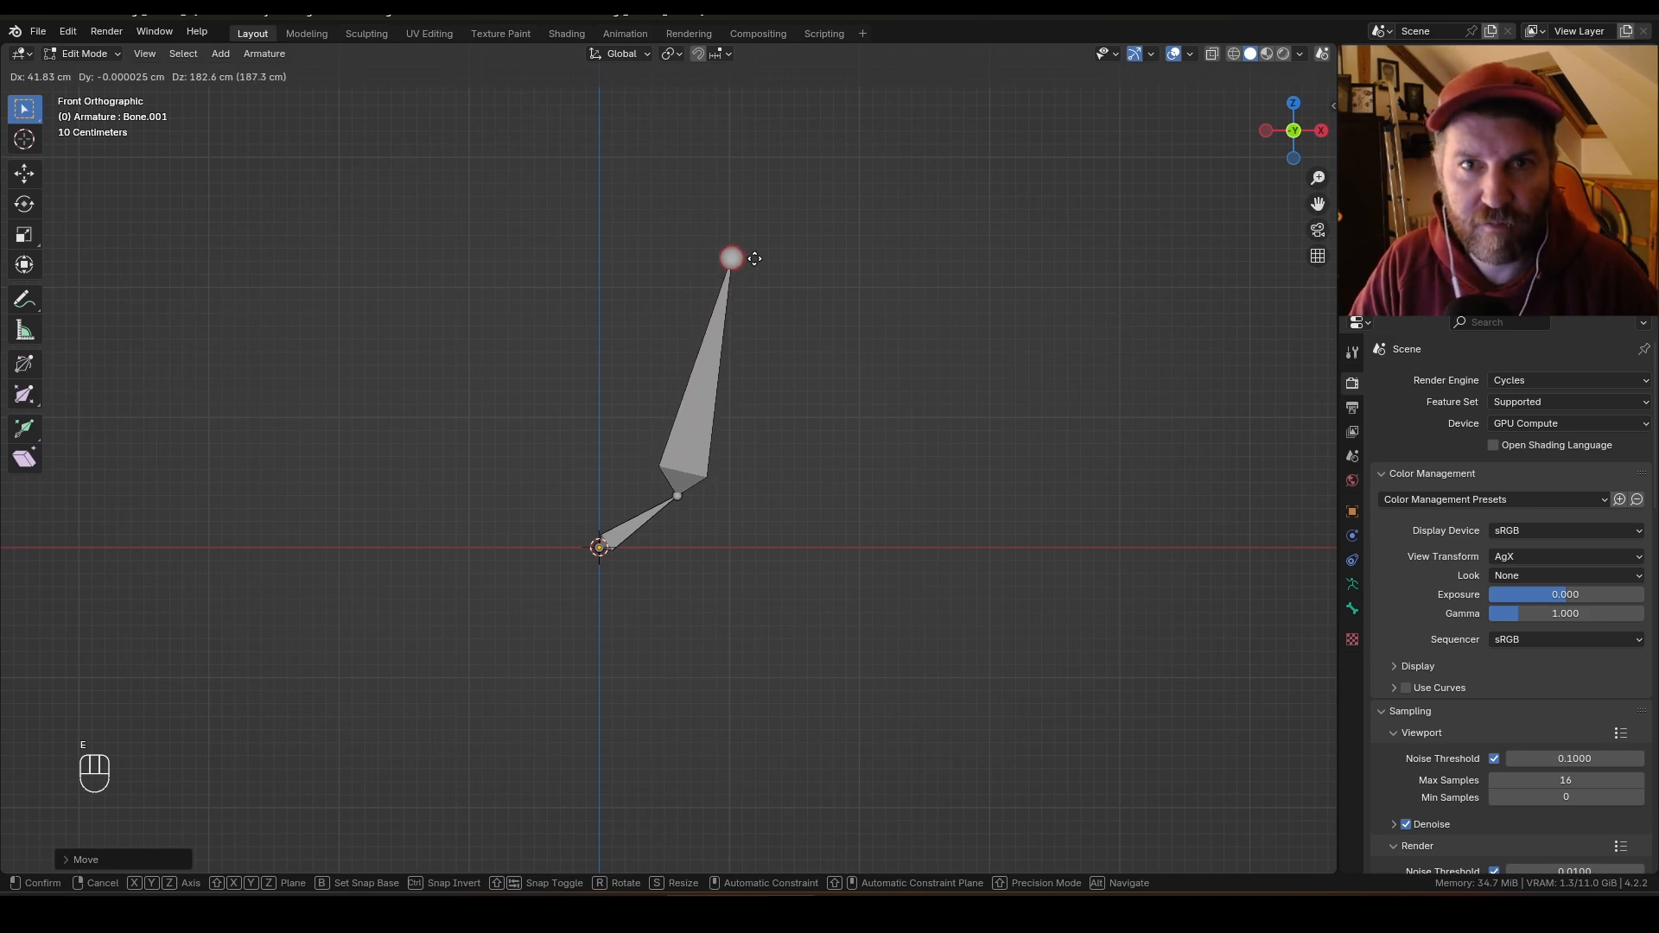
click(777, 304)
scroll(777, 304, down, 2)
shift+middle_drag(711, 381, 674, 374)
Step: Extrude two more bones outward to the right to form the wing's top arm
key(e)
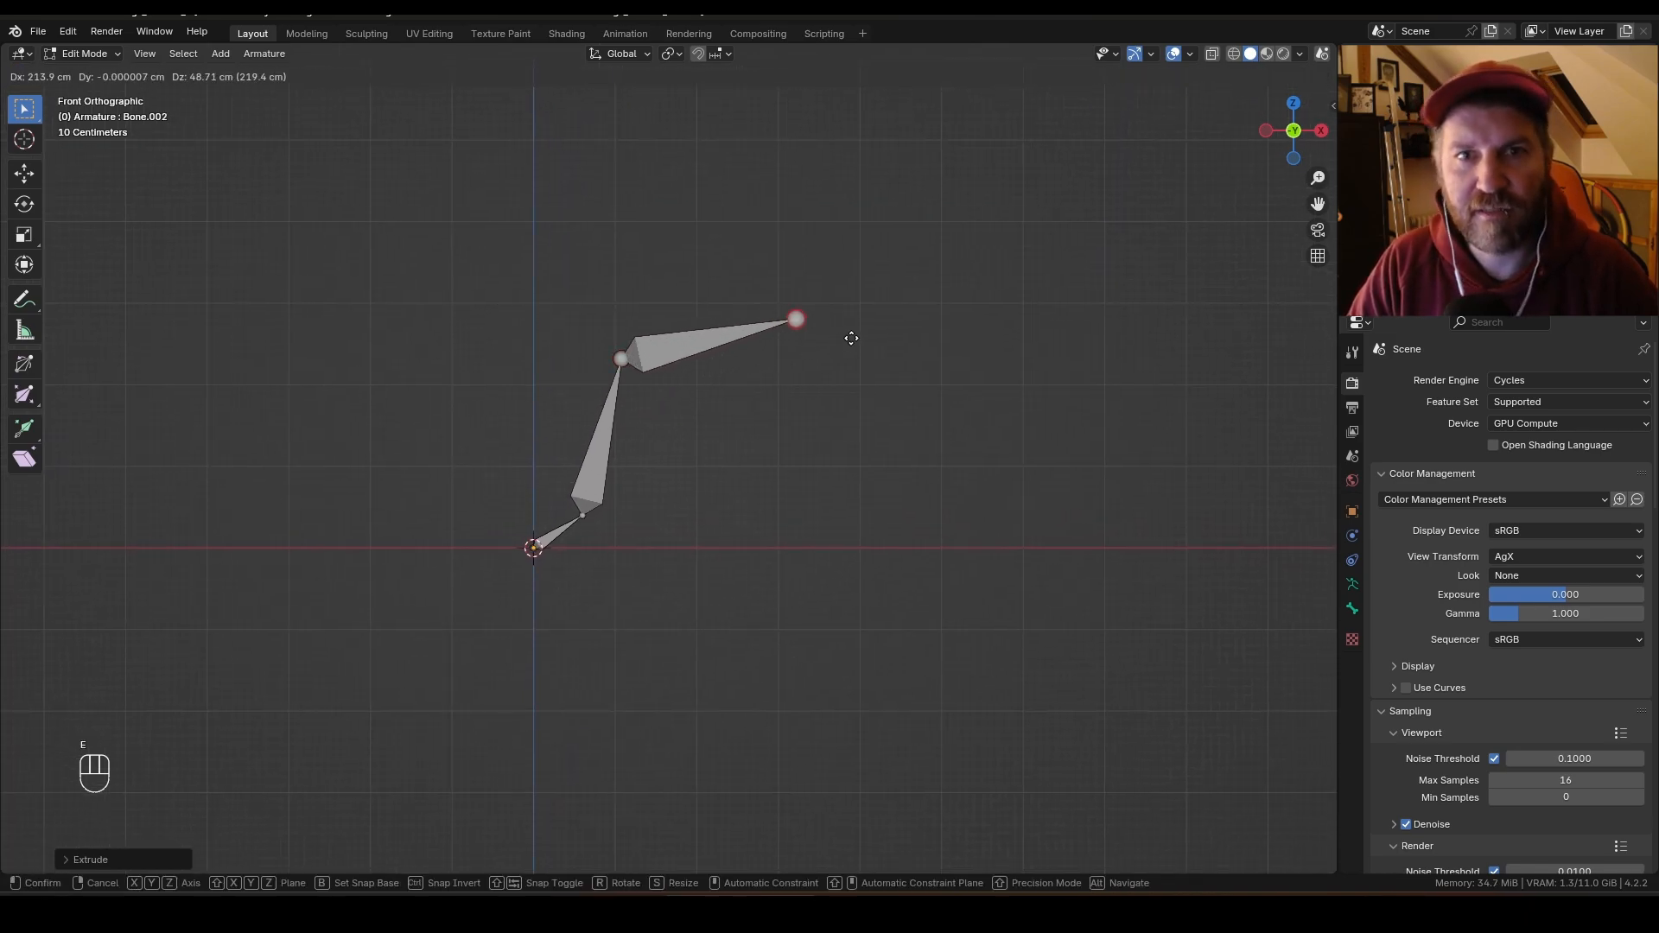
click(872, 334)
key(e)
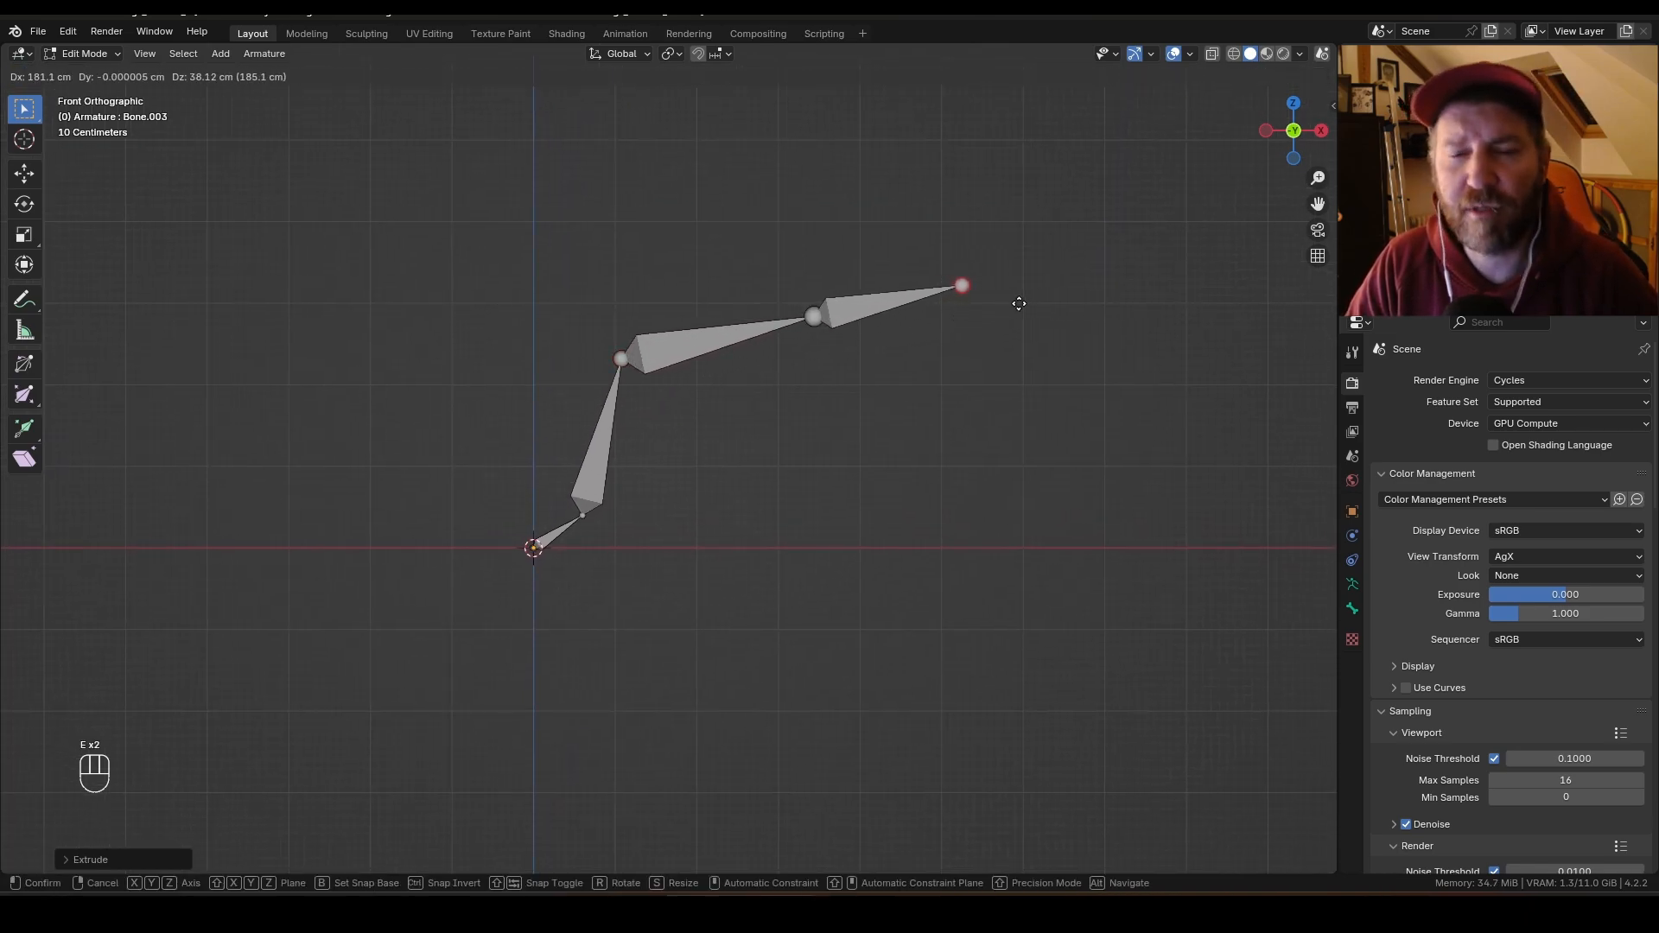
click(1019, 304)
Step: Reposition the joint between the two outer bones of the arm
click(815, 317)
key(g)
click(835, 317)
key(g)
Step: Duplicate the two outer bones and place the copy below the arm as a second finger
key(shift+d)
click(855, 460)
click(648, 446)
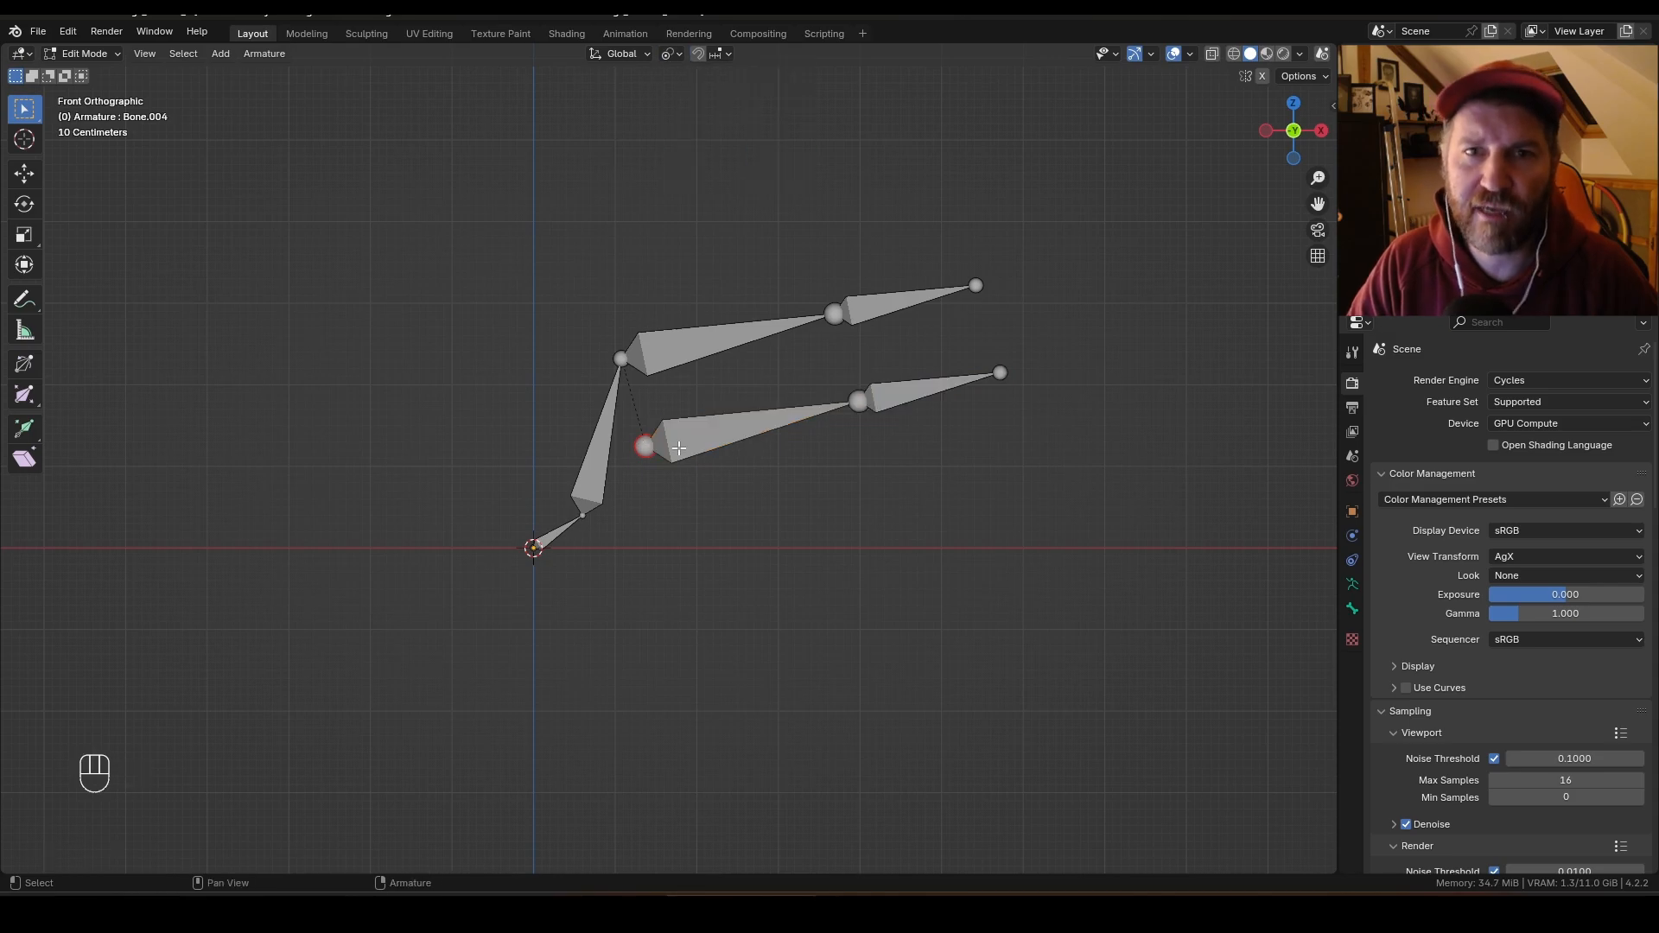
Step: Rotate and scale the duplicated finger to angle it under the arm
key(r)
click(935, 584)
key(s)
shift+middle_drag(825, 523, 873, 476)
Step: Duplicate the finger again and rotate the copy downward as a third finger
key(g)
key(shift+d)
key(s)
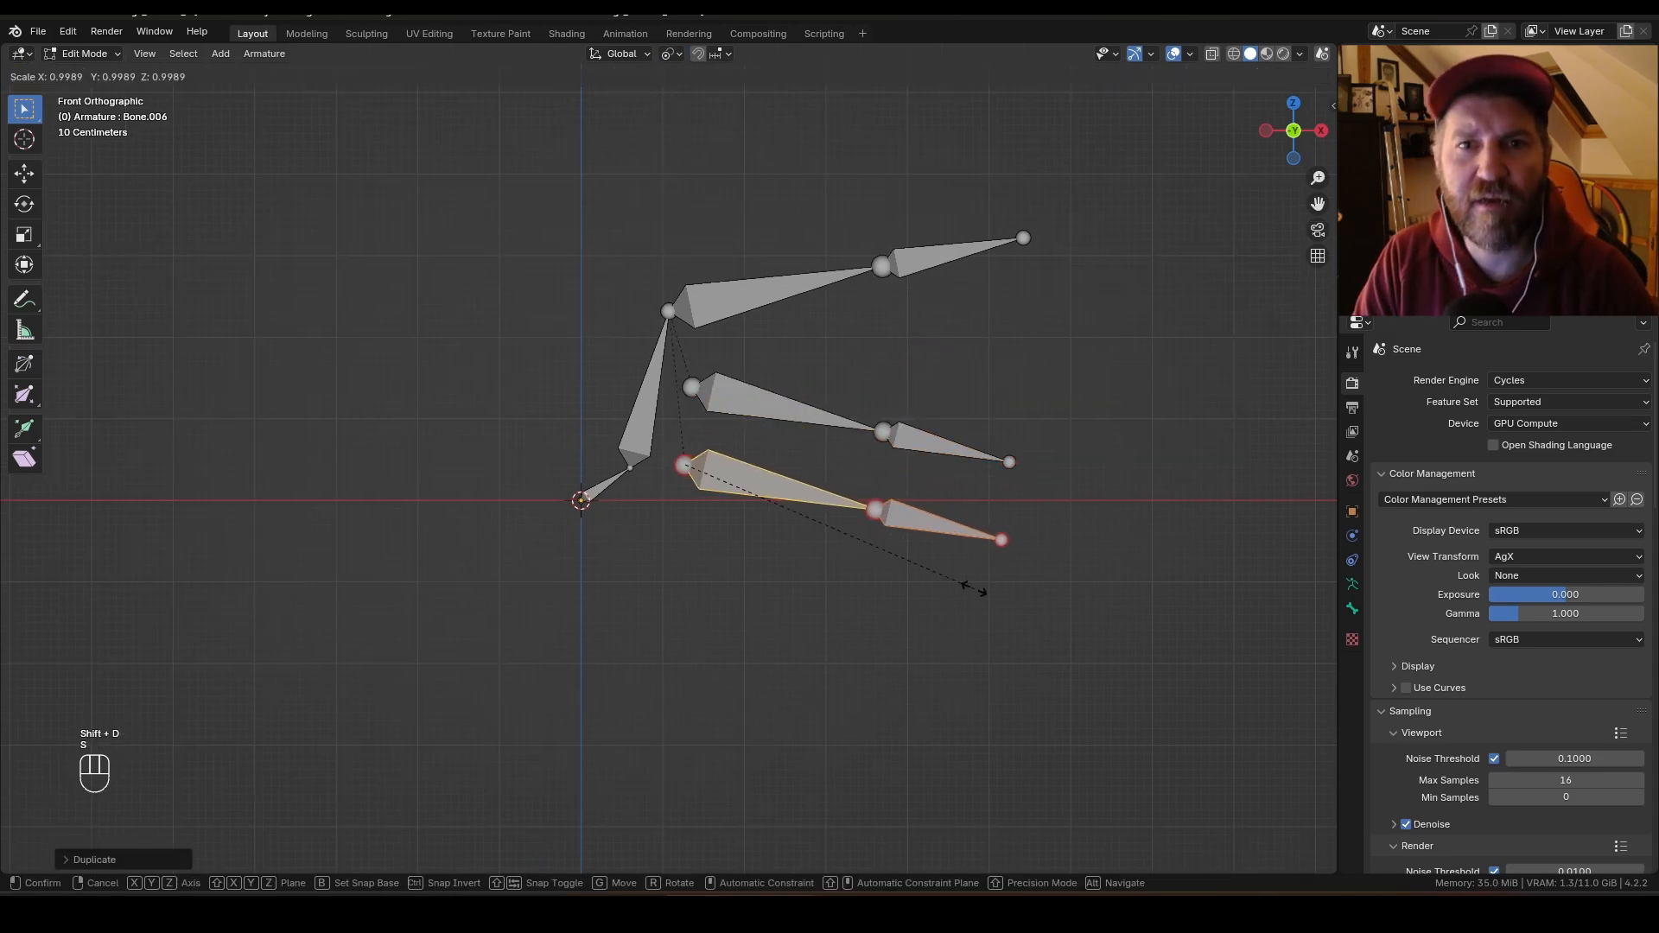
key(r)
click(907, 627)
Step: Duplicate another finger and move it lower as a fourth finger near the arm's base
key(shift+d)
click(883, 657)
click(950, 444)
key(g)
click(860, 577)
key(g)
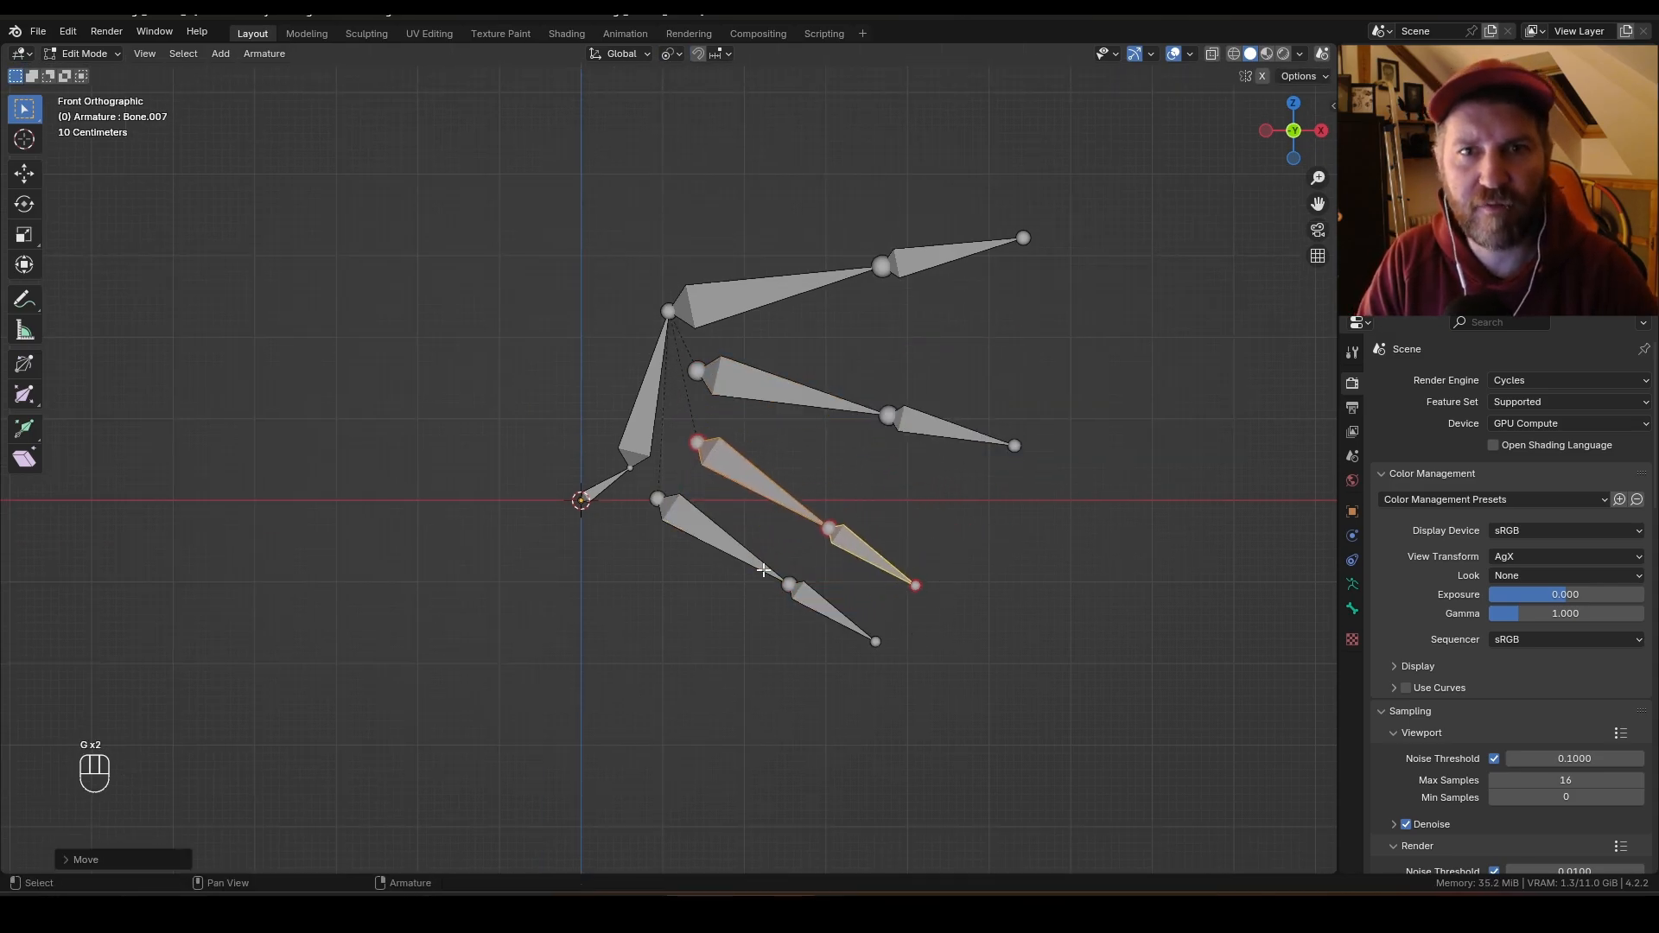
click(819, 600)
shift+click(762, 567)
Step: Rotate the second finger upward to fan it out from the others
key(r)
key(s)
key(r)
click(937, 428)
key(r)
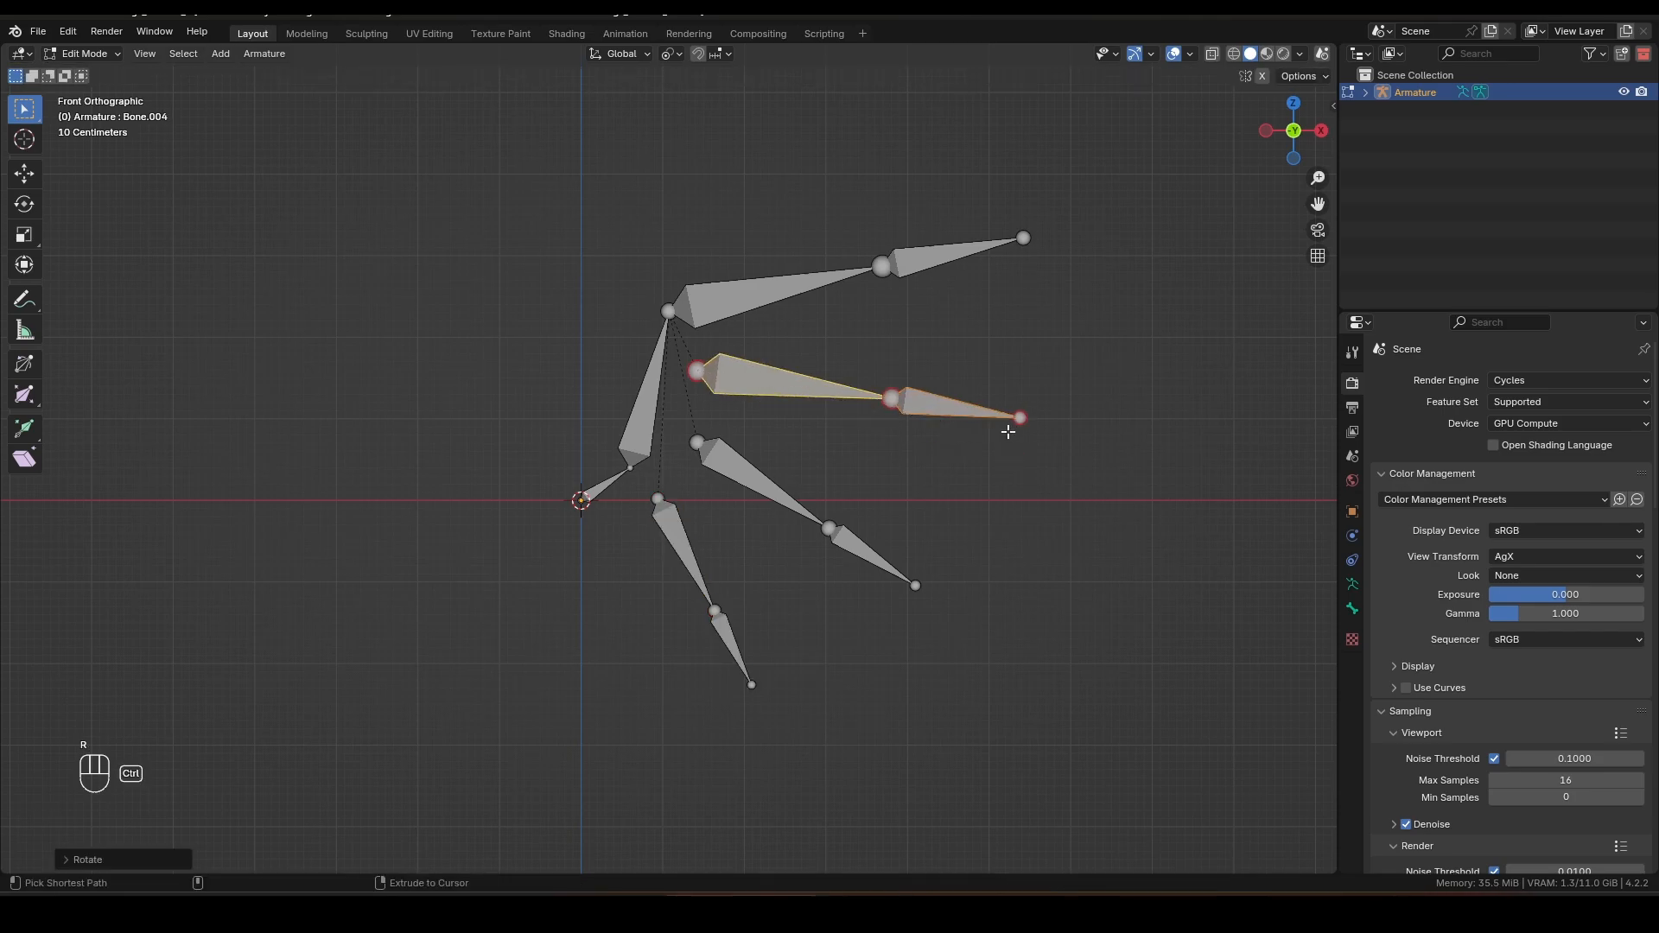
Step: Move and rotate the third finger to spread the fingers evenly
key(g)
click(792, 501)
click(862, 542)
key(g)
key(r)
shift+click(782, 497)
key(r)
key(g)
click(955, 545)
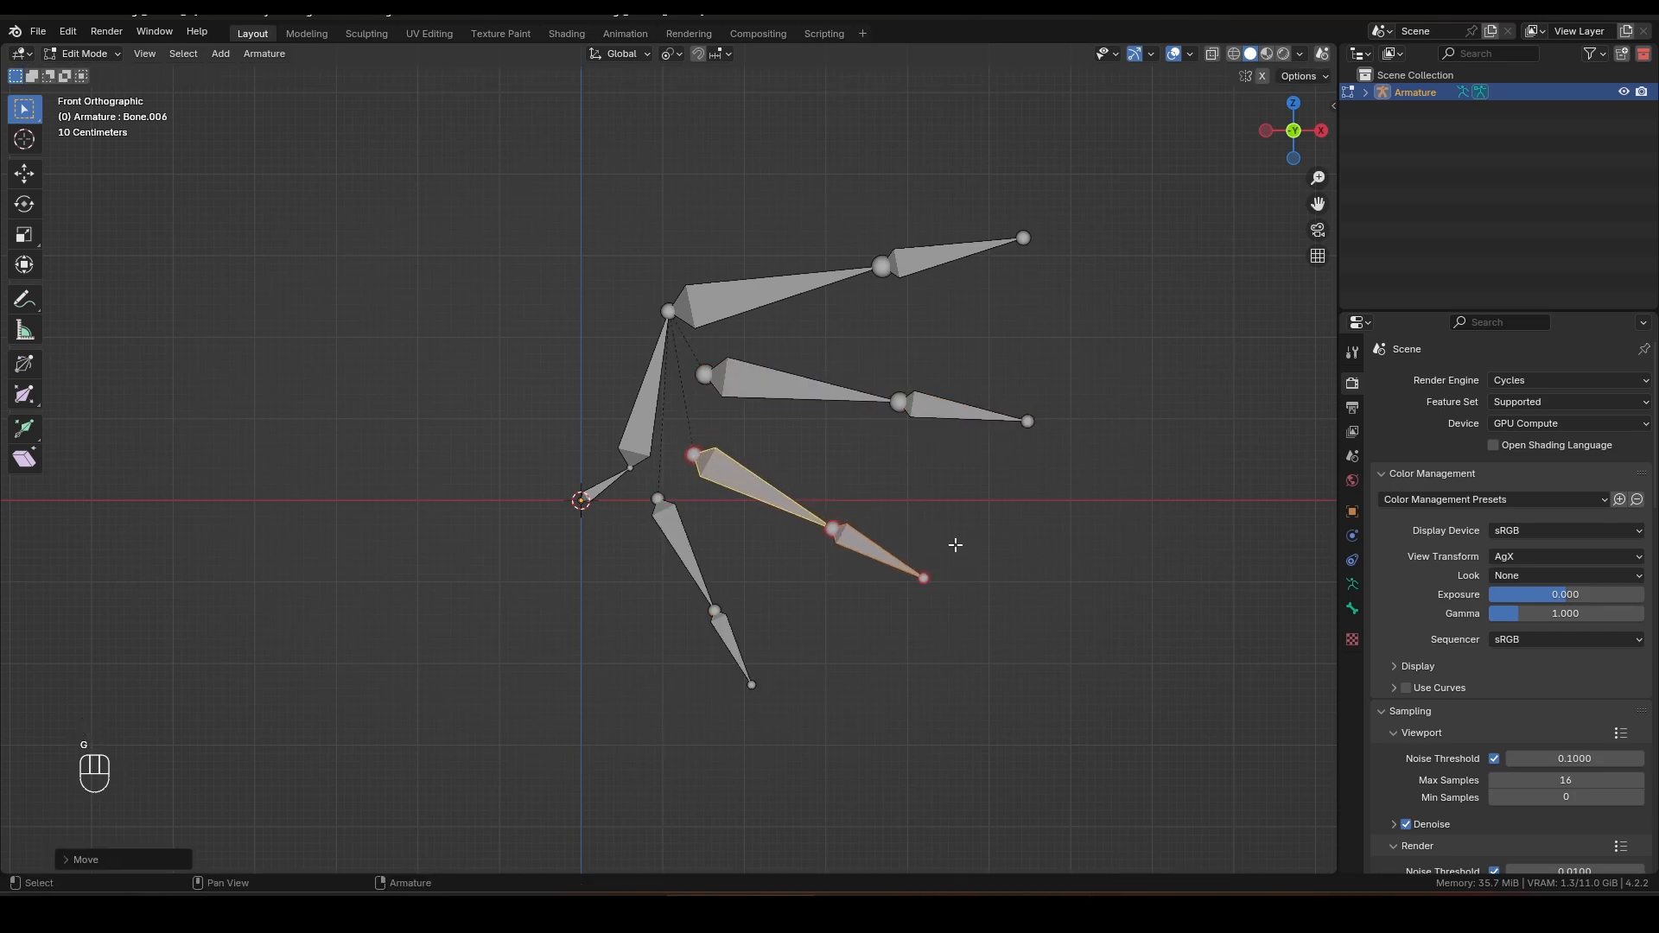
alt+middle_drag(874, 537, 819, 533)
Step: Leave Edit Mode and save the file
key(Tab)
key(ctrl+s)
Step: Move the armature along X to about 200 cm from the origin and save
key(g)
key(x)
click(974, 511)
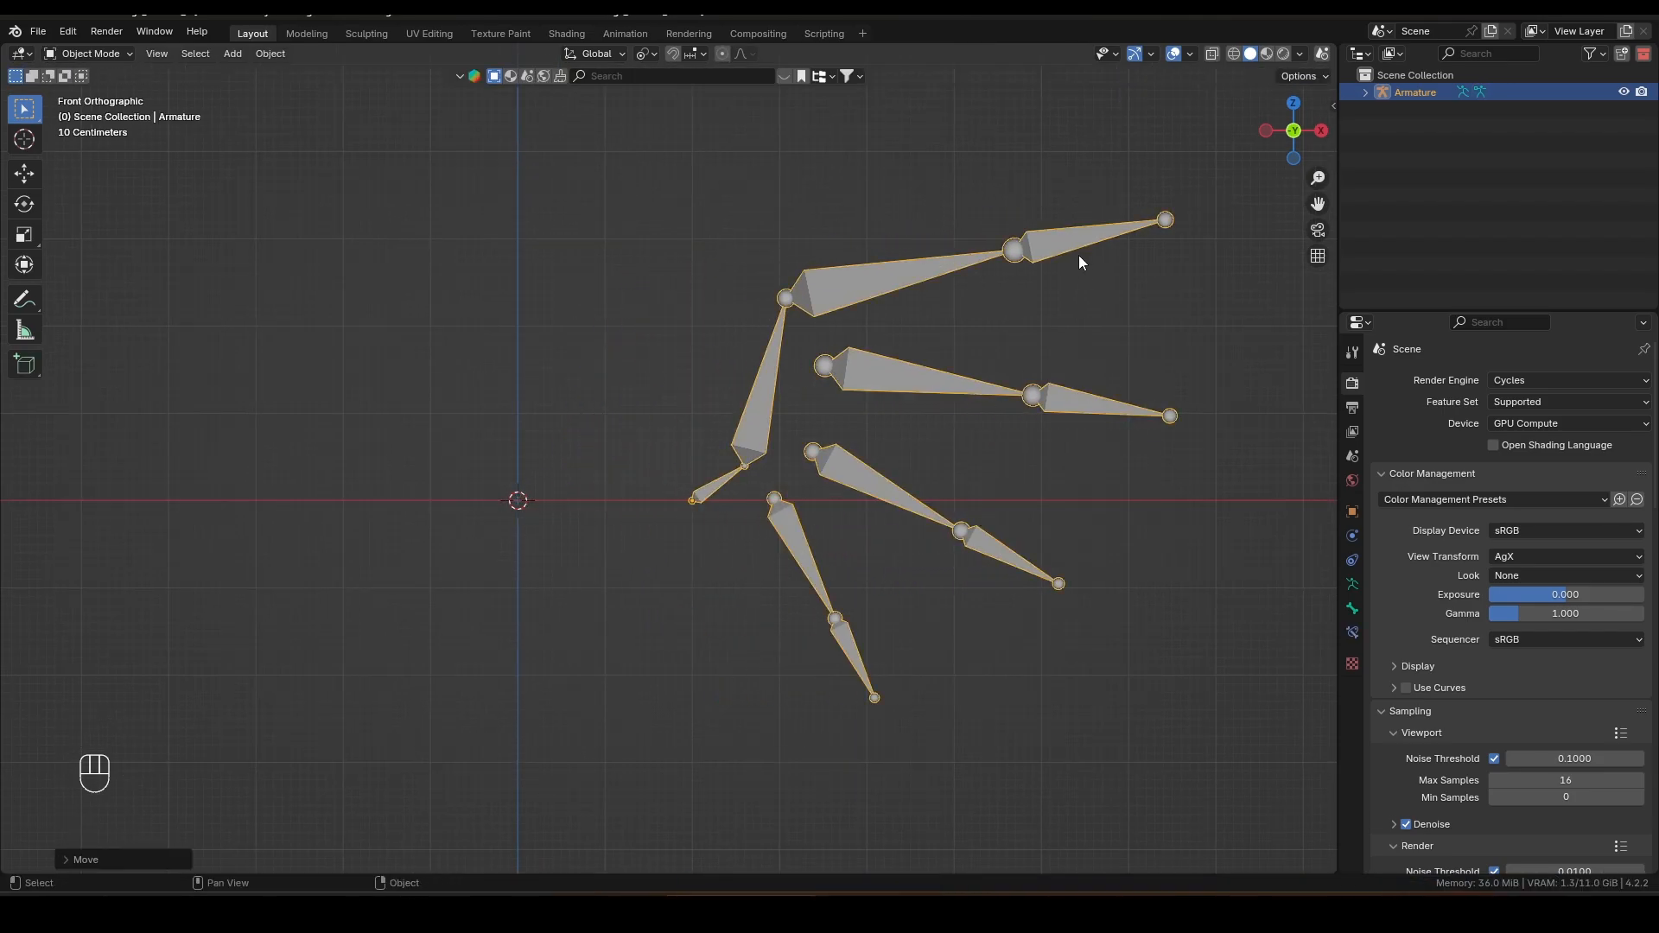
key(ctrl+z)
key(Tab)
click(993, 222)
key(Tab)
key(ctrl+s)
Step: Add an ico sphere at the origin
middle_drag(1027, 250, 749, 444)
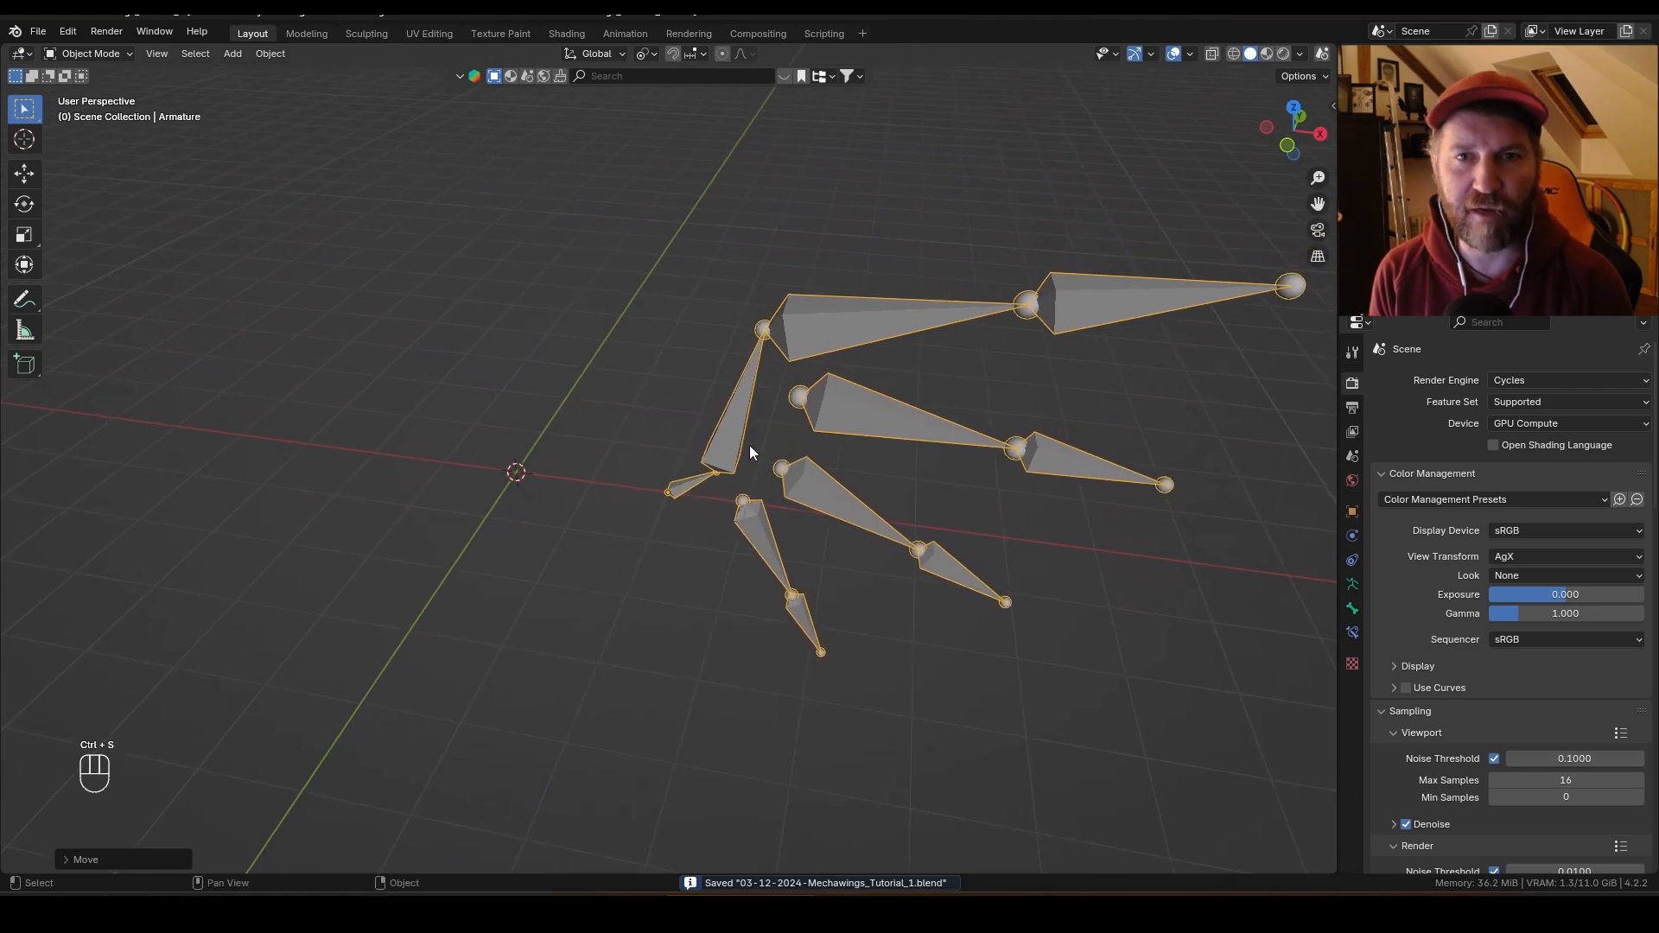
key(shift+a)
mouse_move(558, 355)
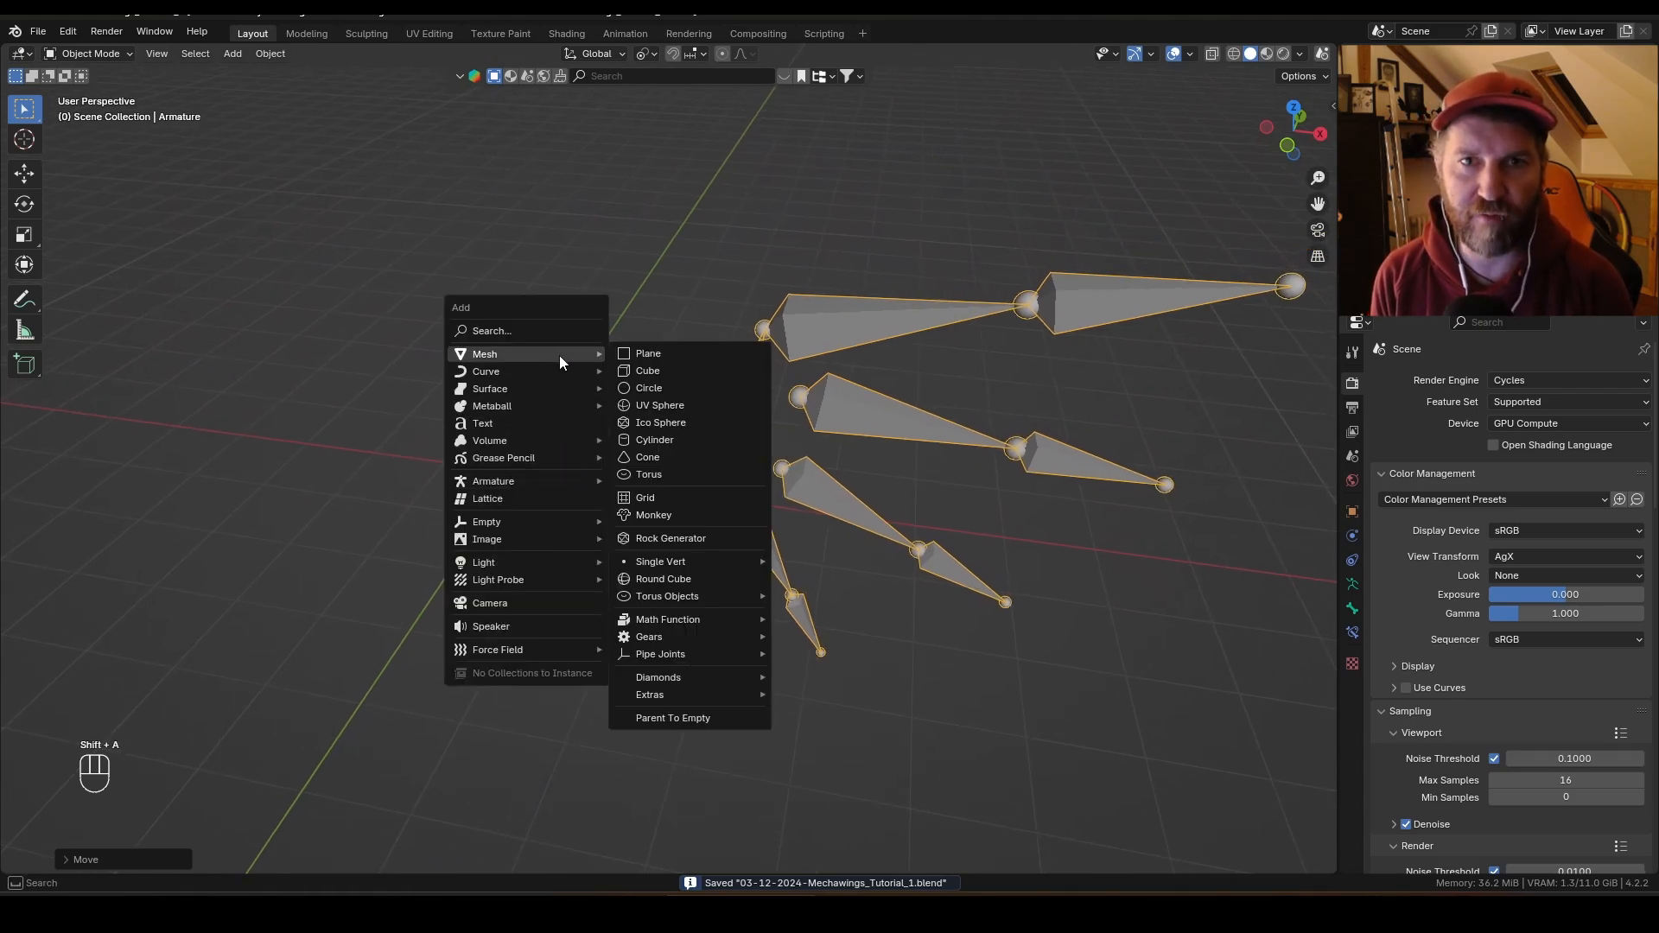
click(686, 422)
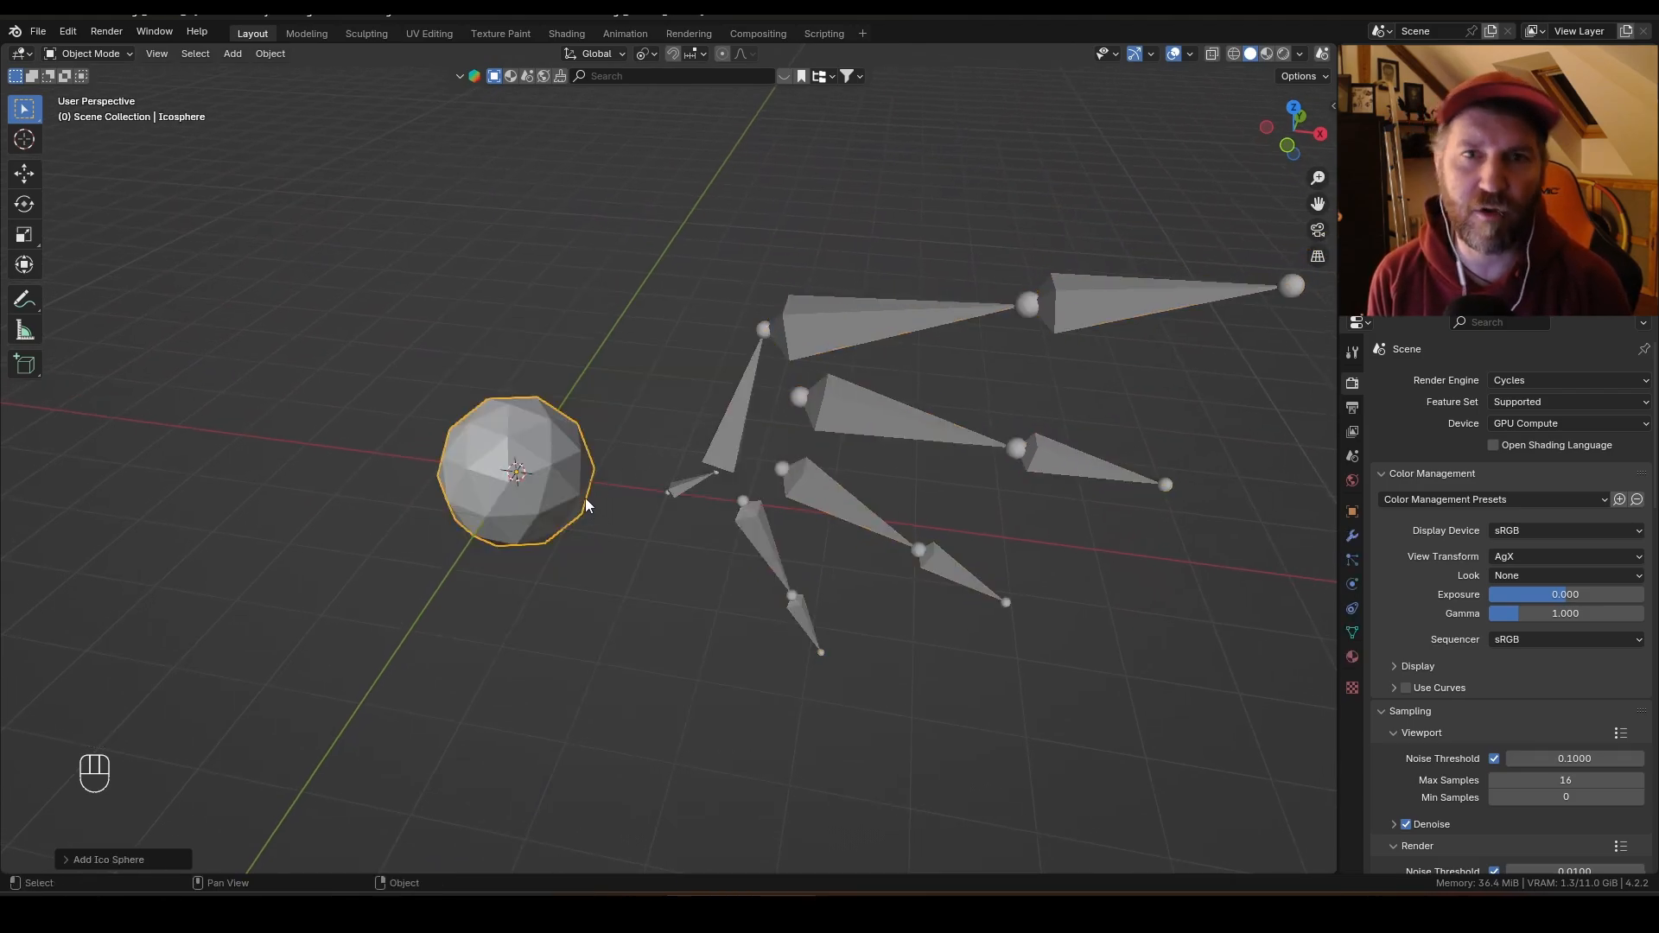
Step: Rename the ico sphere to Controller
key(F2)
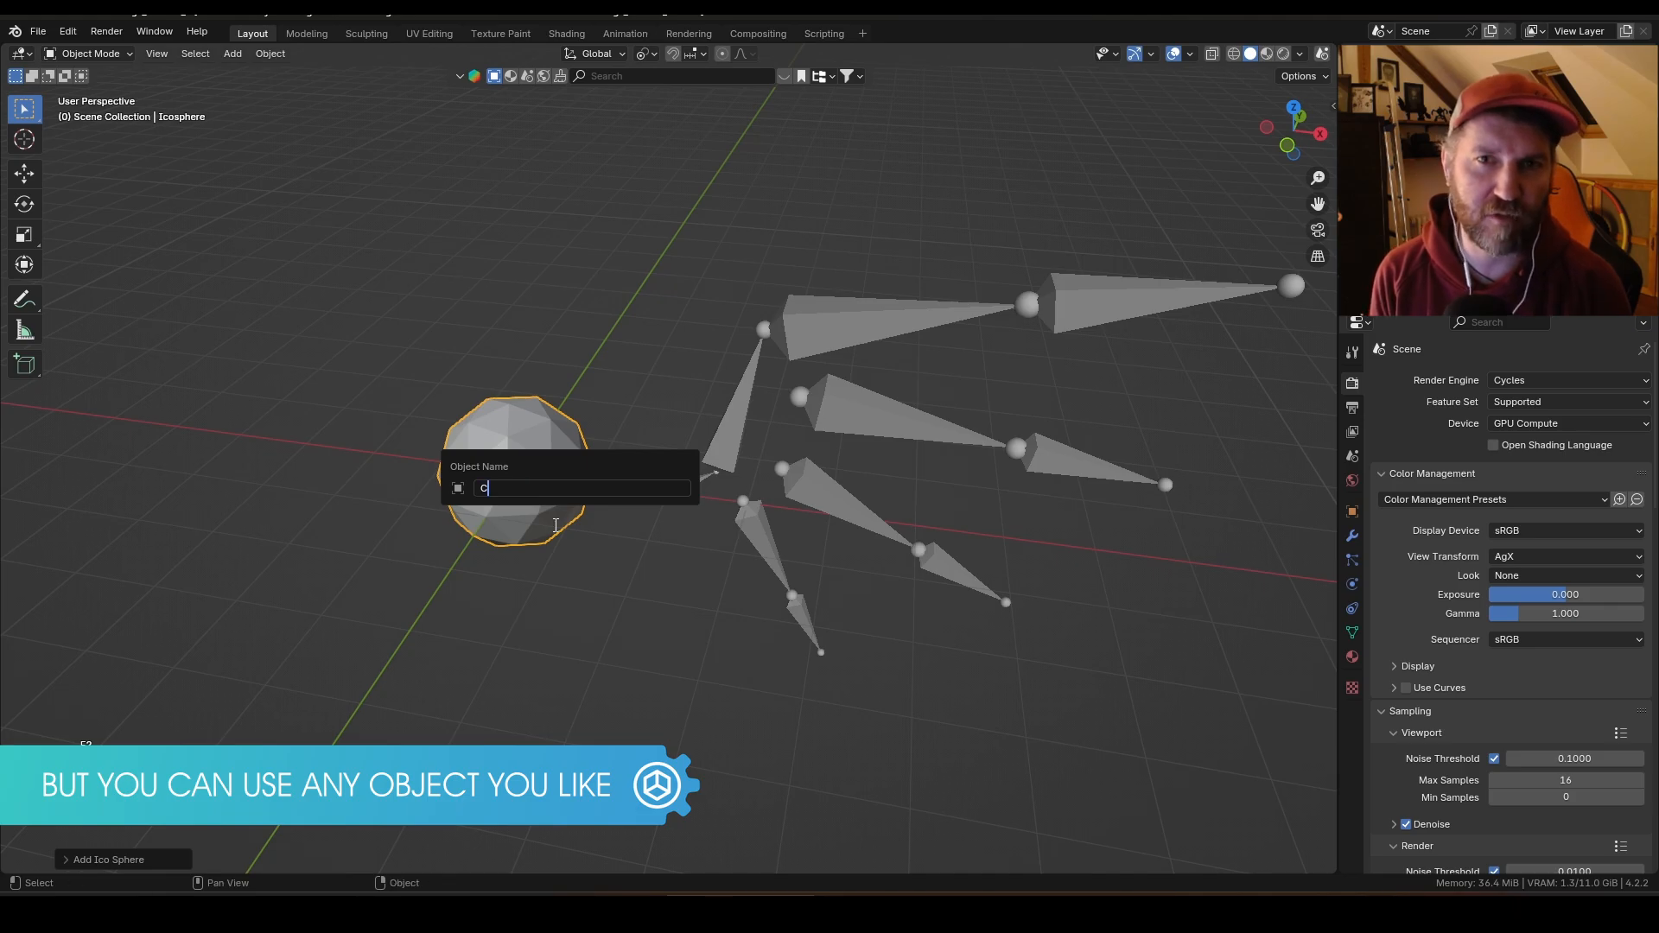
text(Controller)
key(Return)
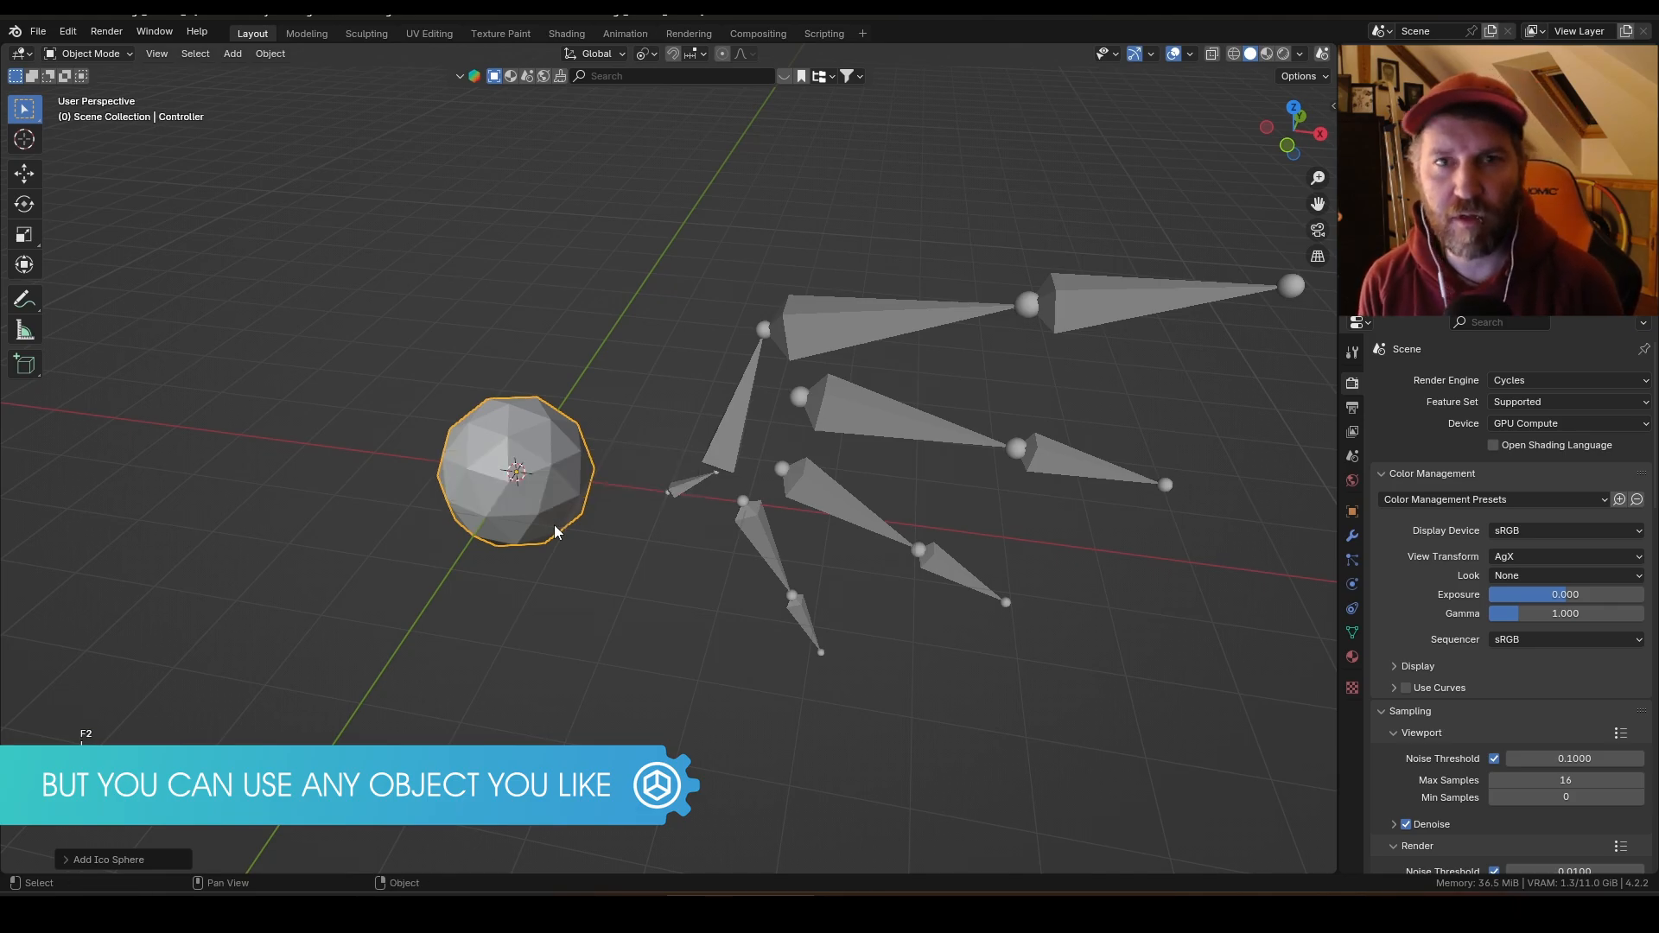
Step: Set the controller's viewport display to Wire
click(1352, 512)
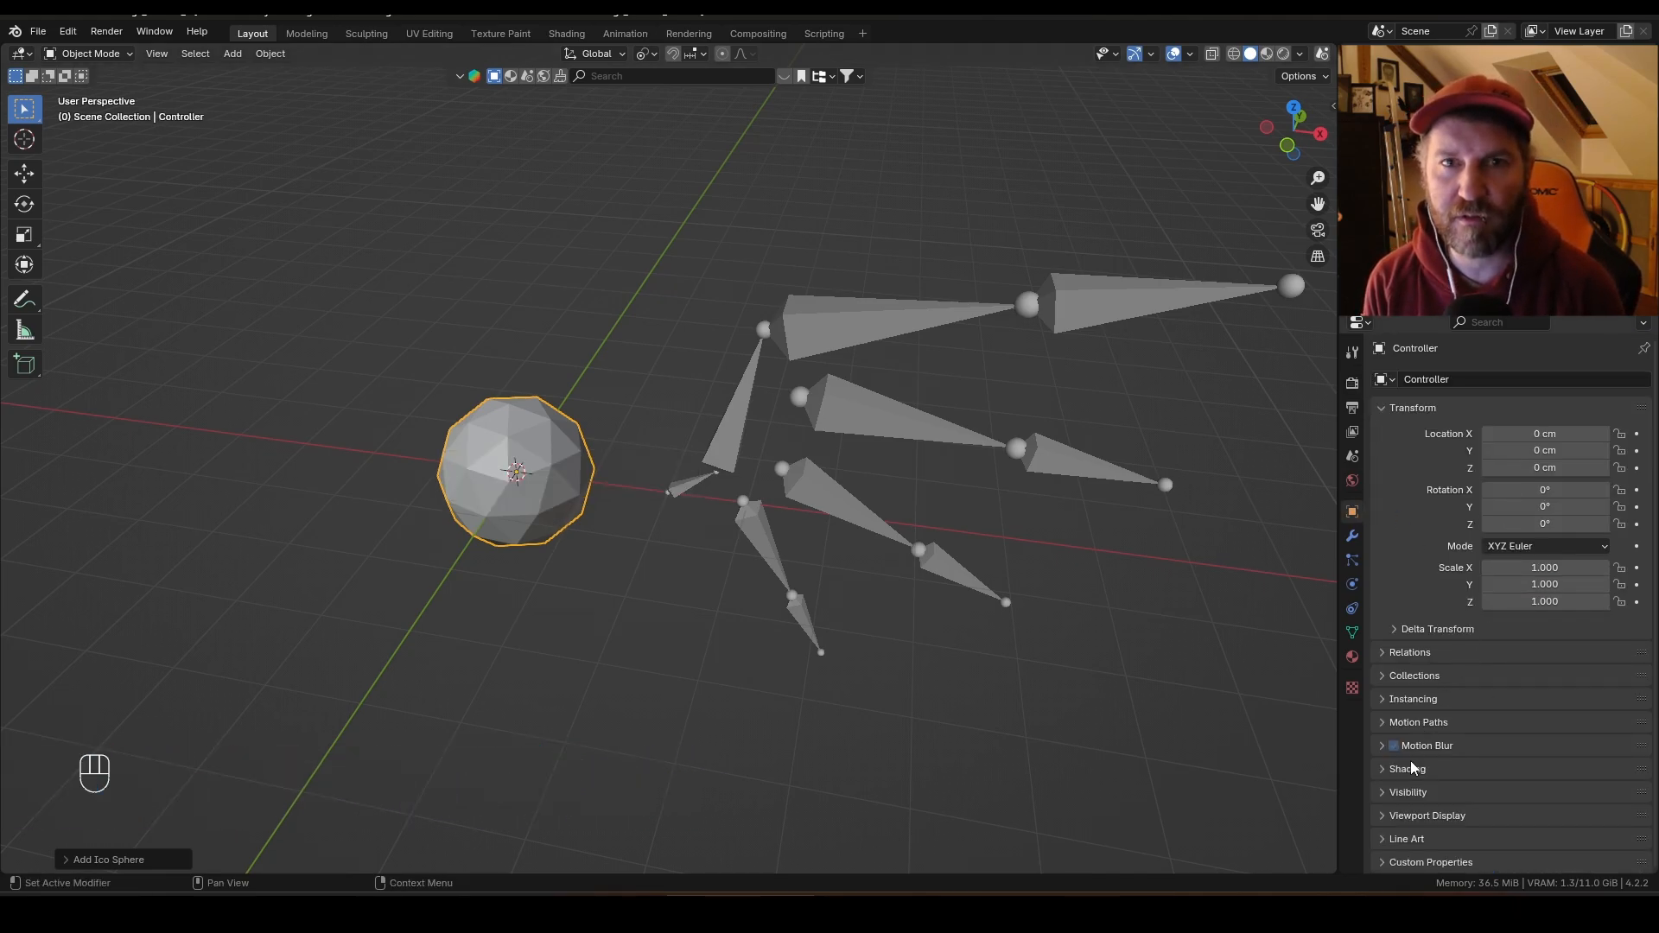
click(1388, 815)
click(1547, 769)
click(1546, 810)
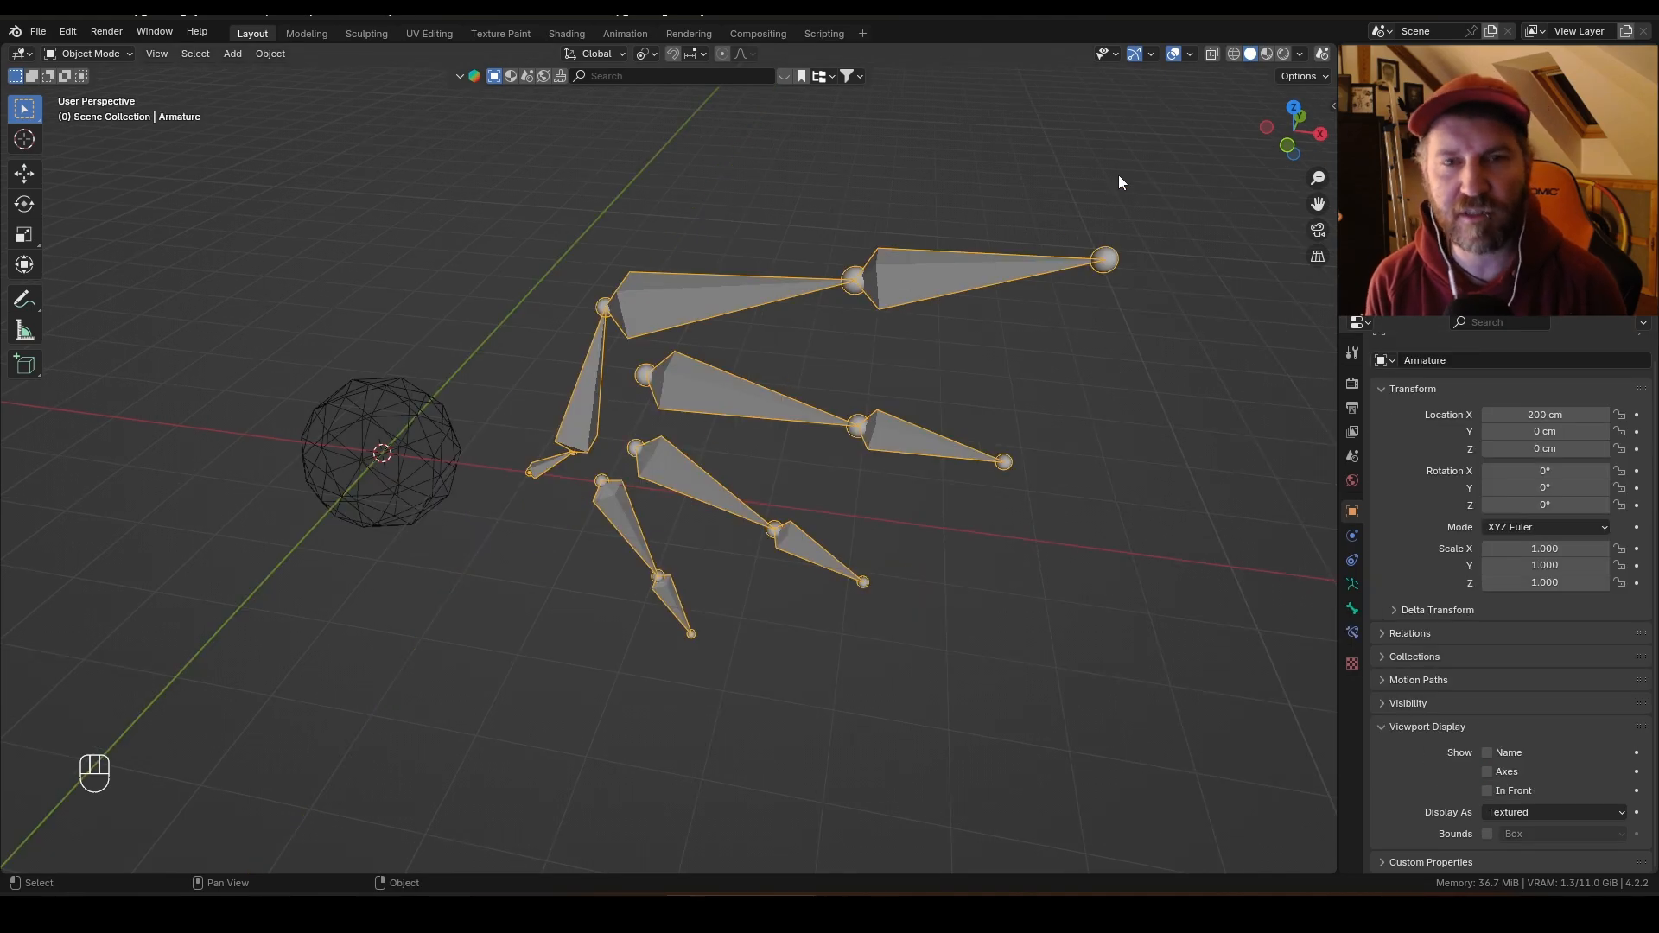
Step: Split the viewport, open a Drivers editor on the right side, and save the file
drag(1330, 41, 833, 51)
click(859, 54)
click(1128, 157)
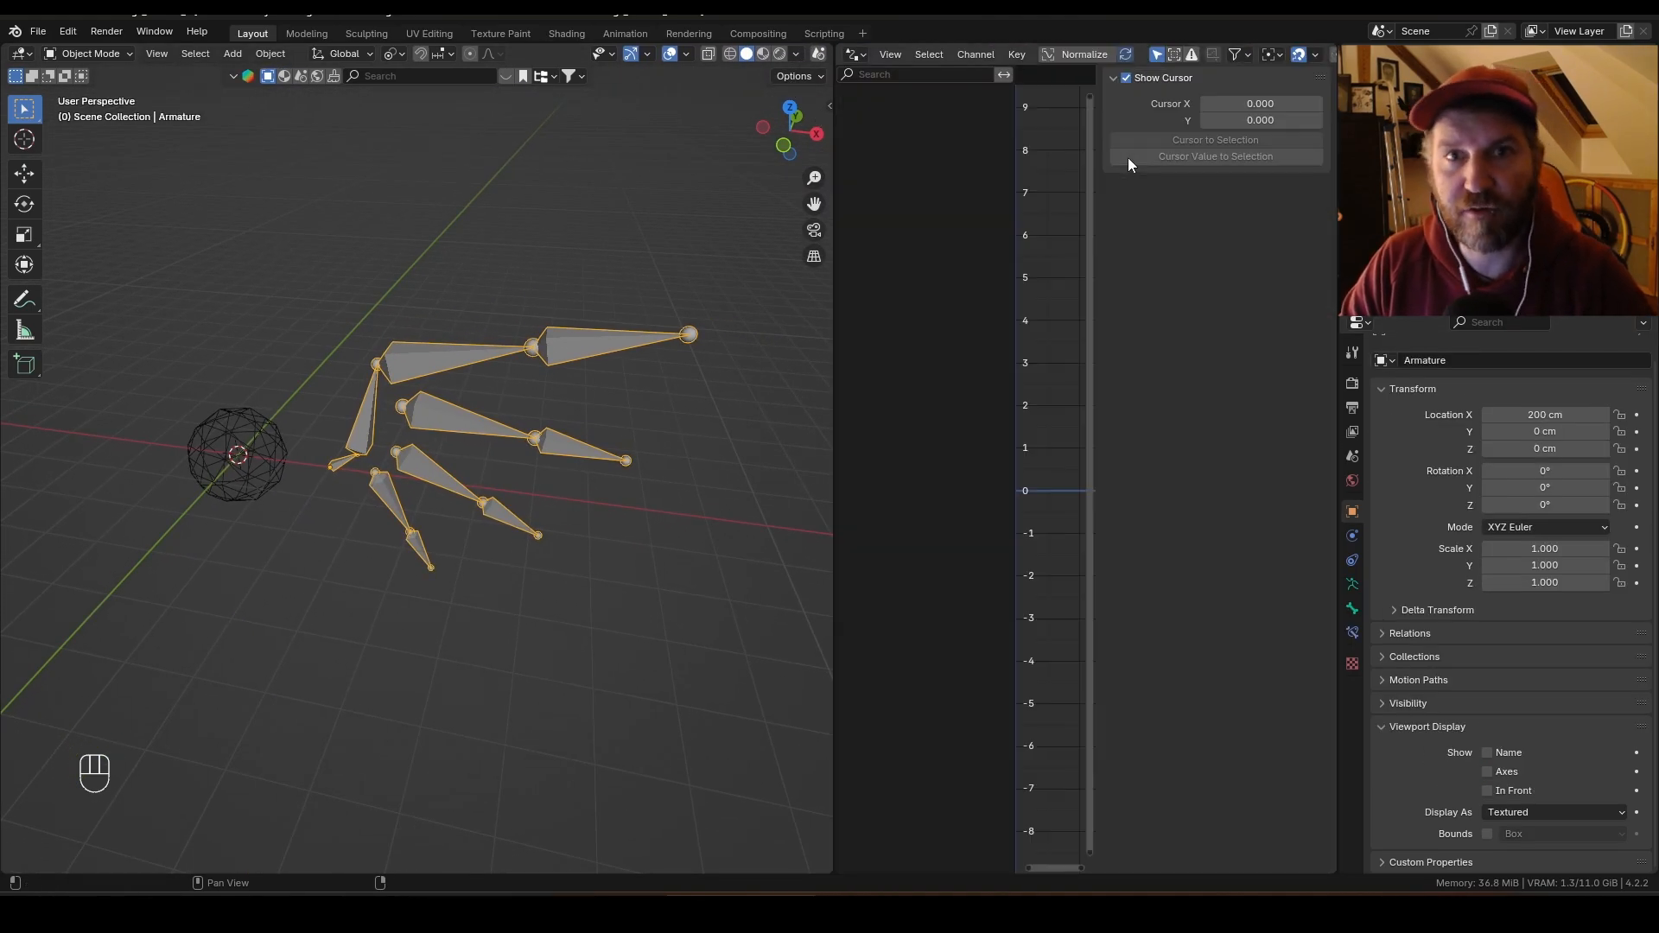
drag(831, 322, 783, 337)
key(n)
key(ctrl+s)
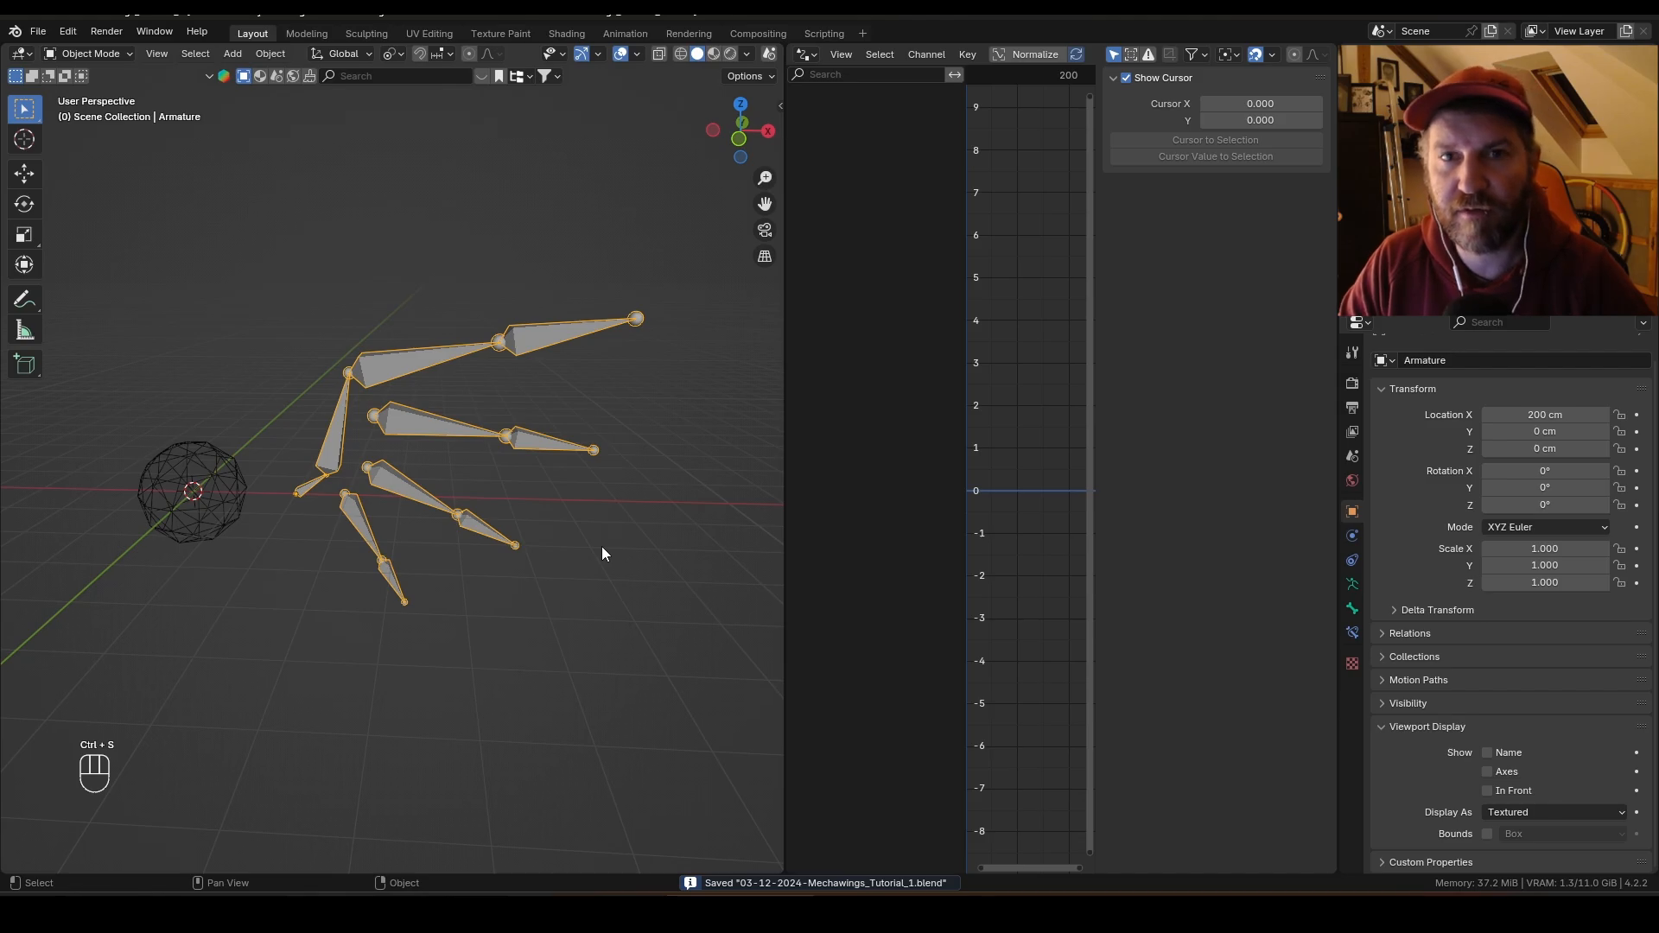
Step: Open the viewport sidebar and switch the armature into Pose Mode
key(n)
ctrl+scroll(566, 547, down, 2)
key(ctrl+Tab)
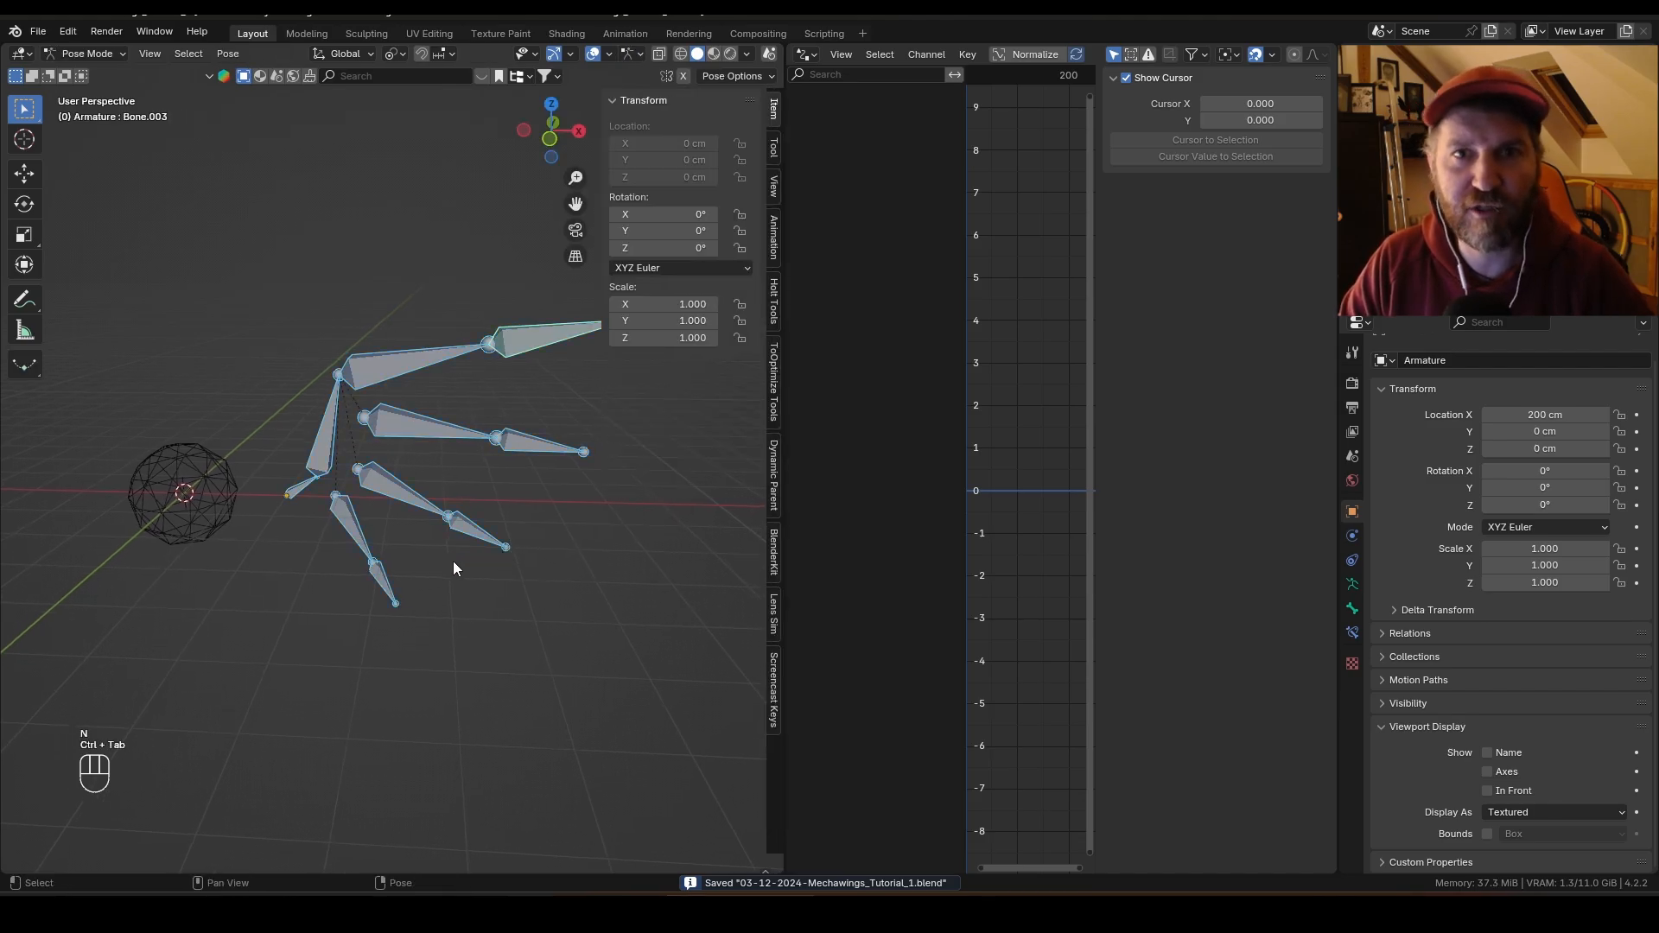
Step: Select the wing's root bone and test rotating its Z axis, undoing the test changes
click(302, 489)
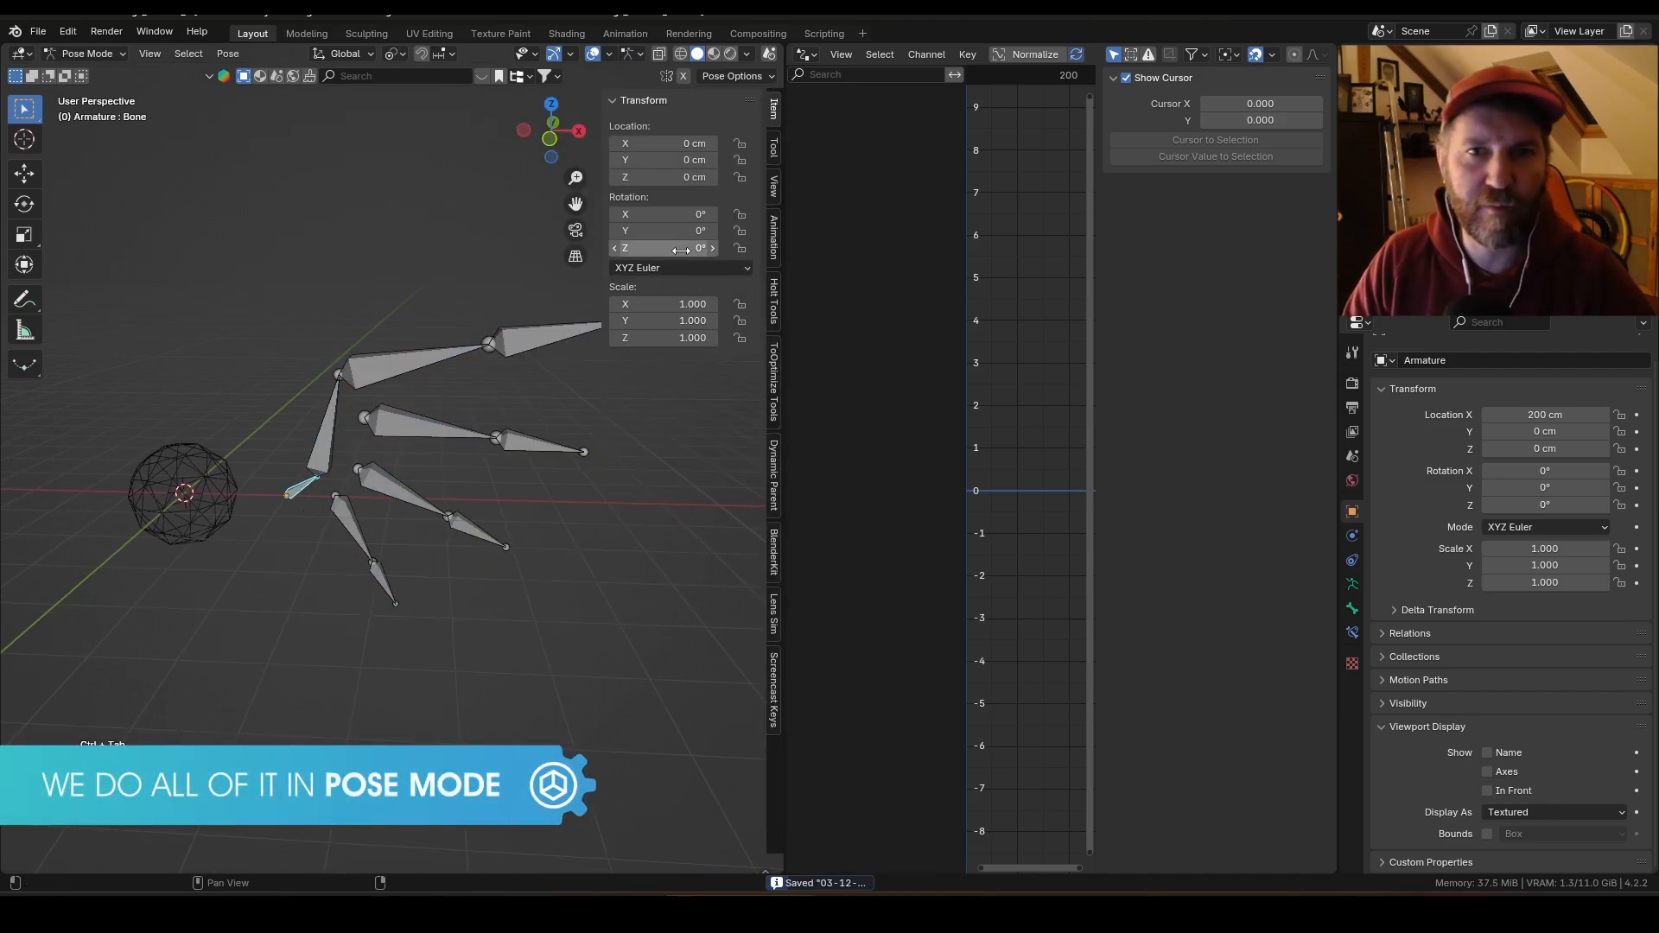
drag(677, 248, 715, 263)
key(ctrl+z)
click(325, 439)
key(ctrl+z)
click(394, 365)
key(ctrl+z)
click(467, 423)
middle_drag(421, 539, 456, 527)
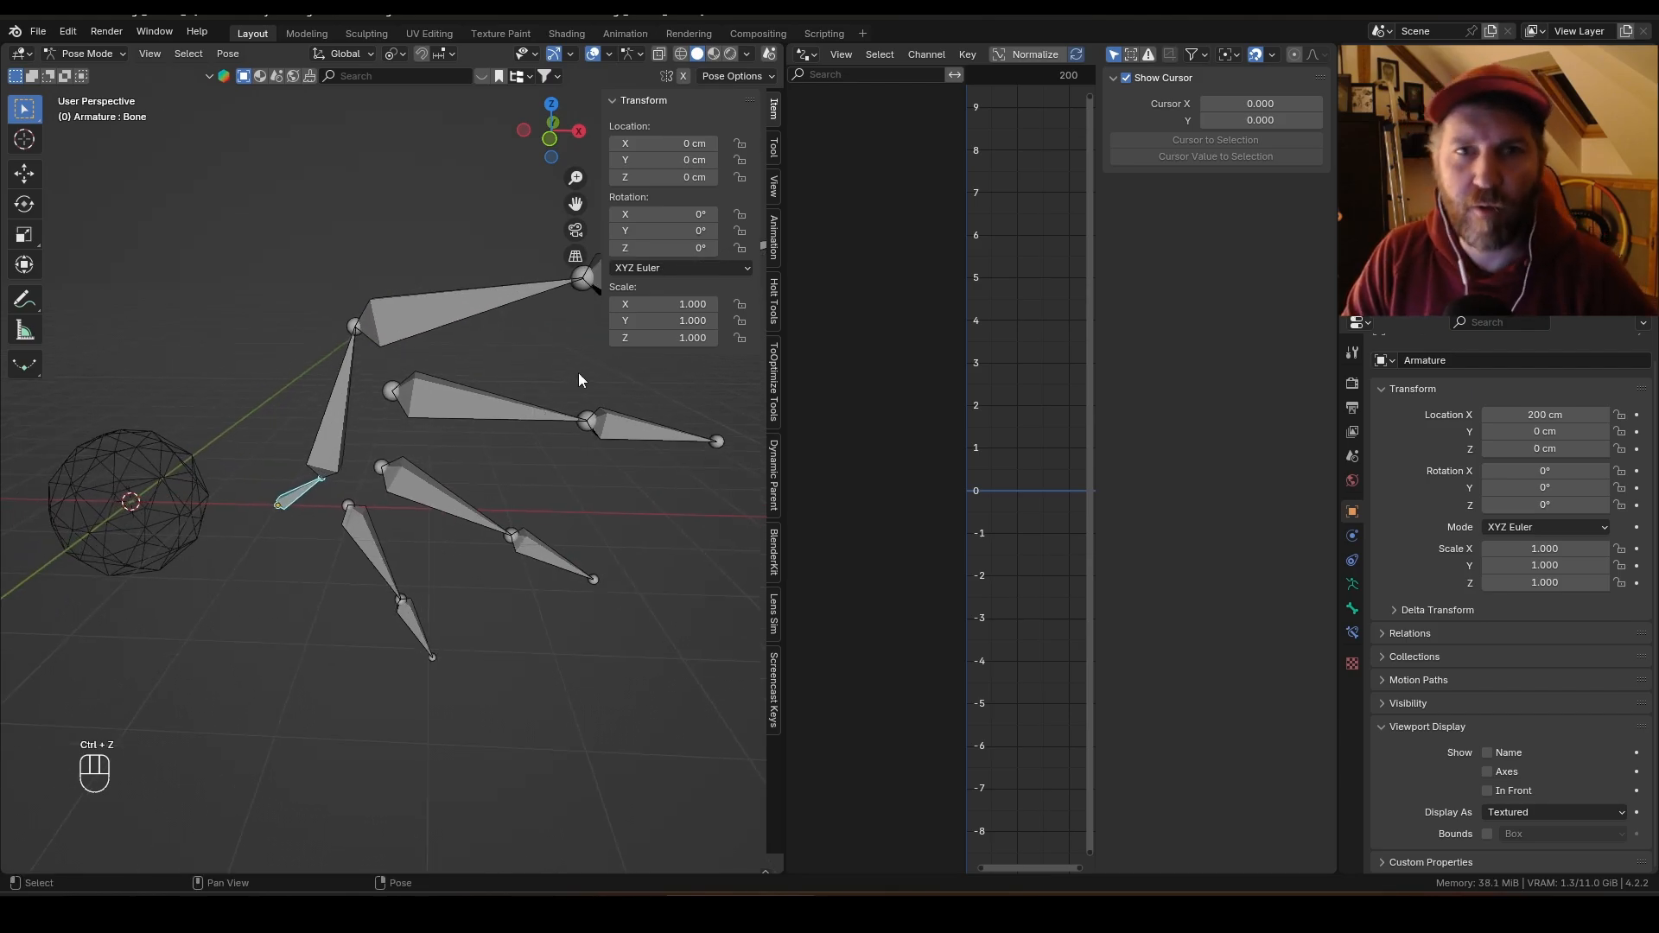
Step: Add a driver to the root bone's Z rotation and pick Controller as its variable object
right_click(660, 247)
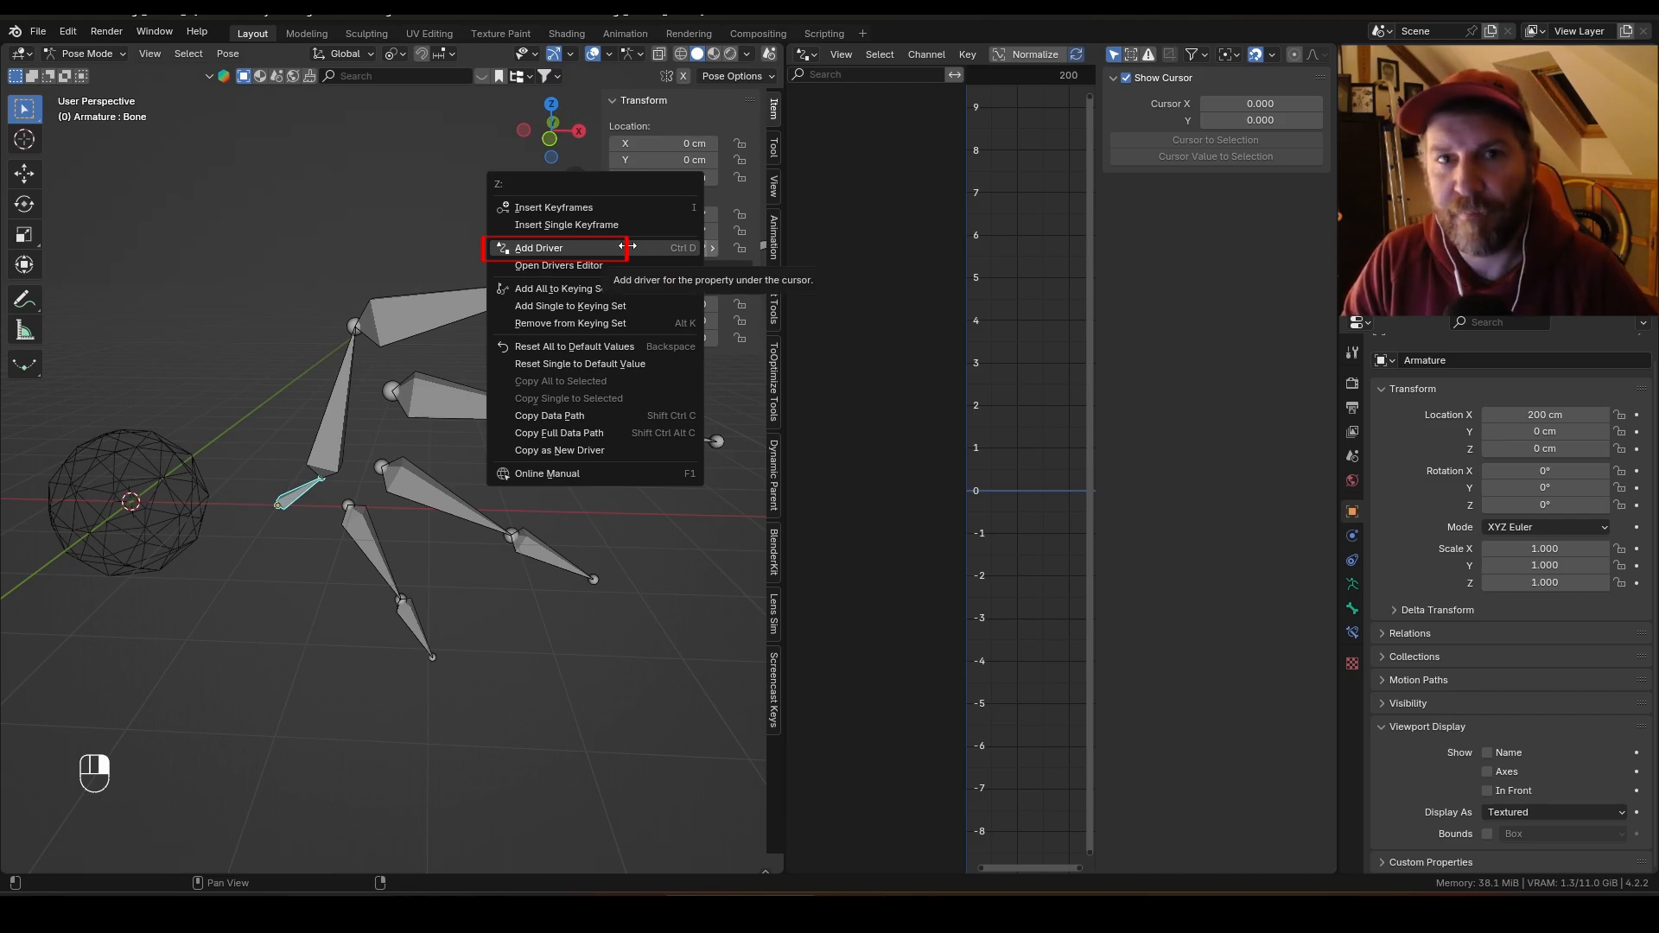
click(633, 247)
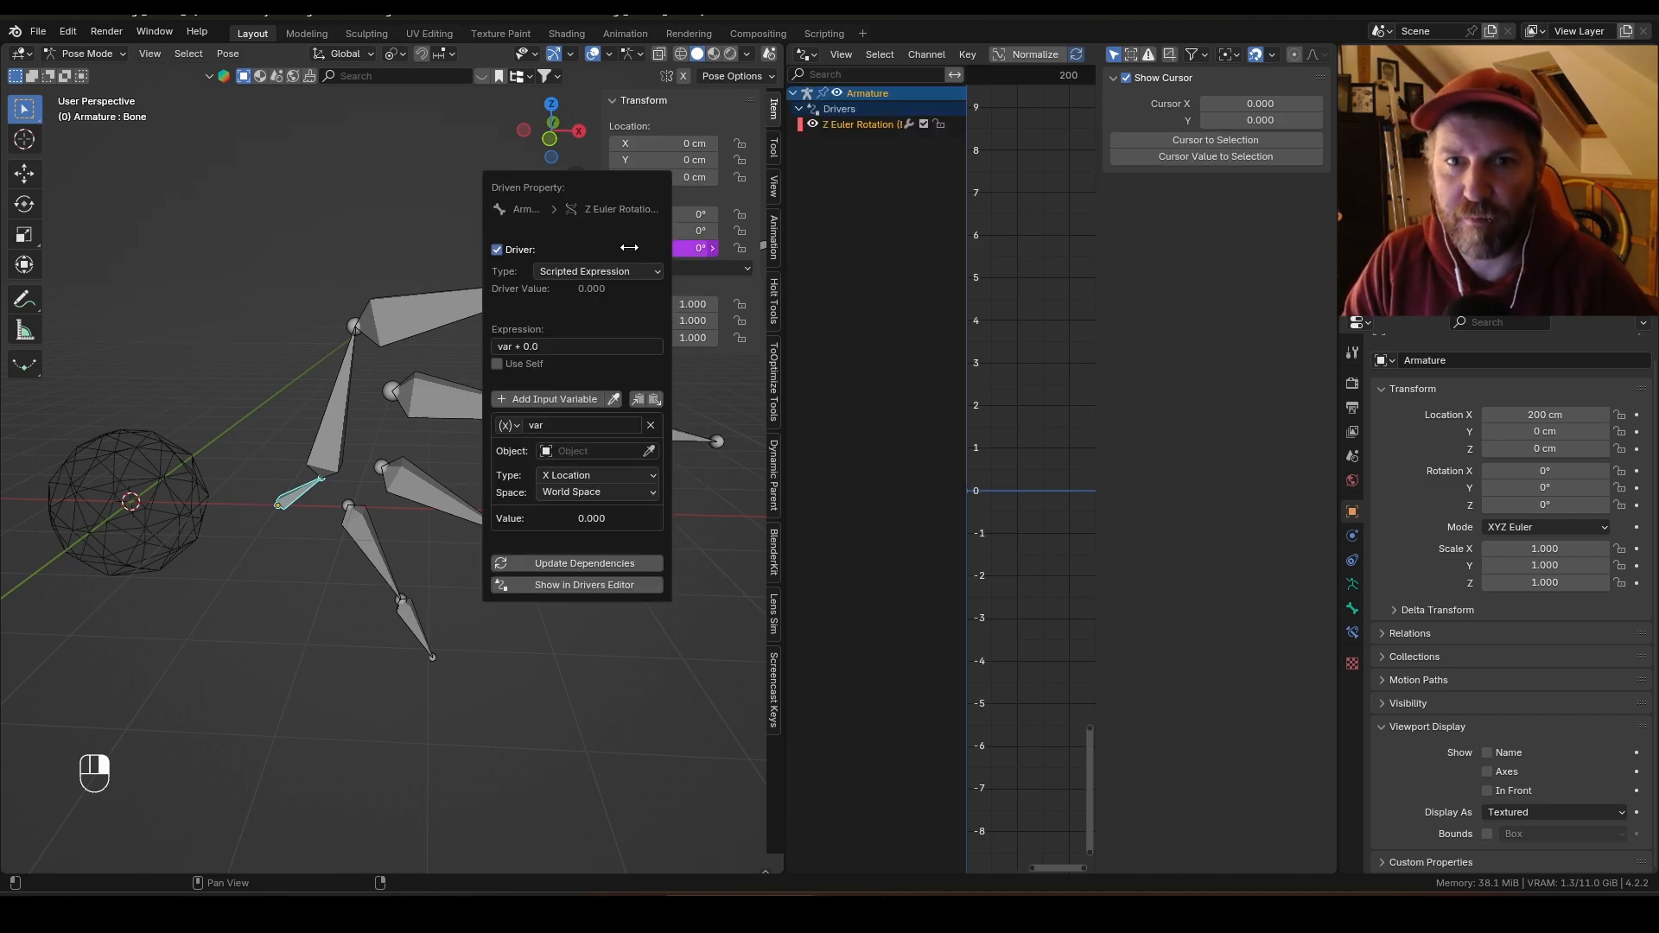
click(653, 446)
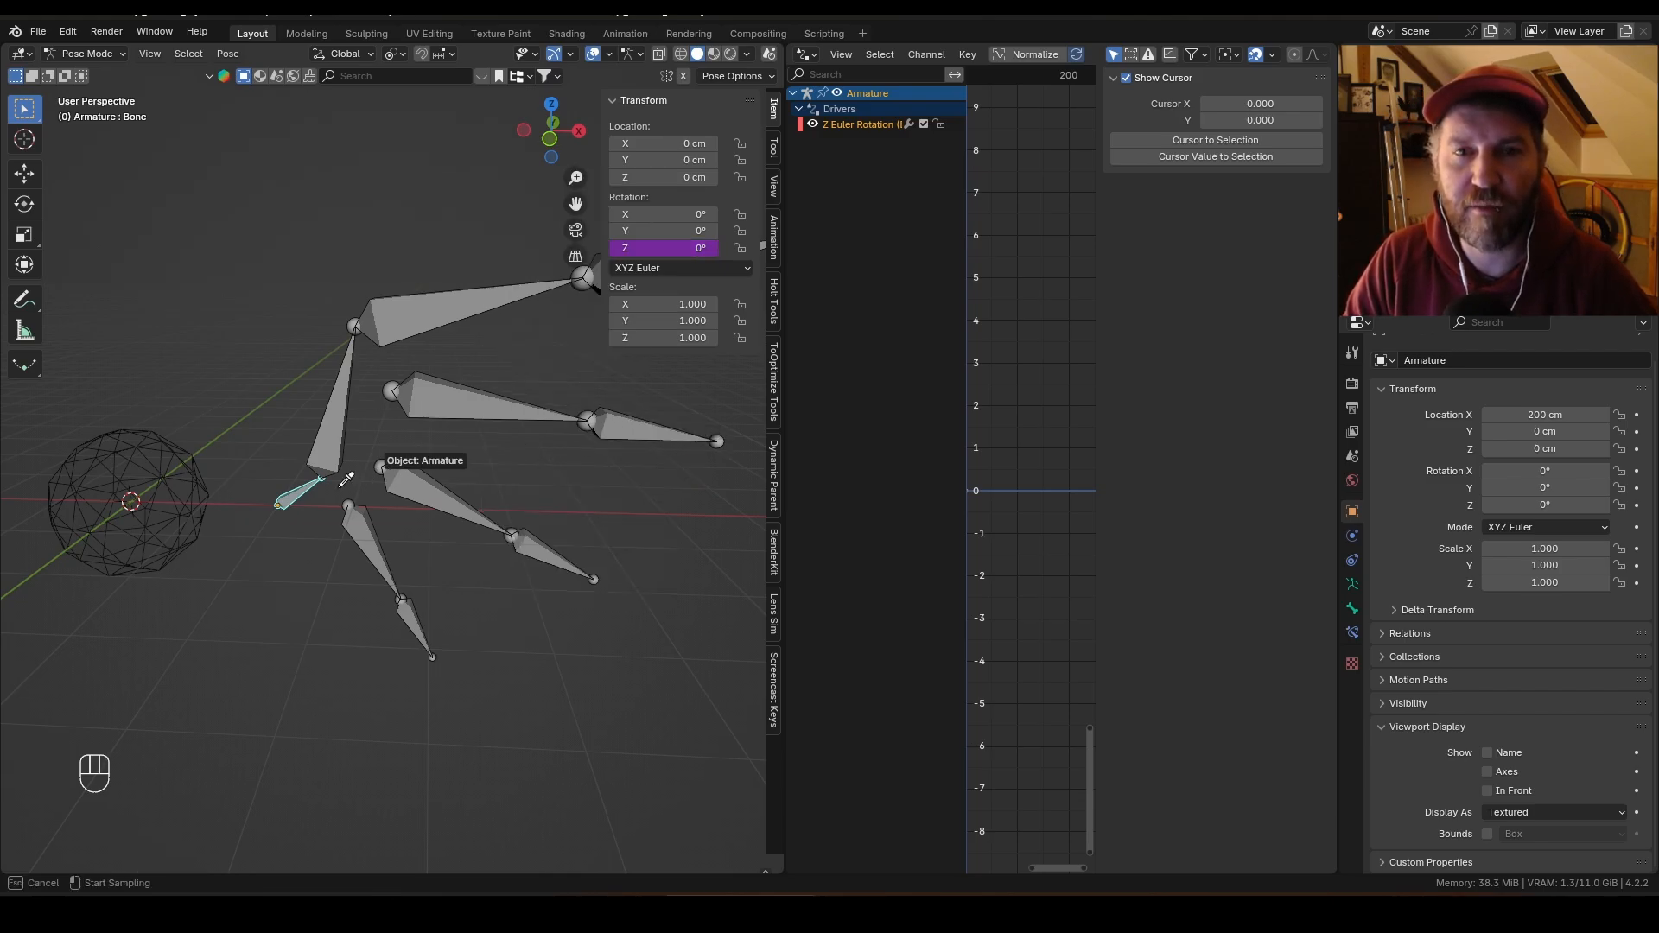
click(189, 492)
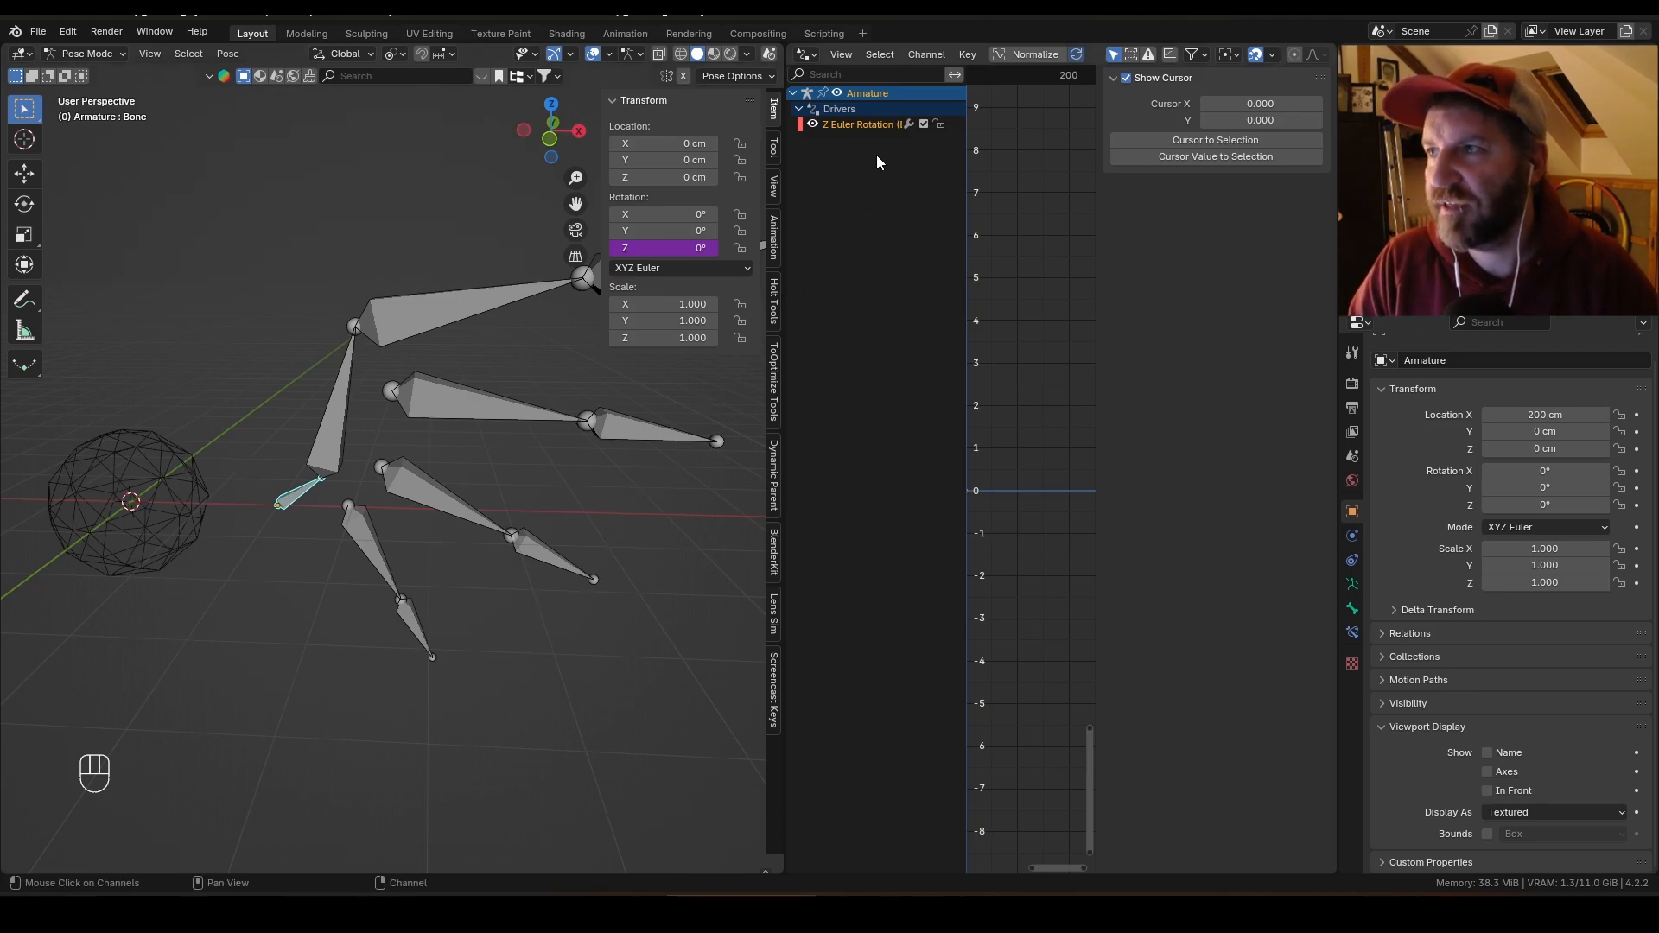
Step: Open the root bone driver's settings and switch its variable type to Z Location
click(867, 126)
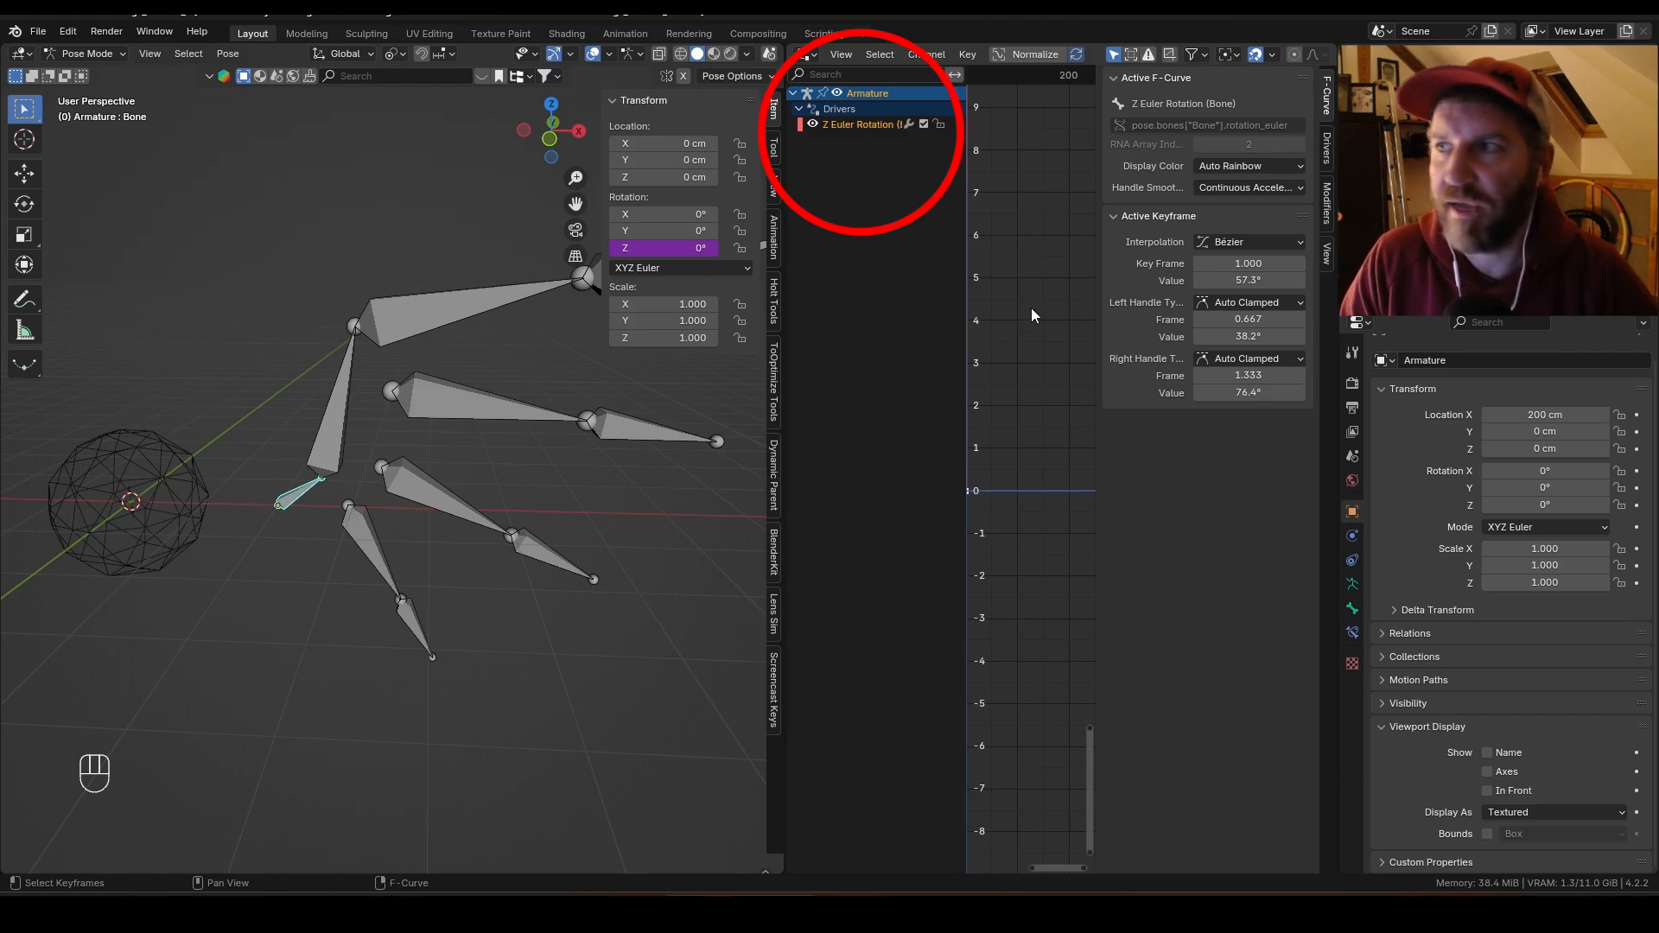
click(1328, 152)
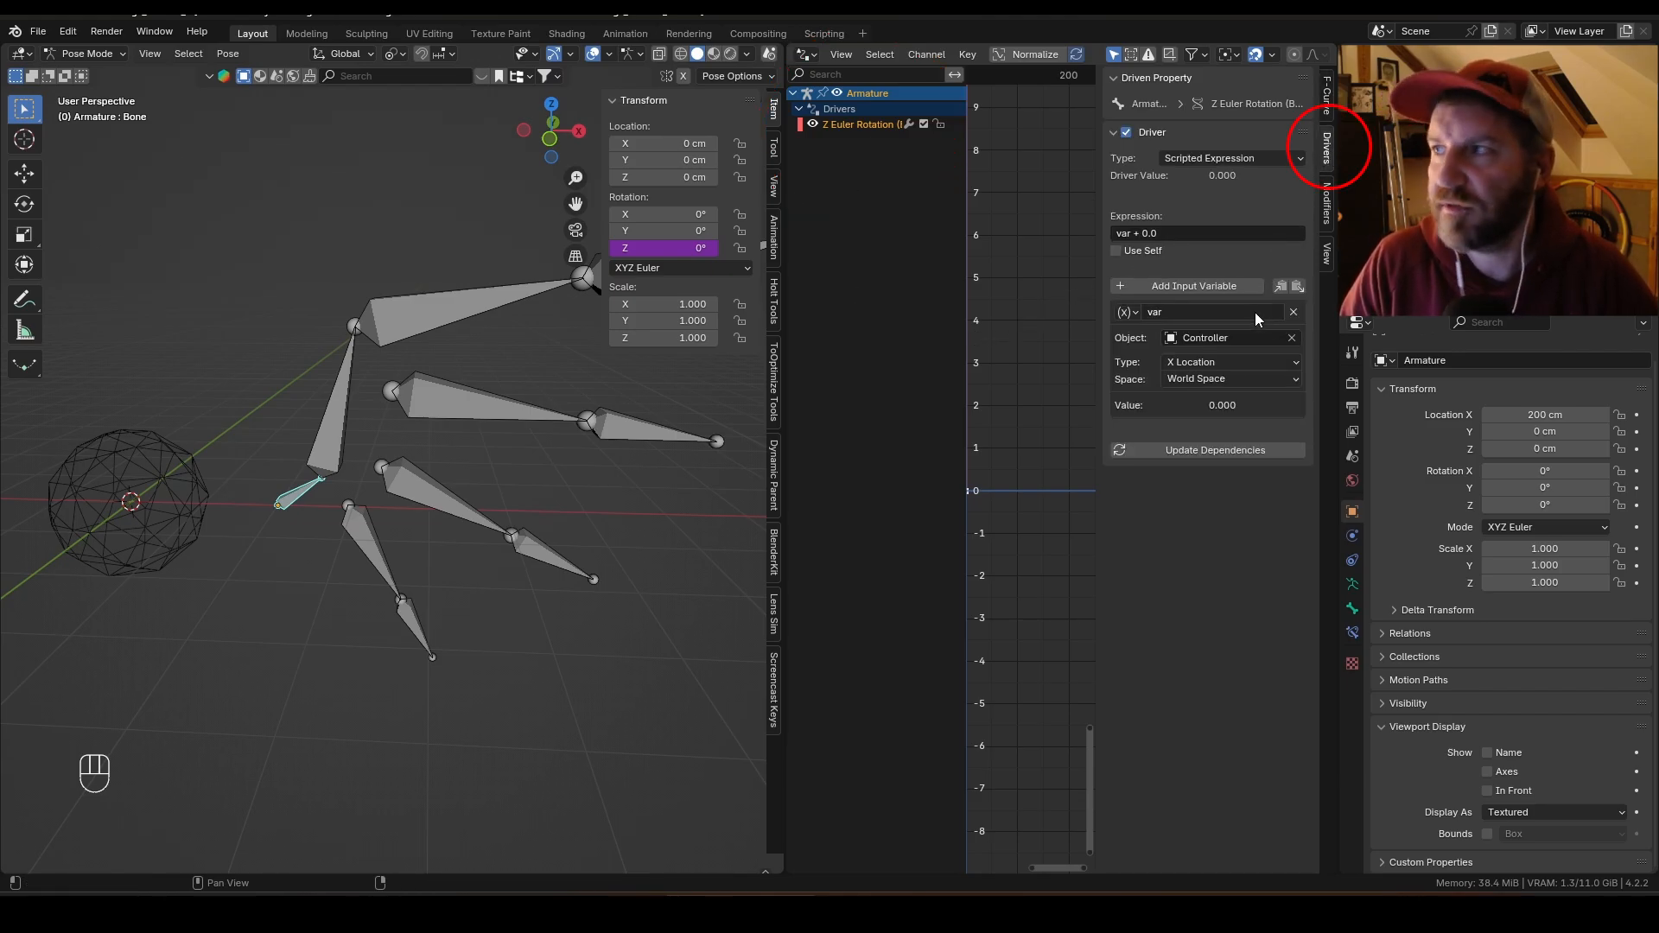
click(1234, 360)
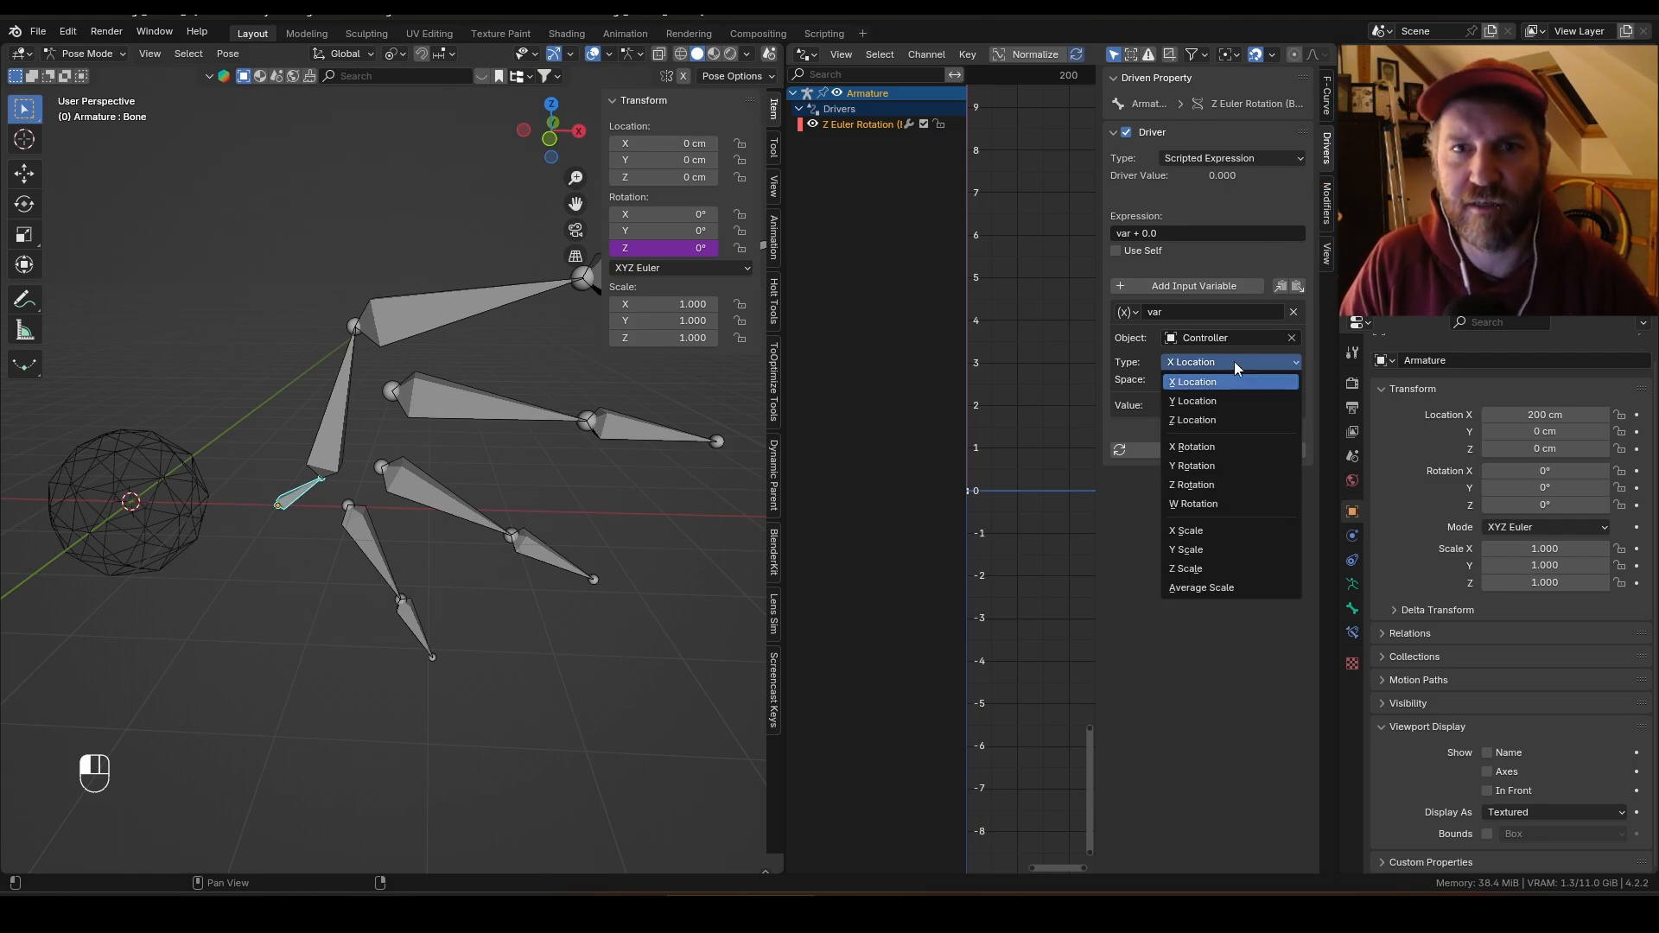
click(1223, 418)
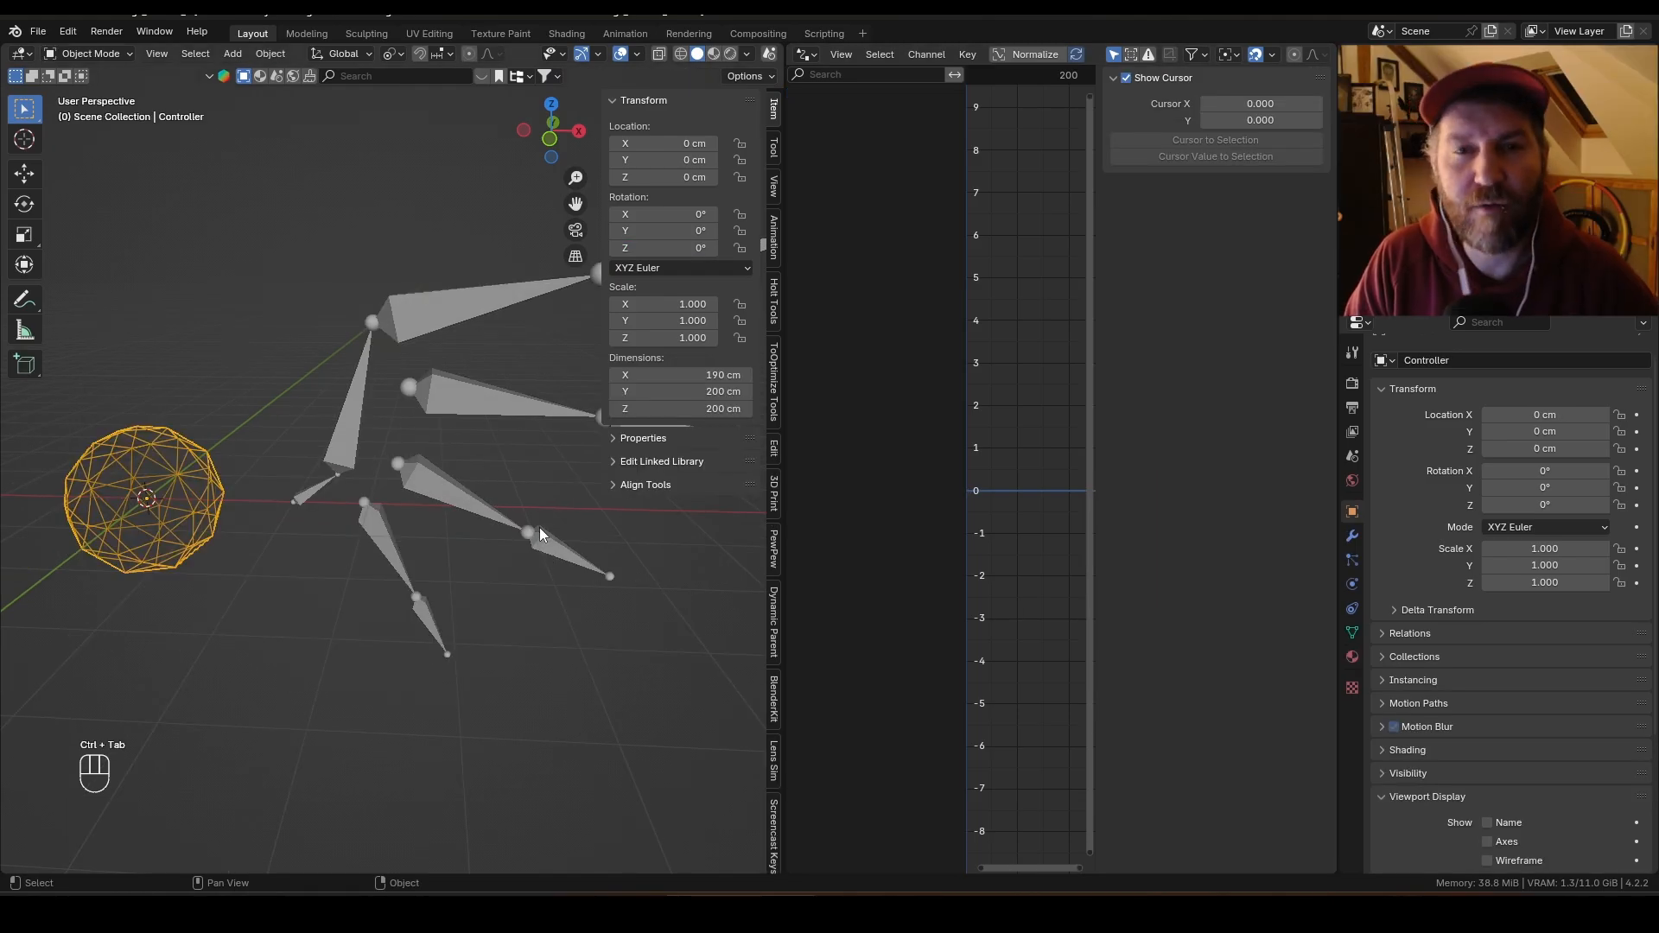
Step: Move the Controller along Z and set the driver variable's transform type to Z Location
key(g)
key(z)
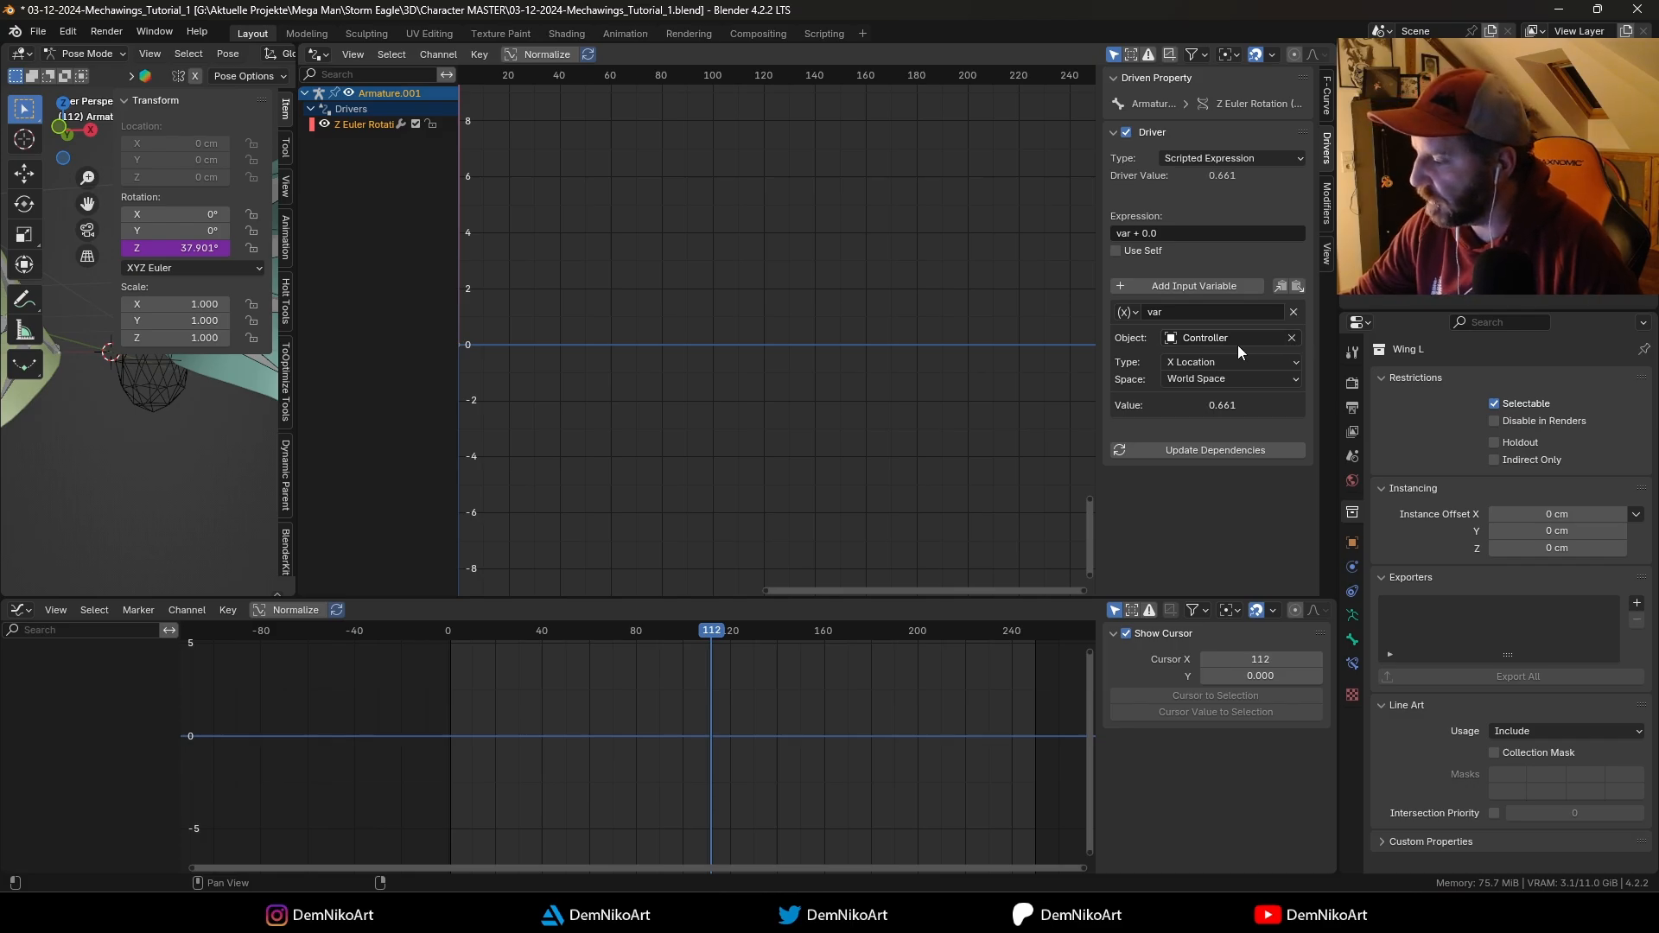
click(1261, 336)
click(1227, 399)
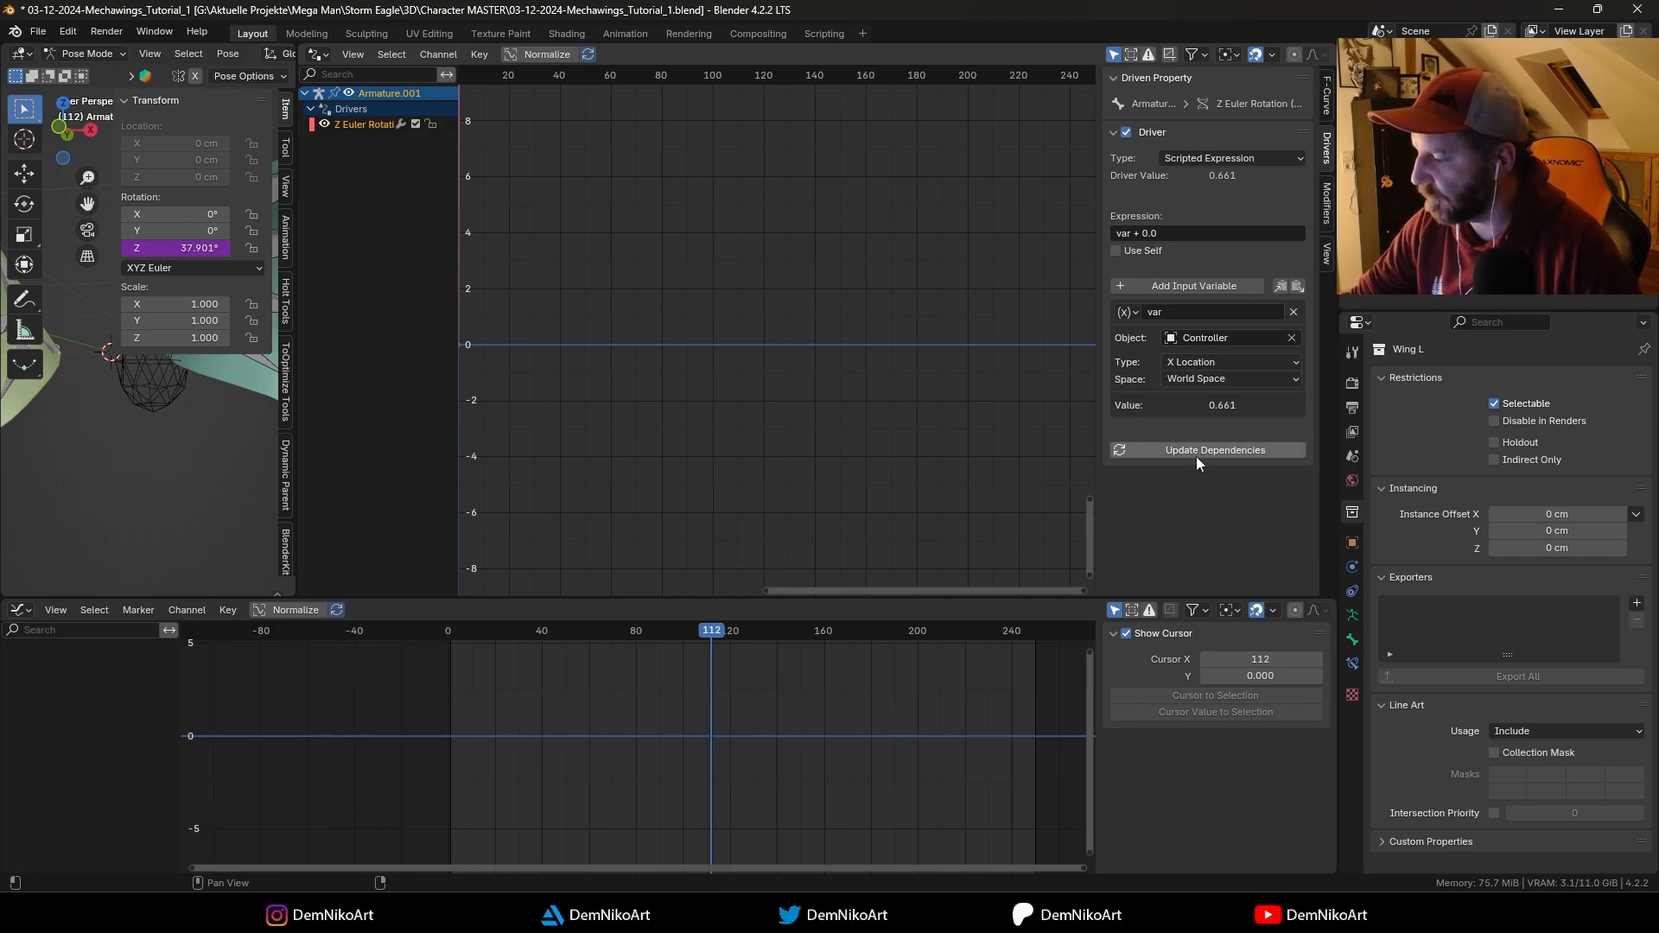
click(1213, 361)
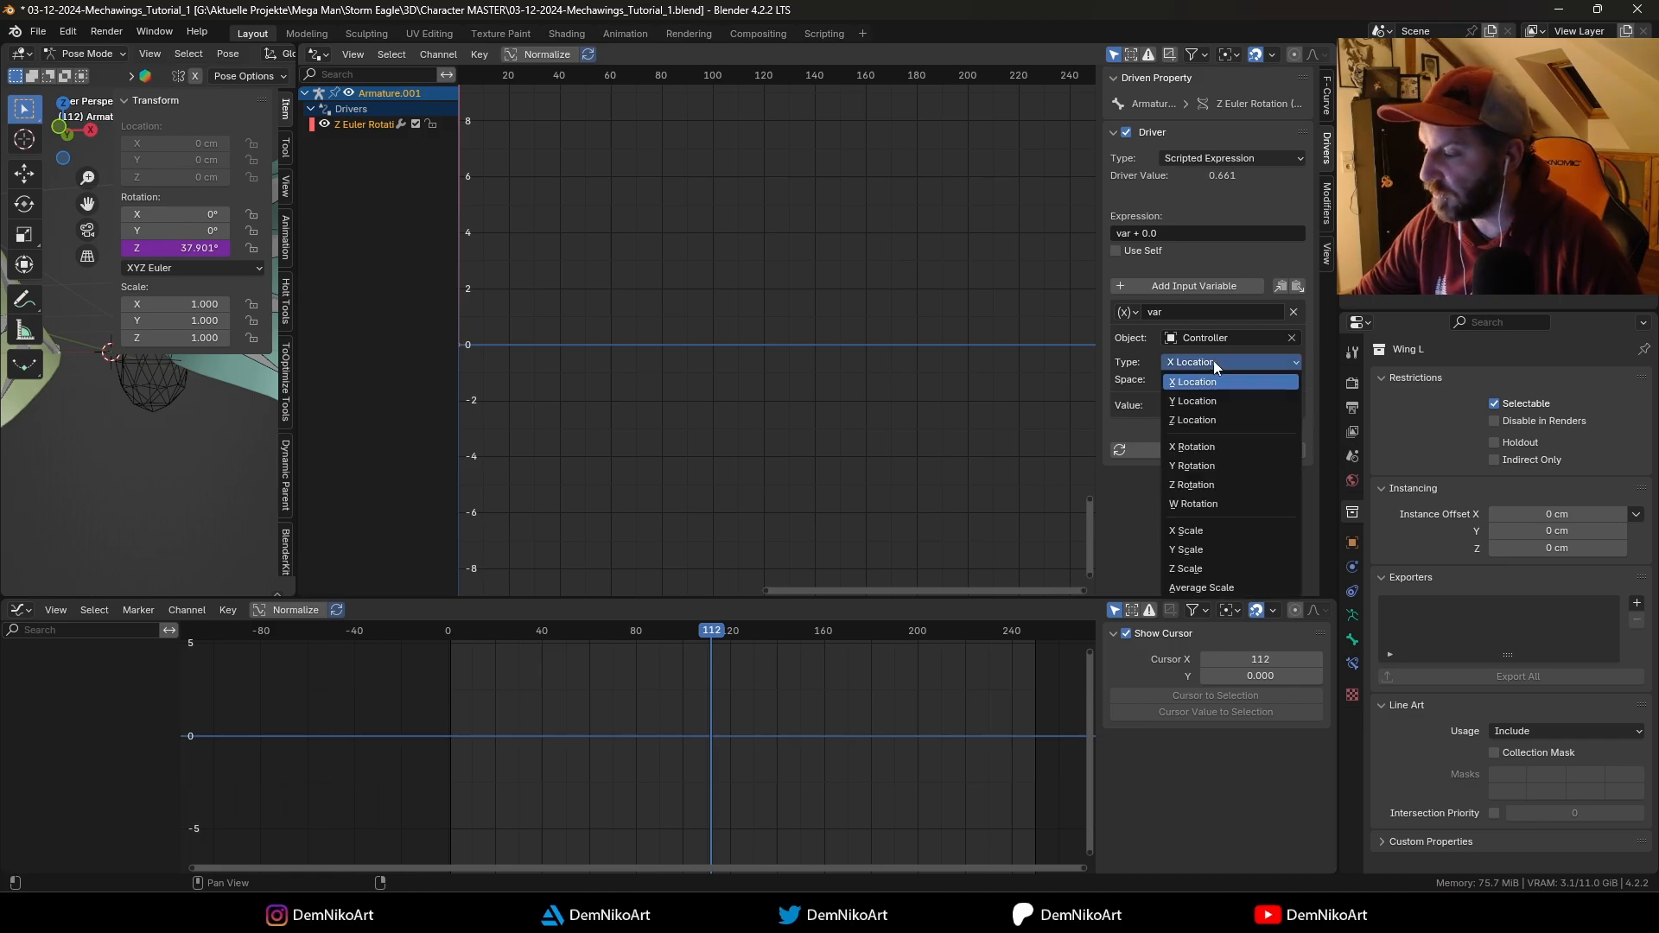
click(1208, 419)
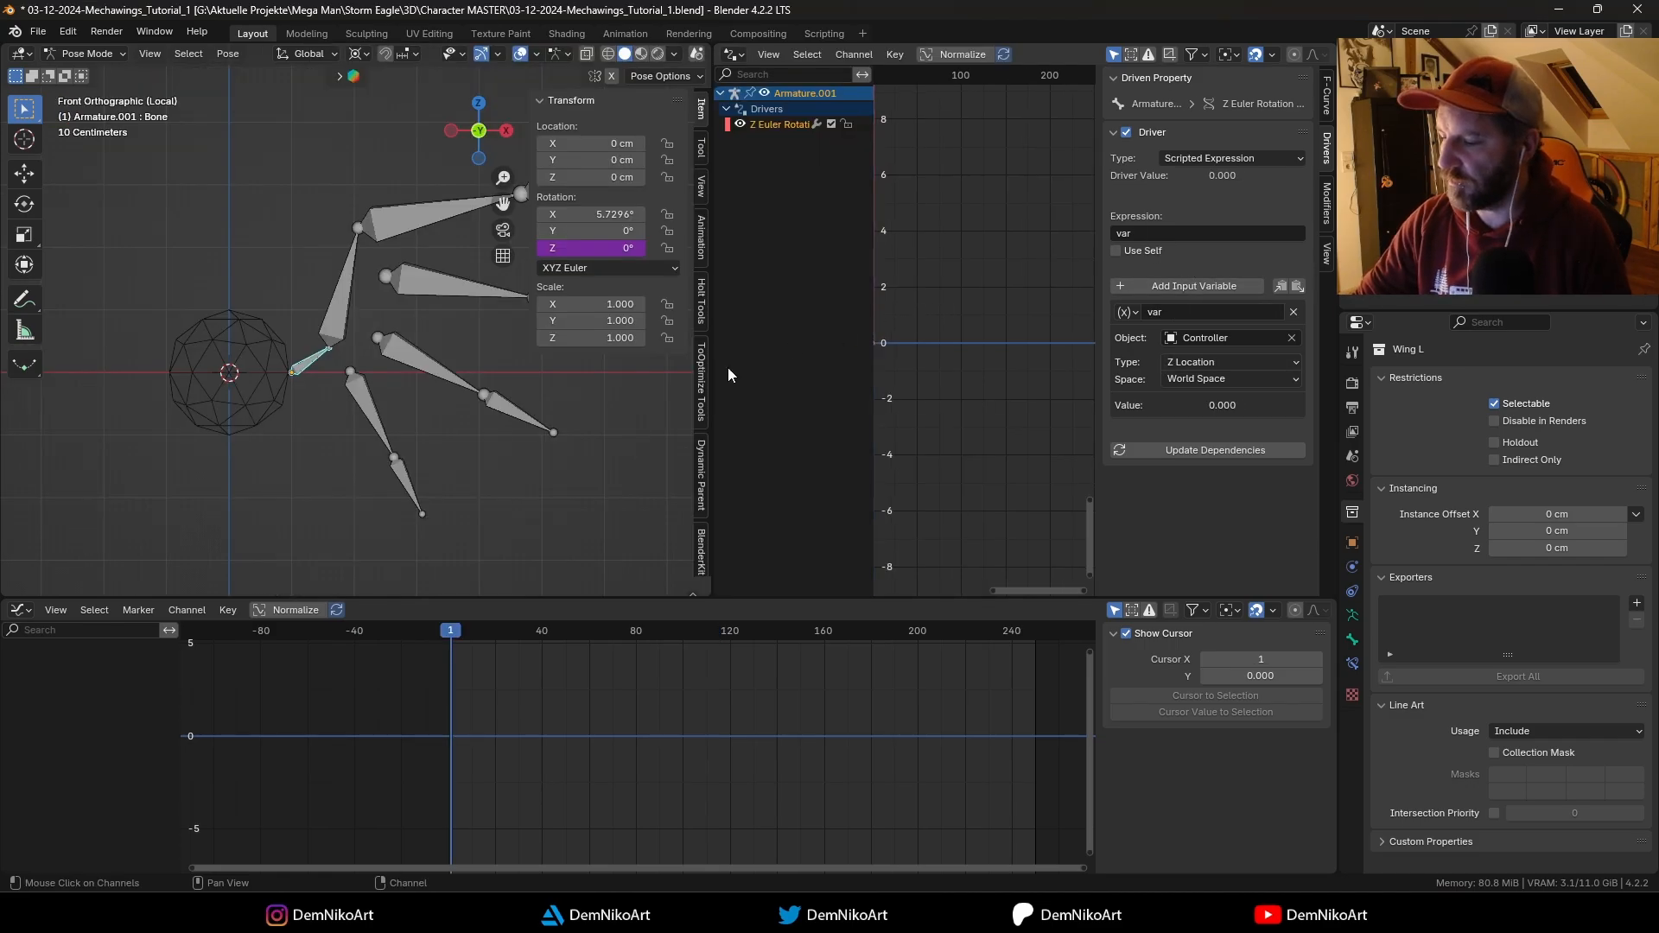
Step: Test the driver by moving the Controller along Z
click(320, 407)
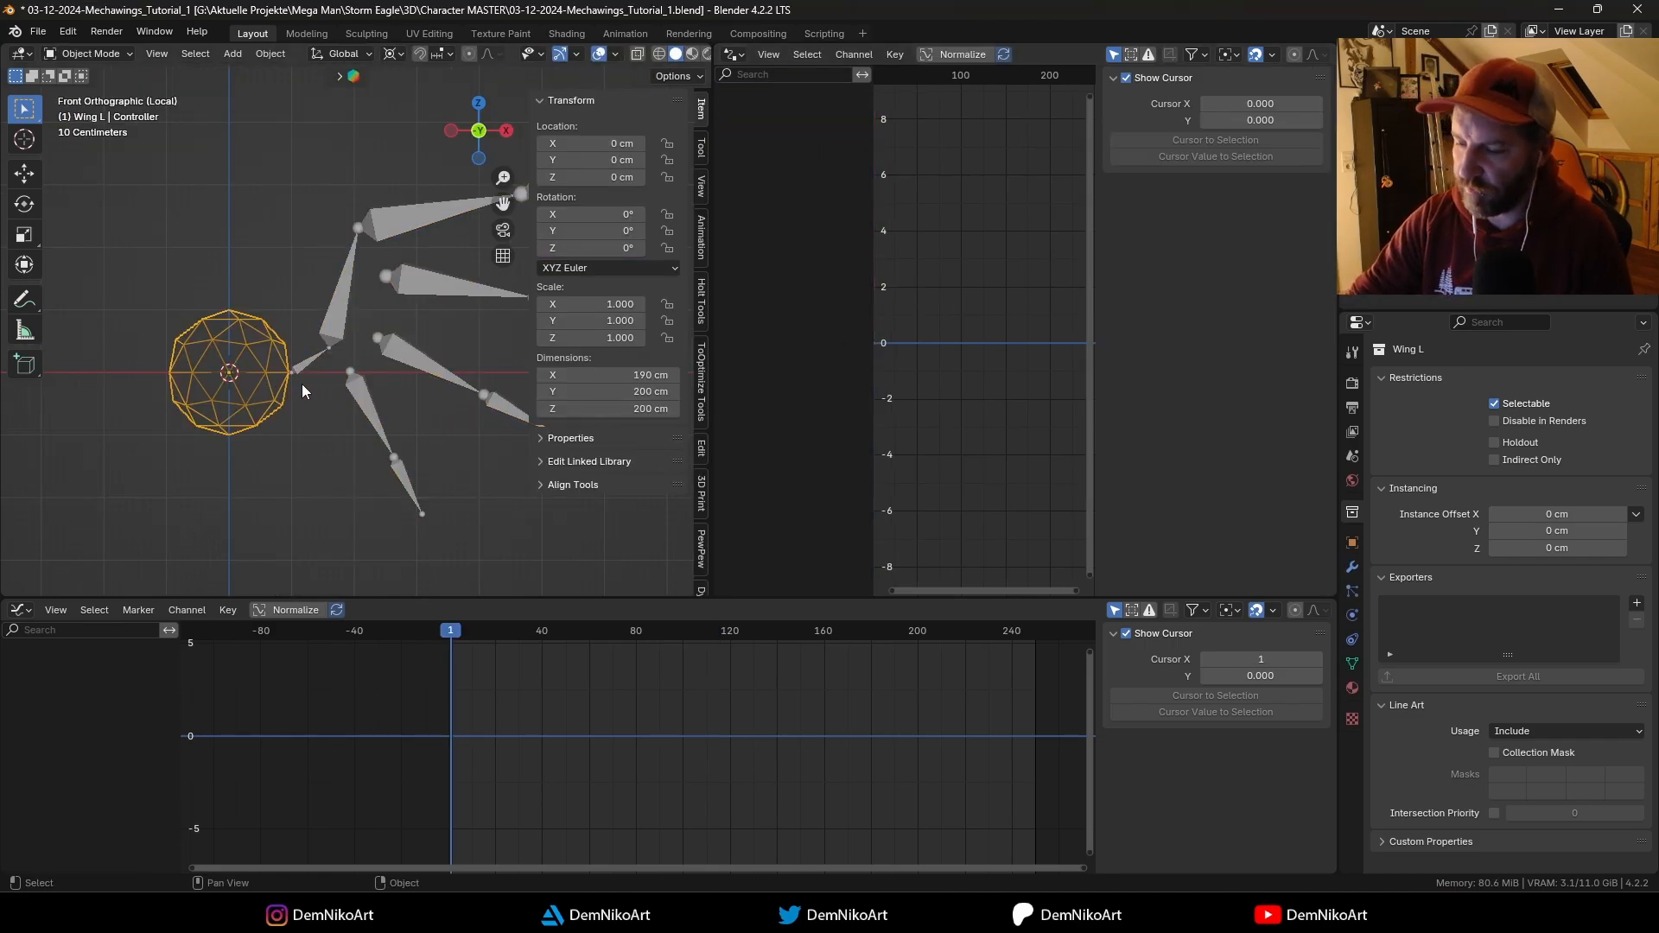
key(g)
key(z)
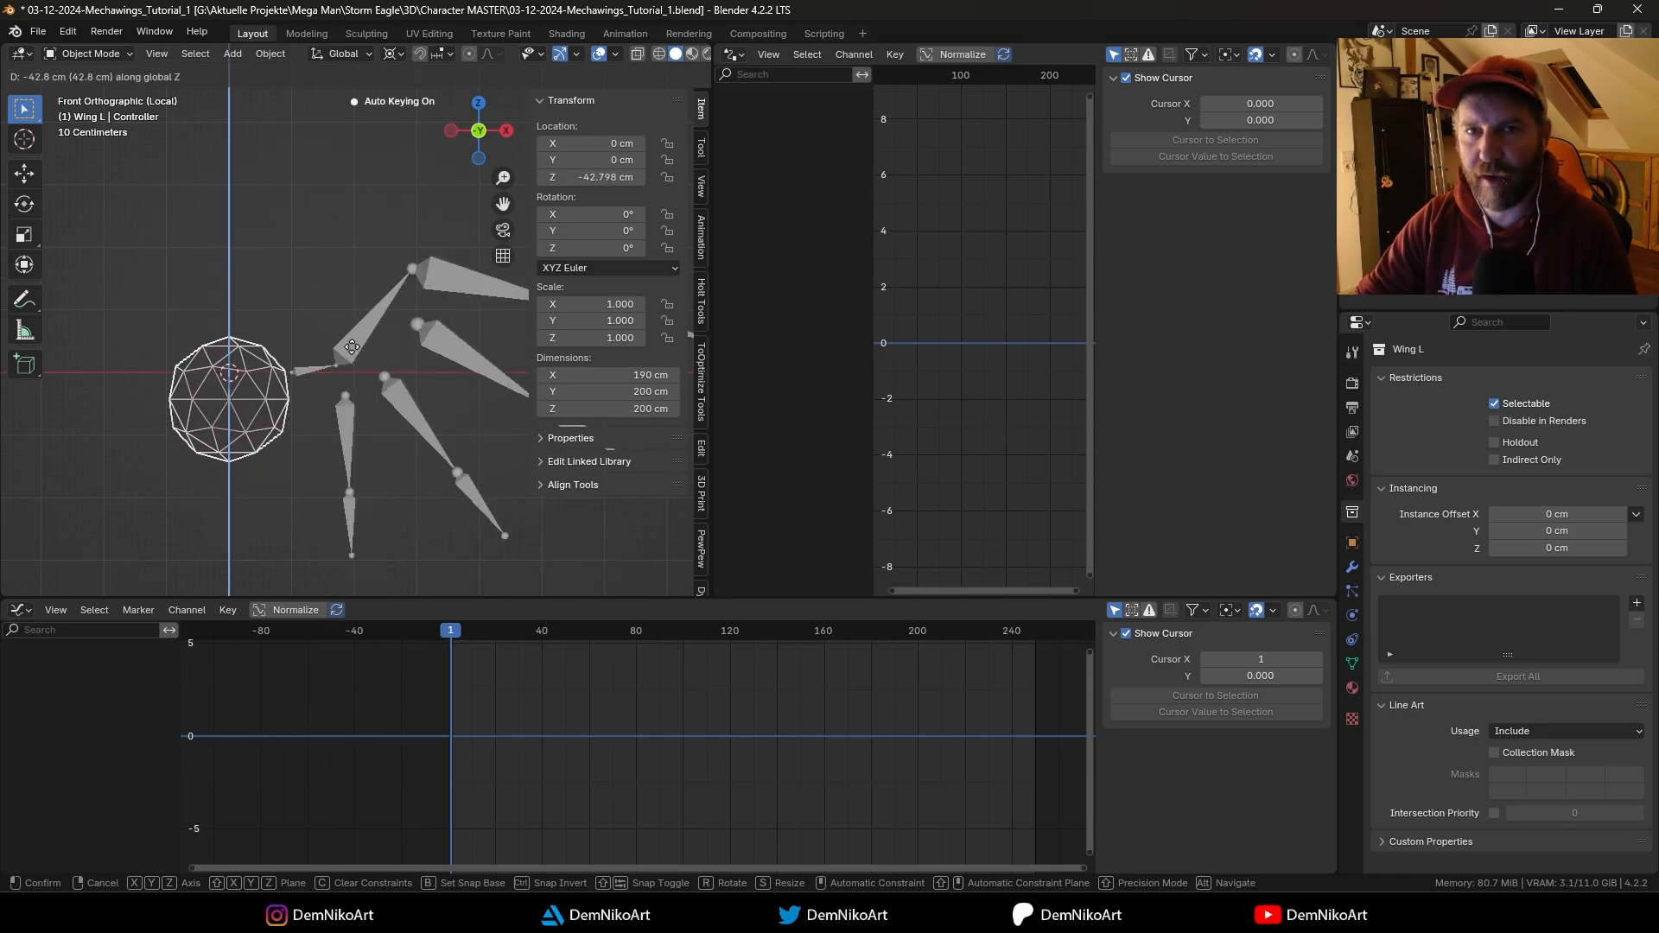
click(305, 368)
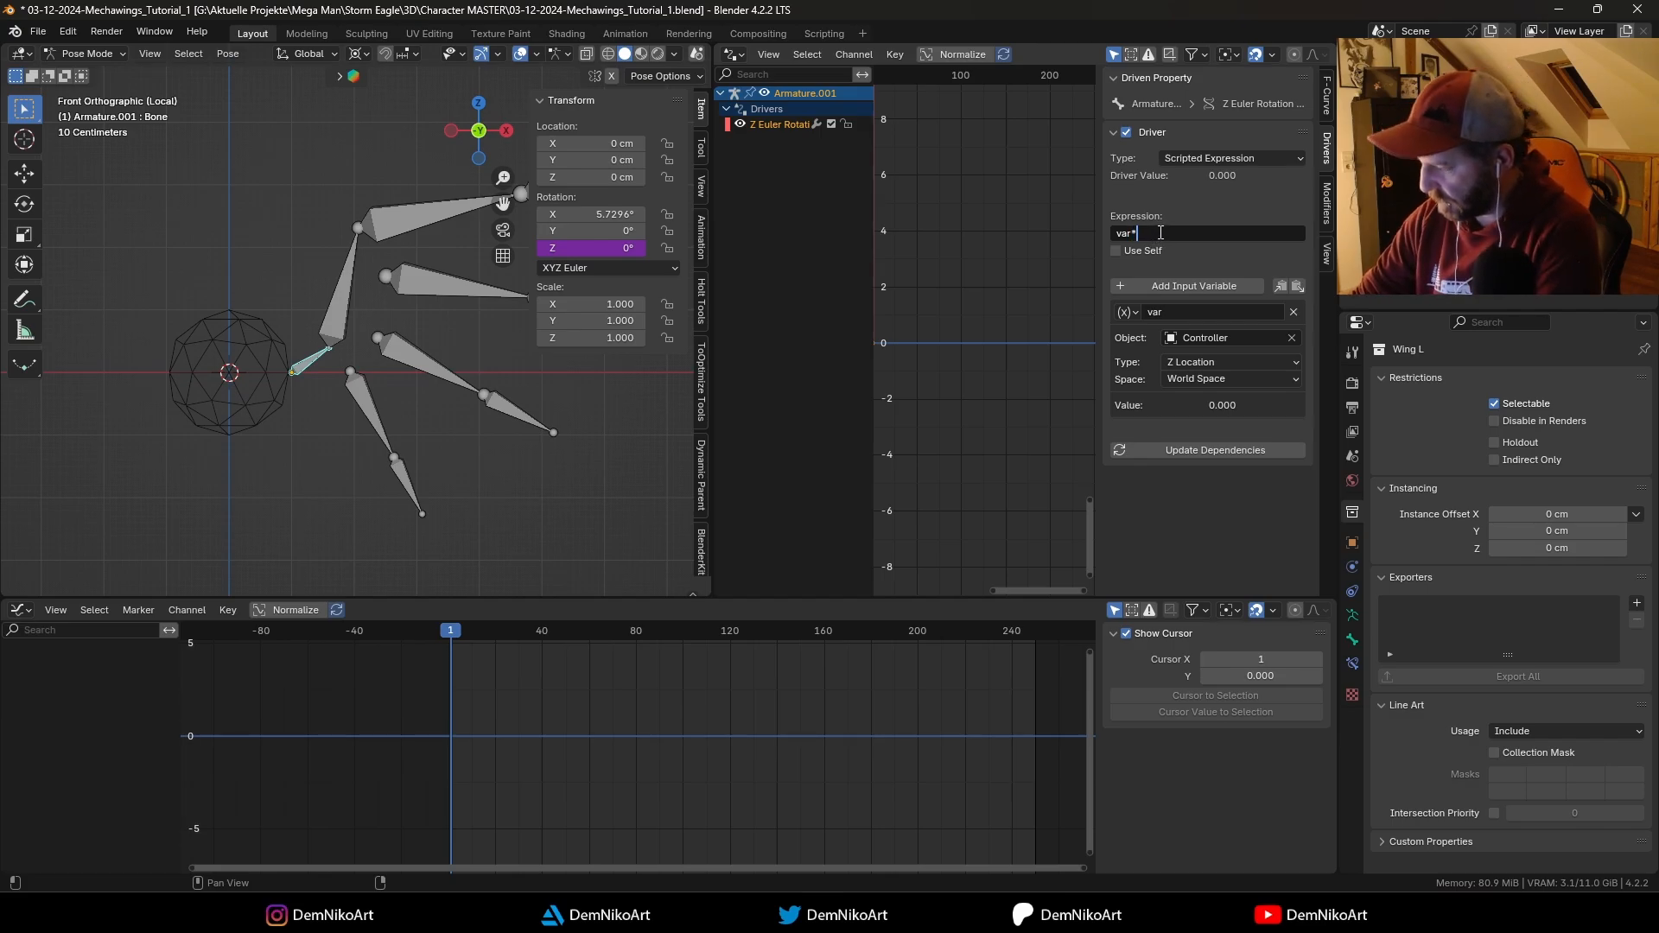
Step: Set the driver expression to var*10 and test it by moving the Controller along Z, cancelling the move
key(Return)
key(ctrl+Tab)
click(298, 349)
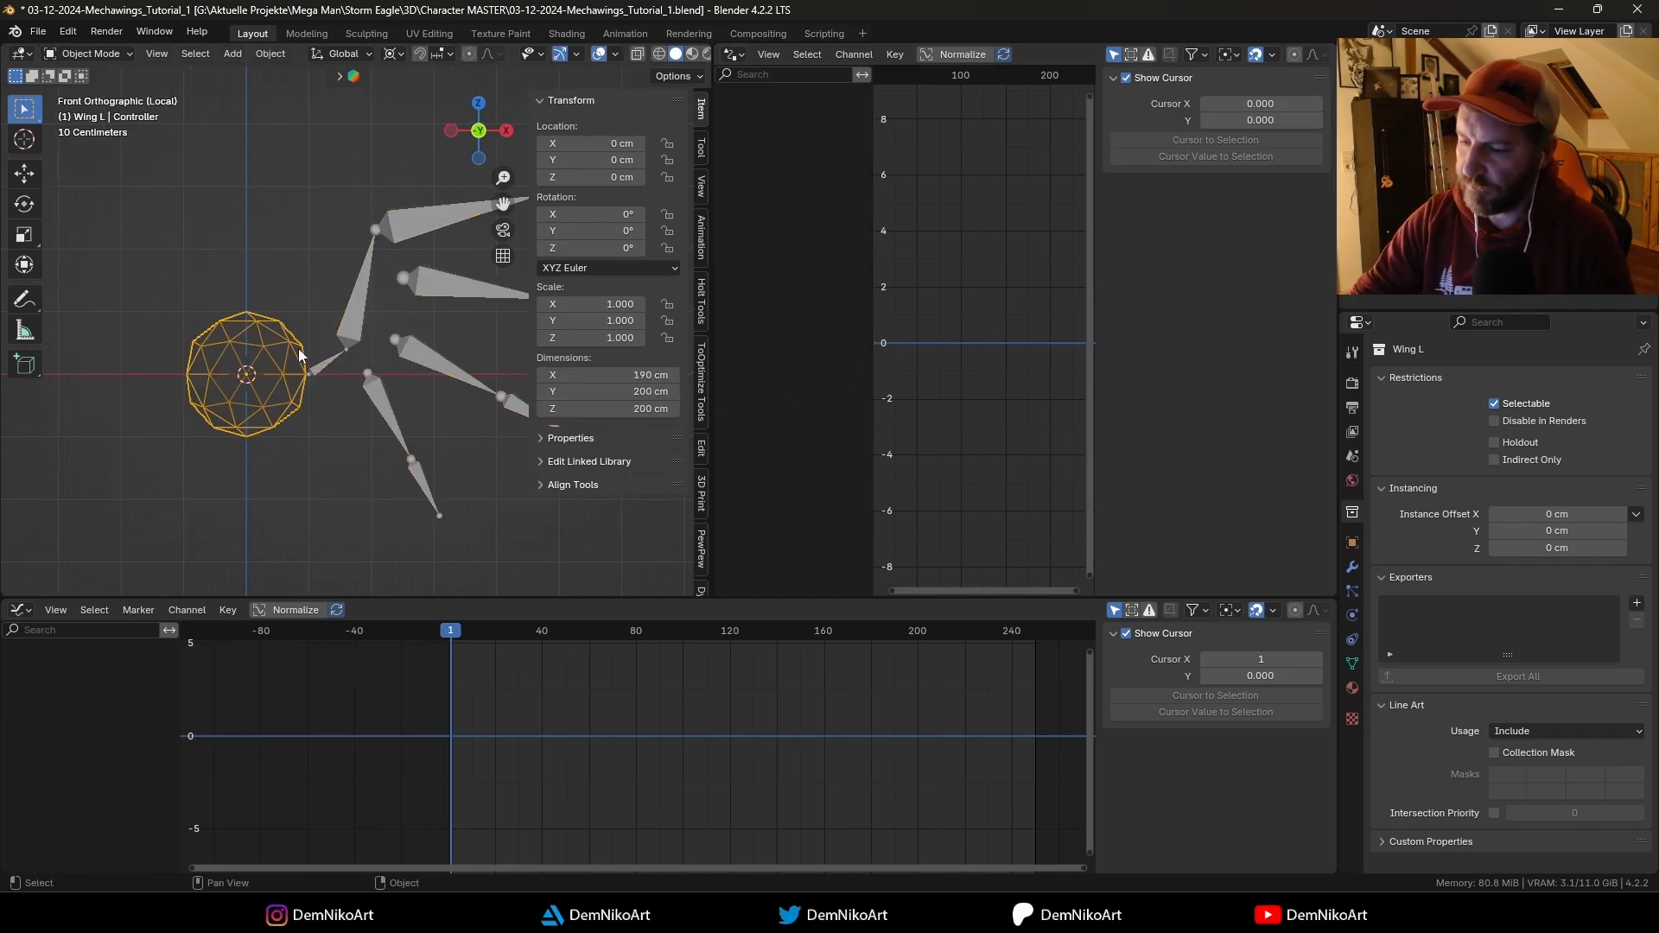
key(g)
key(z)
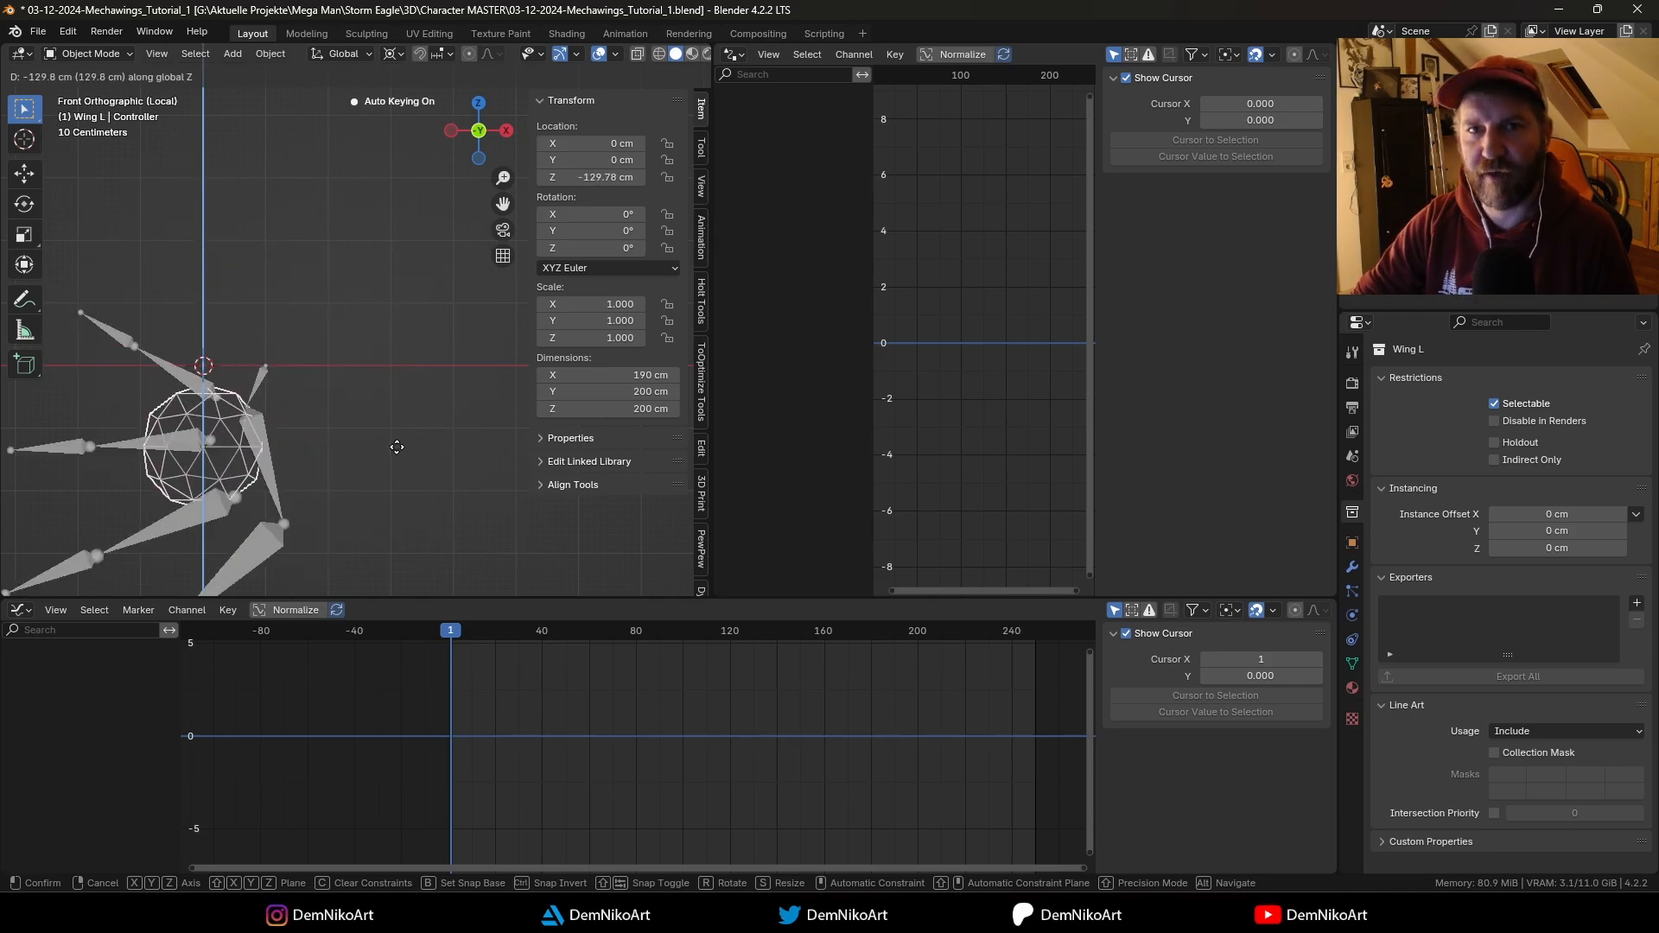
right_click(365, 386)
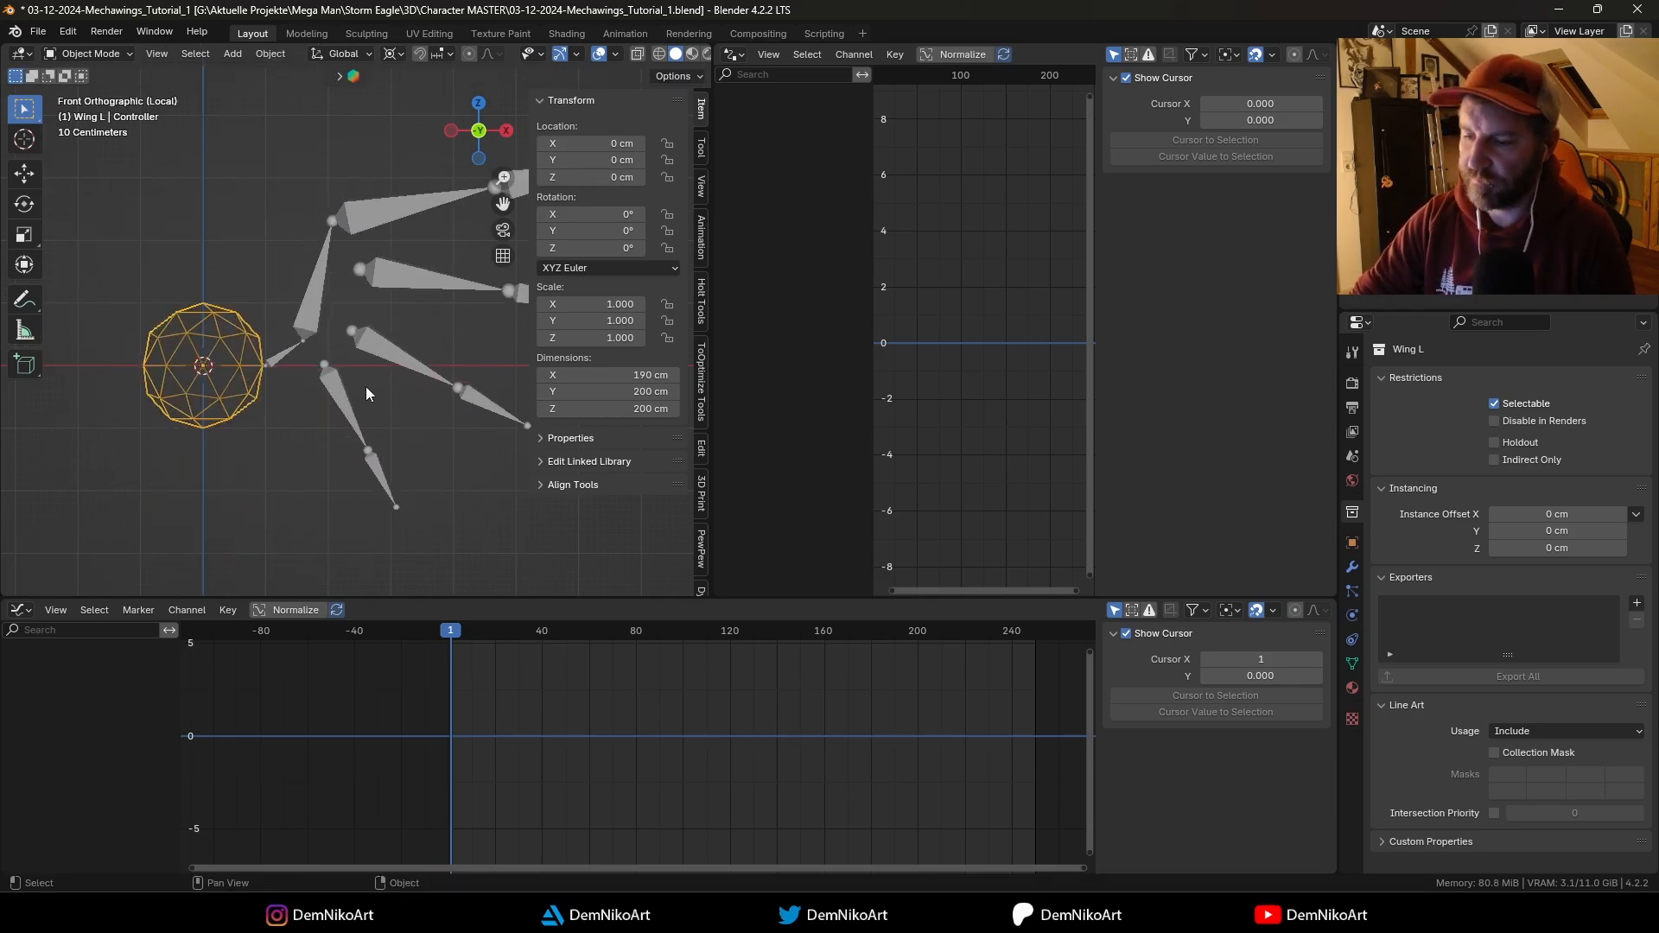
Step: Test the var*10 expression again by moving the Controller along Z and cancelling the move
click(286, 353)
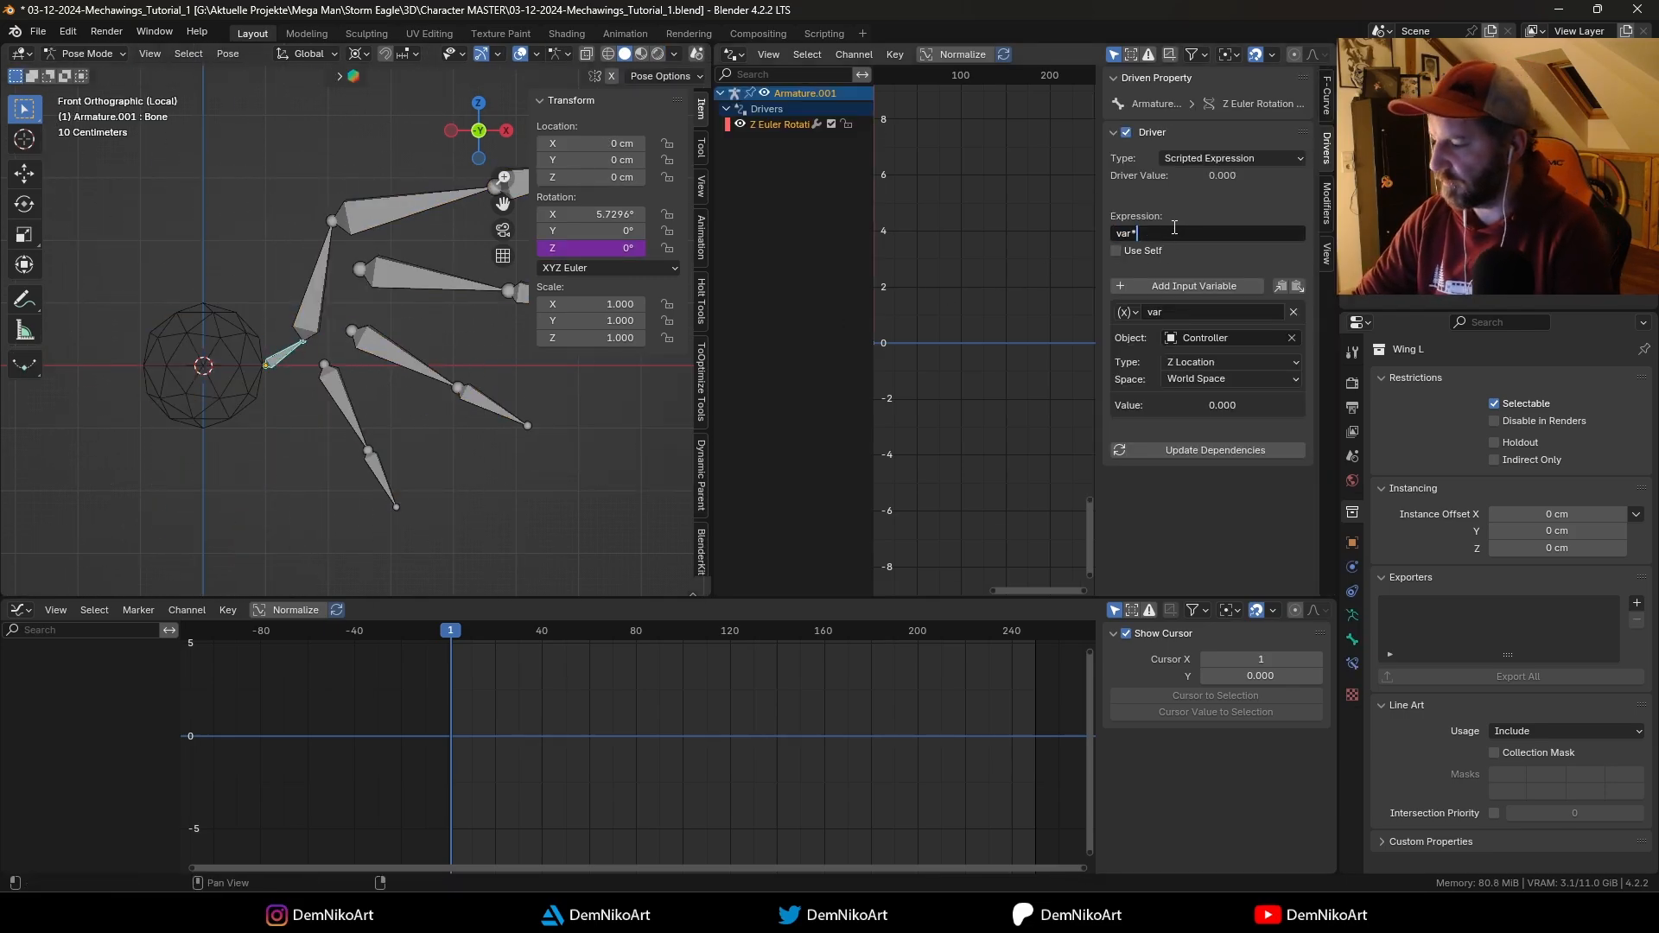
shift+middle_drag(359, 378, 363, 375)
key(ctrl+Tab)
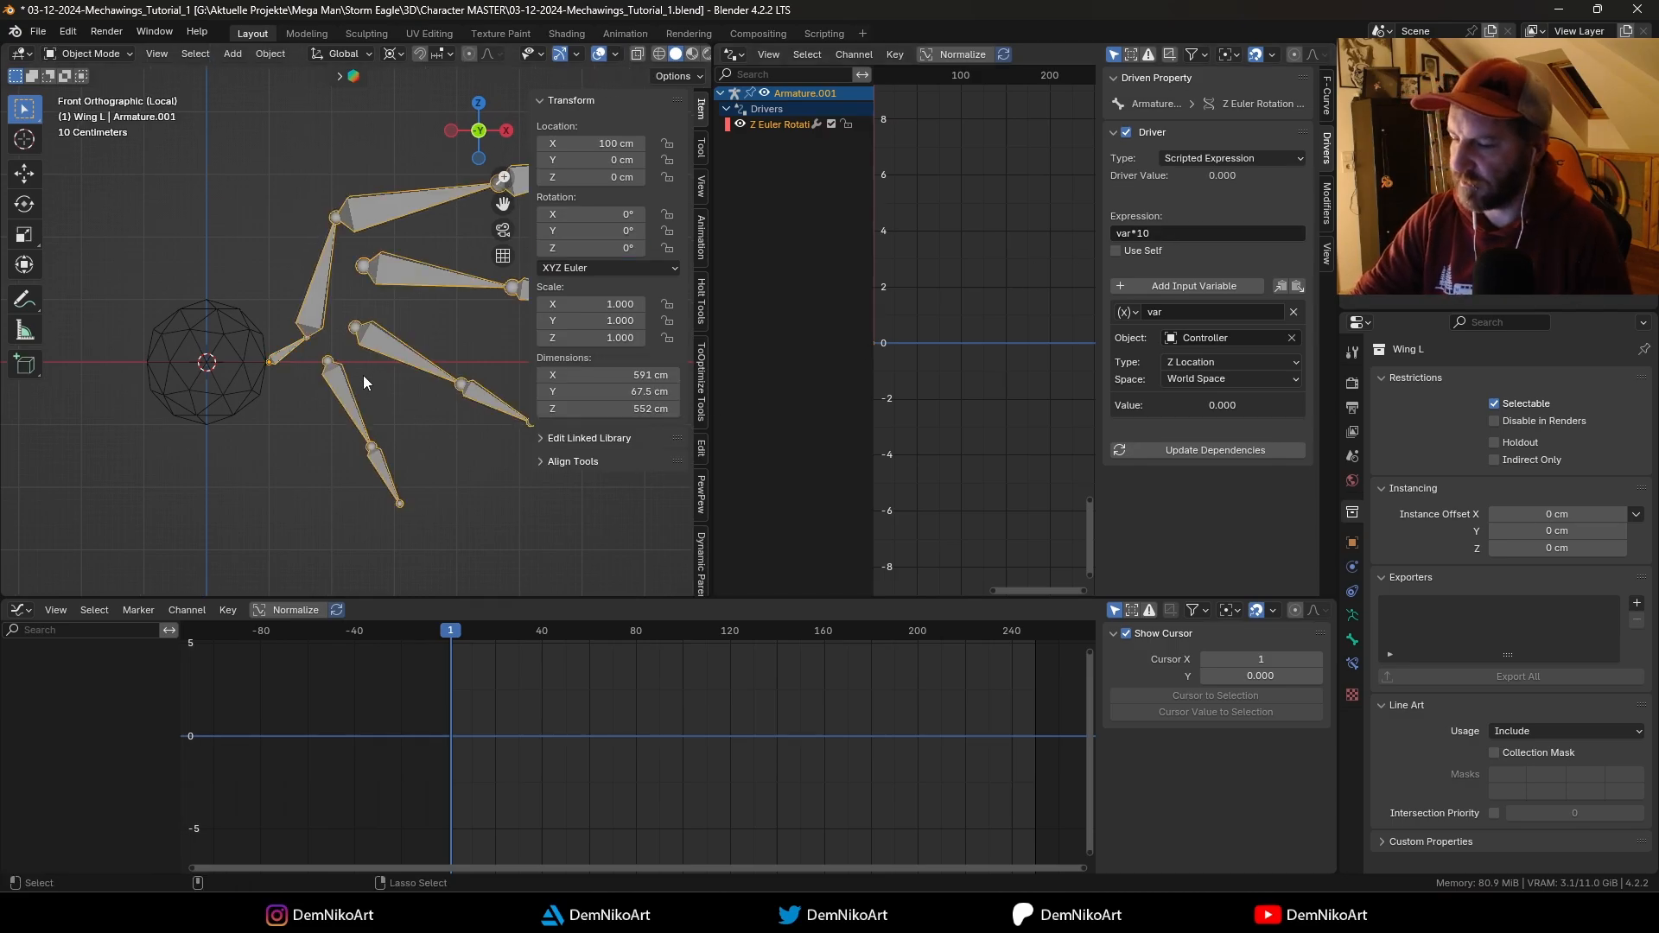
click(263, 359)
key(g)
key(z)
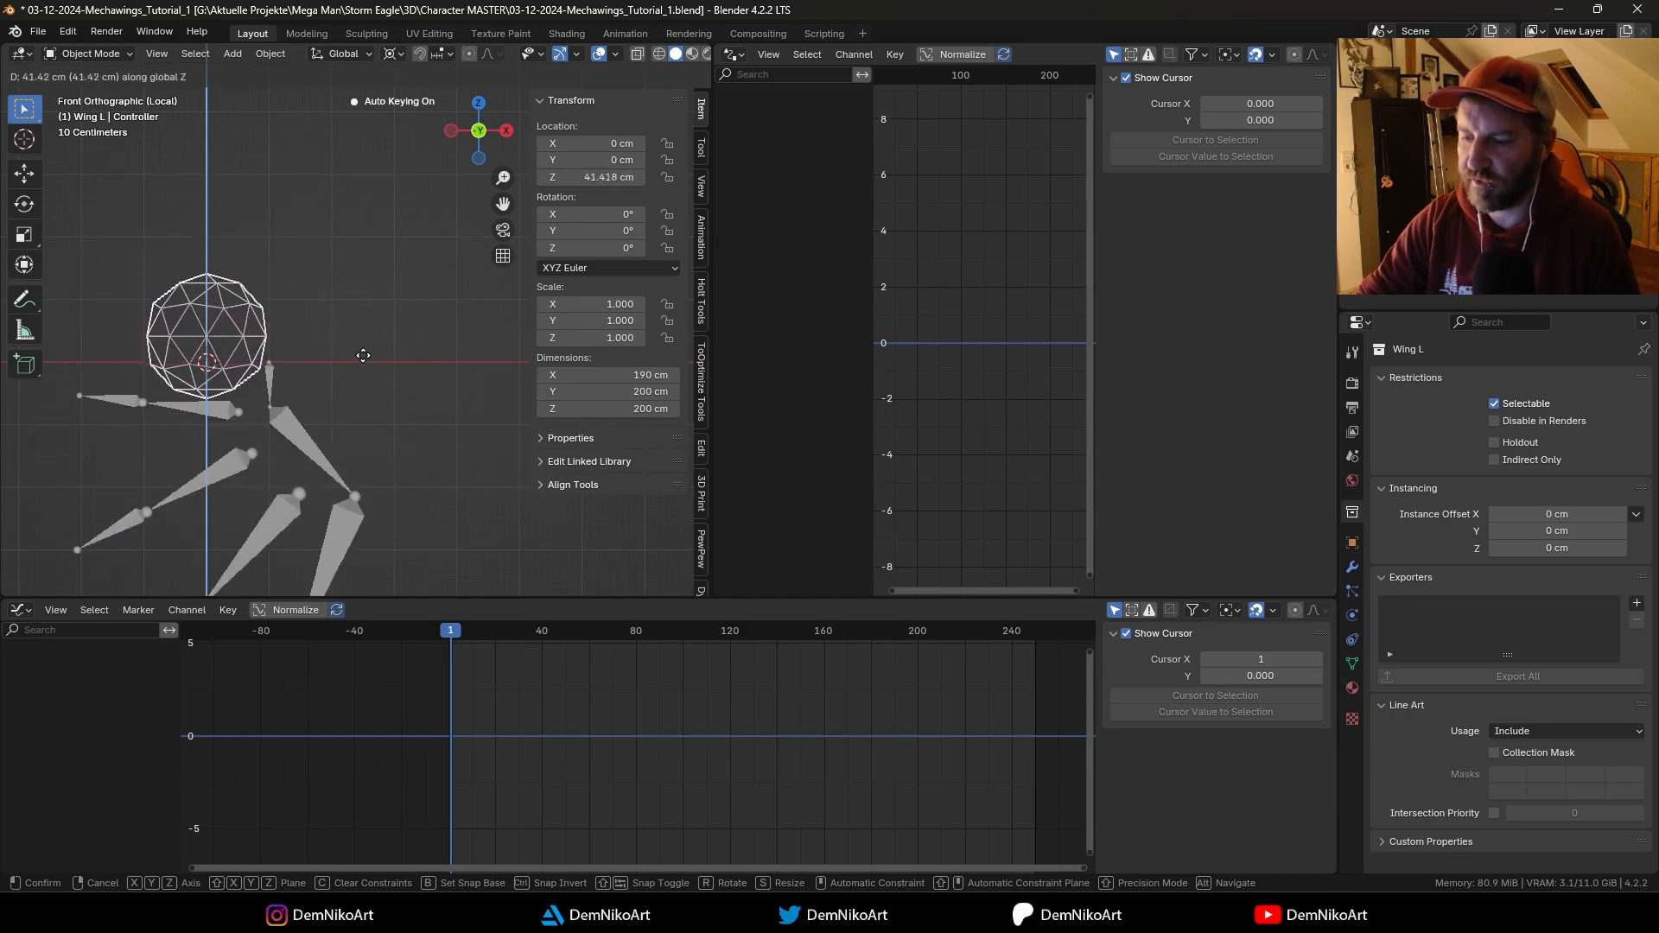
key(Escape)
Step: Change the driver expression to var*0.1 and test it by moving the Controller along Z
click(290, 351)
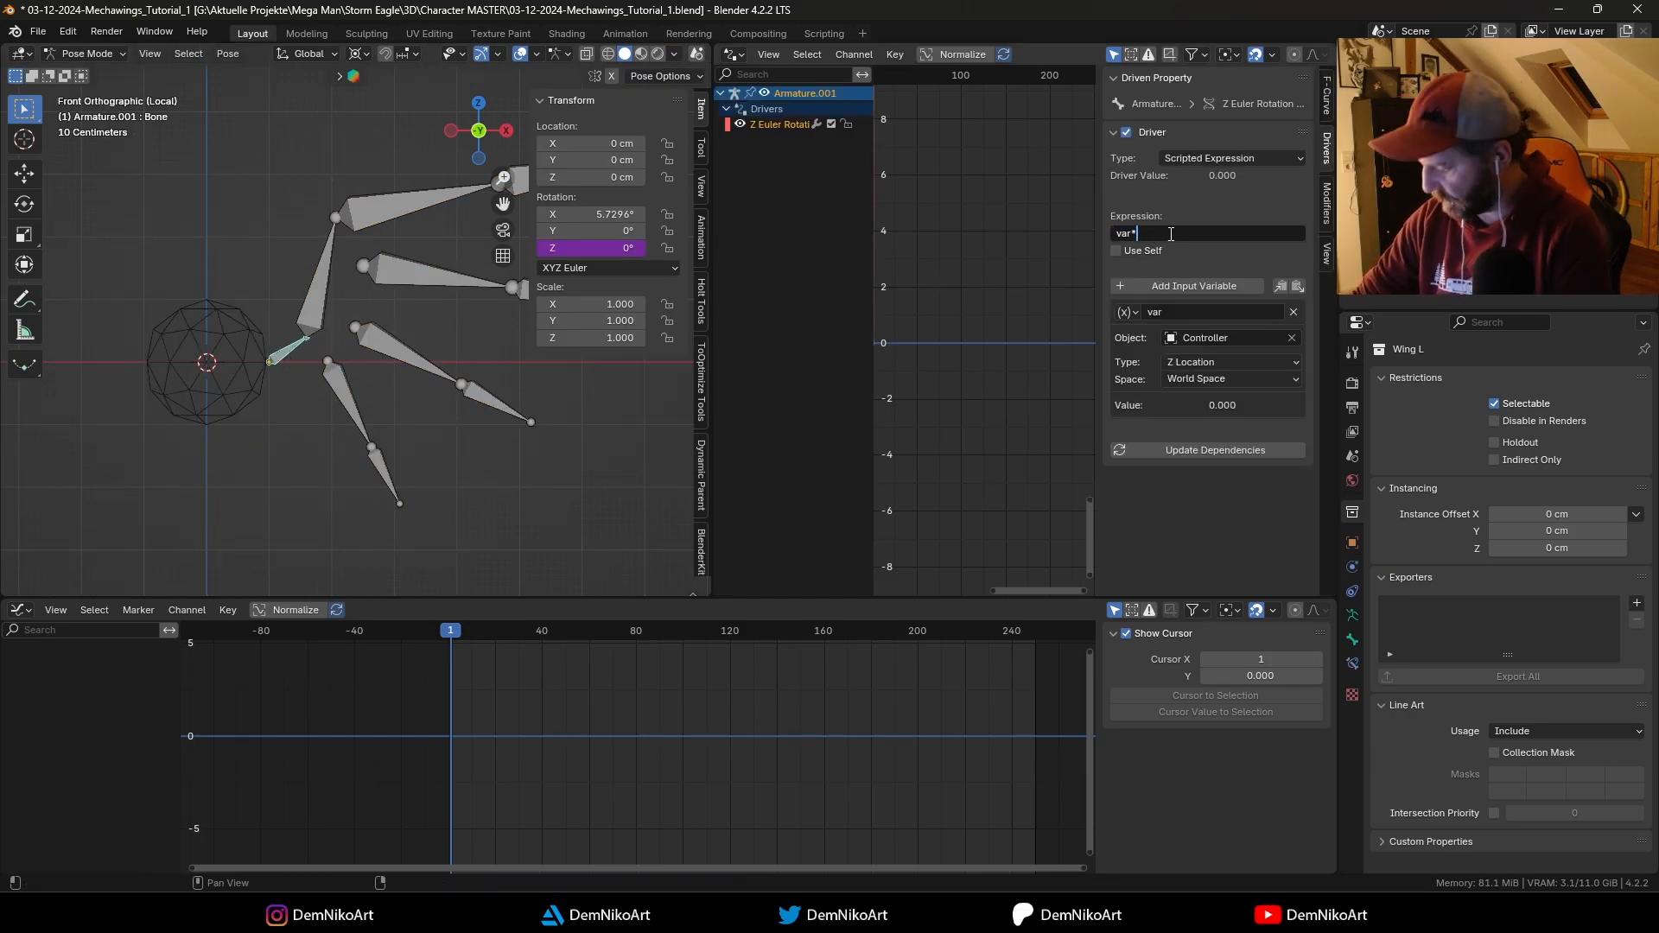
key(Return)
click(251, 350)
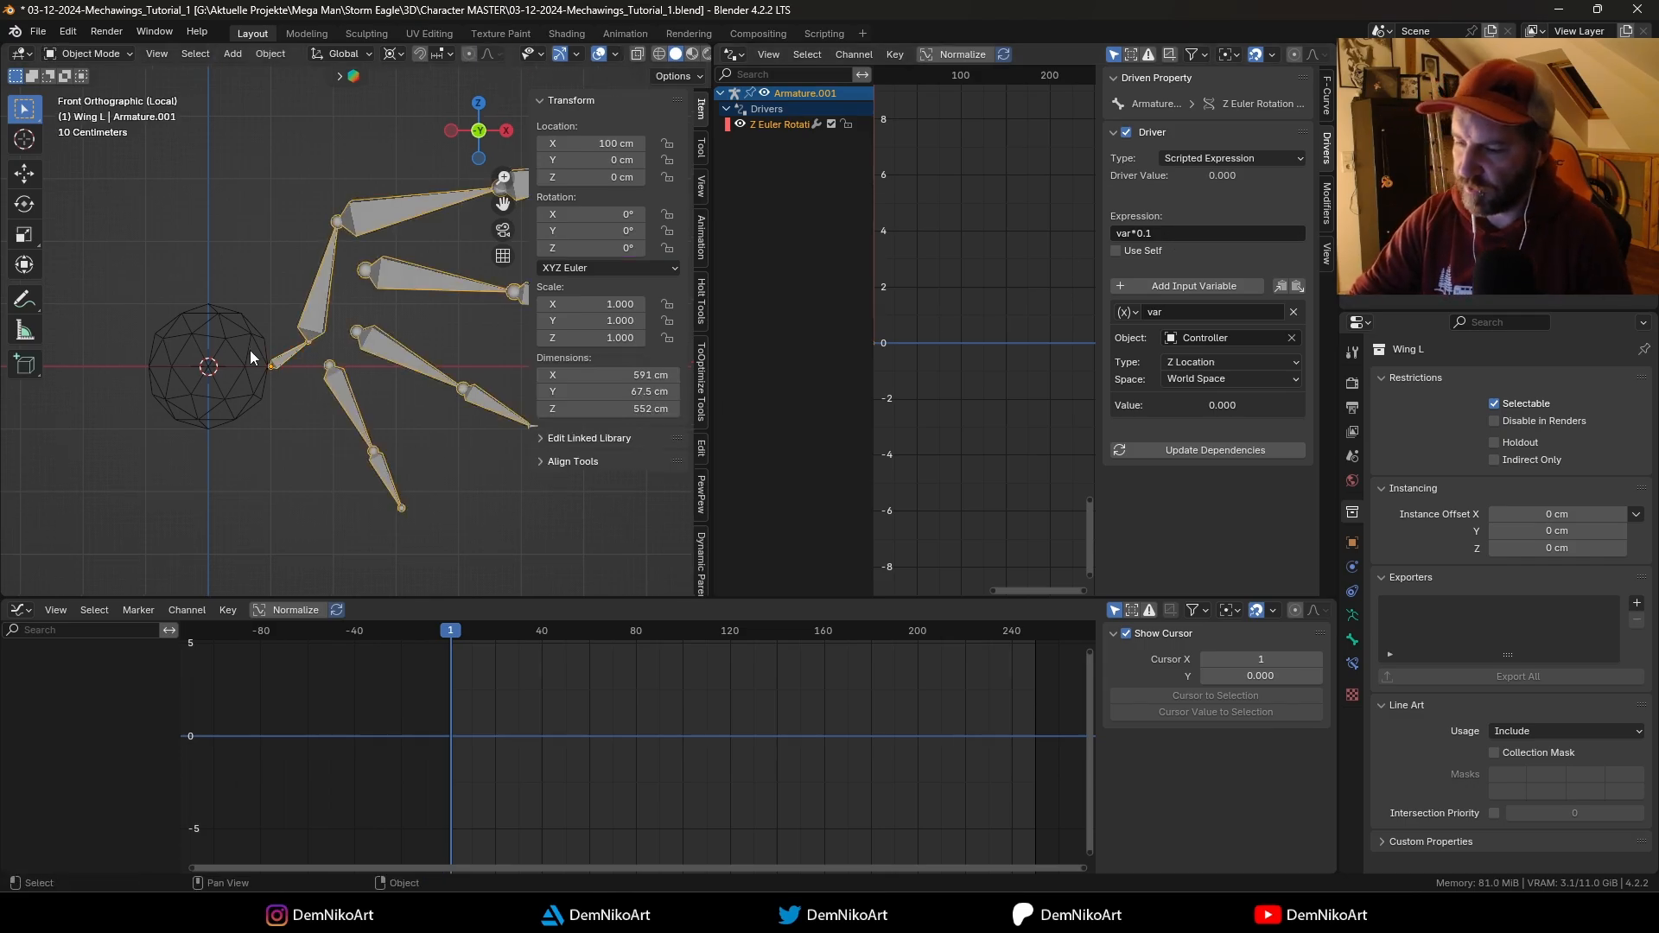
key(g)
key(z)
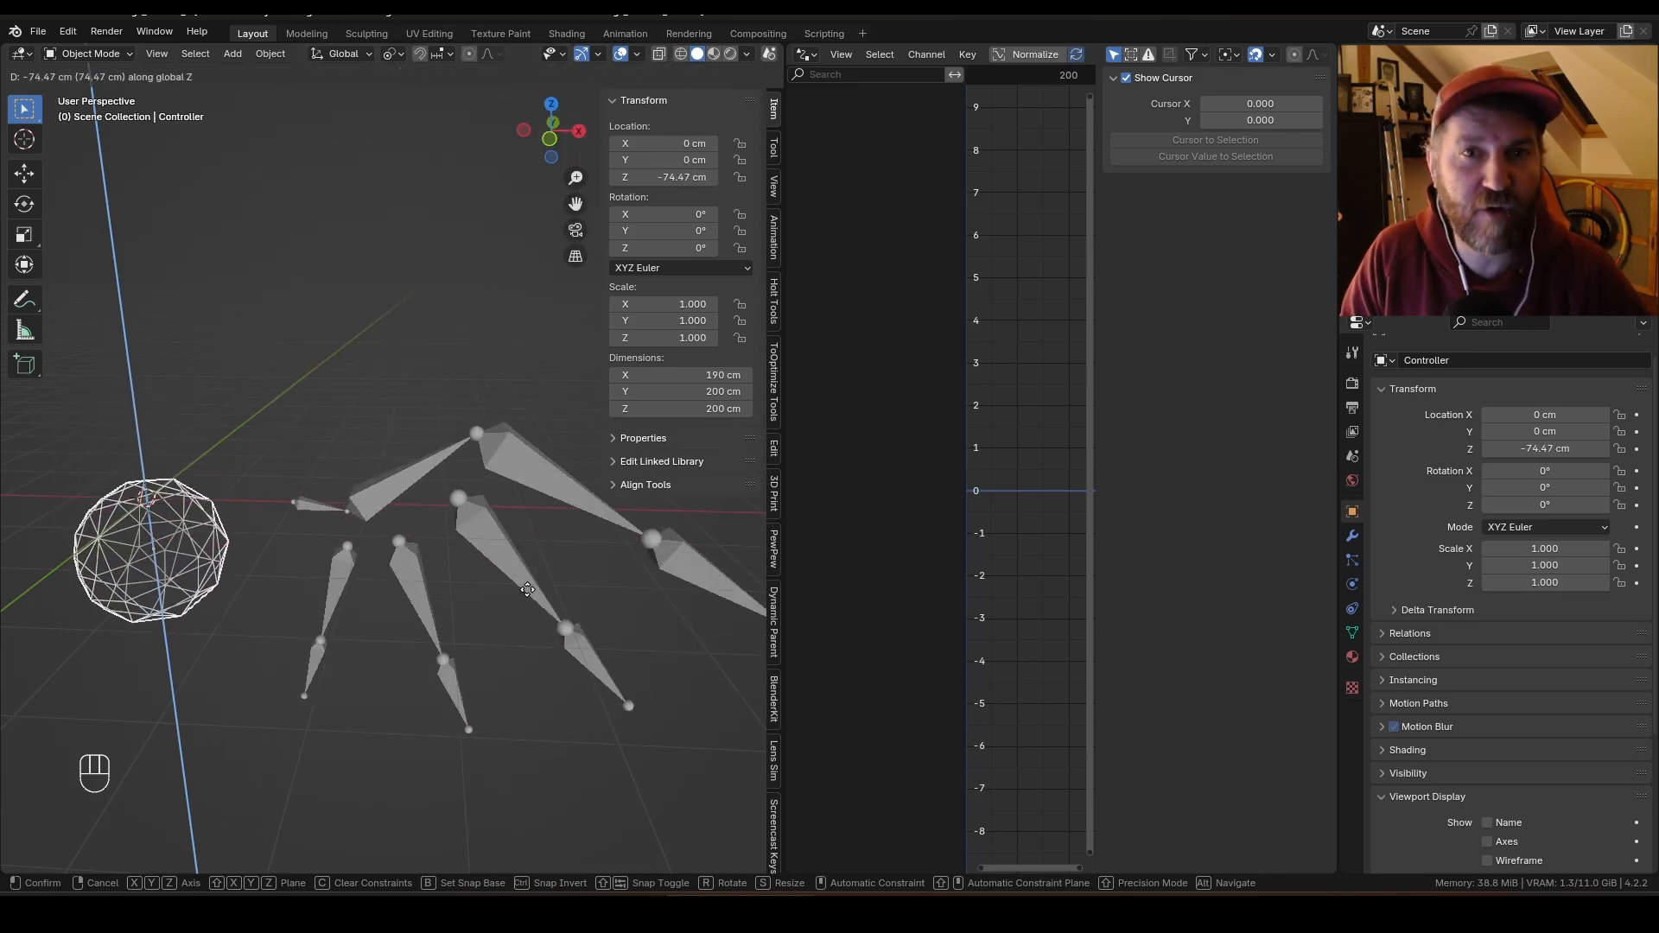
key(Escape)
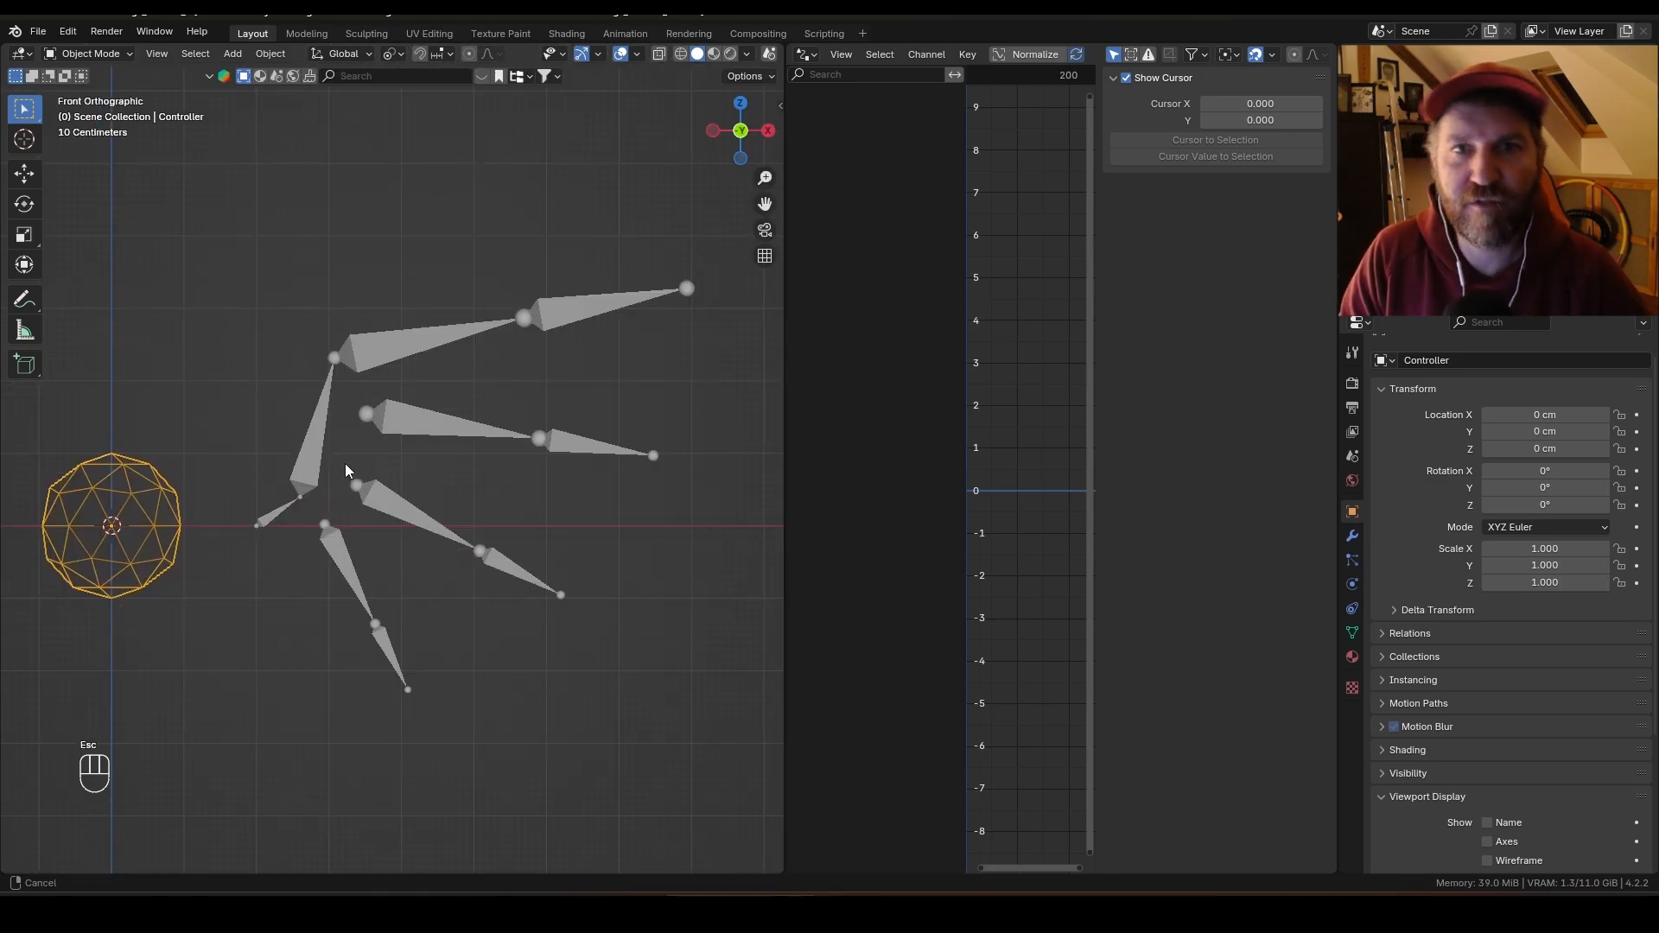
Step: Select the second bone plus the root bone in Pose Mode and copy the root's Z rotation driver to the selected bone
click(313, 465)
key(ctrl+Tab)
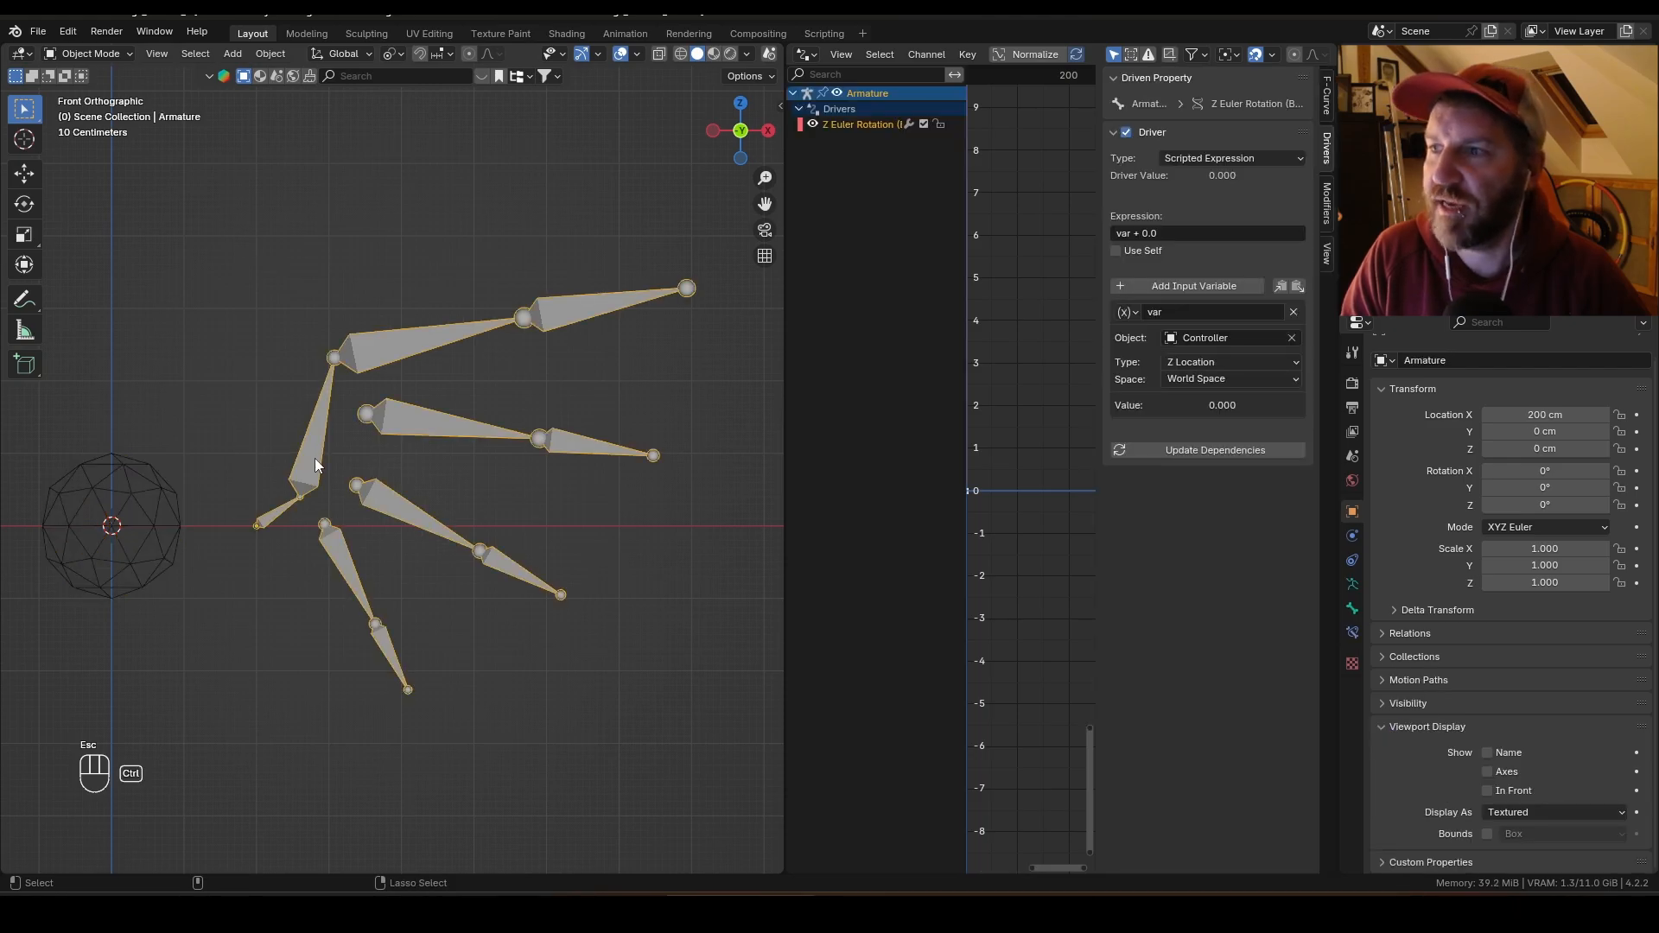
click(312, 453)
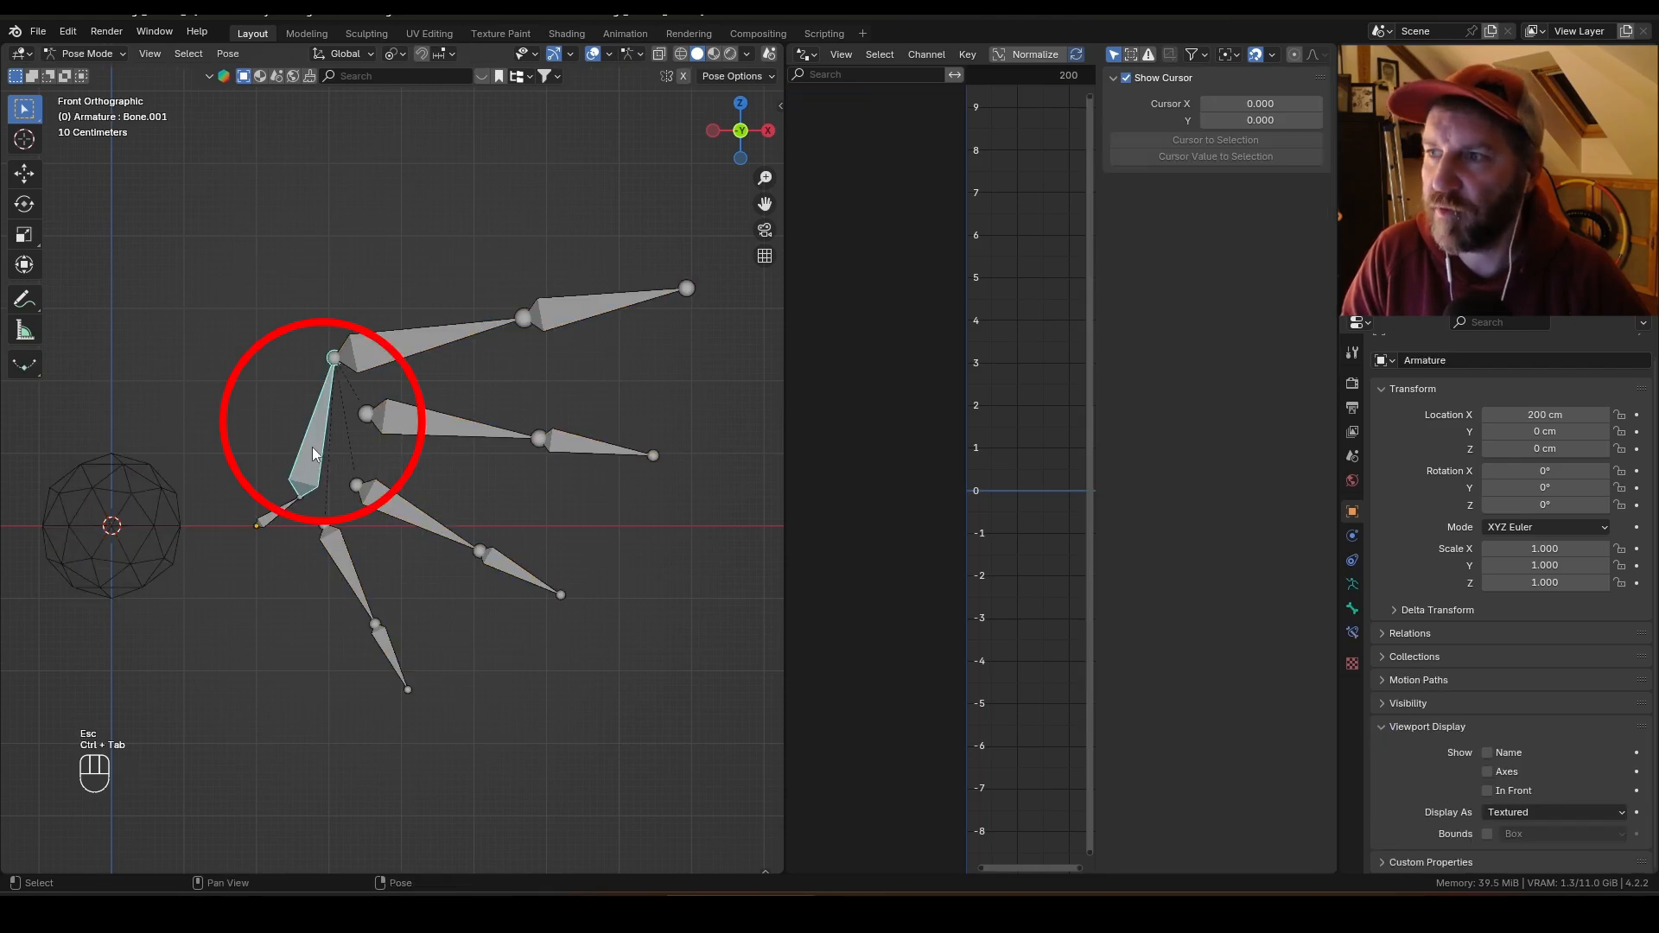
click(277, 520)
key(n)
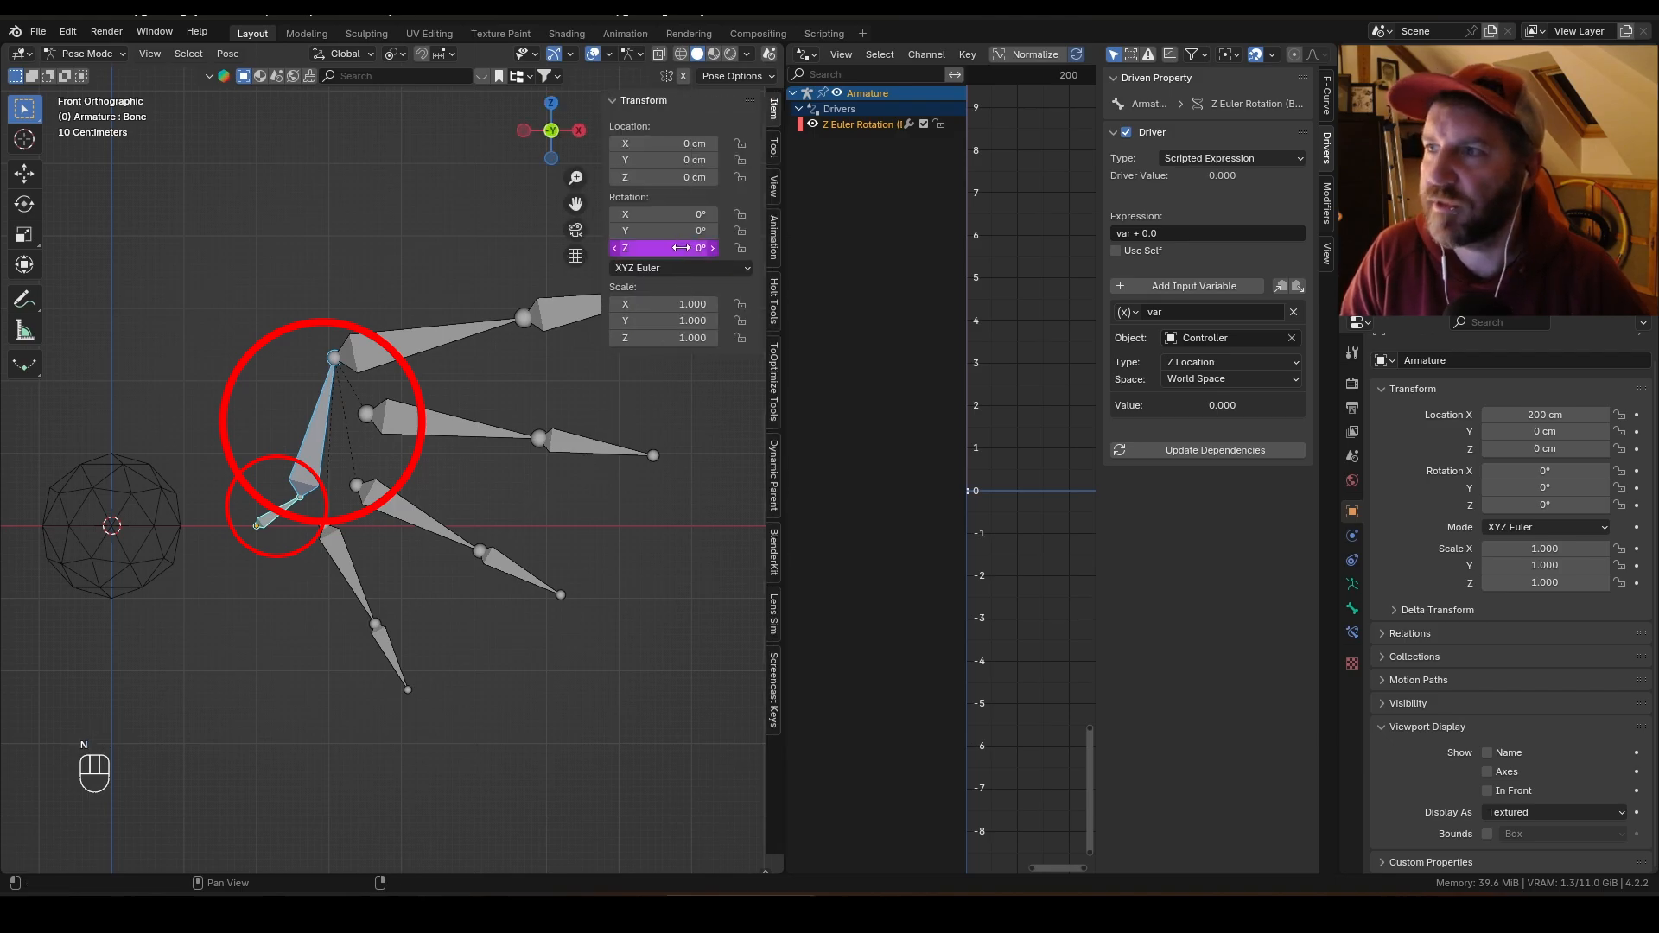
right_click(678, 248)
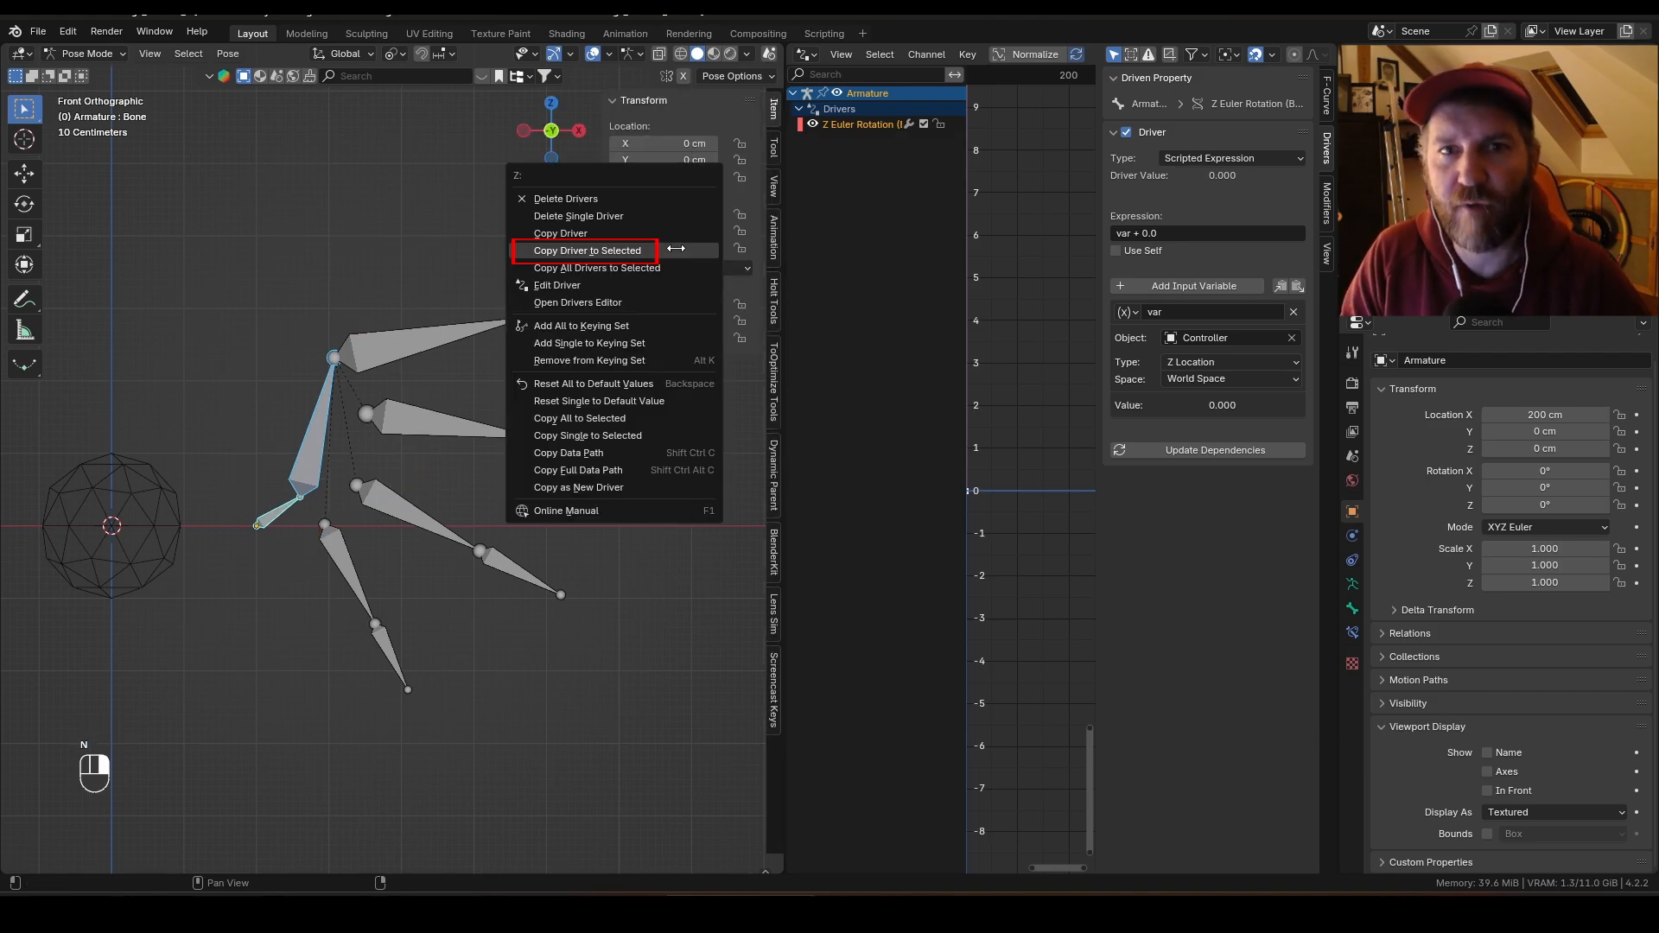
click(604, 251)
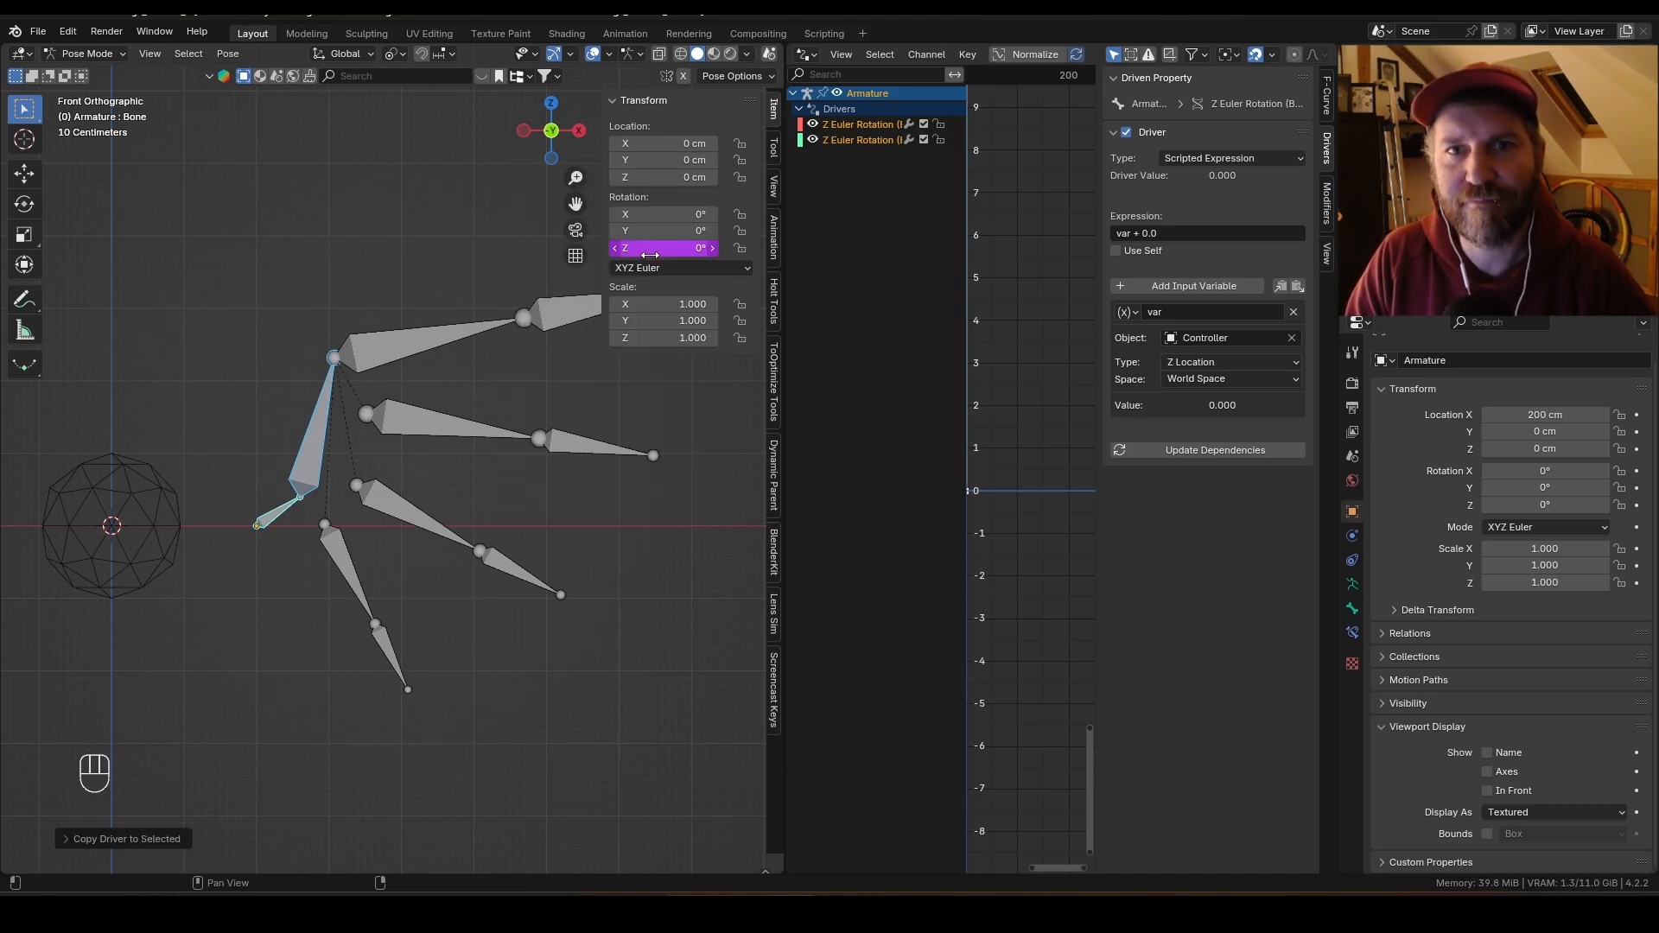
Step: Test the copied driver by moving the Controller along Z
key(ctrl+Tab)
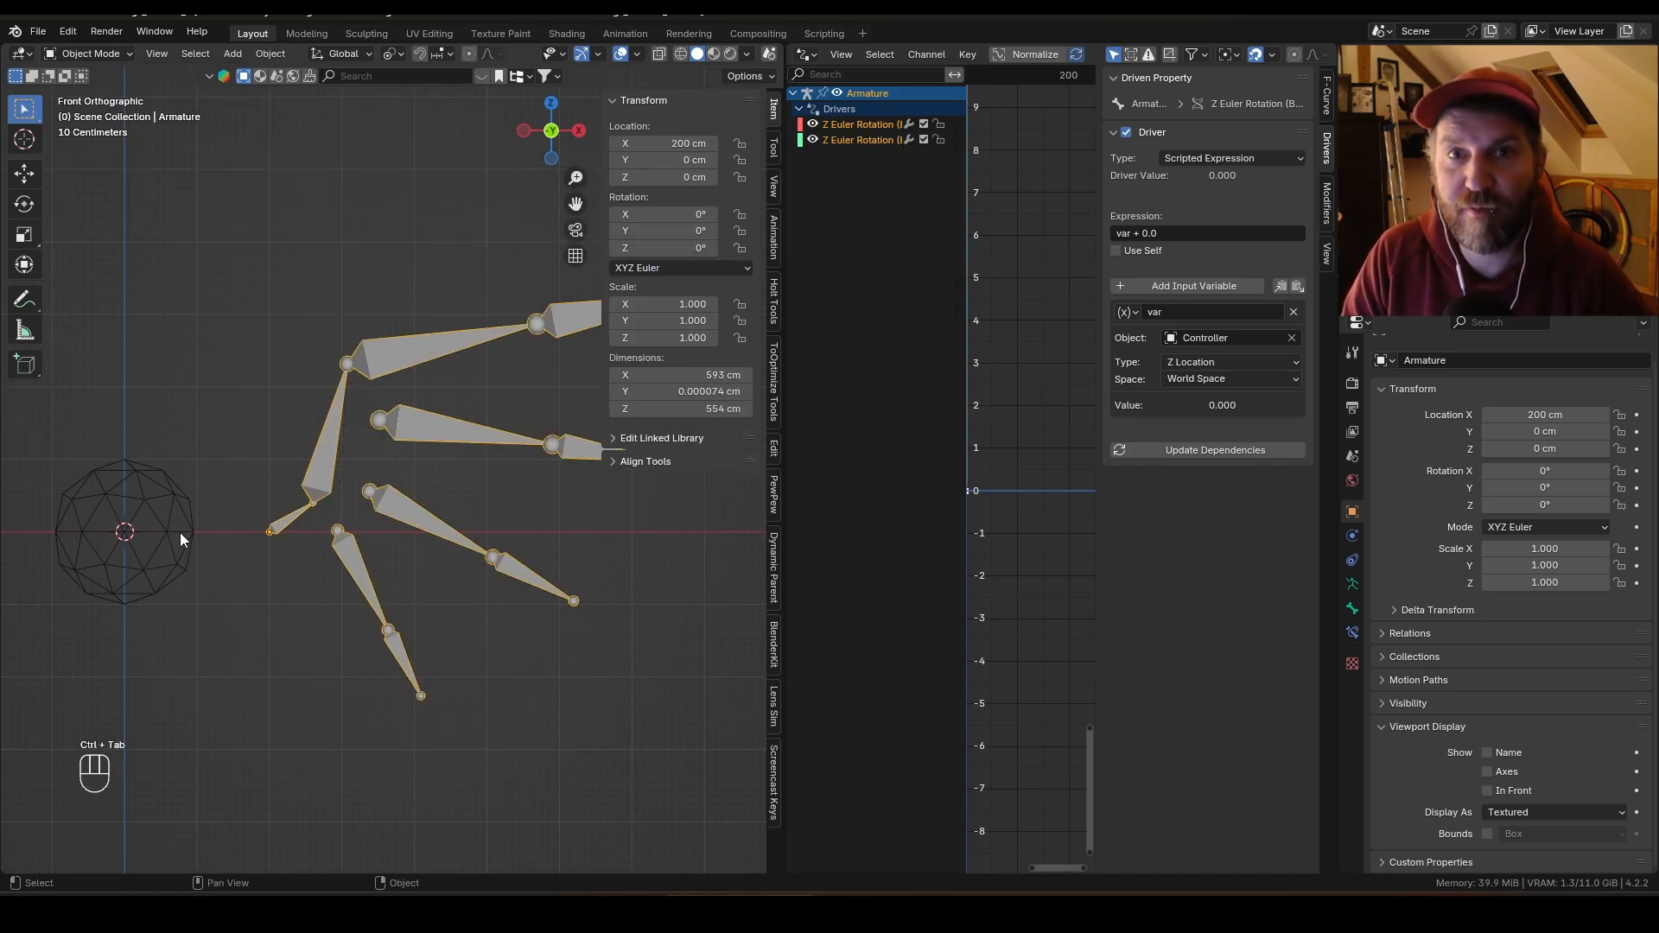
click(181, 538)
key(g)
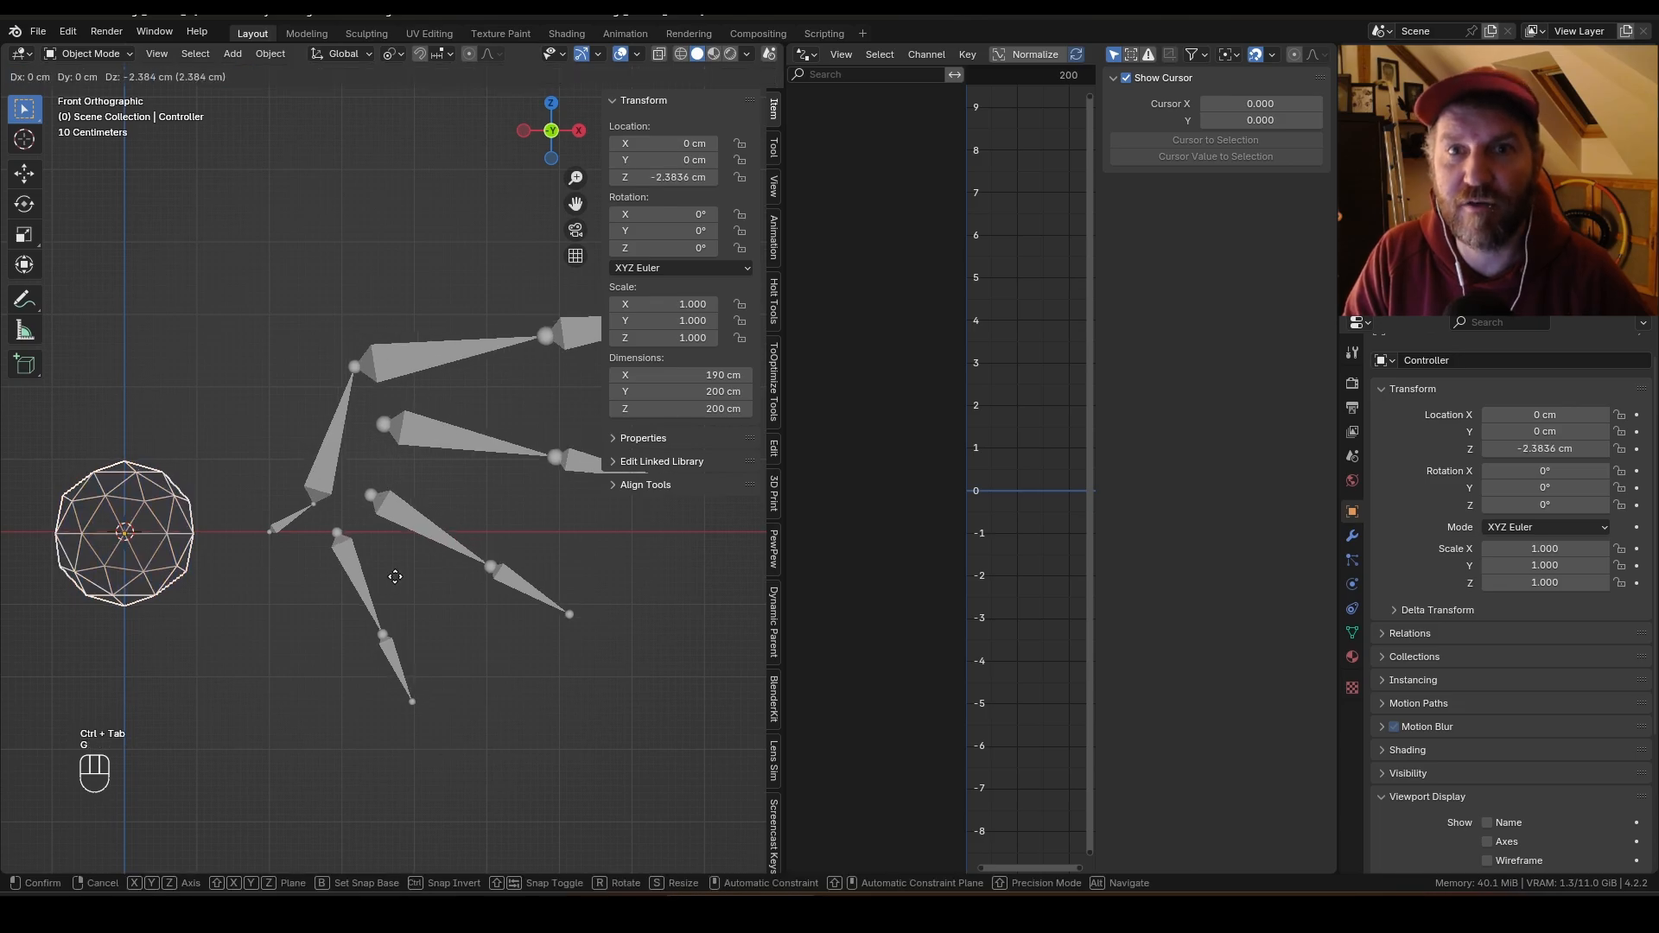
key(z)
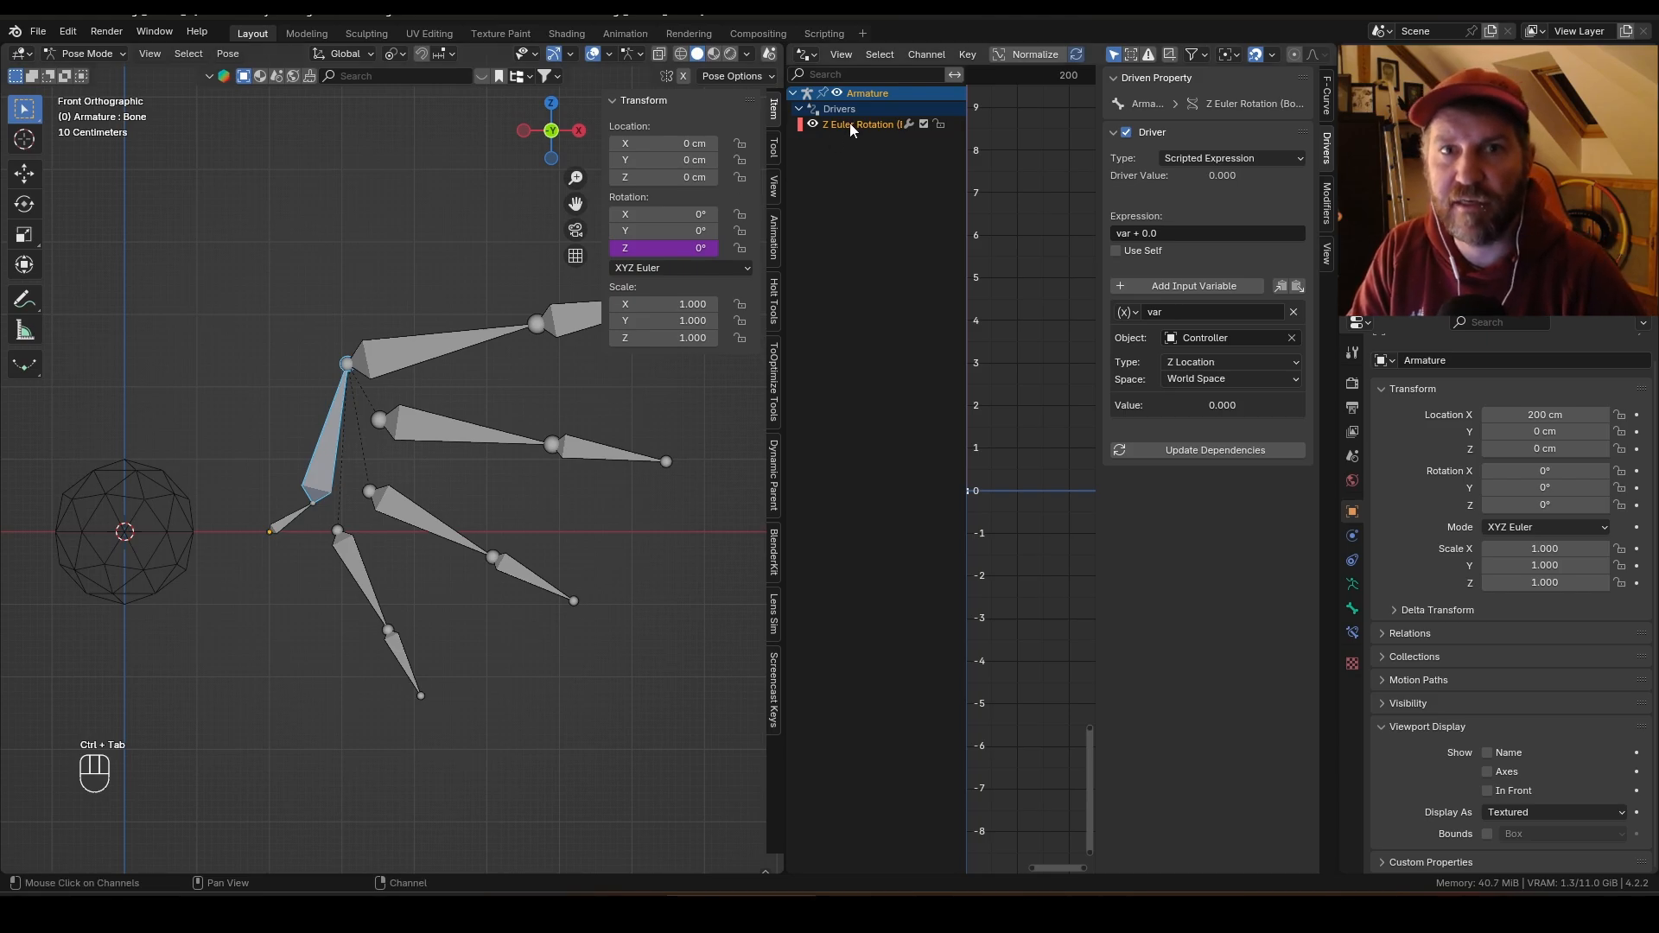
Step: Negate the second bone's driver expression to -var + 0.0 and test it by moving the Controller along Z
click(1183, 230)
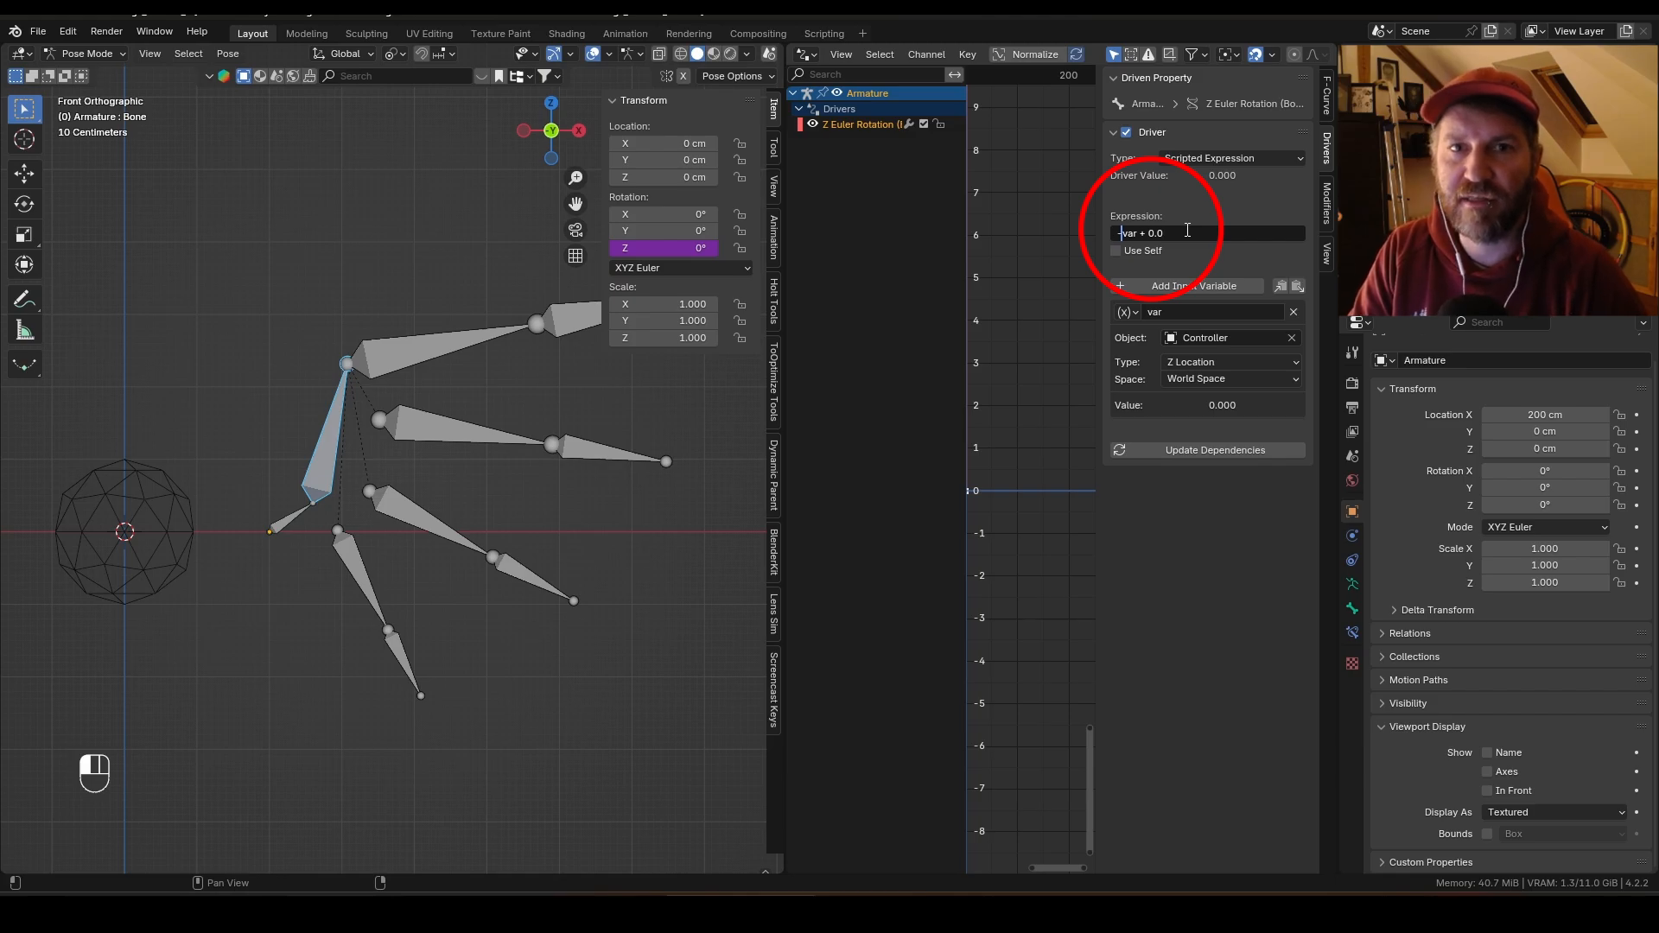
key(ctrl+Tab)
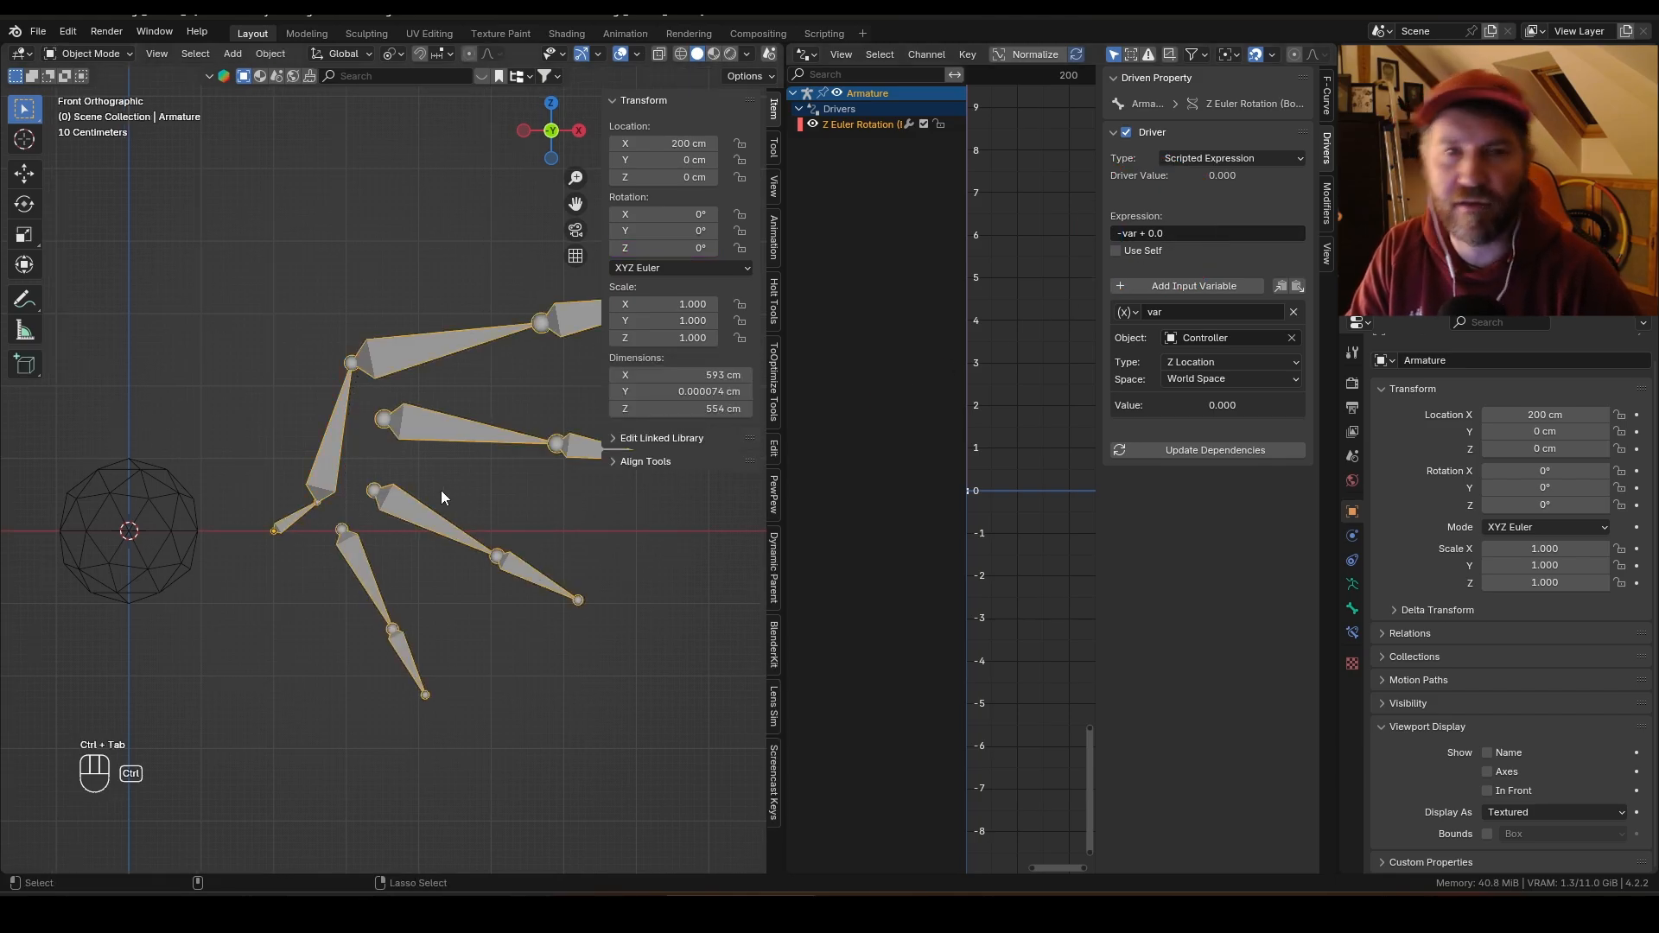
click(188, 527)
key(g)
key(z)
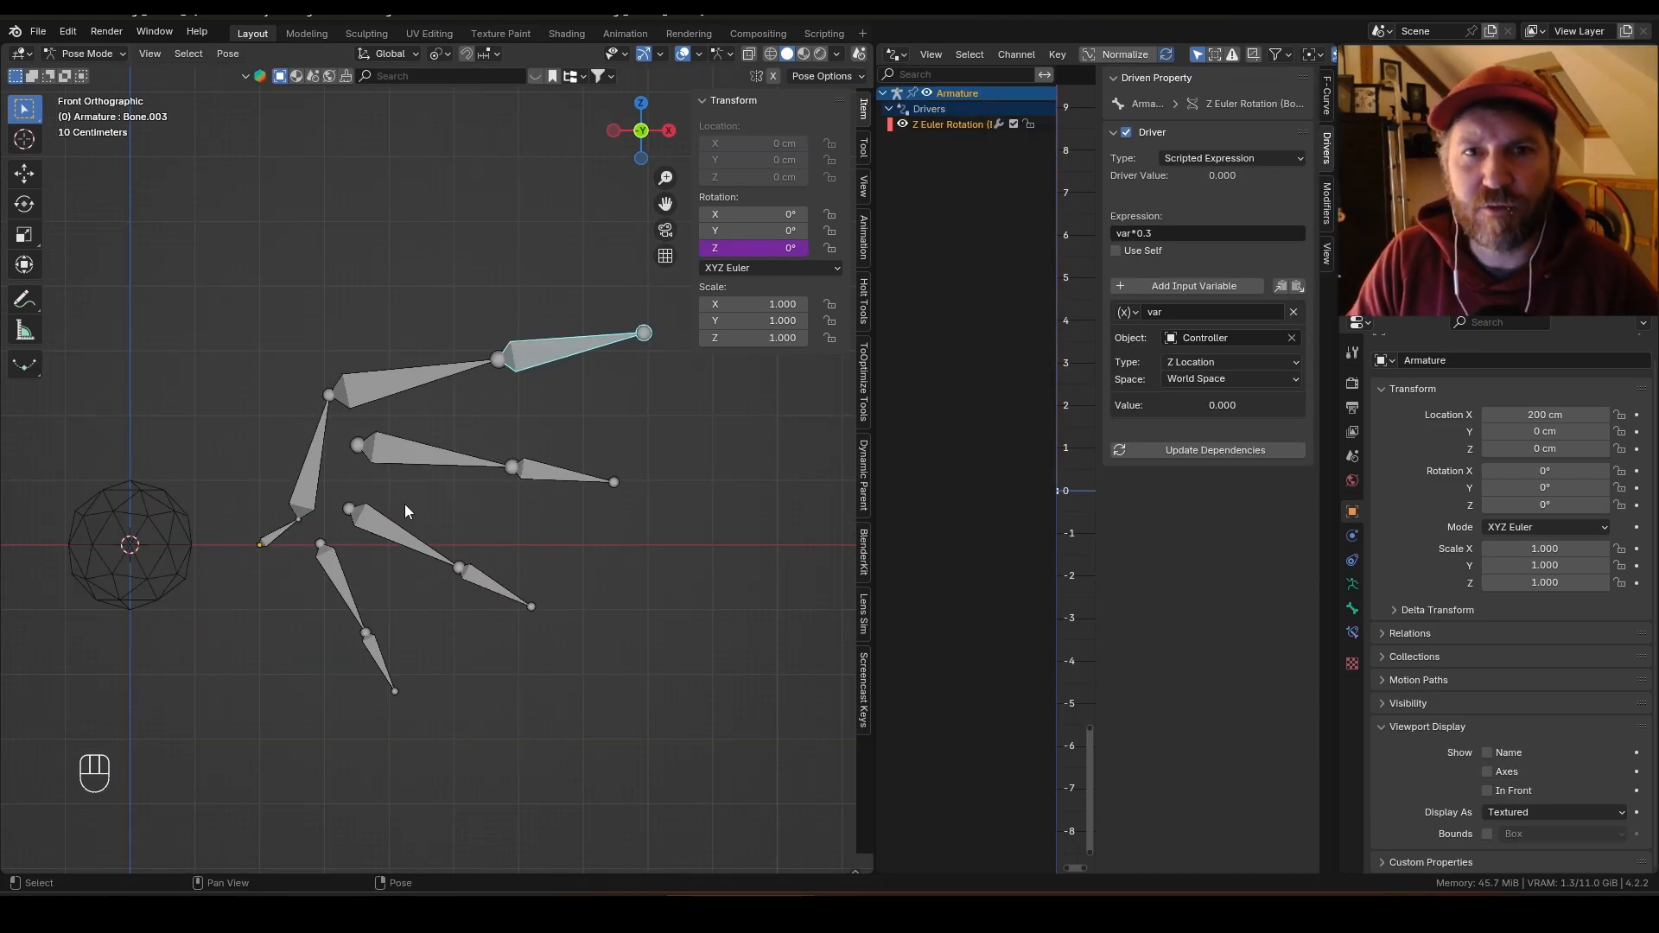
Step: Set the second bone's driver expression to -var*1.1 and test it by moving the Controller along Z
click(313, 477)
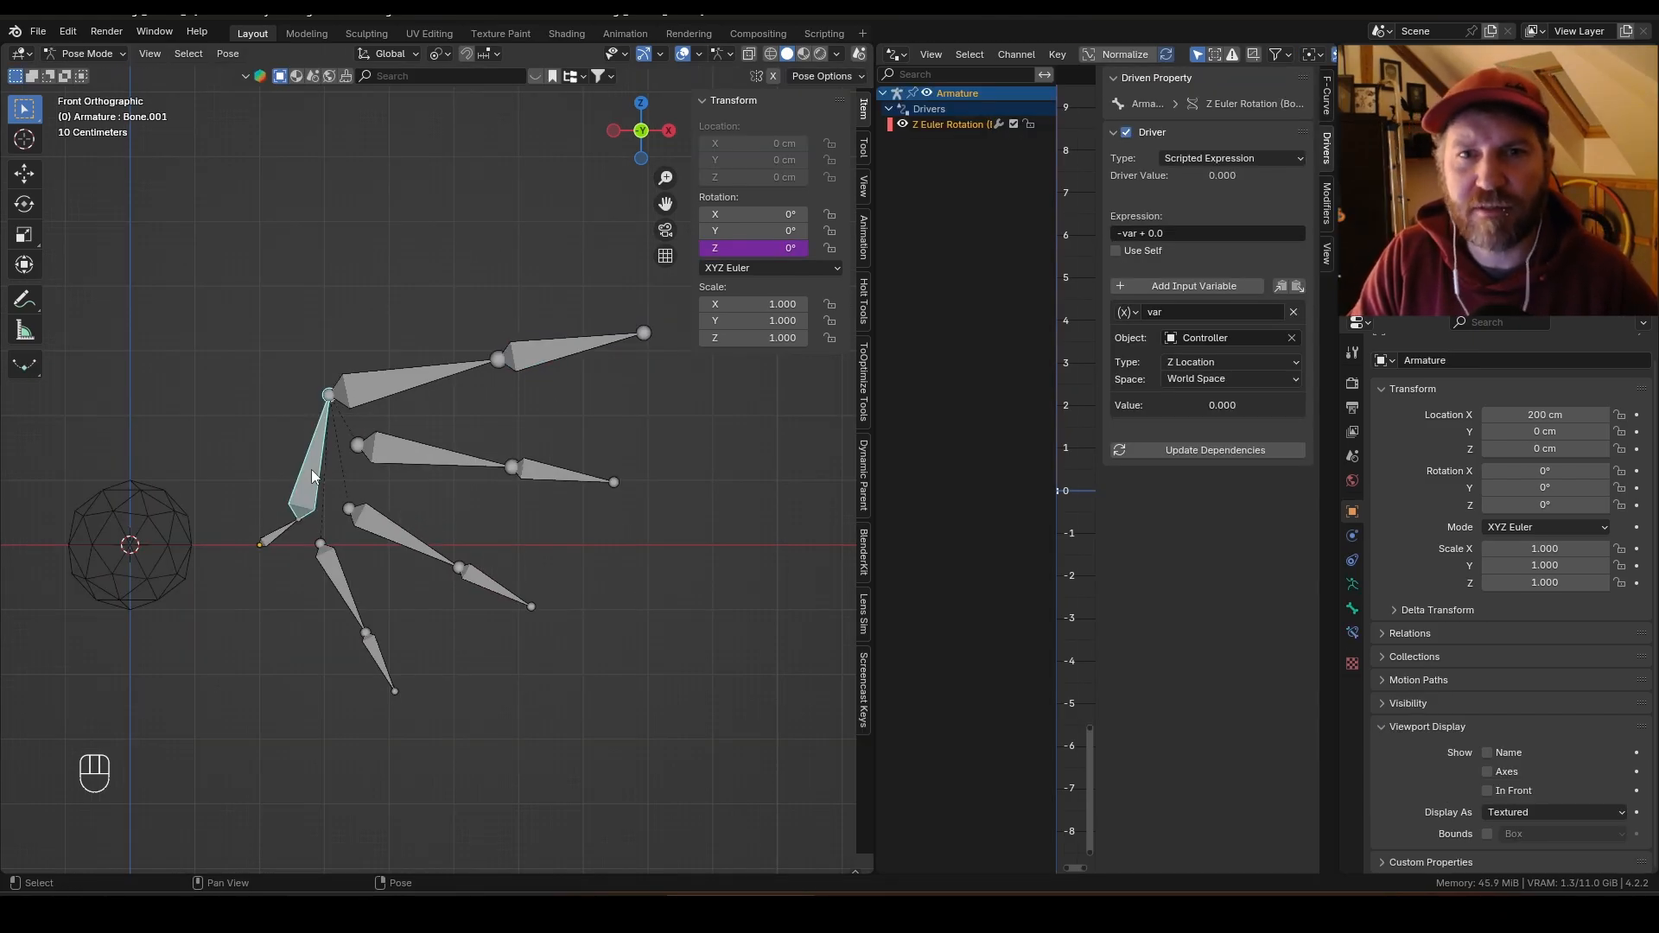
click(1170, 231)
key(BackSpace)
key(BackSpace)
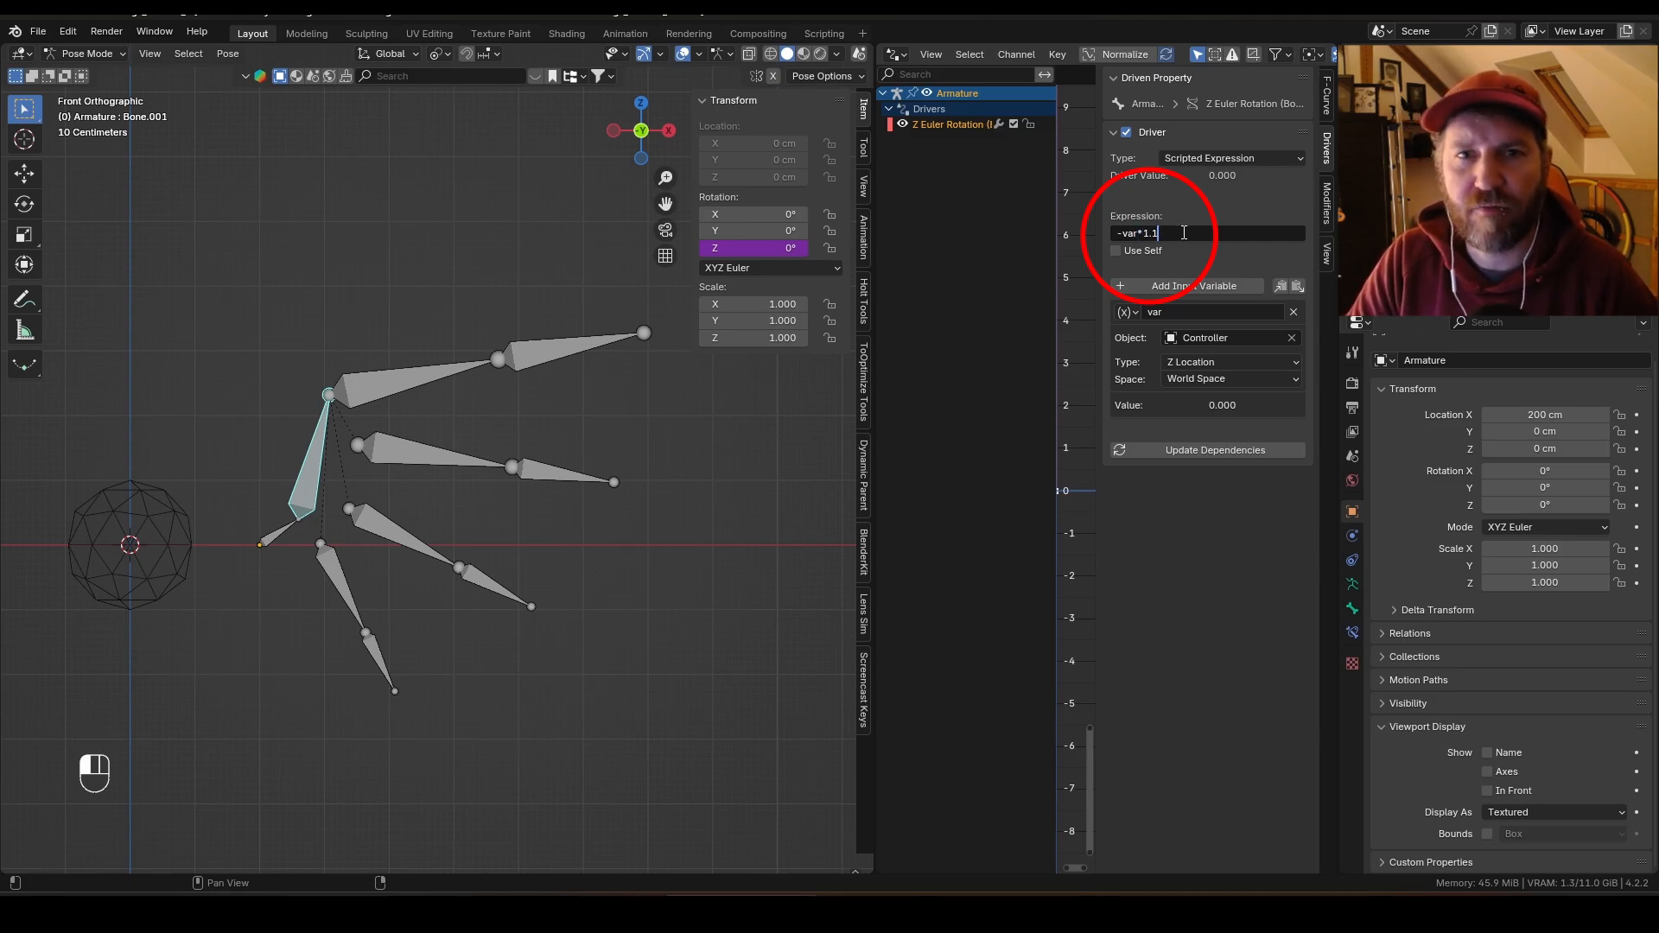
key(ctrl+Tab)
click(187, 548)
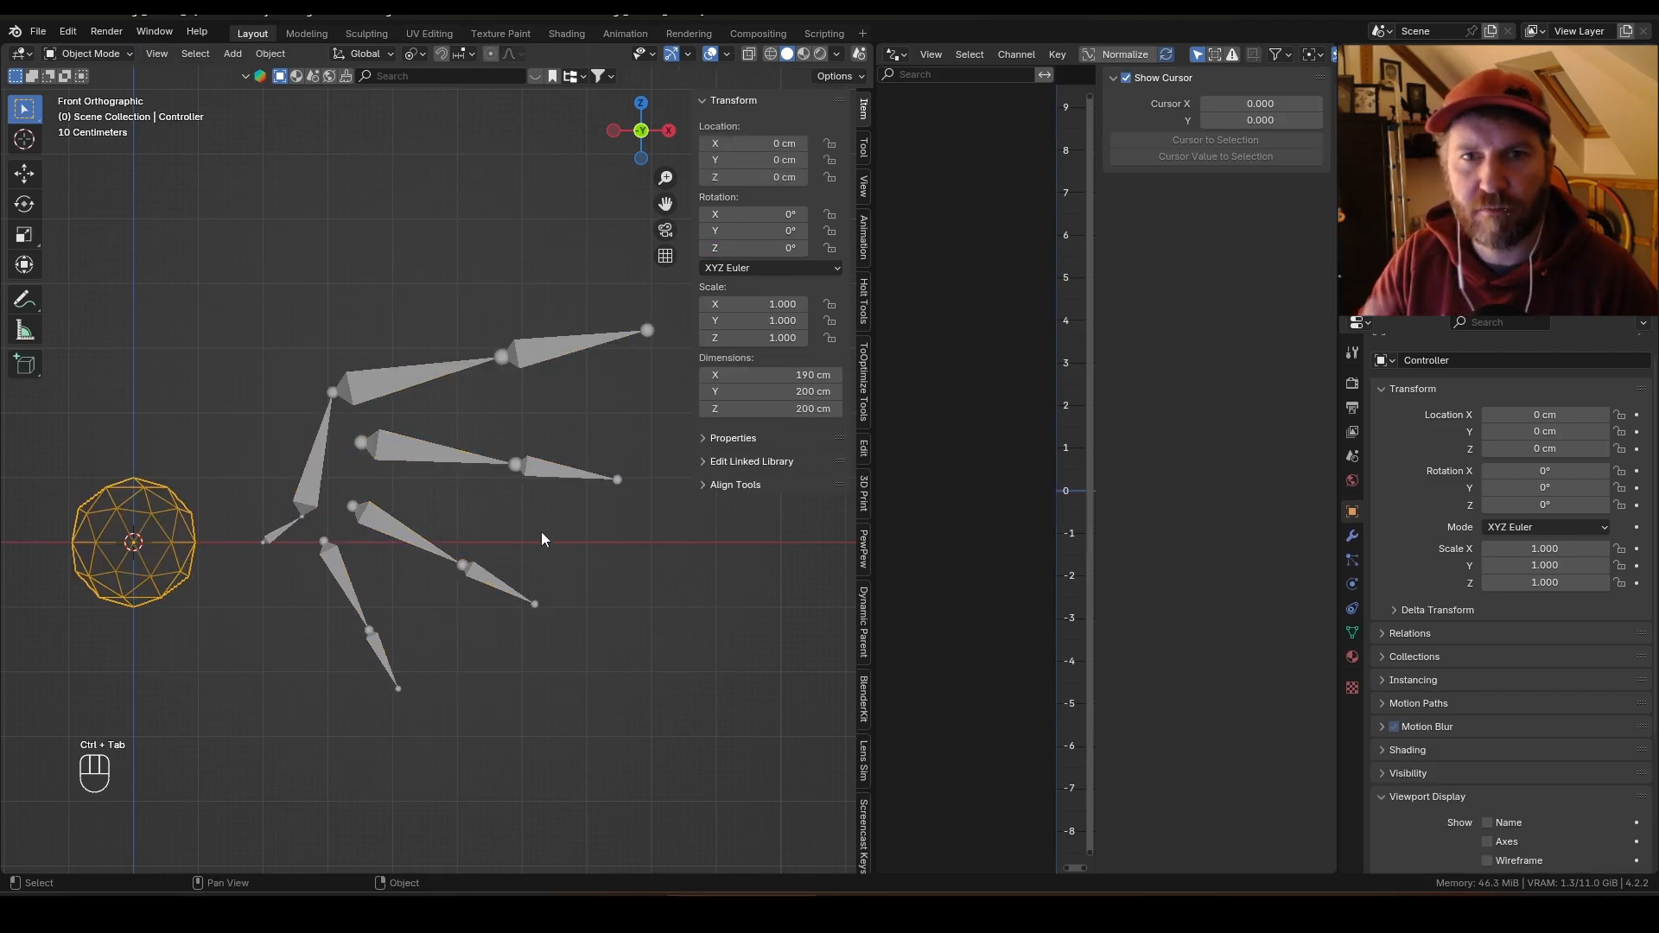
key(g)
key(z)
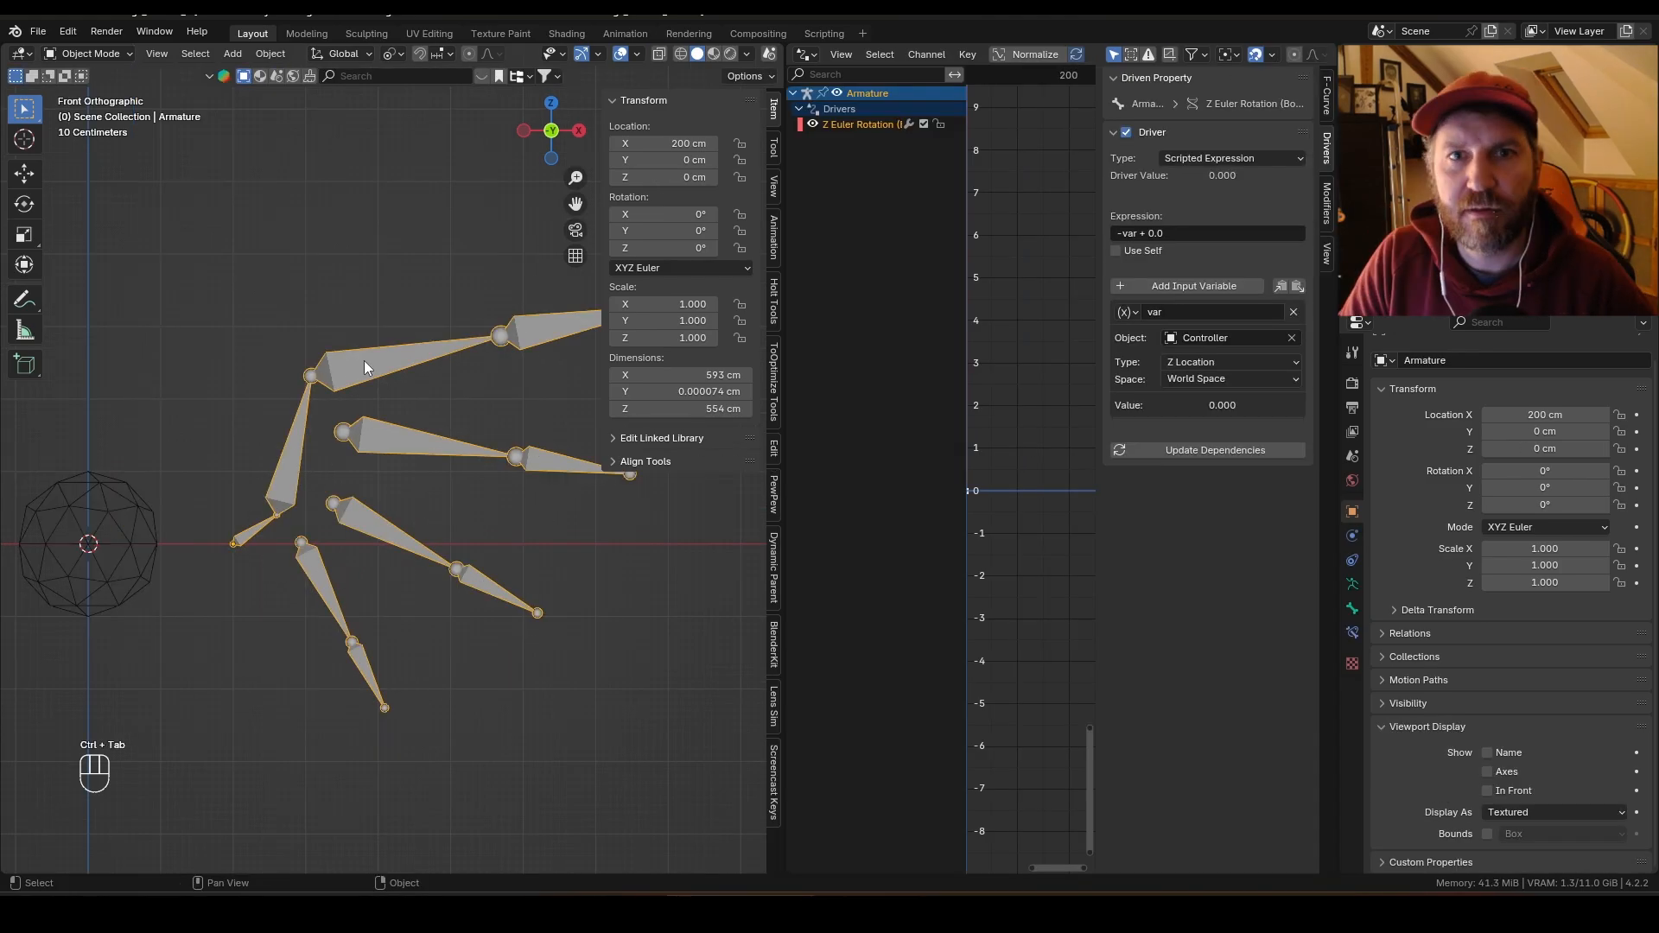
Step: Select the upper finger's base bone plus the root bone and copy the root's Z rotation driver to it
click(364, 360)
click(254, 533)
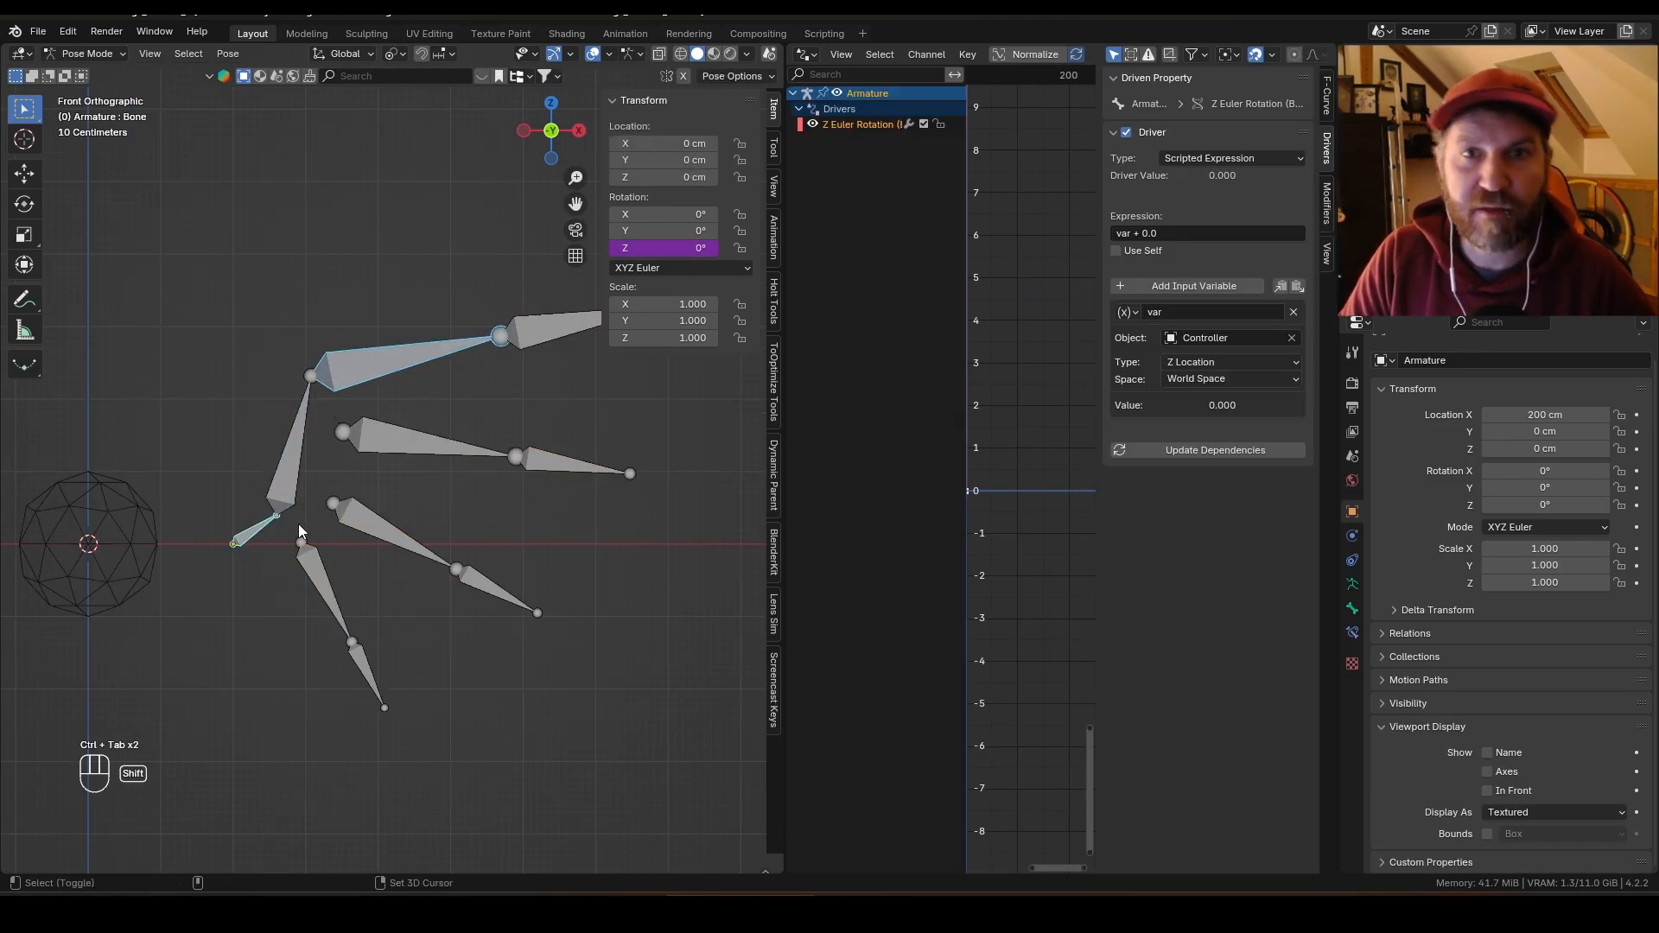
right_click(641, 250)
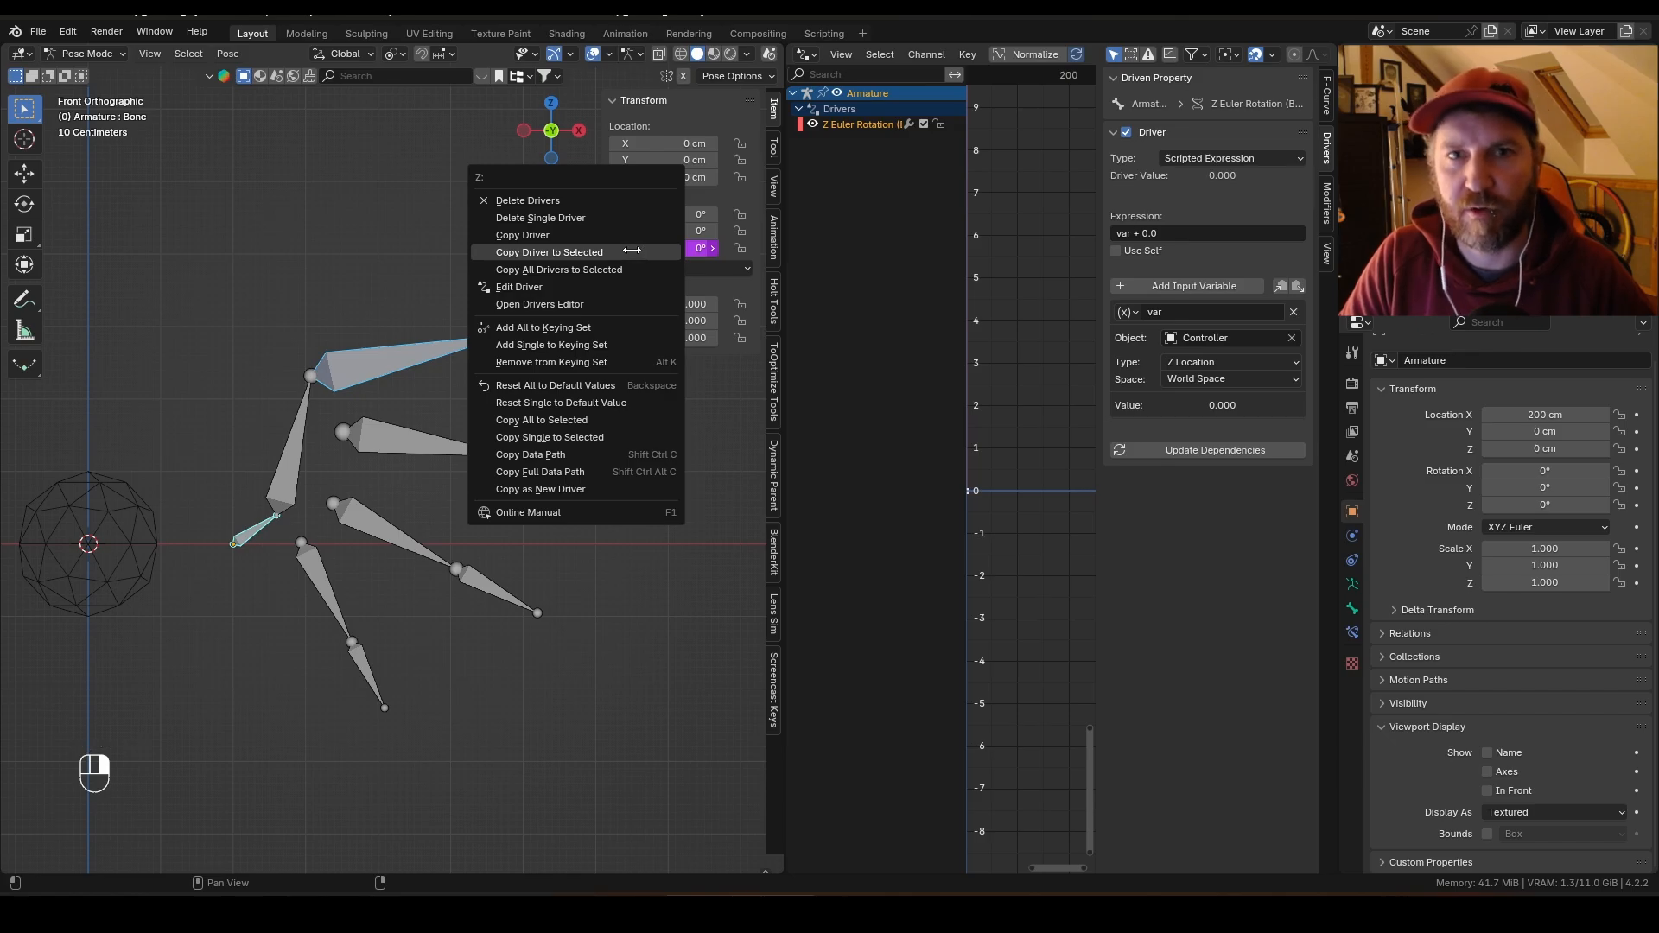
click(631, 251)
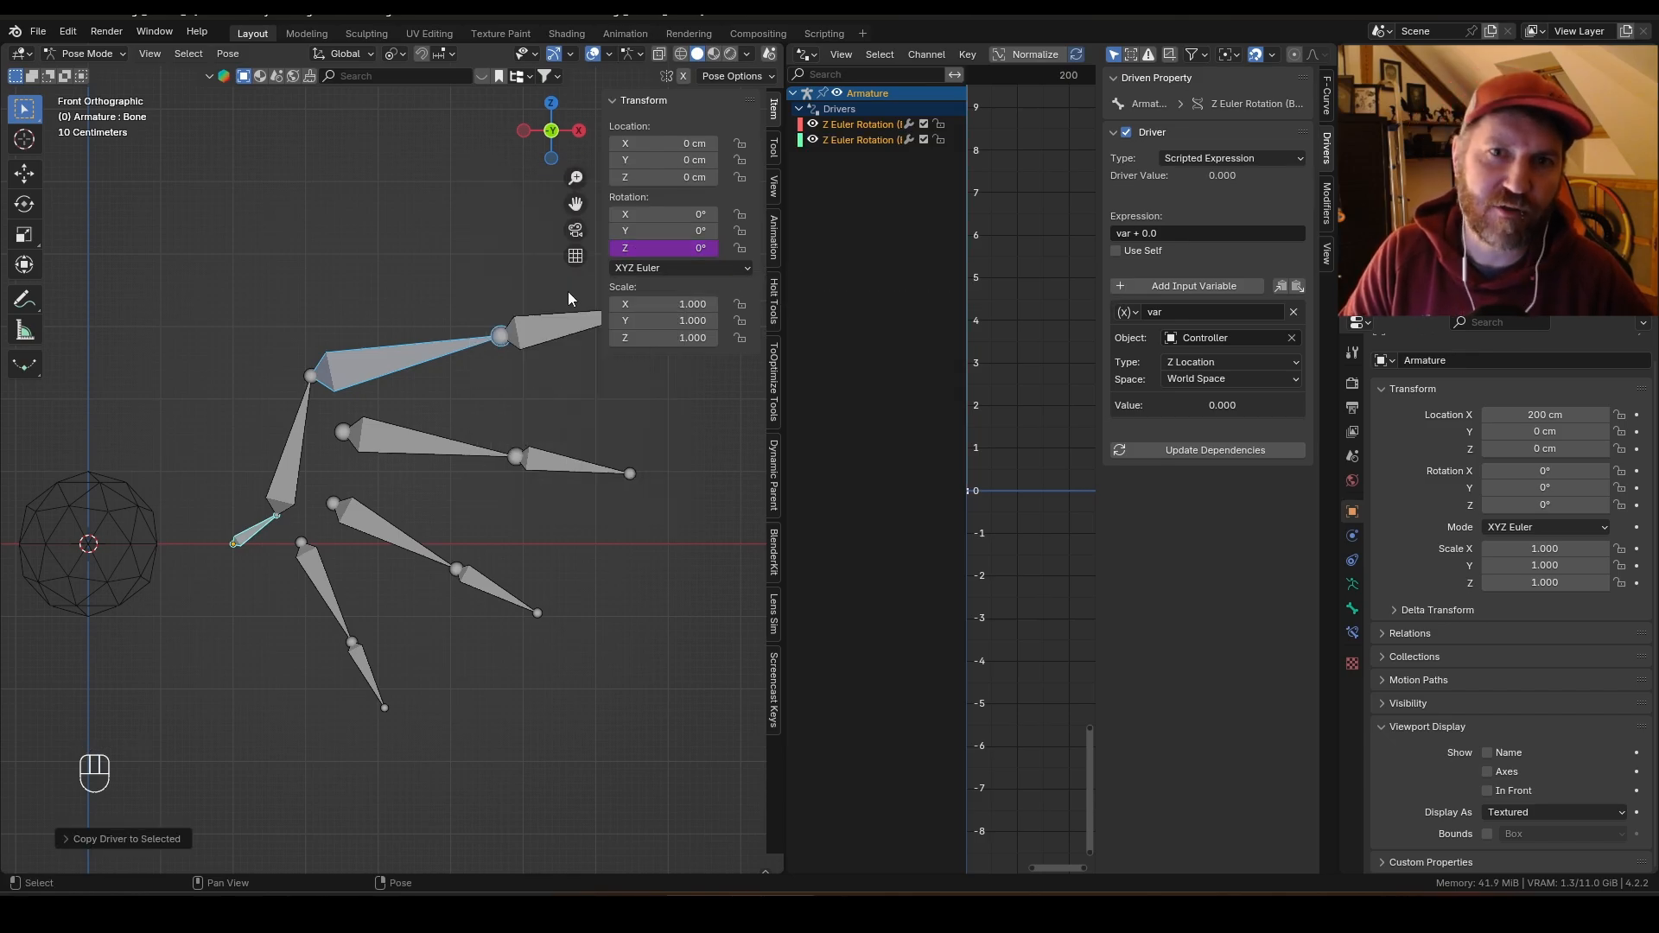
Step: Move the Controller along Z, cancel the move, and undo the last three actions
key(ctrl+Tab)
click(194, 535)
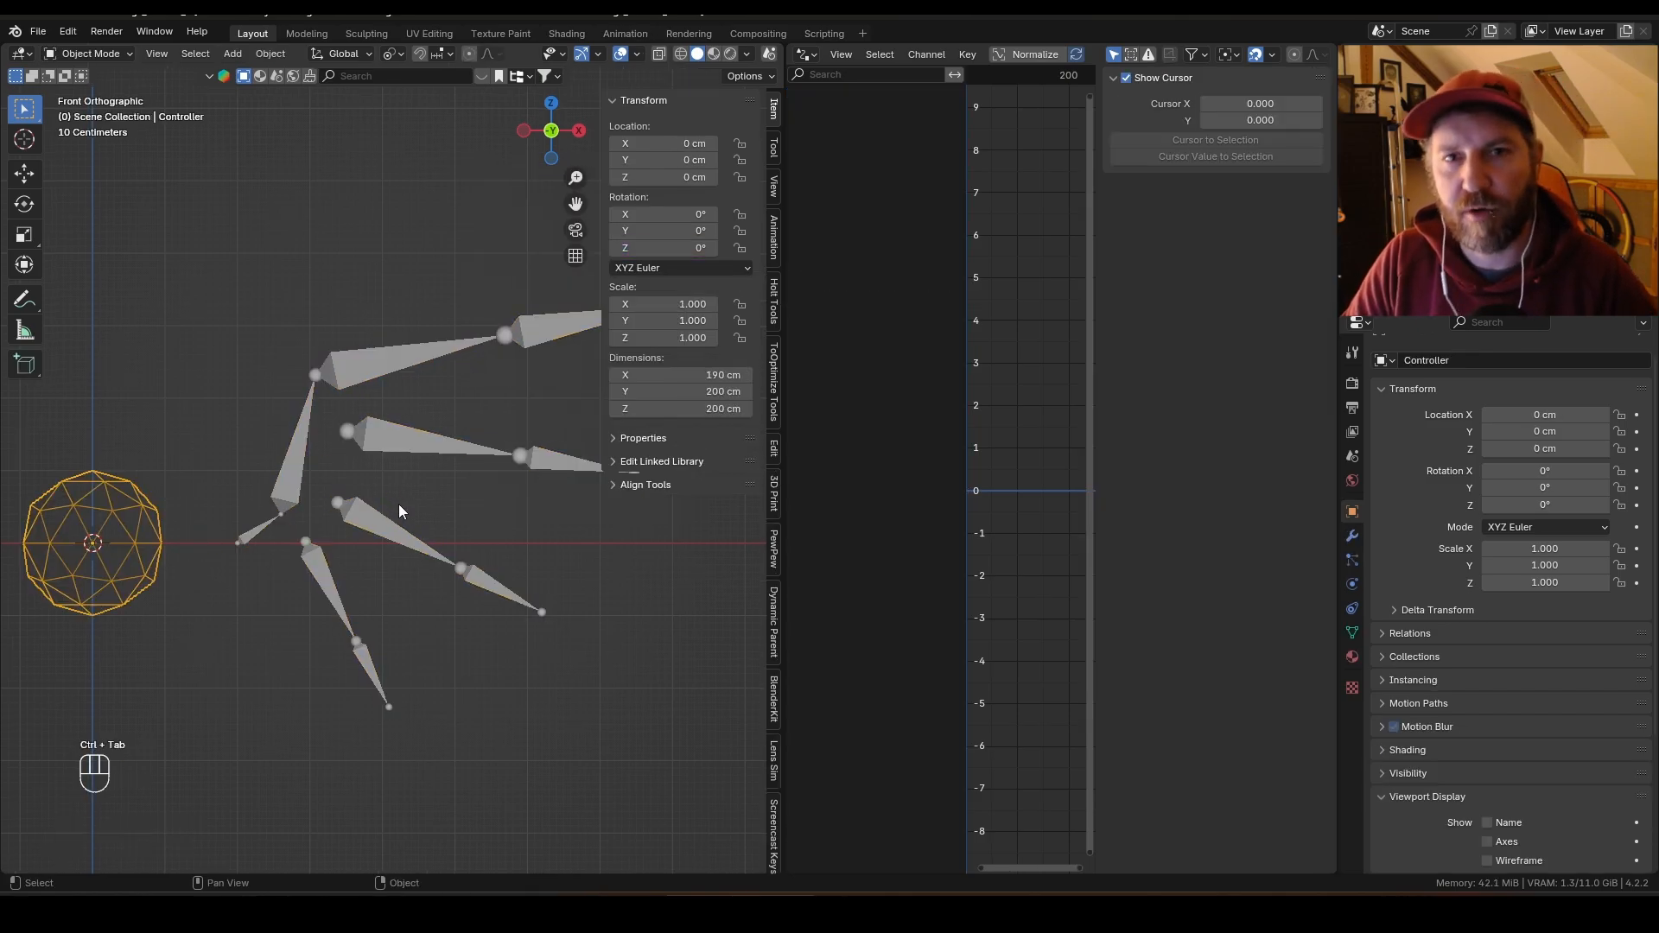
key(g)
key(z)
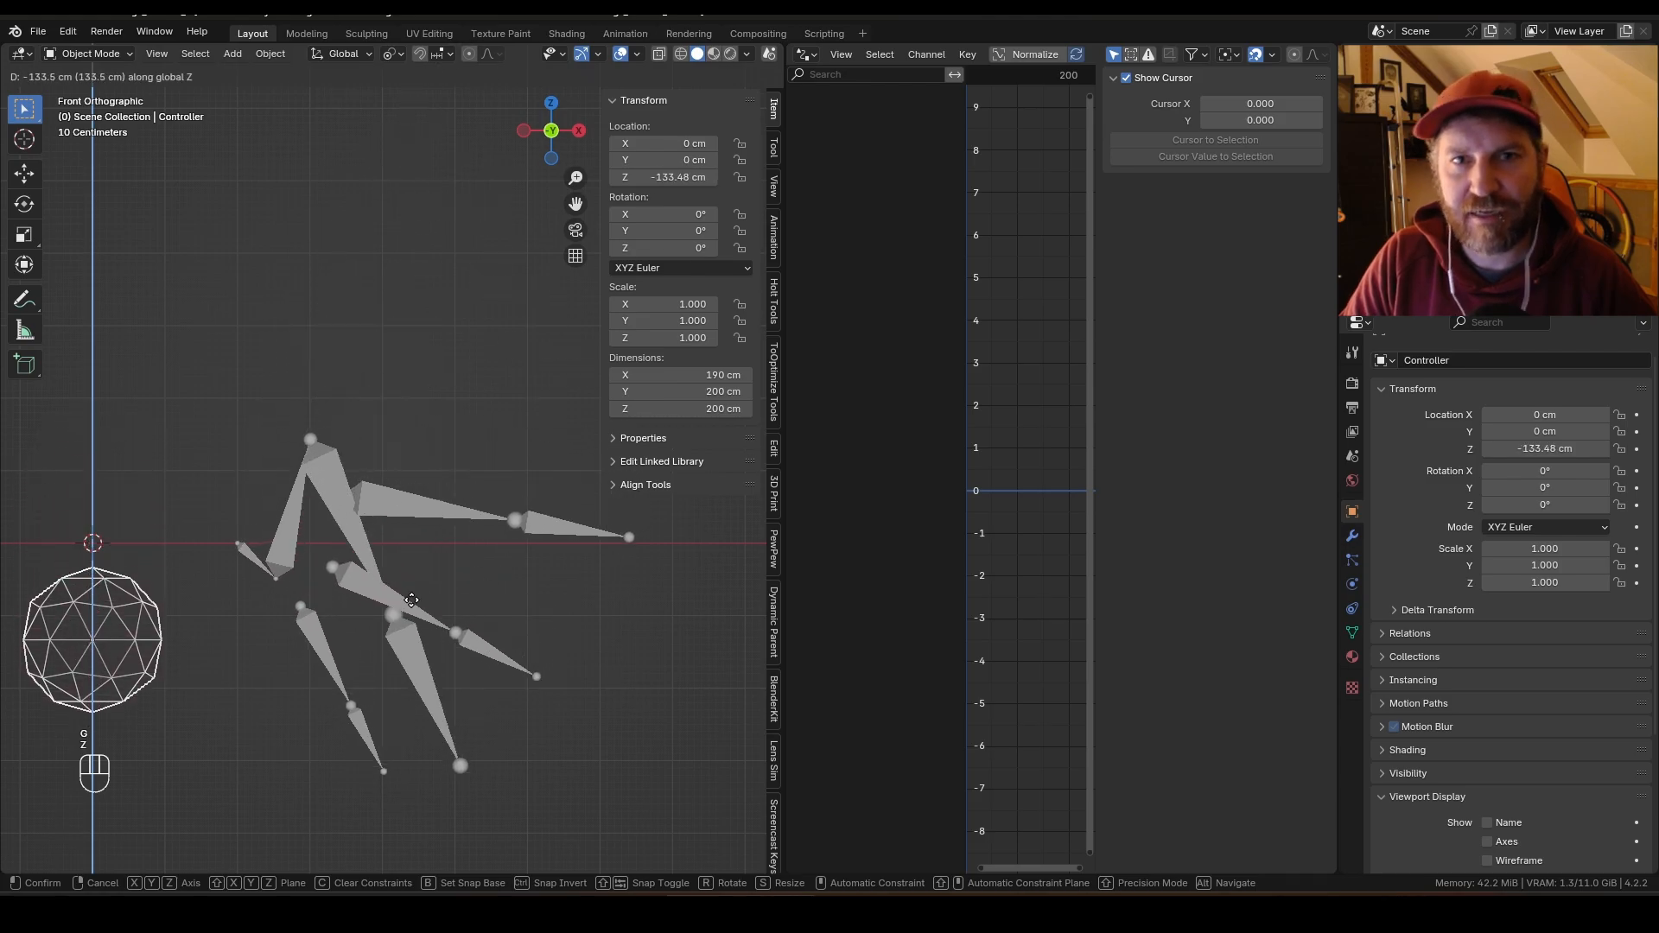
right_click(423, 538)
key(ctrl+z)
key(ctrl+z)
key(ctrl+z)
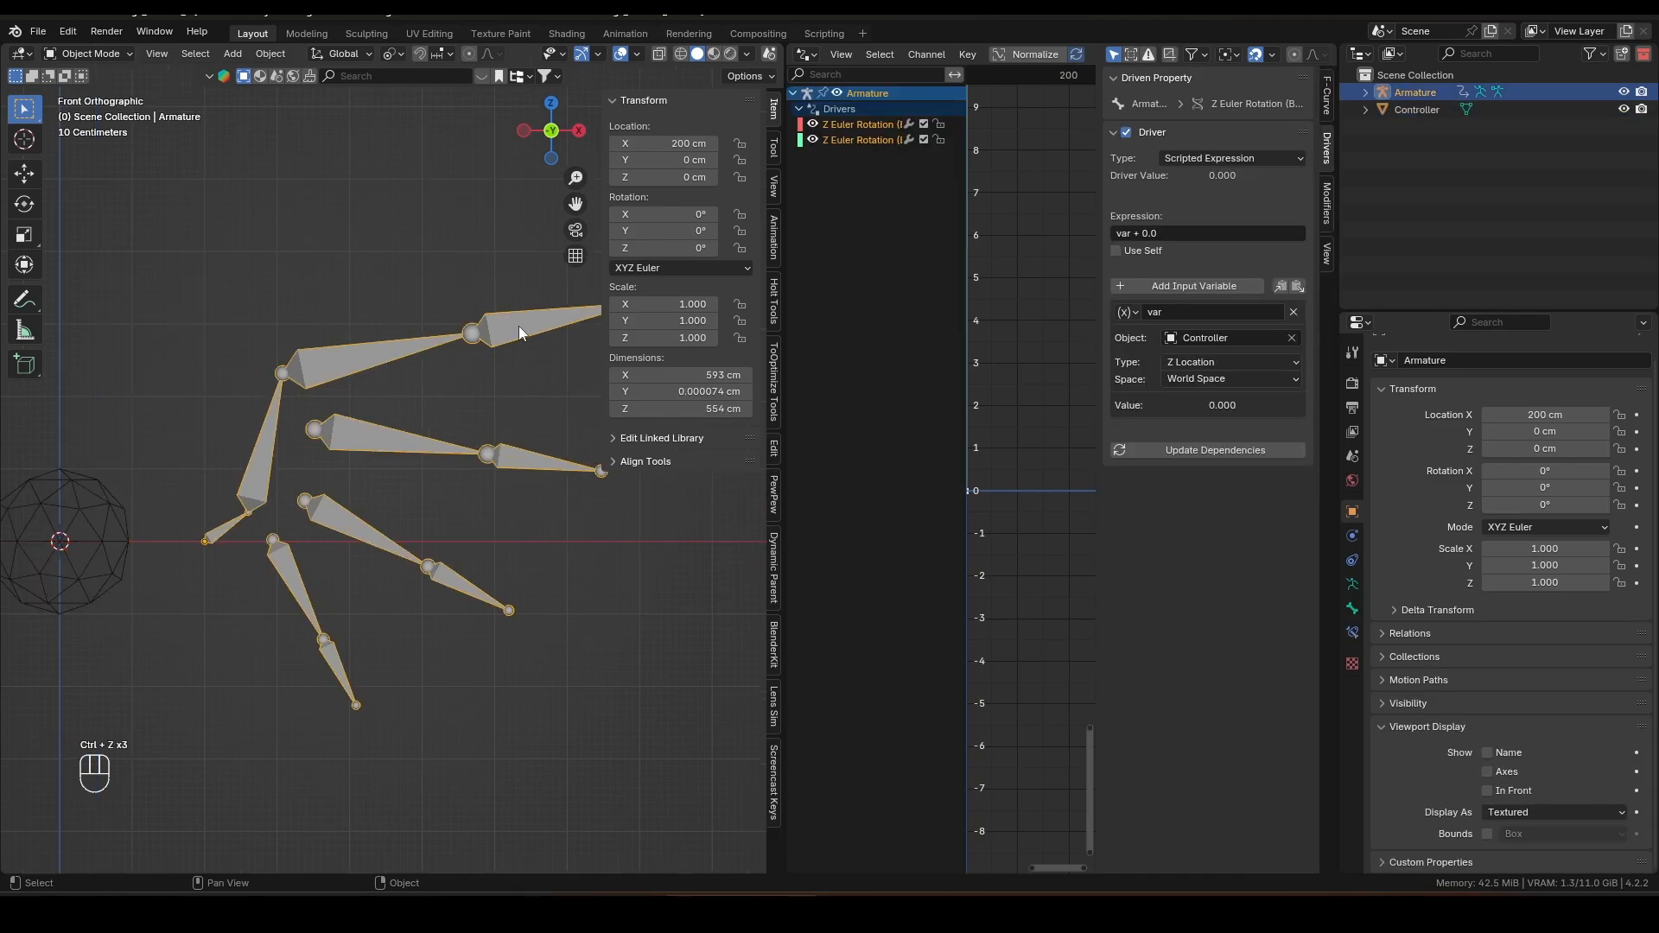
Step: Copy the Z rotation driver to the selected upper finger's base bone again in Pose Mode
key(ctrl+Tab)
shift+click(397, 347)
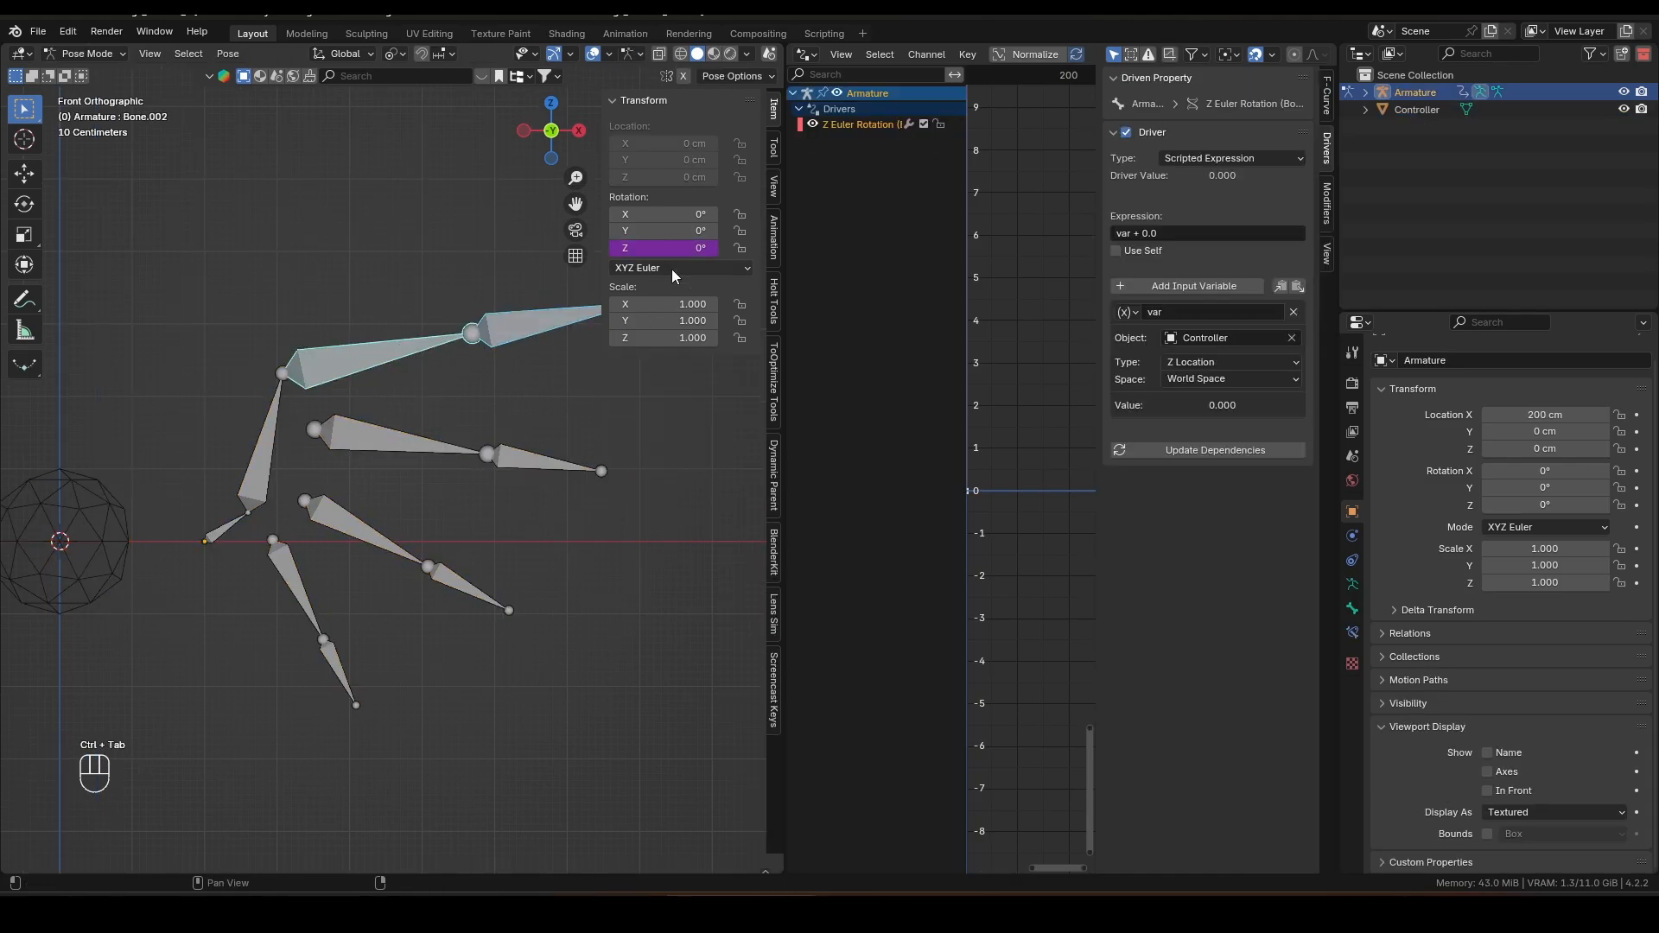
right_click(661, 247)
click(659, 248)
shift+middle_drag(511, 390, 531, 392)
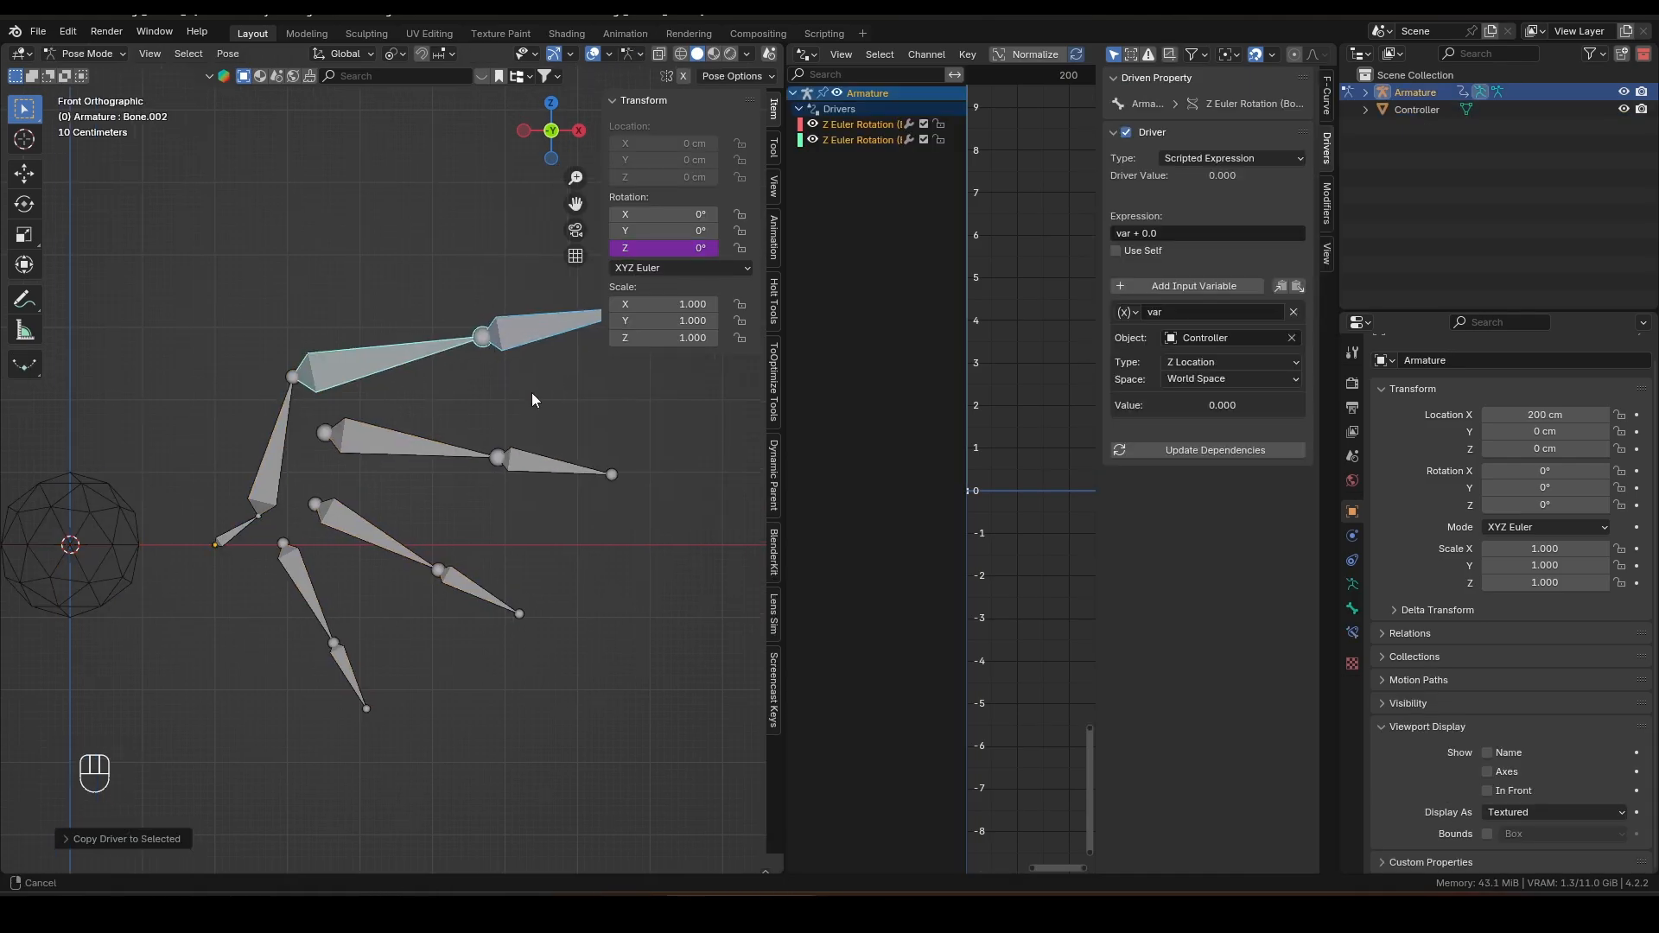
Step: Test the drivers by moving the Controller along Z, then cancel the move
key(ctrl+Tab)
click(138, 537)
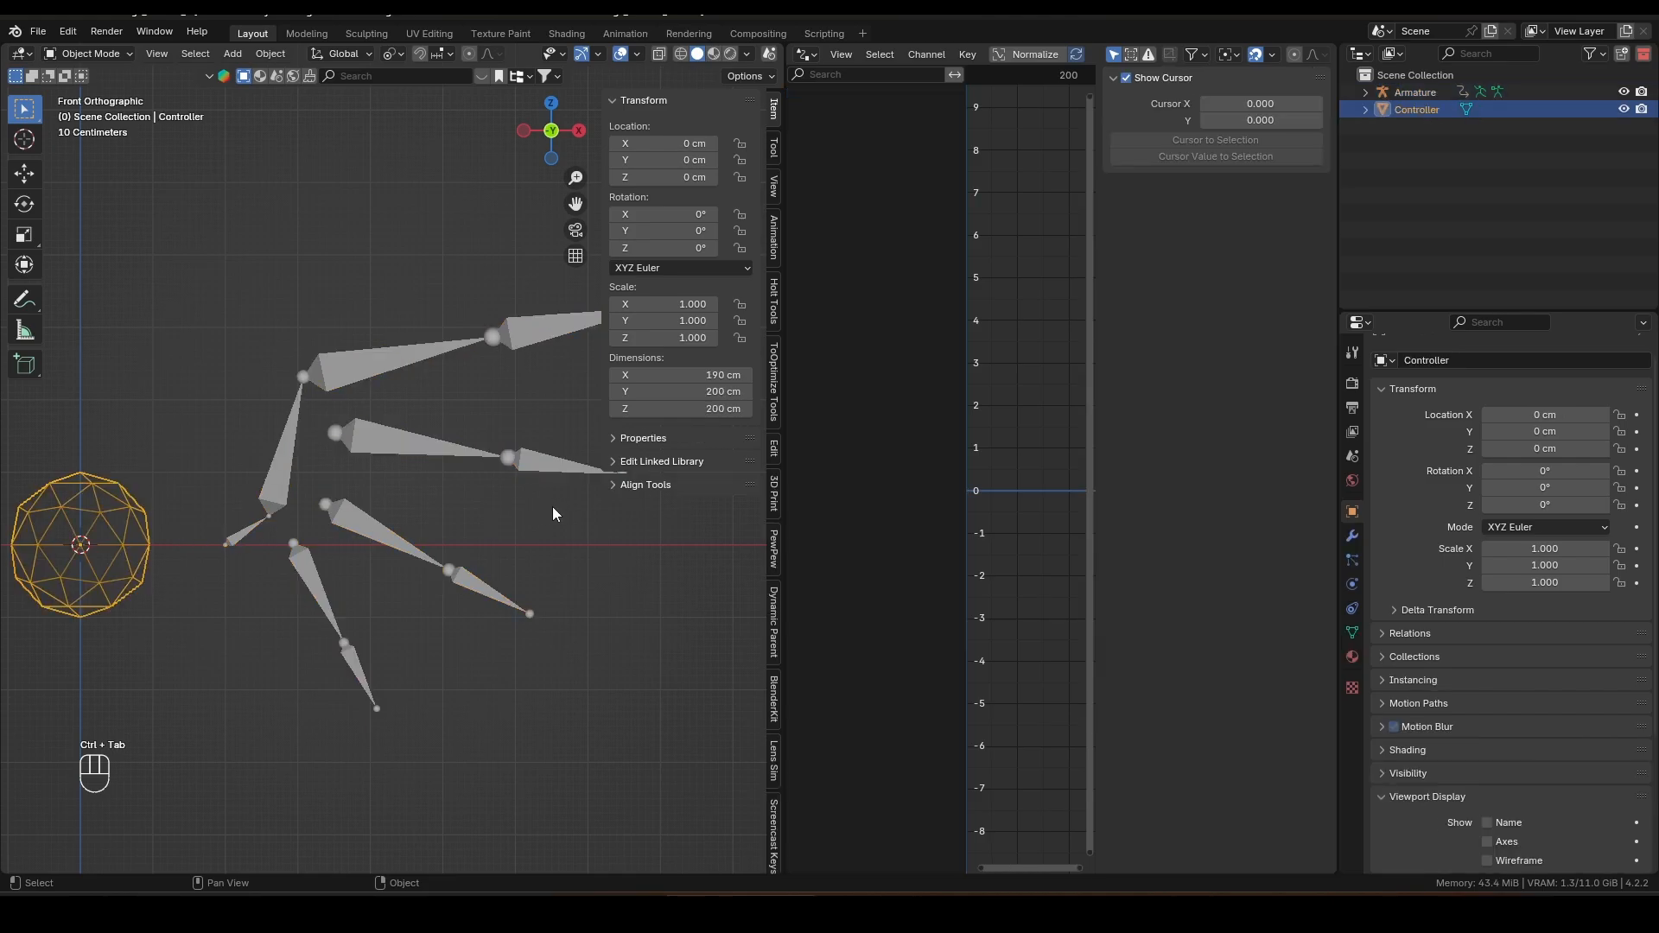
key(g)
key(z)
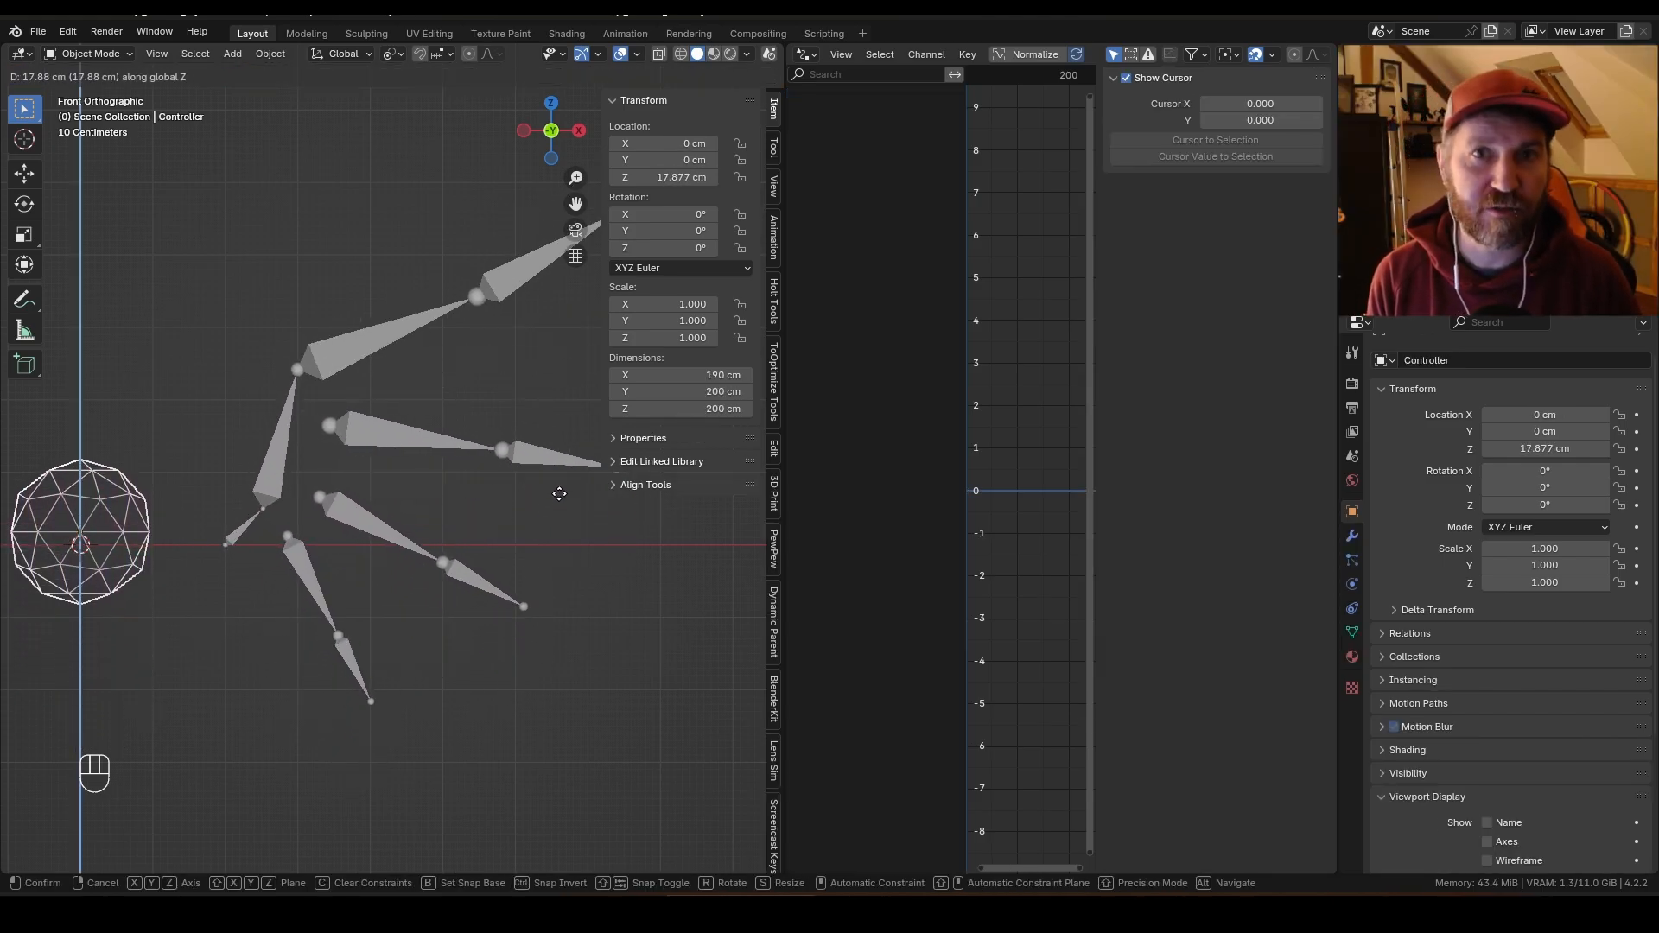
key(Escape)
Step: Select the upper finger's tip bone in Pose Mode and set its driver expression to var*0.5
scroll(507, 372, right, 1)
click(514, 339)
key(ctrl+Tab)
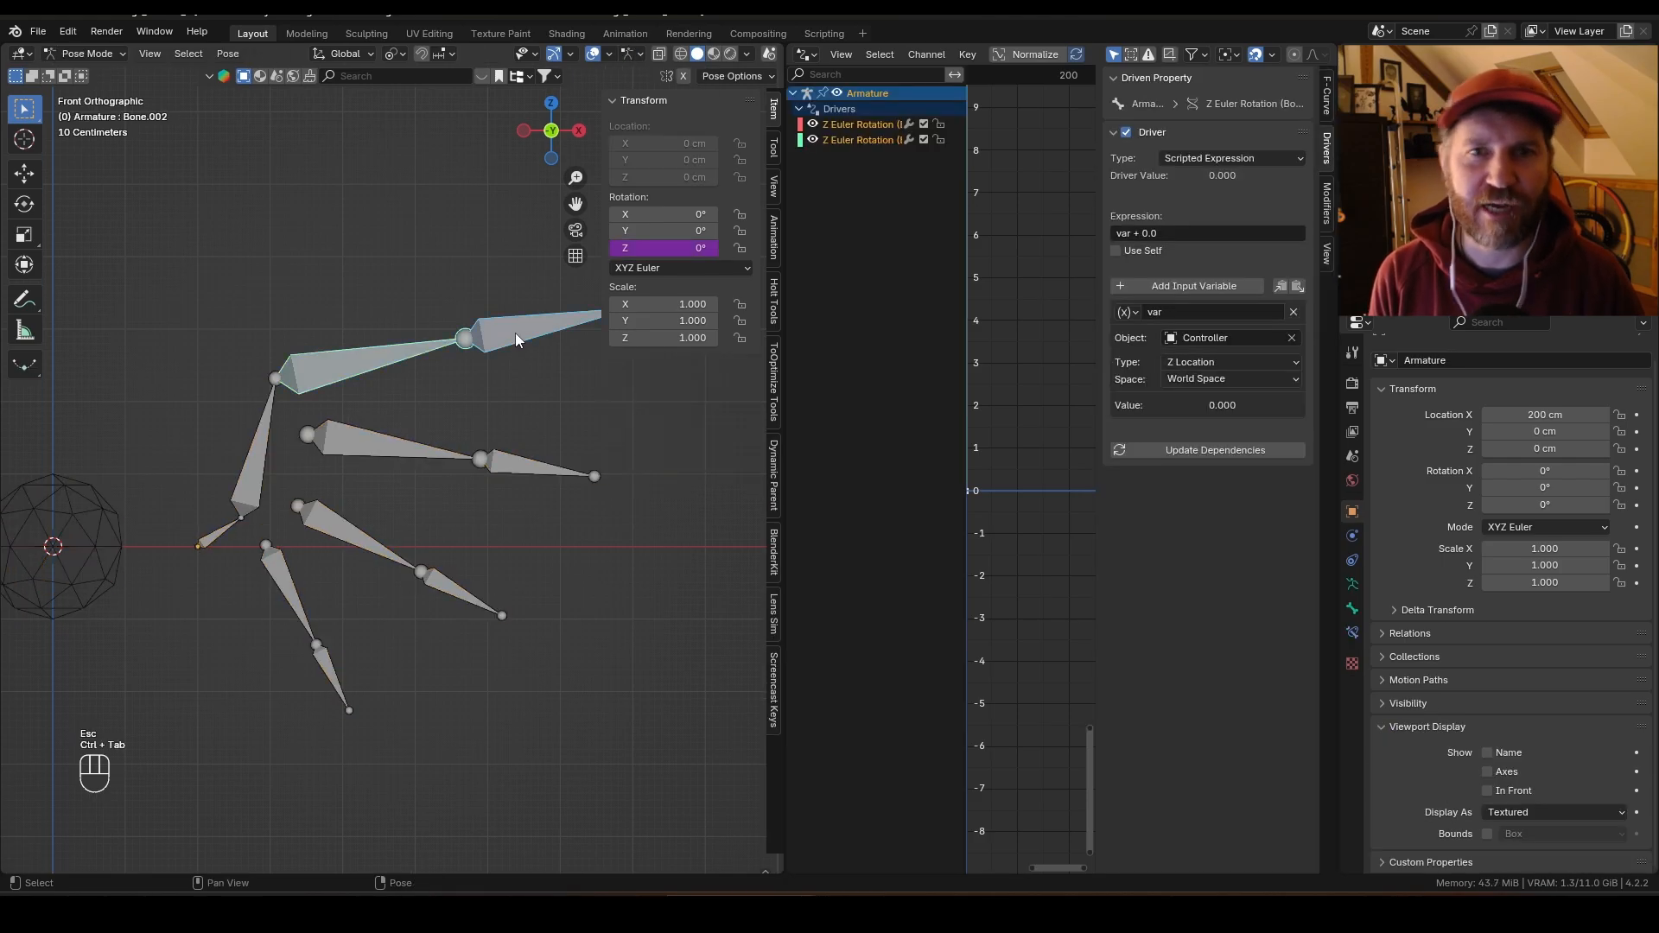
click(1168, 233)
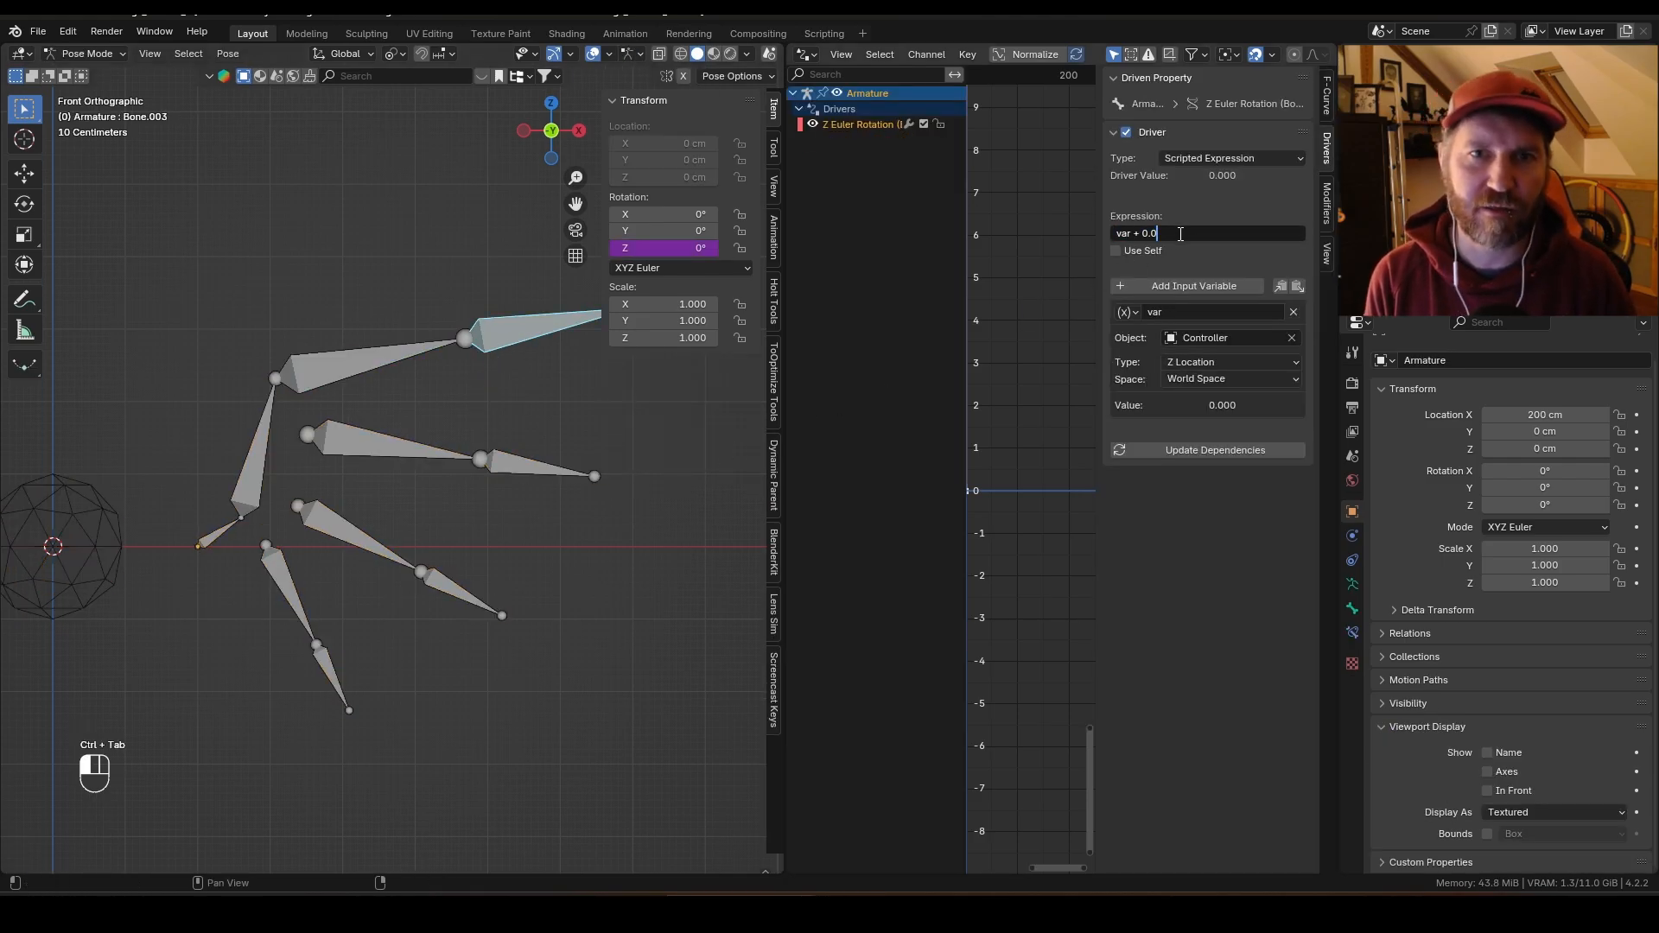
key(BackSpace)
key(BackSpace)
key(BackSpace)
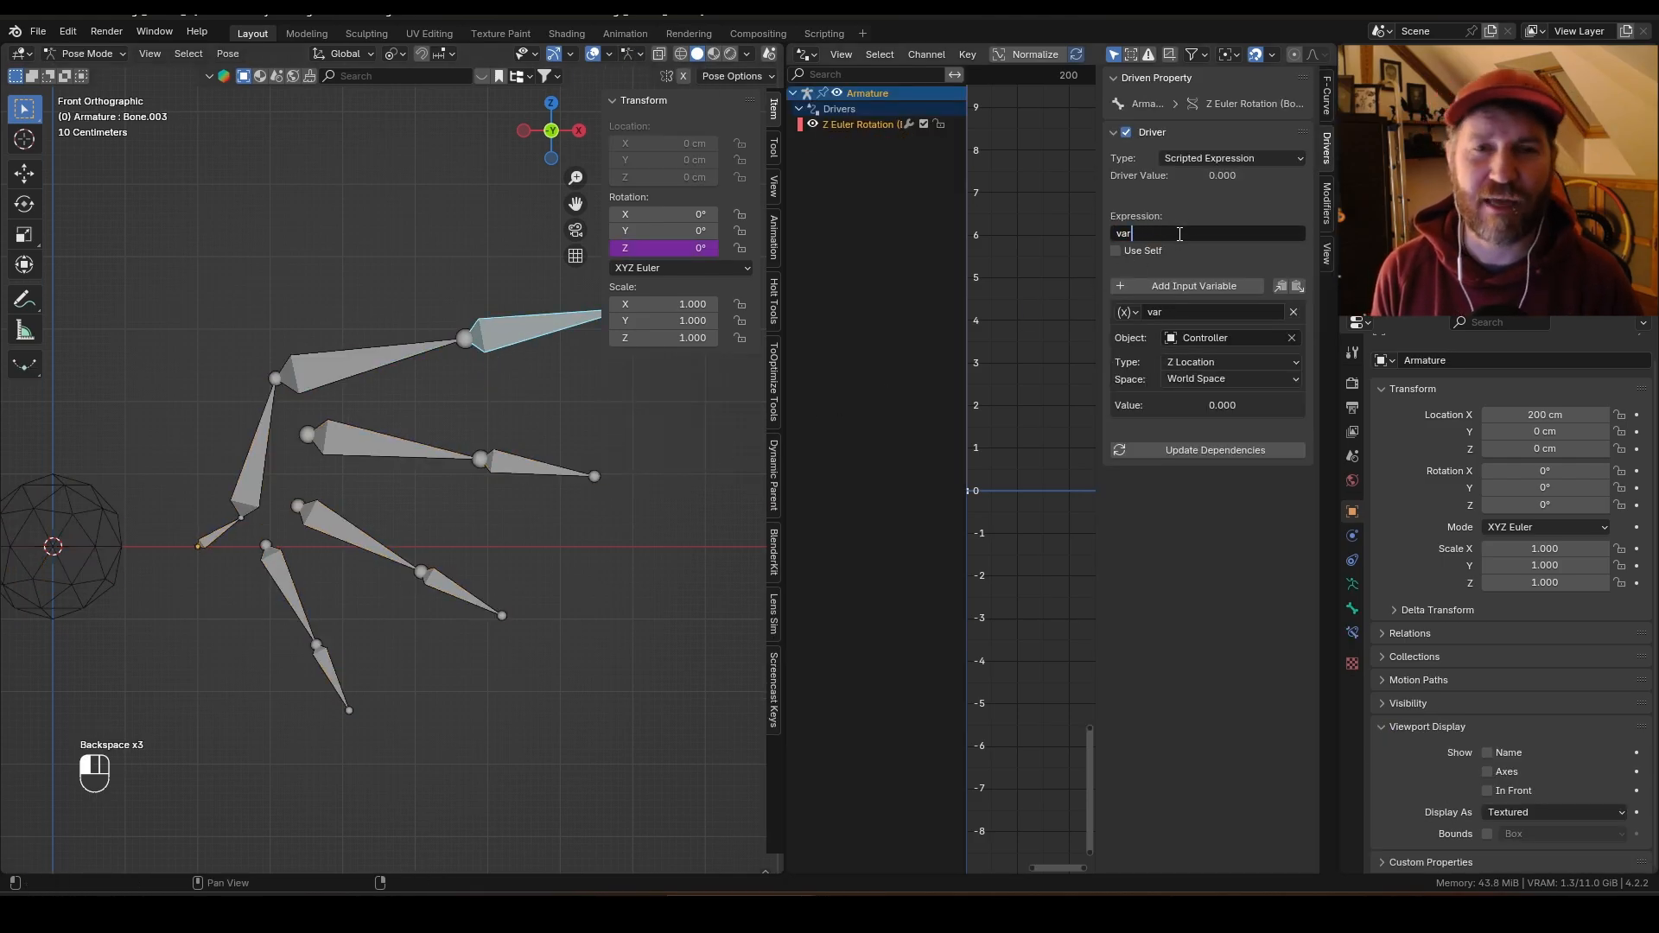
text(*0.5)
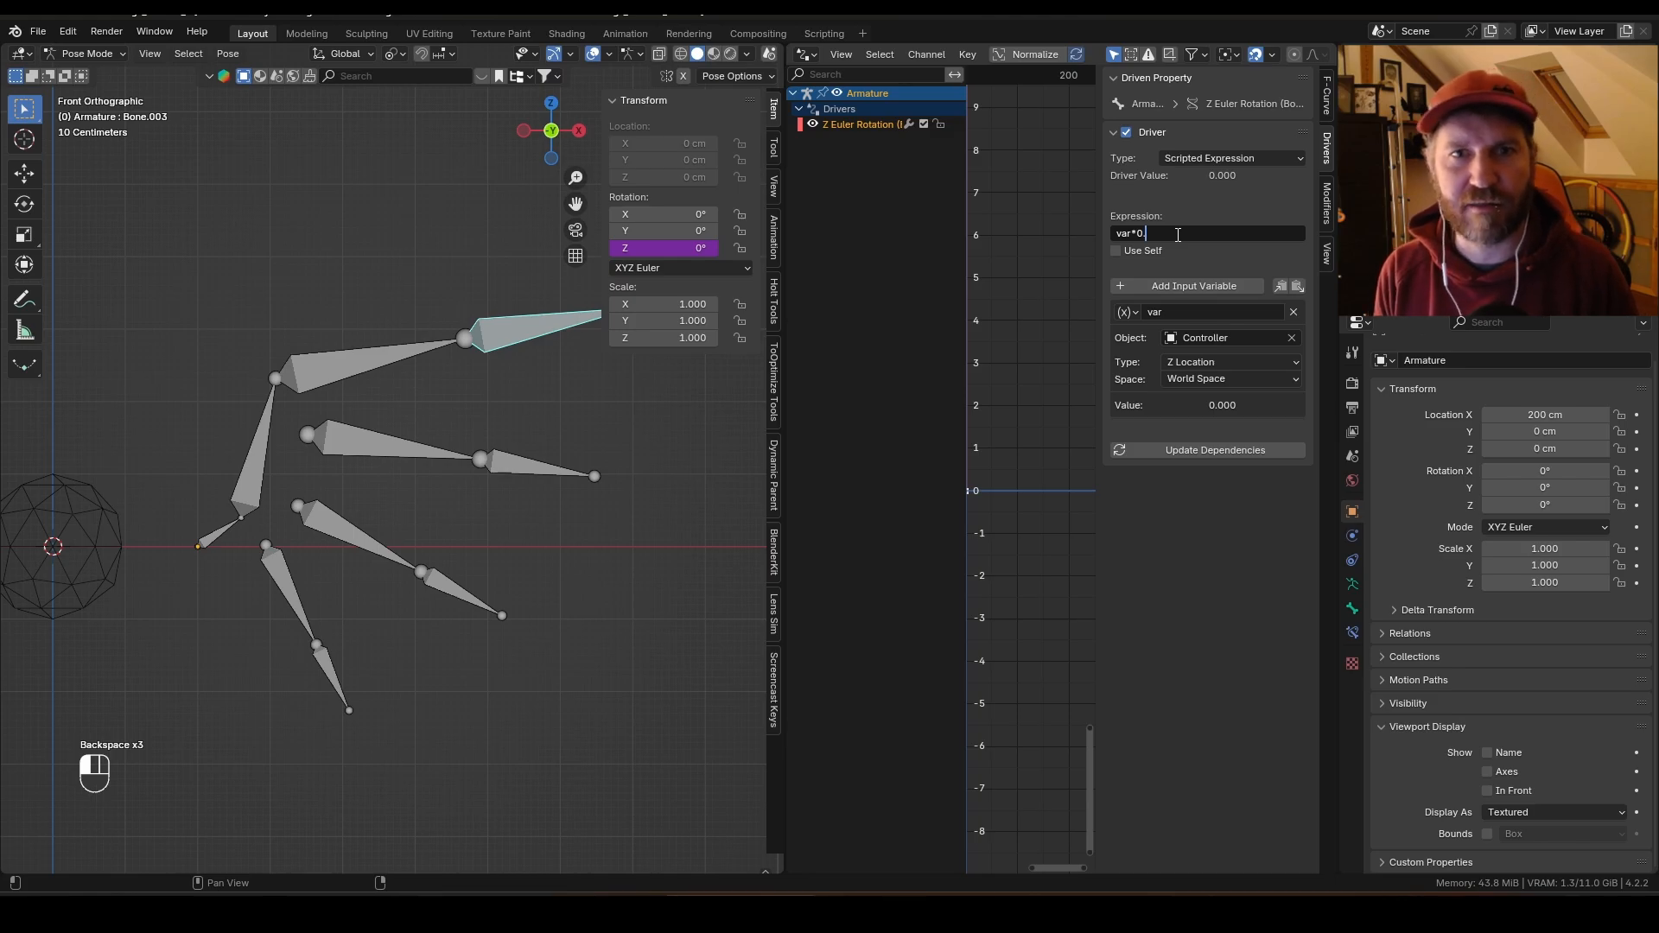
Step: Move the Controller along Z to about -151 cm to test the tip bone's driver
key(g)
key(z)
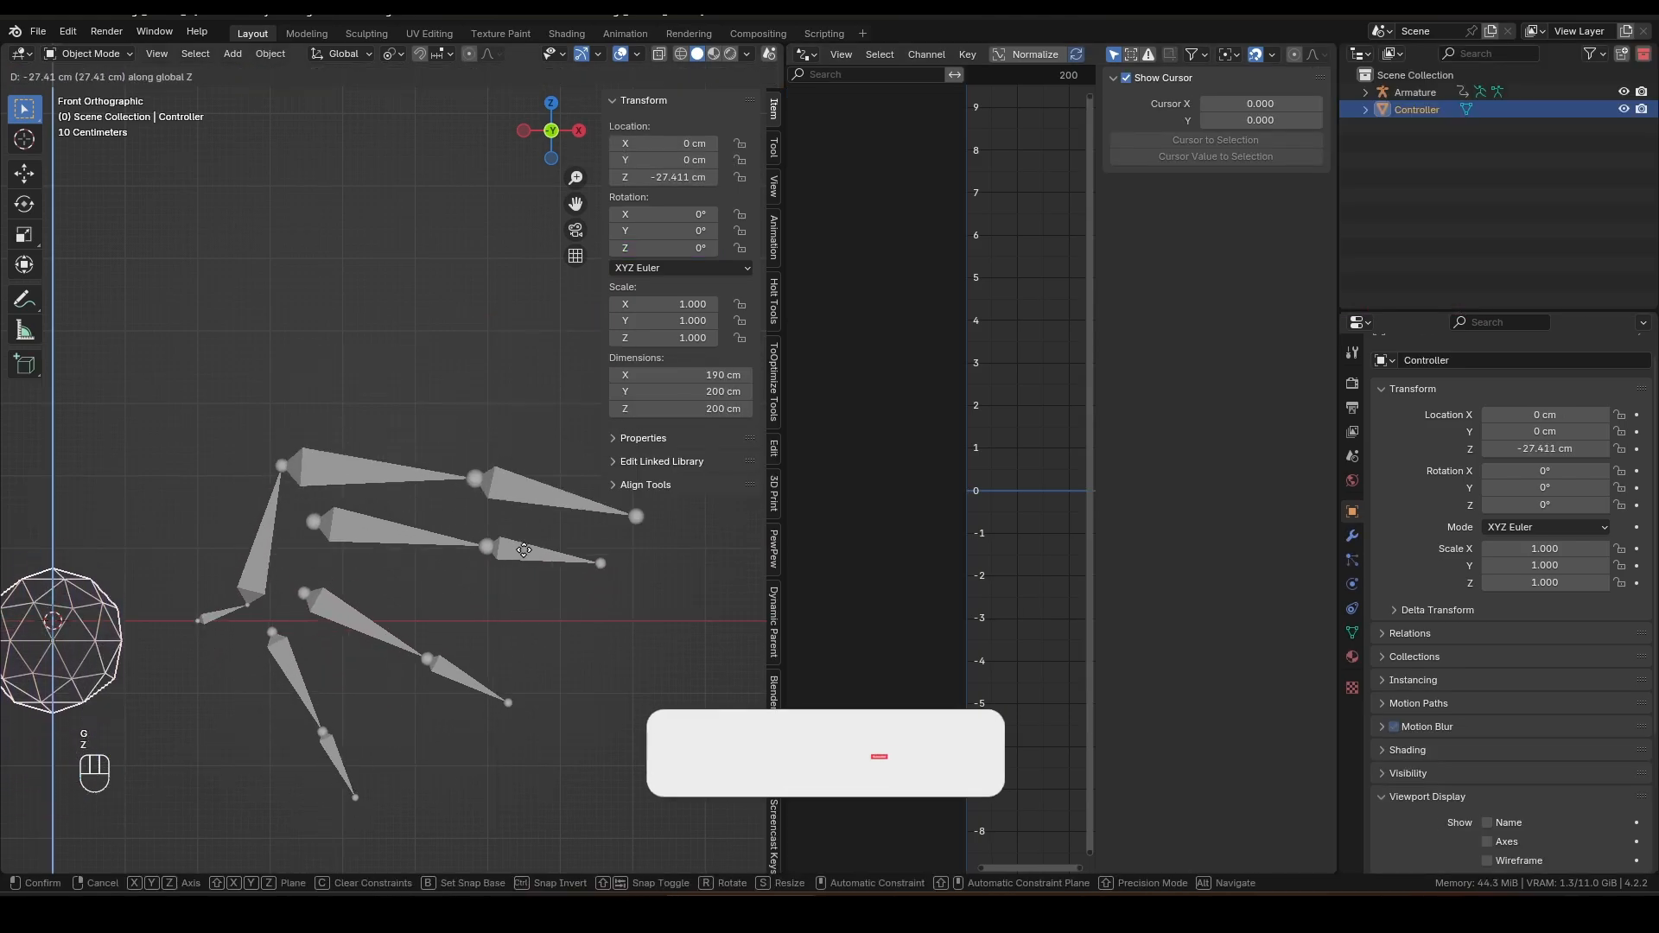
click(499, 615)
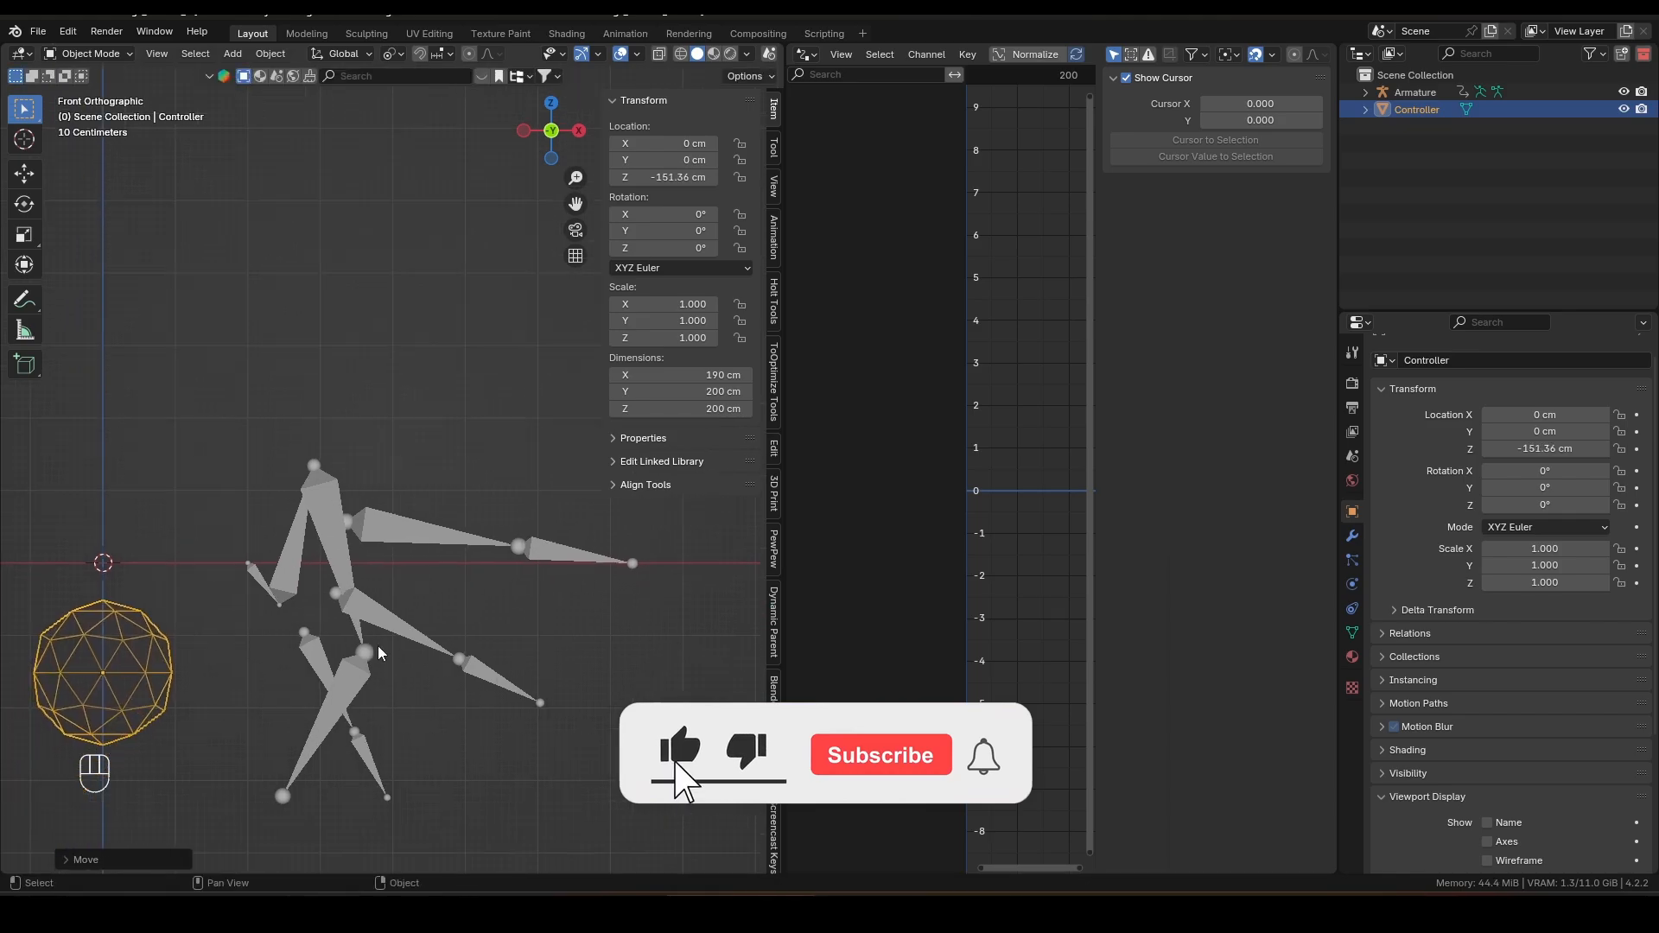
Step: Set the upper finger's tip bone driver expression to var*0.3
click(362, 672)
key(ctrl+Tab)
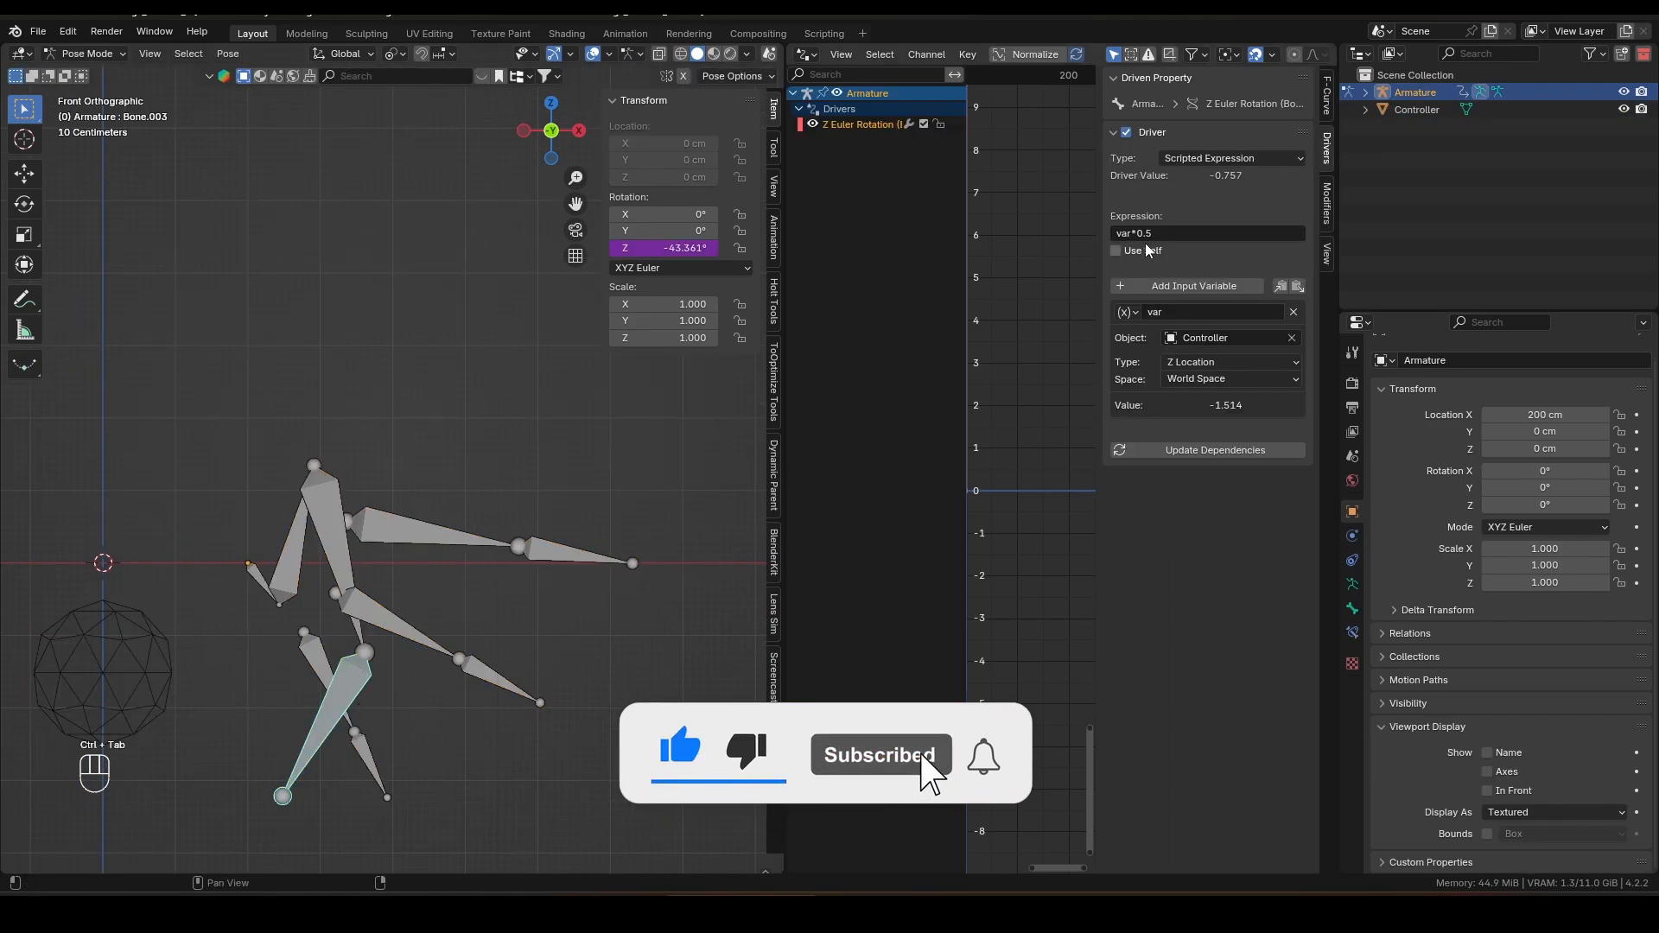
click(1174, 233)
key(BackSpace)
text(3)
key(Return)
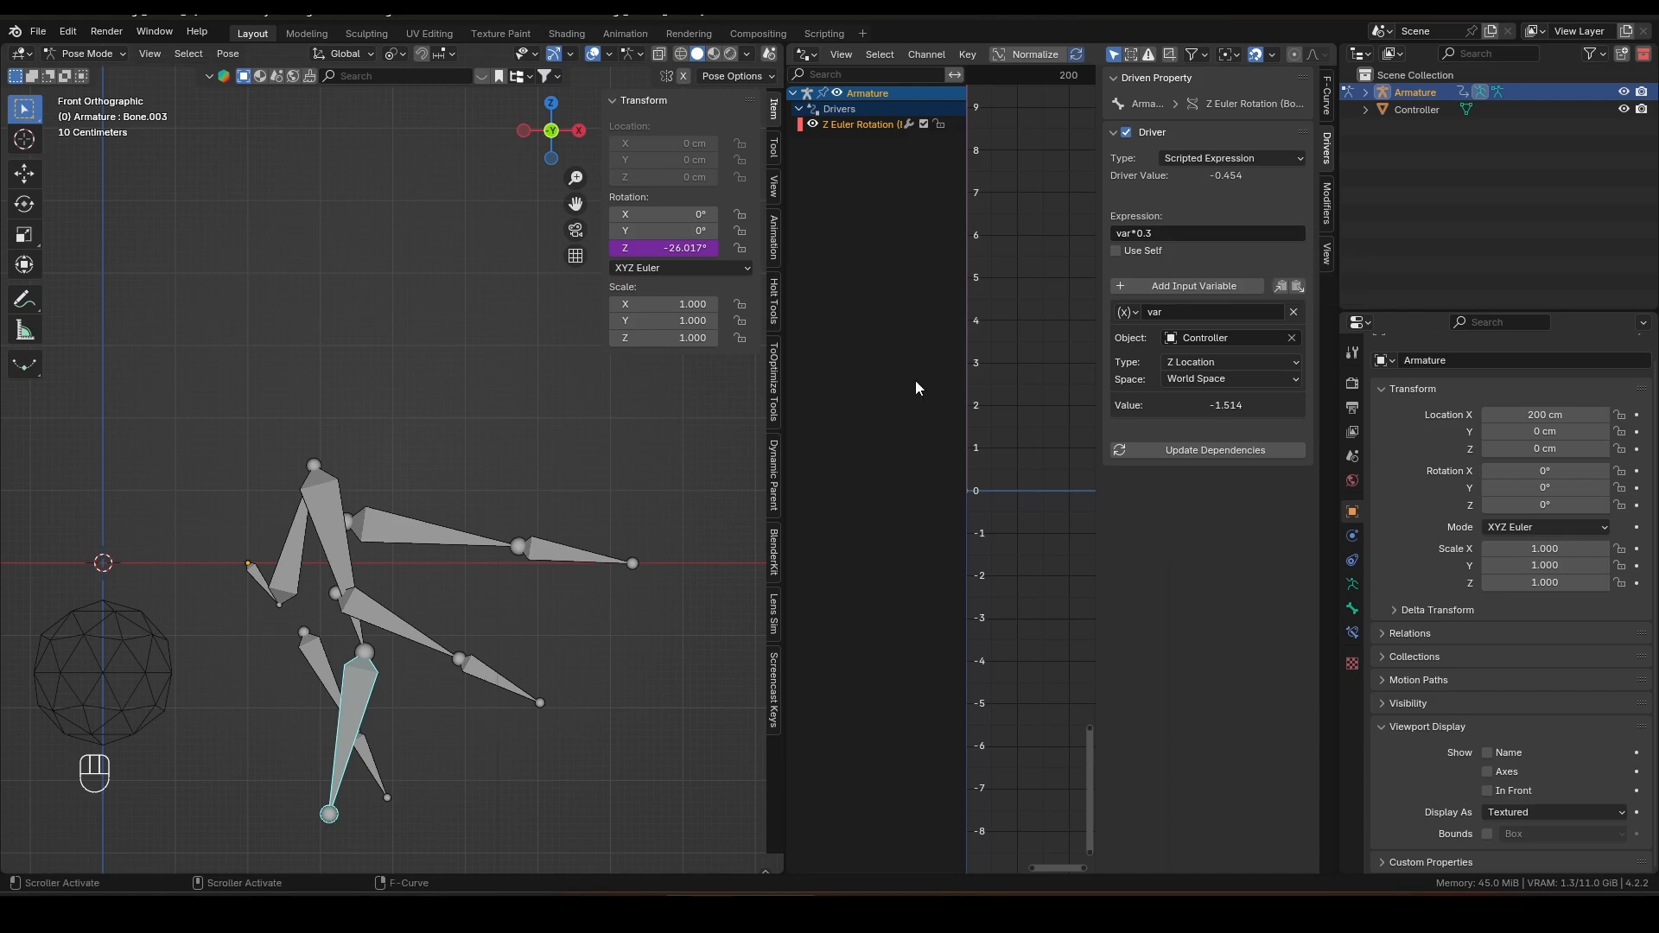
Step: Select the other three fingers' base bones plus the upper finger's base bone and copy its Z rotation driver to them
shift+middle_drag(458, 597, 442, 587)
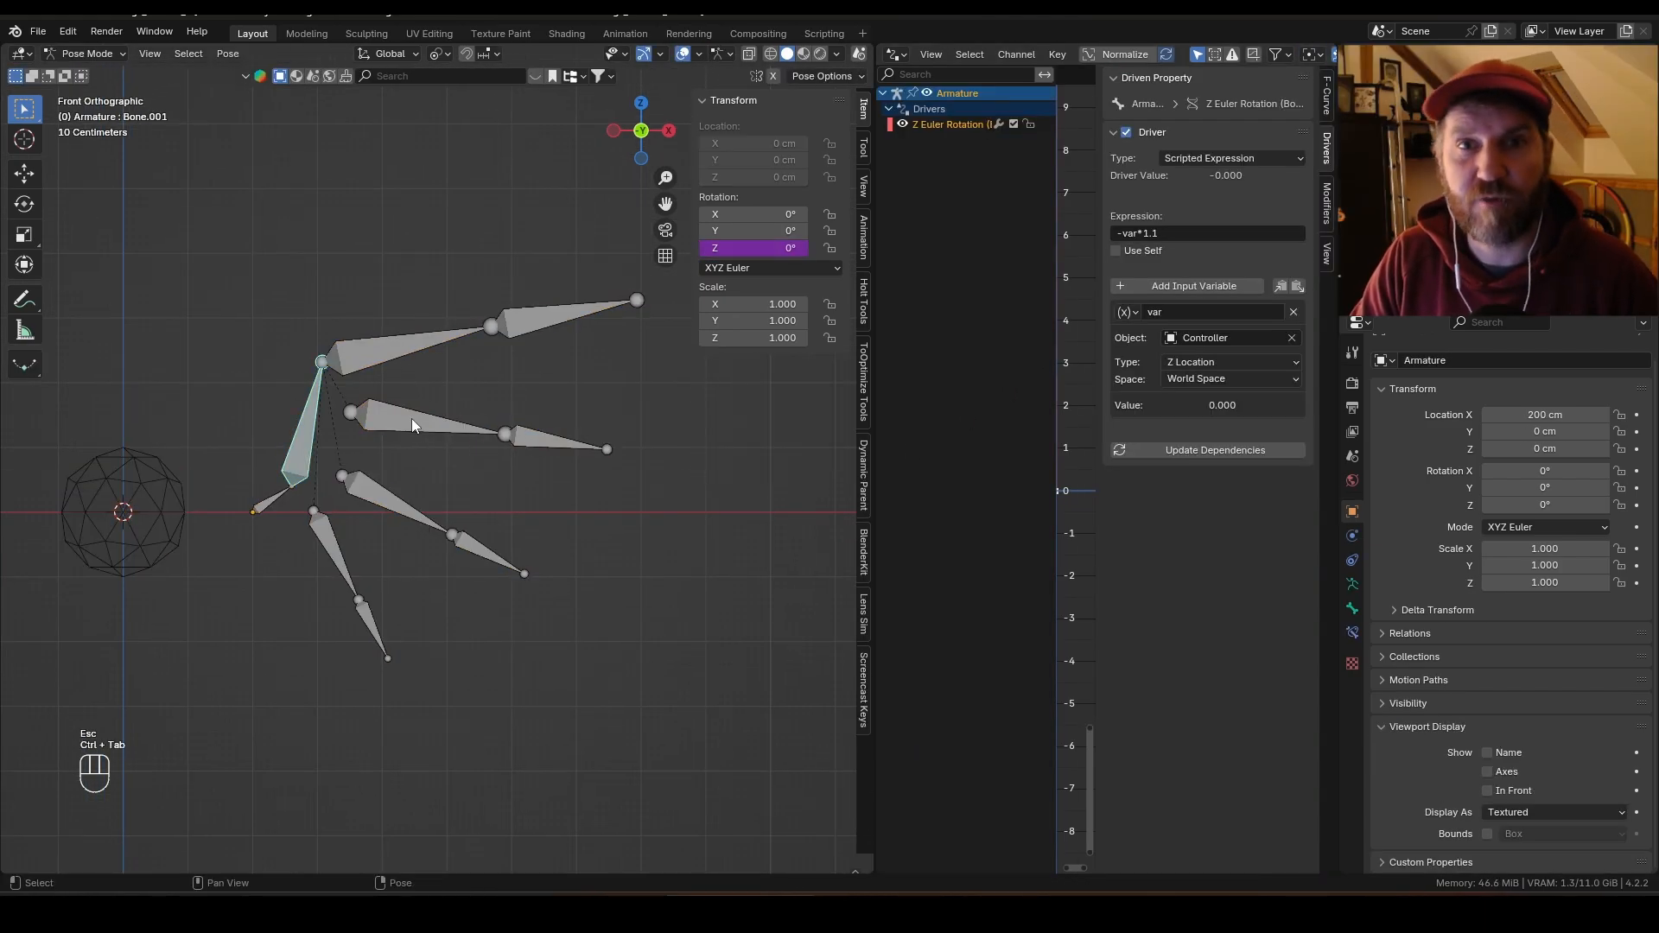
click(412, 423)
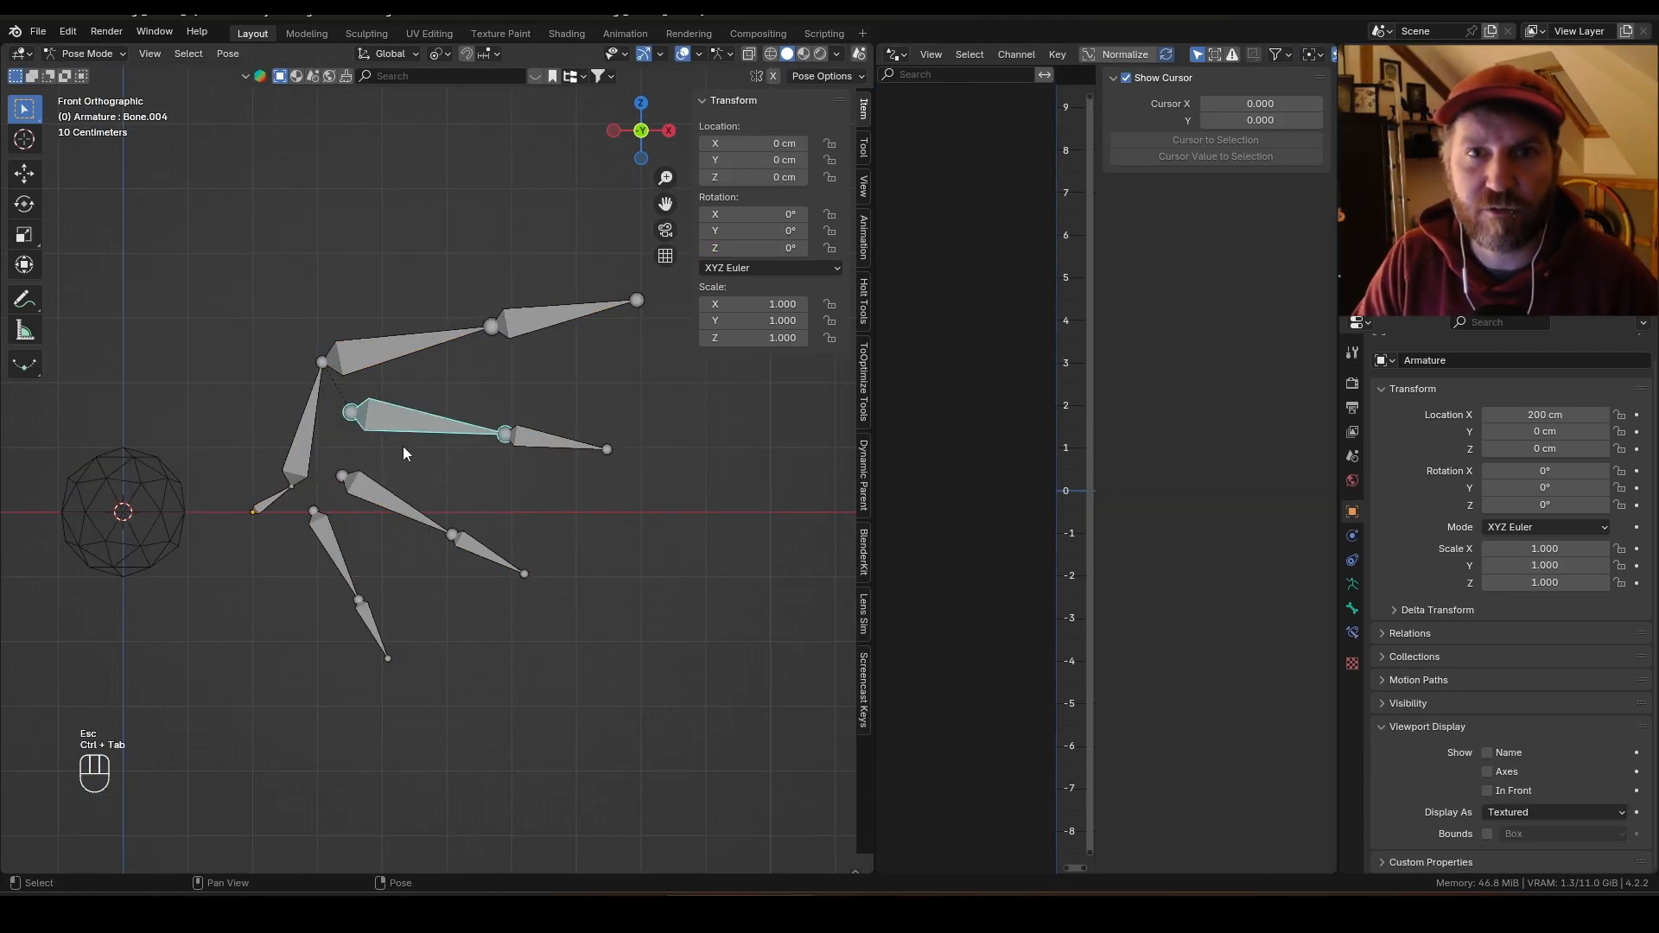
shift+click(384, 496)
shift+click(337, 541)
shift+click(395, 351)
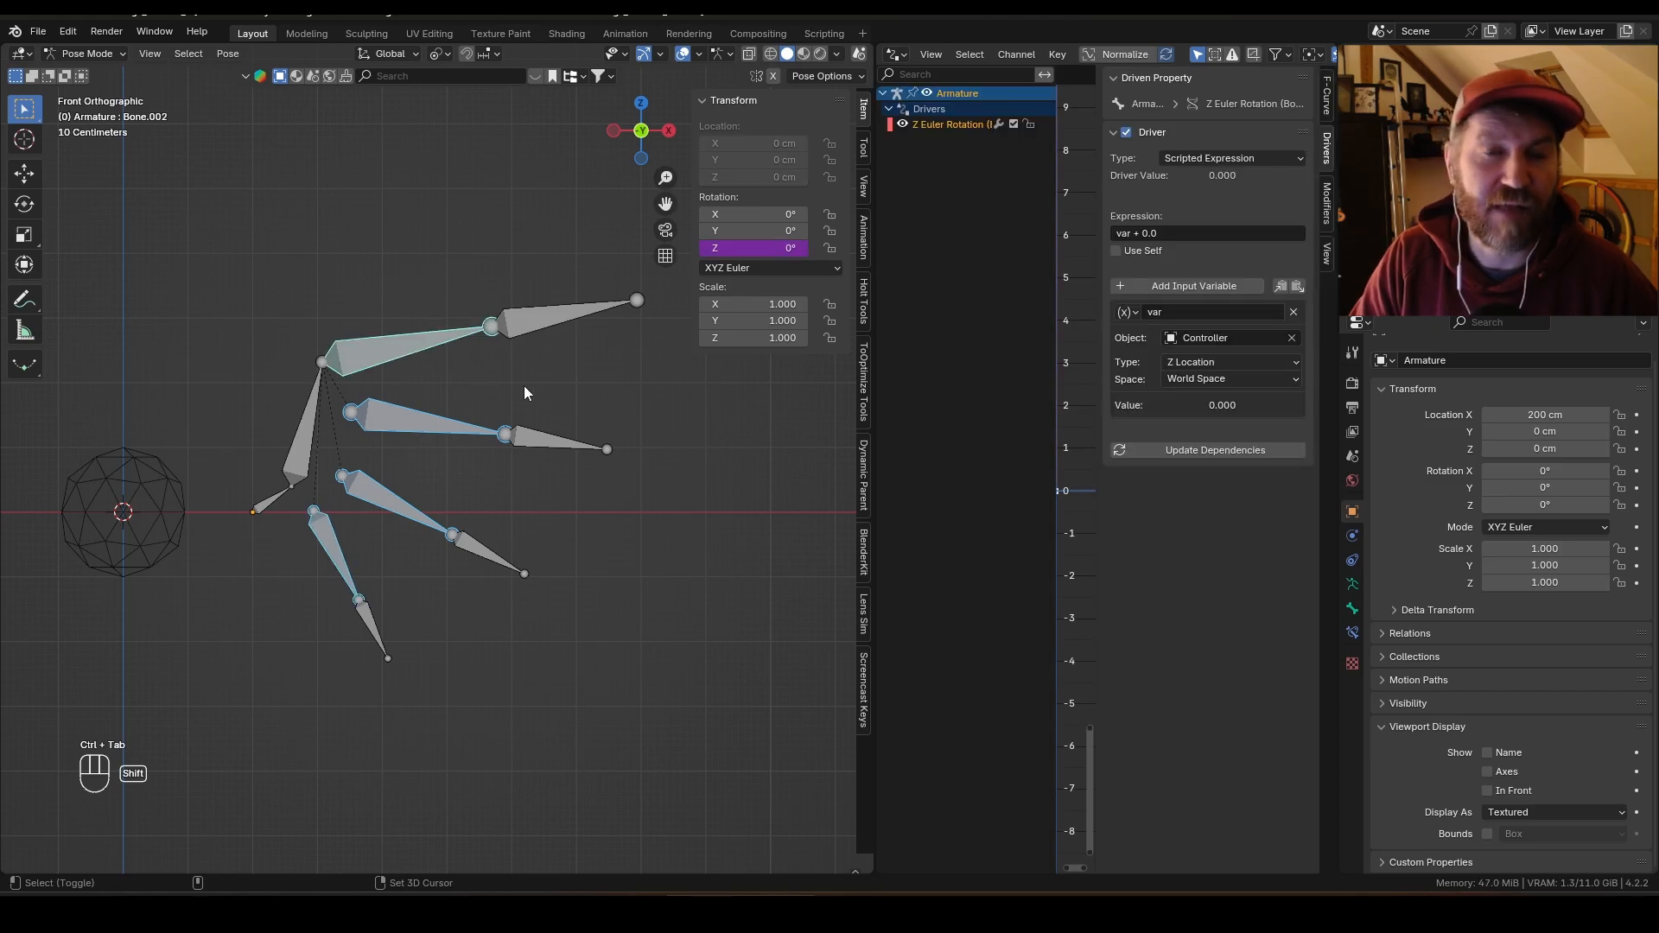
right_click(748, 249)
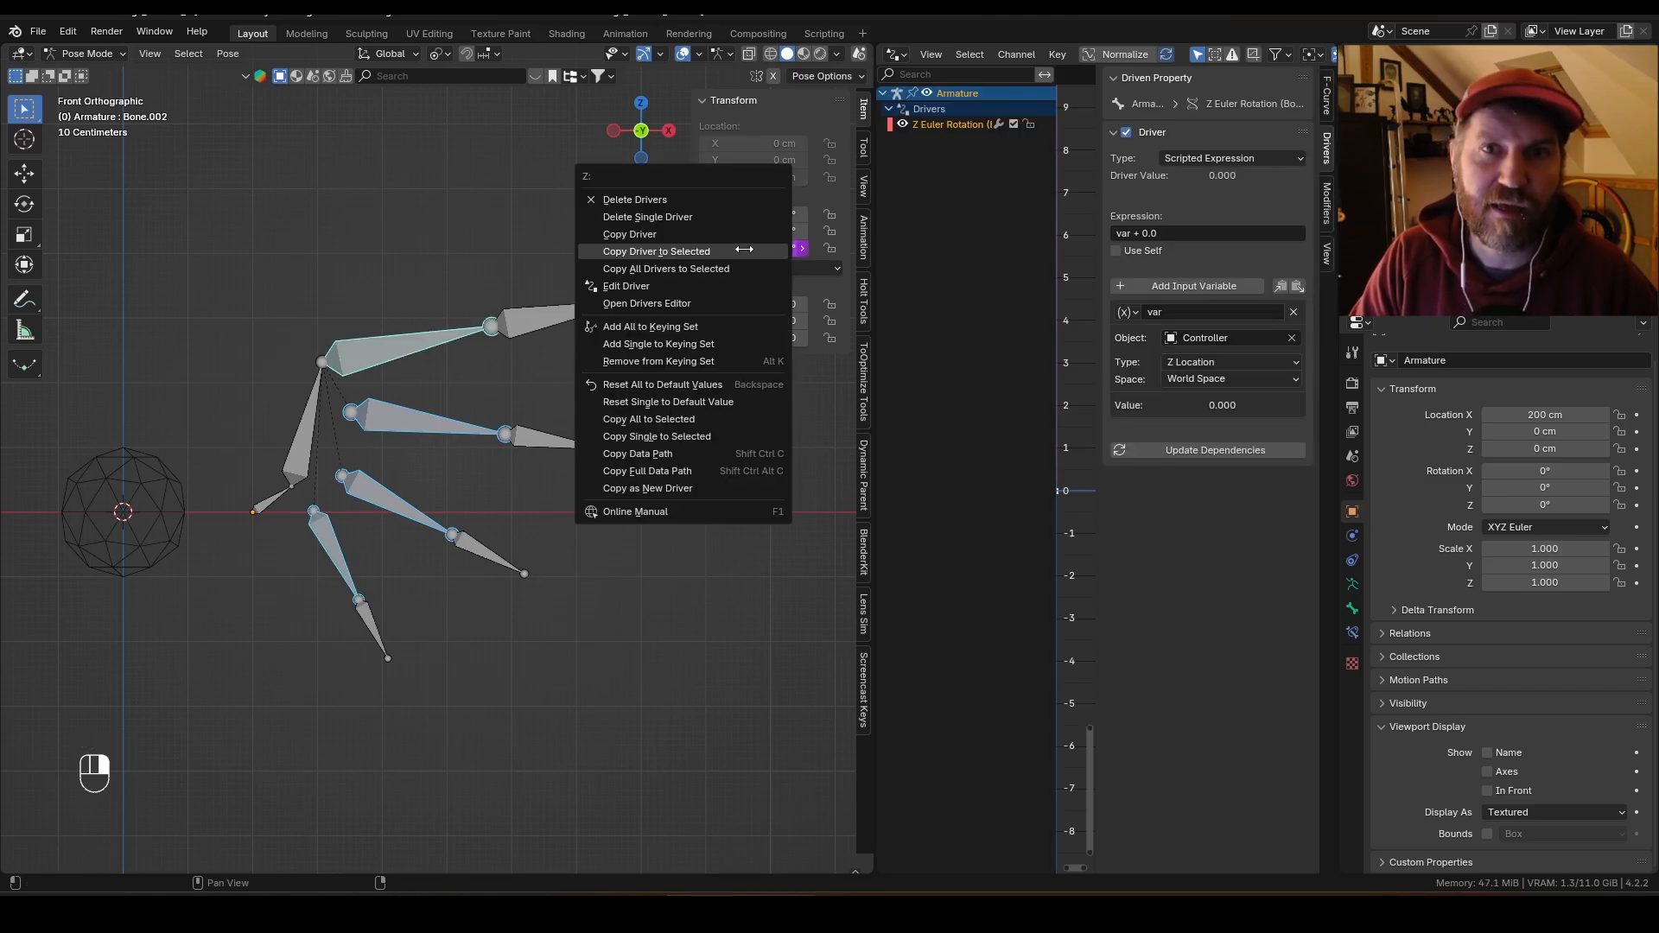
click(743, 250)
Step: Move the Controller along Z to about -151 cm to test the copied drivers, then return to Pose Mode
key(ctrl+Tab)
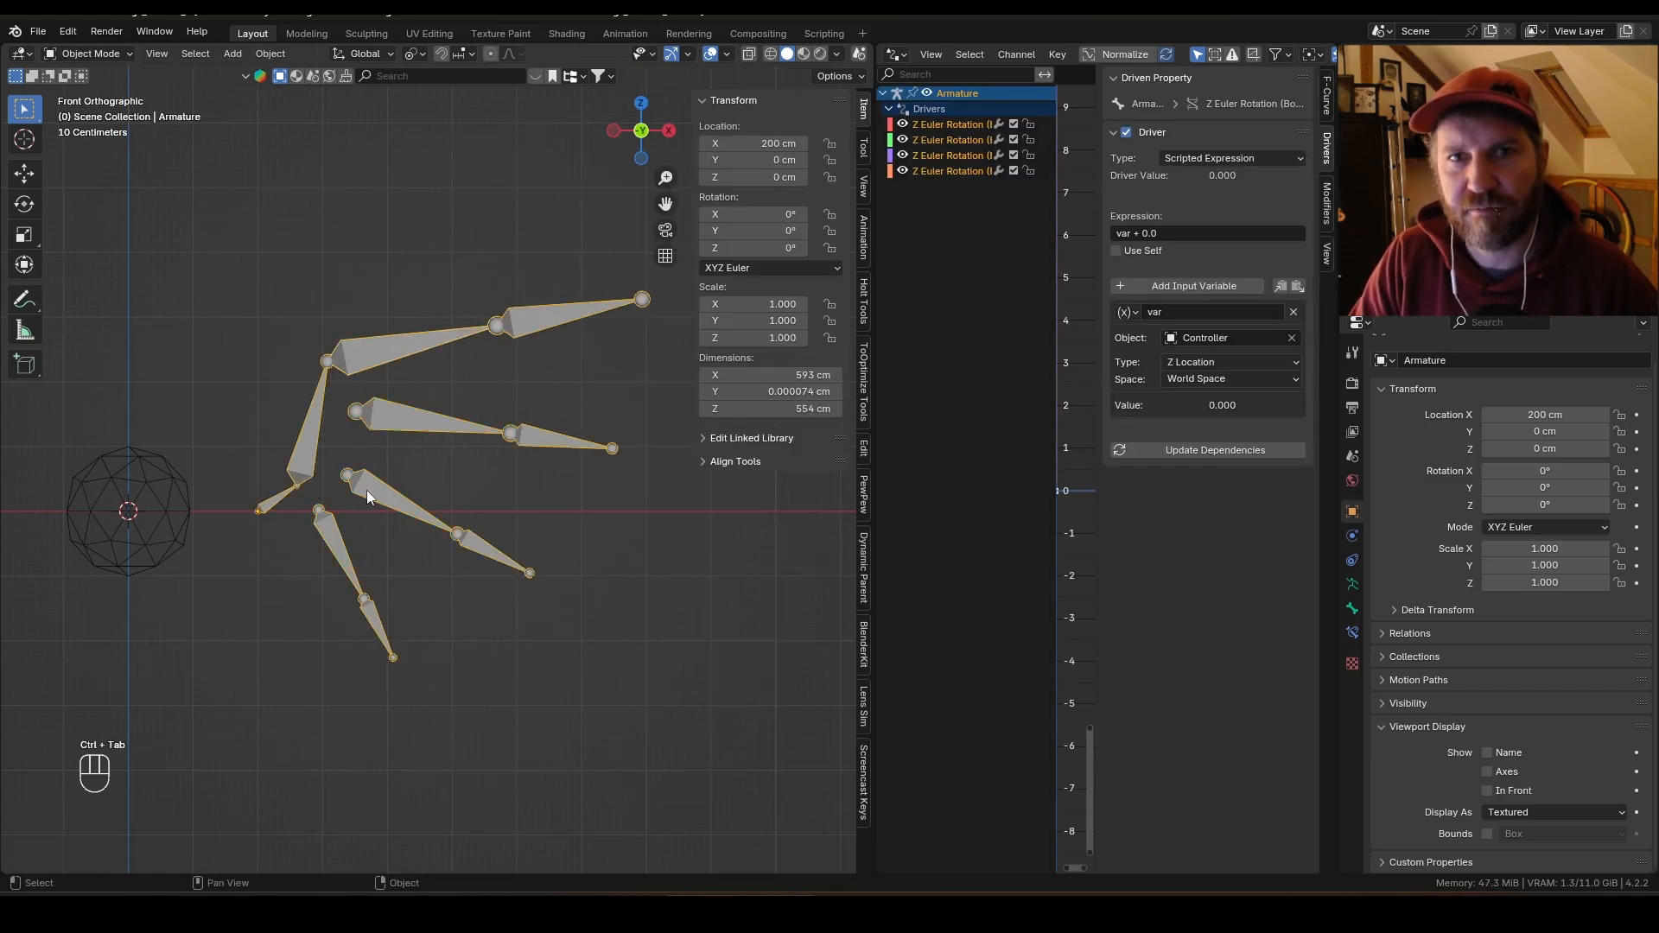
click(185, 506)
key(g)
key(z)
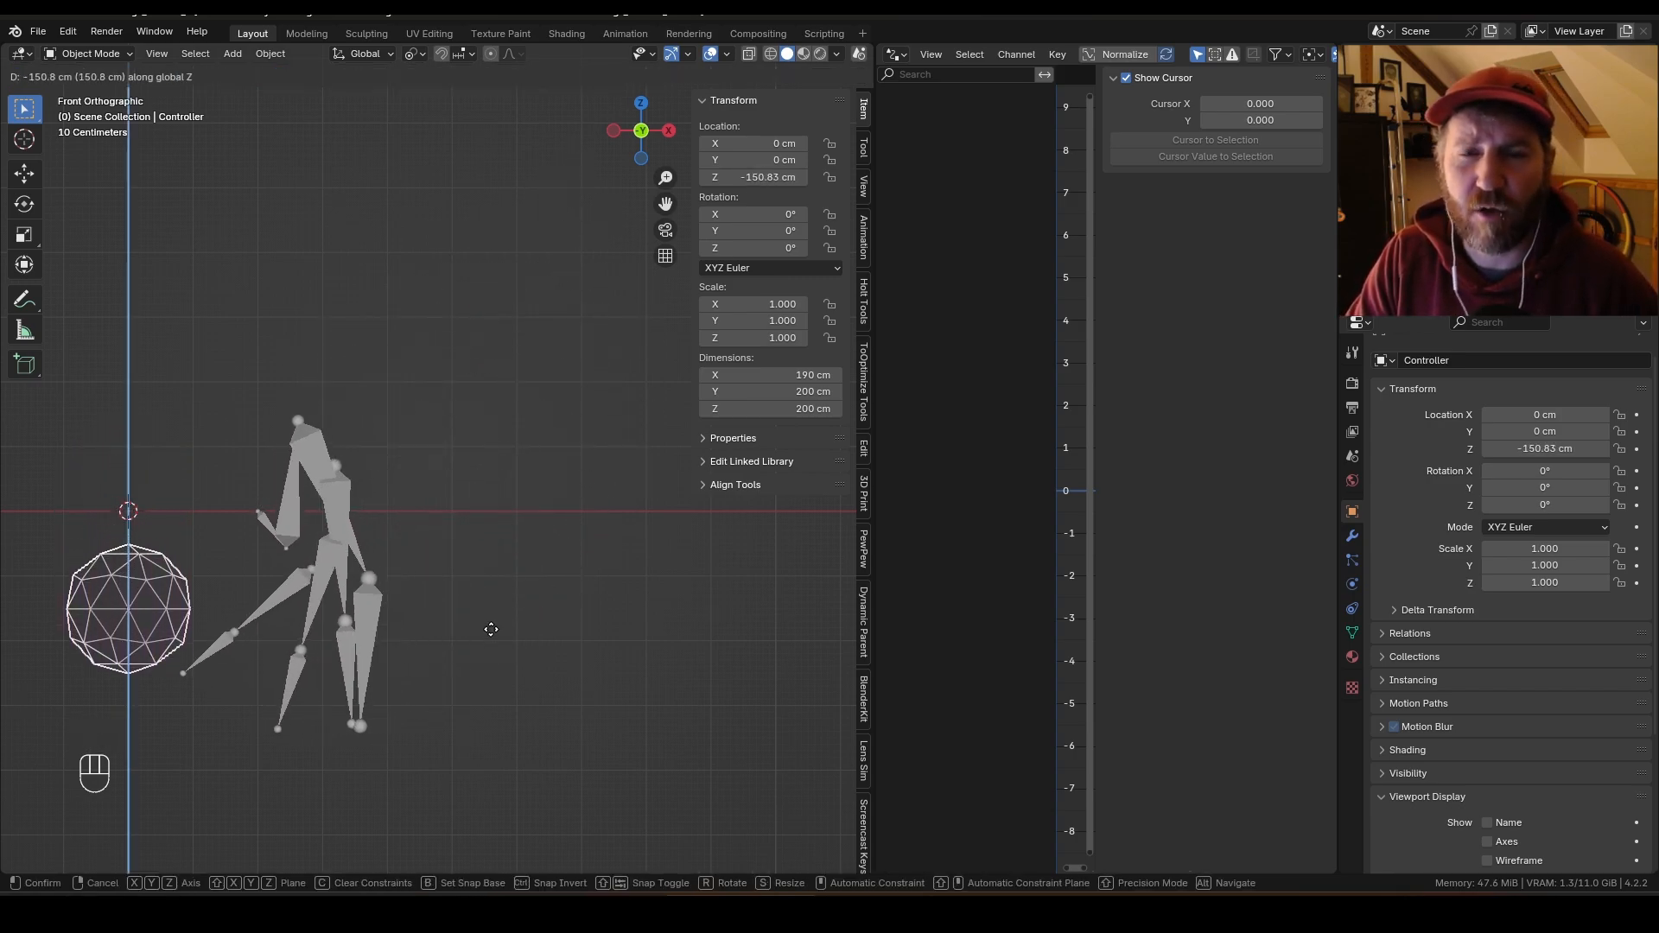
click(422, 604)
click(316, 582)
key(ctrl+Tab)
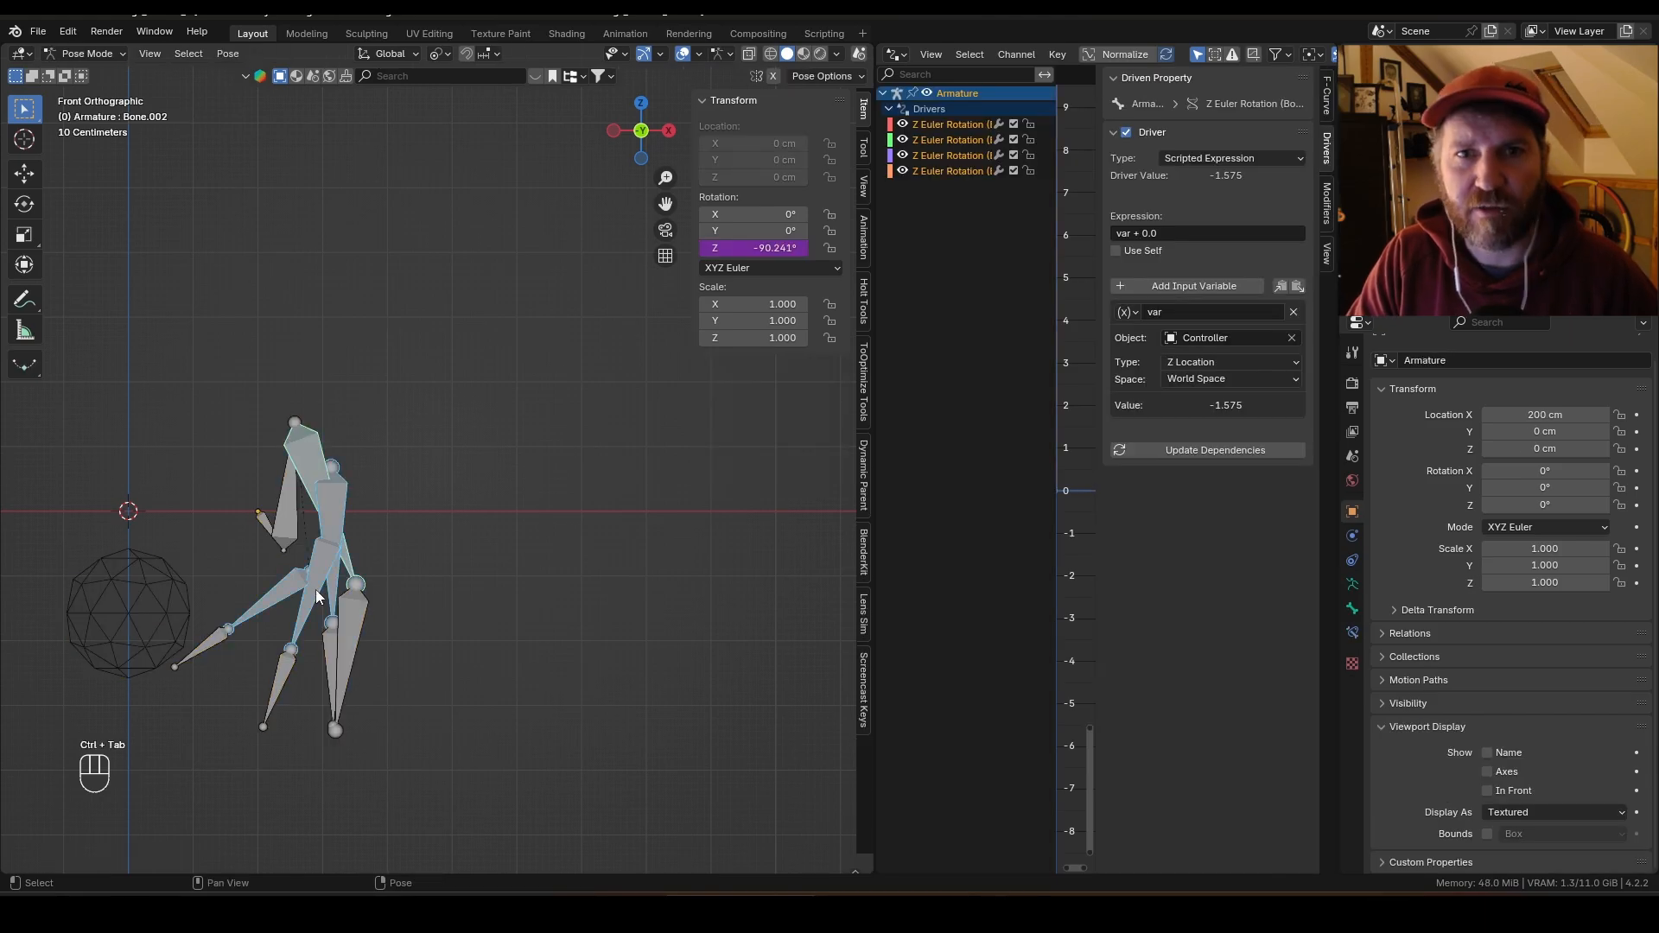
Step: Select the next finger's base bone and set its driver expression to var*0.9
click(314, 590)
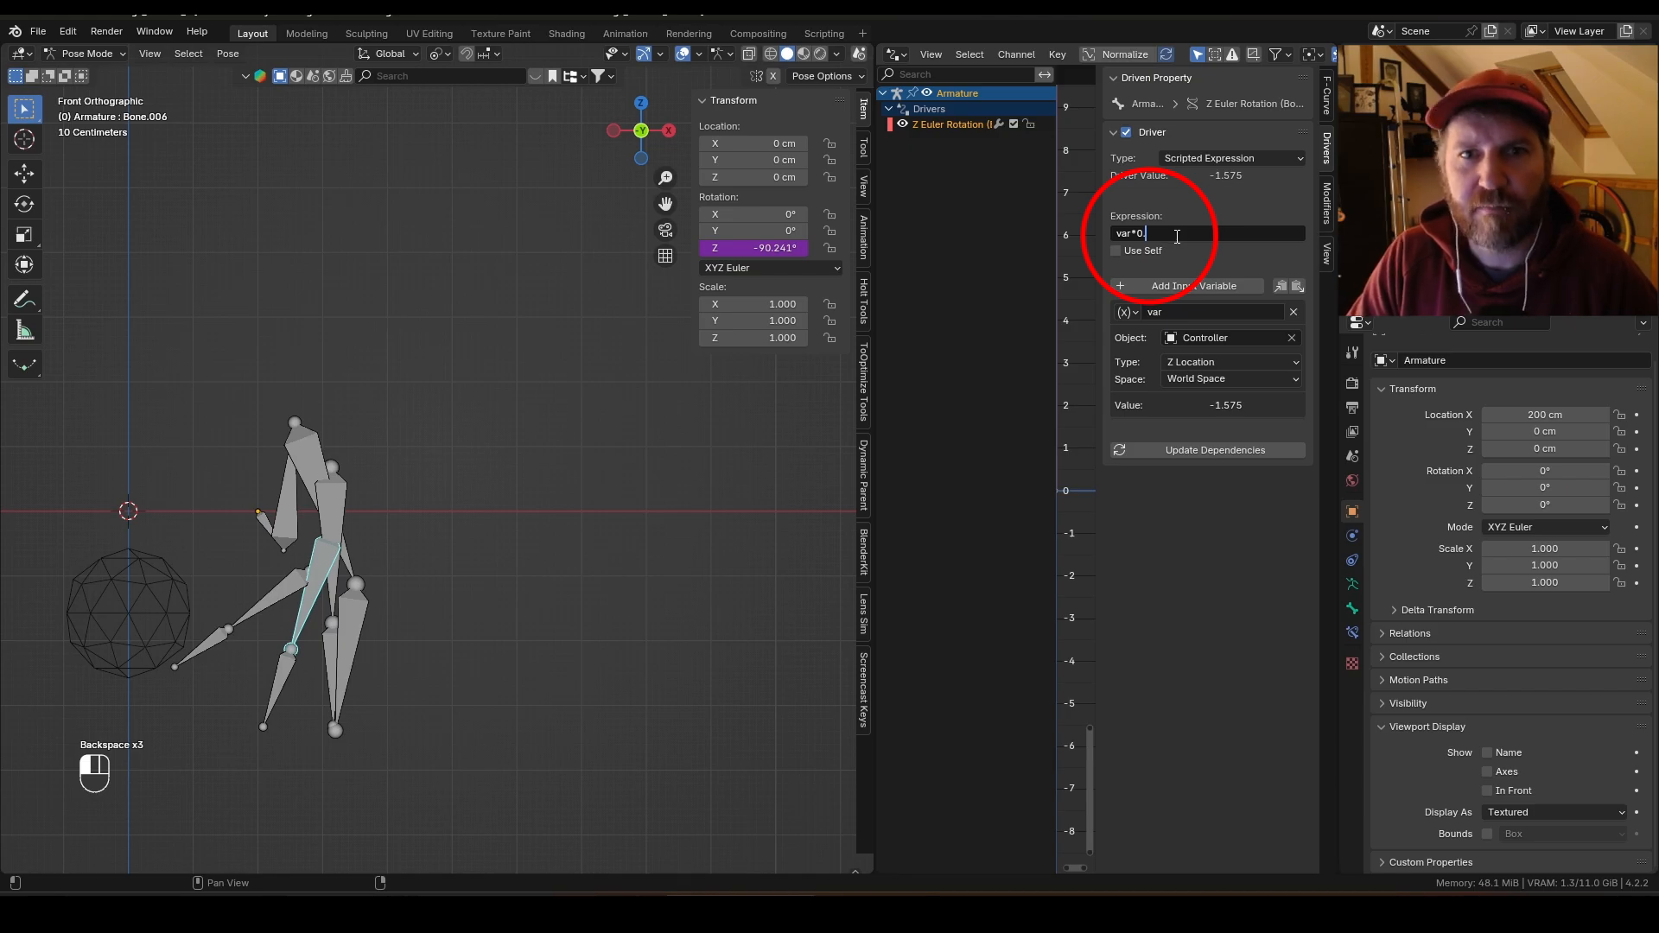
key(Return)
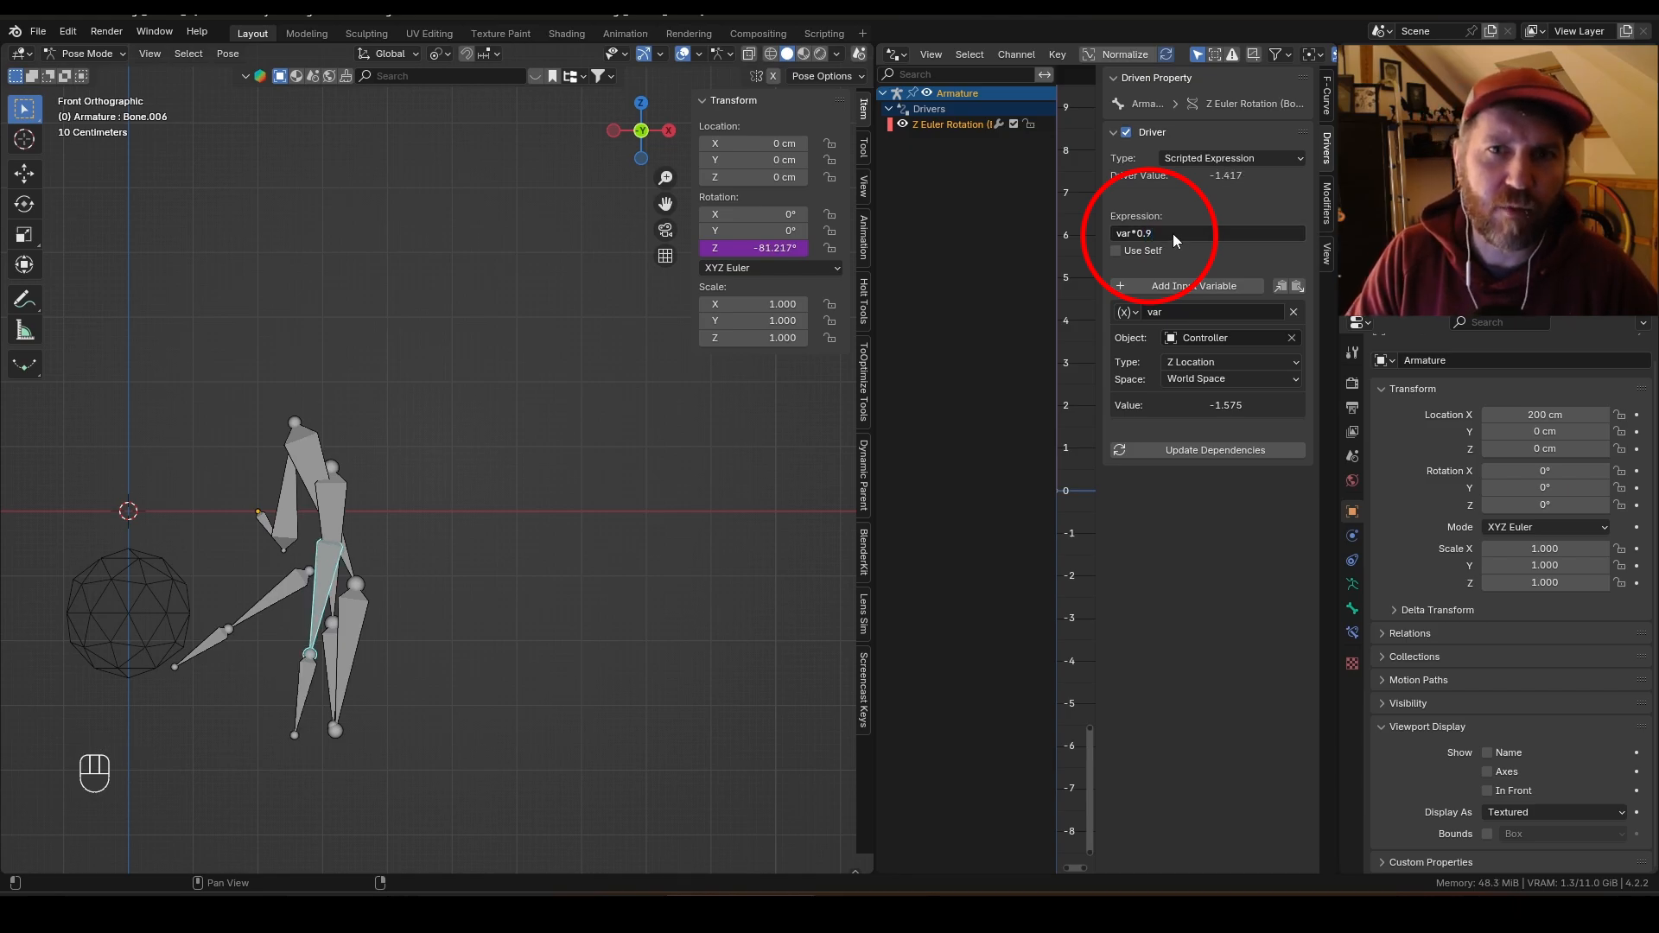
Step: Select the lowest finger's base bone and set its driver expression to var*0.6
click(1182, 240)
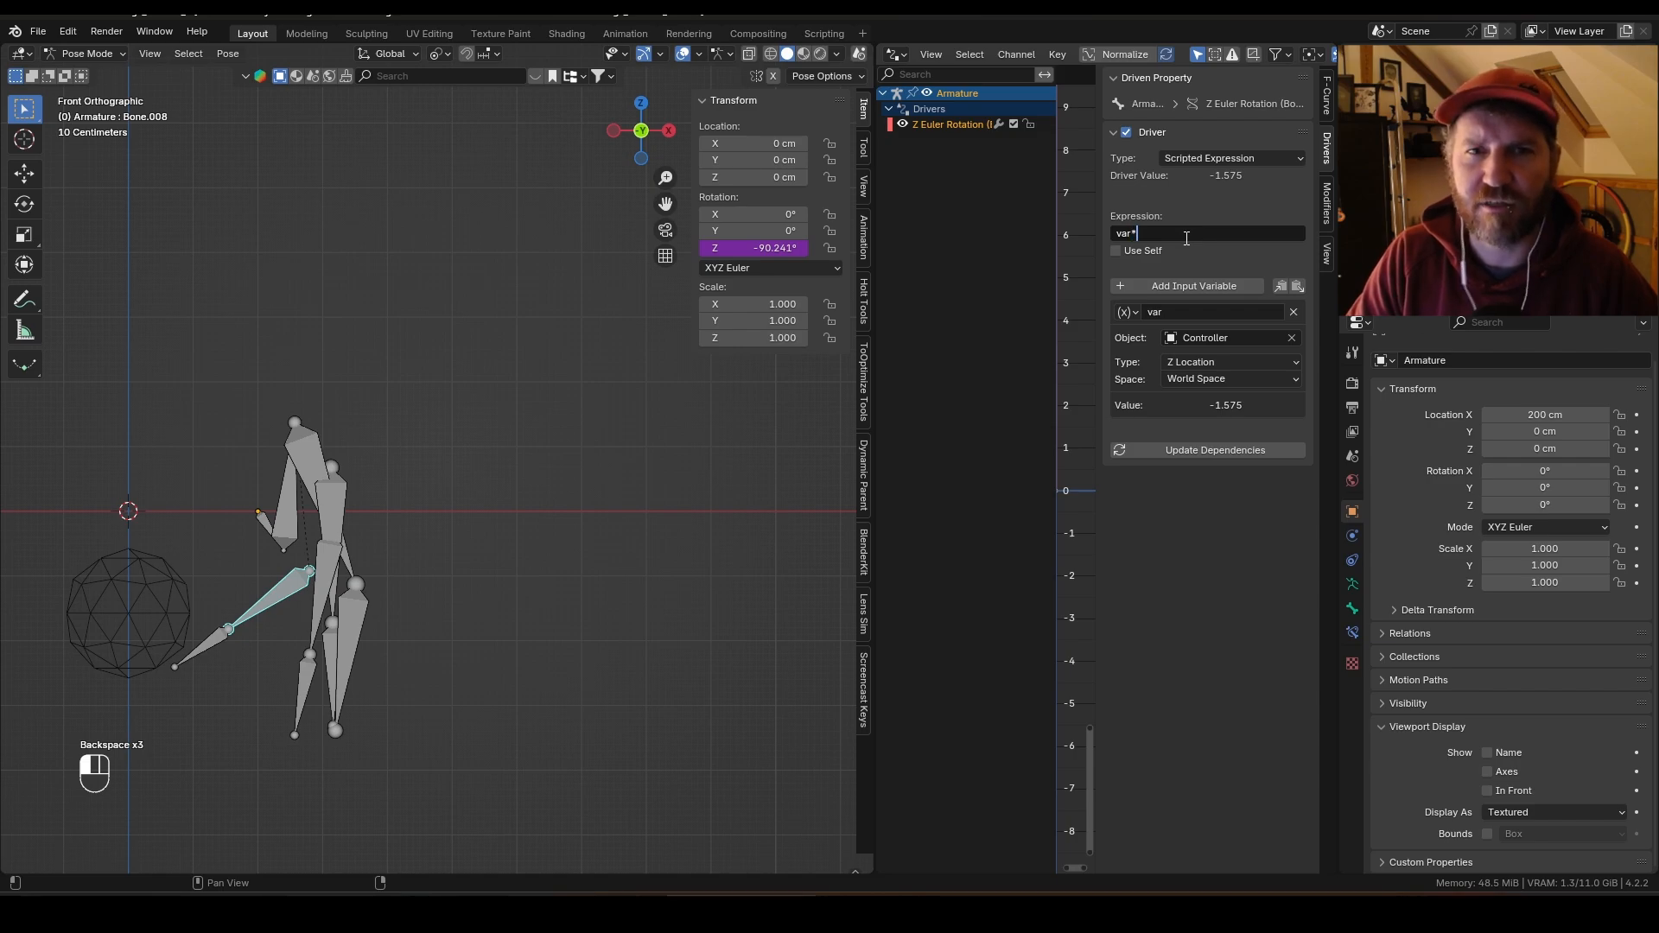
text(5)
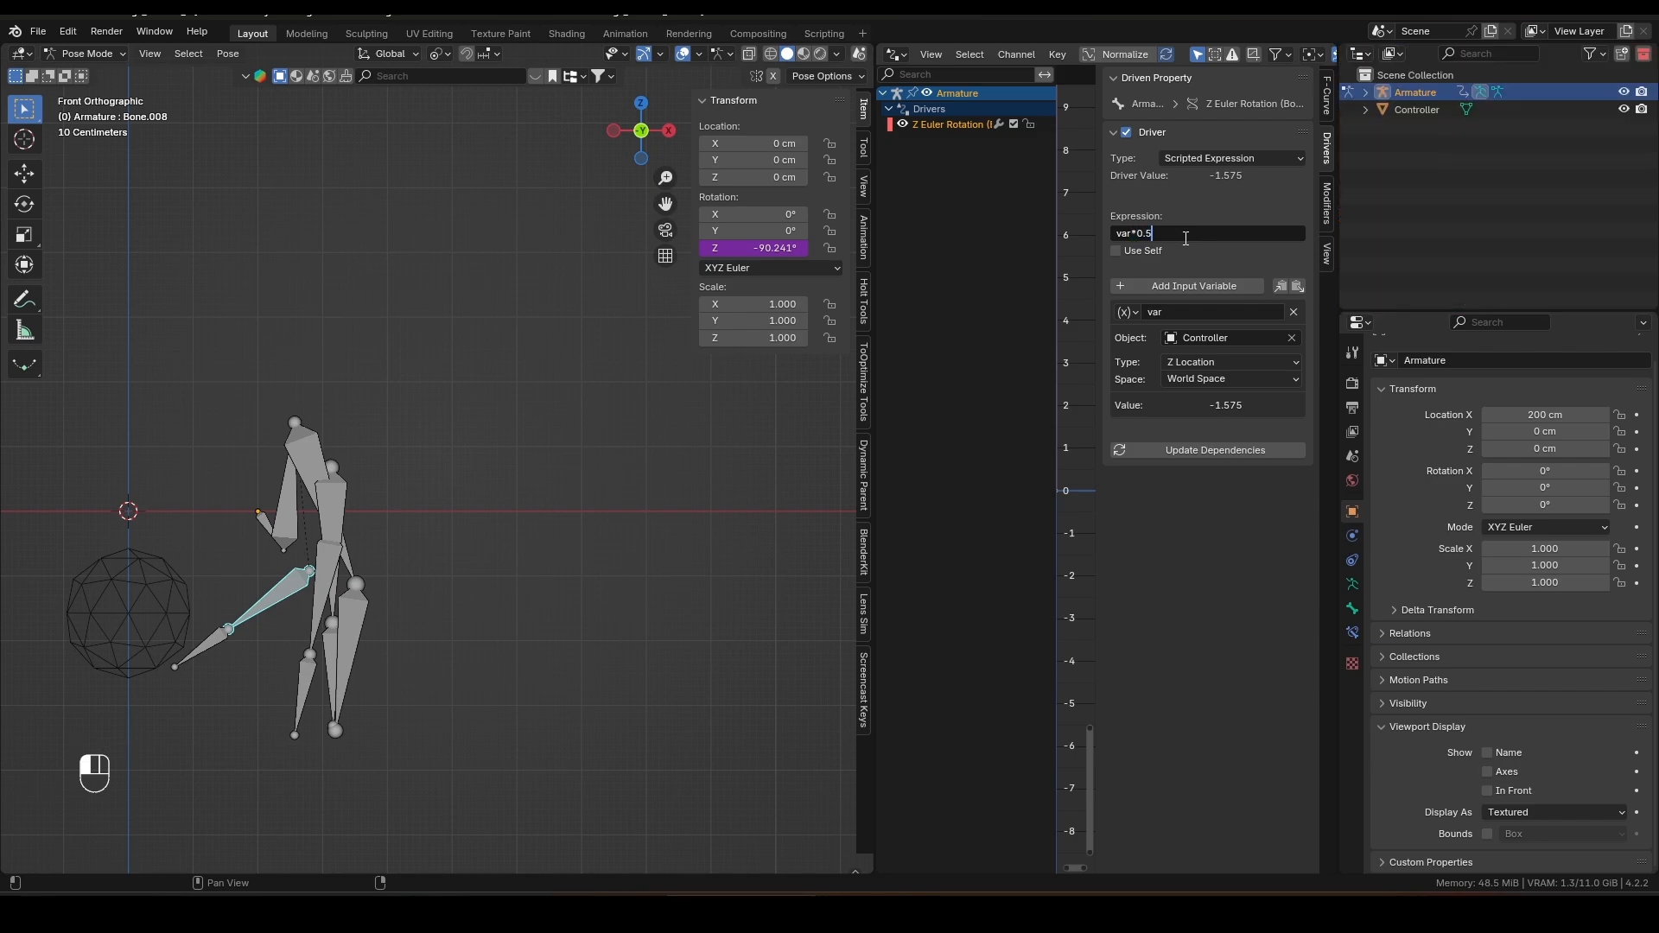
key(Return)
key(Escape)
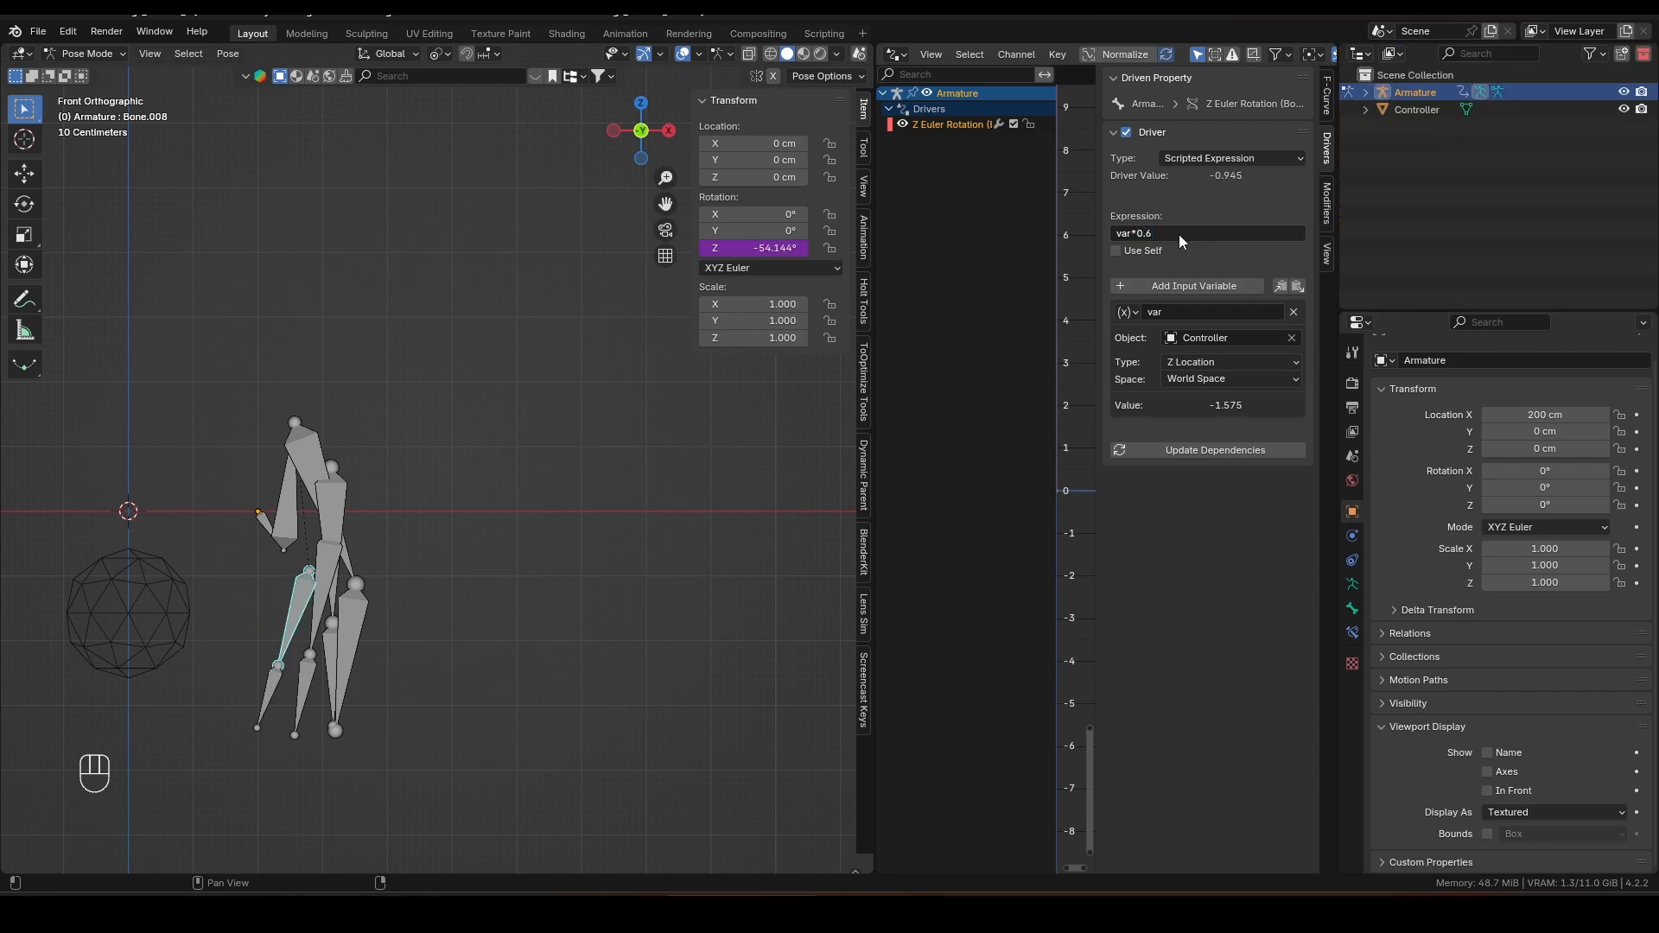
Step: Clear the Controller's location and move it along Z to test the finger drivers
key(ctrl+Tab)
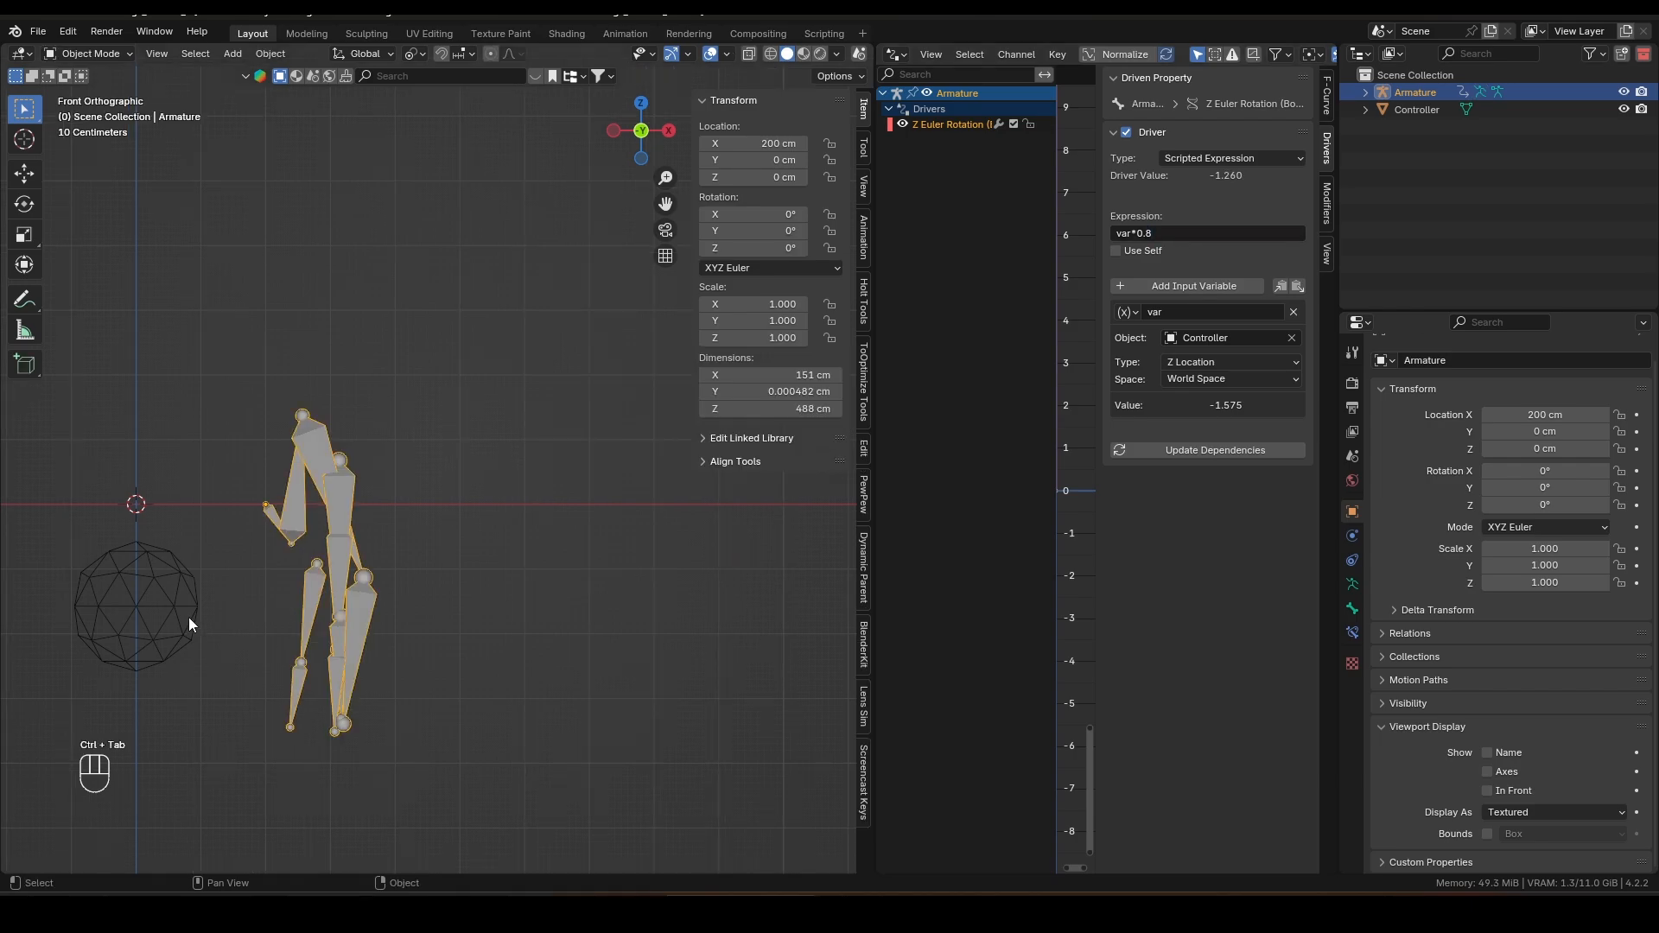
click(183, 615)
key(alt+g)
key(g)
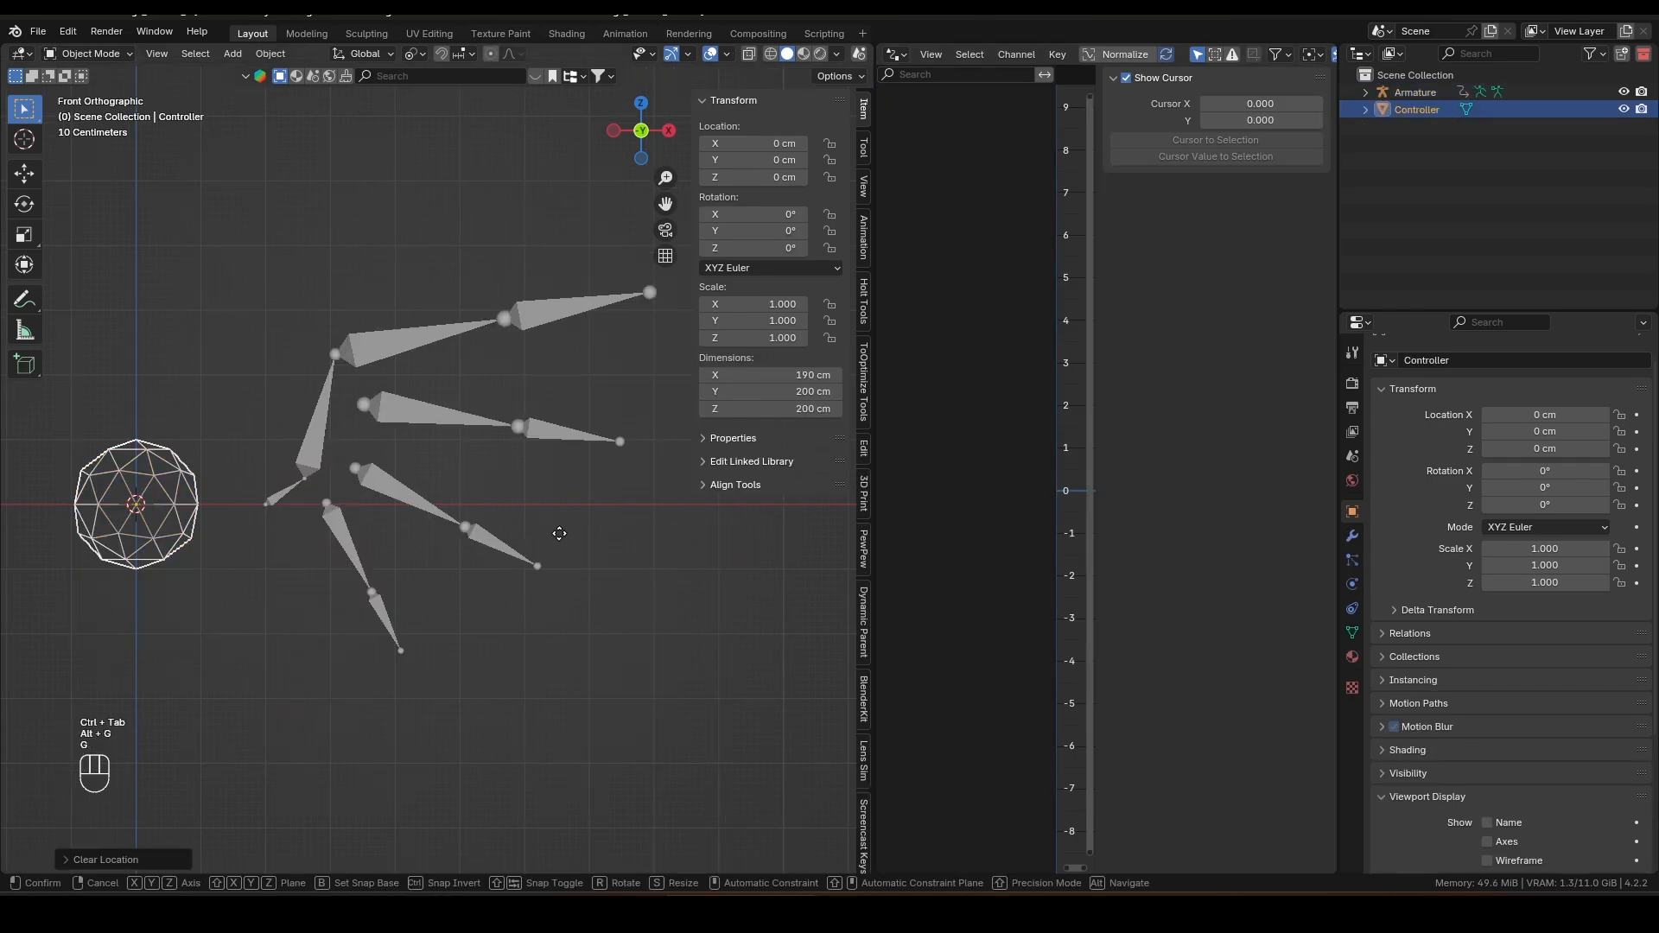
key(z)
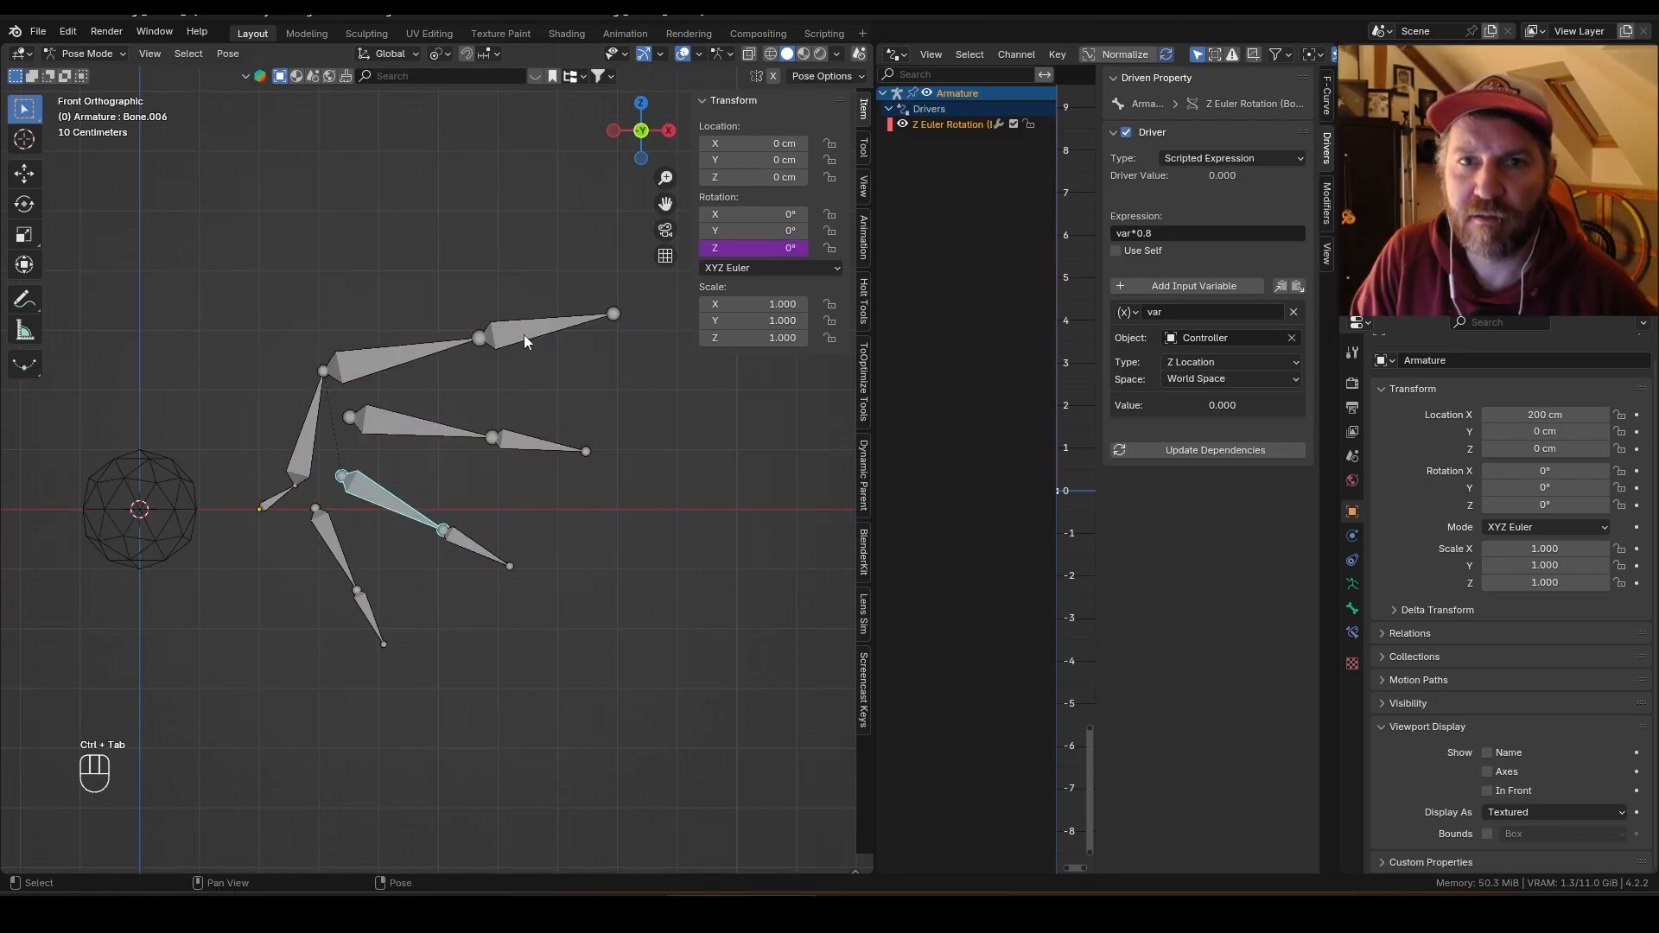
Step: Select the outer bones of all fingers with the top finger's outer bone active, and copy its Z rotation driver to them
click(522, 329)
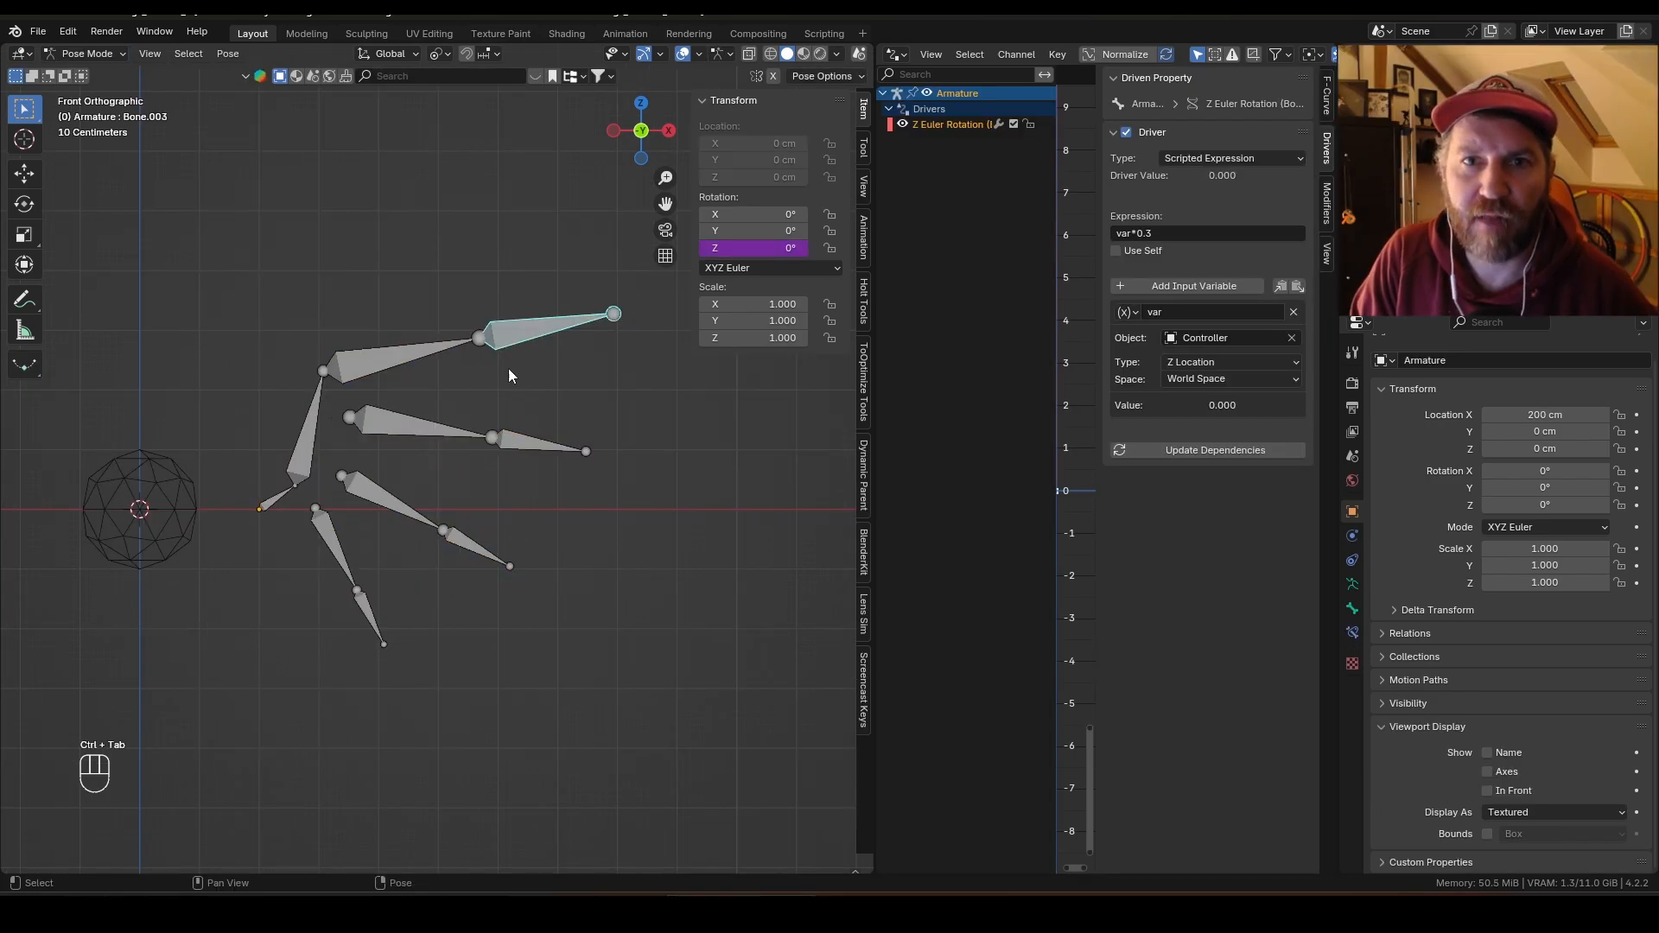
click(371, 612)
shift+click(474, 547)
shift+click(522, 447)
shift+click(557, 333)
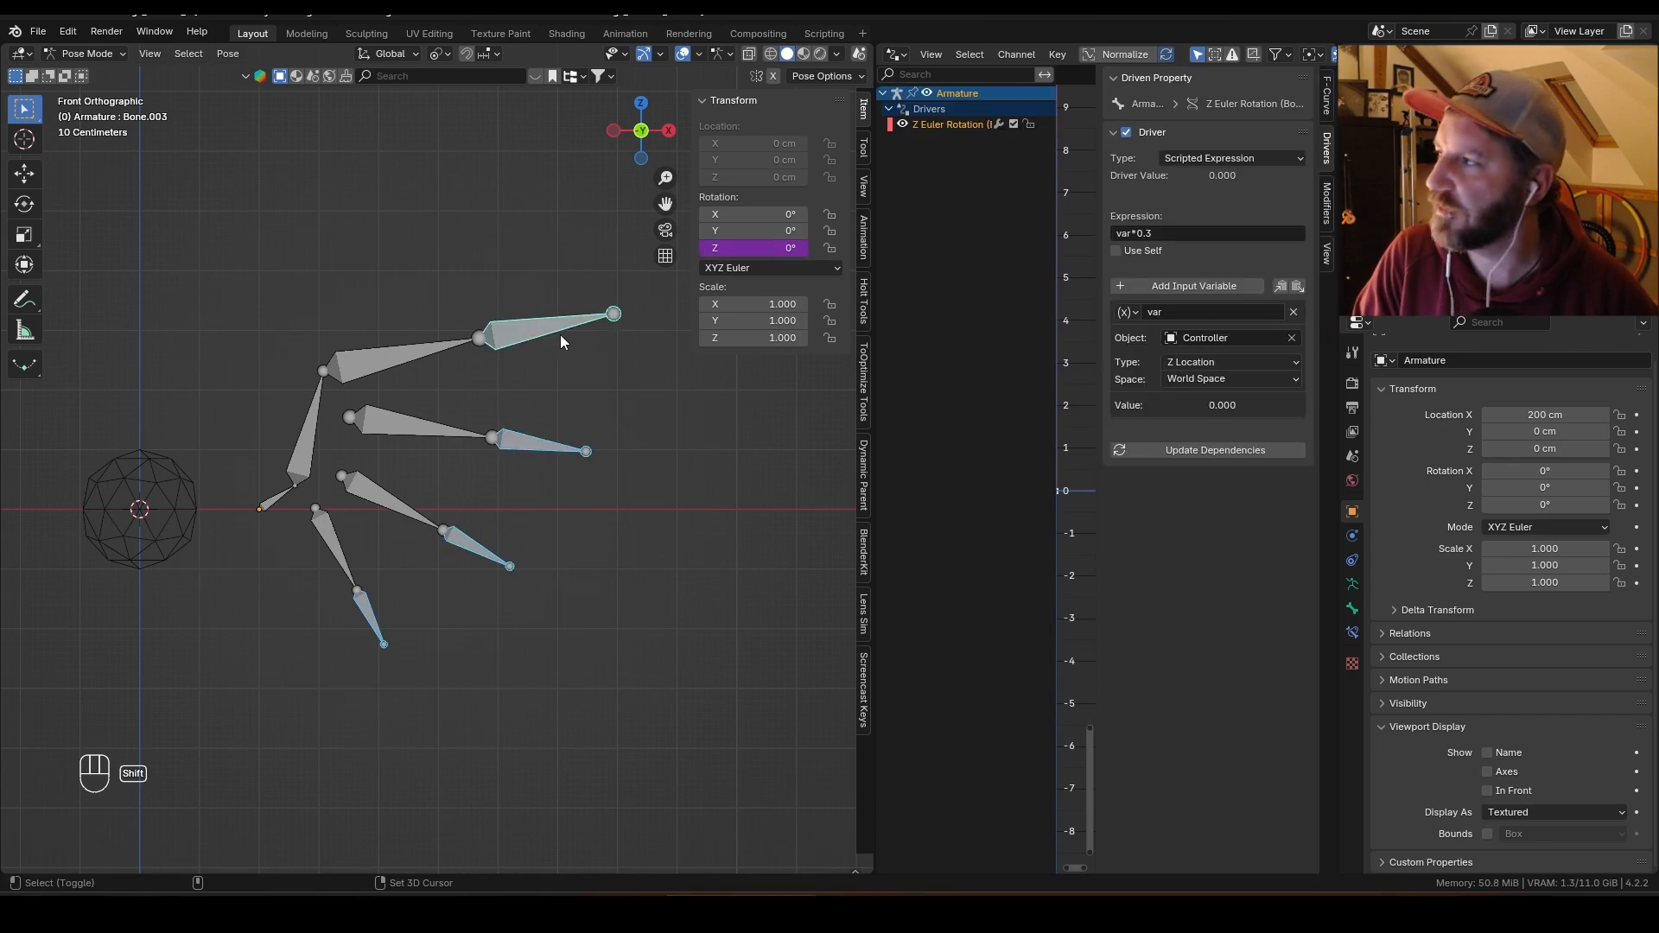
right_click(752, 248)
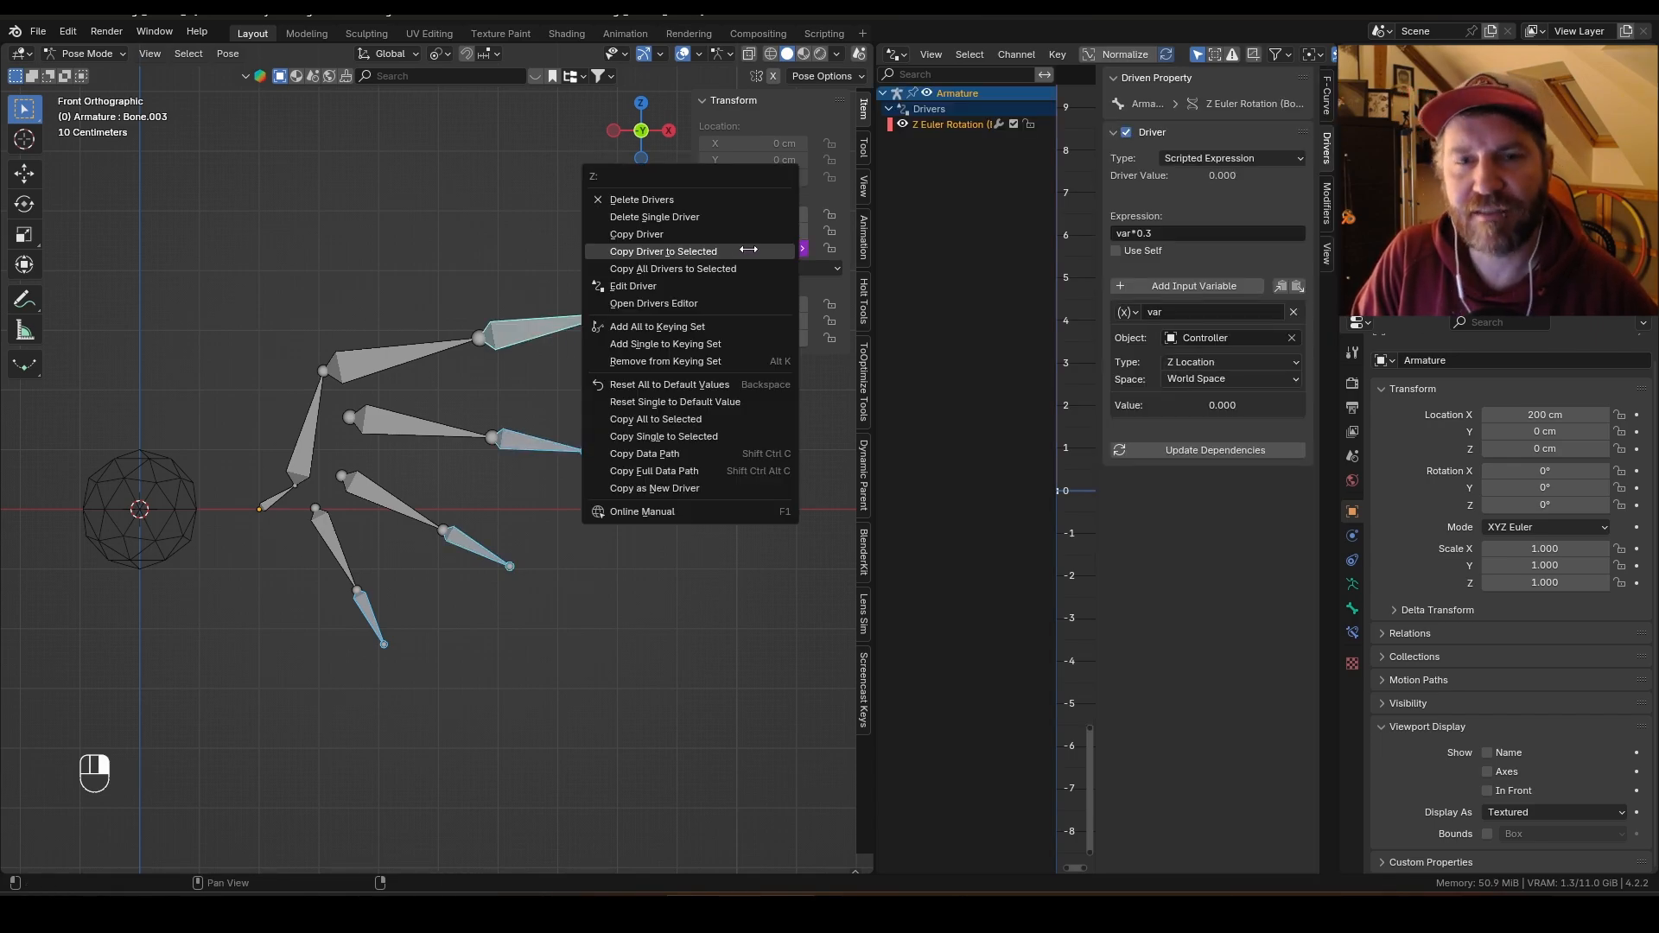
click(747, 251)
Step: Select the Controller and move it along Z to test the copied outer-bone drivers
click(226, 509)
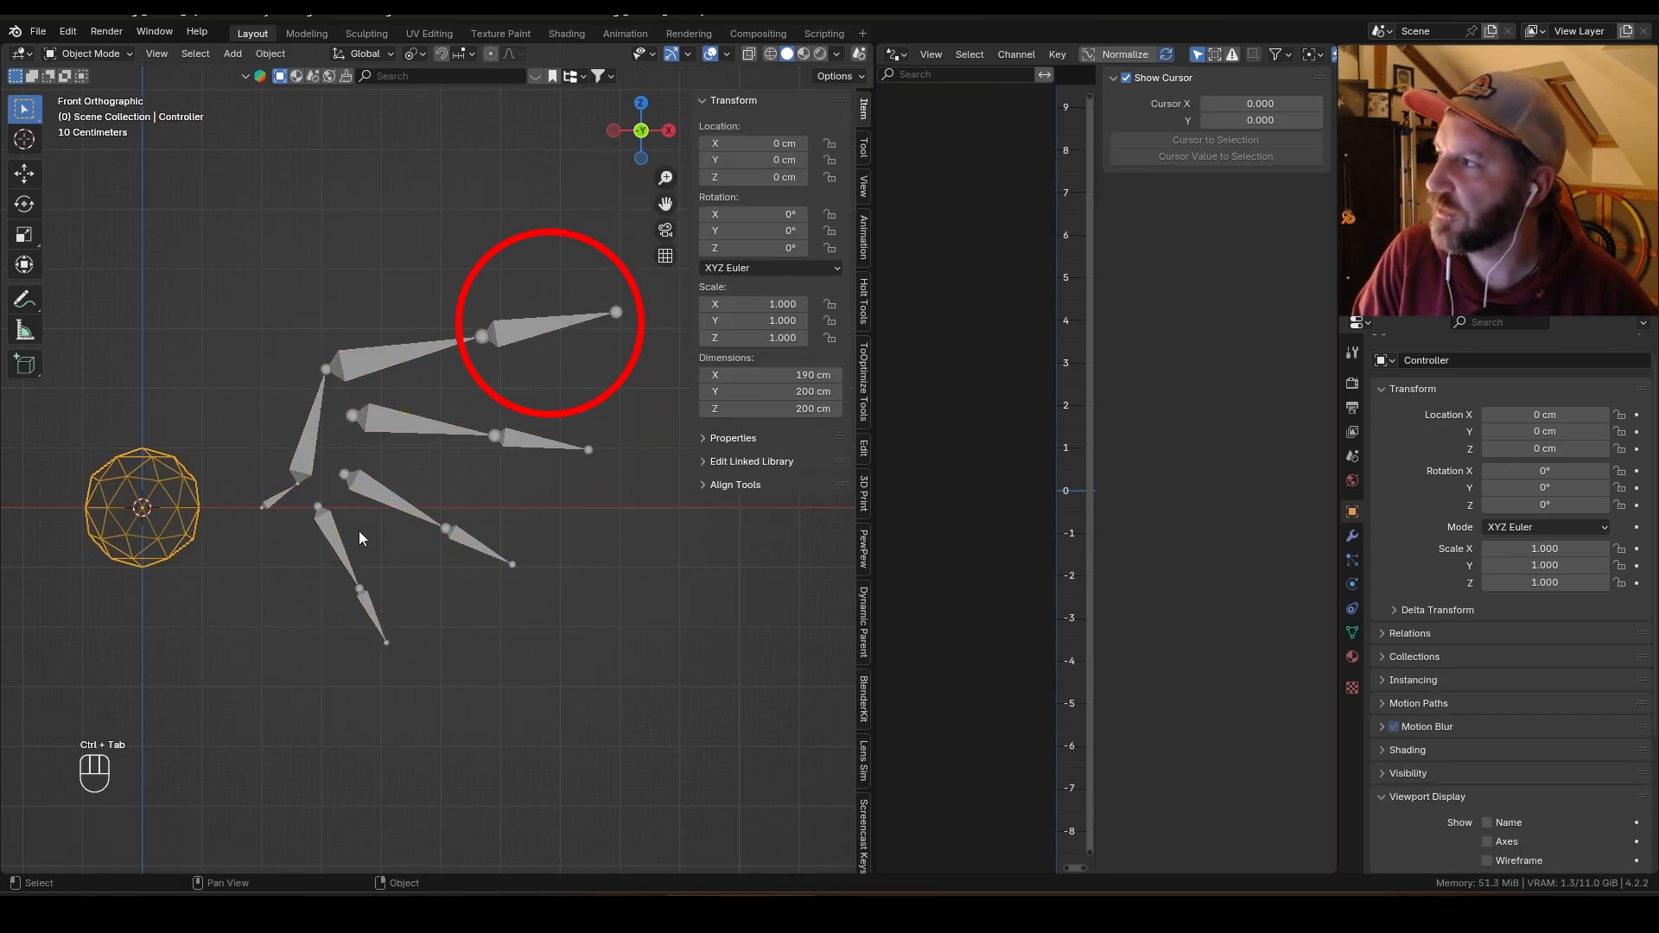
key(g)
key(z)
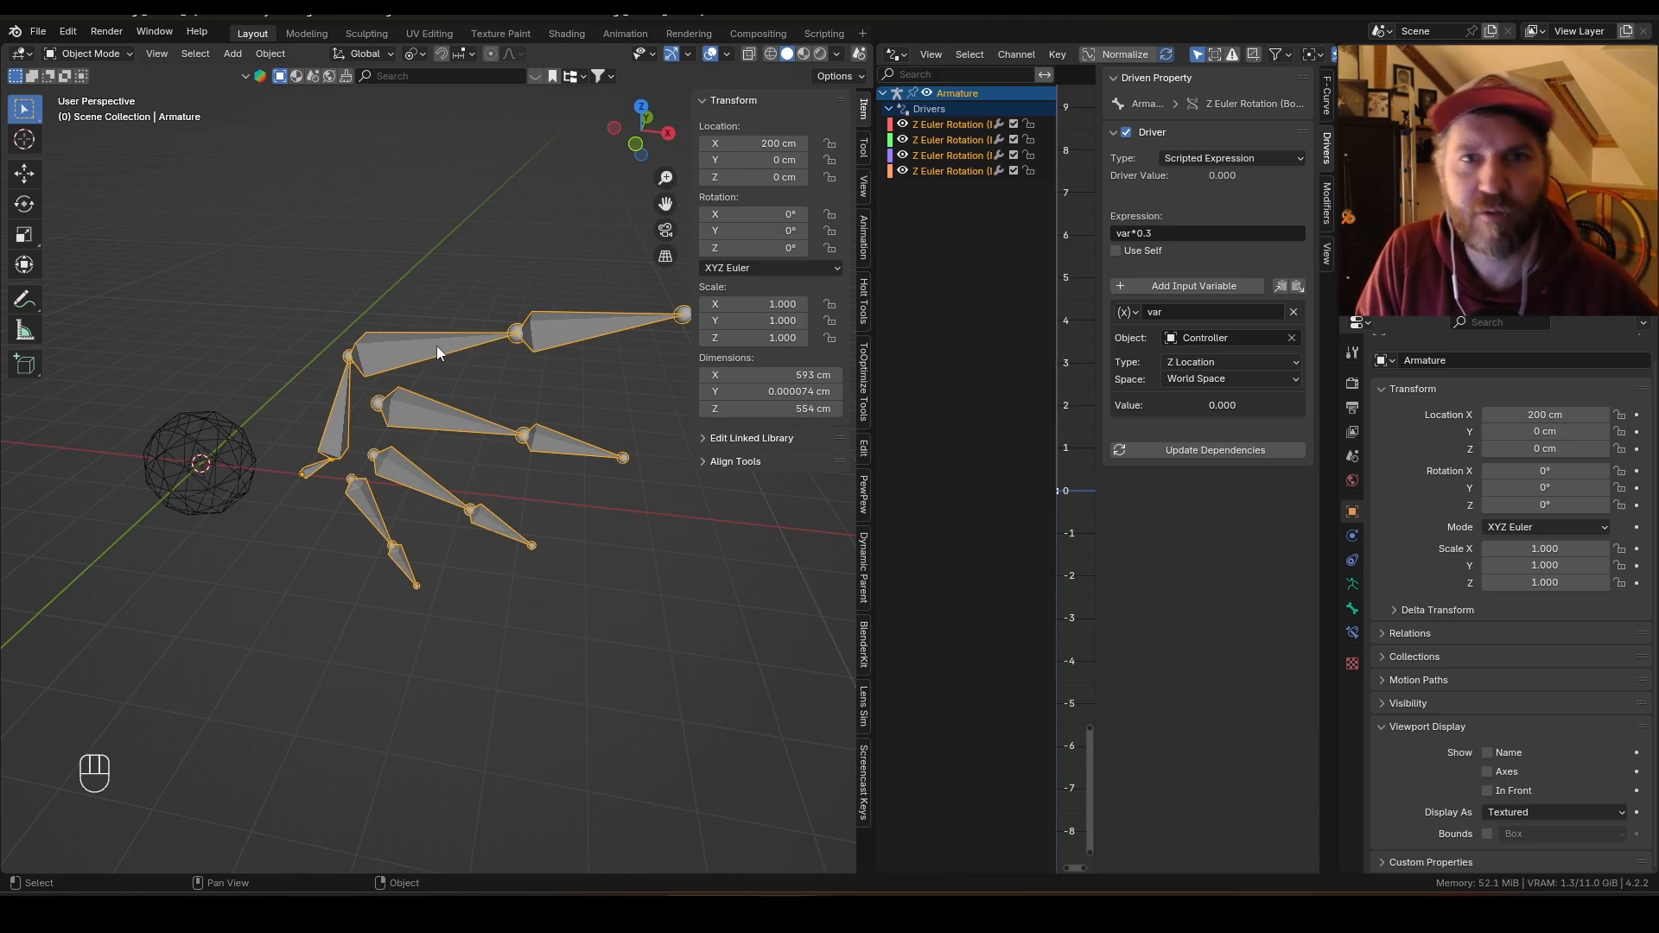
Step: Add a driver to the top finger base bone's X rotation, driven by the Controller's X Location
key(ctrl+Tab)
click(424, 345)
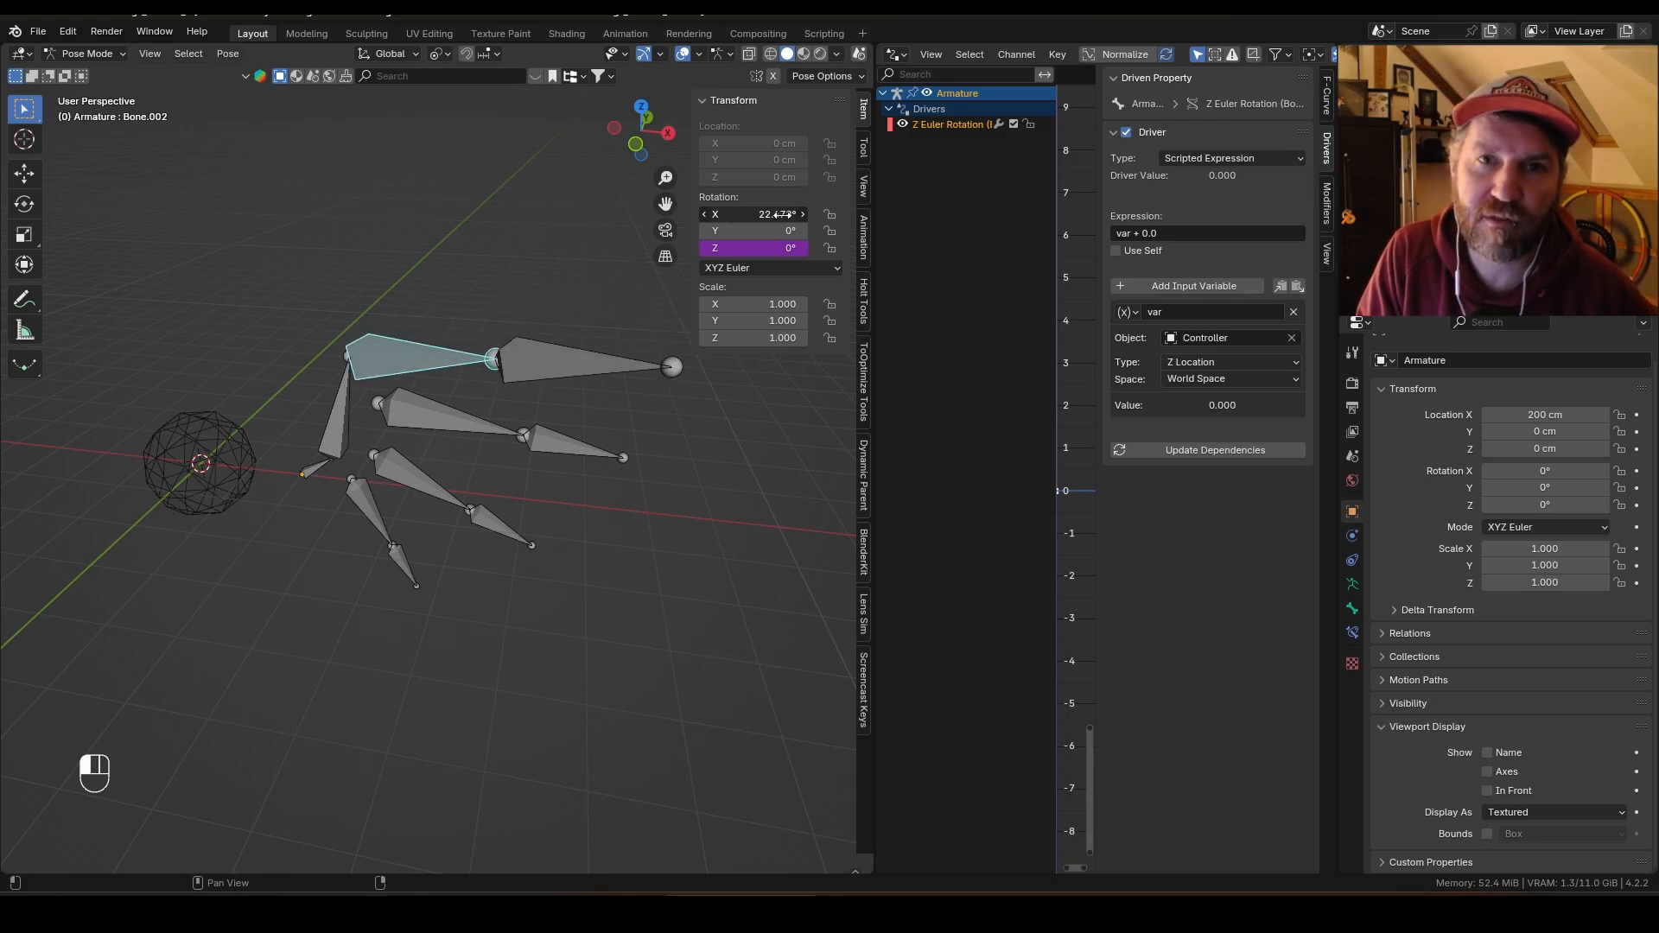
drag(779, 214, 763, 217)
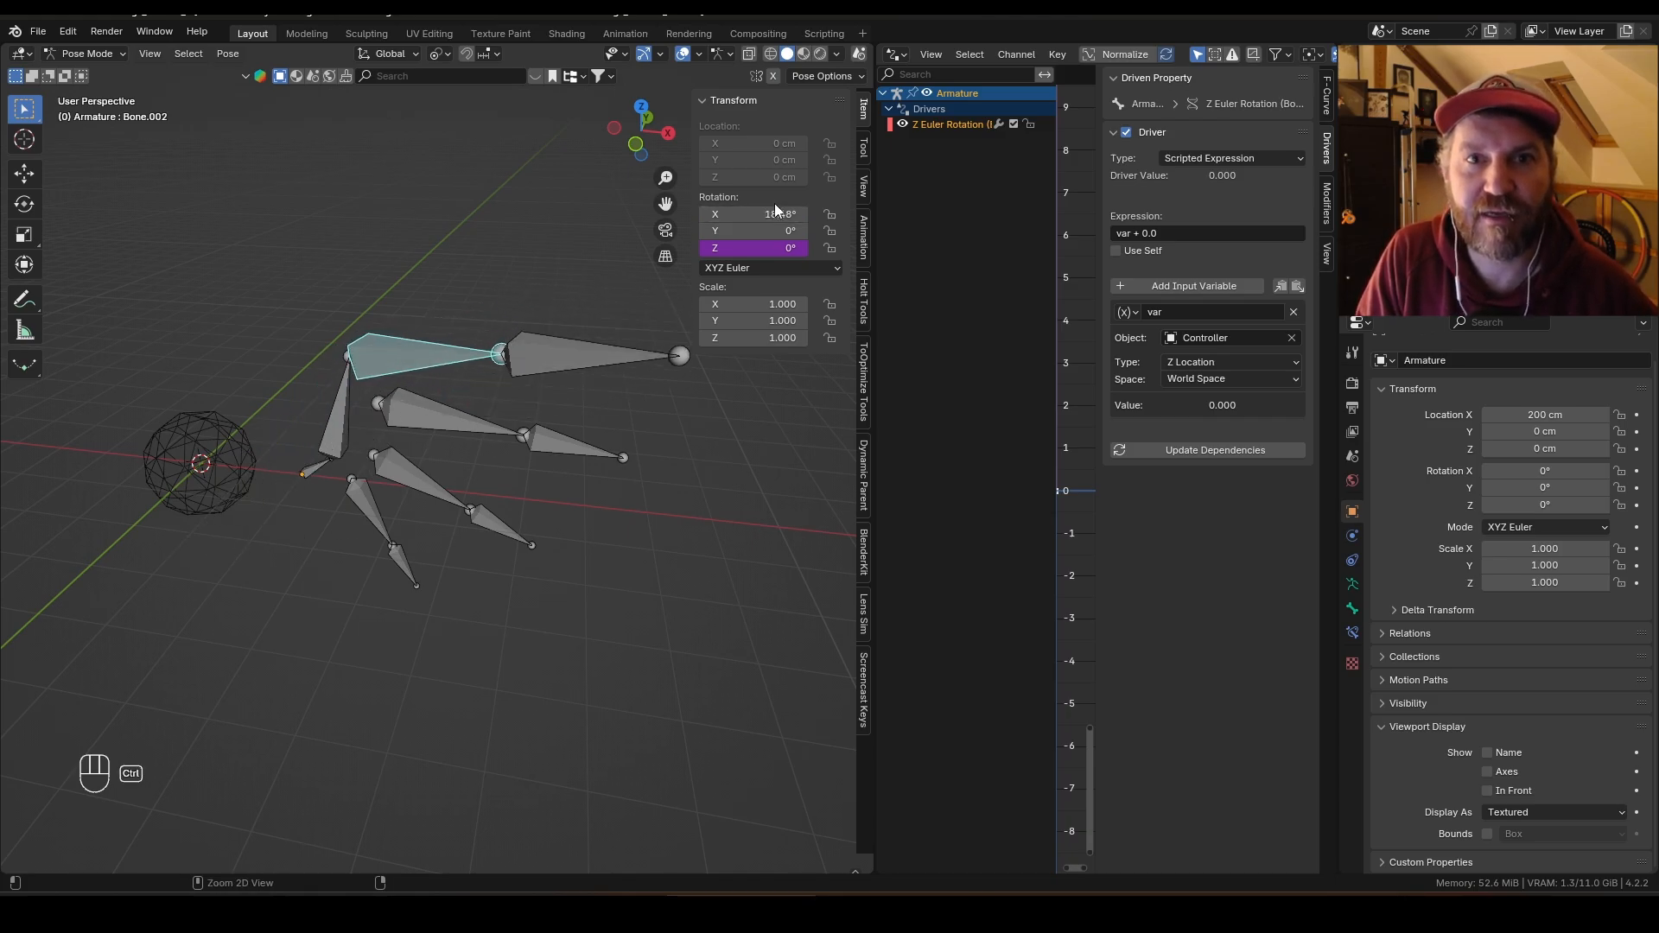
right_click(753, 215)
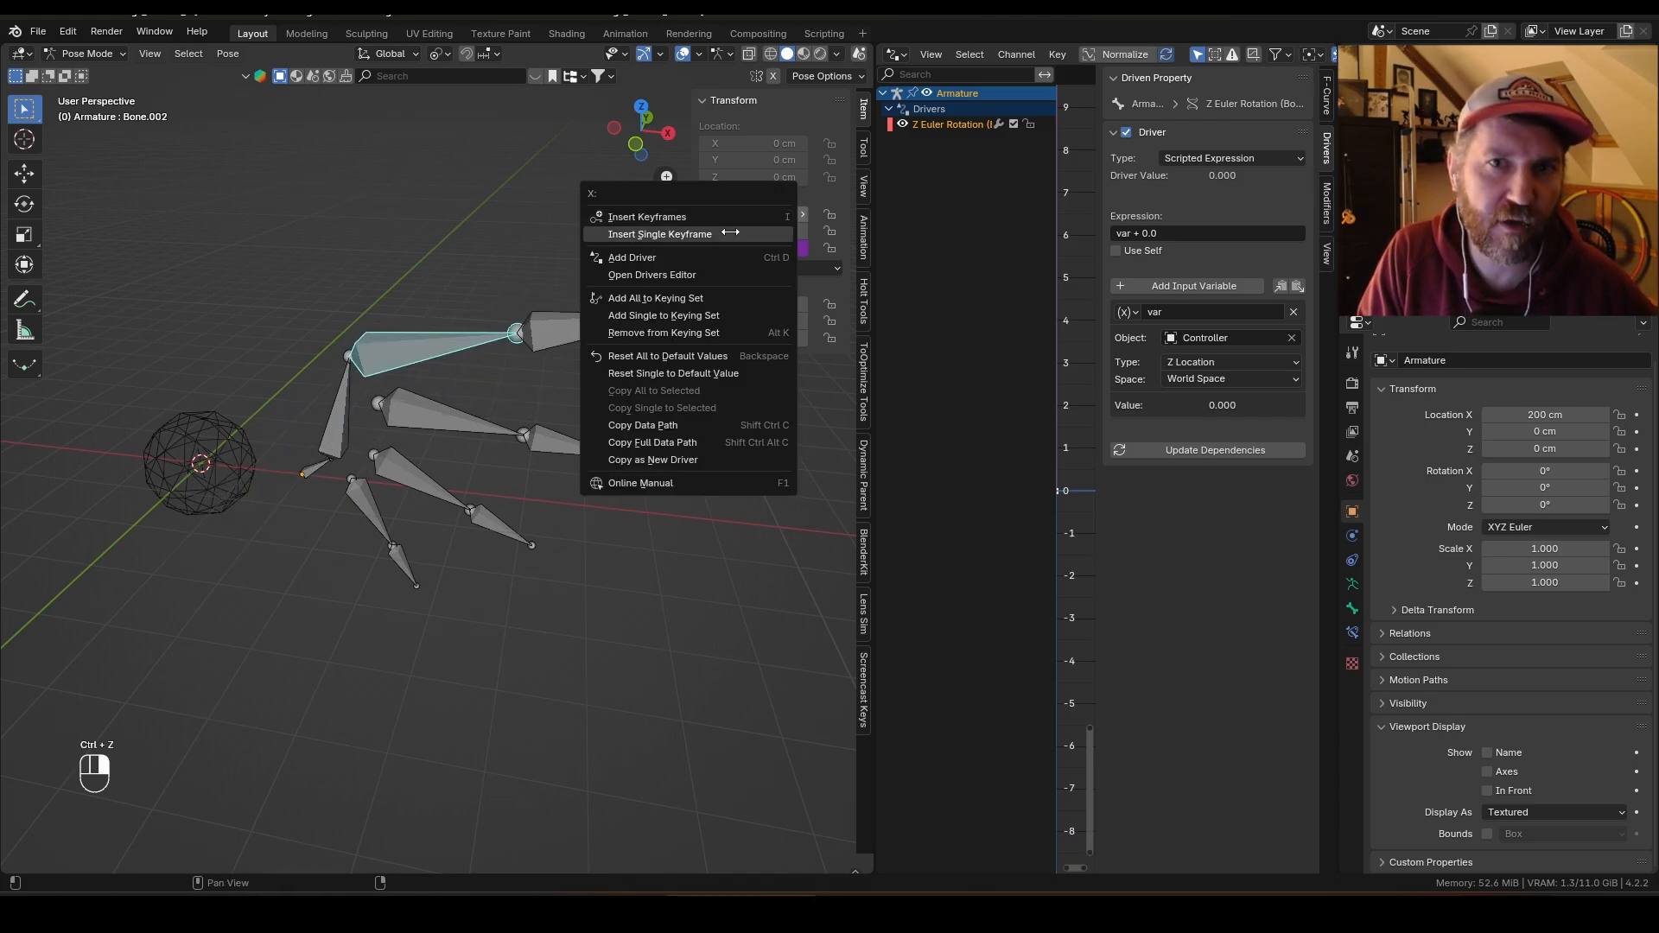
click(708, 257)
click(707, 428)
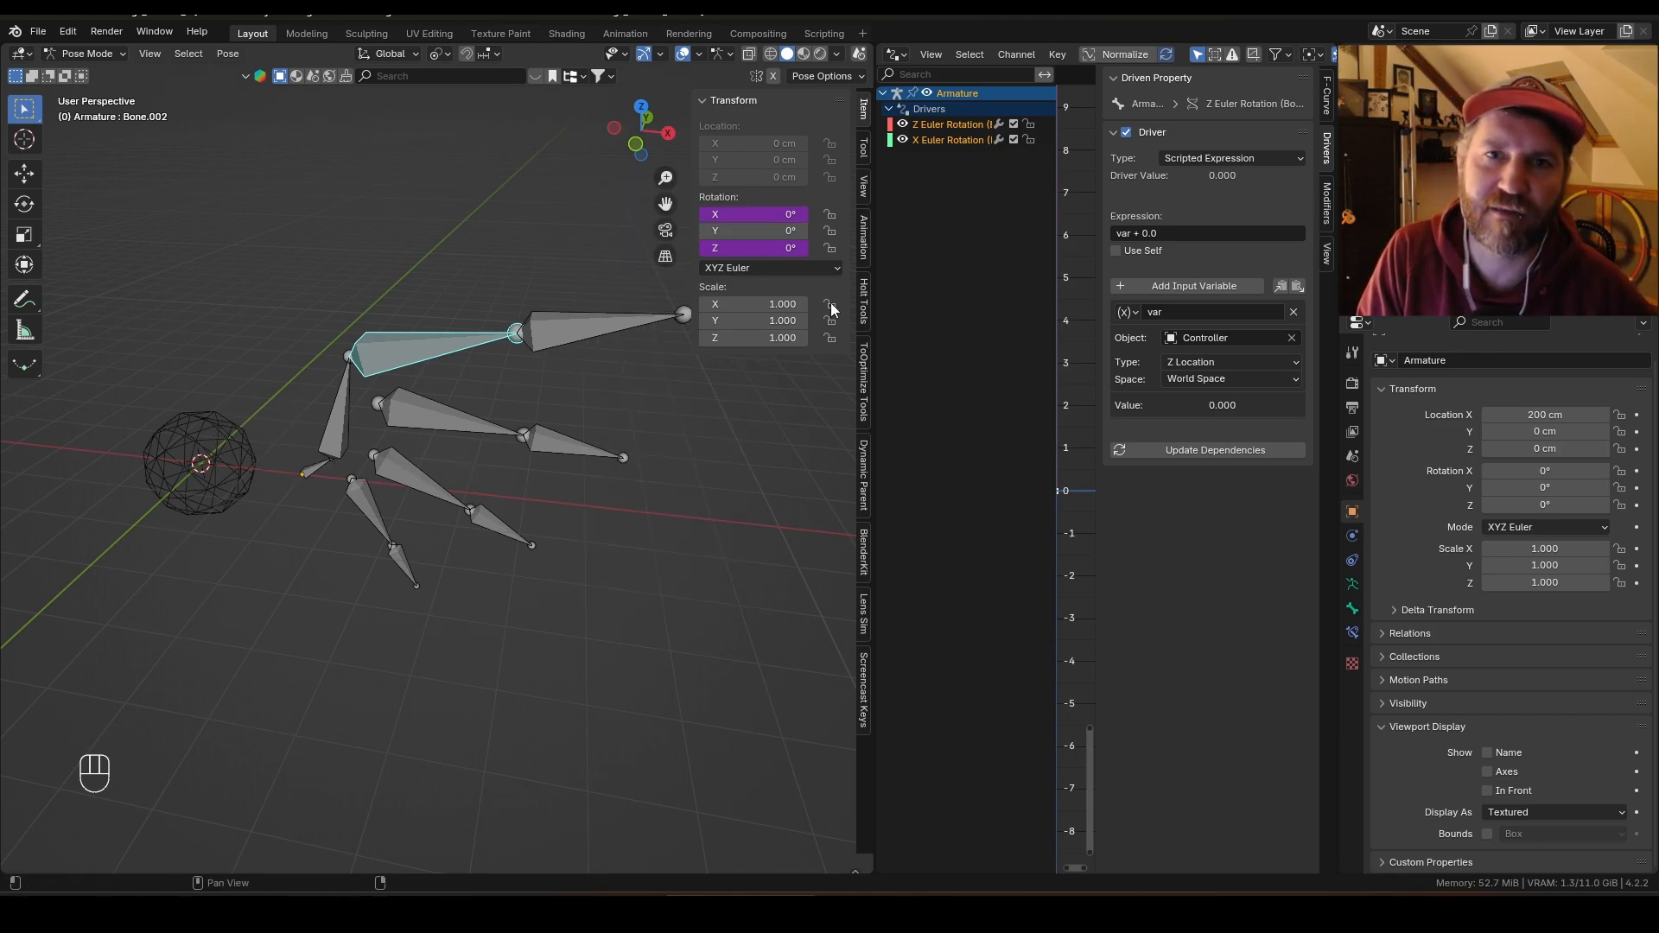
click(947, 141)
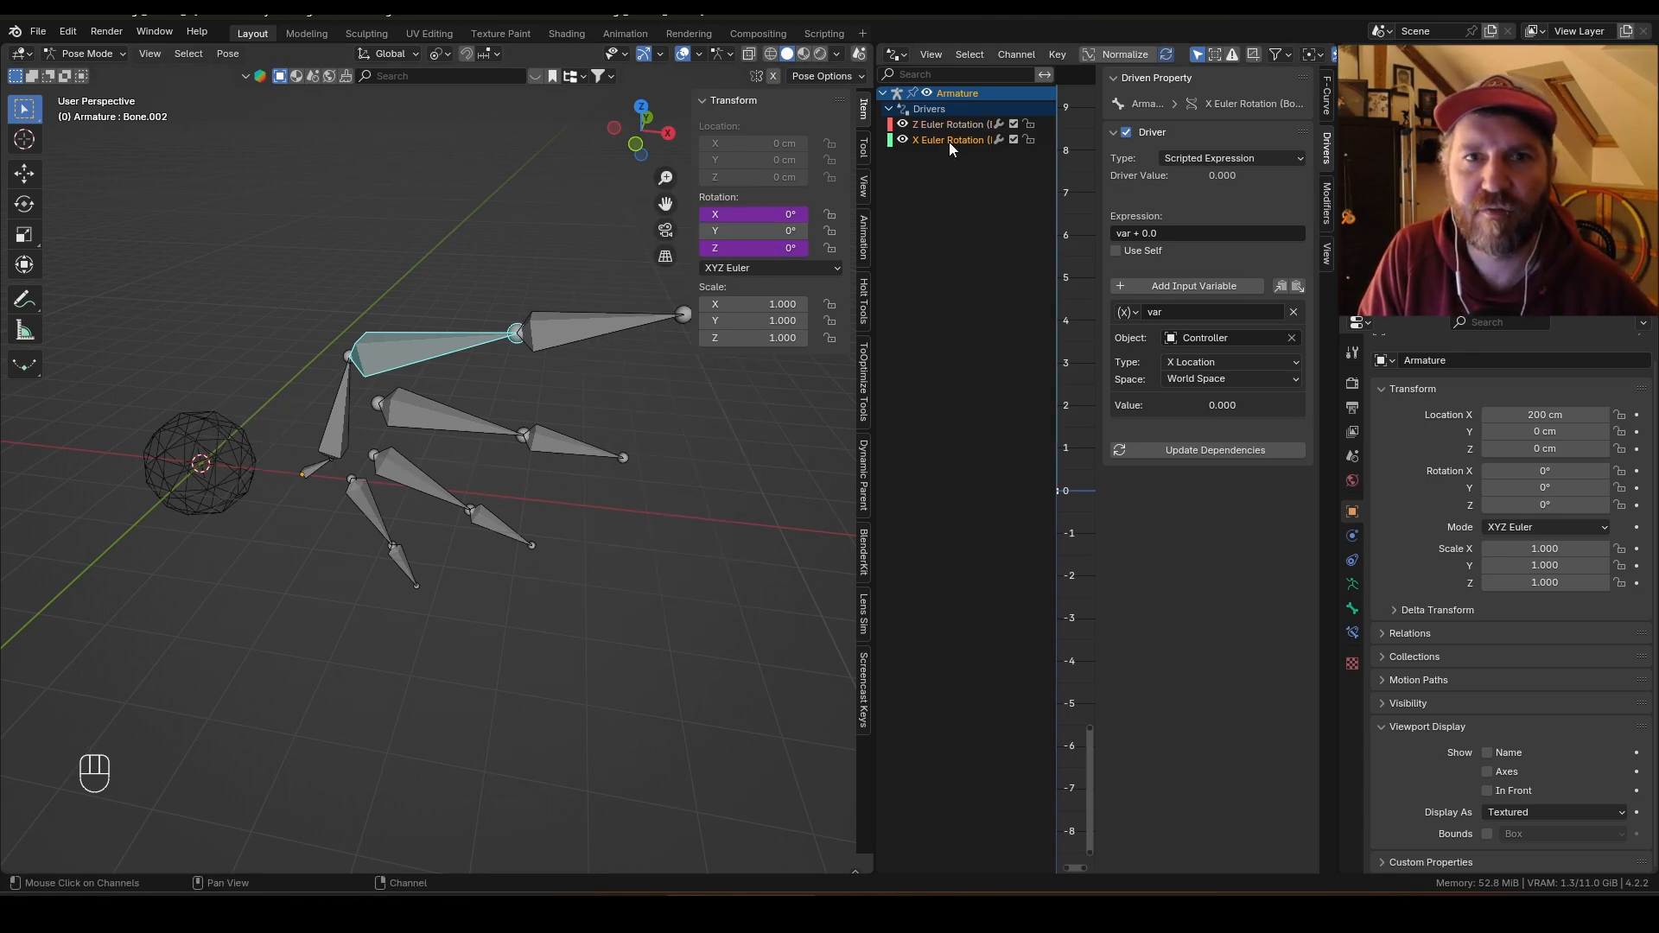
click(1221, 361)
Step: Move the Controller along X to test the new X rotation driver, then cancel the move
key(ctrl+Tab)
key(g)
key(x)
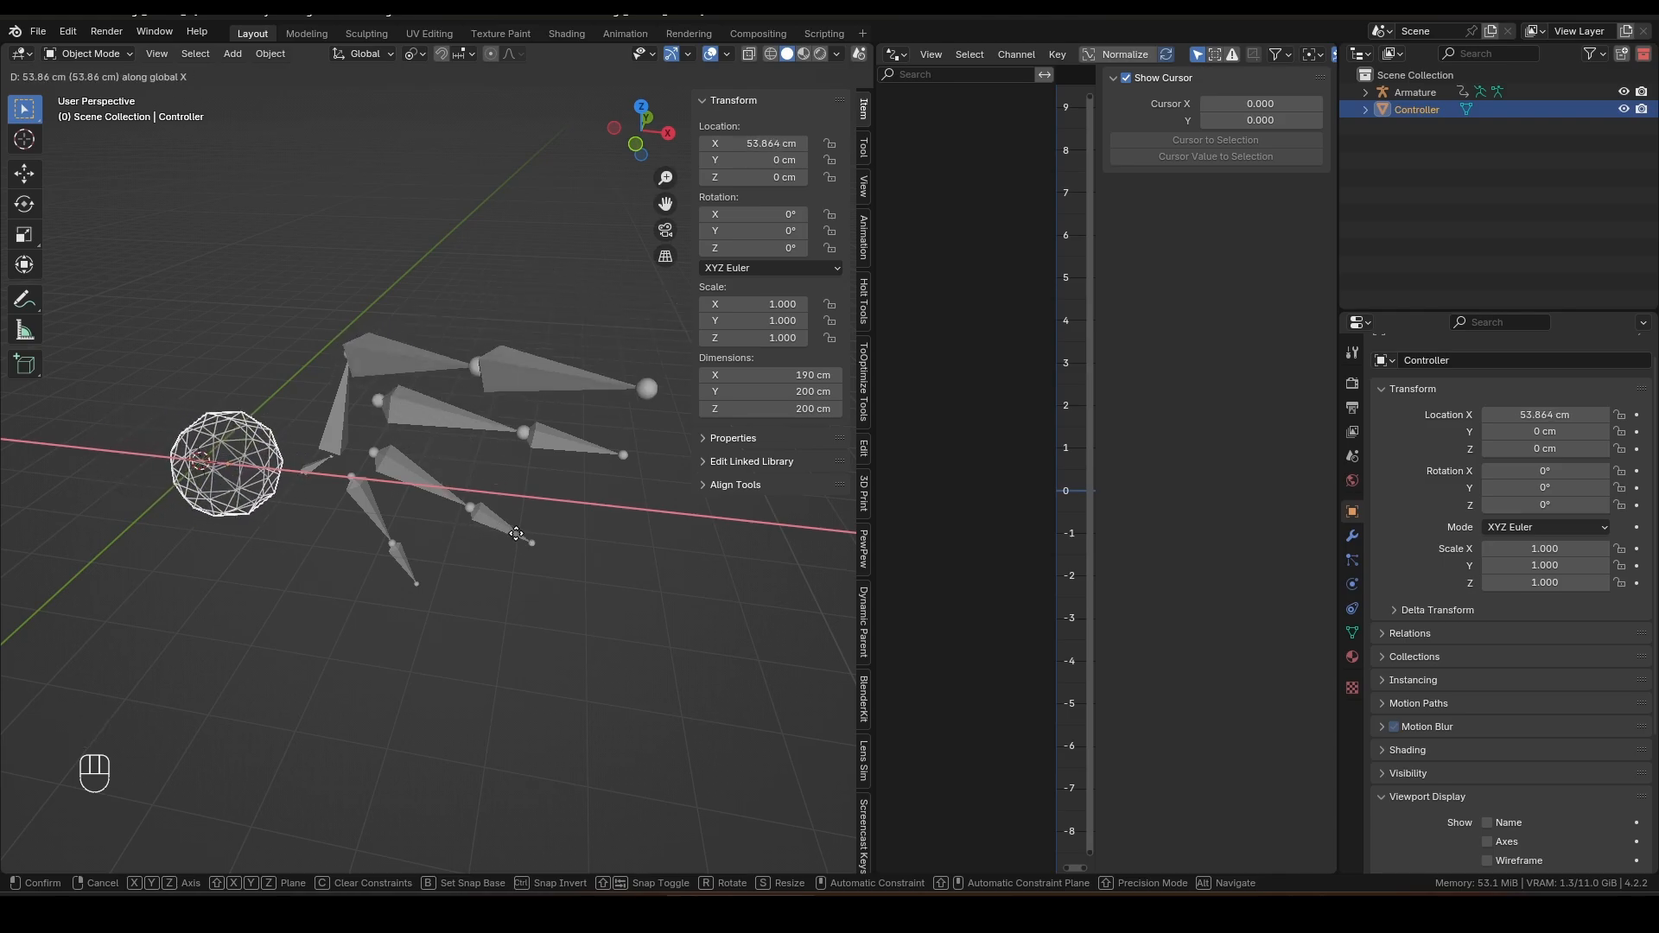
key(Escape)
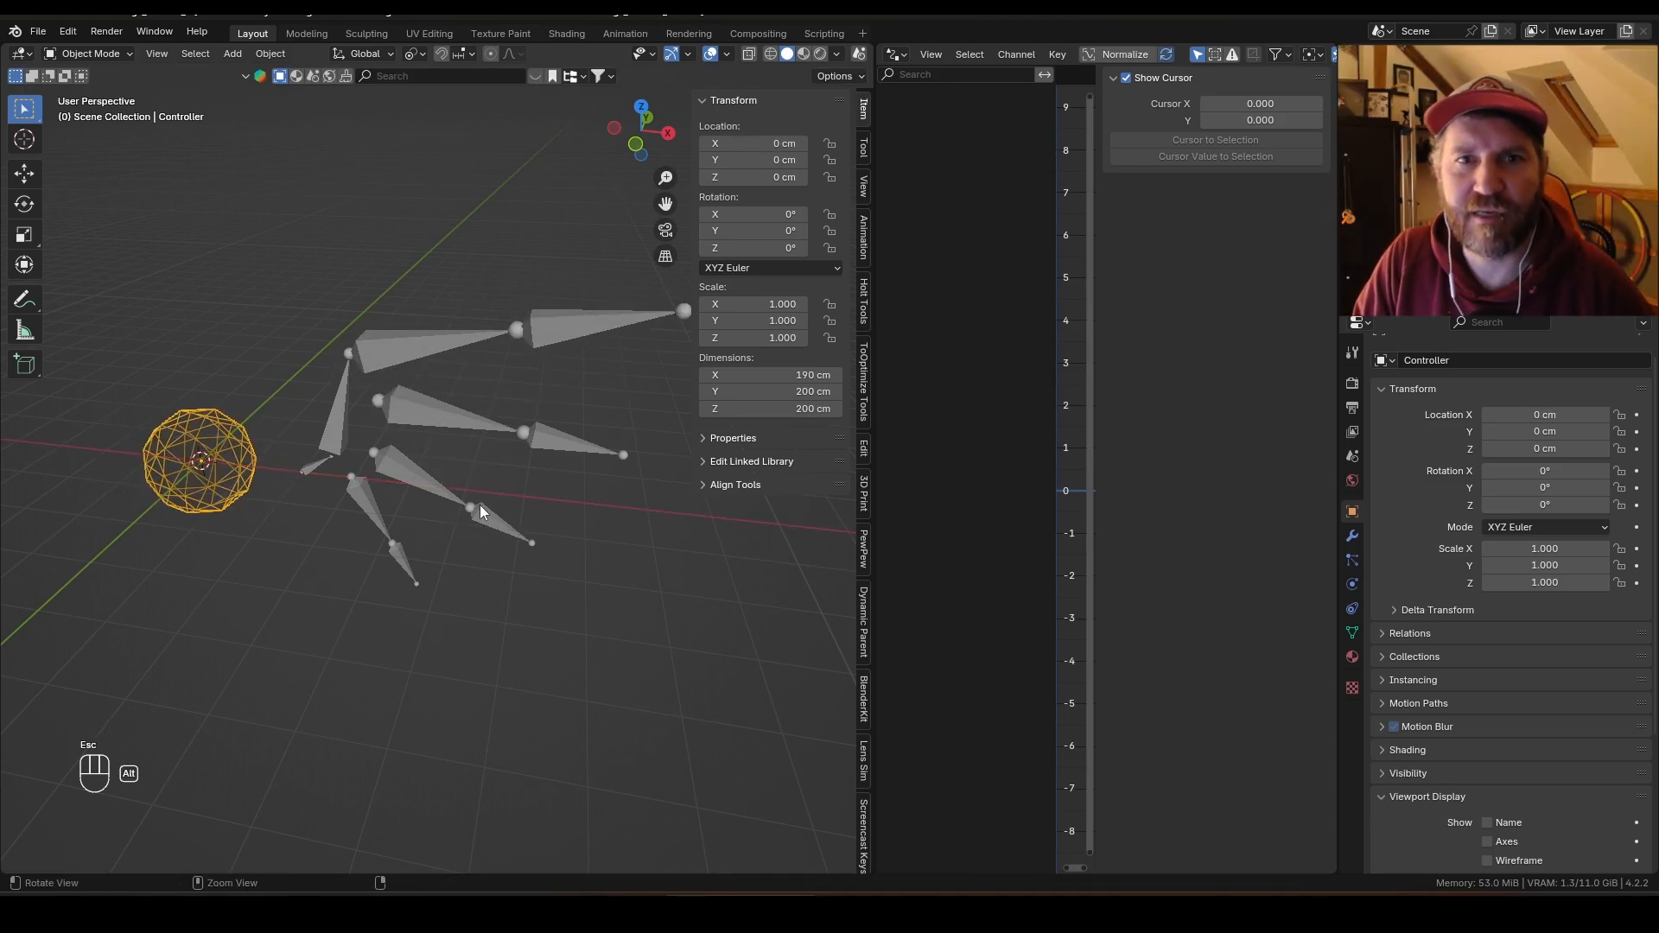
Step: Select all finger bones with the top finger's base bone active and copy its X rotation driver to them
click(433, 349)
key(ctrl+Tab)
click(439, 360)
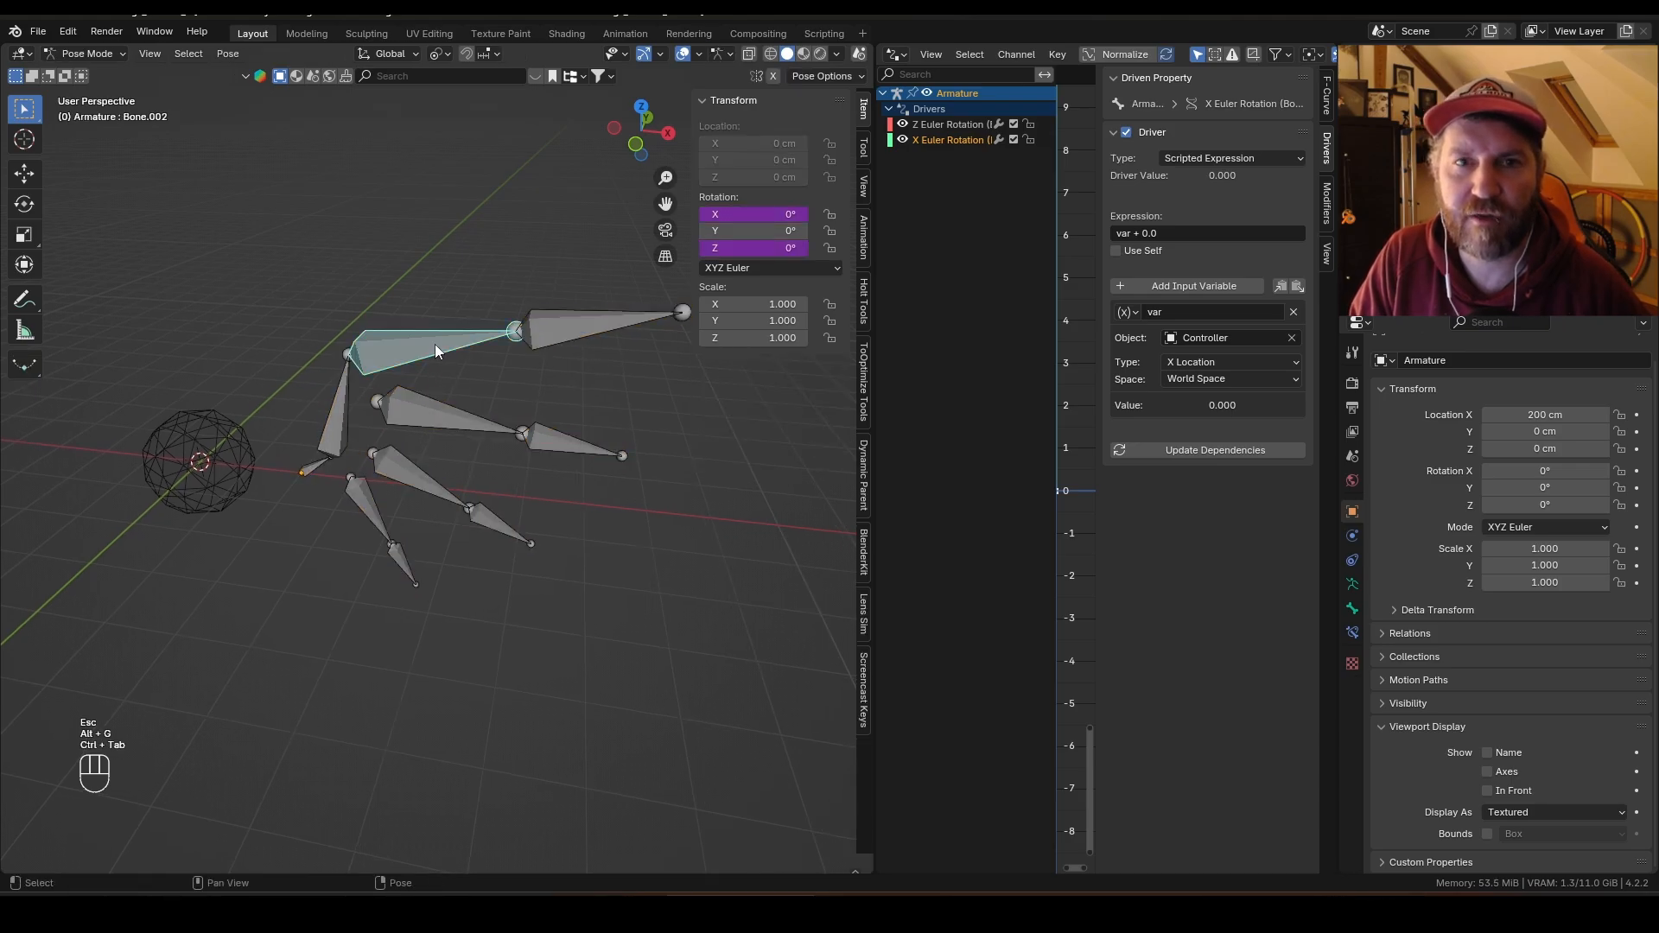
shift+click(433, 420)
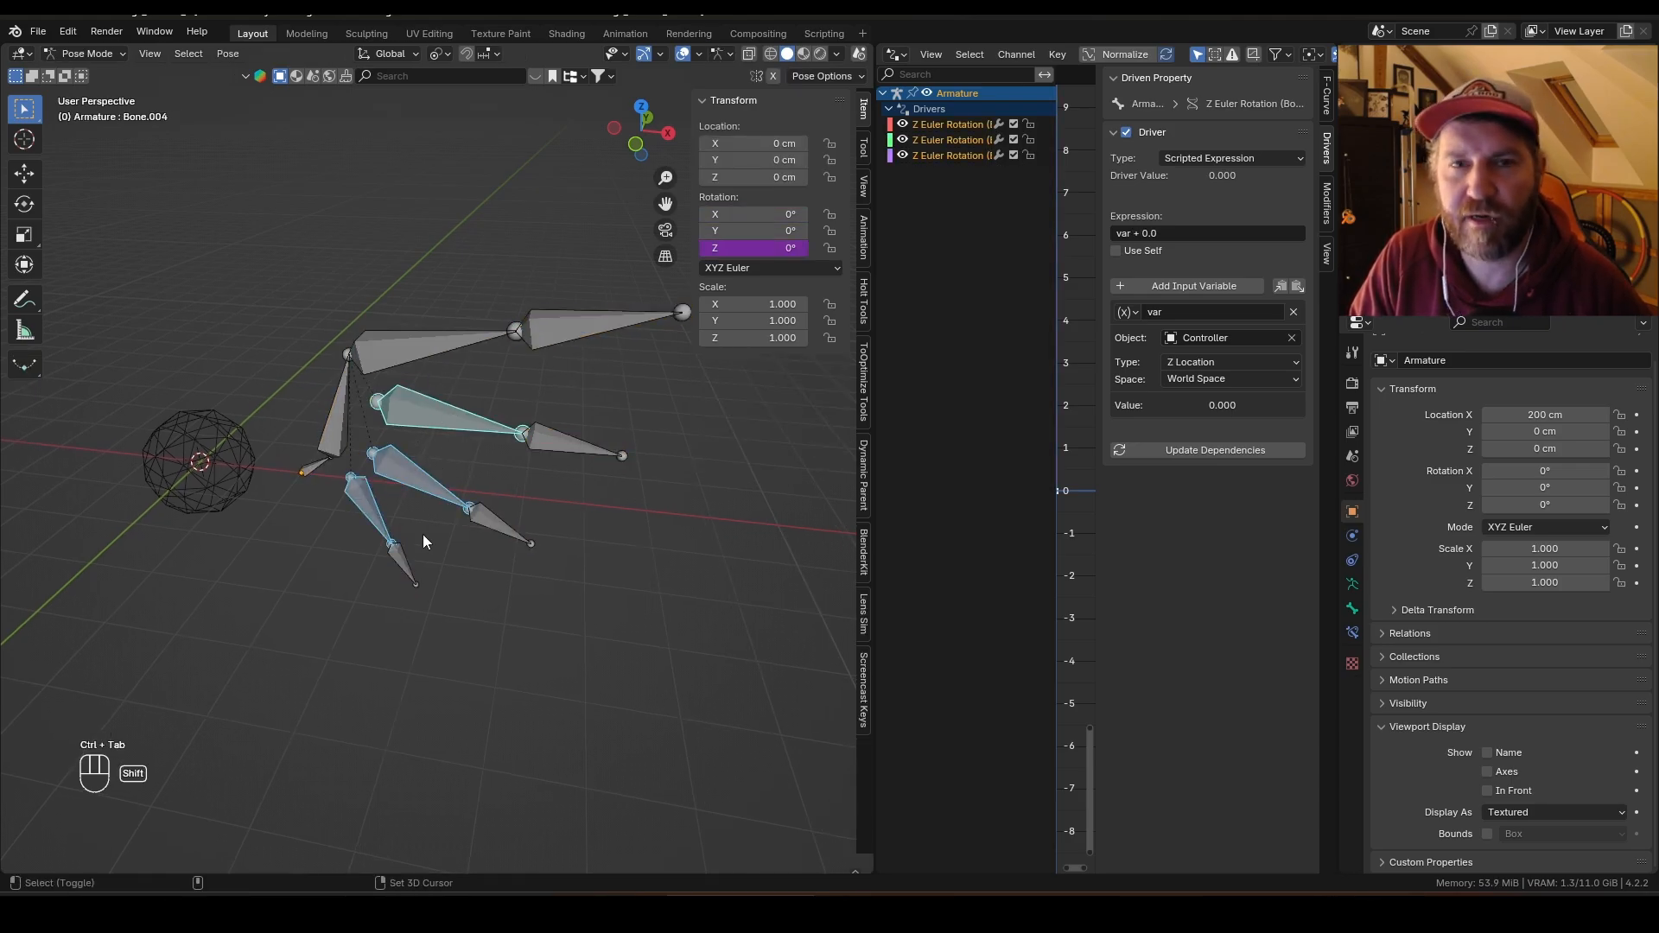
shift+click(439, 546)
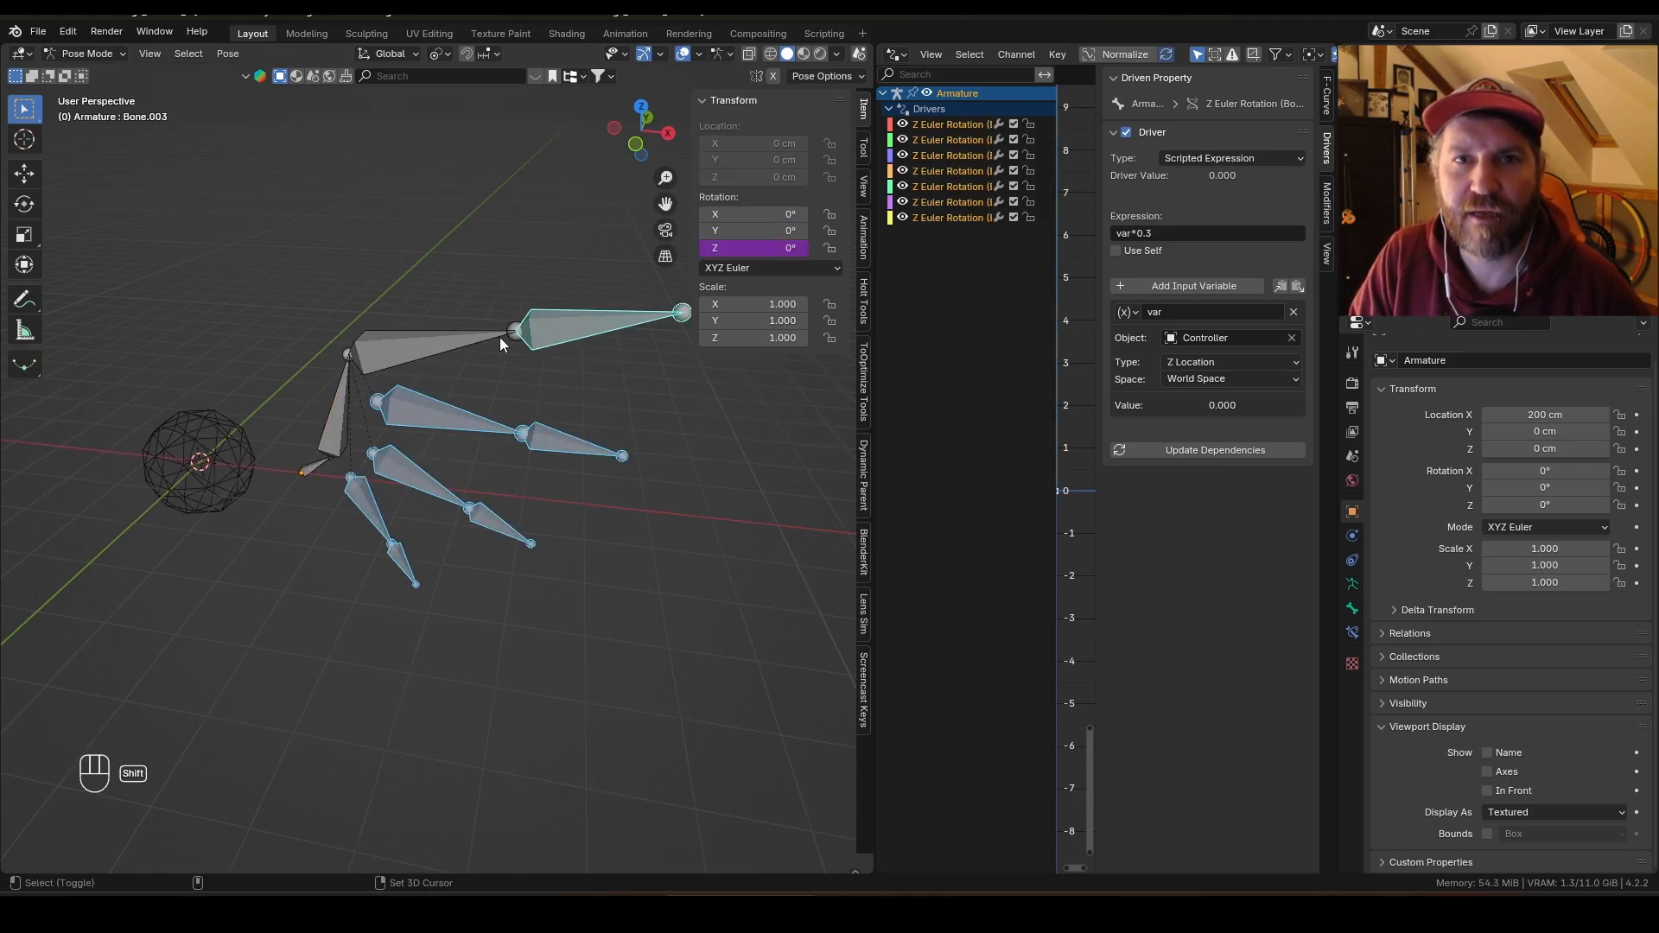
right_click(747, 213)
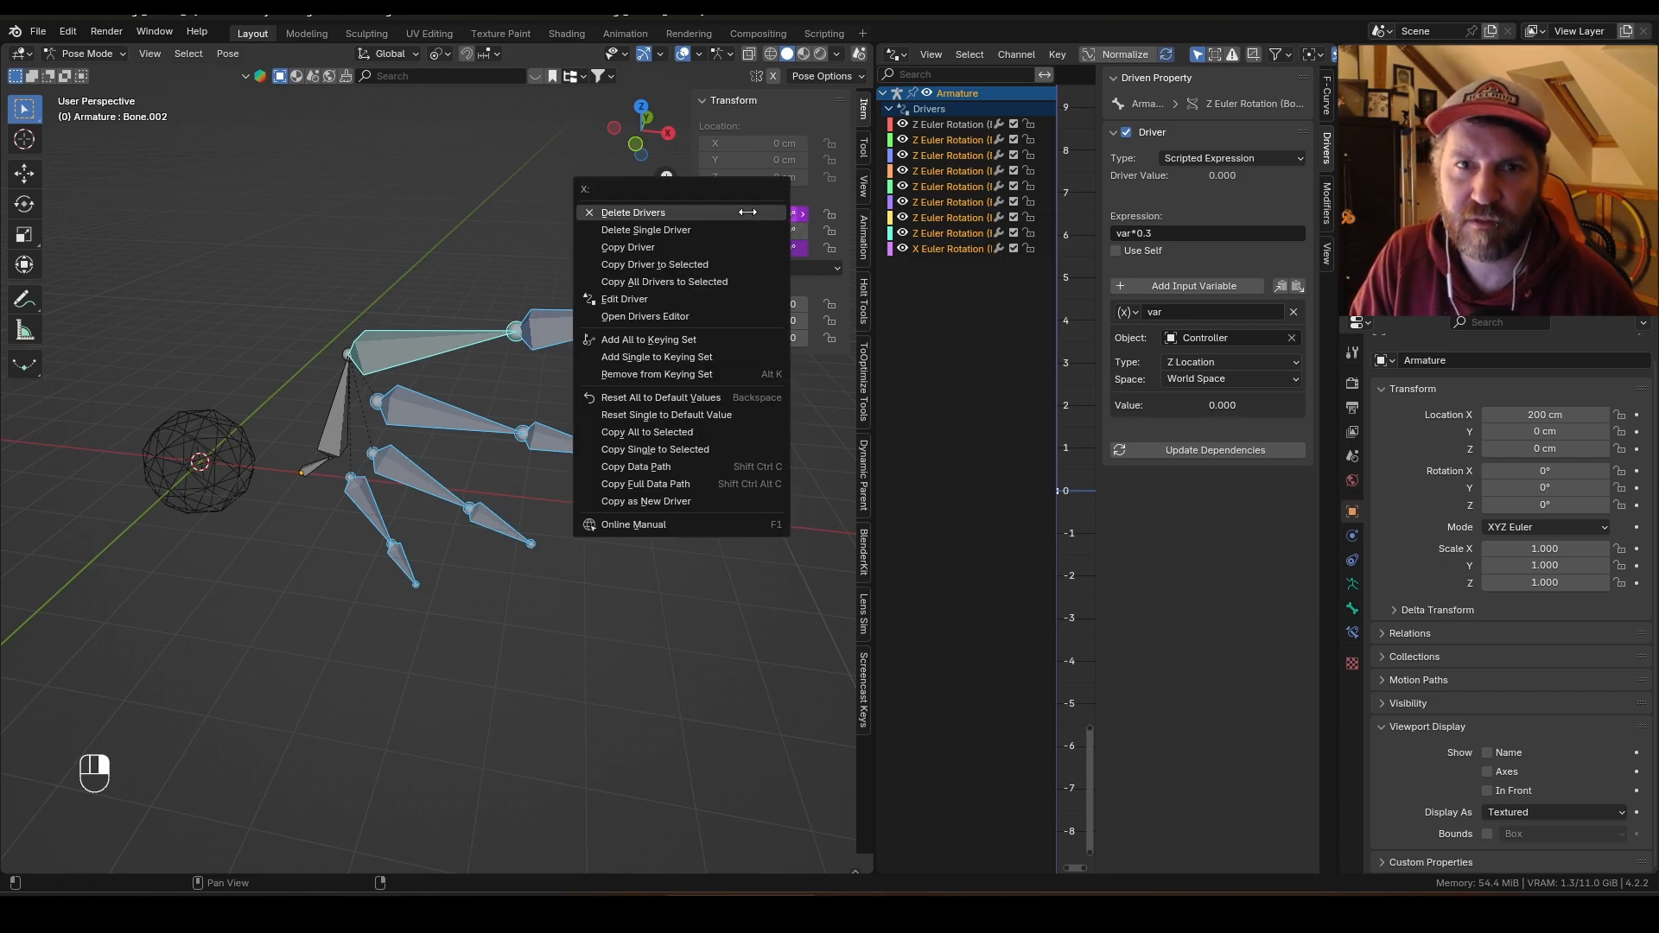
click(726, 263)
Step: Move the Controller along X, along Z and freely to test the combined drivers, cancelling each move
key(ctrl+Tab)
click(298, 486)
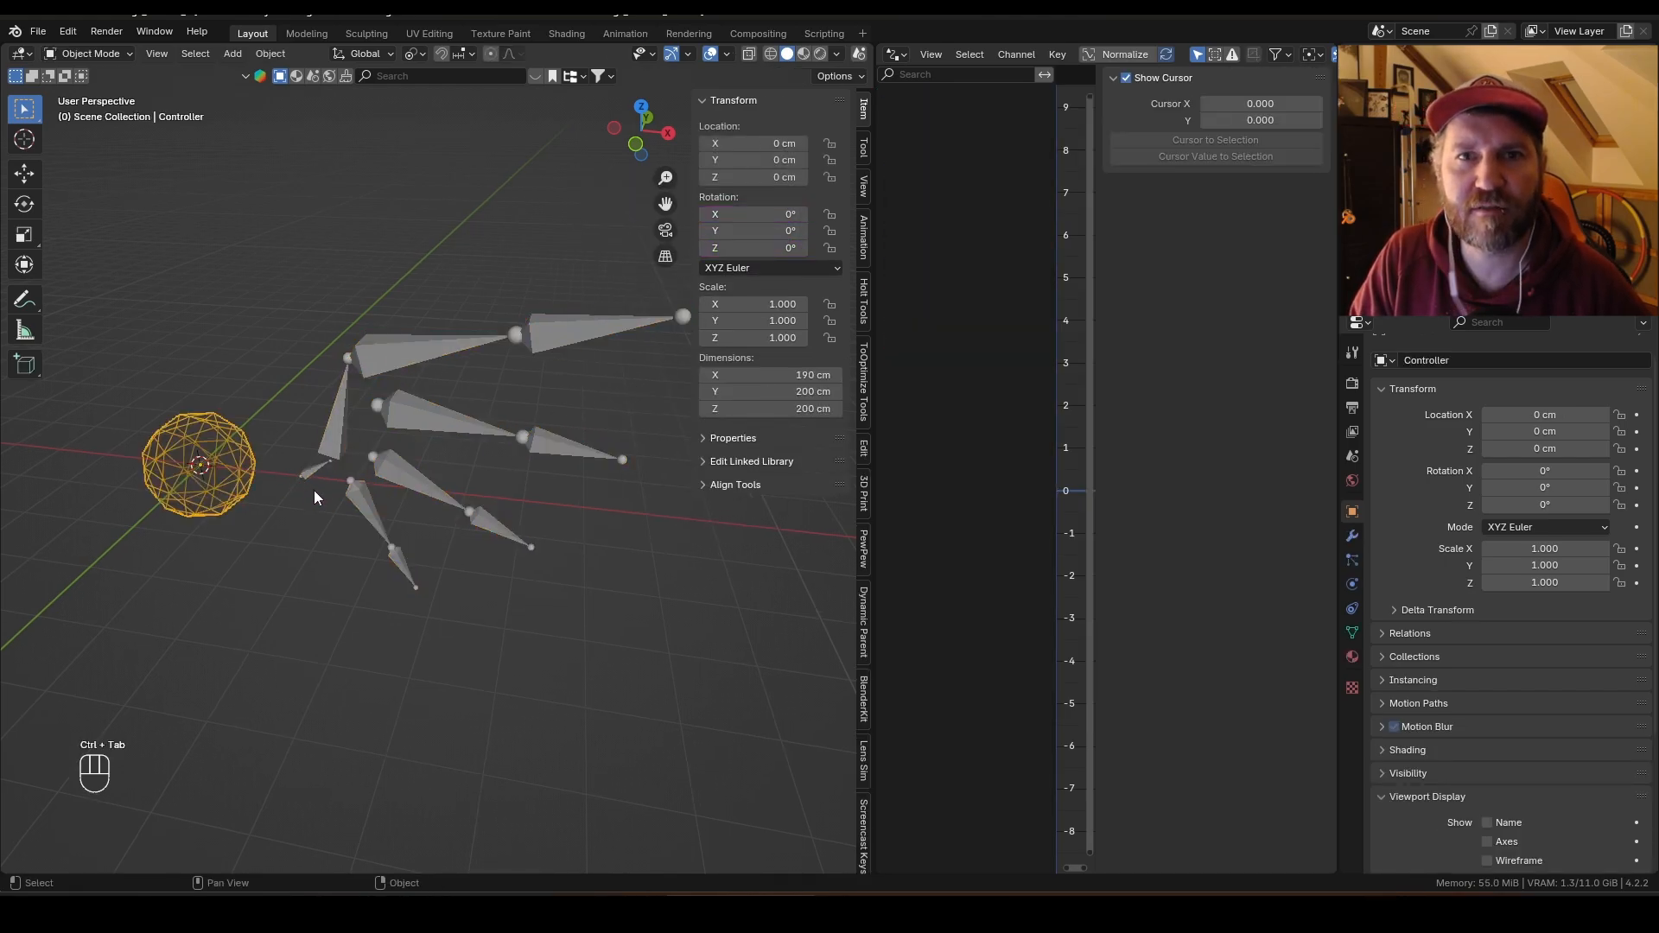
key(g)
key(x)
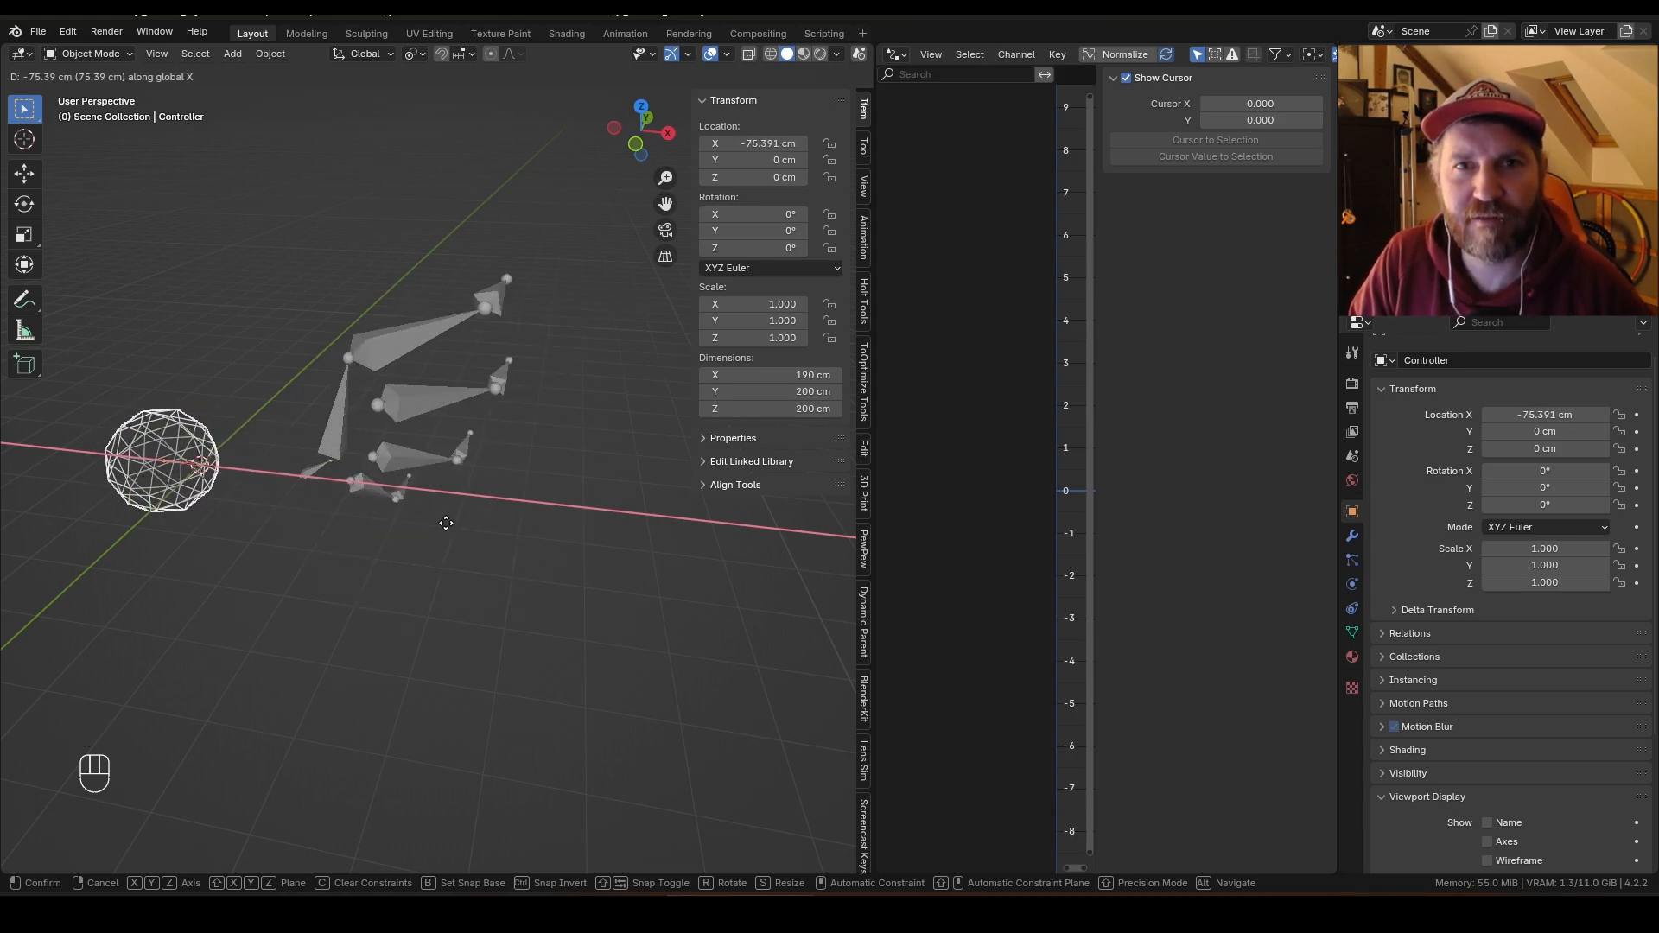
key(Escape)
key(g)
key(z)
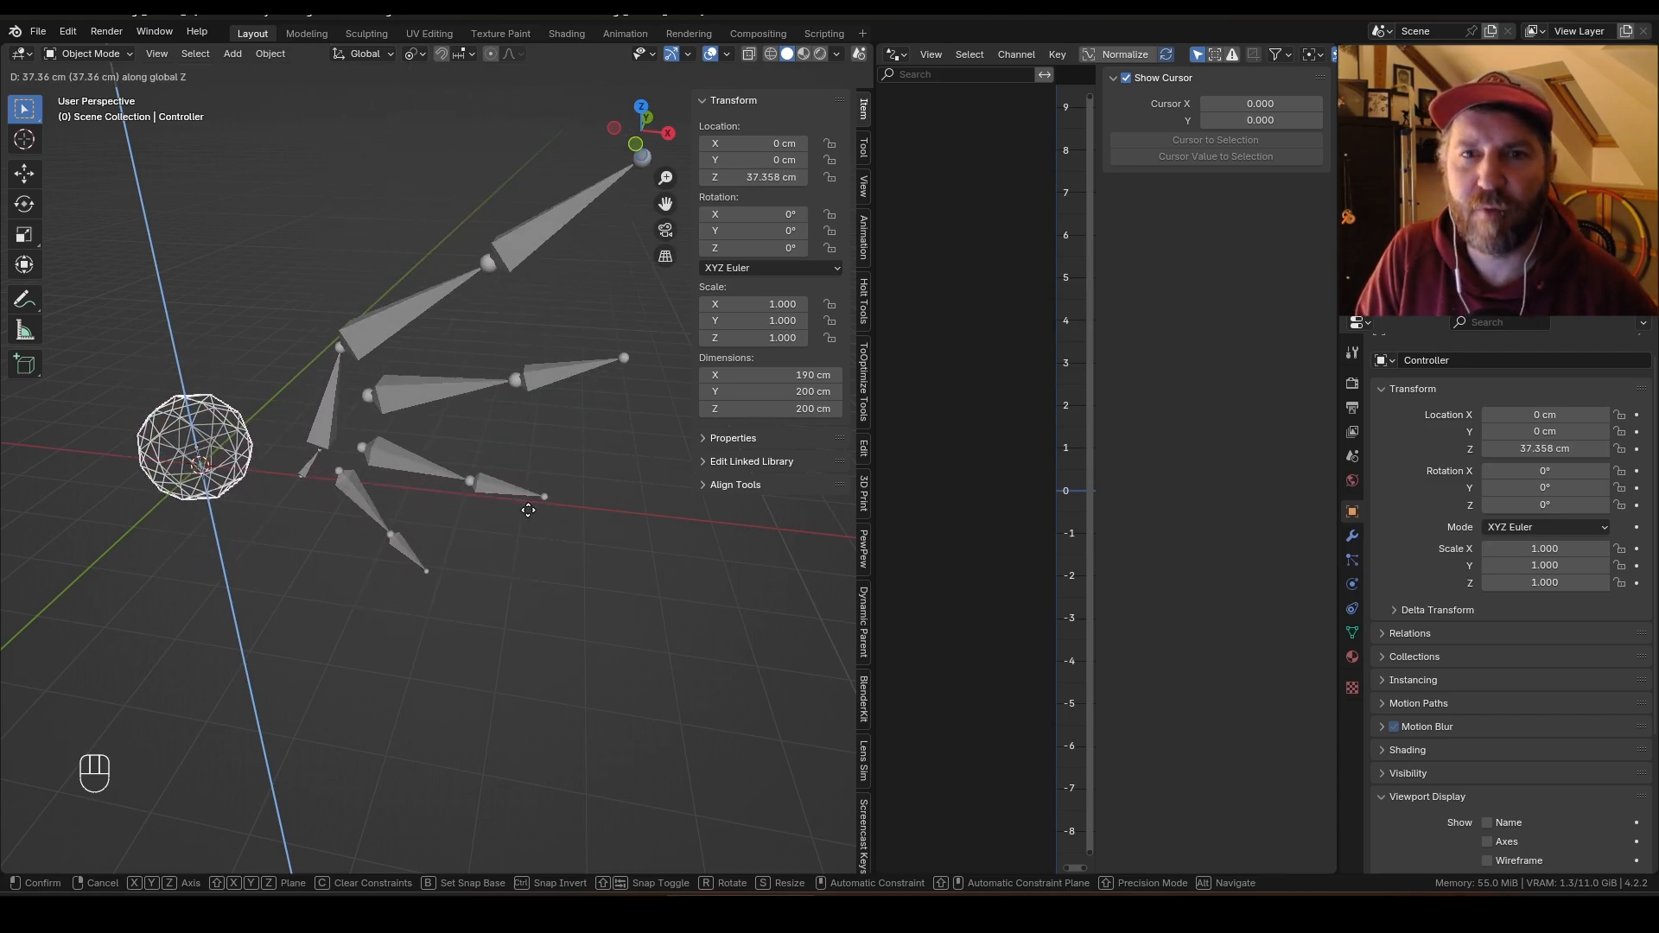
key(Escape)
key(g)
key(g)
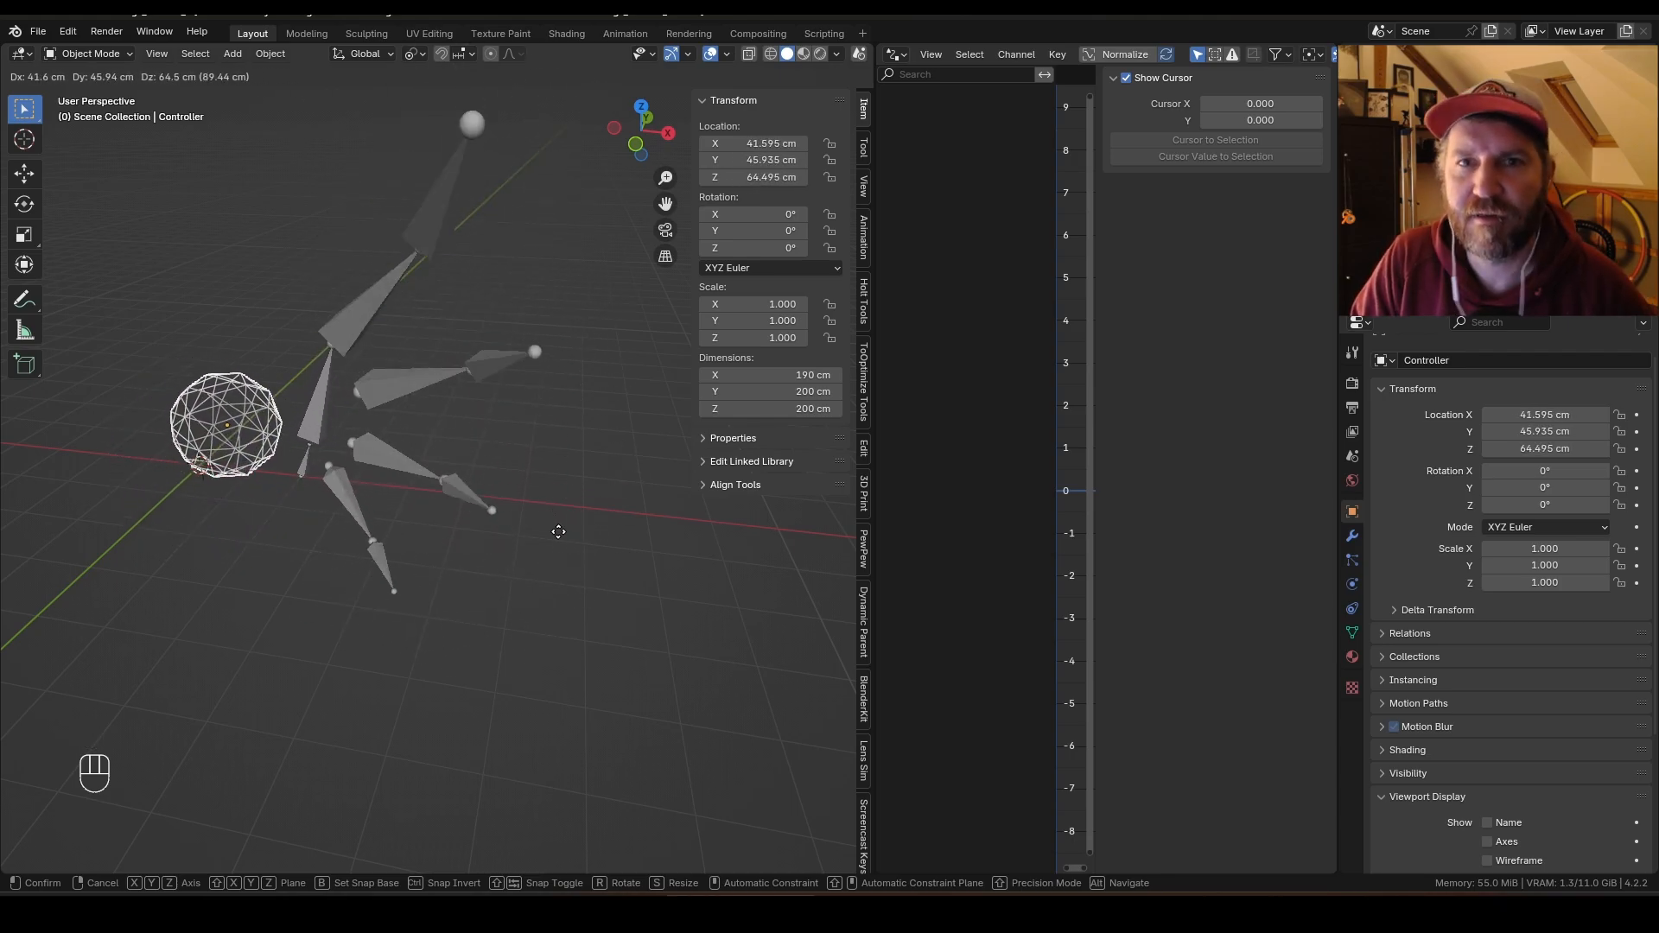
key(Escape)
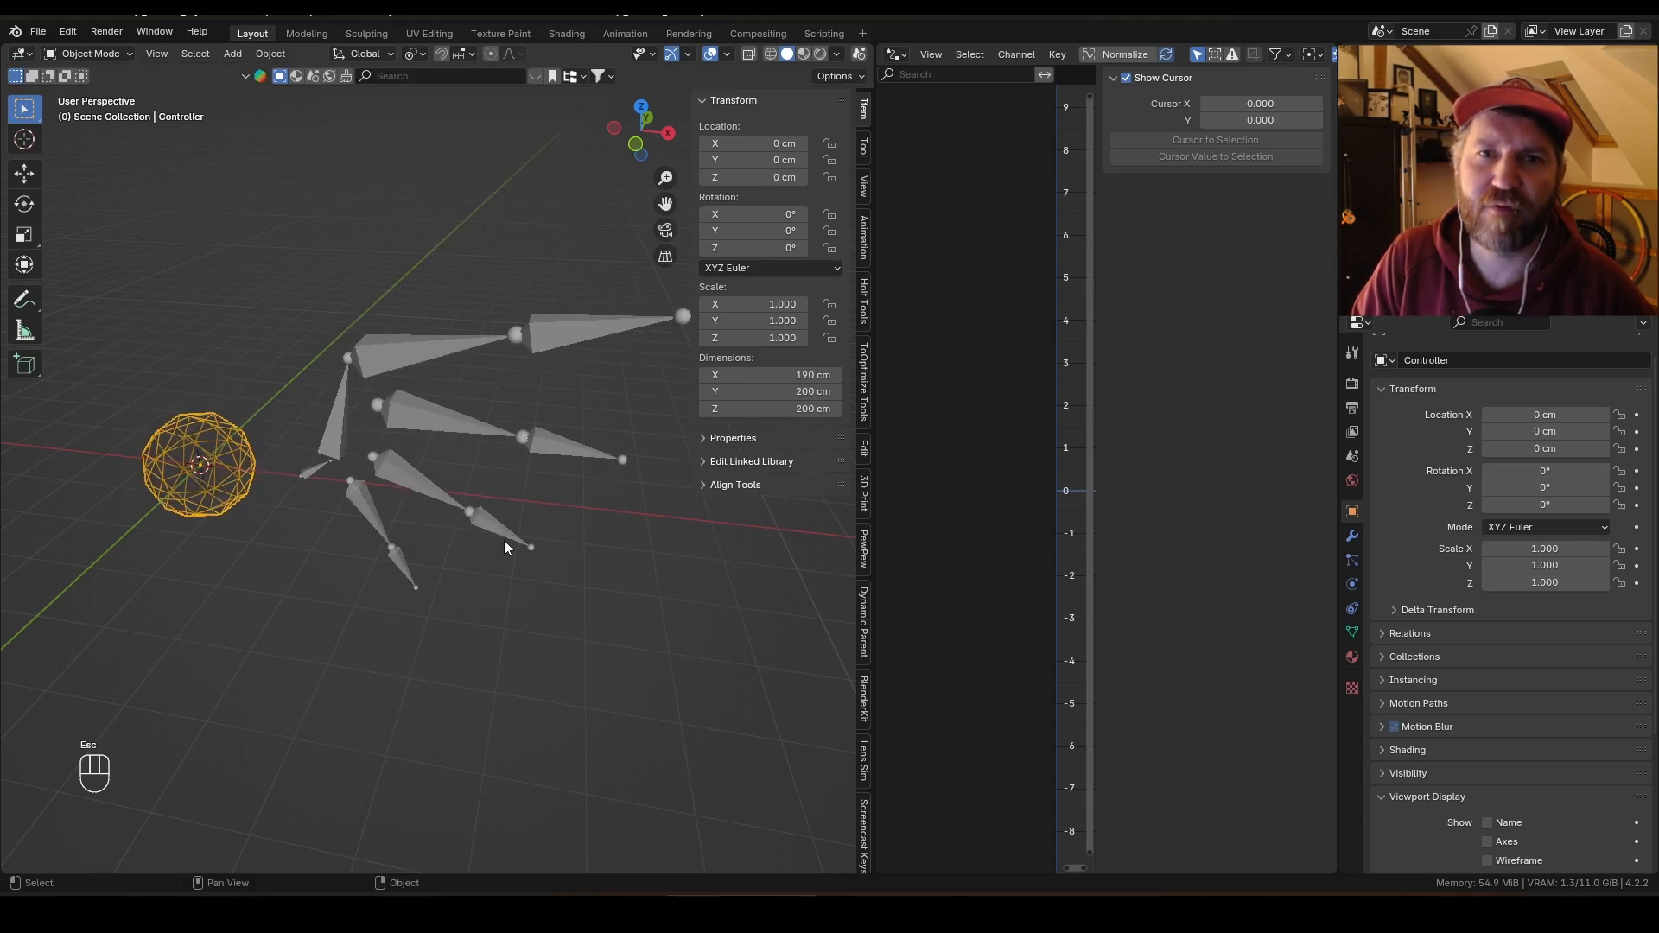
Step: Add a driver to the root bone's Y rotation, driven by the Controller's Y Location
click(318, 468)
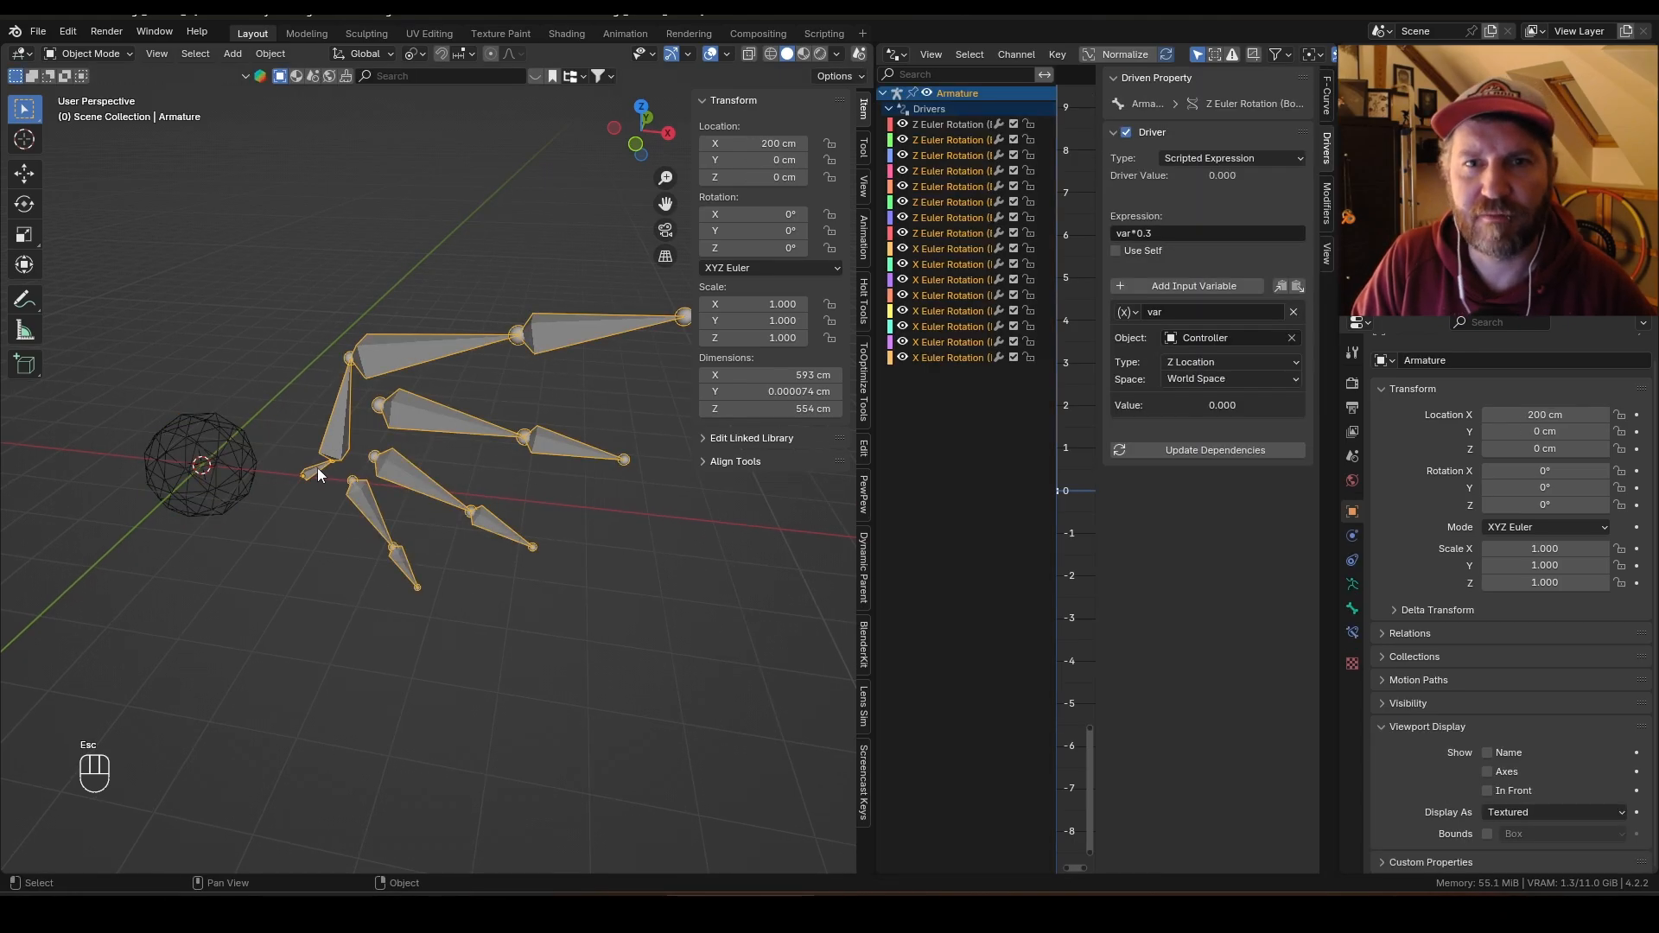
key(ctrl+Tab)
click(313, 471)
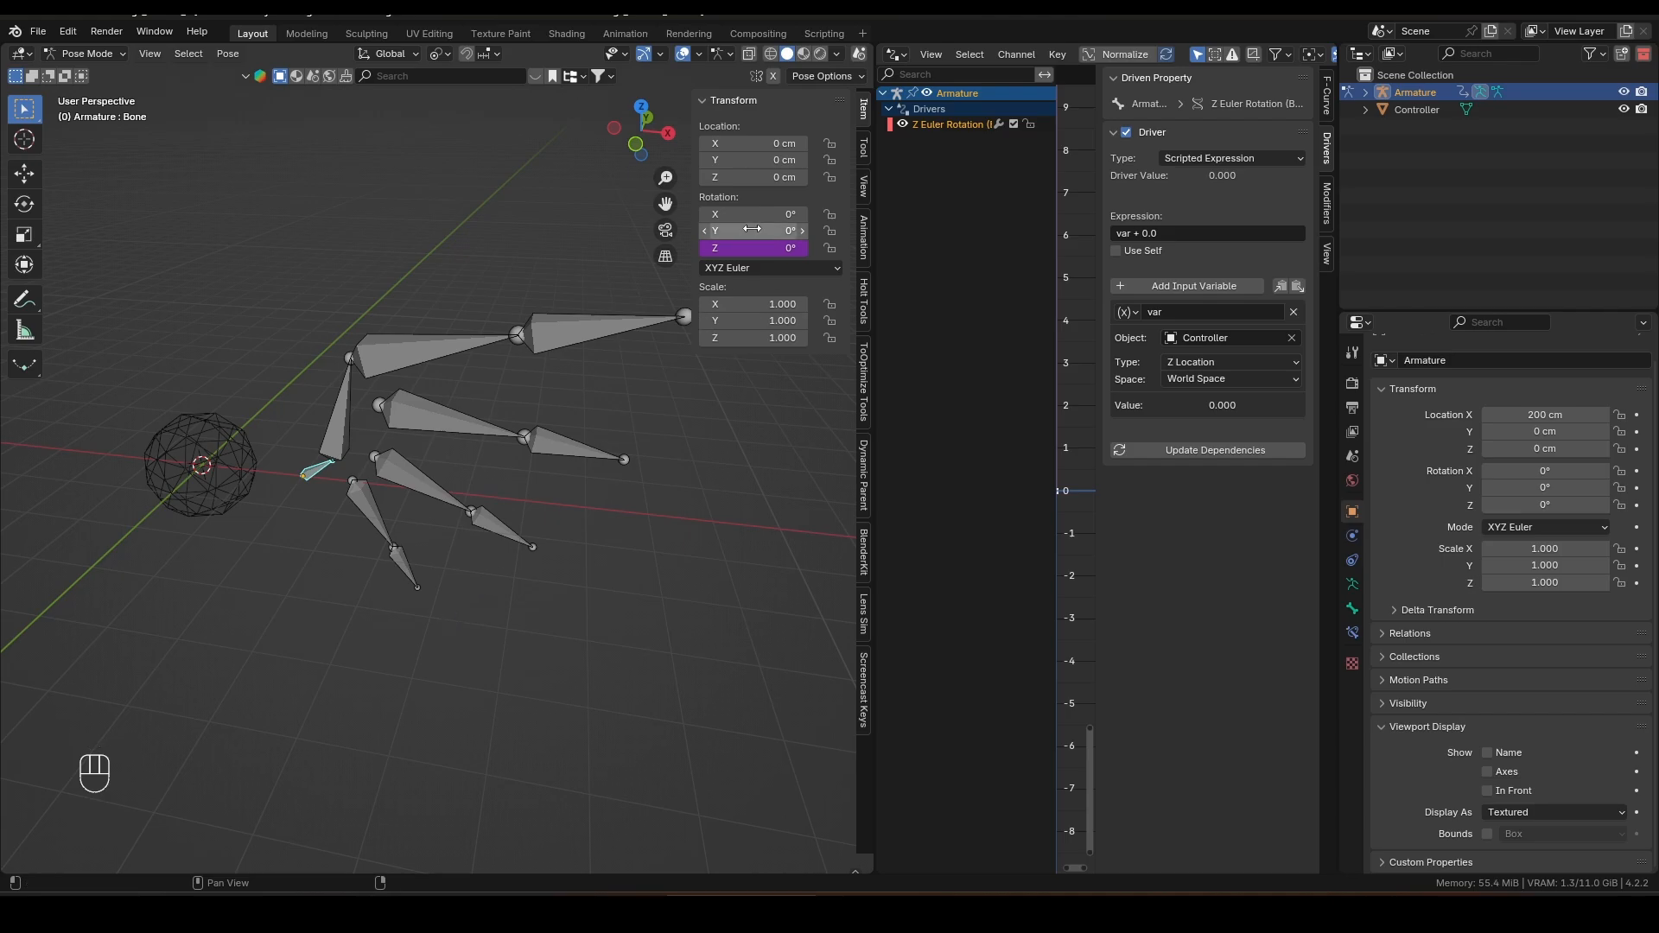
drag(752, 228, 752, 233)
key(ctrl+z)
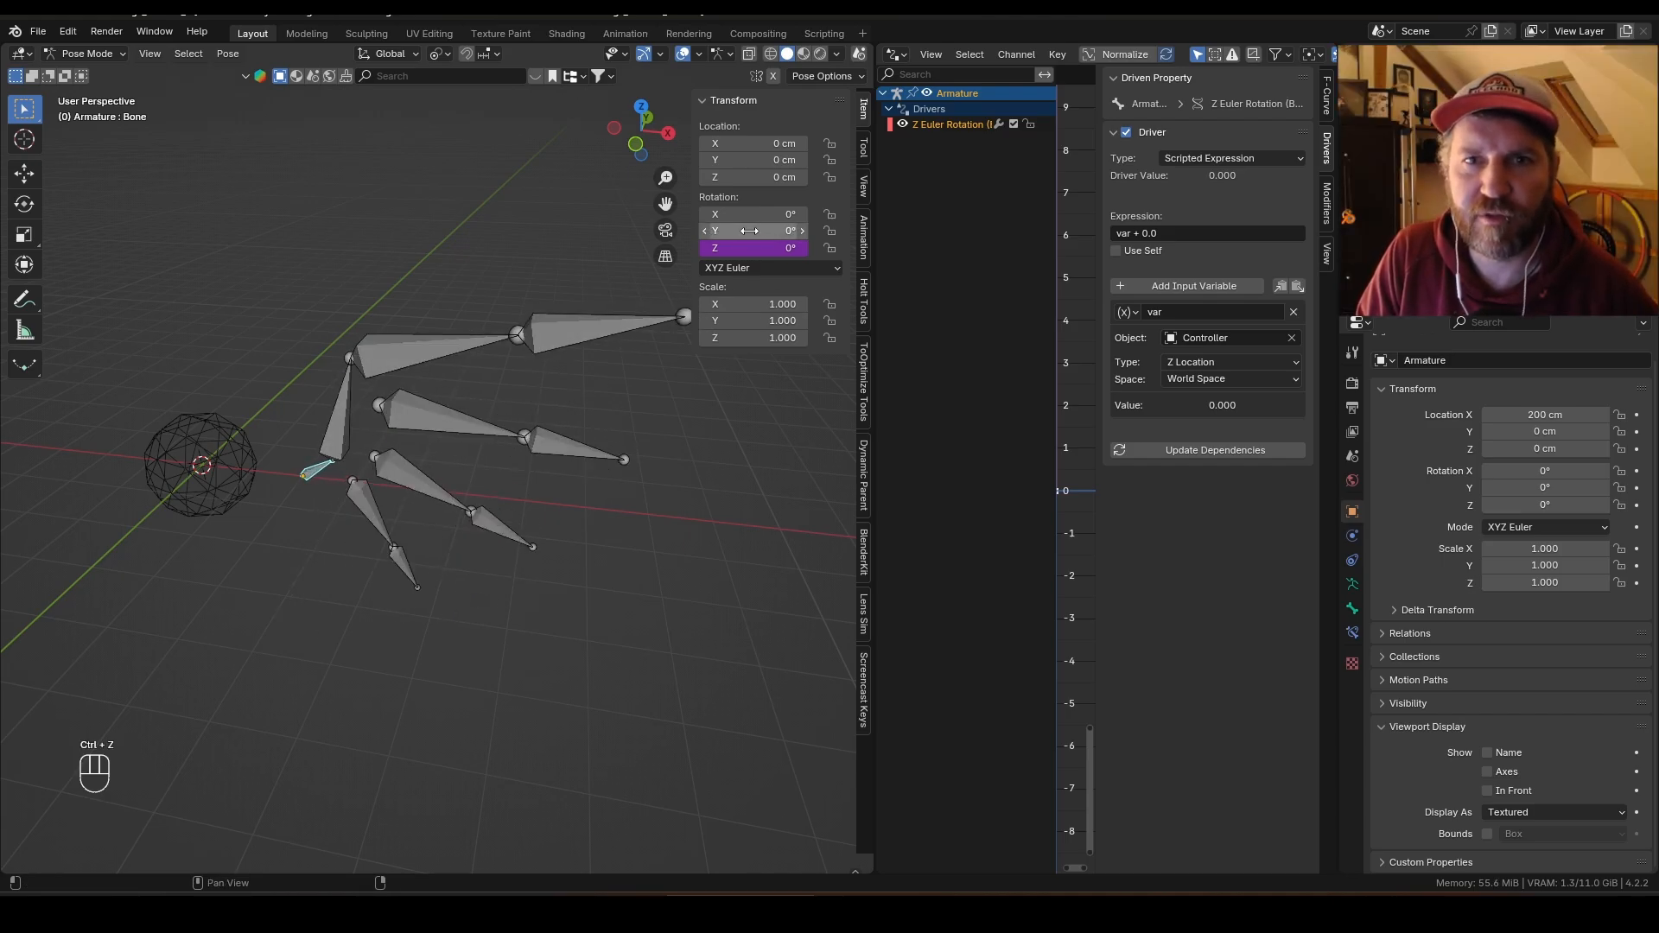
right_click(749, 231)
click(728, 270)
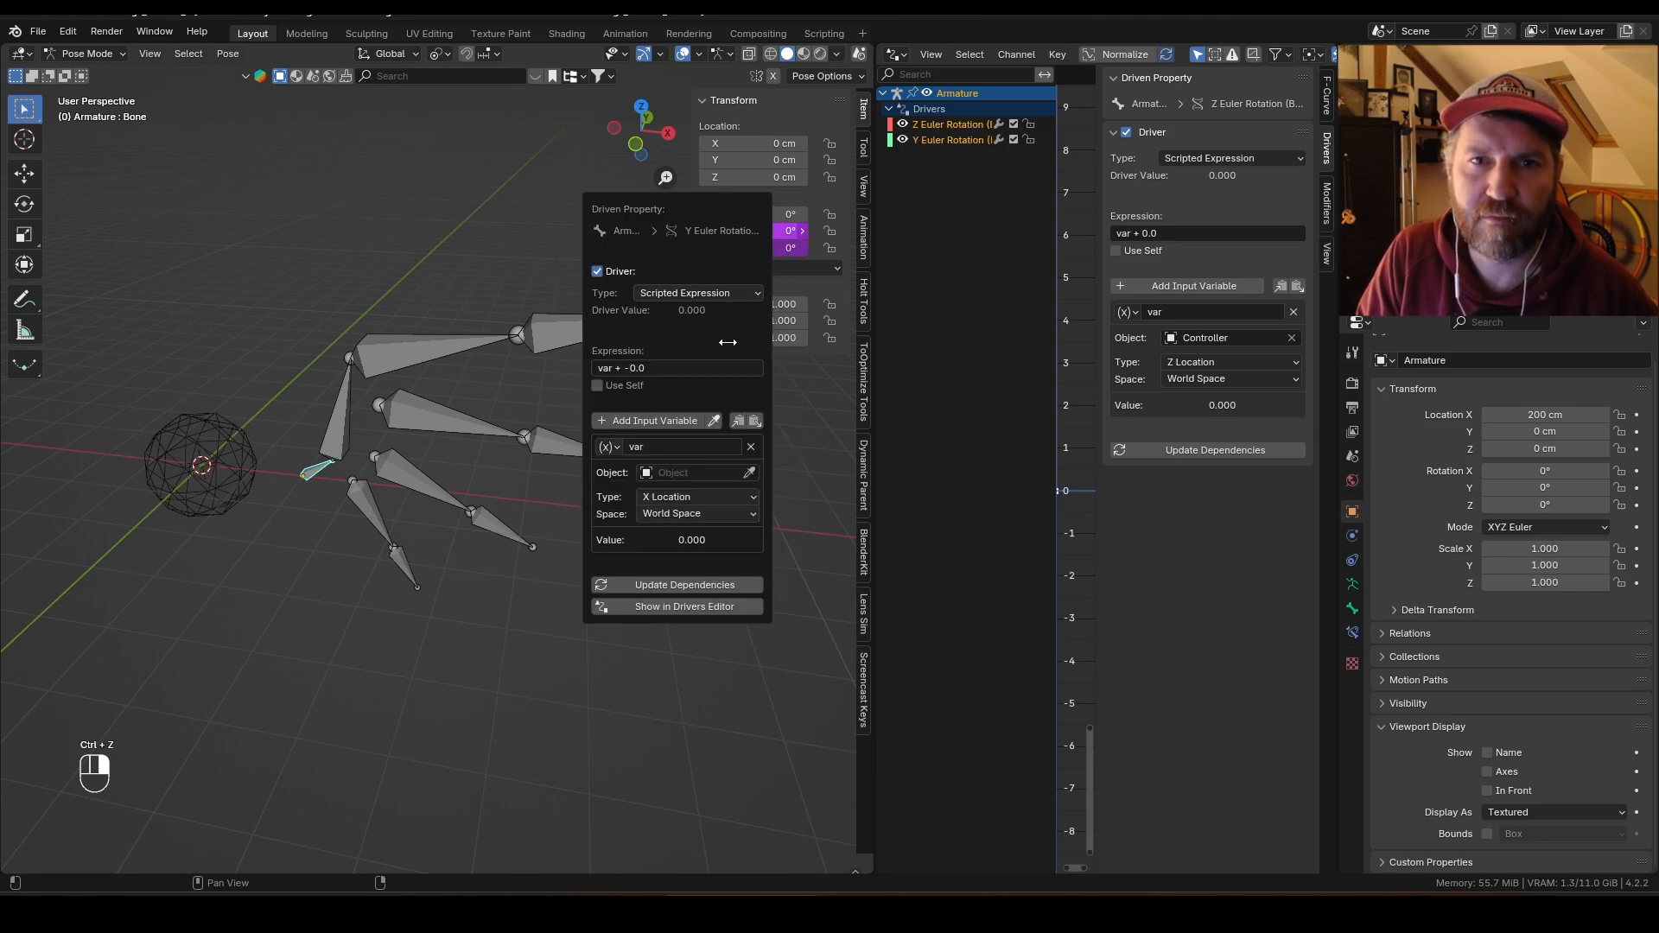
click(749, 472)
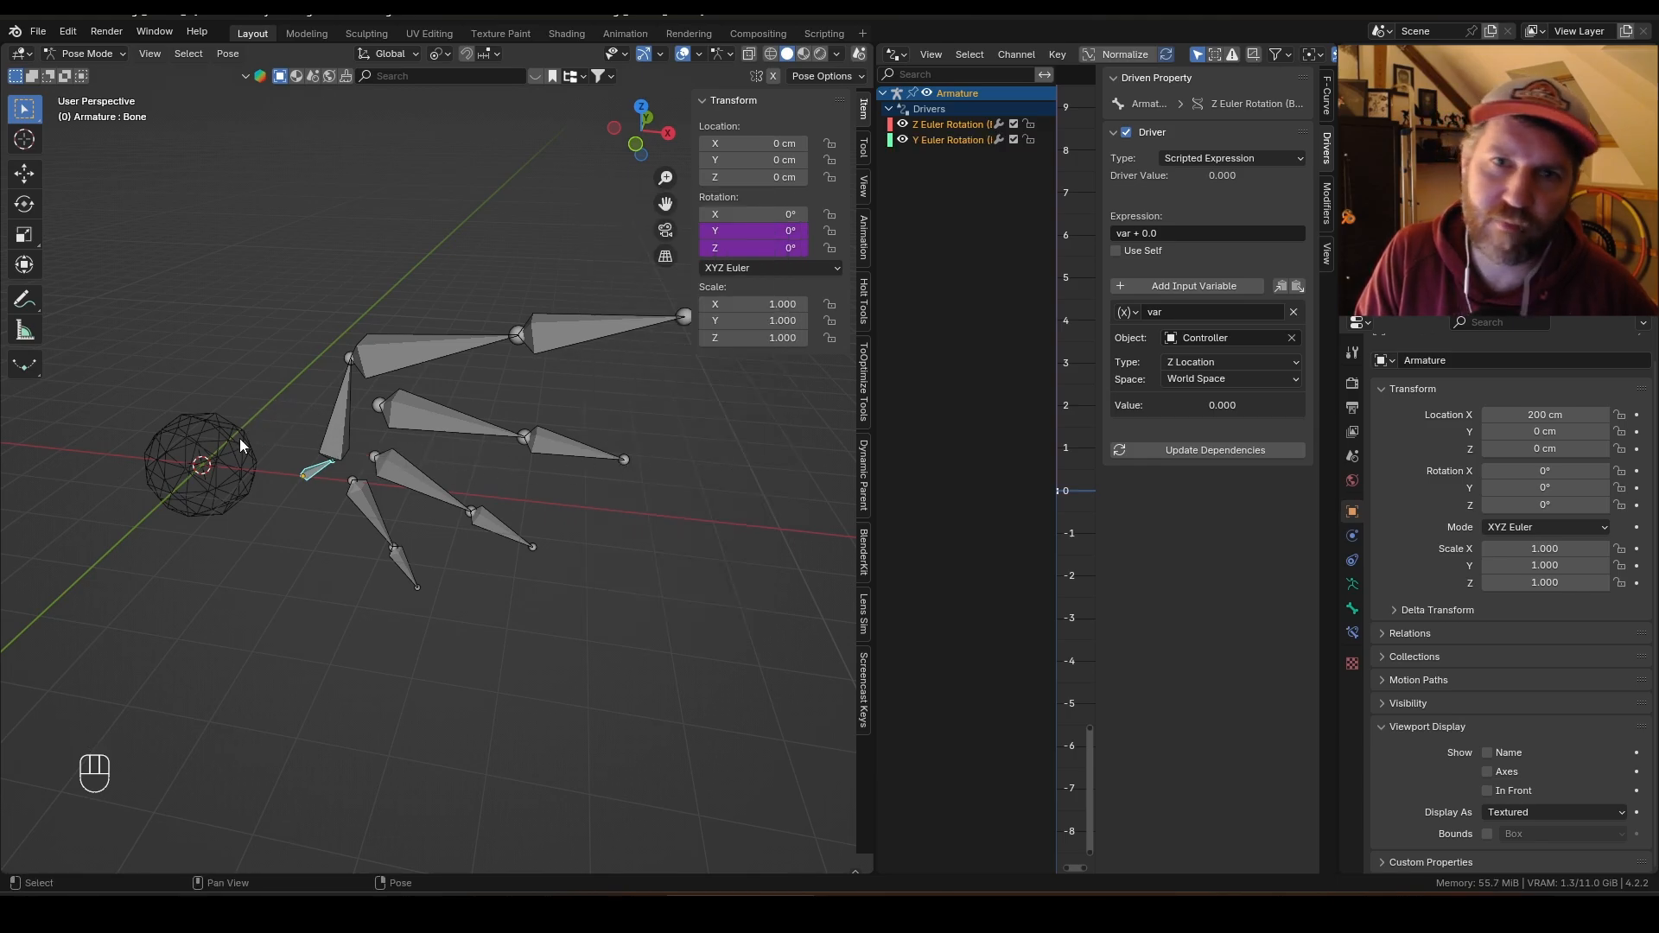
click(951, 142)
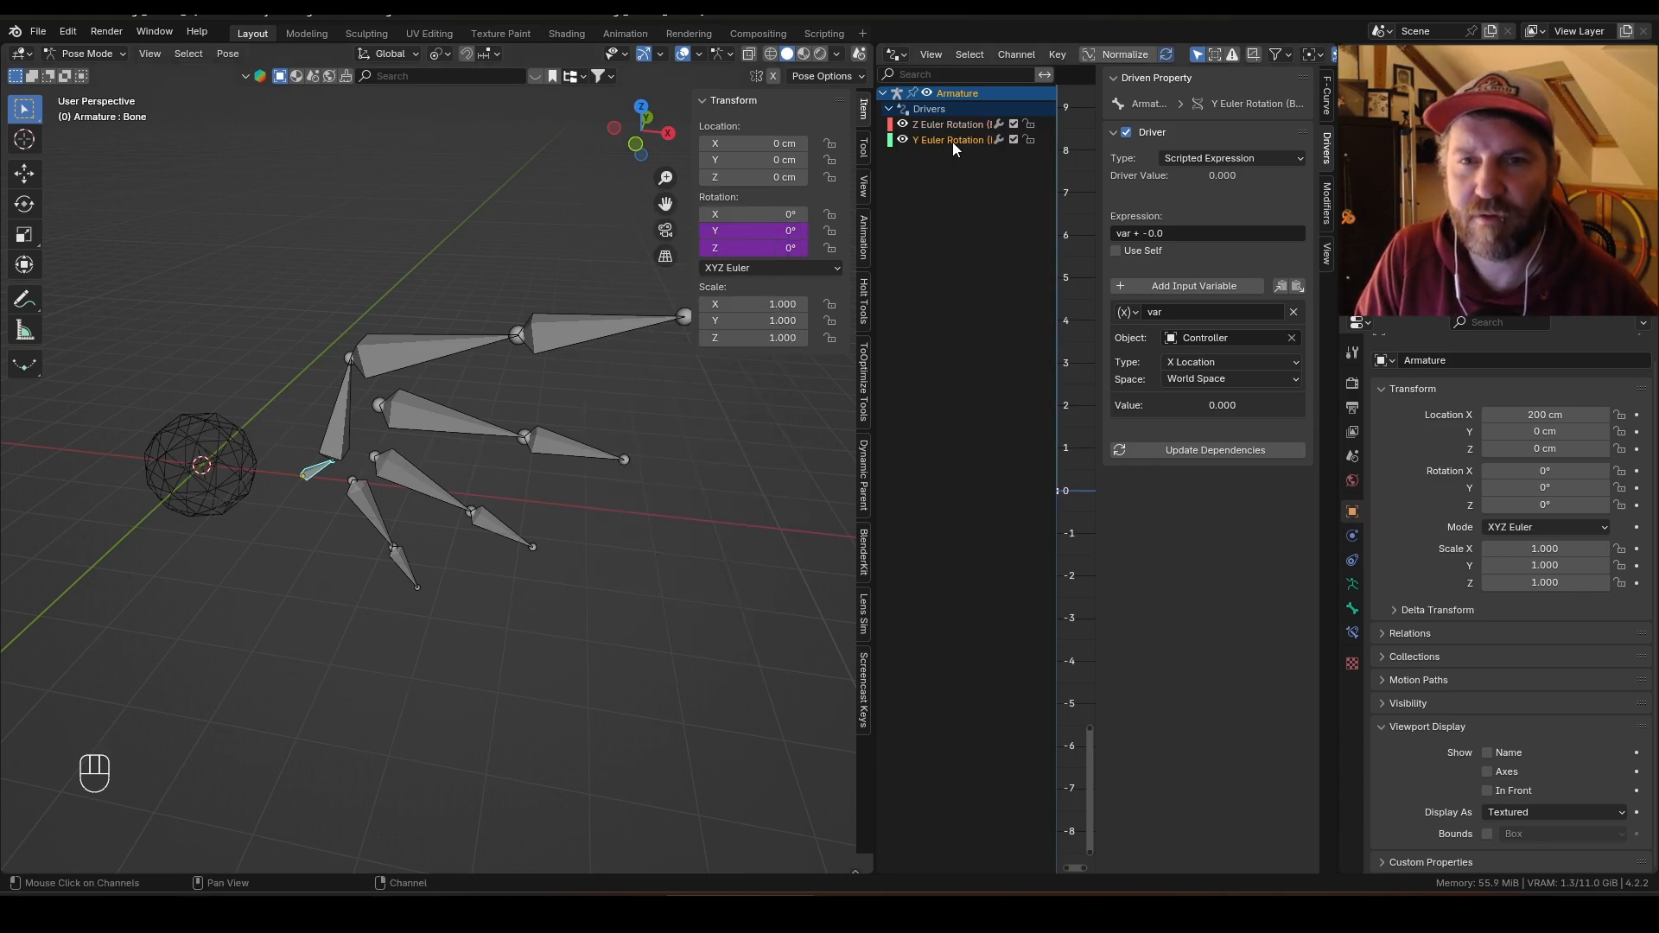
click(1252, 359)
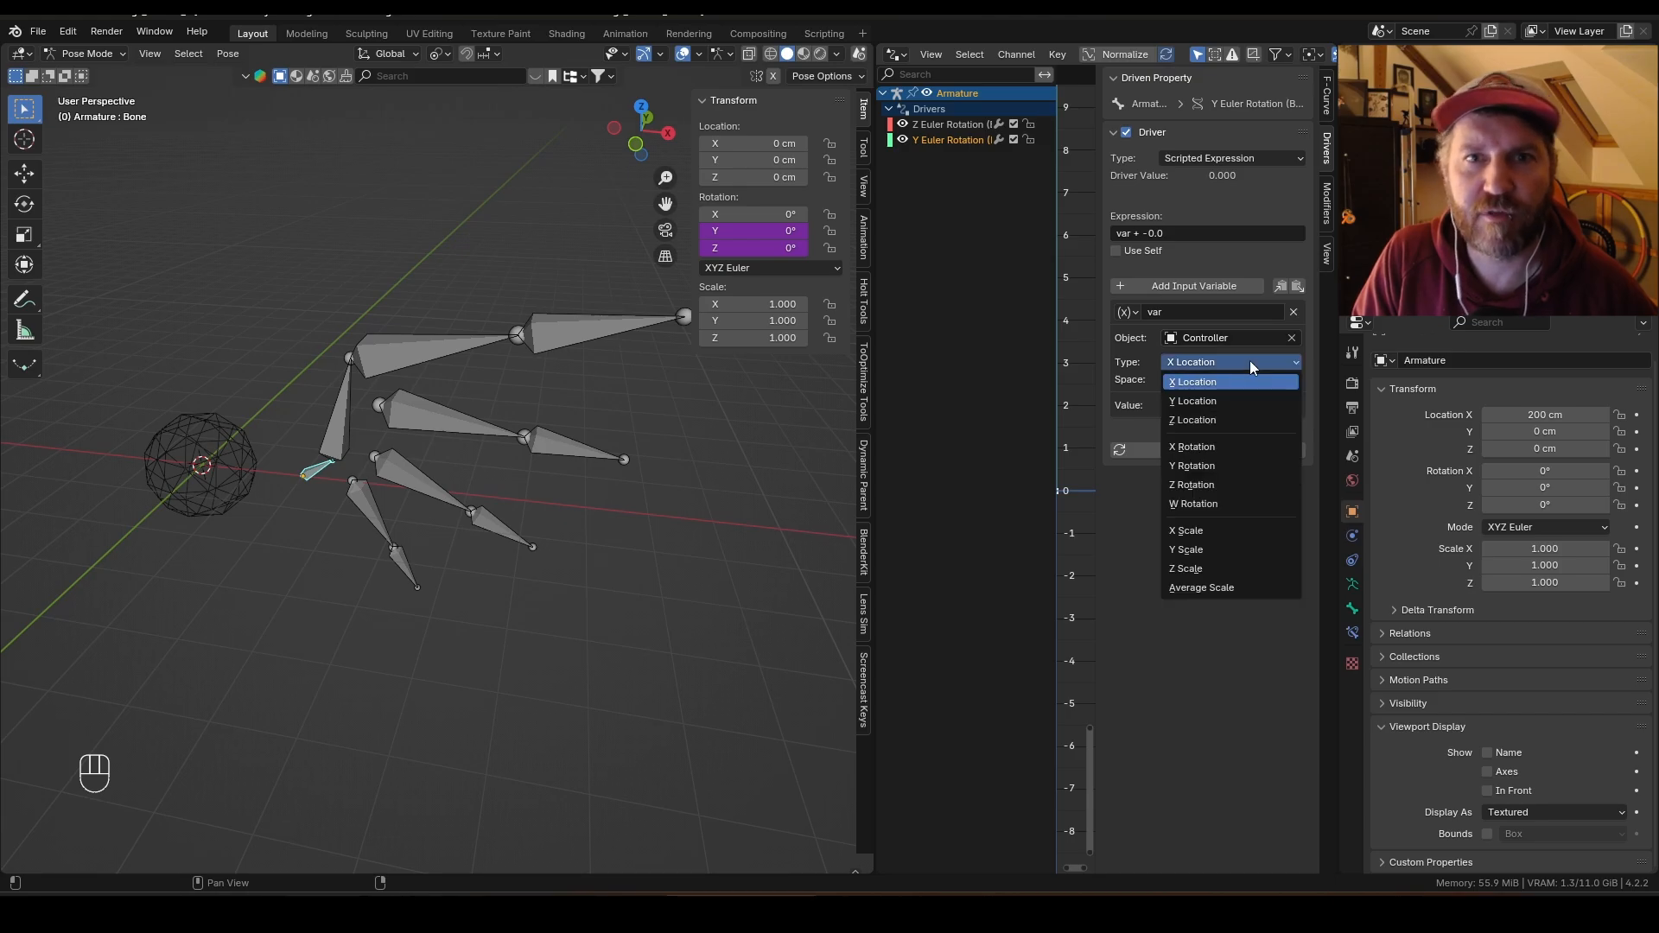
click(1236, 399)
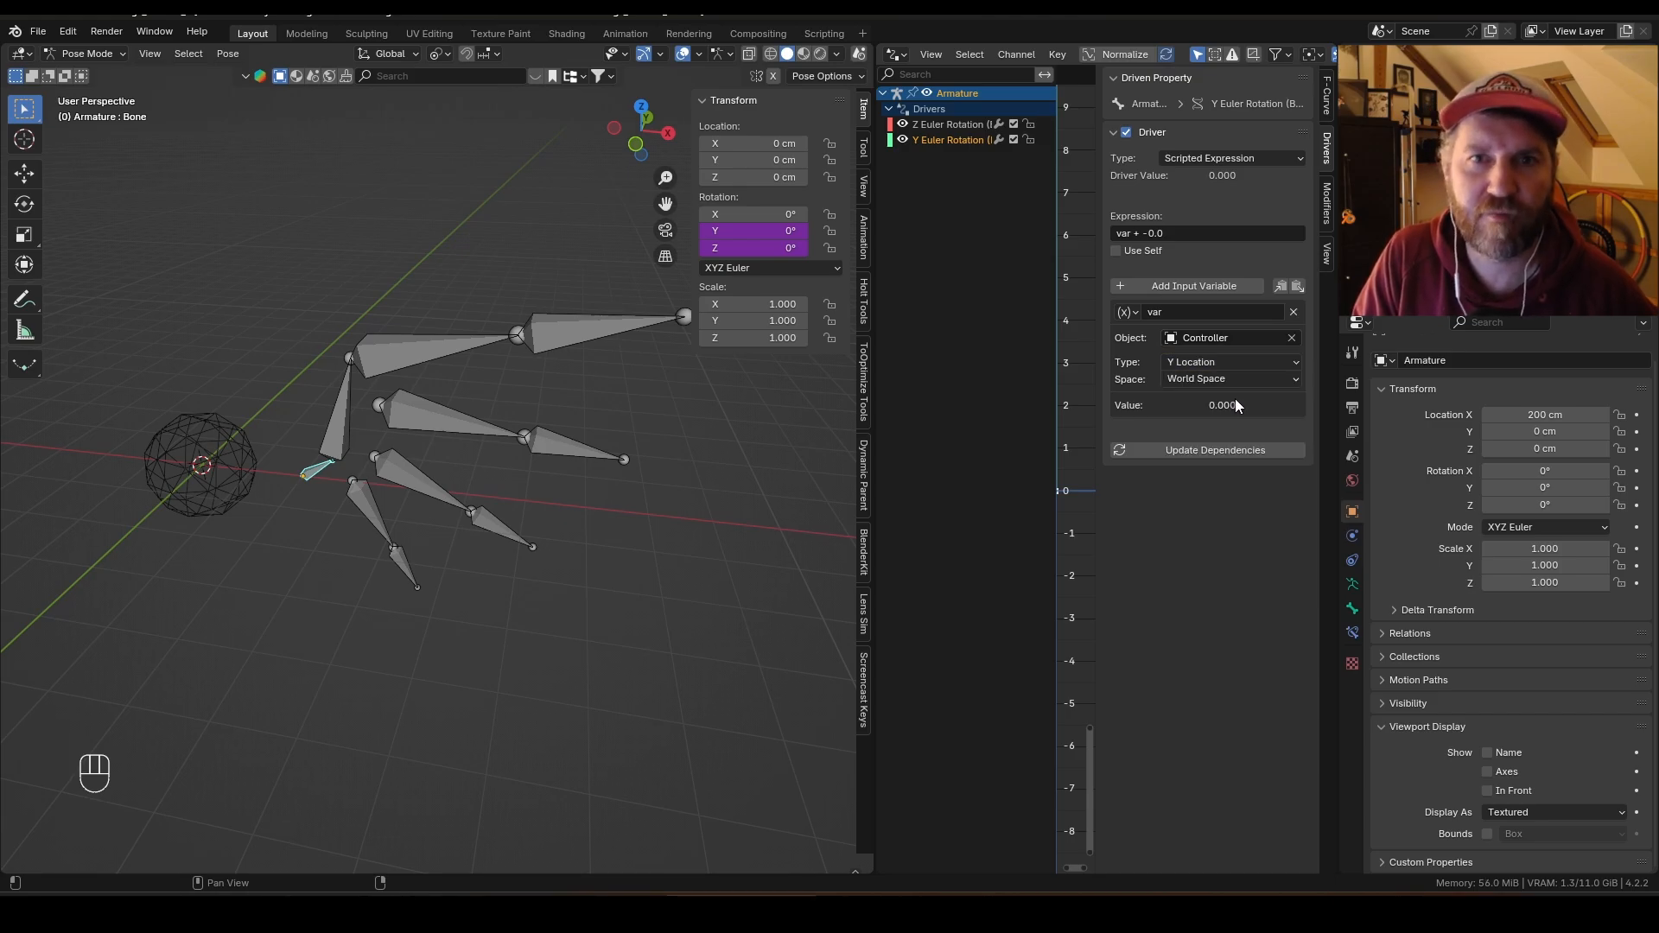
Step: Move the Controller along Y to test the root bone's Y rotation driver
key(ctrl+Tab)
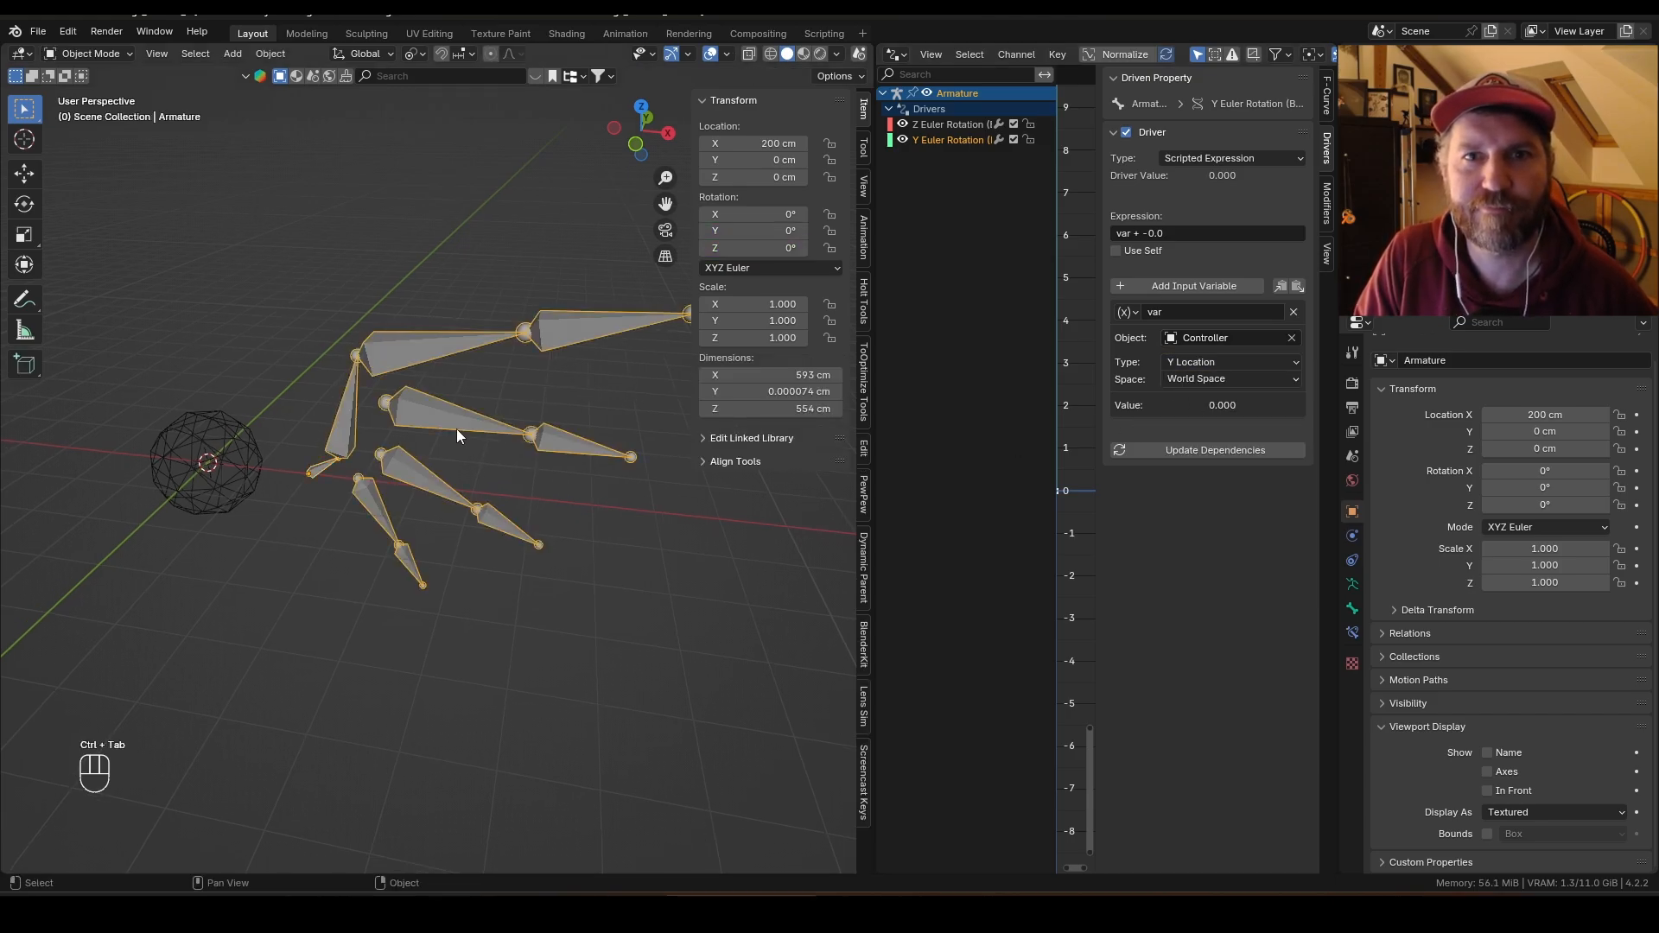
click(244, 466)
key(g)
key(y)
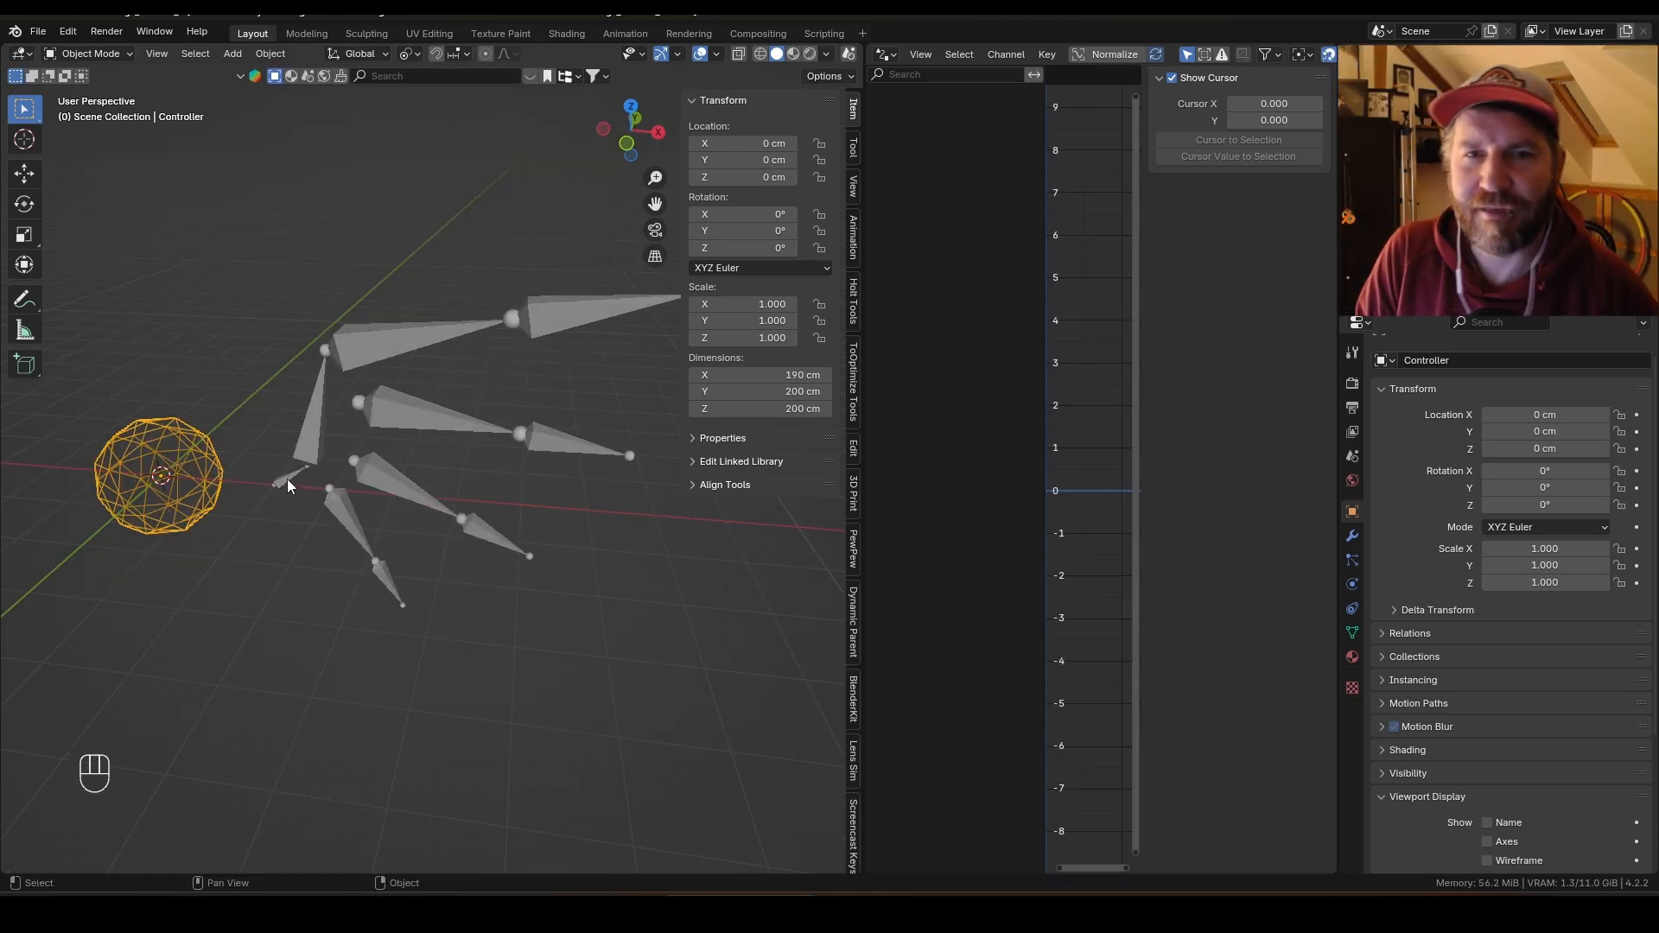
click(287, 479)
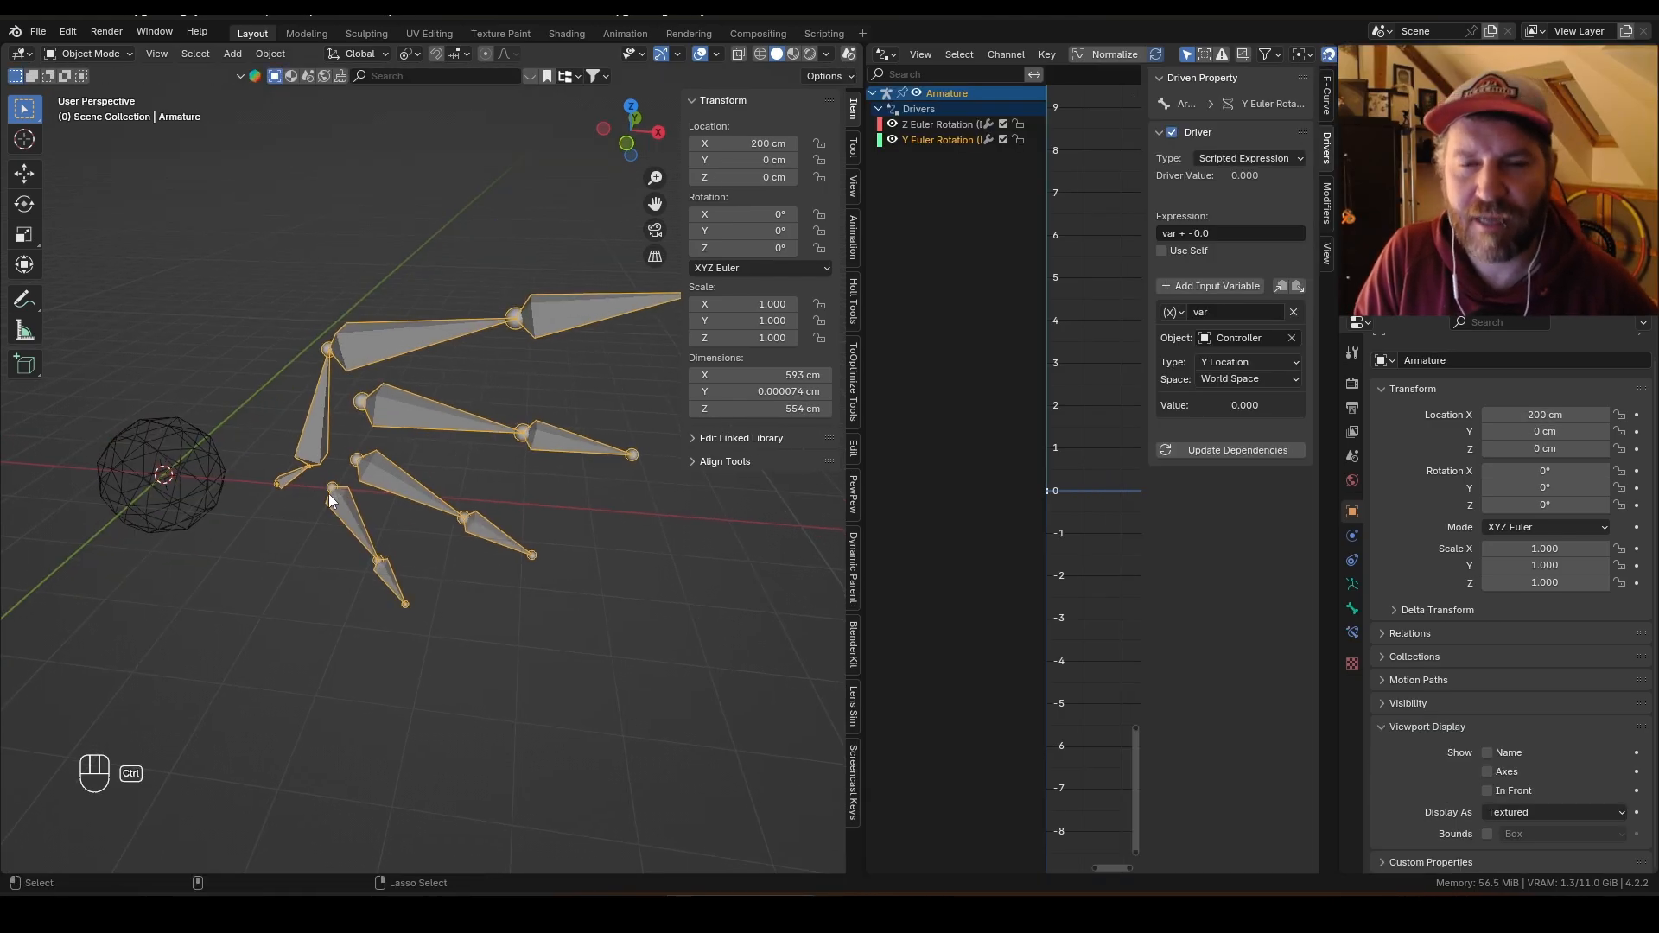
Step: Enter Pose Mode on the root bone and add a driver to its X rotation
key(ctrl+Tab)
drag(743, 215, 721, 217)
key(ctrl+z)
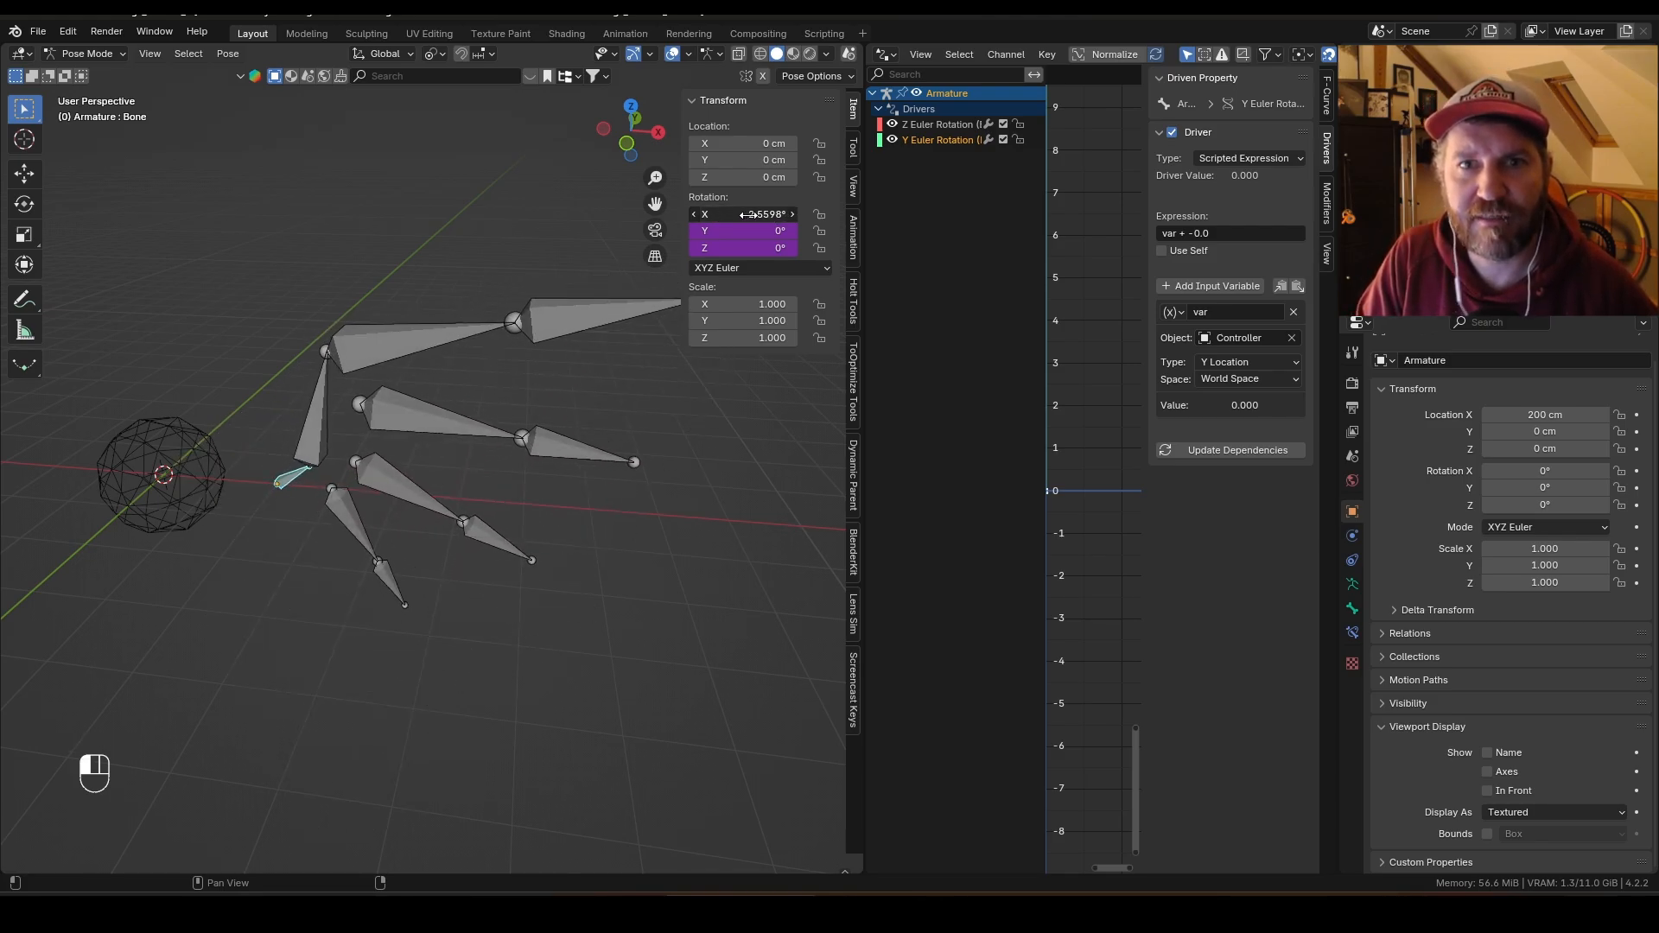
right_click(742, 213)
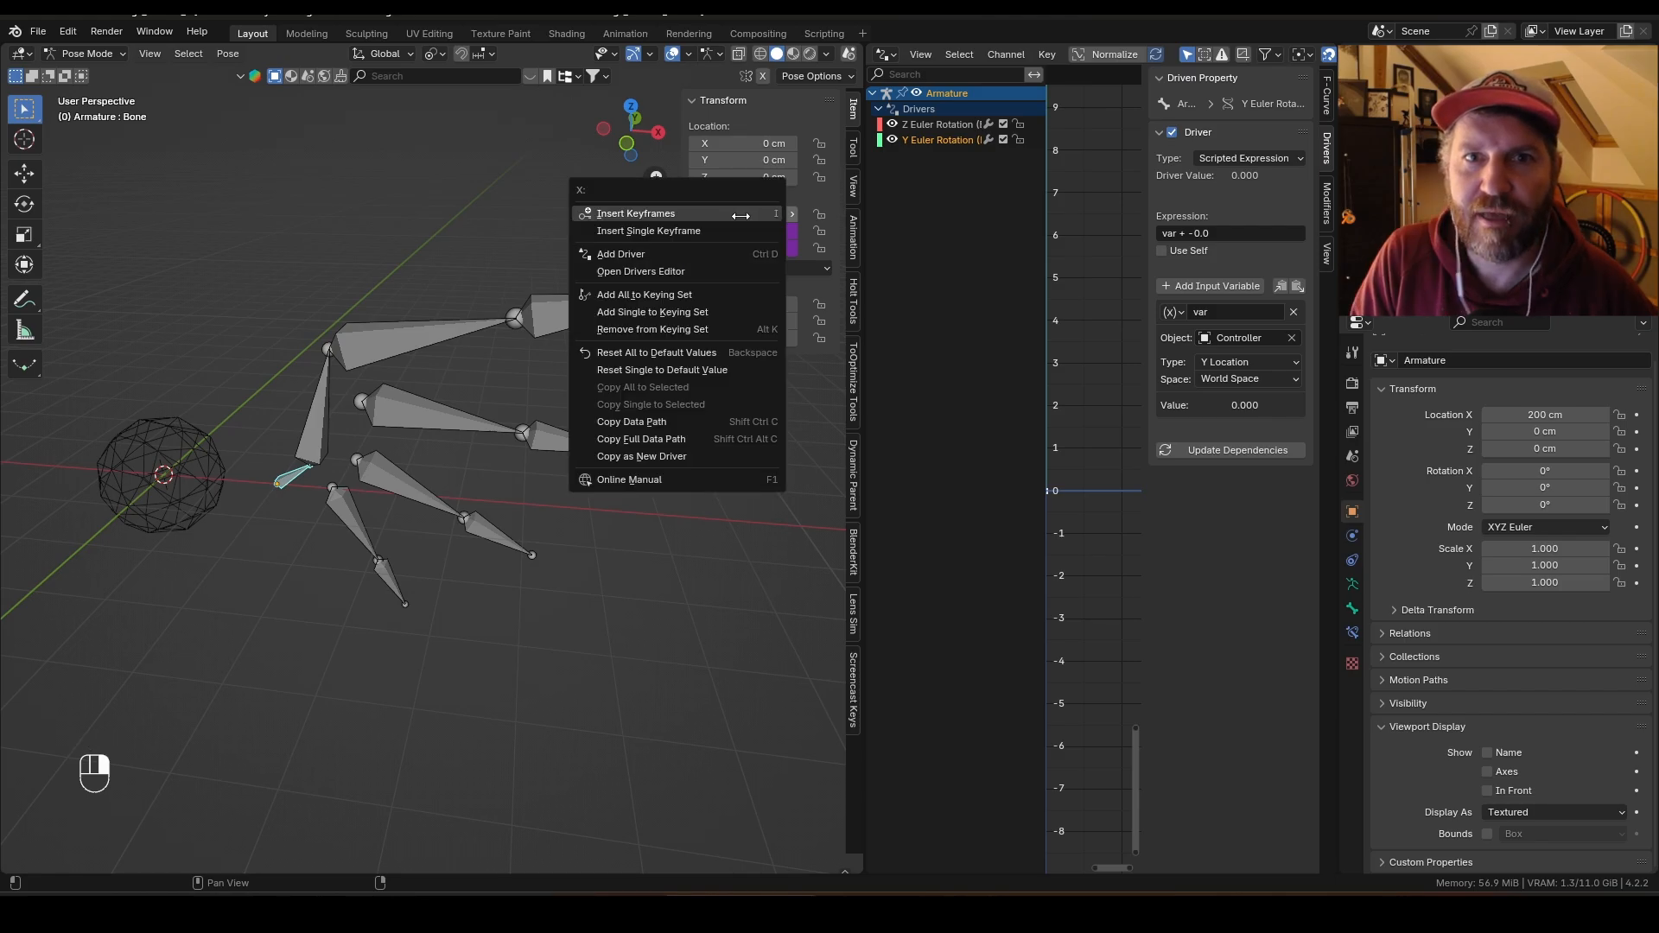
click(694, 254)
click(713, 455)
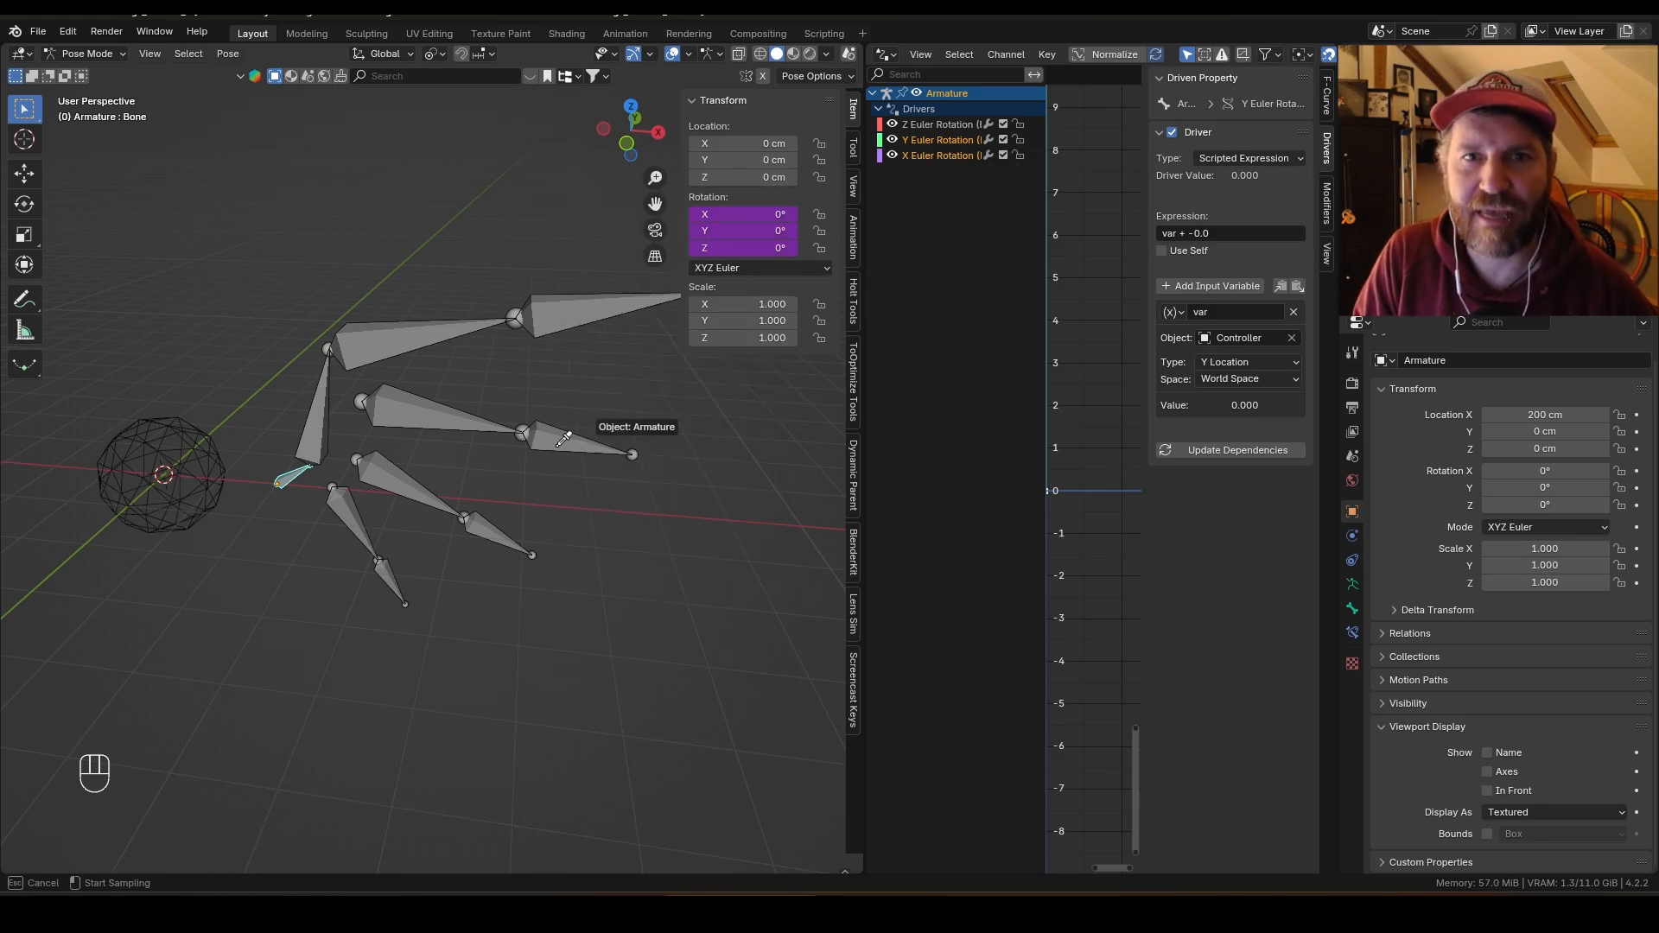
click(227, 462)
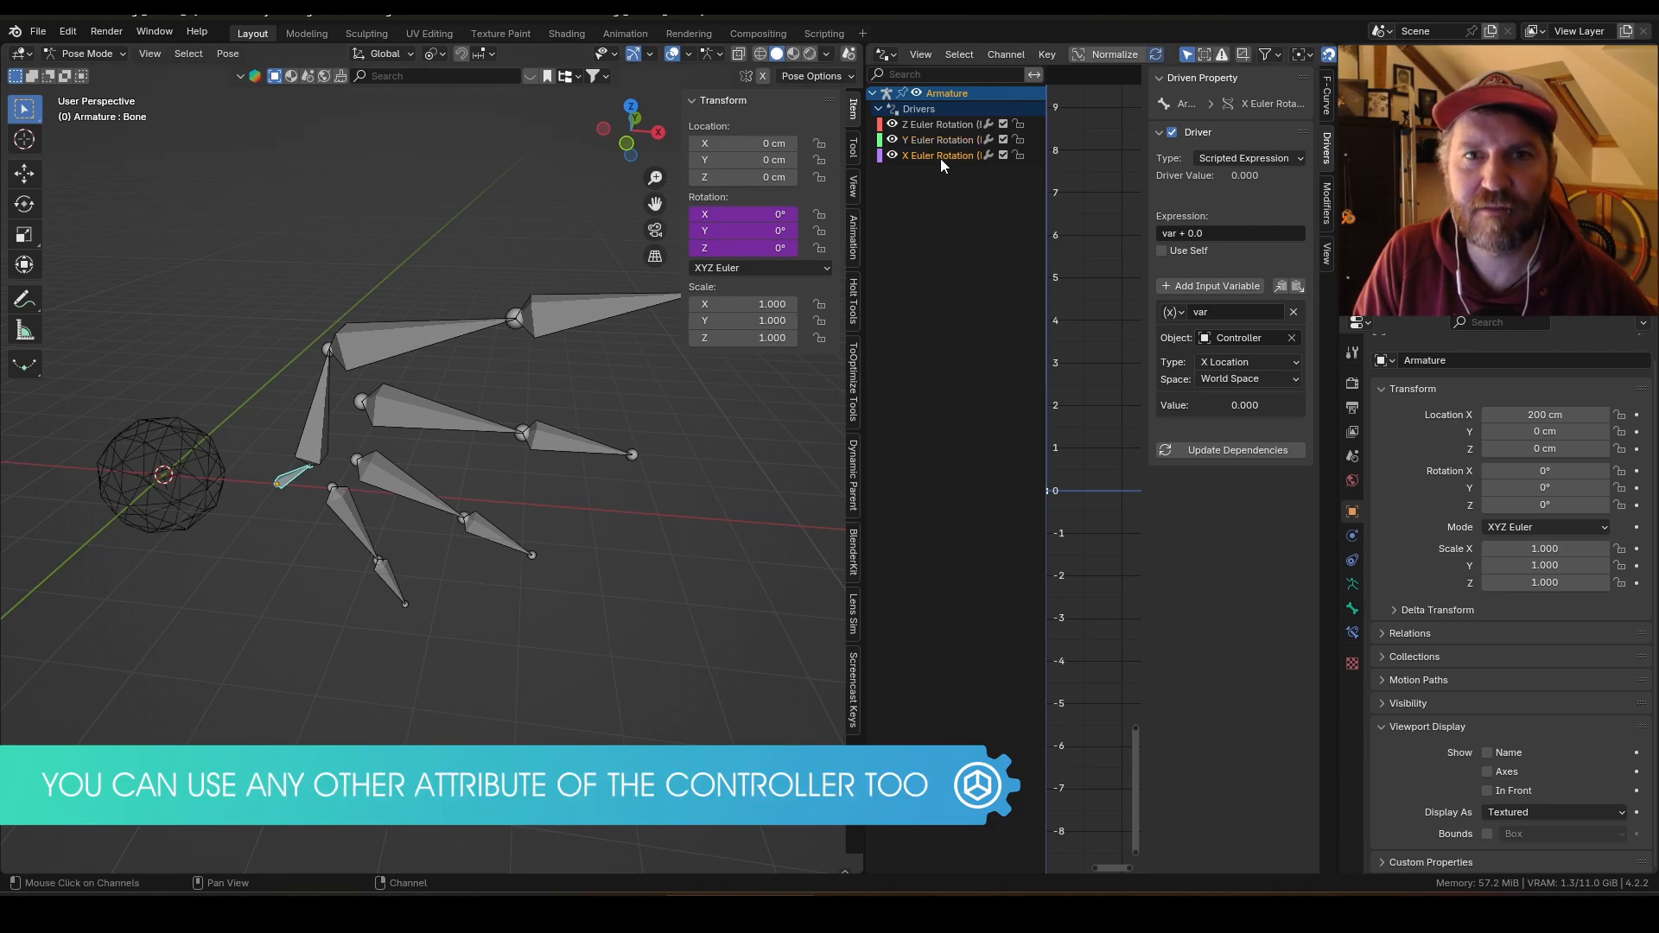
Step: Set the X rotation driver's variable type to X Scale and its expression to var -1
click(1252, 360)
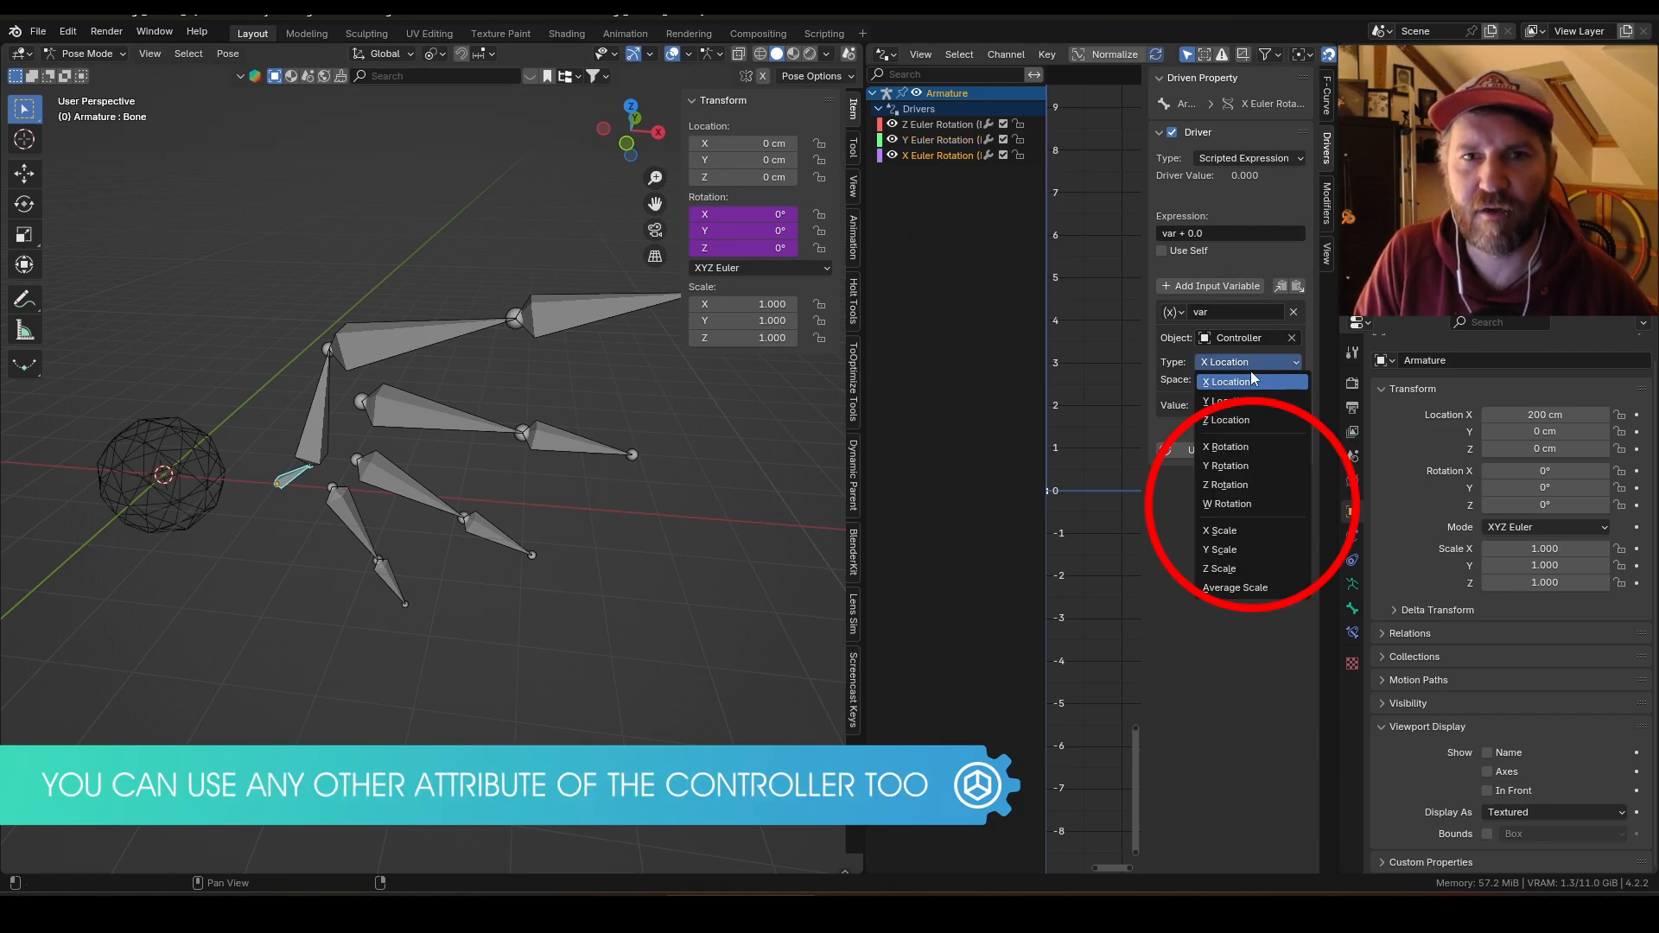
click(1237, 531)
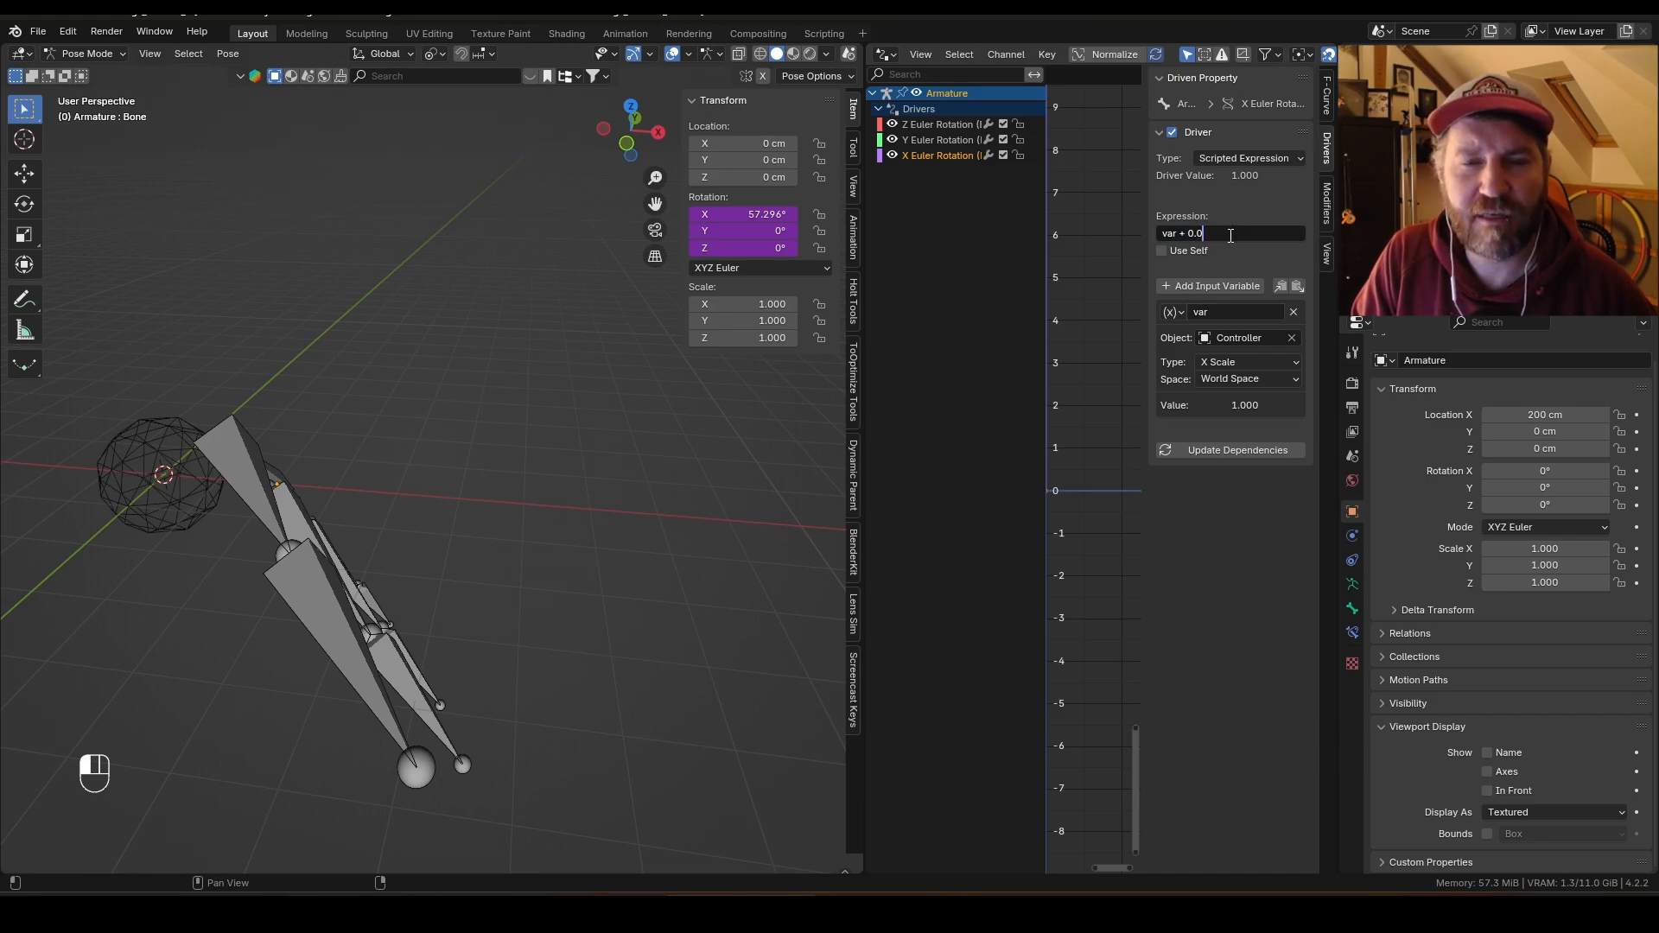
key(Return)
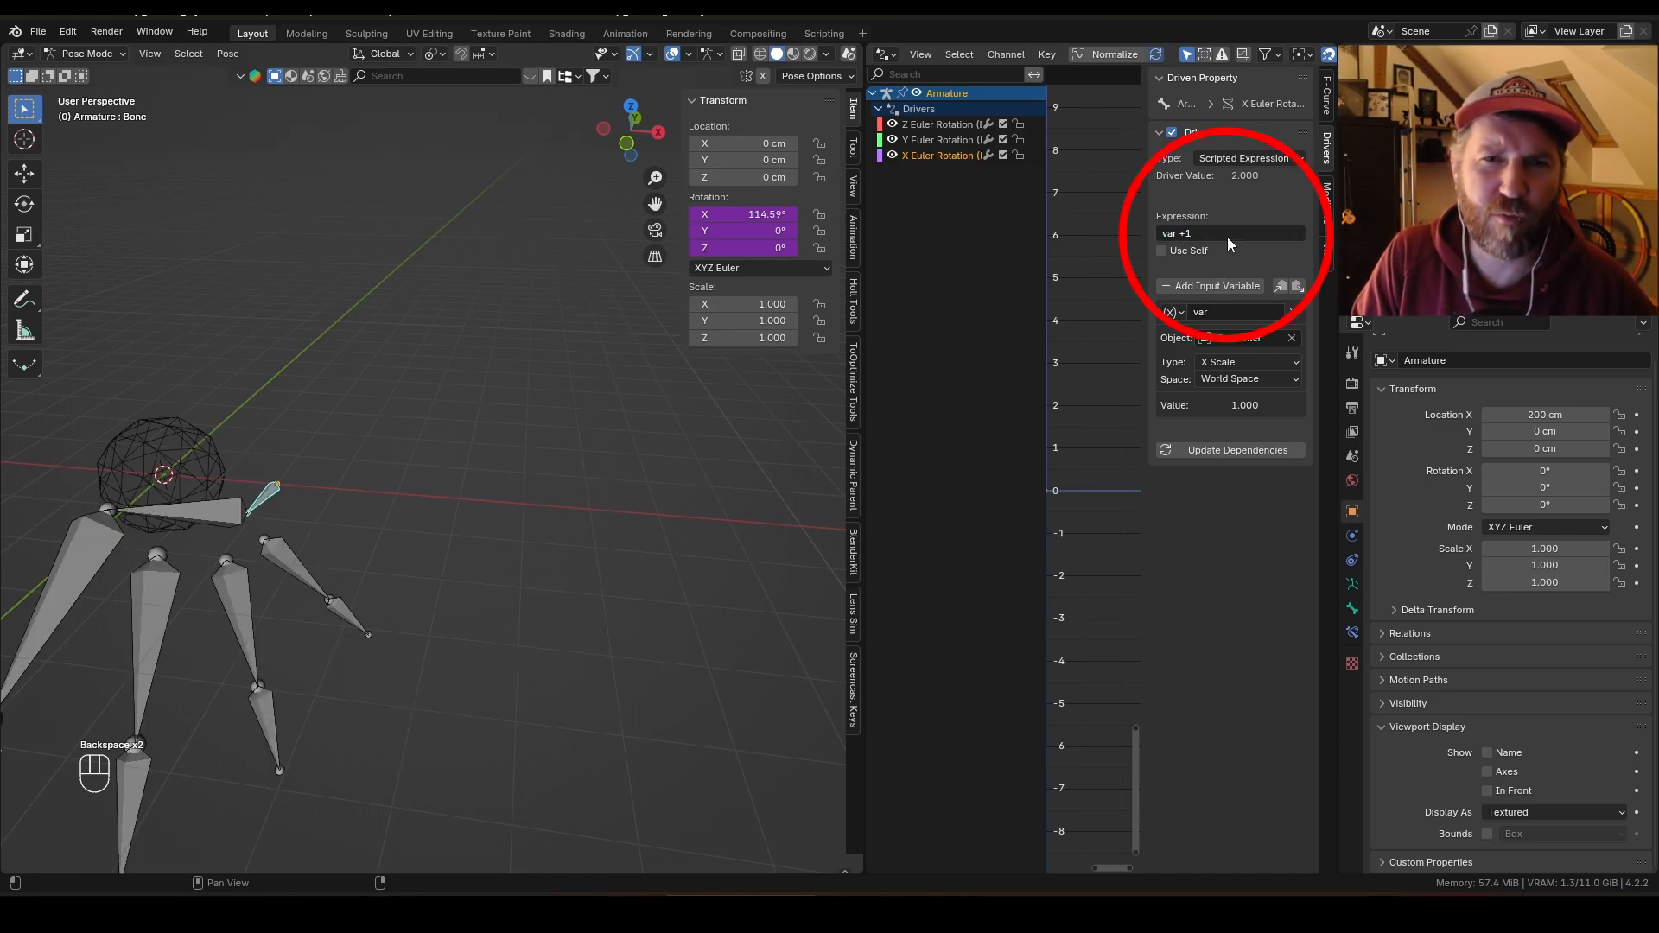
double_click(1229, 234)
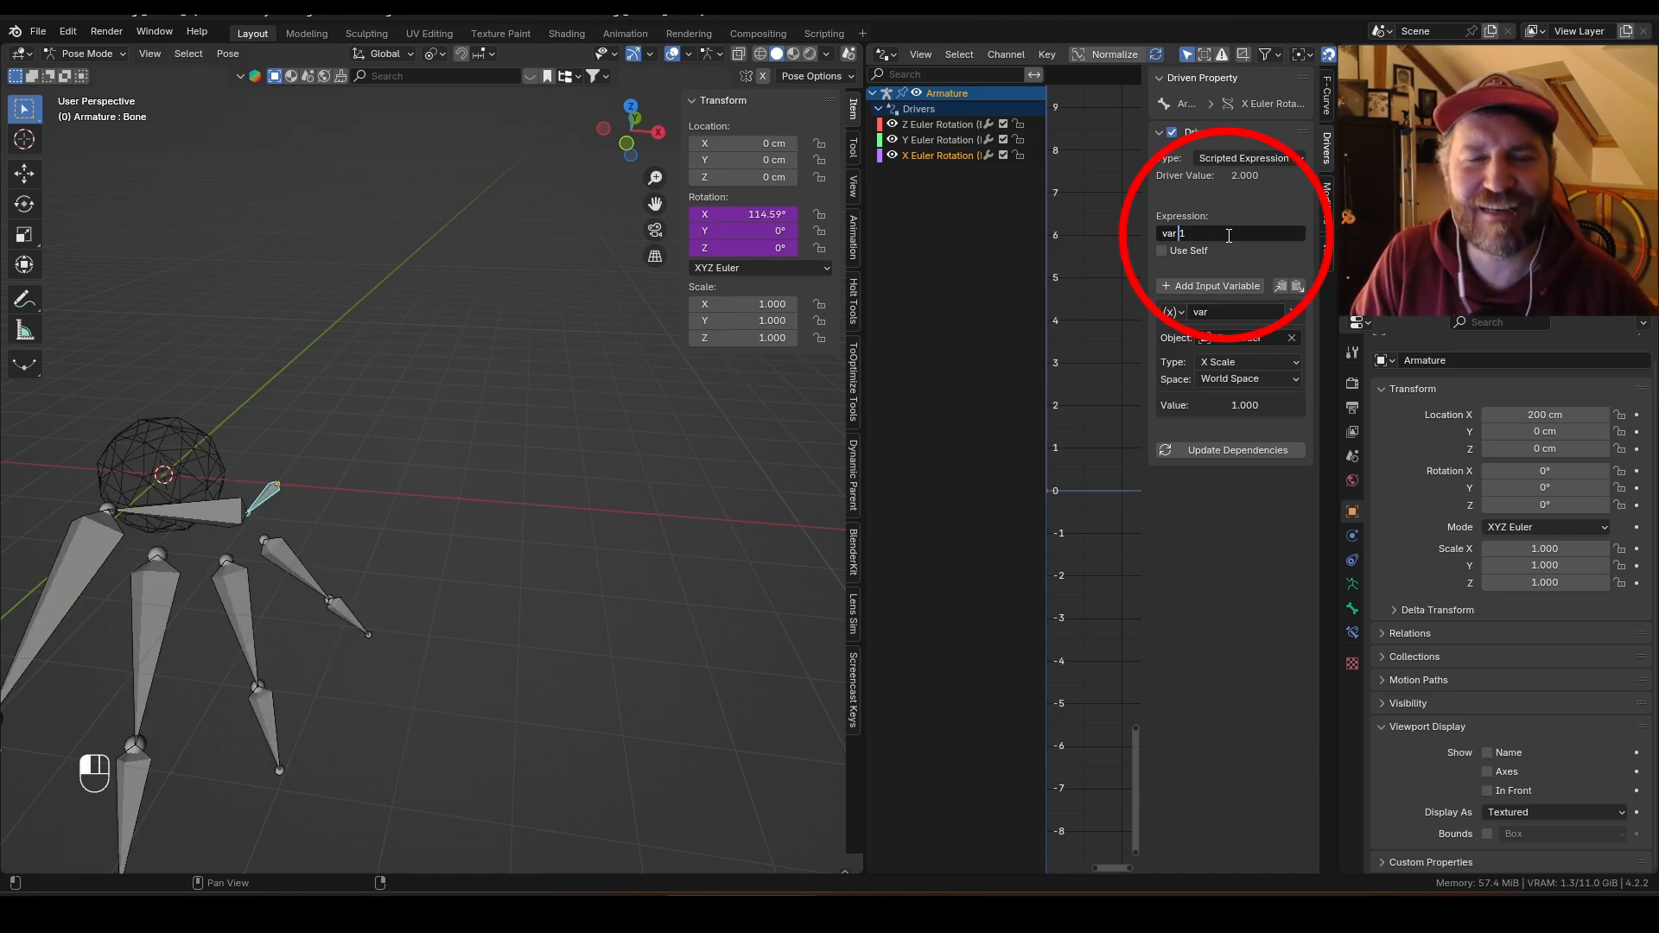
key(Return)
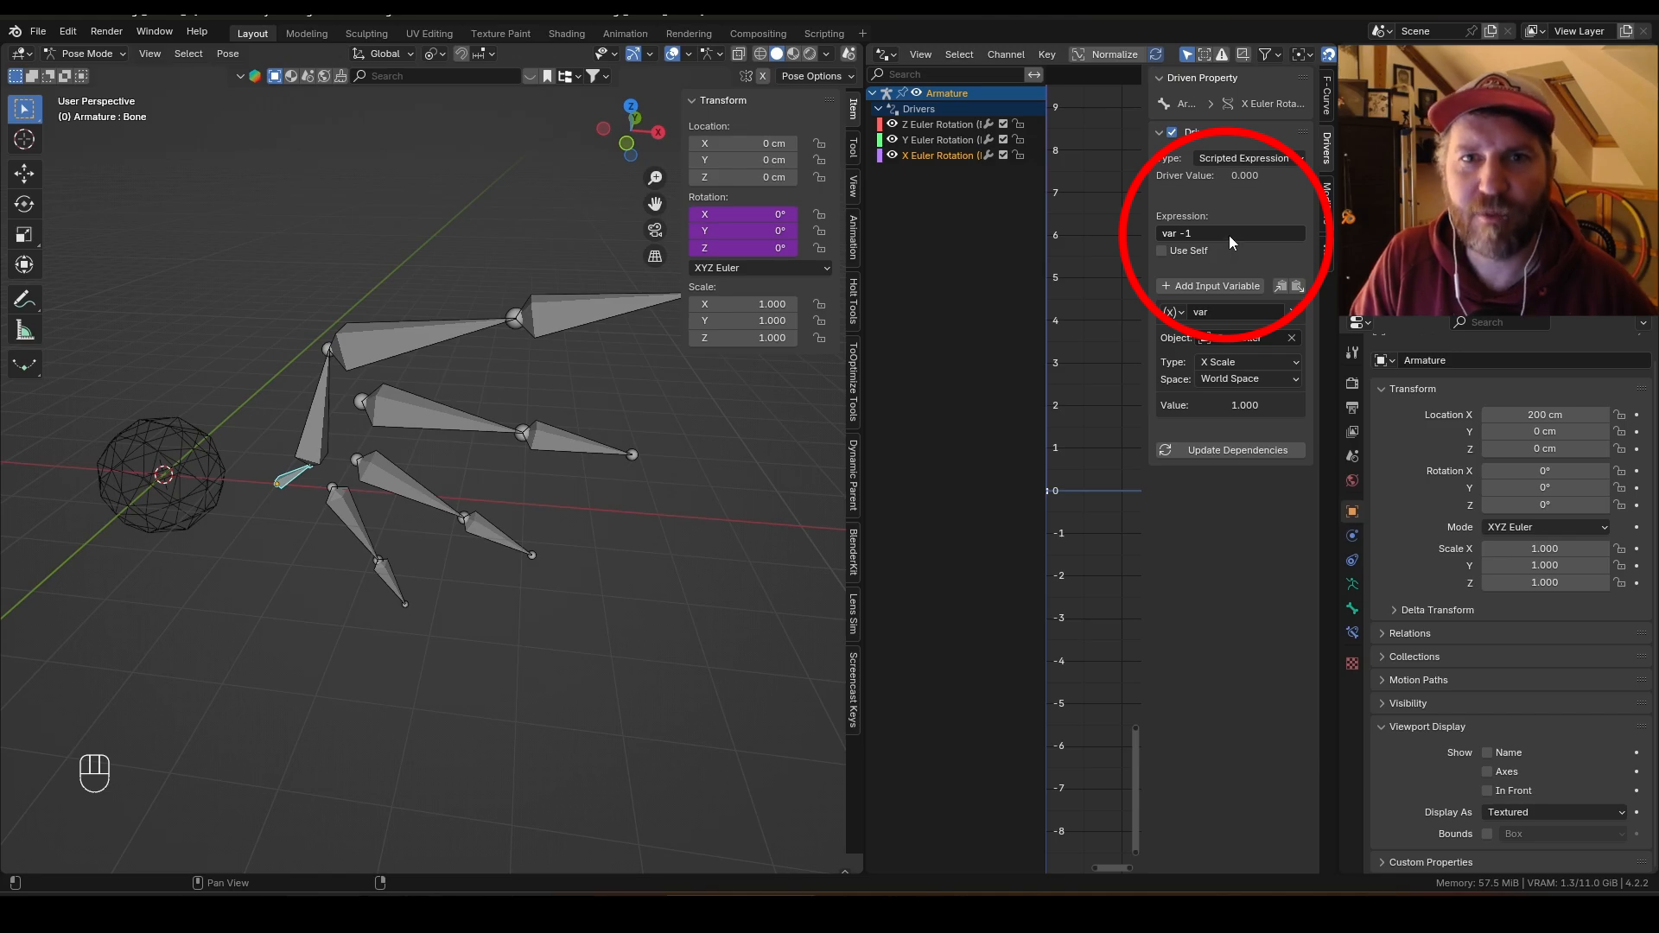
Step: Switch to Object Mode, select the Controller and scale it to test the X Scale driver, cancelling the scale
key(ctrl+Tab)
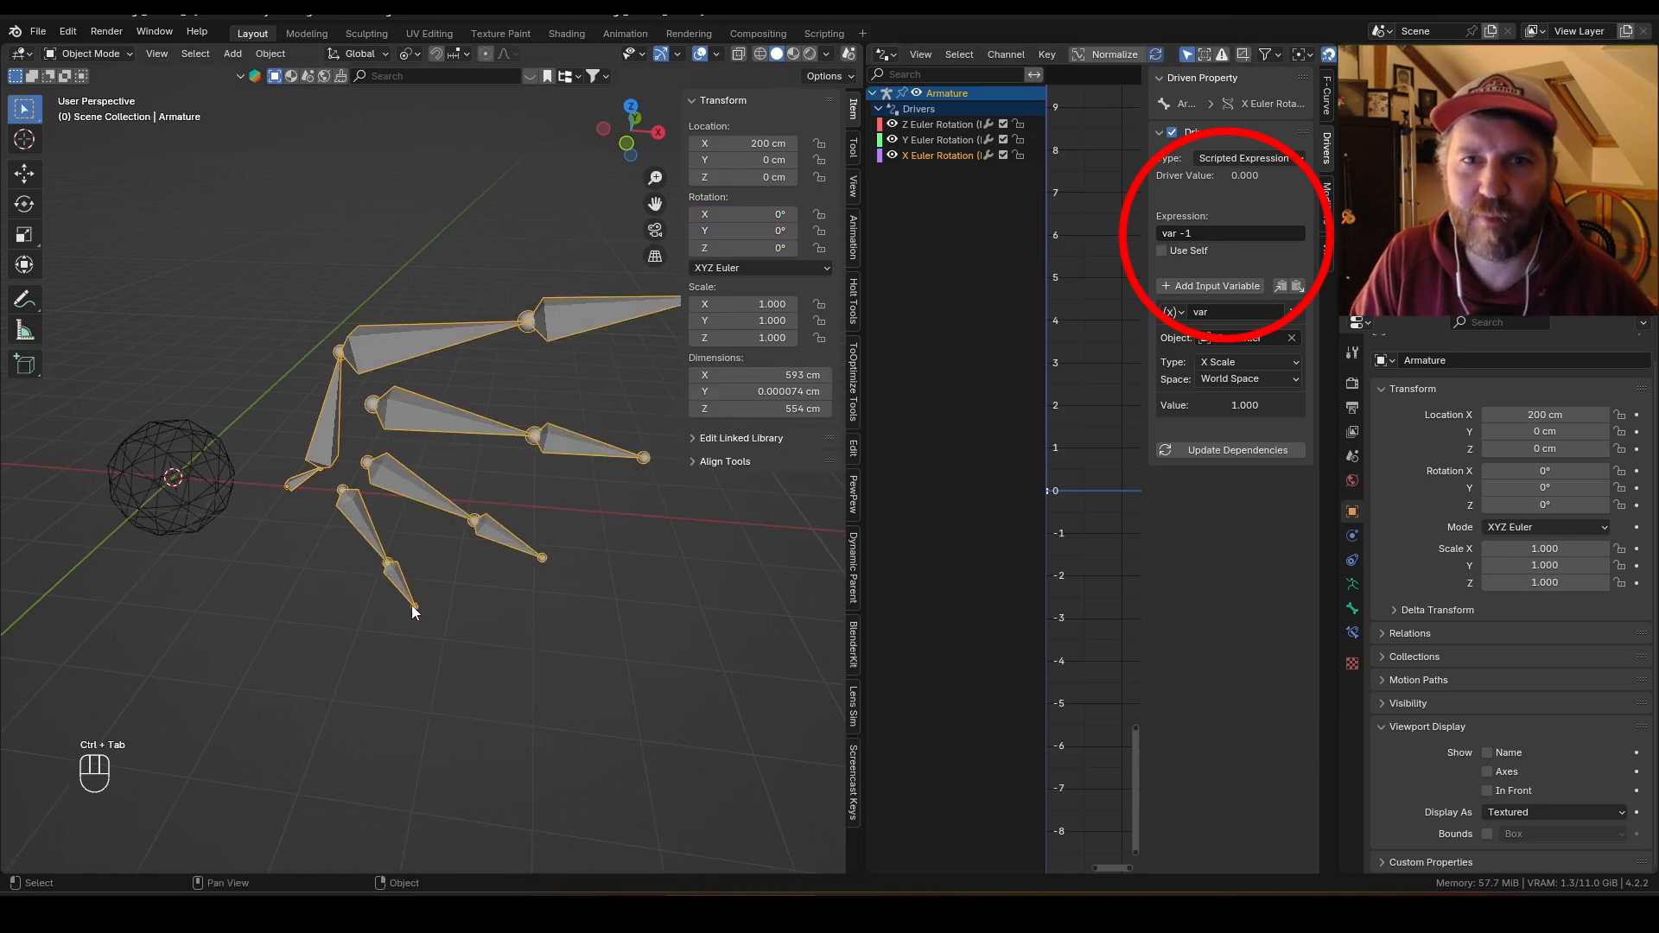
click(218, 493)
key(s)
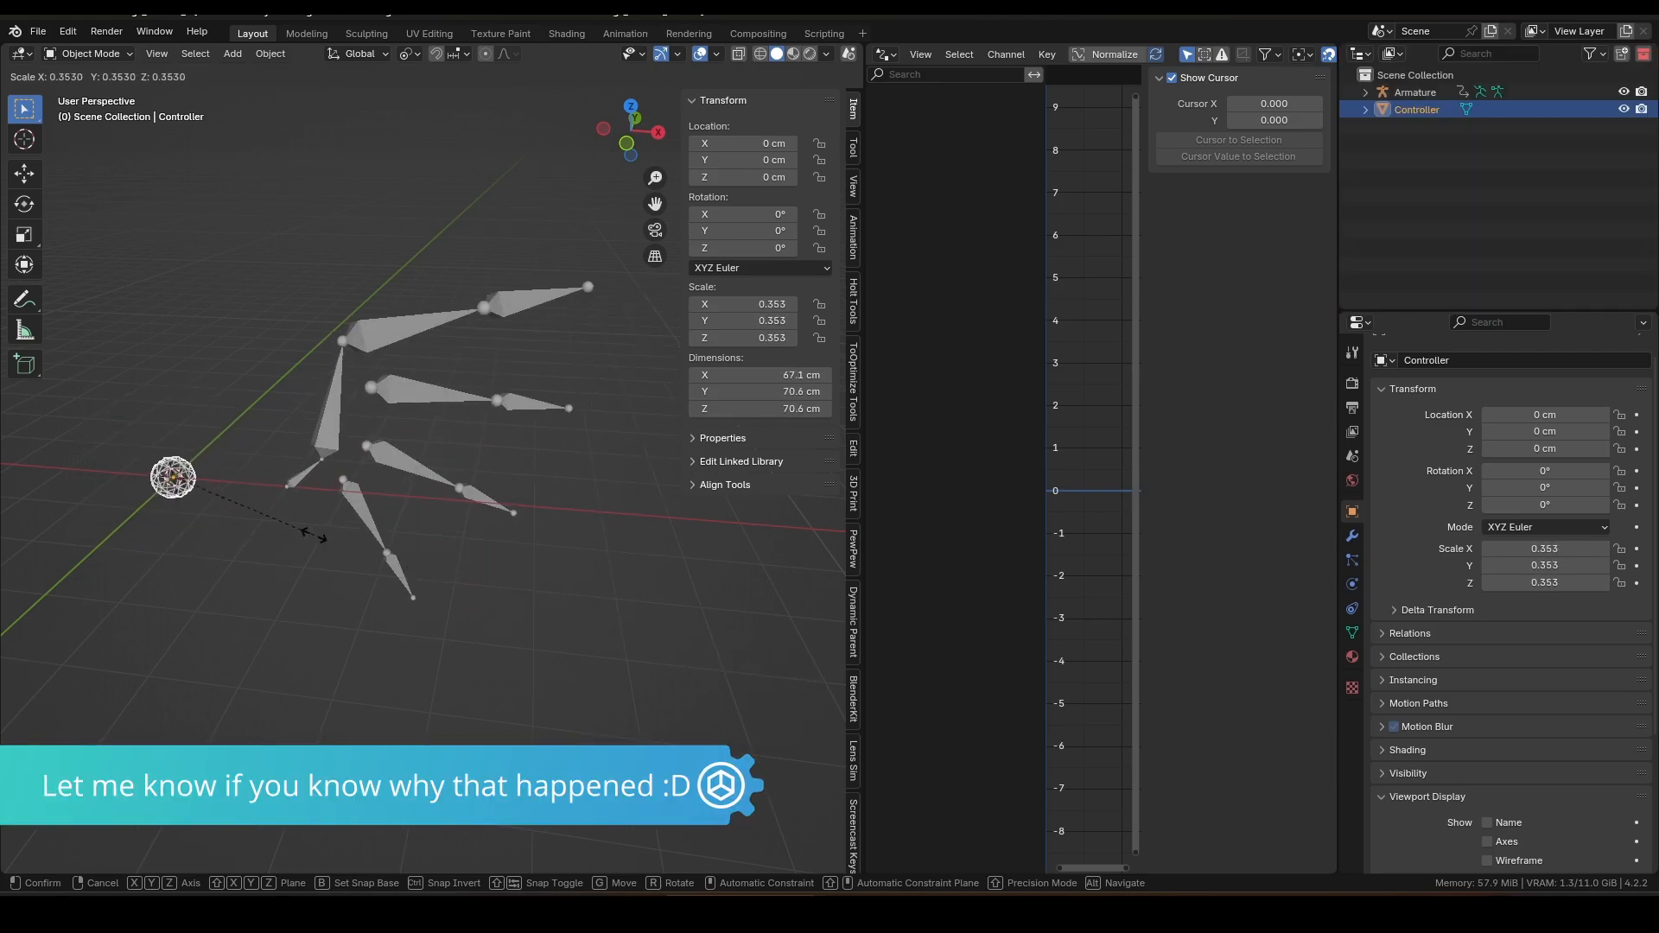
key(Escape)
key(ctrl+space)
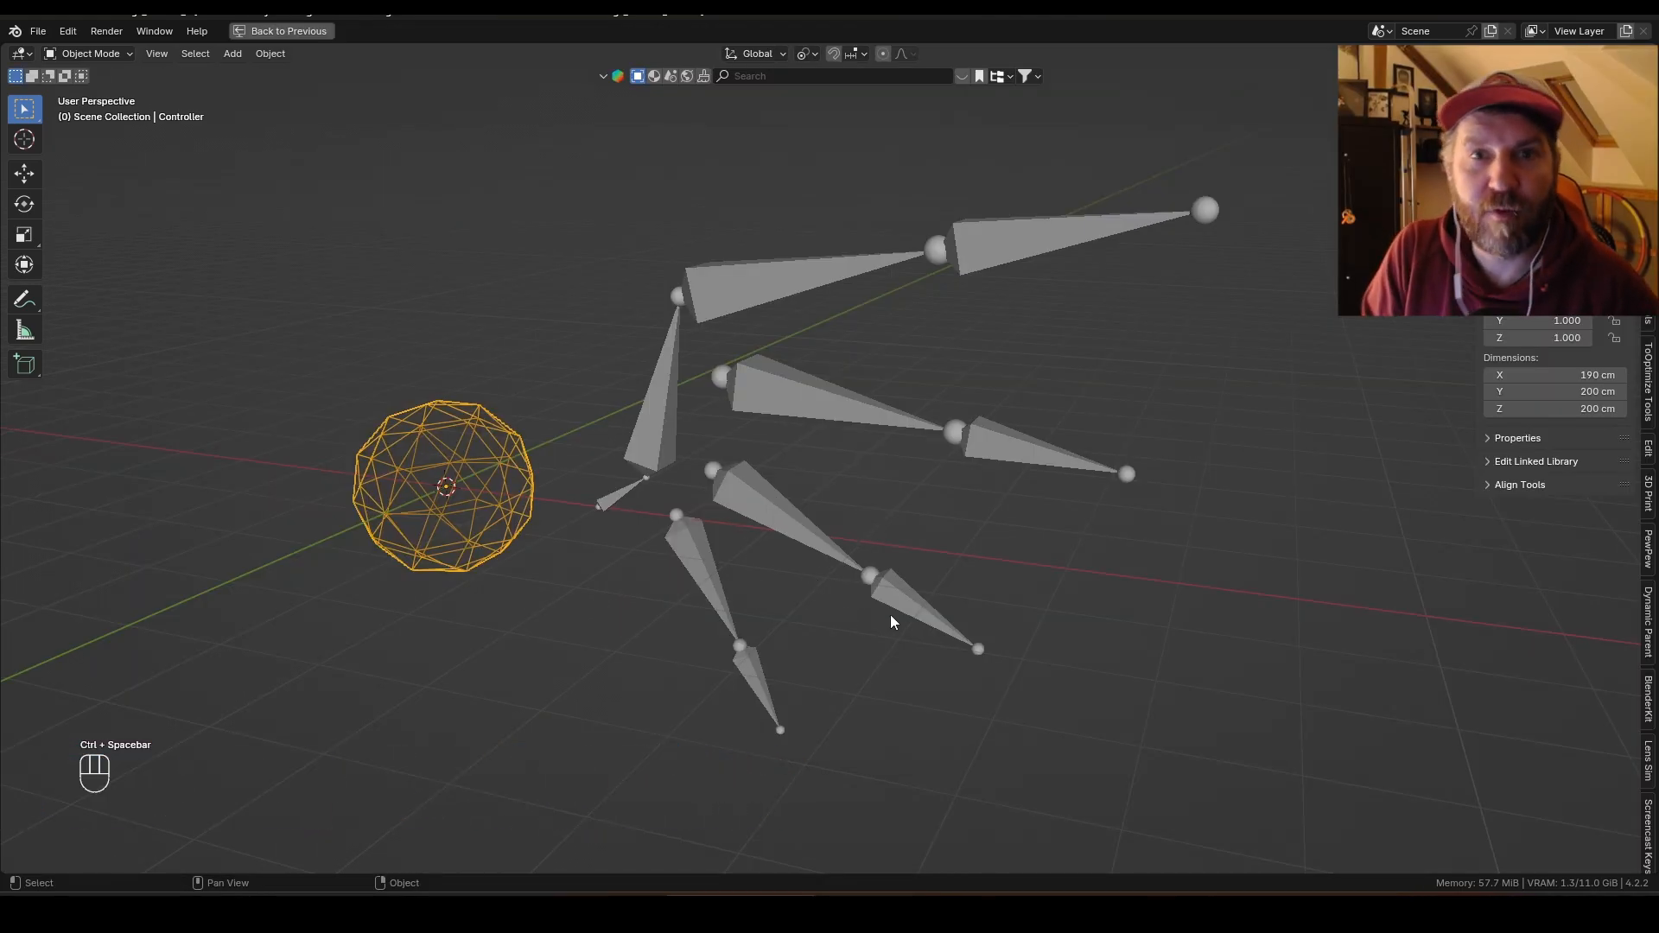
Step: Move the Controller along Z and scale it to test the wing drivers, cancelling both
key(g)
key(g)
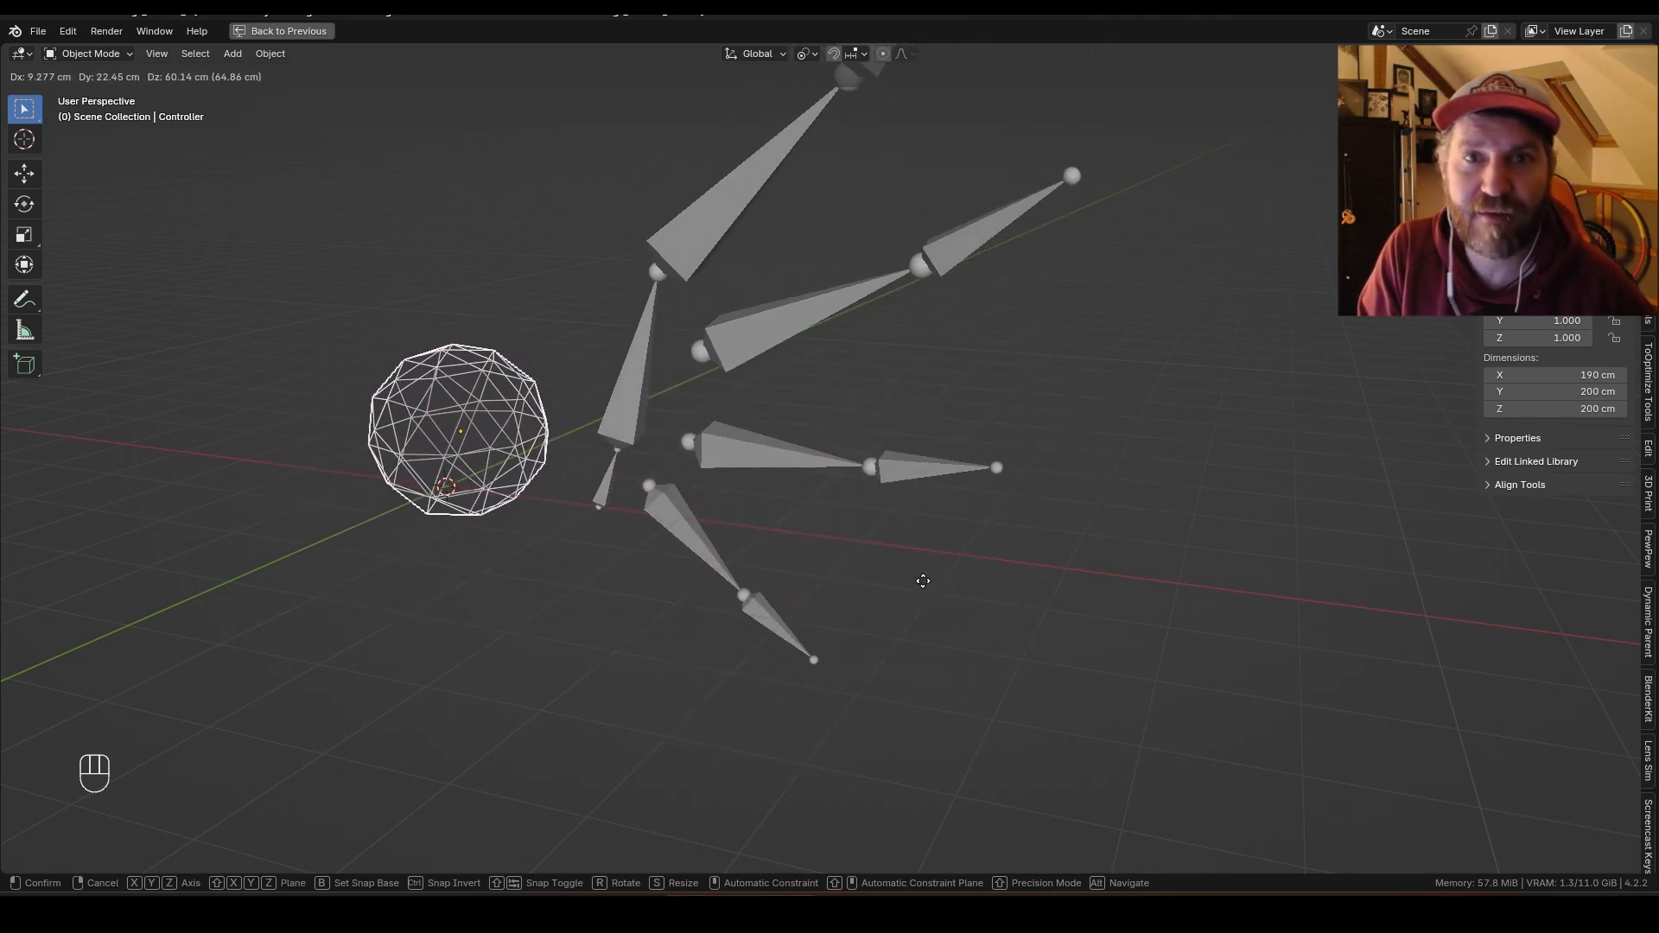
key(z)
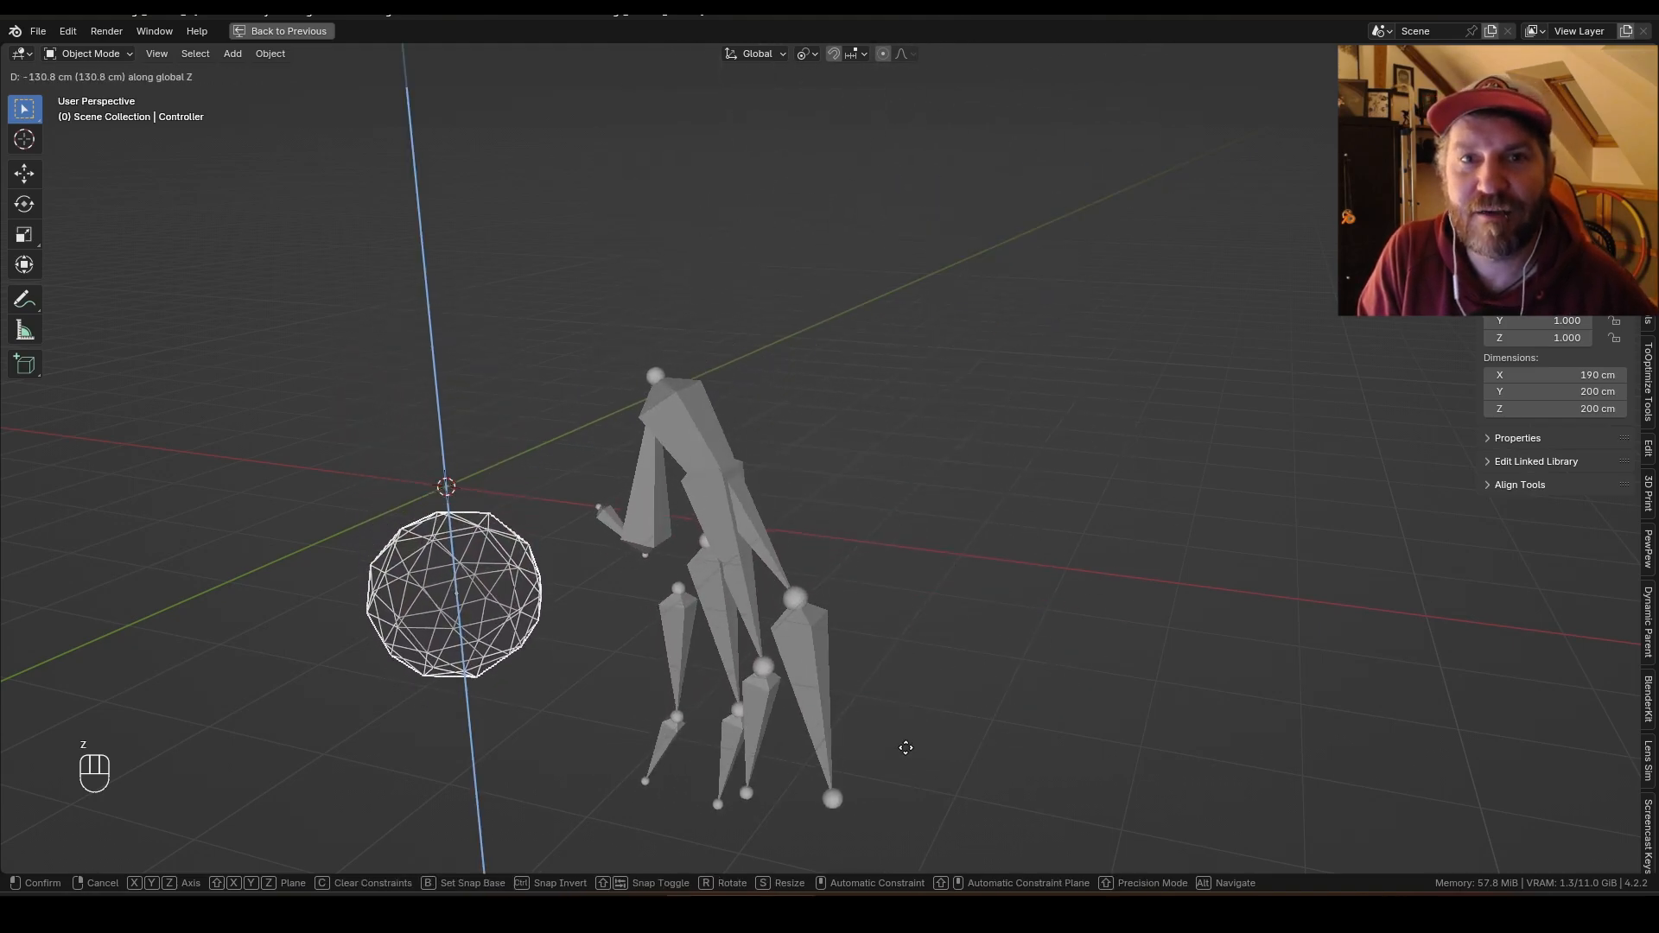
key(Escape)
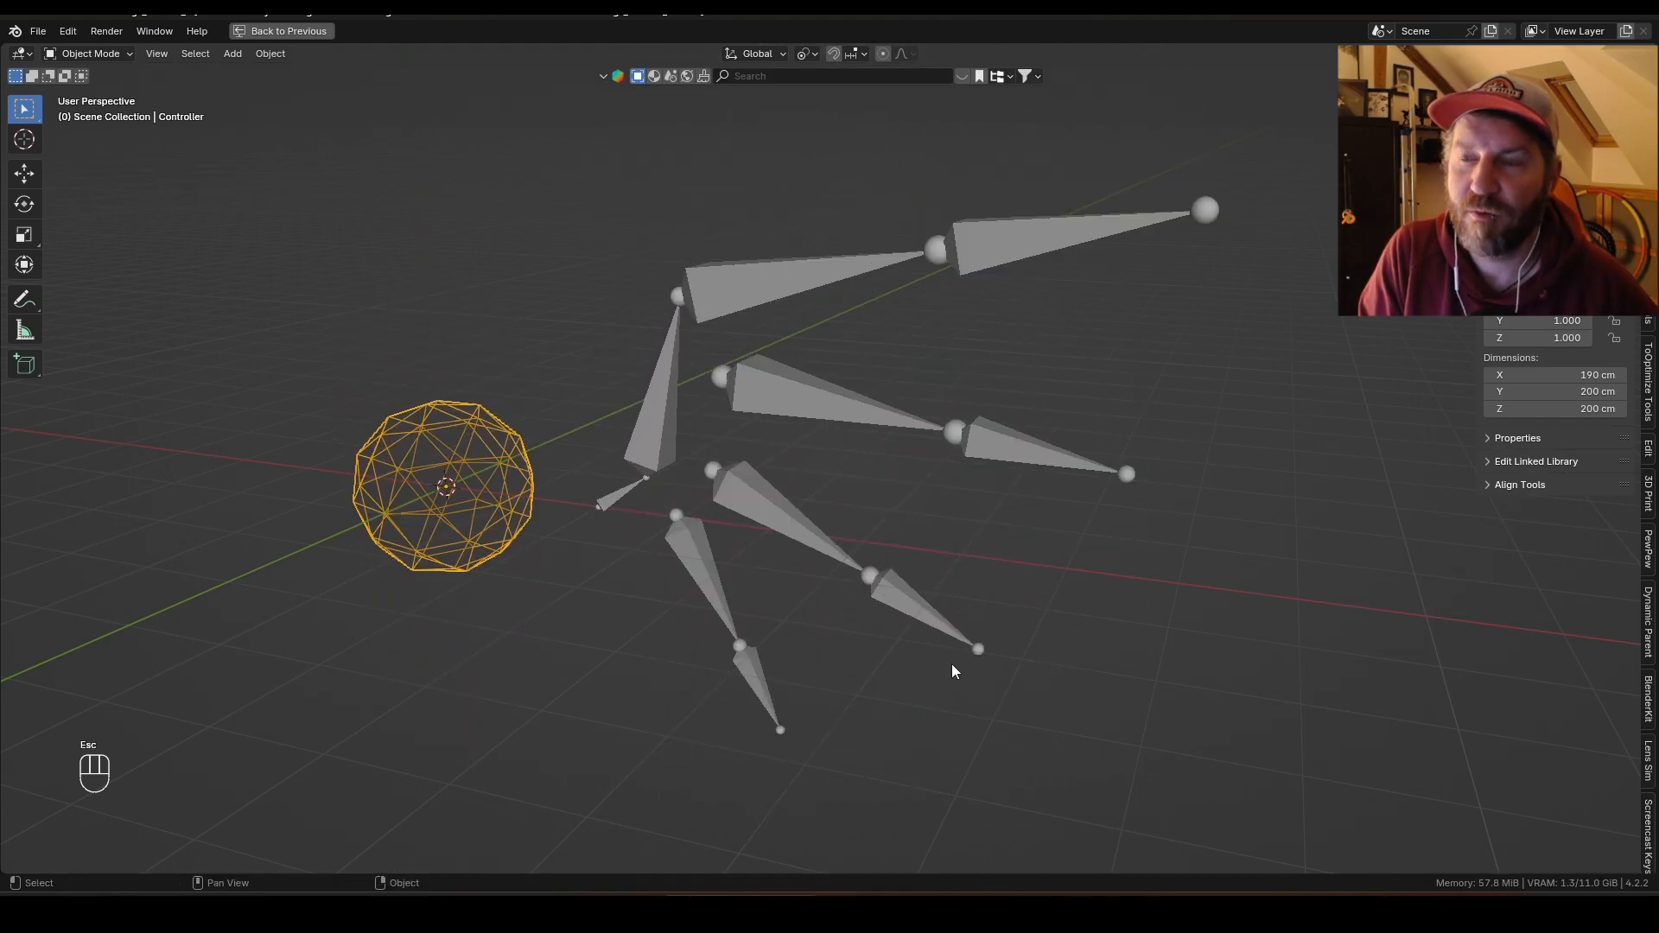
key(s)
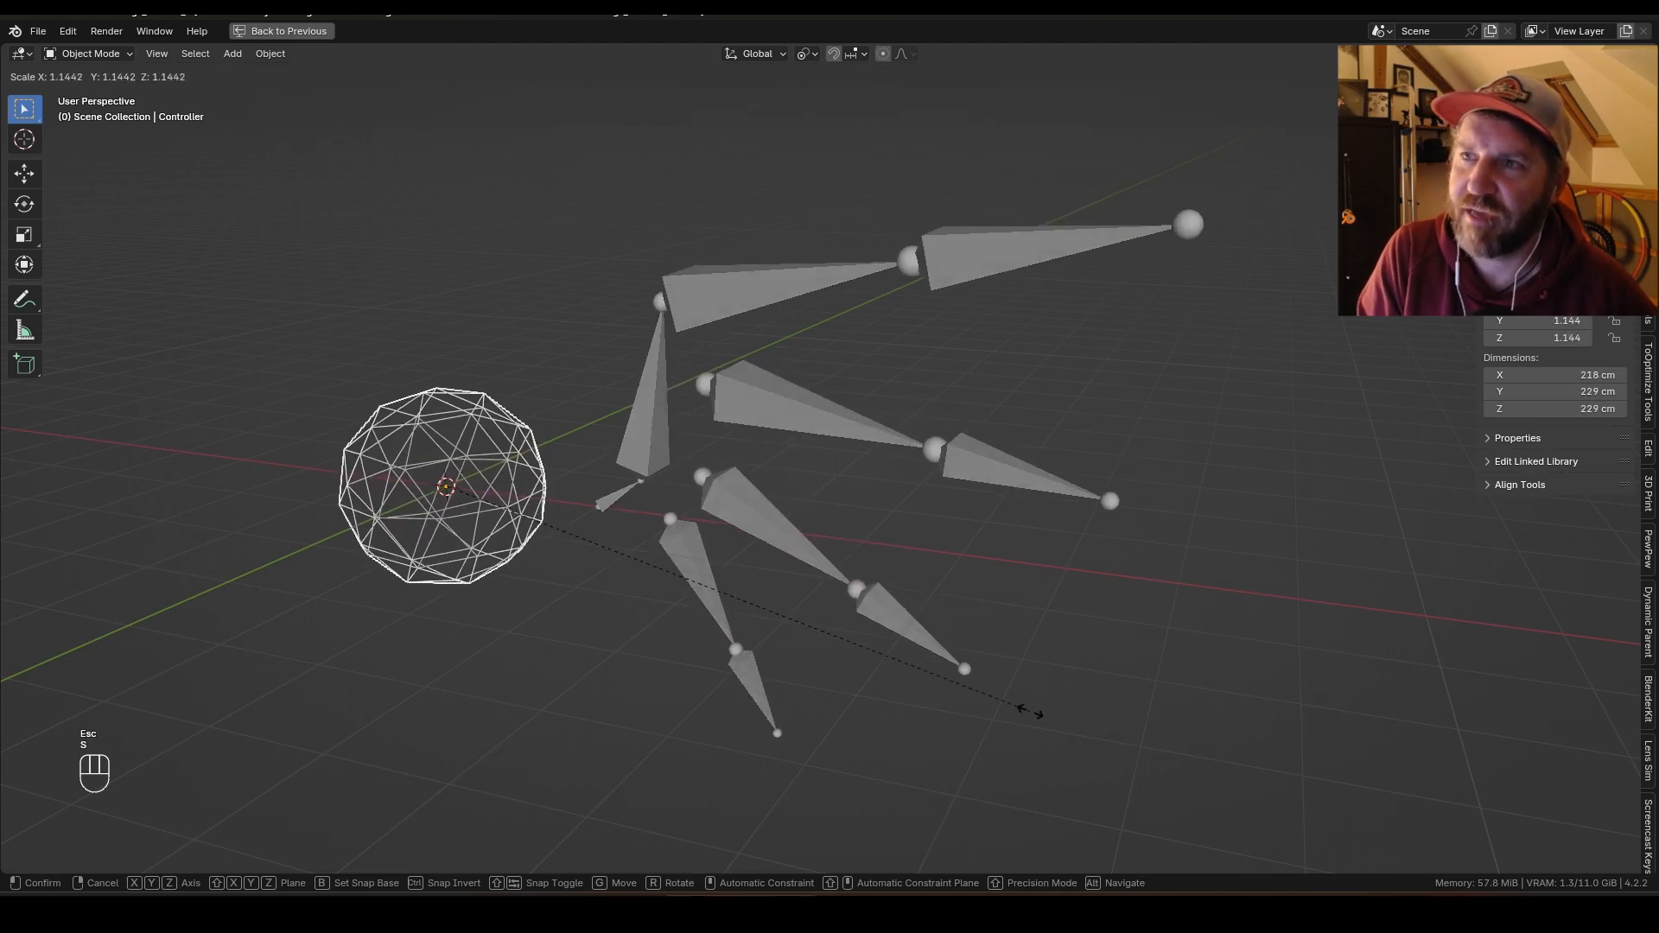
key(Escape)
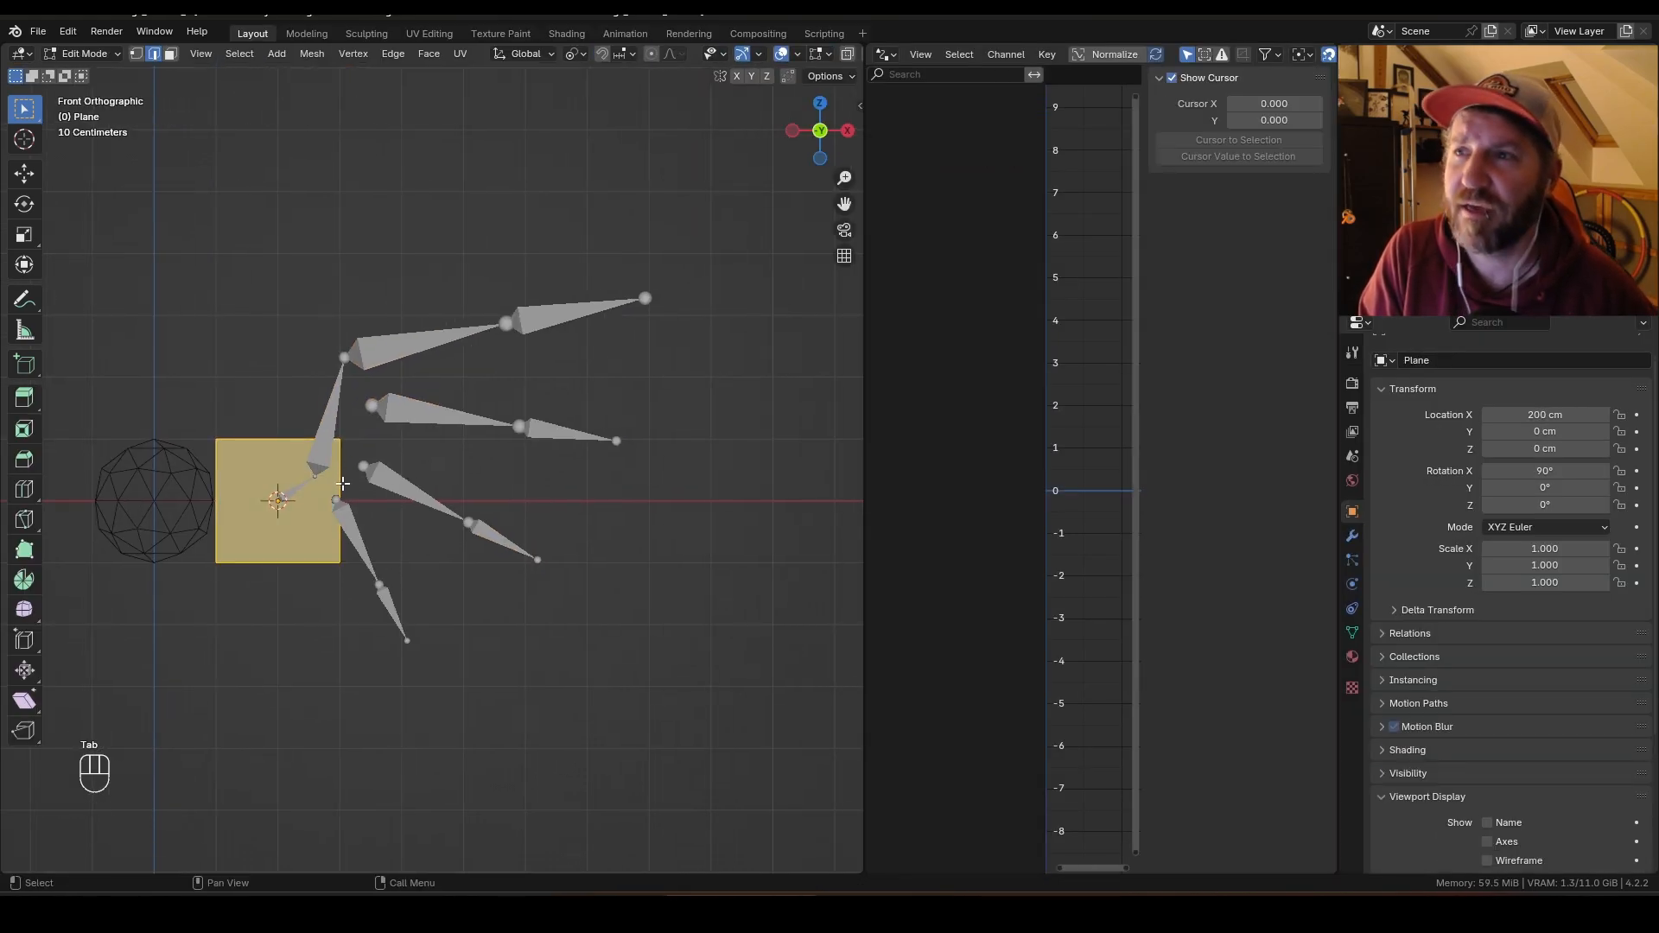
Step: Build a wing membrane plane around the bones in front view by extruding and moving its vertices, then subdivide it
key(g)
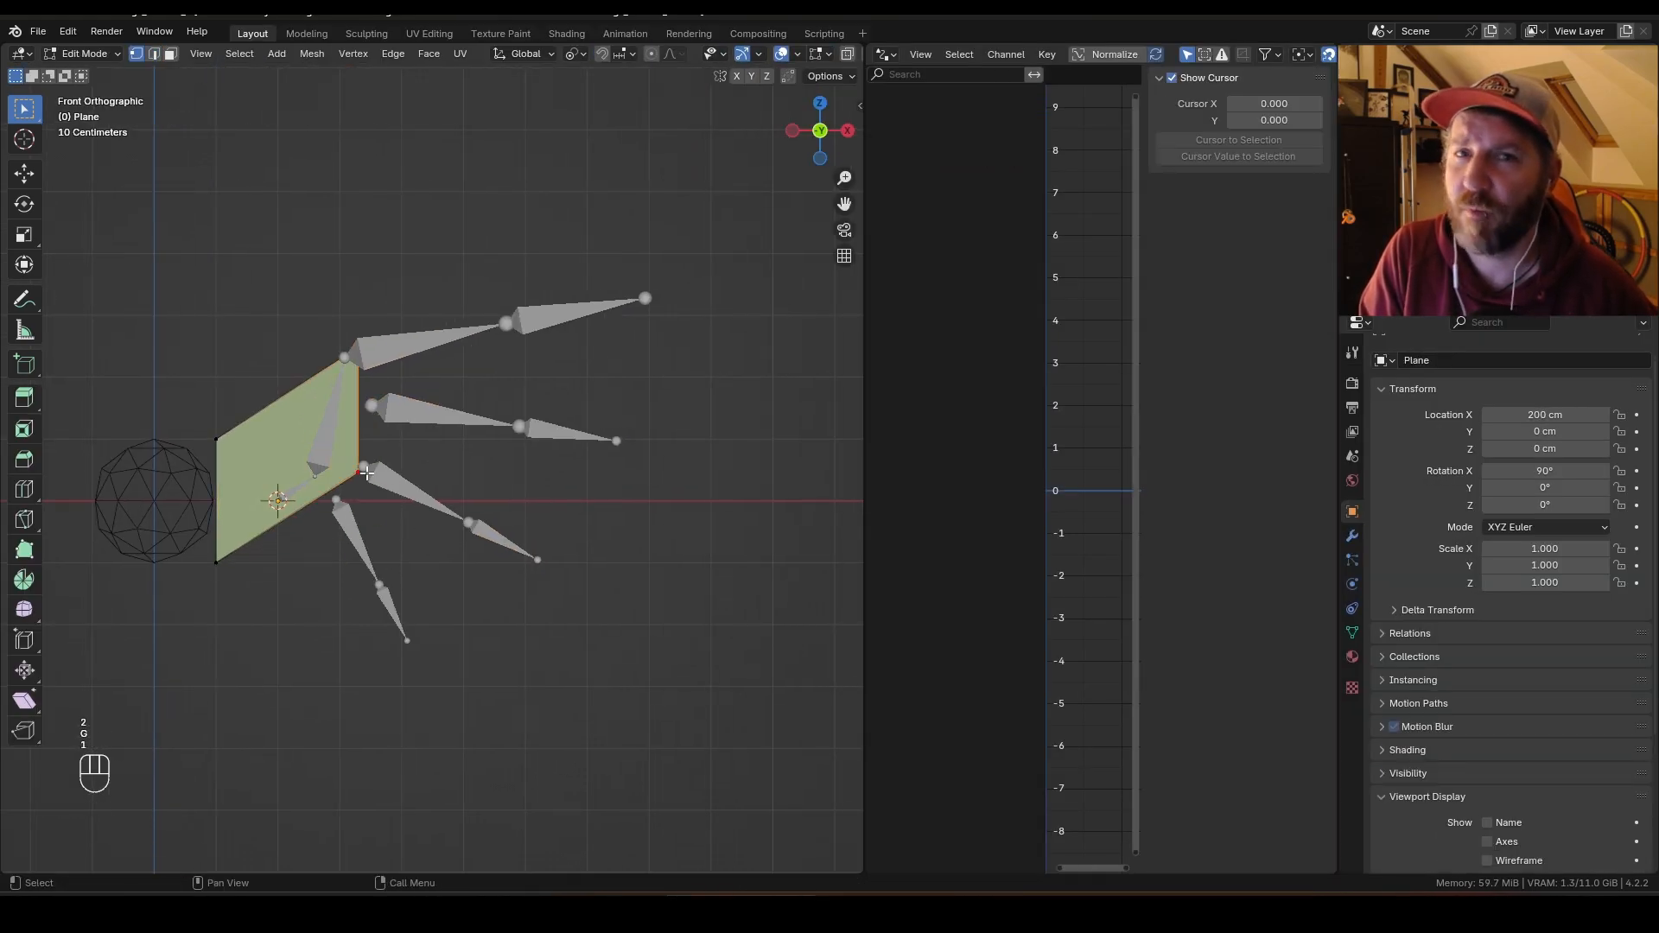
key(g)
click(572, 570)
click(220, 564)
key(g)
click(409, 653)
click(219, 440)
key(g)
click(283, 504)
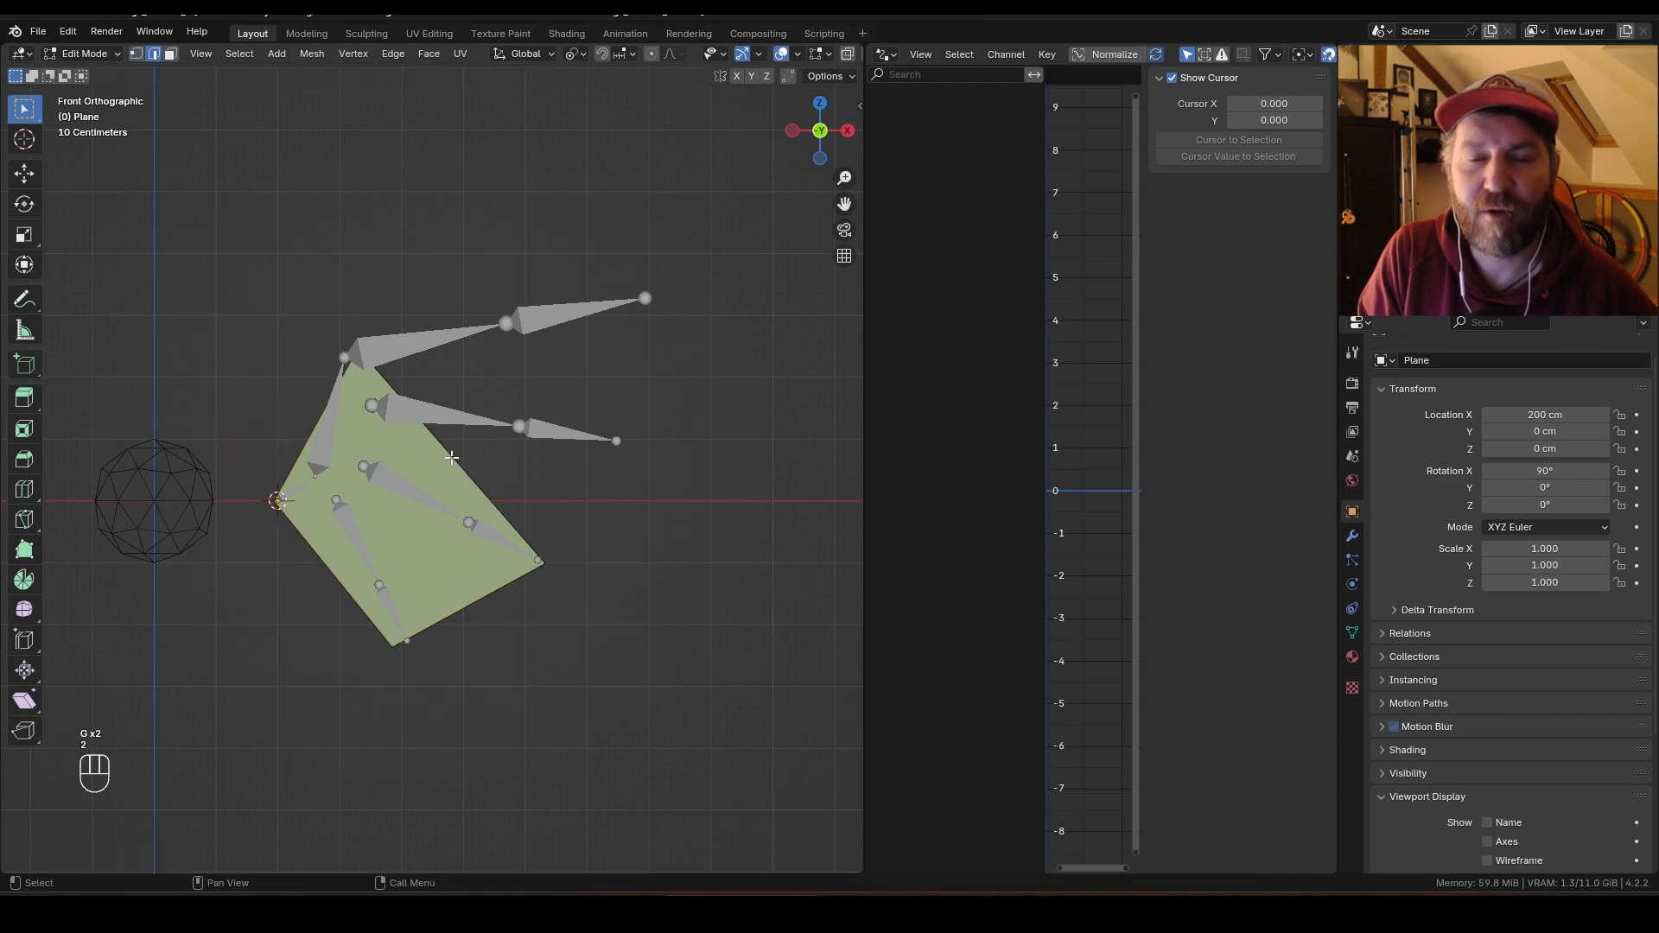
click(833, 422)
key(1)
click(828, 507)
key(g)
click(627, 441)
click(547, 567)
key(g)
click(517, 633)
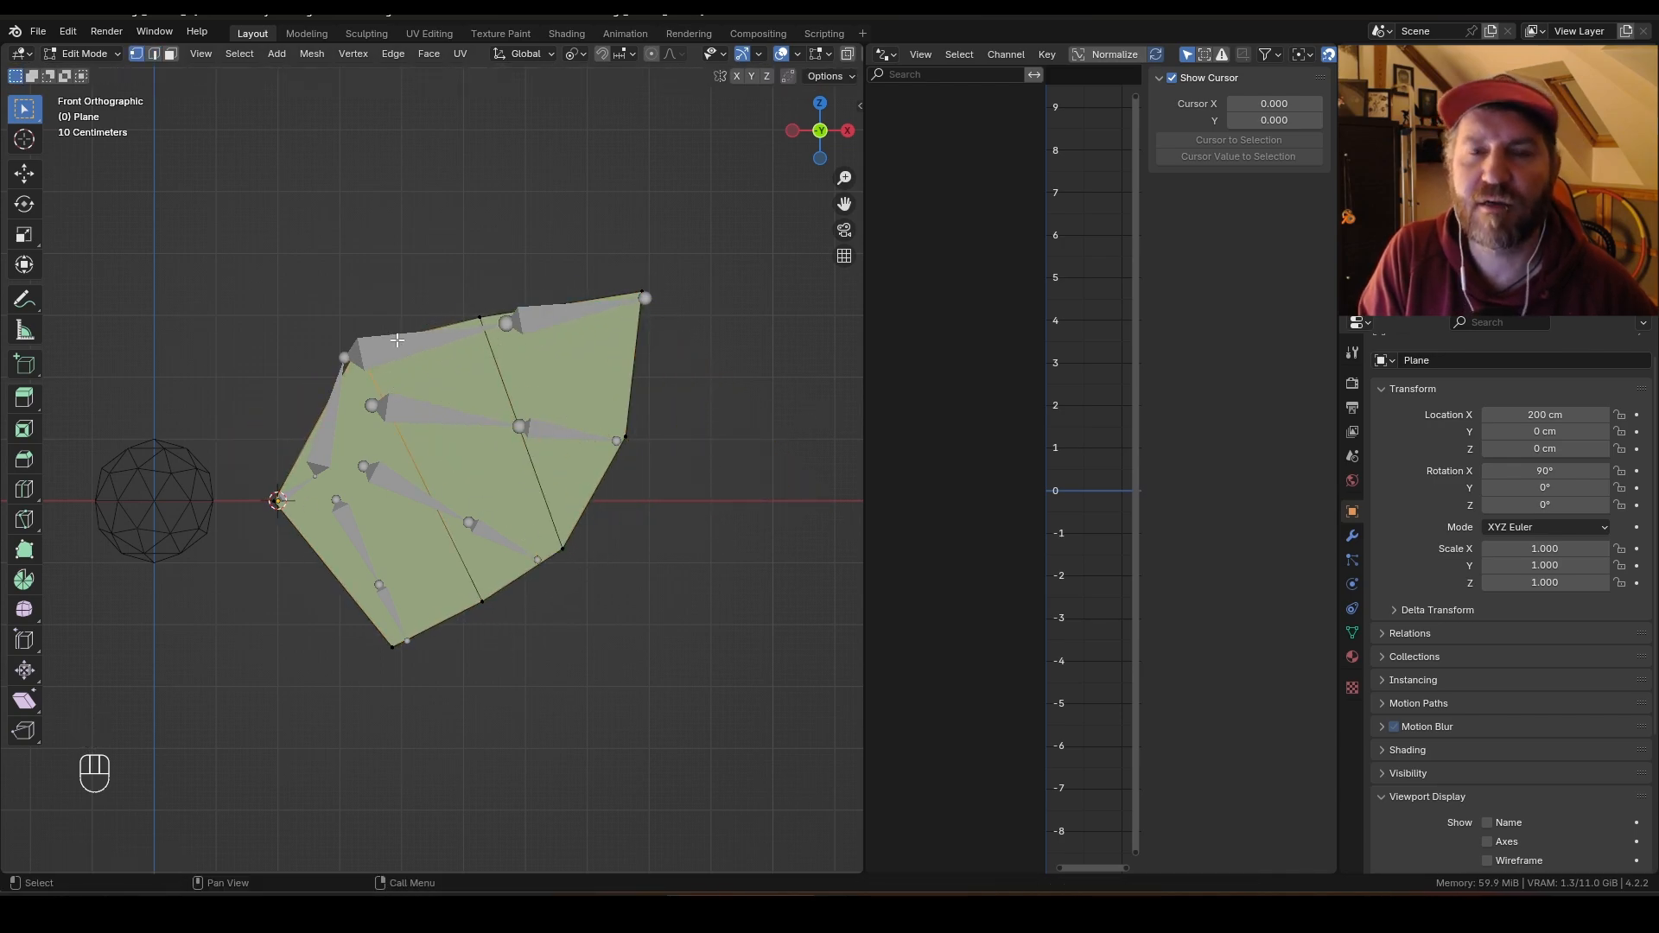
click(570, 363)
click(348, 362)
key(g)
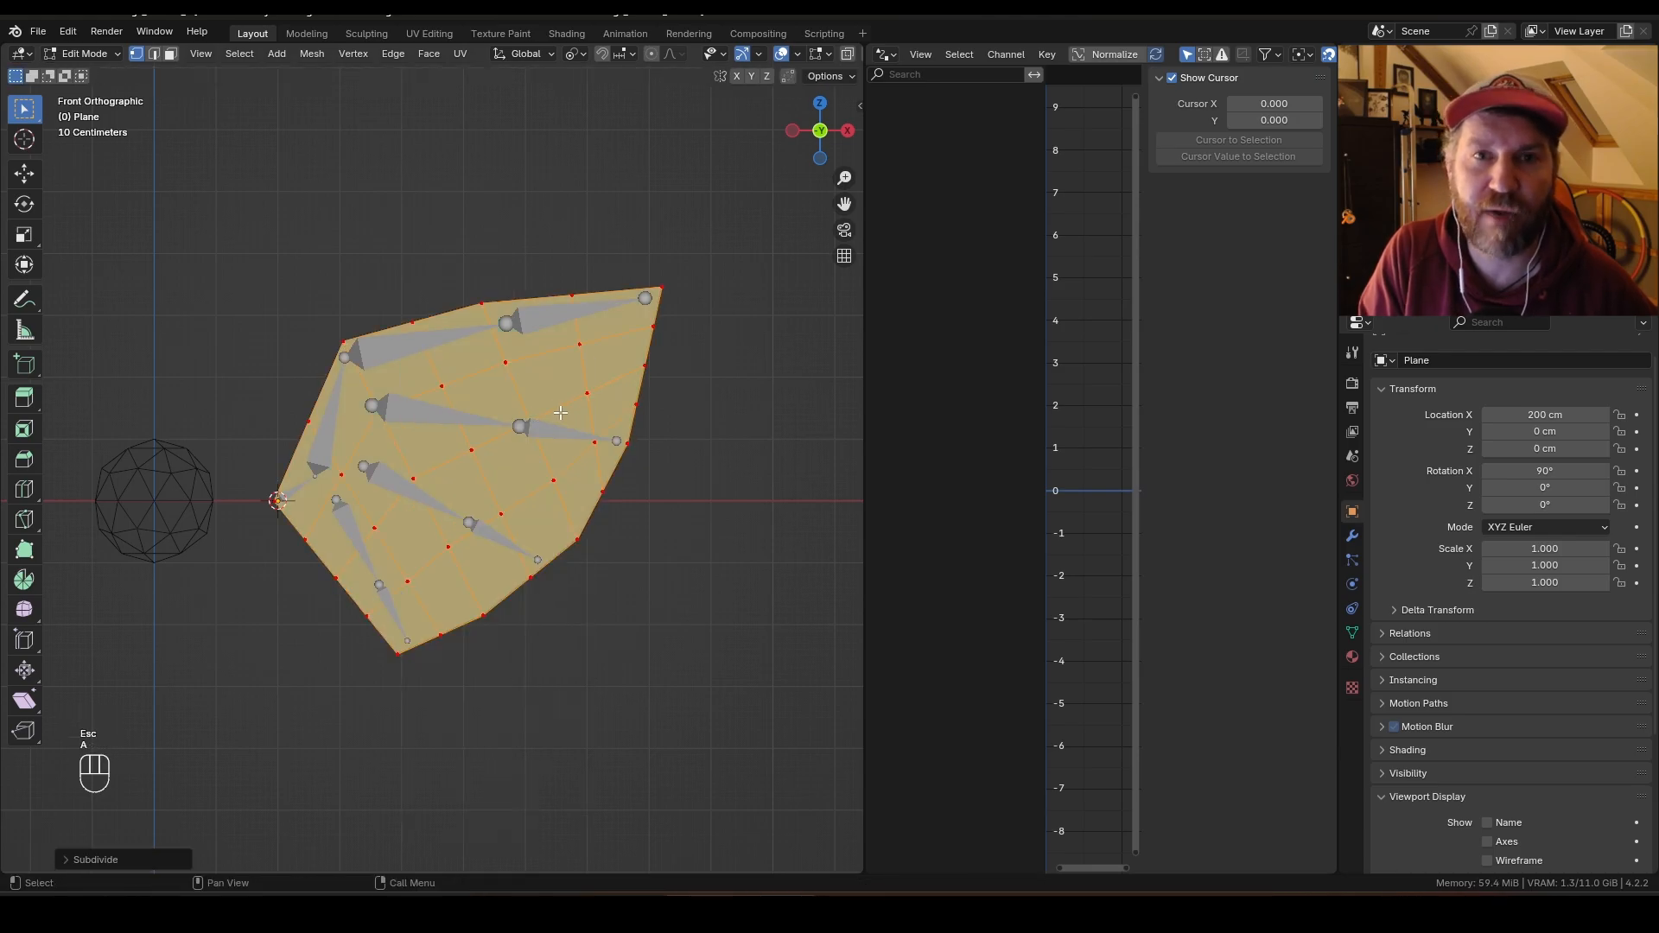
Step: Parent the membrane plane to the armature with automatic weights
key(ctrl+p)
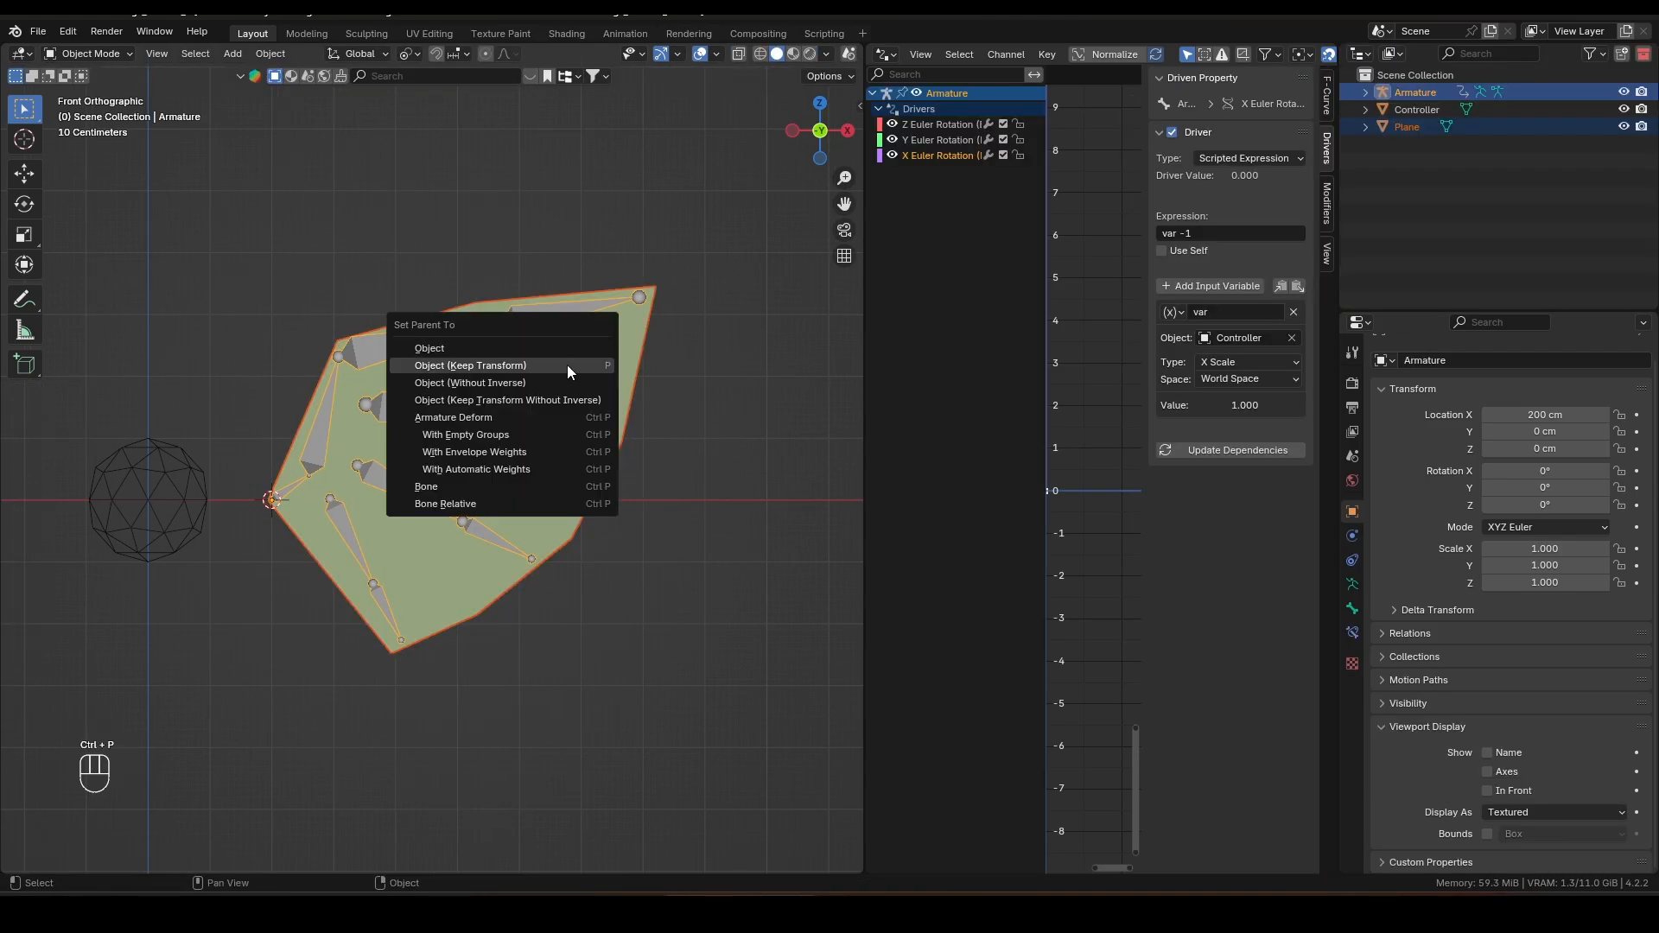
click(551, 468)
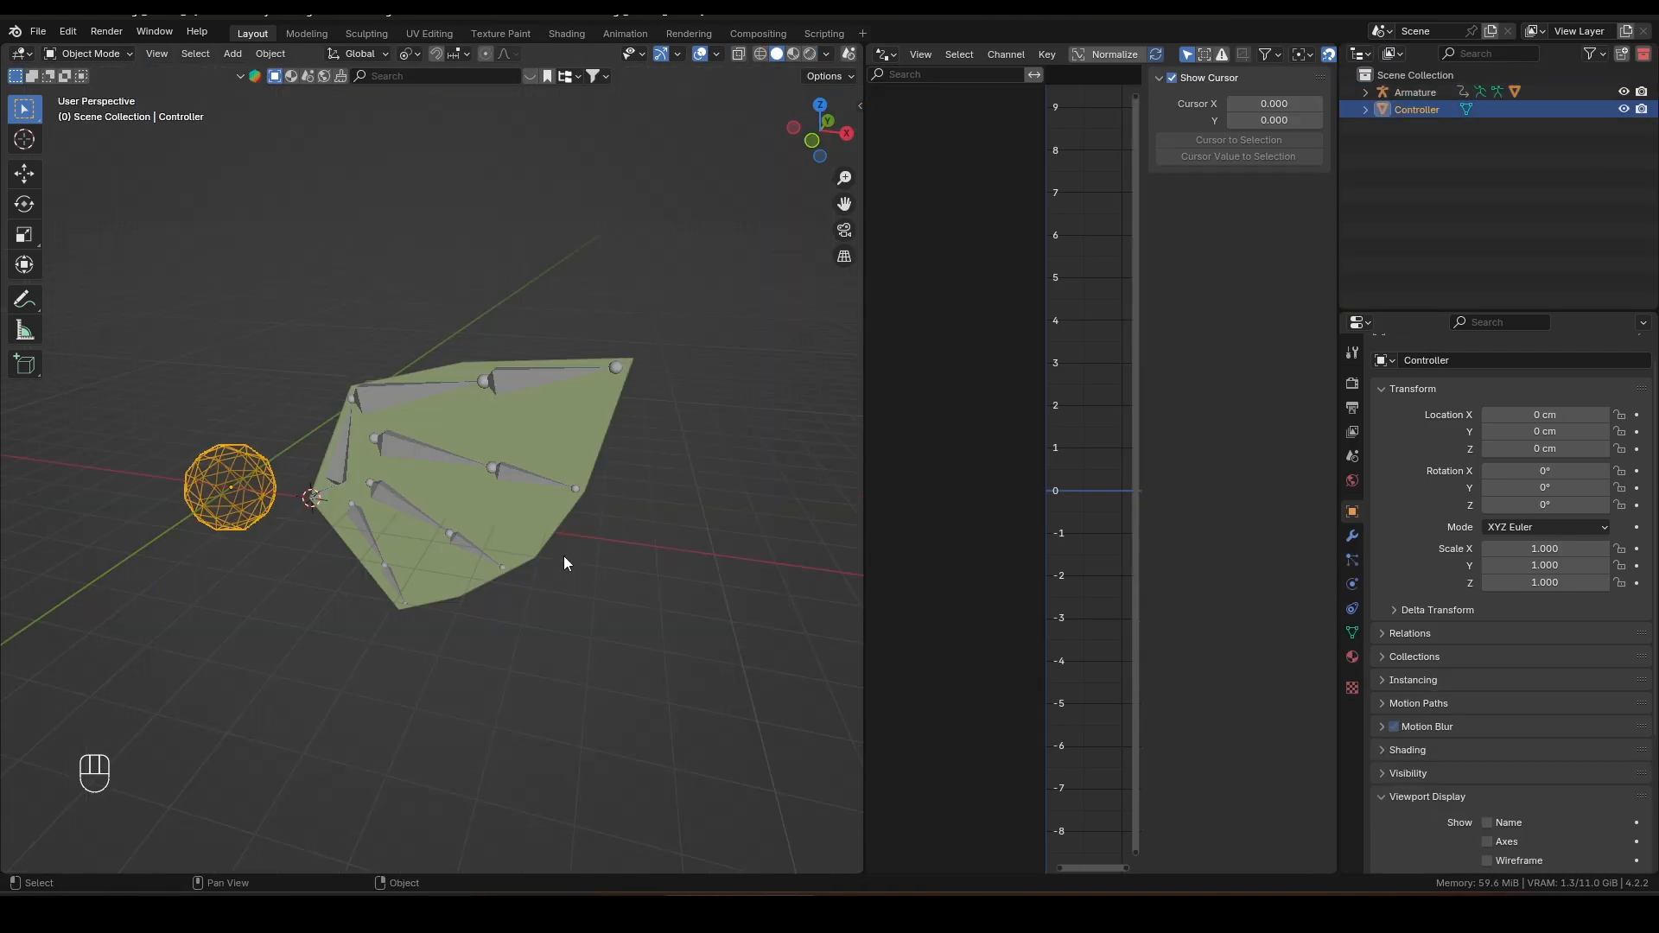
Step: Move the Controller freely, along Z and along X, then scale it, to test the membrane deformation, cancelling each
key(g)
key(g)
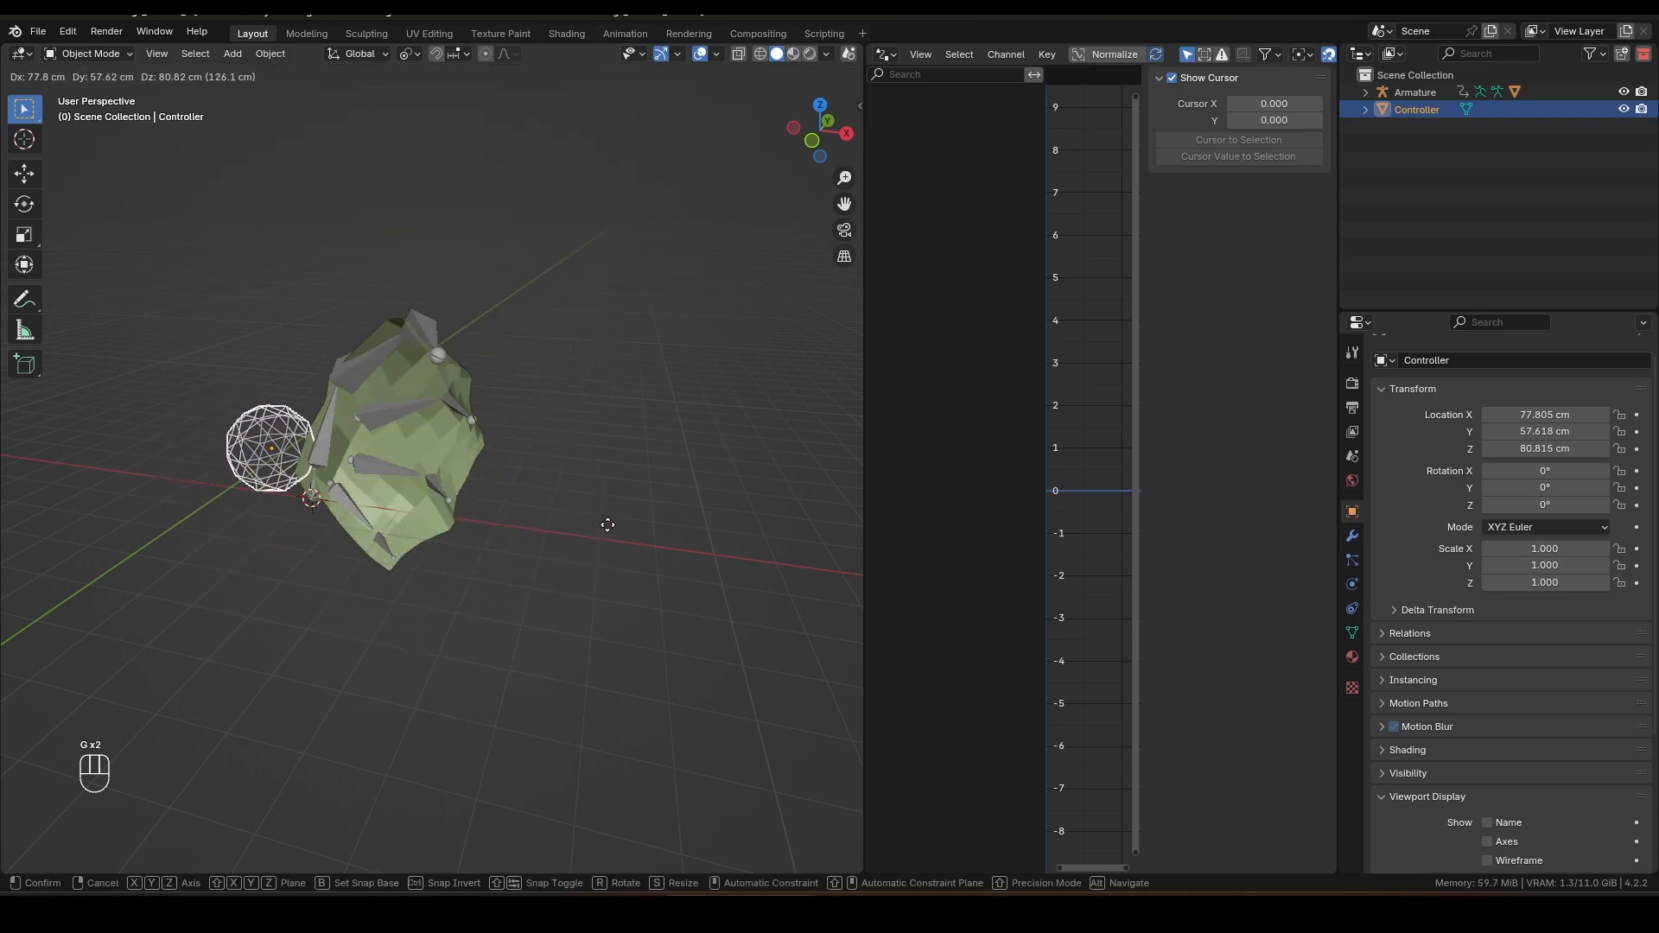
key(z)
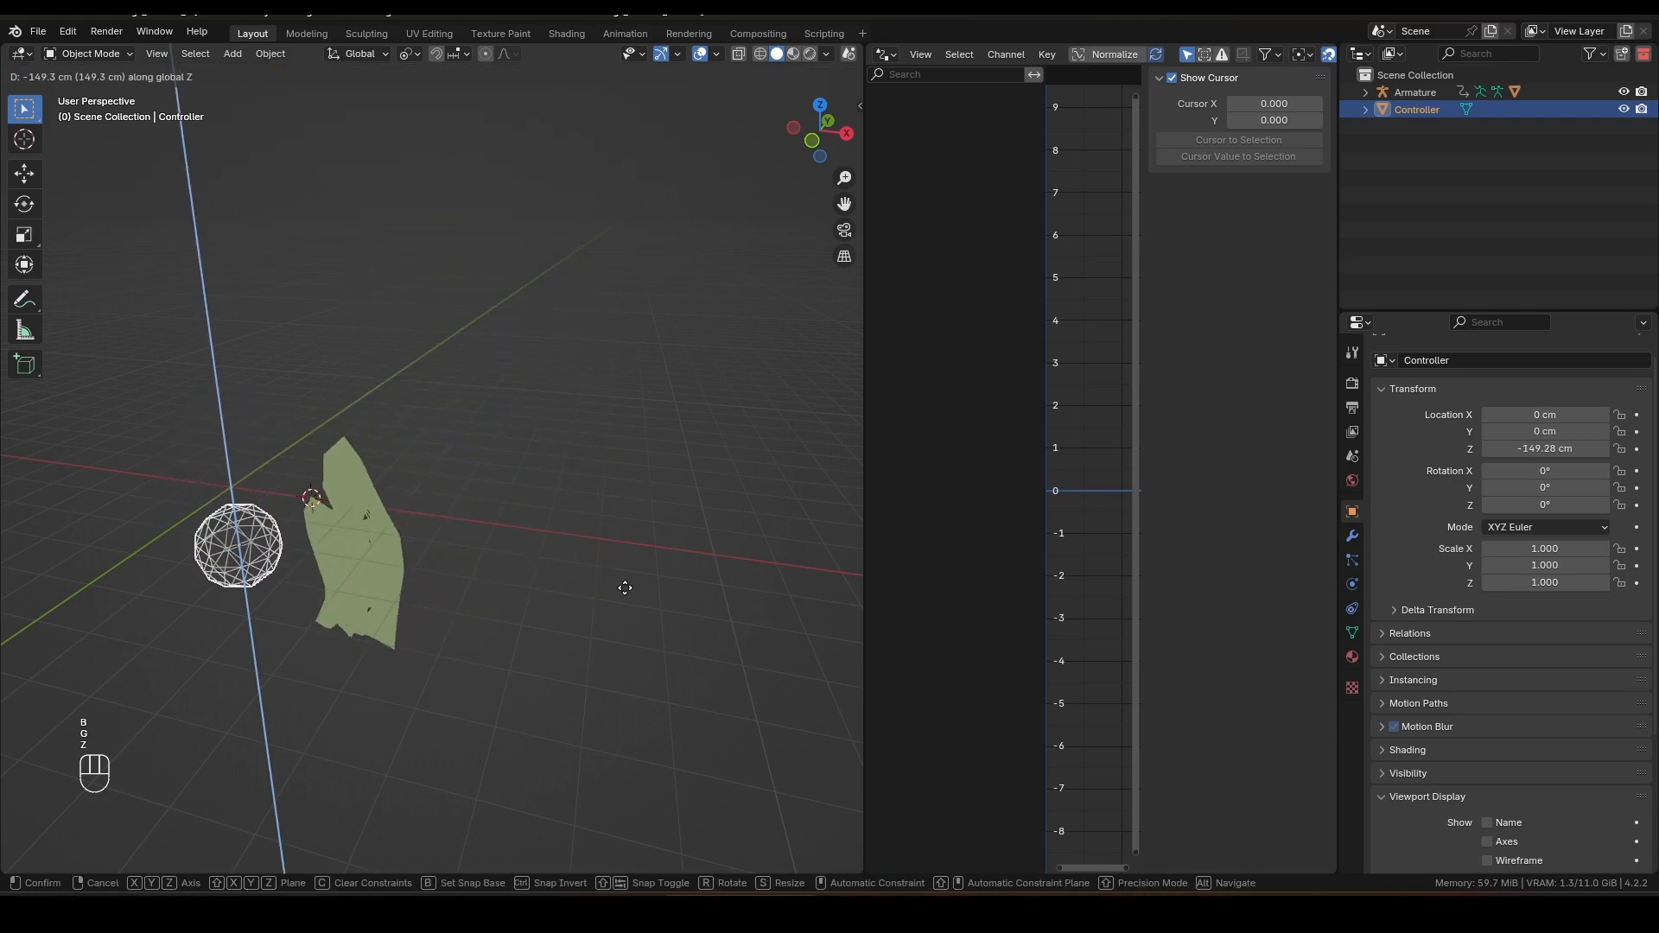
key(x)
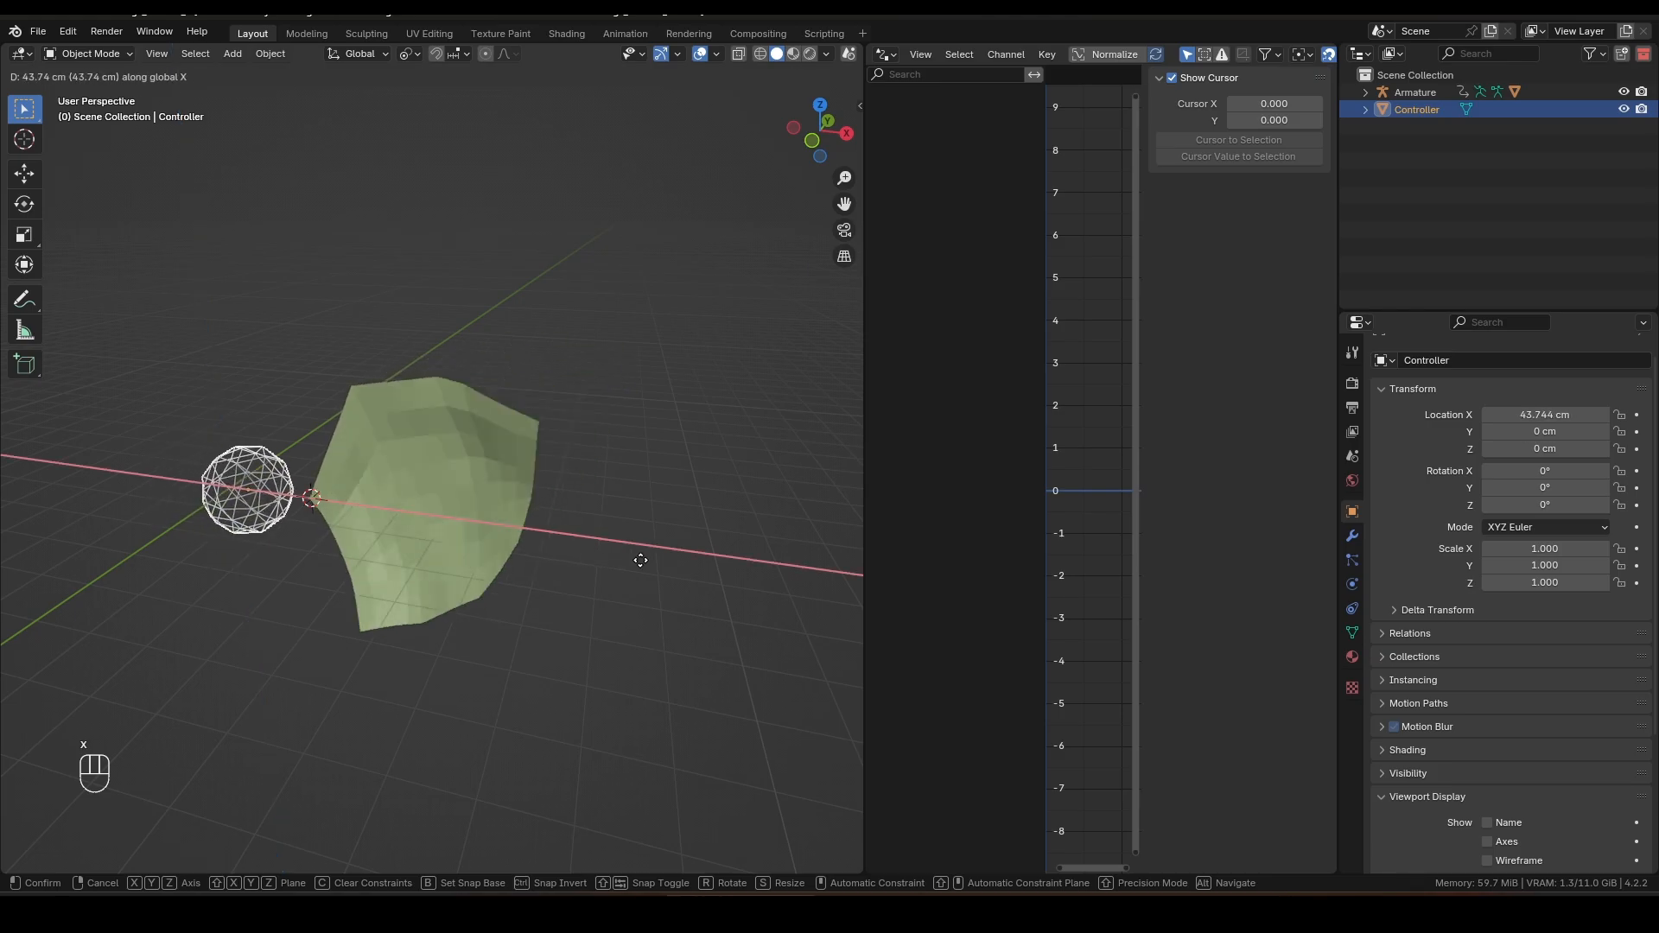
key(Escape)
key(s)
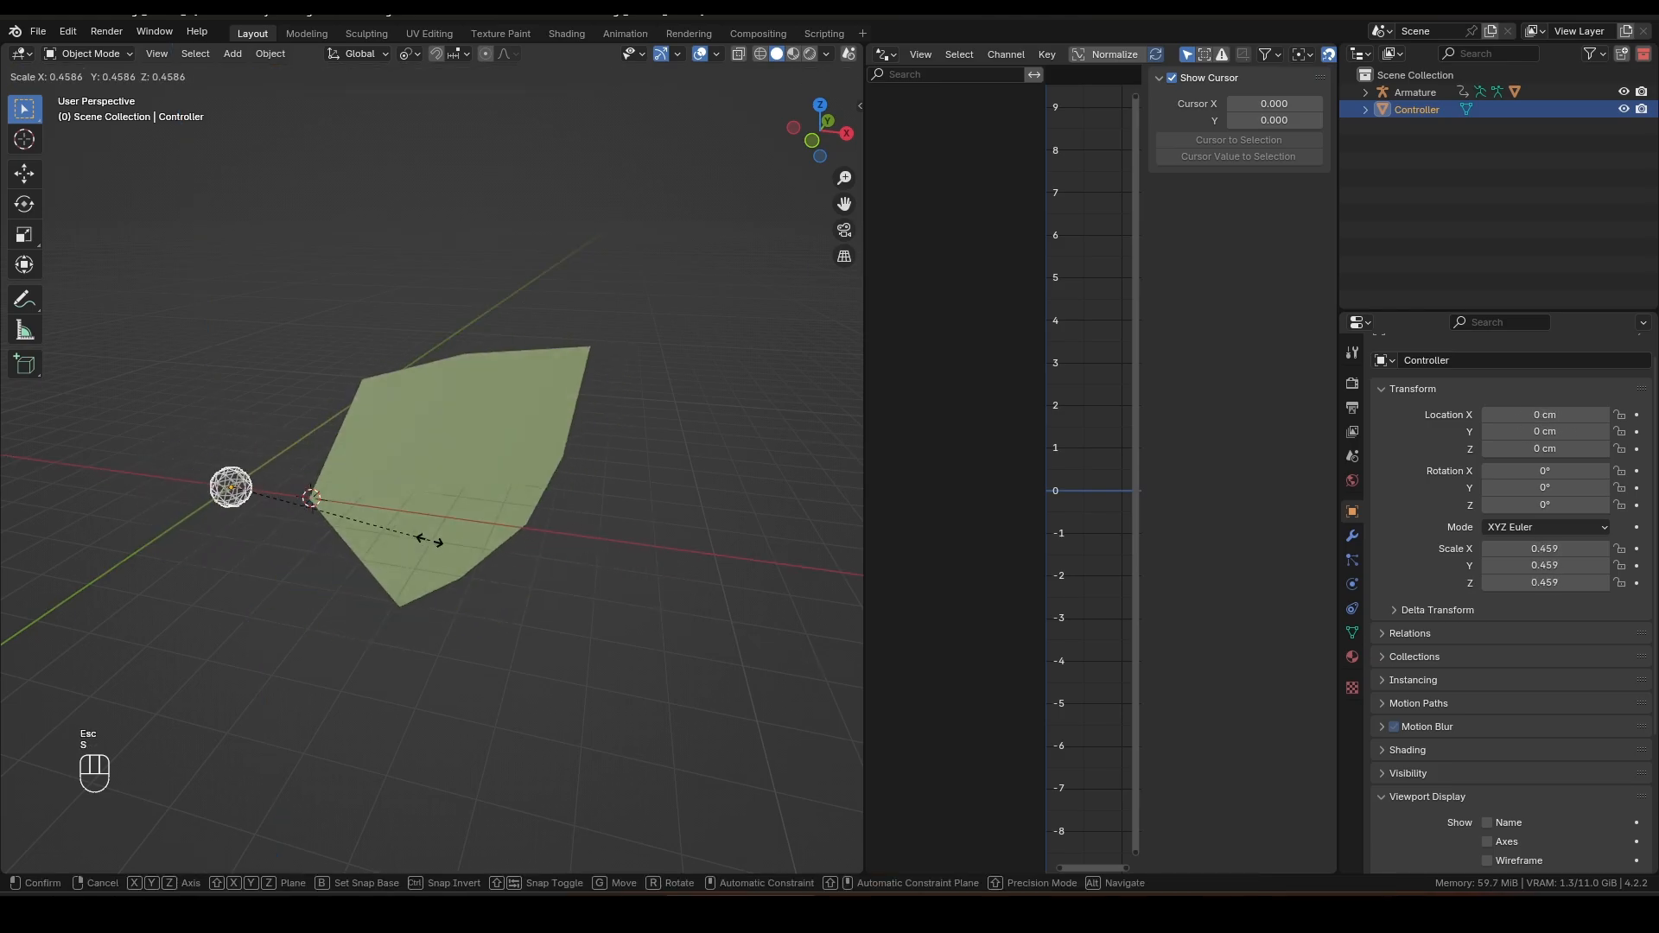
key(Escape)
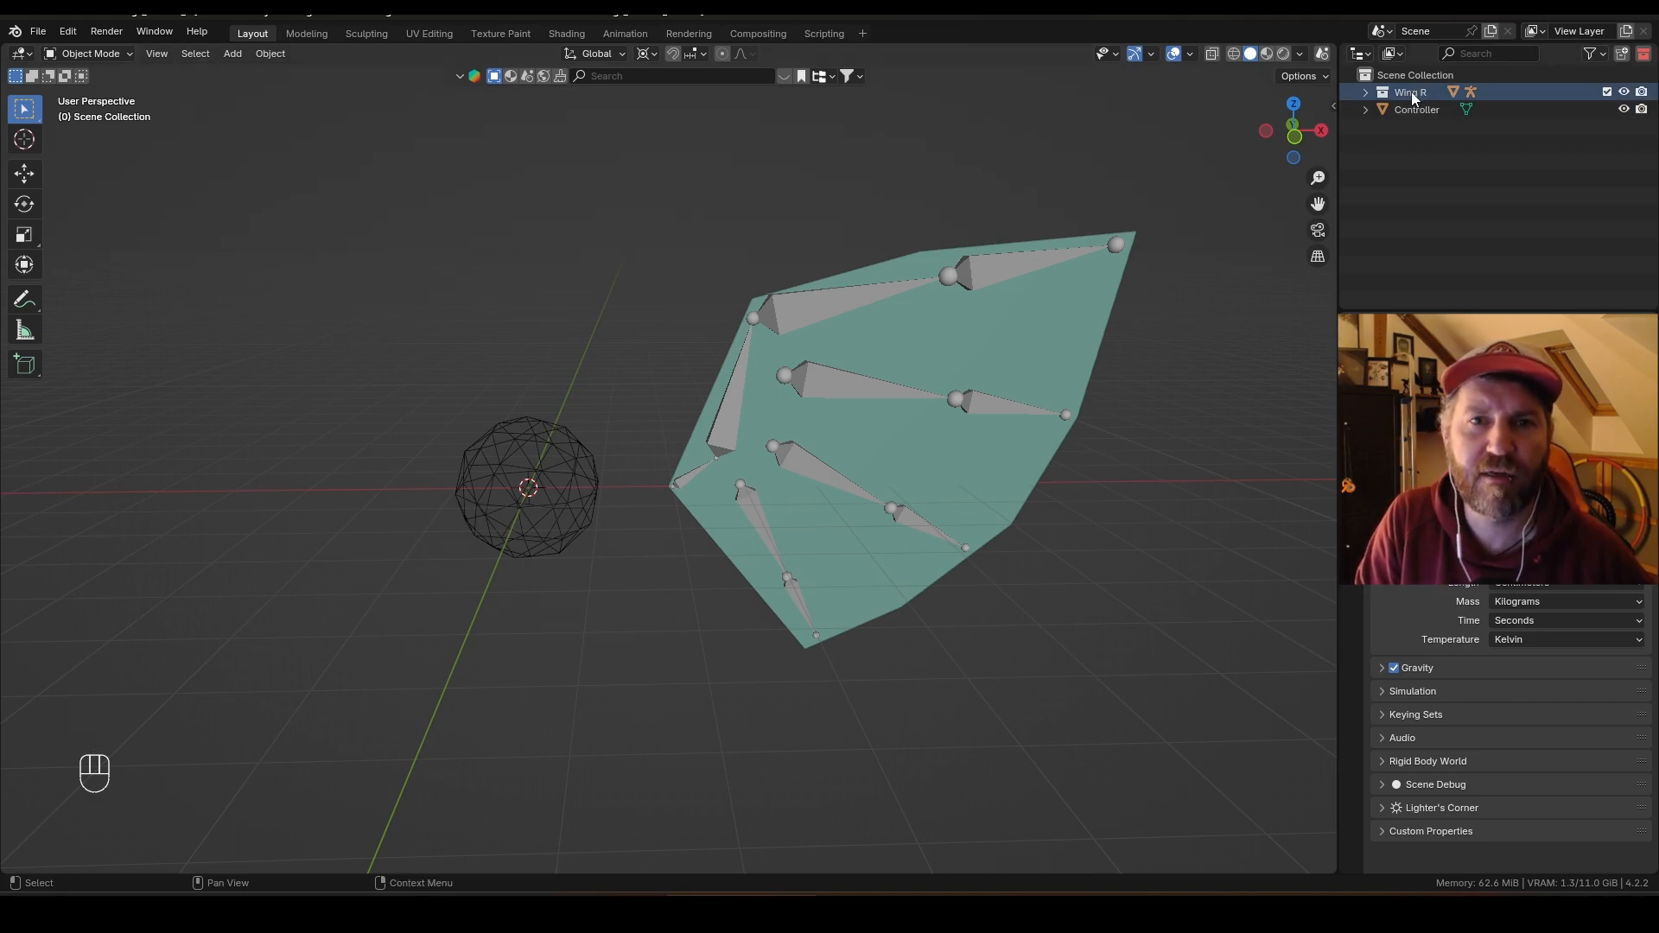
Step: Duplicate the Wing R collection and rename the copy Wing L
right_click(1412, 91)
click(1407, 92)
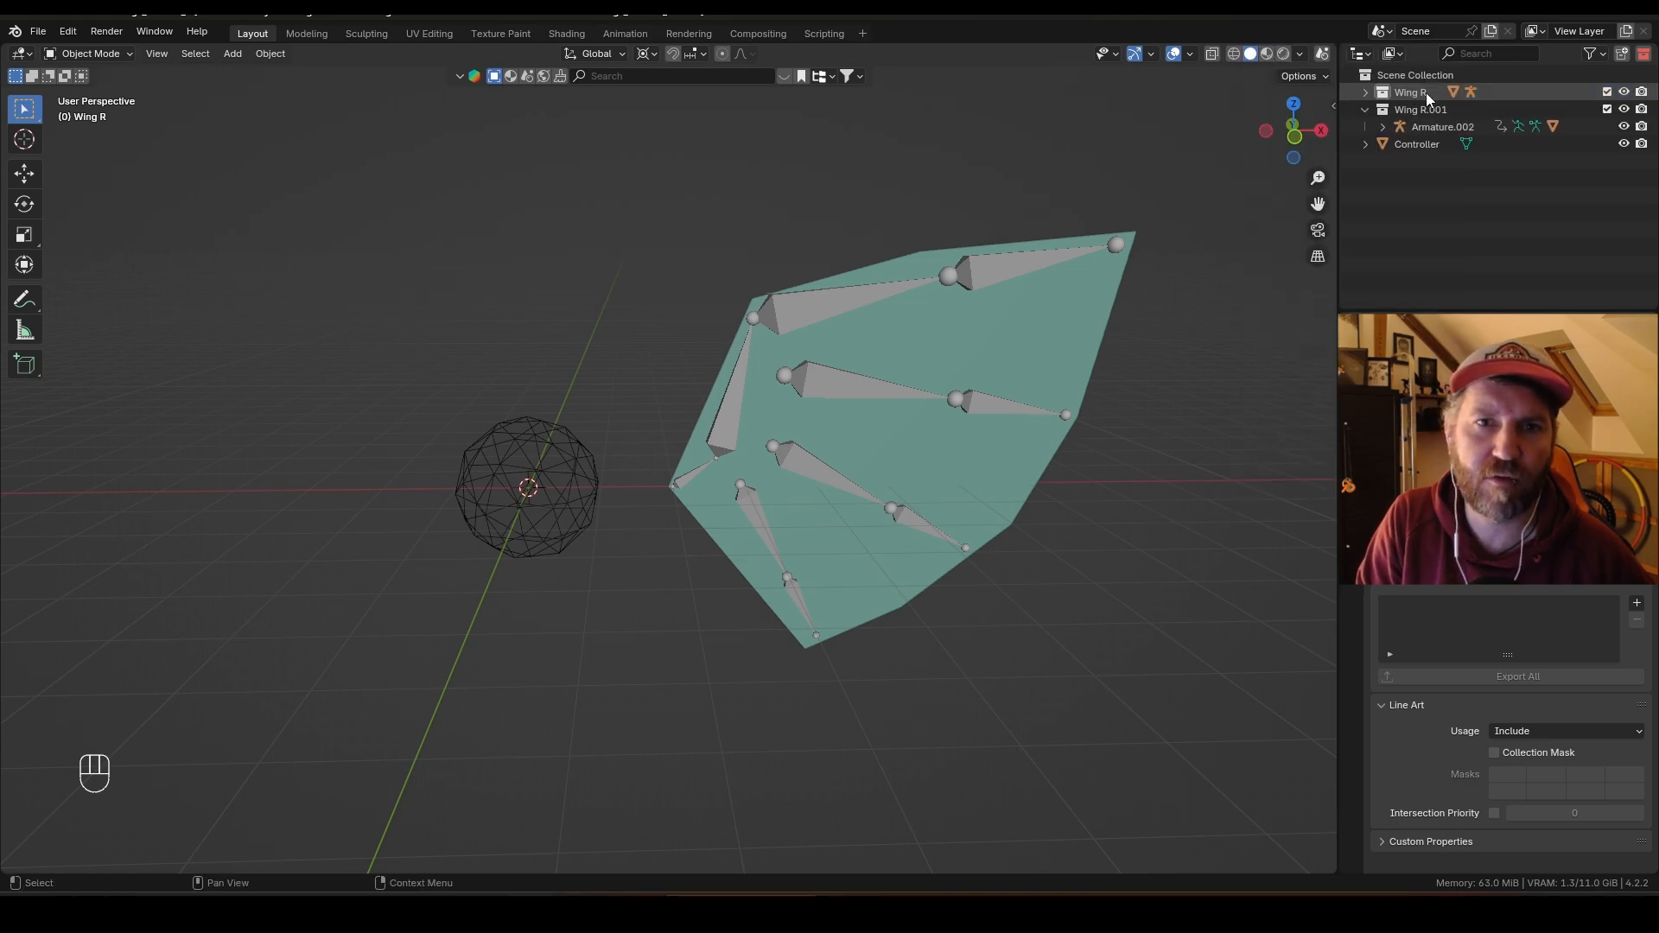
double_click(1428, 107)
key(BackSpace)
key(BackSpace)
key(BackSpace)
key(BackSpace)
key(BackSpace)
text(L)
key(Return)
Step: Mirror the Wing L armature along the X axis
click(1441, 126)
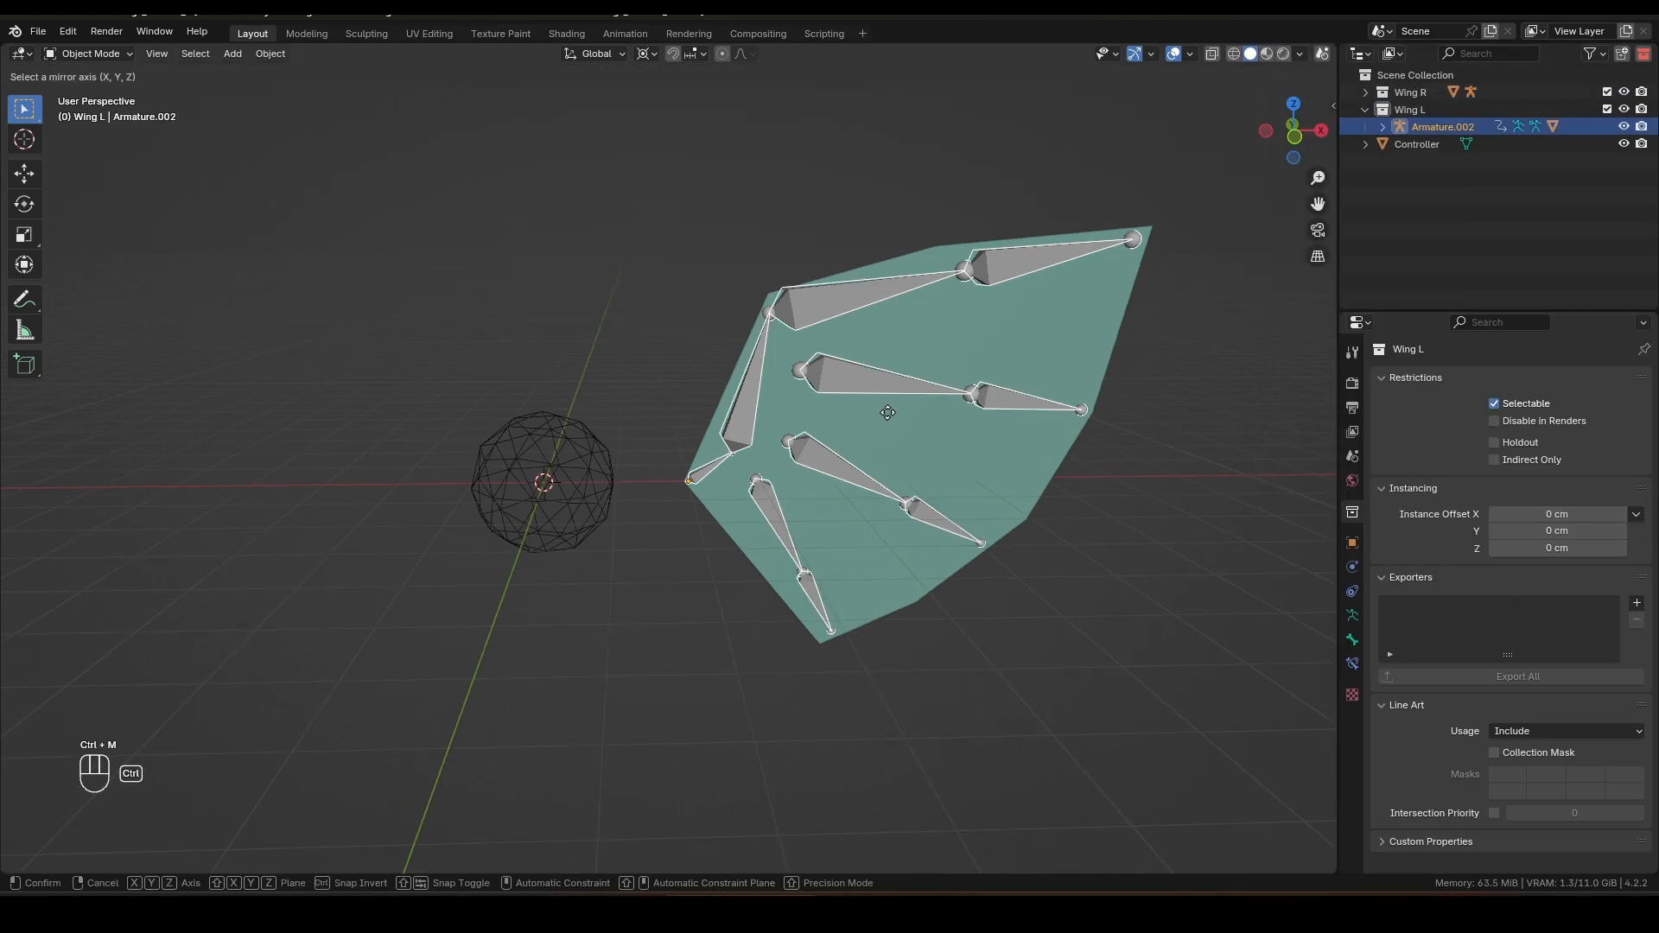
key(ctrl+m)
key(x)
key(Return)
shift+middle_drag(750, 496, 848, 459)
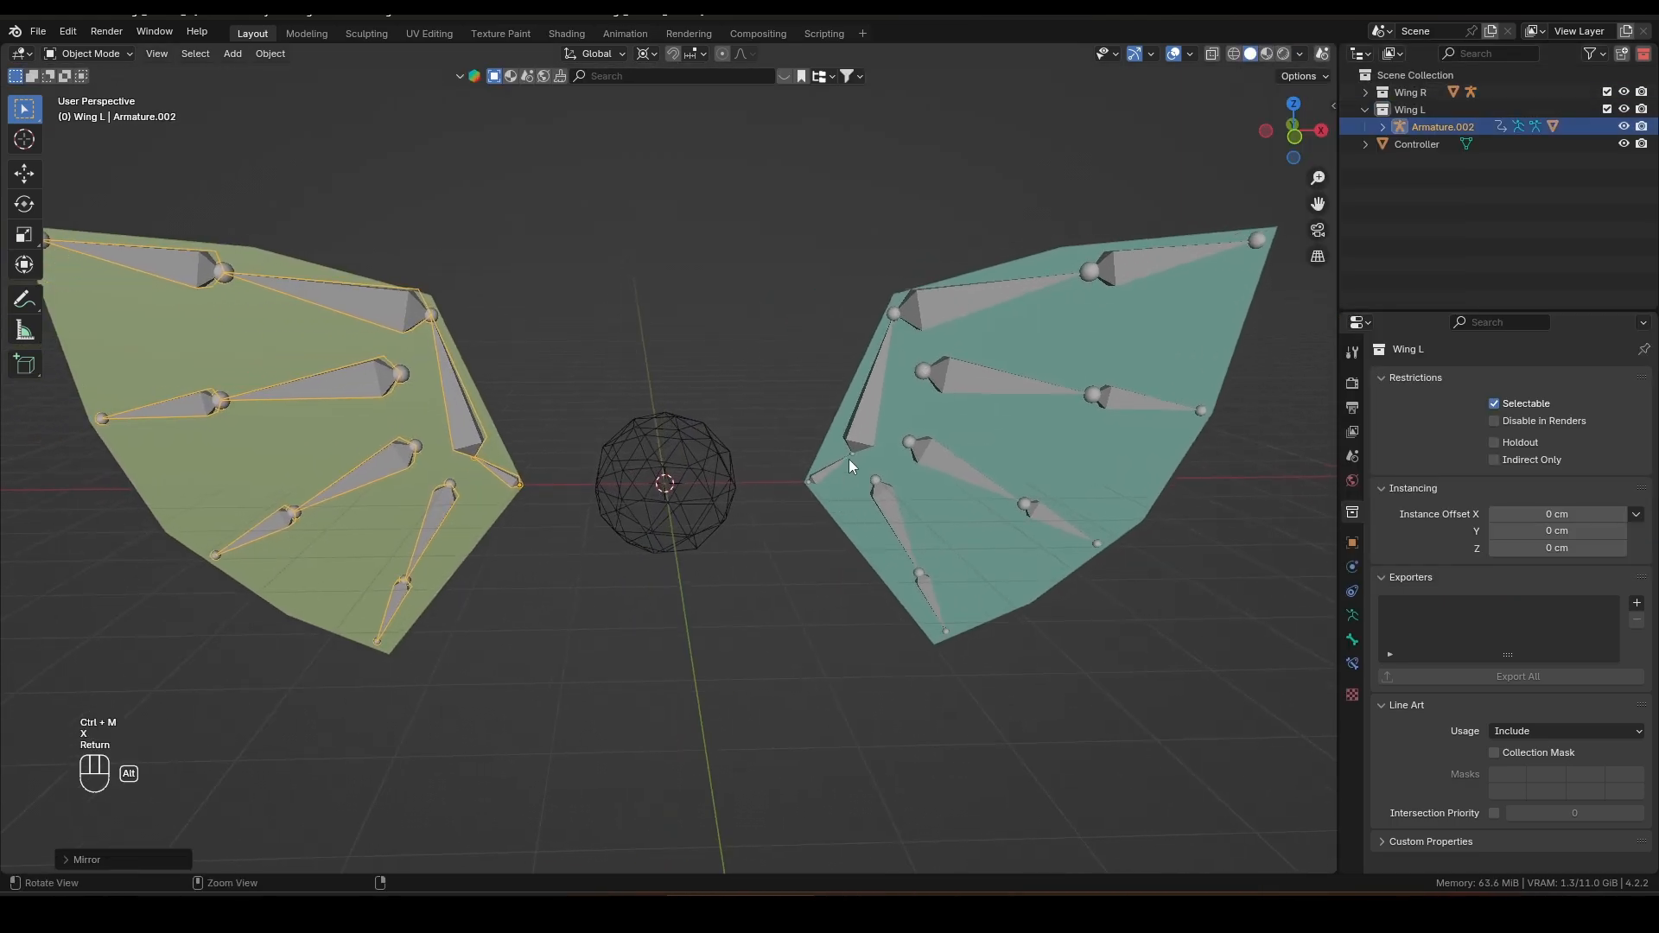
Step: Move the Controller freely and along Z to test both wings together, cancelling each move
scroll(849, 459, down, 2)
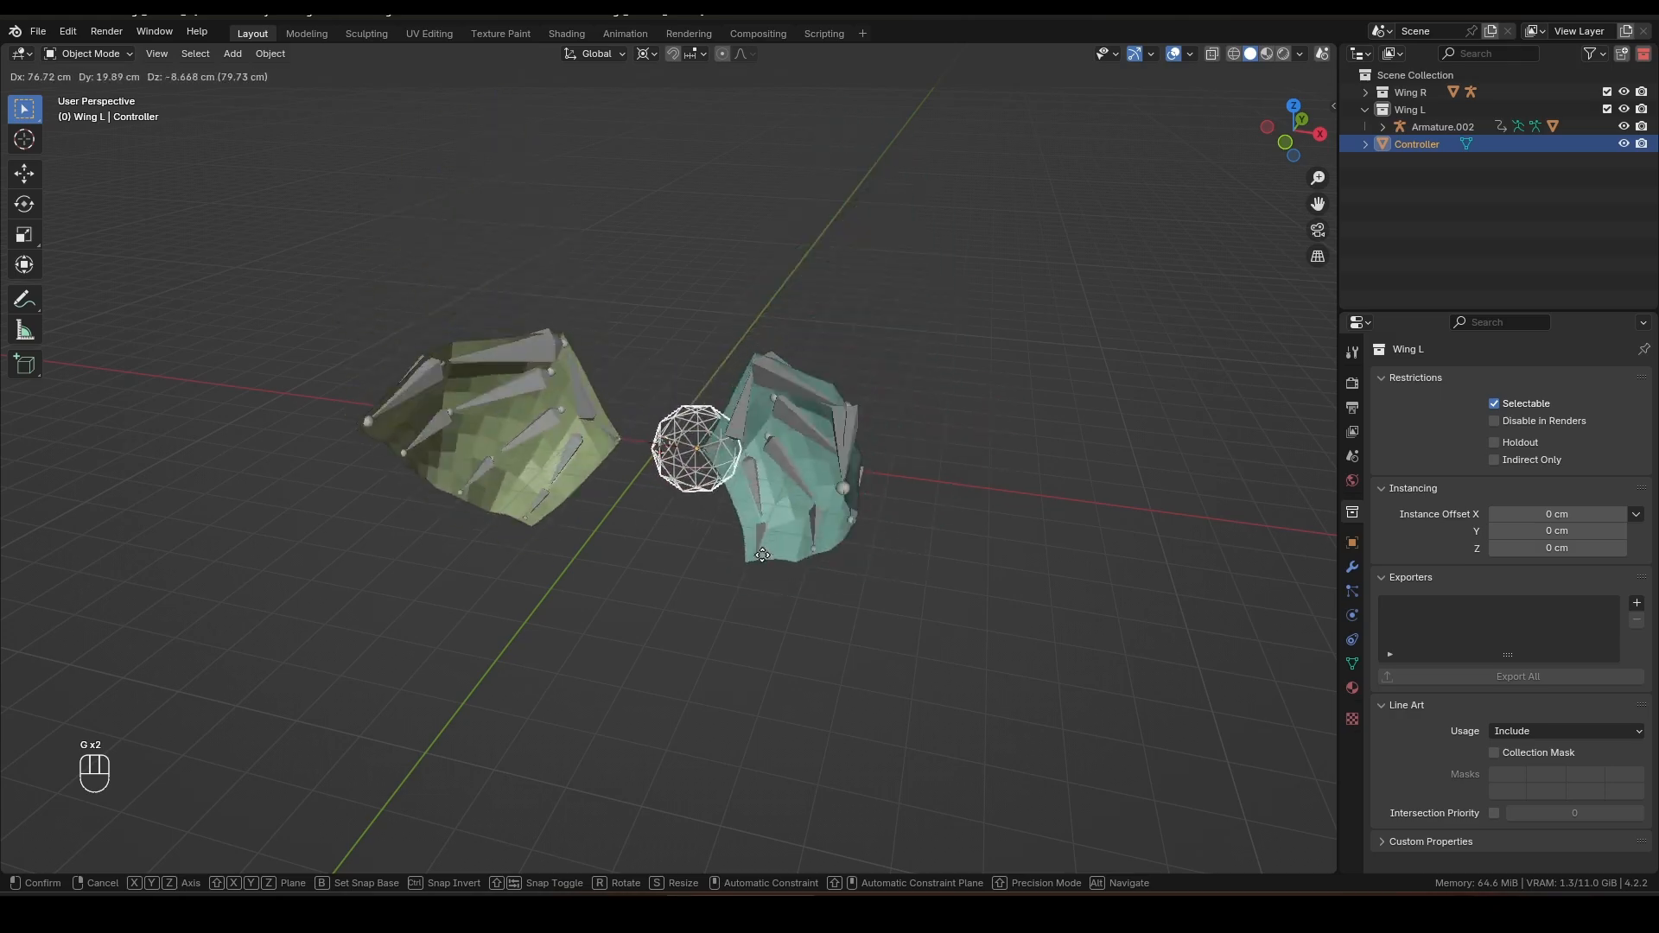
key(Escape)
key(g)
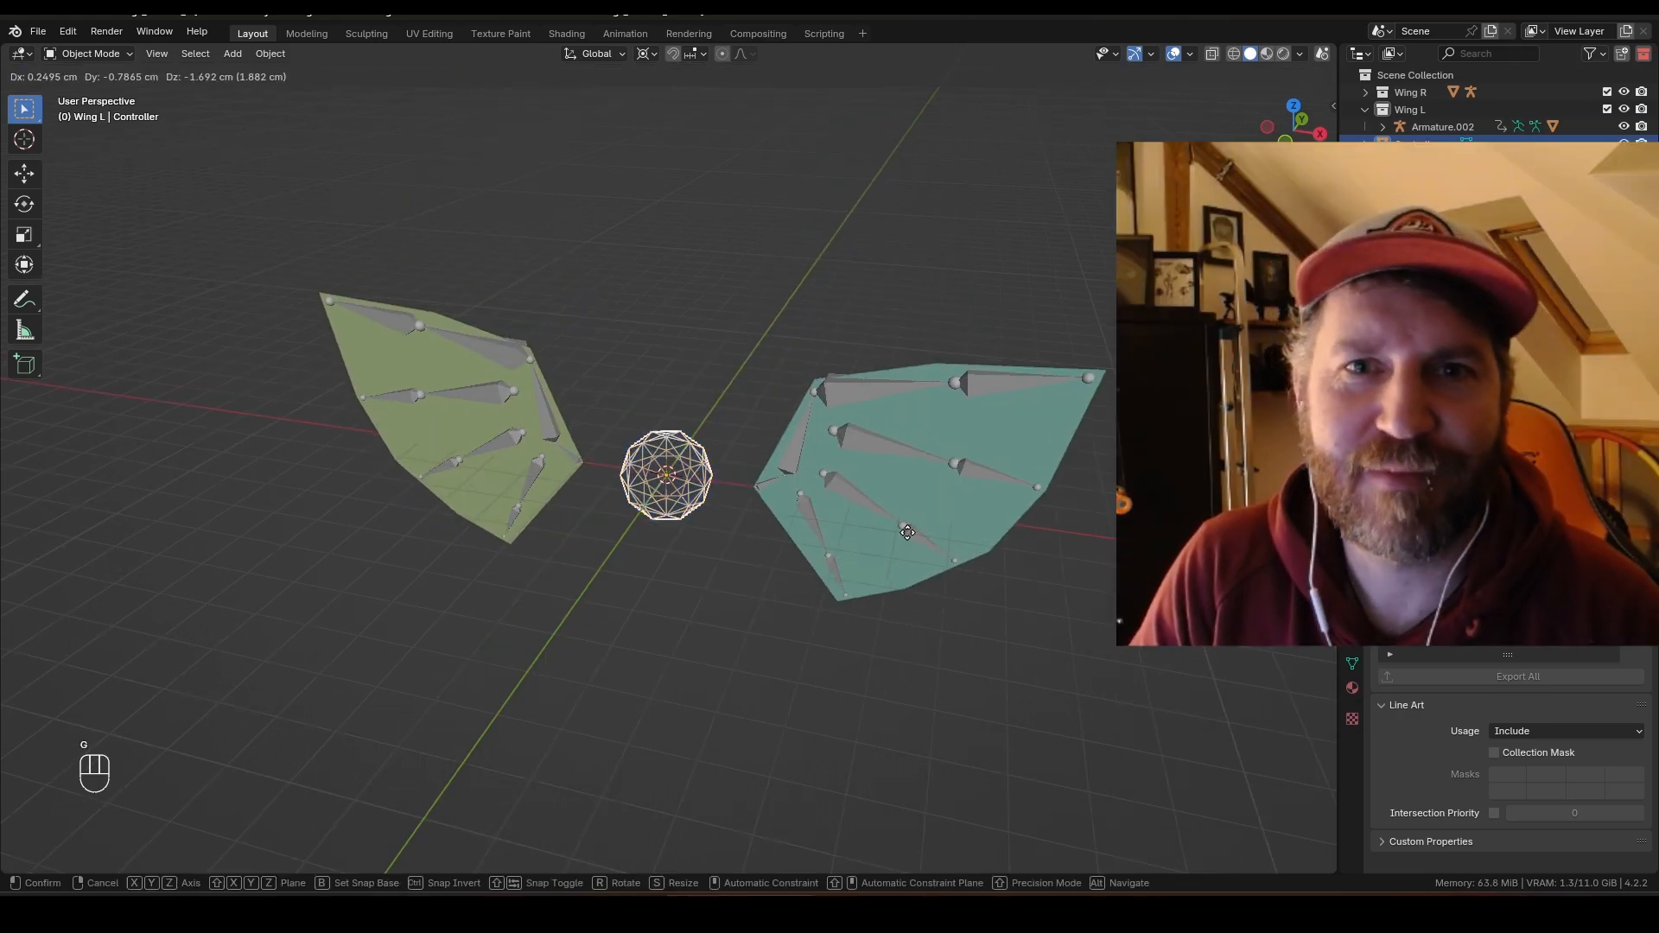
key(z)
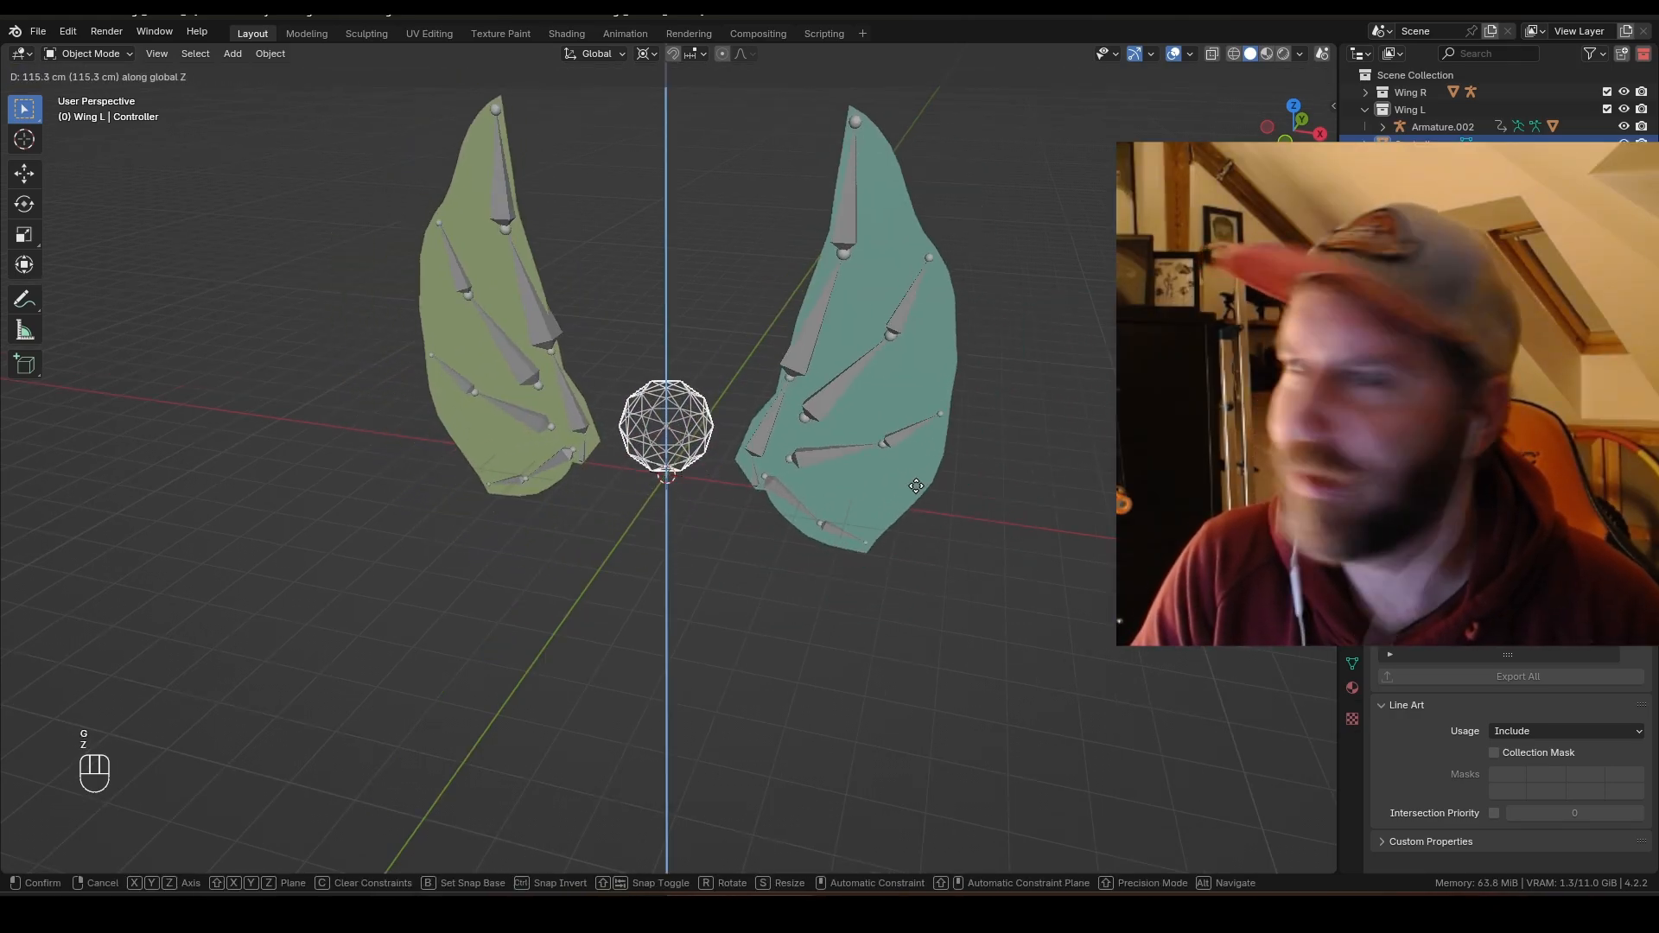
key(Escape)
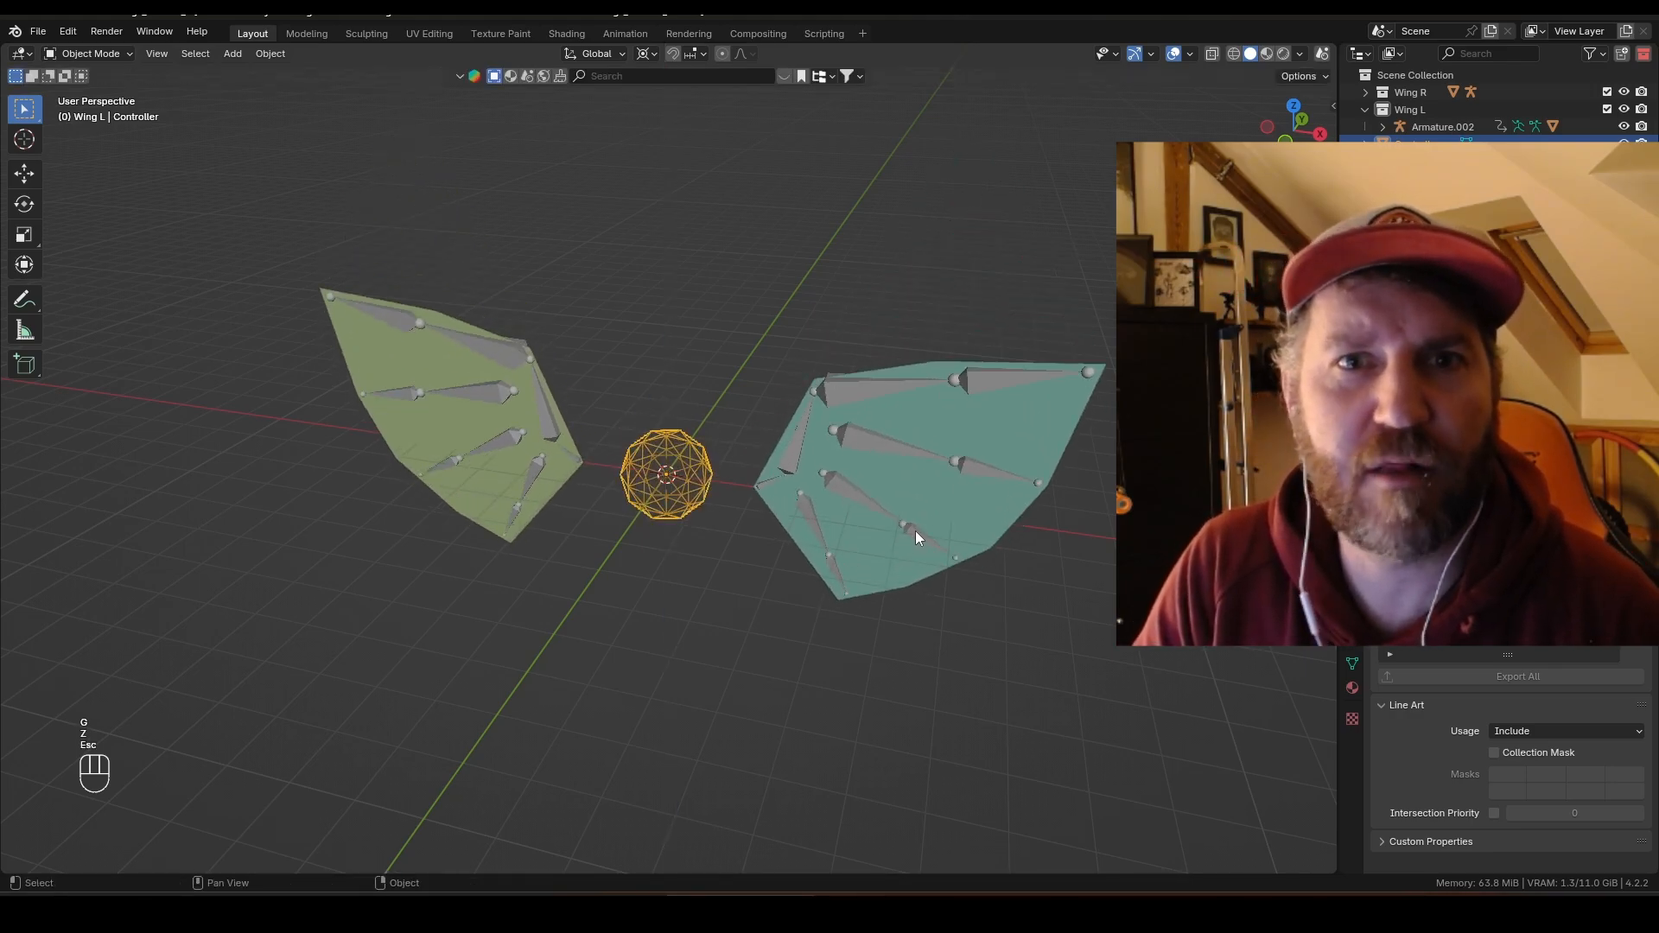
Step: Move the Controller along X to test the wings
key(g)
key(x)
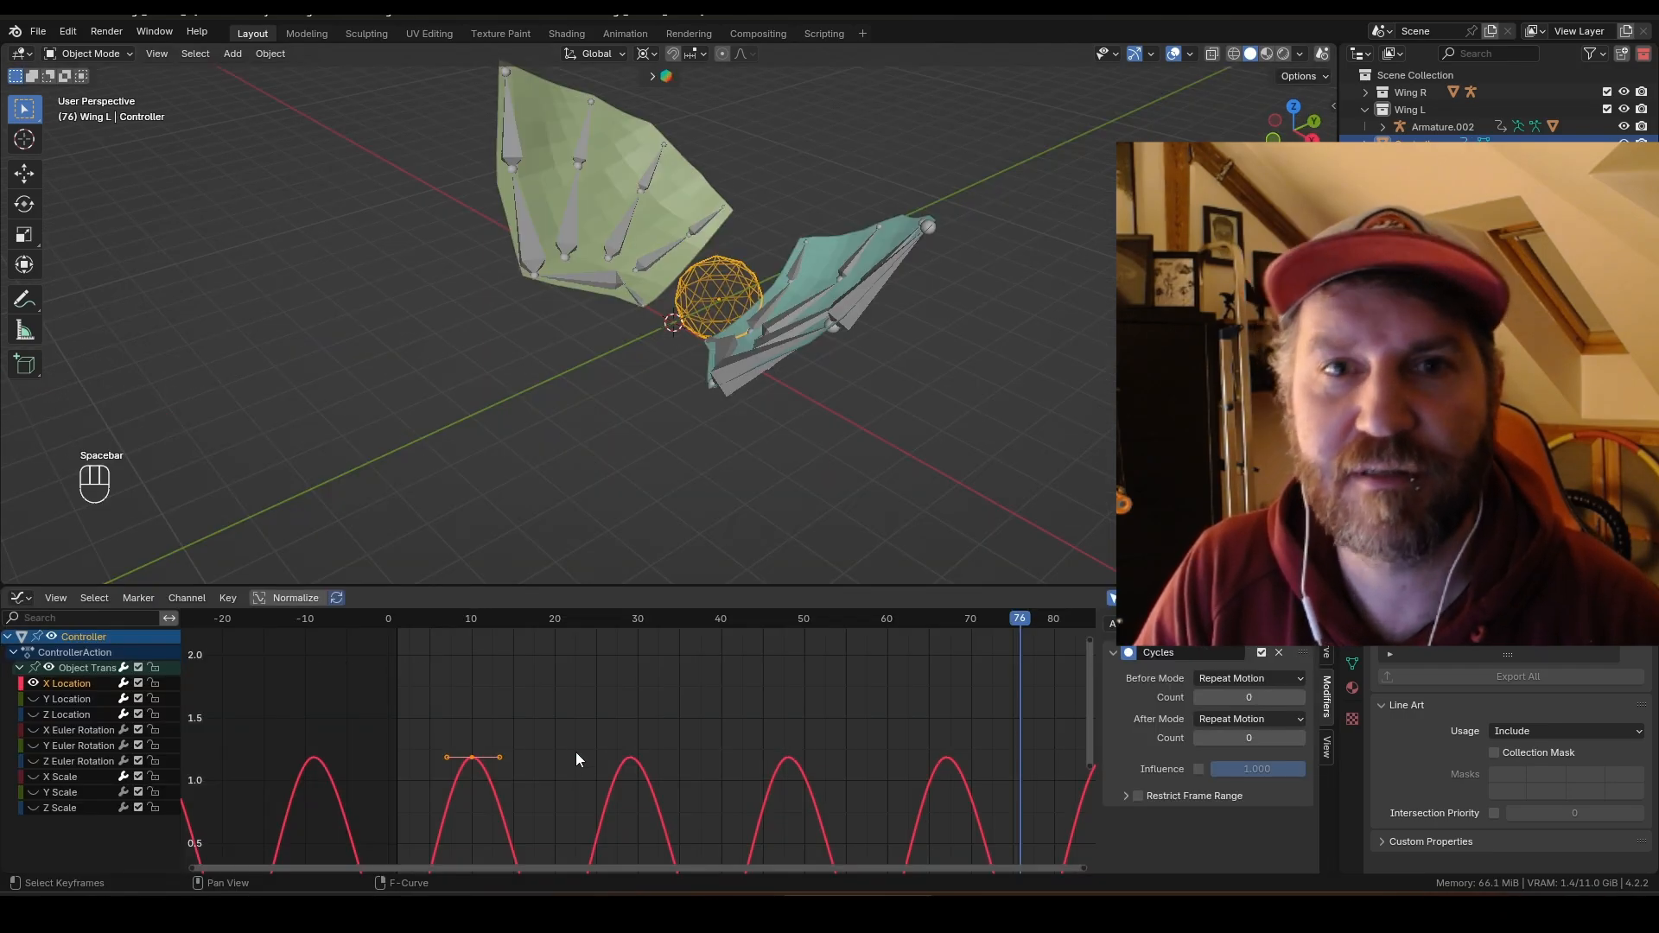
Step: Scale the Controller's cyclic X Location keyframes in time to speed up the flapping
key(s)
click(613, 721)
middle_drag(609, 731, 627, 719)
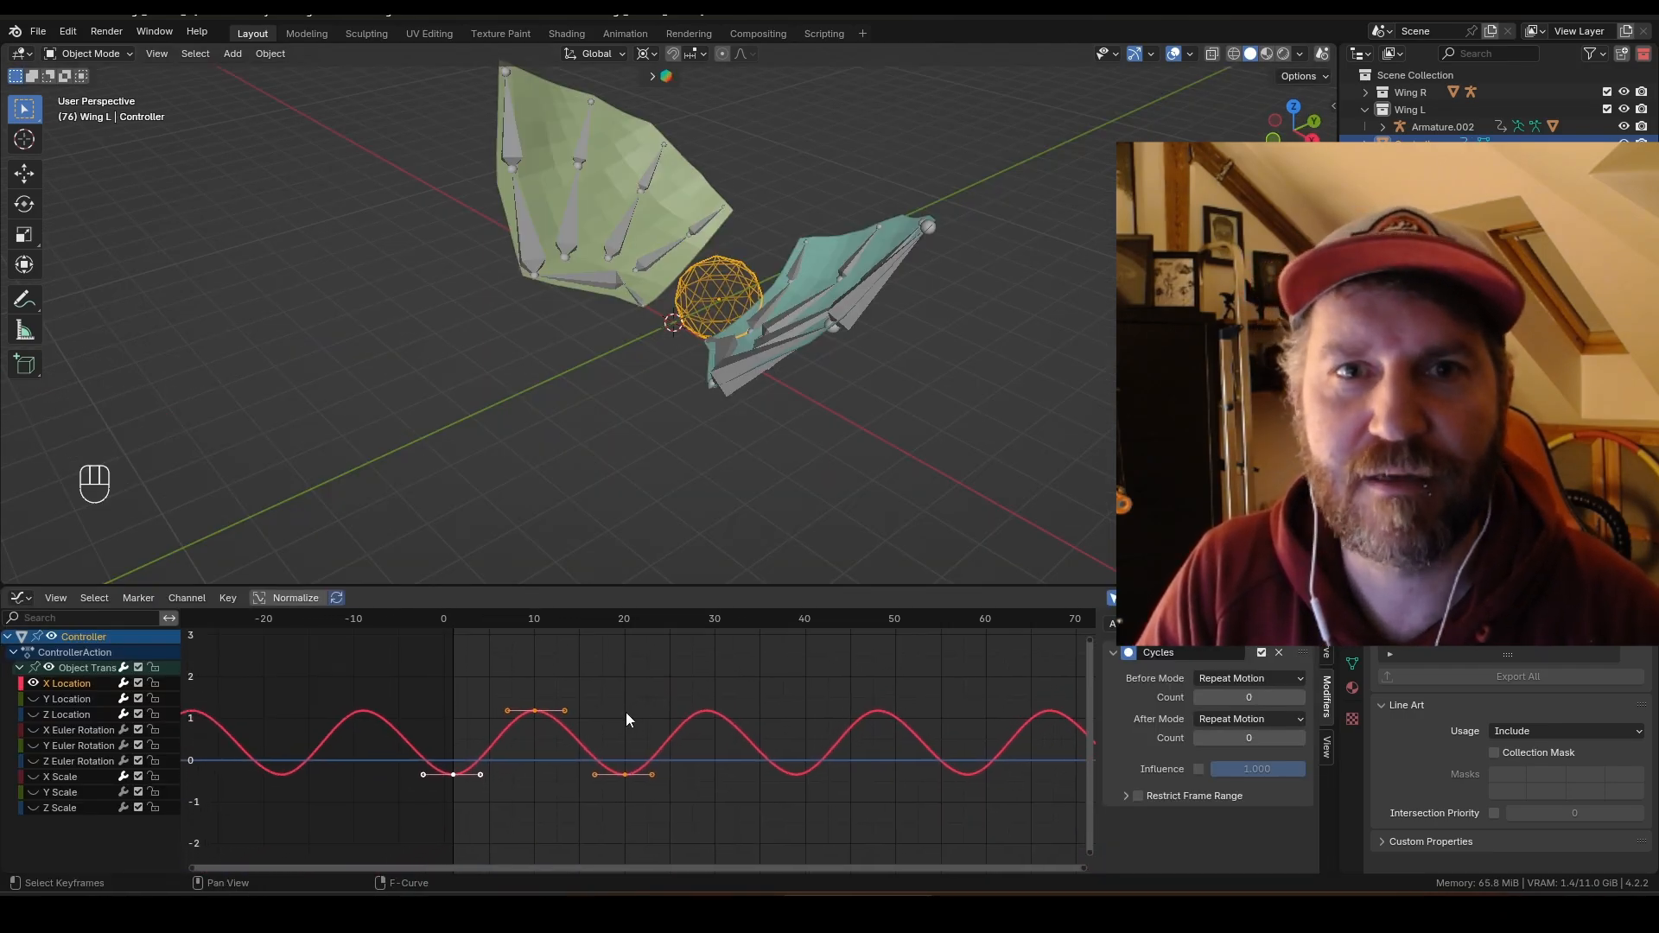
Step: Box-select all X Location keyframes, shift them along the time axis, and play the animation
drag(401, 658, 677, 814)
key(g)
key(x)
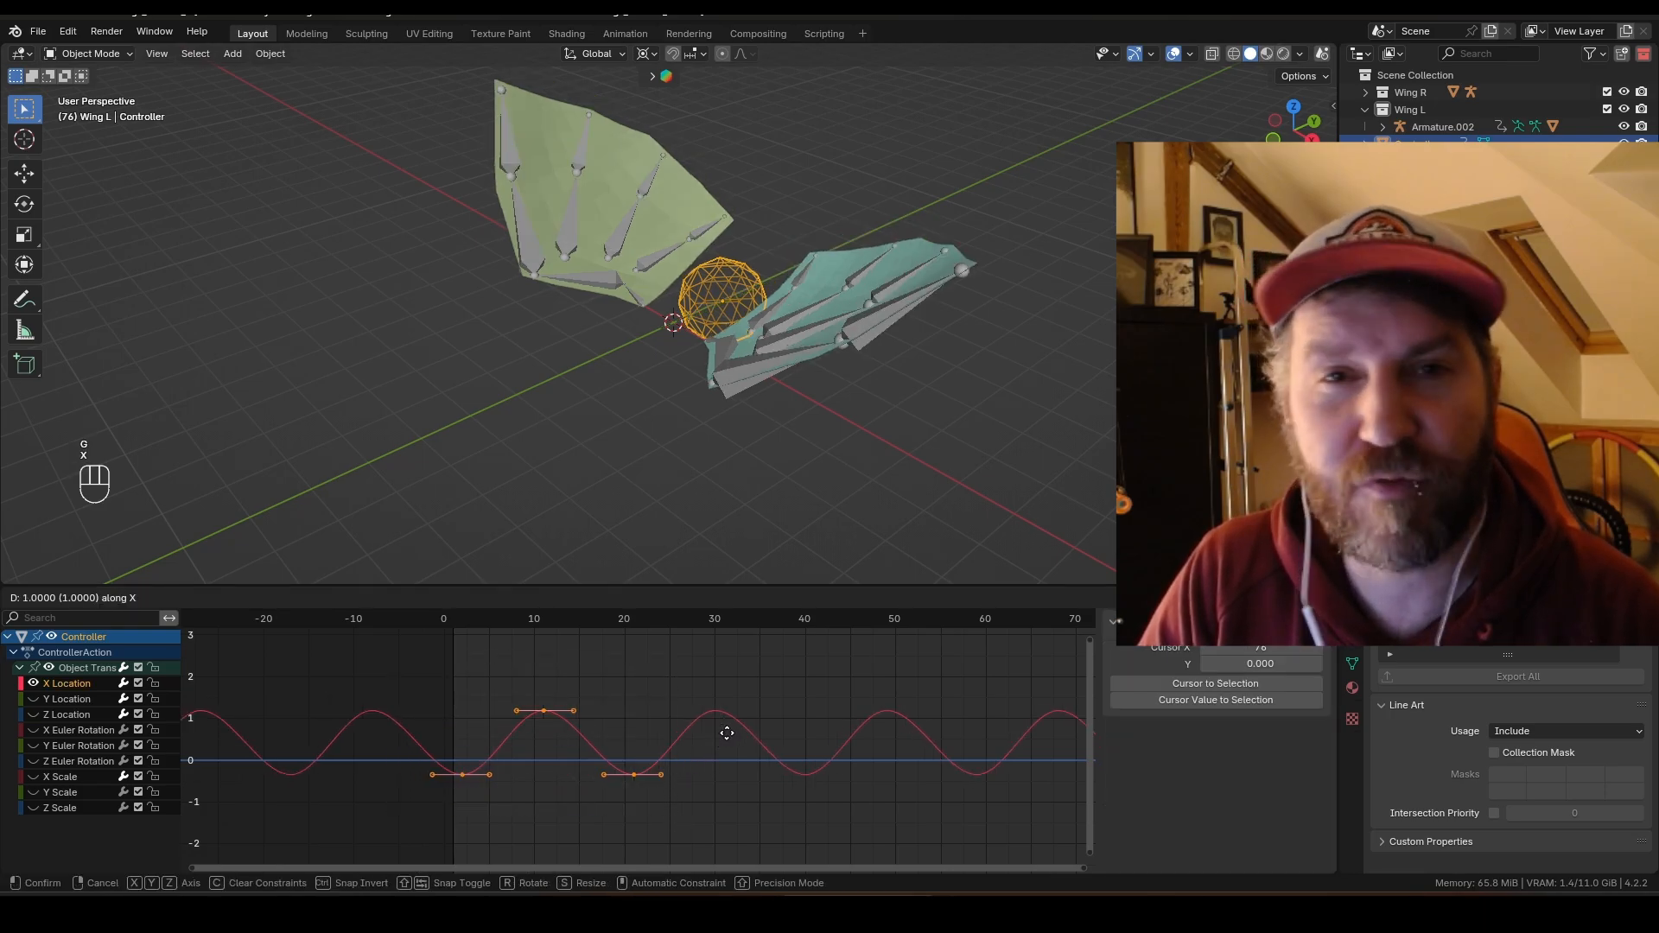
click(748, 733)
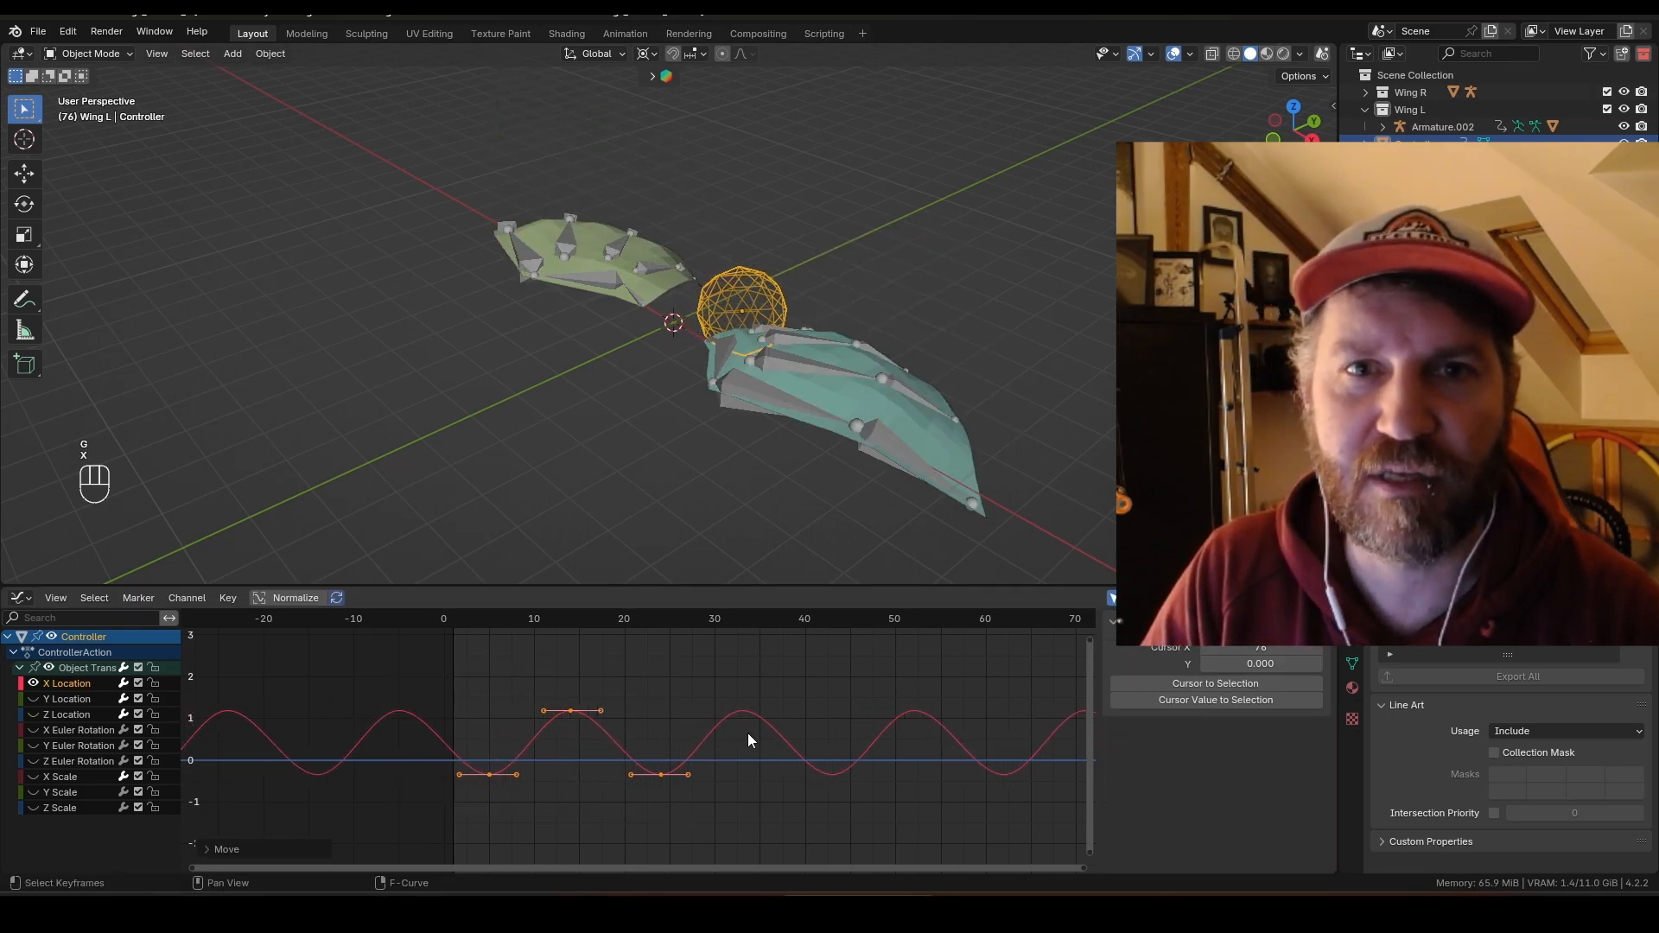
key(space)
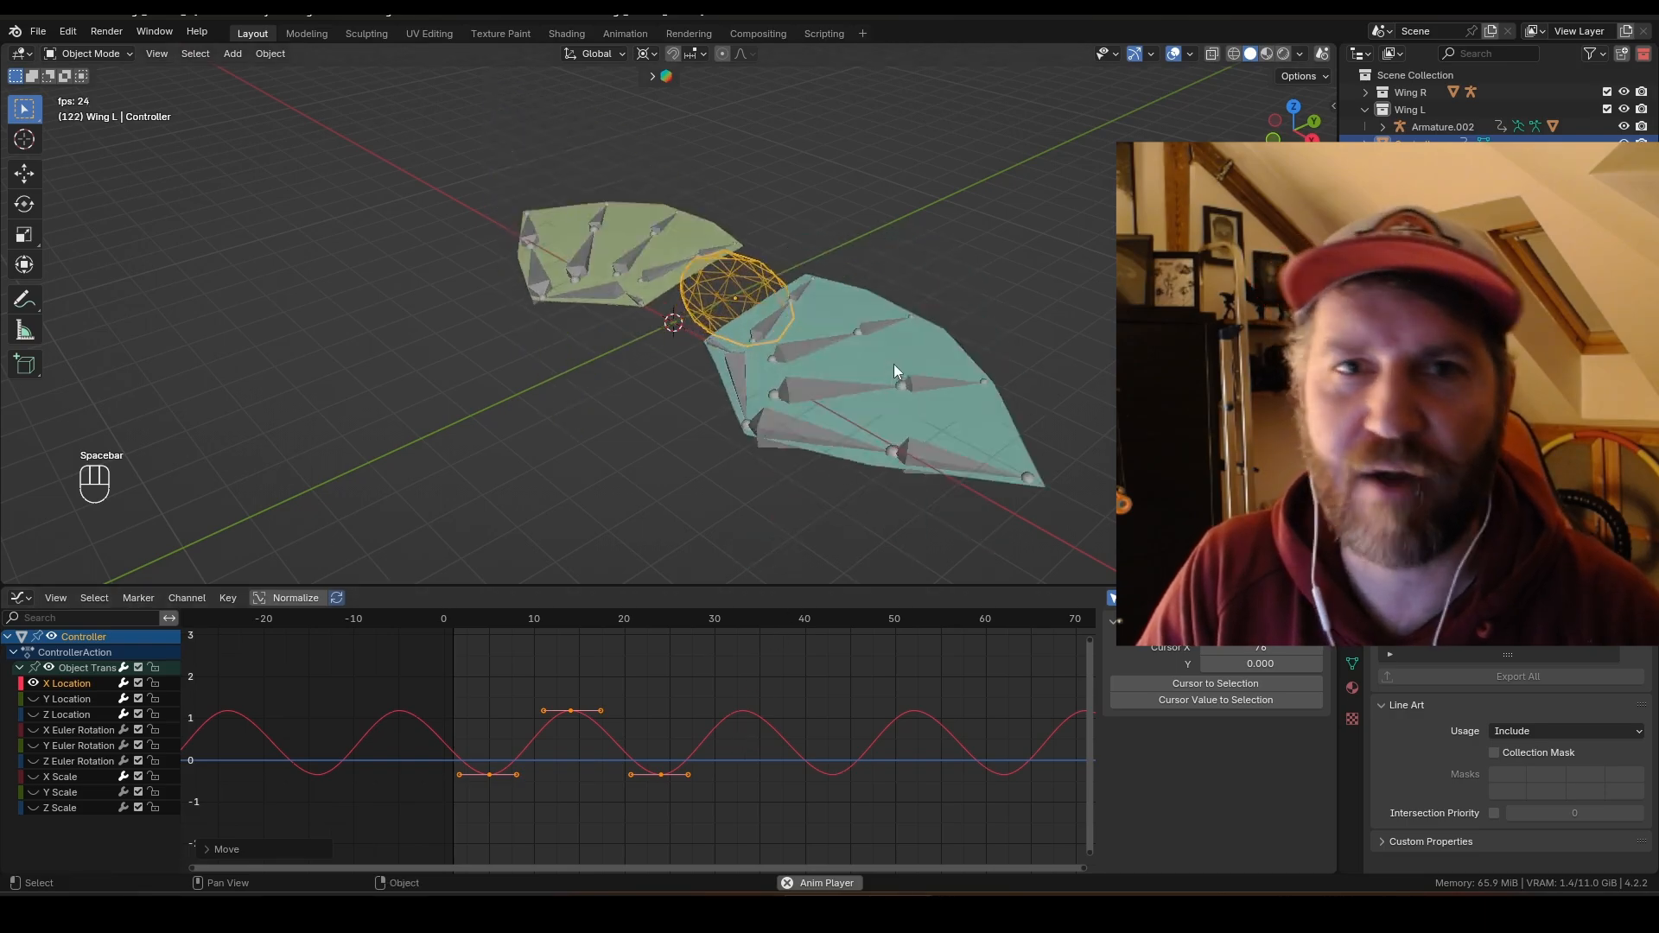
middle_drag(883, 430, 945, 432)
Step: Switch the lower editor to the Timeline, select the Controller and insert a keyframe at frame 0
click(22, 597)
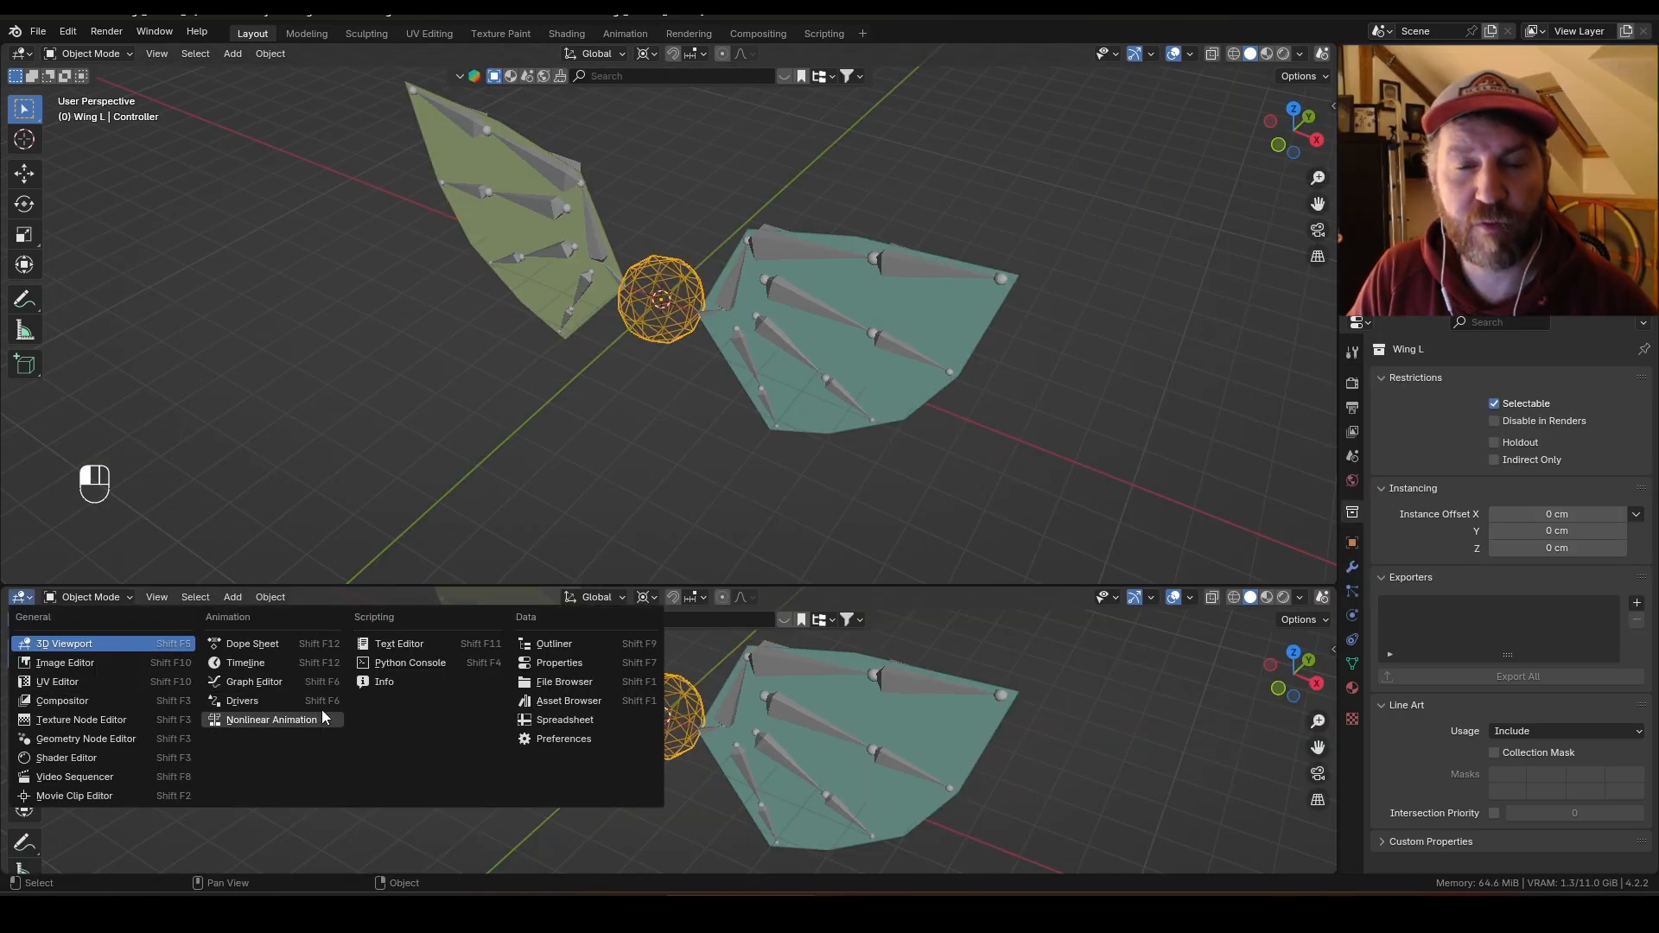
click(246, 663)
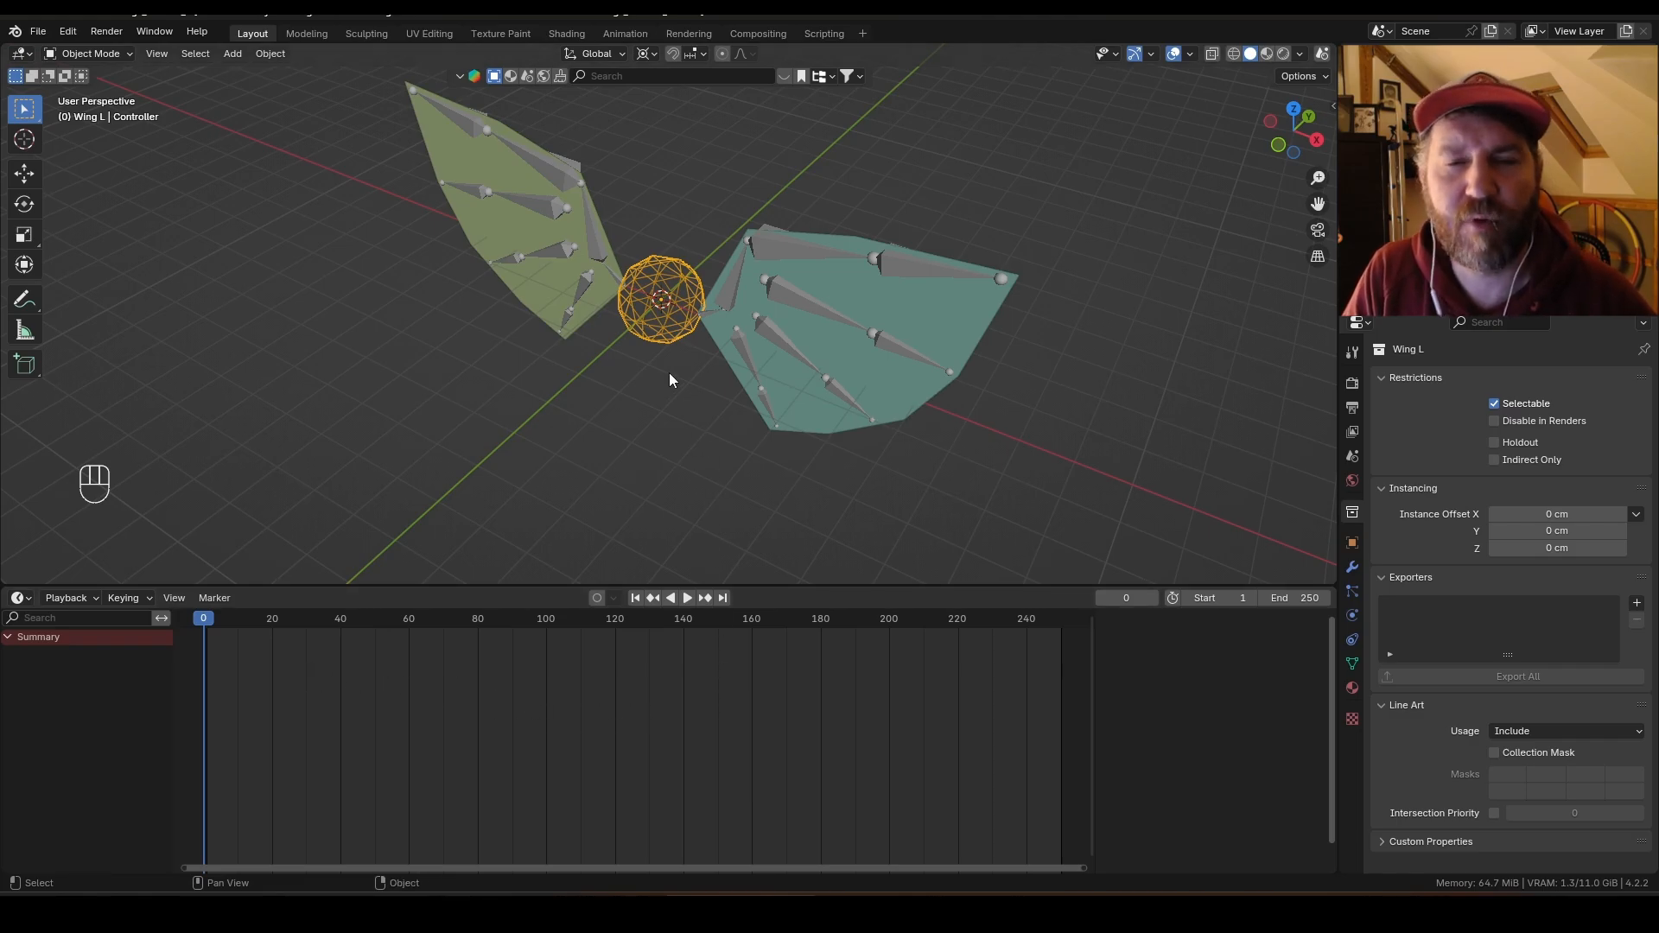
middle_drag(668, 381, 728, 401)
key(i)
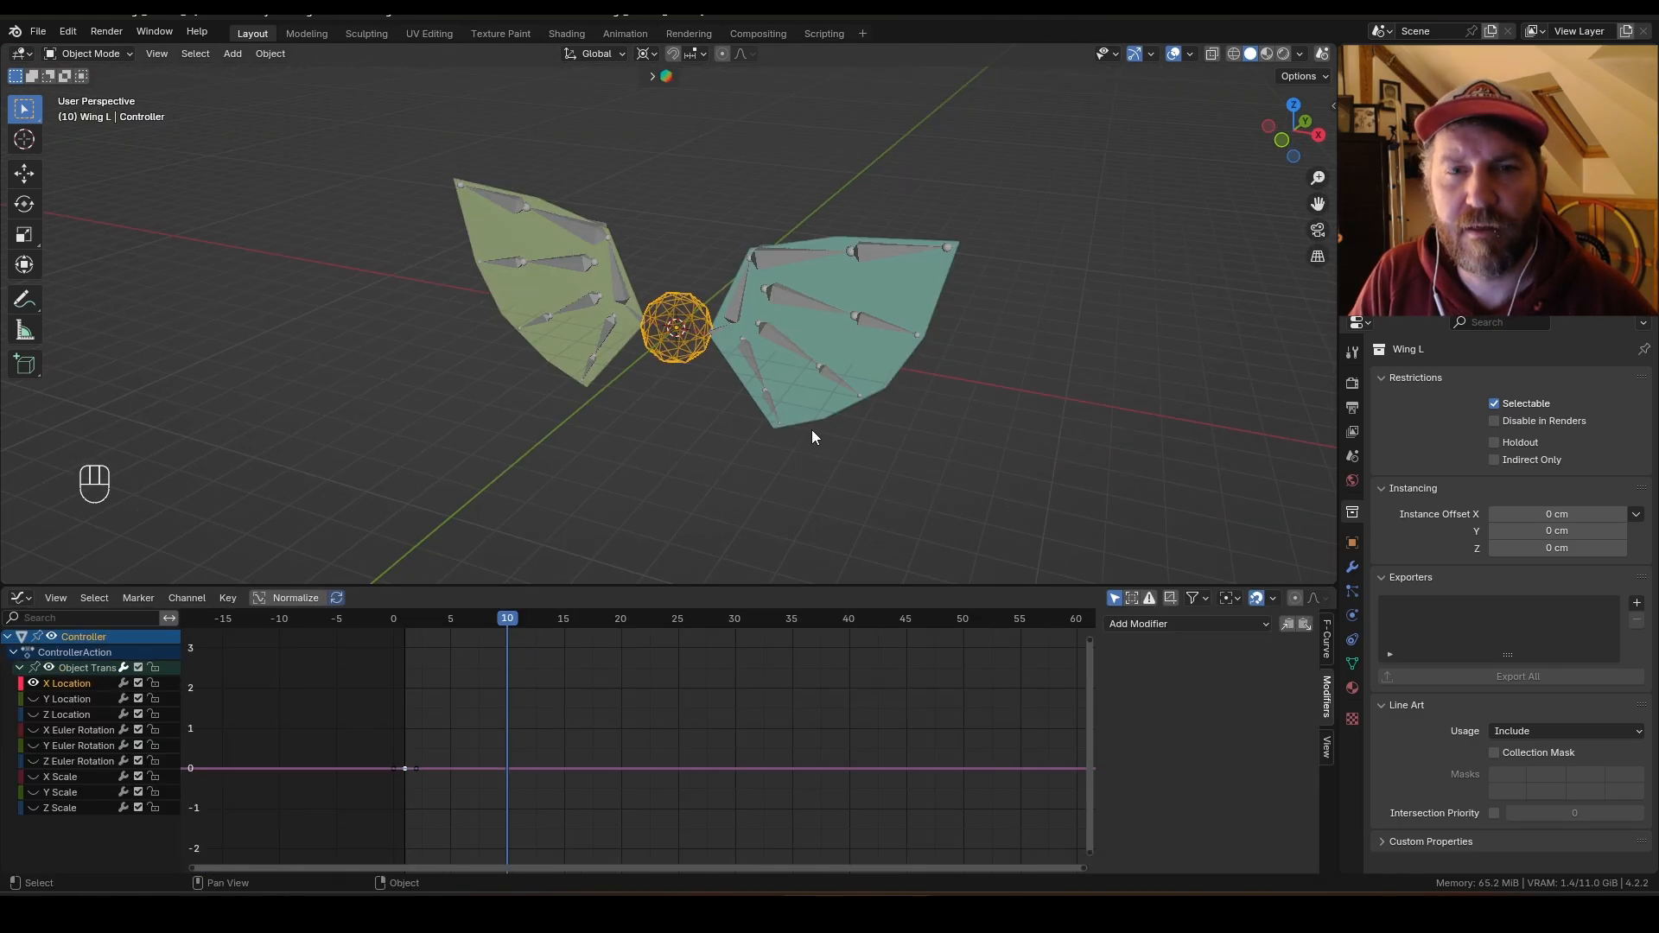
Step: At frame 10, move the Controller about 90 cm along X and scale it, auto-keying the pose
key(g)
key(x)
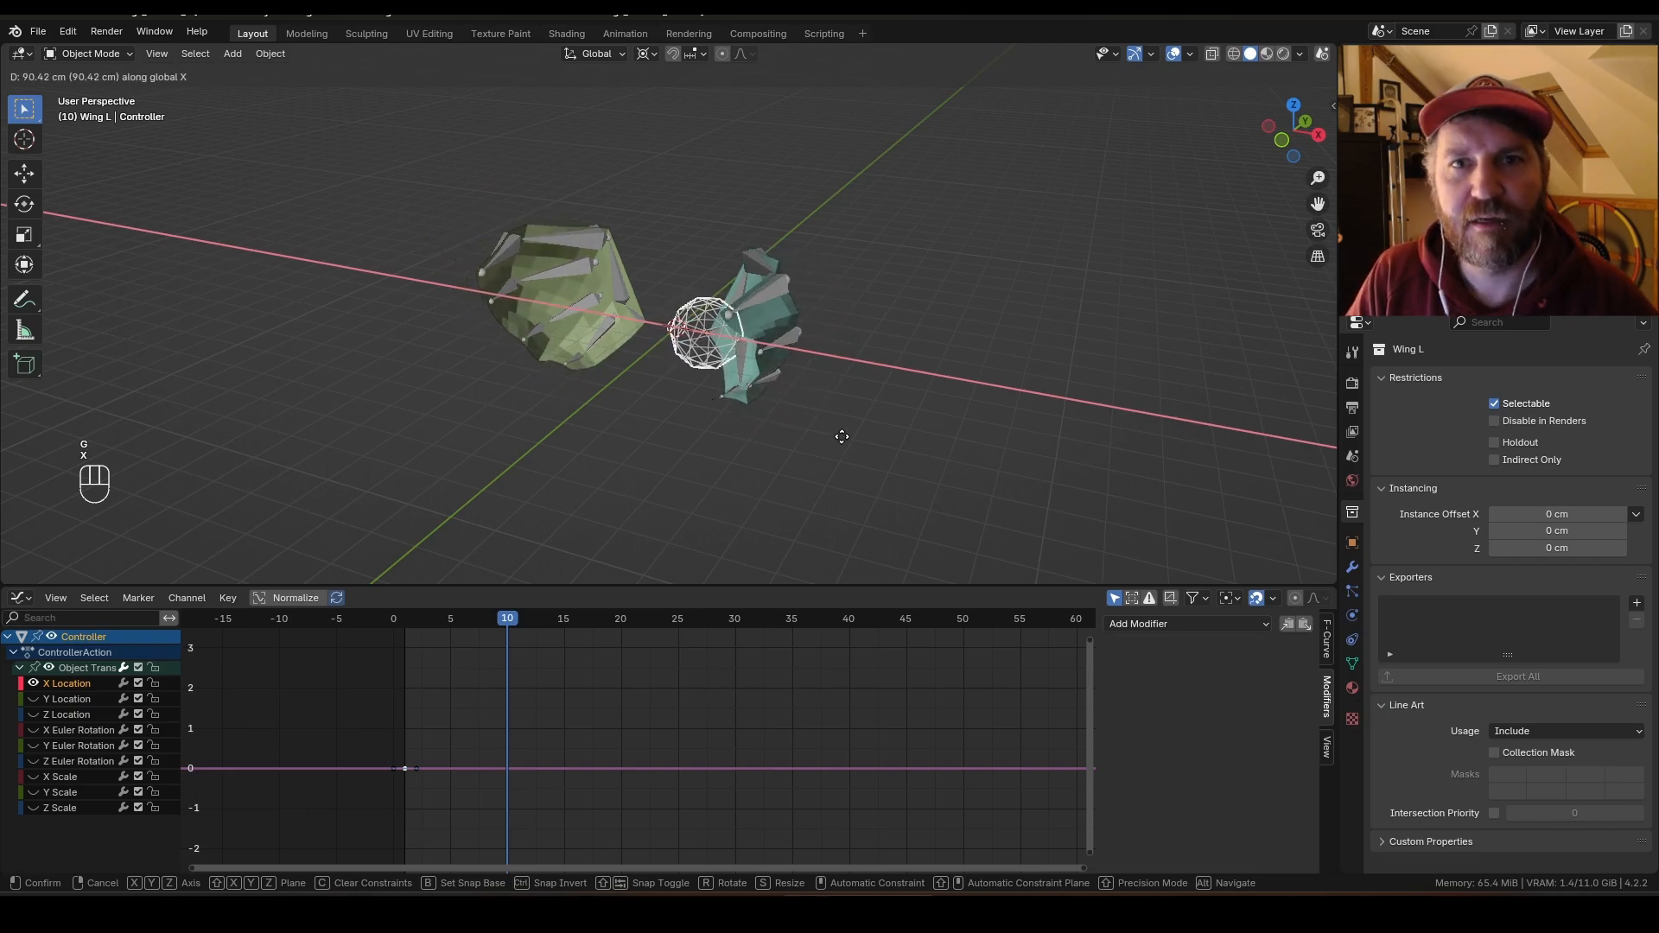
click(843, 441)
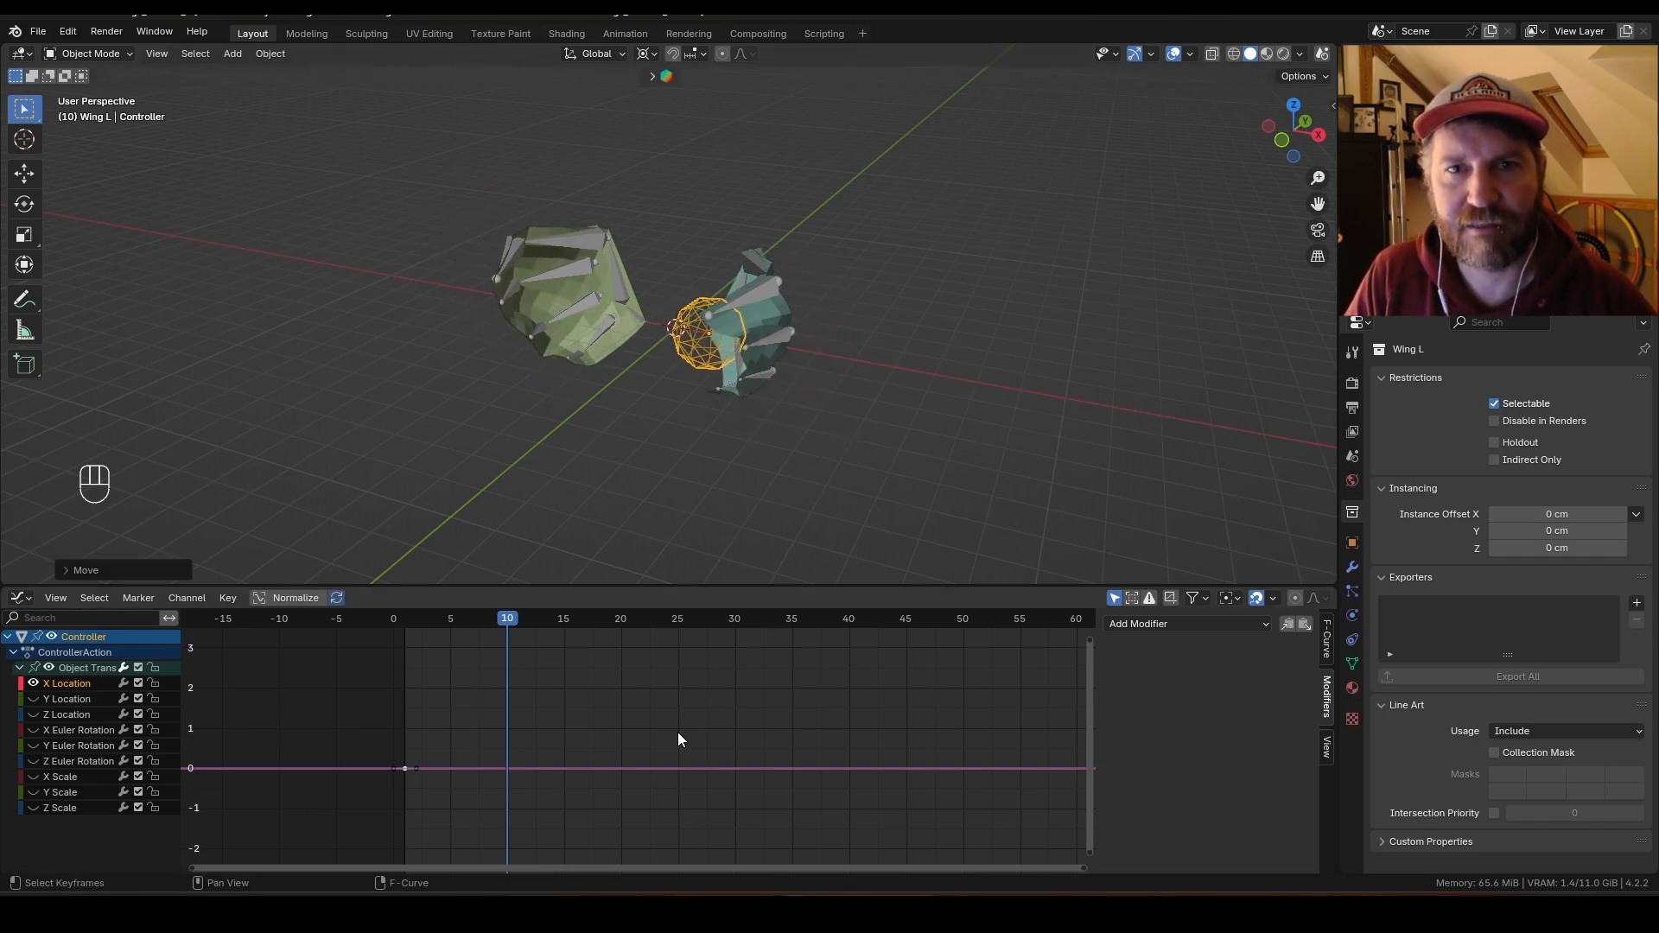
key(ctrl+Tab)
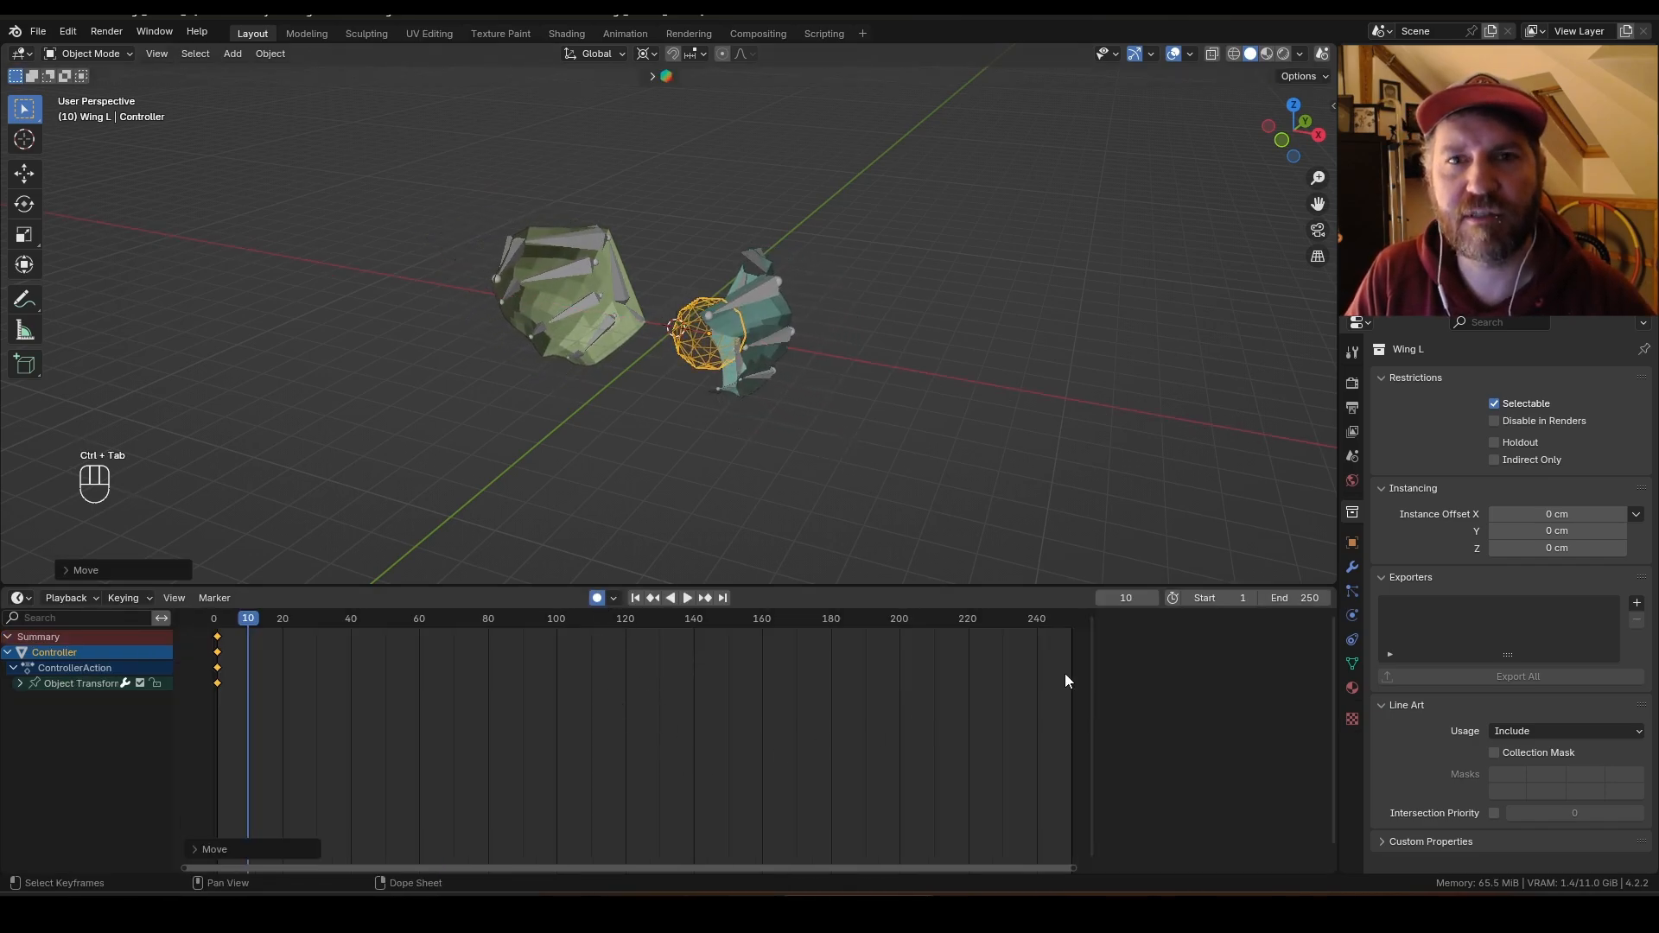
key(ctrl+Tab)
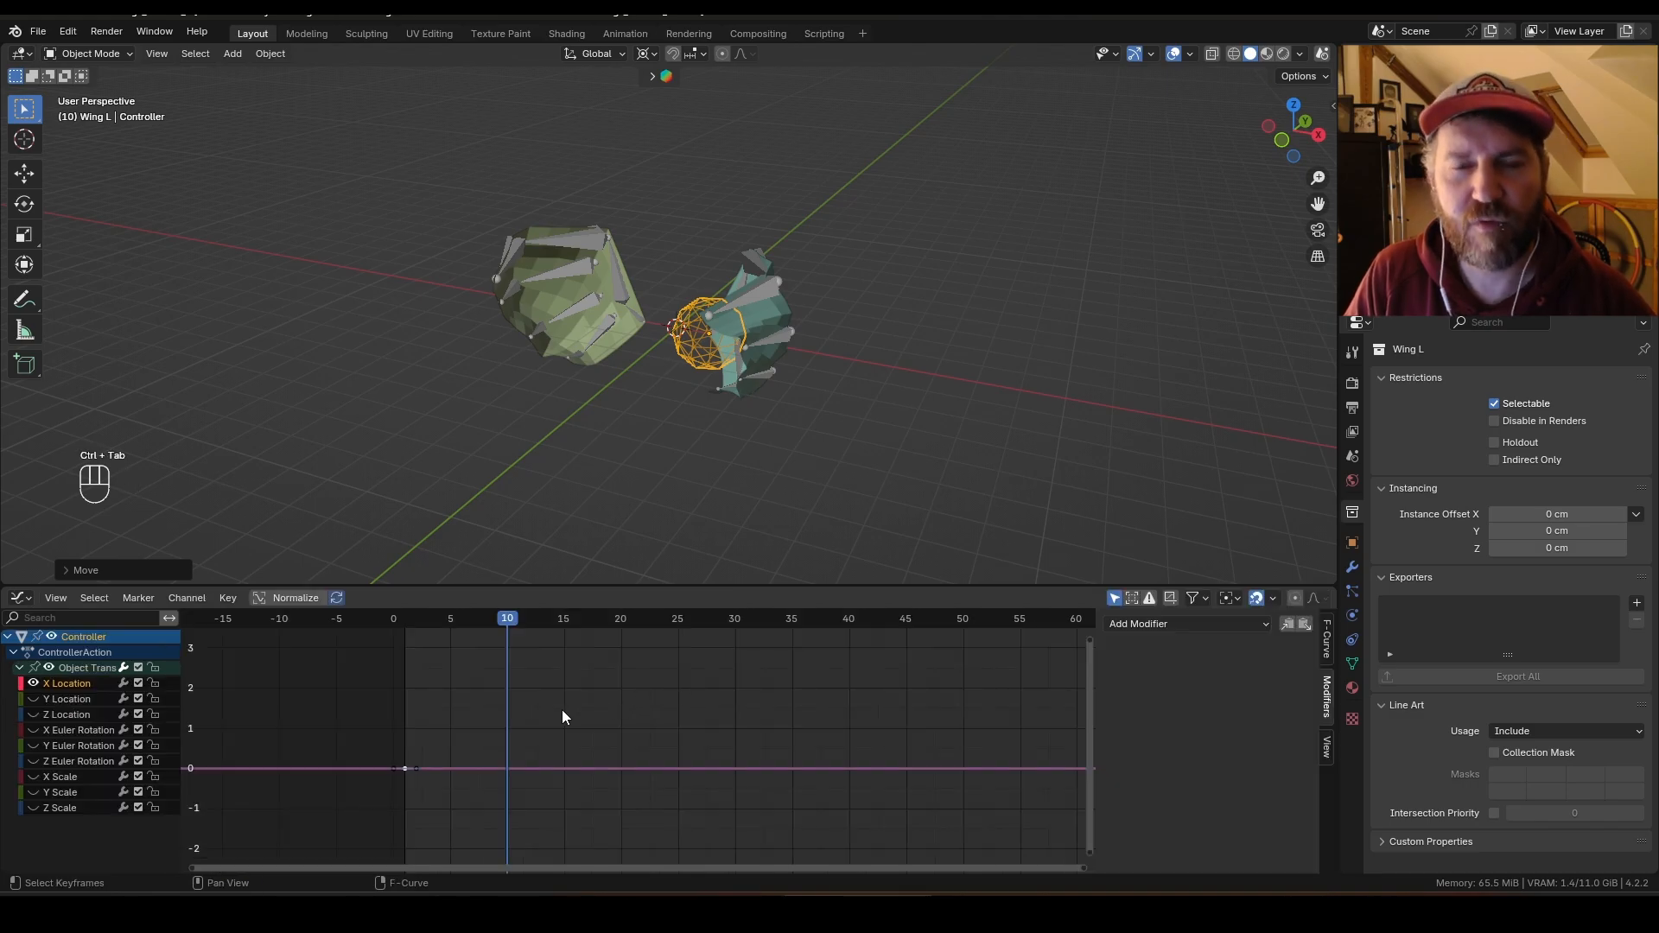
ctrl+middle_drag(562, 716, 626, 713)
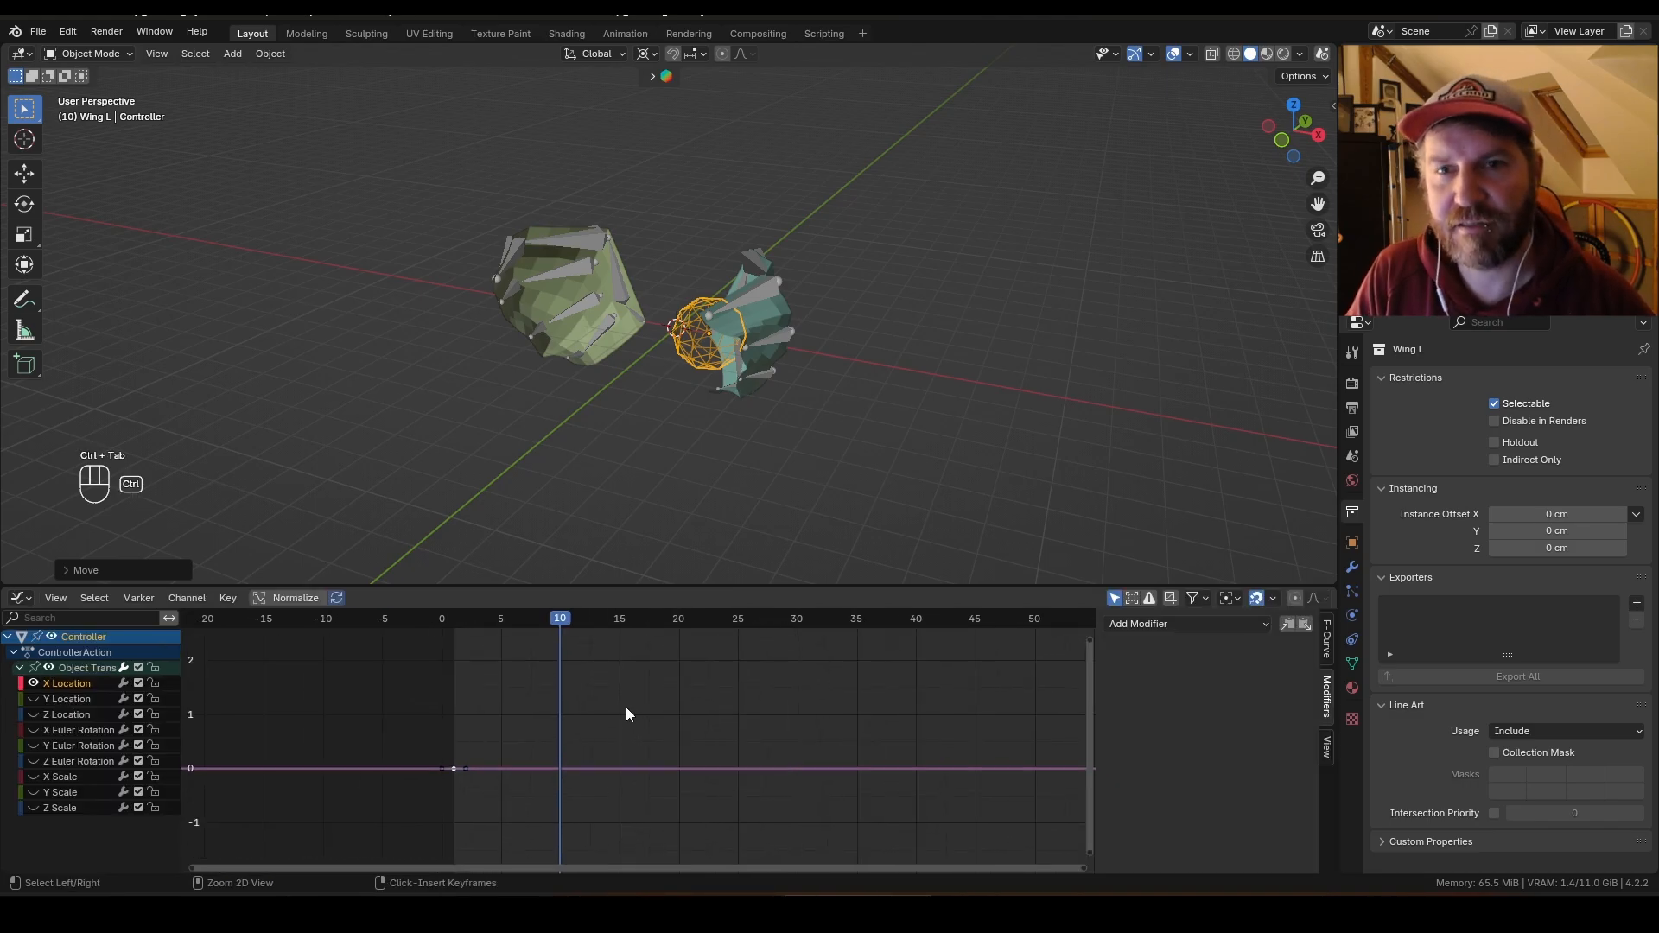
key(s)
click(820, 423)
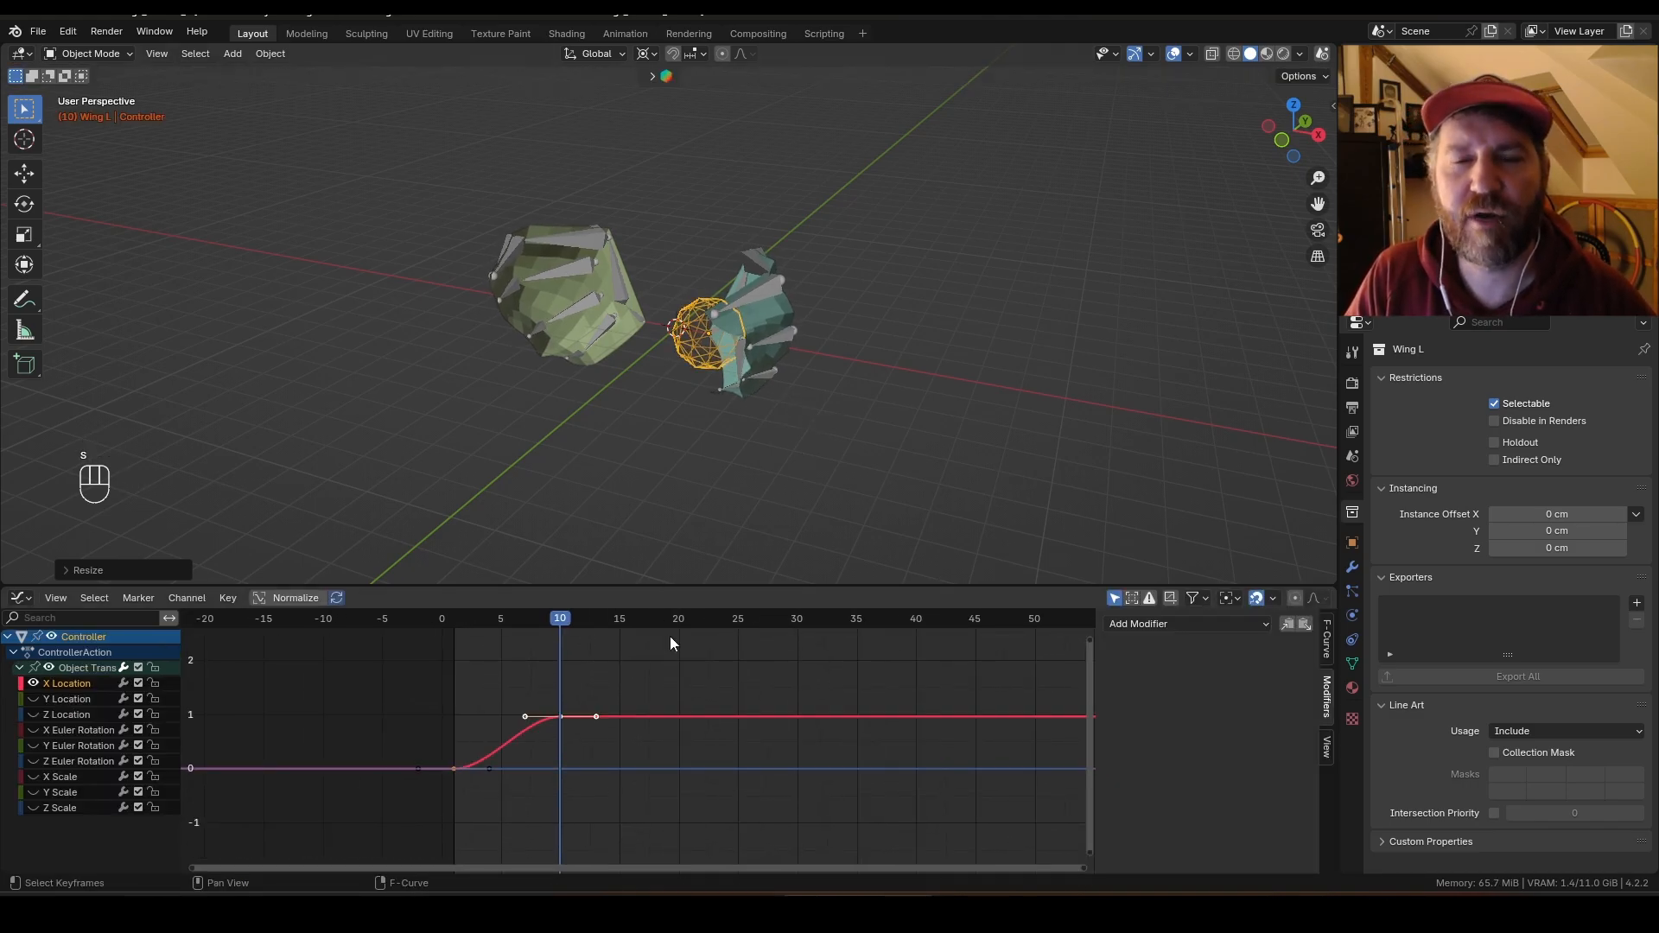
Step: Duplicate the first X Location keyframe and place it after the peak so the curve returns to rest
key(shift+d)
key(x)
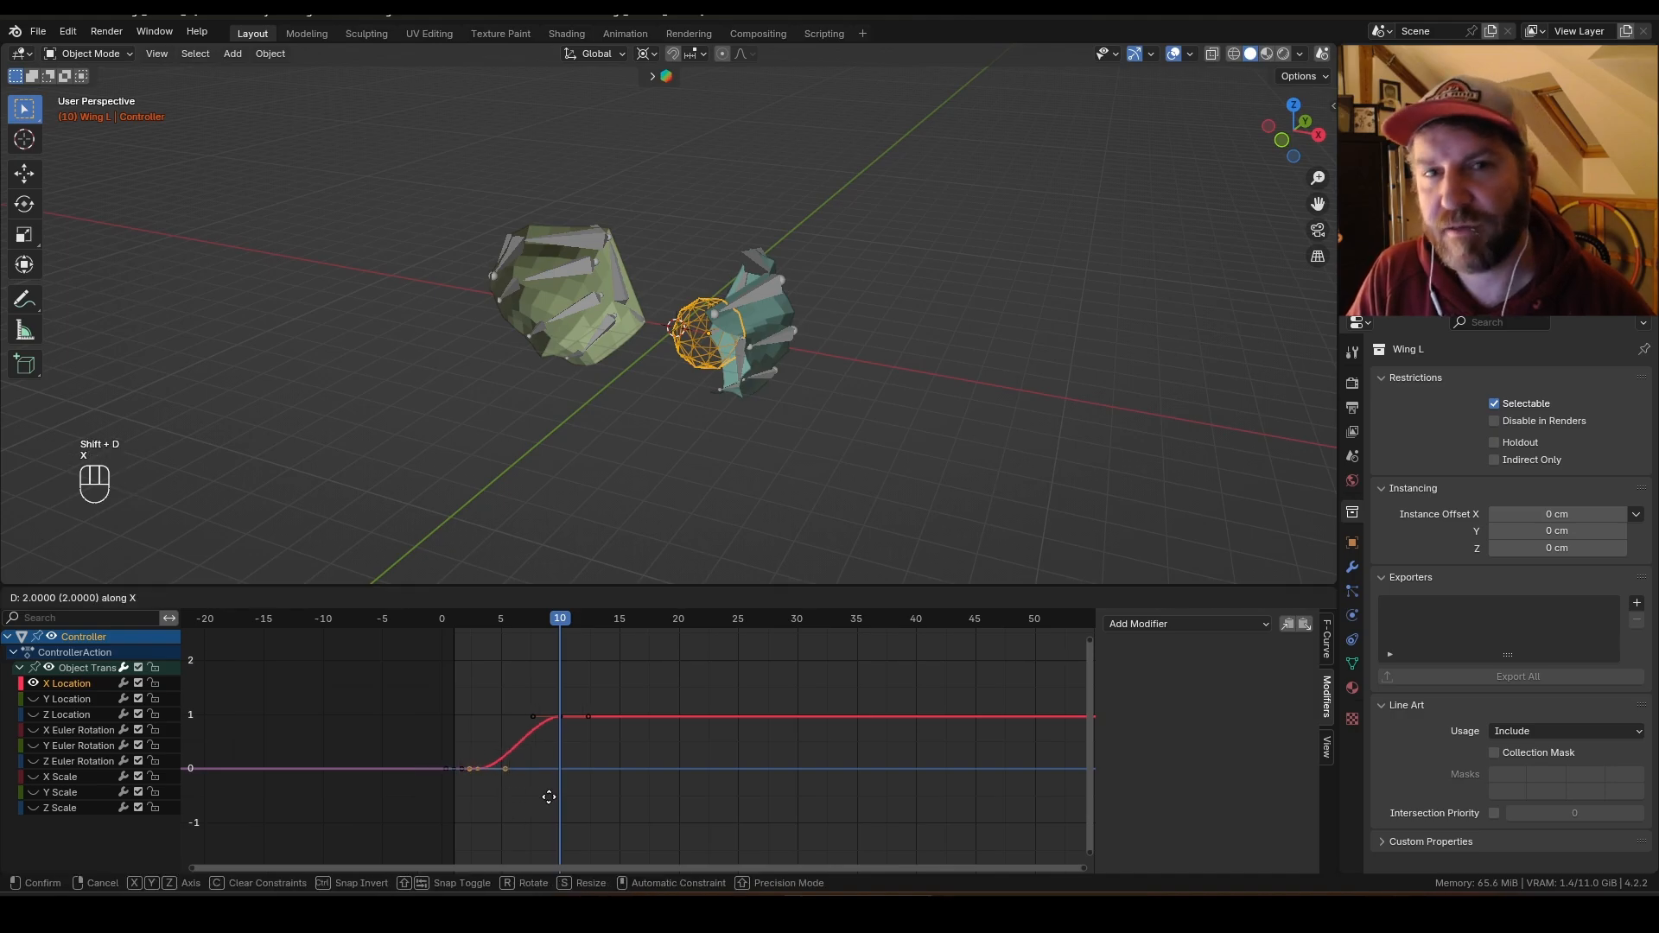
click(730, 800)
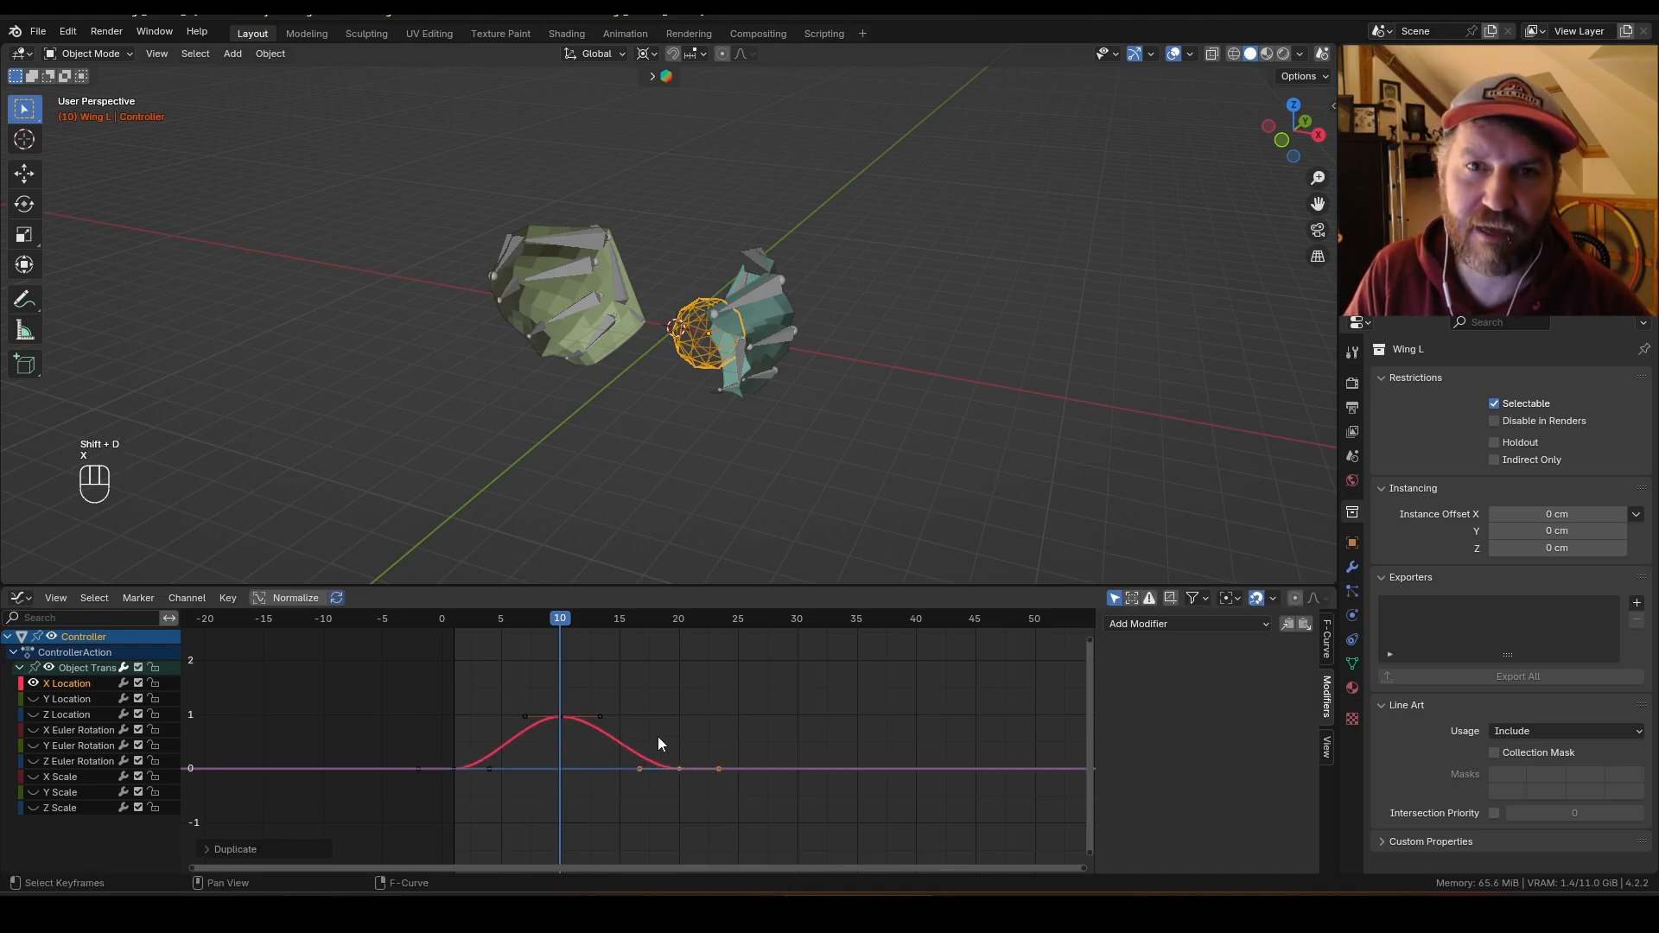
Step: Select all X Location keyframes and make the curve cyclic with an F-Modifier
drag(396, 676, 728, 803)
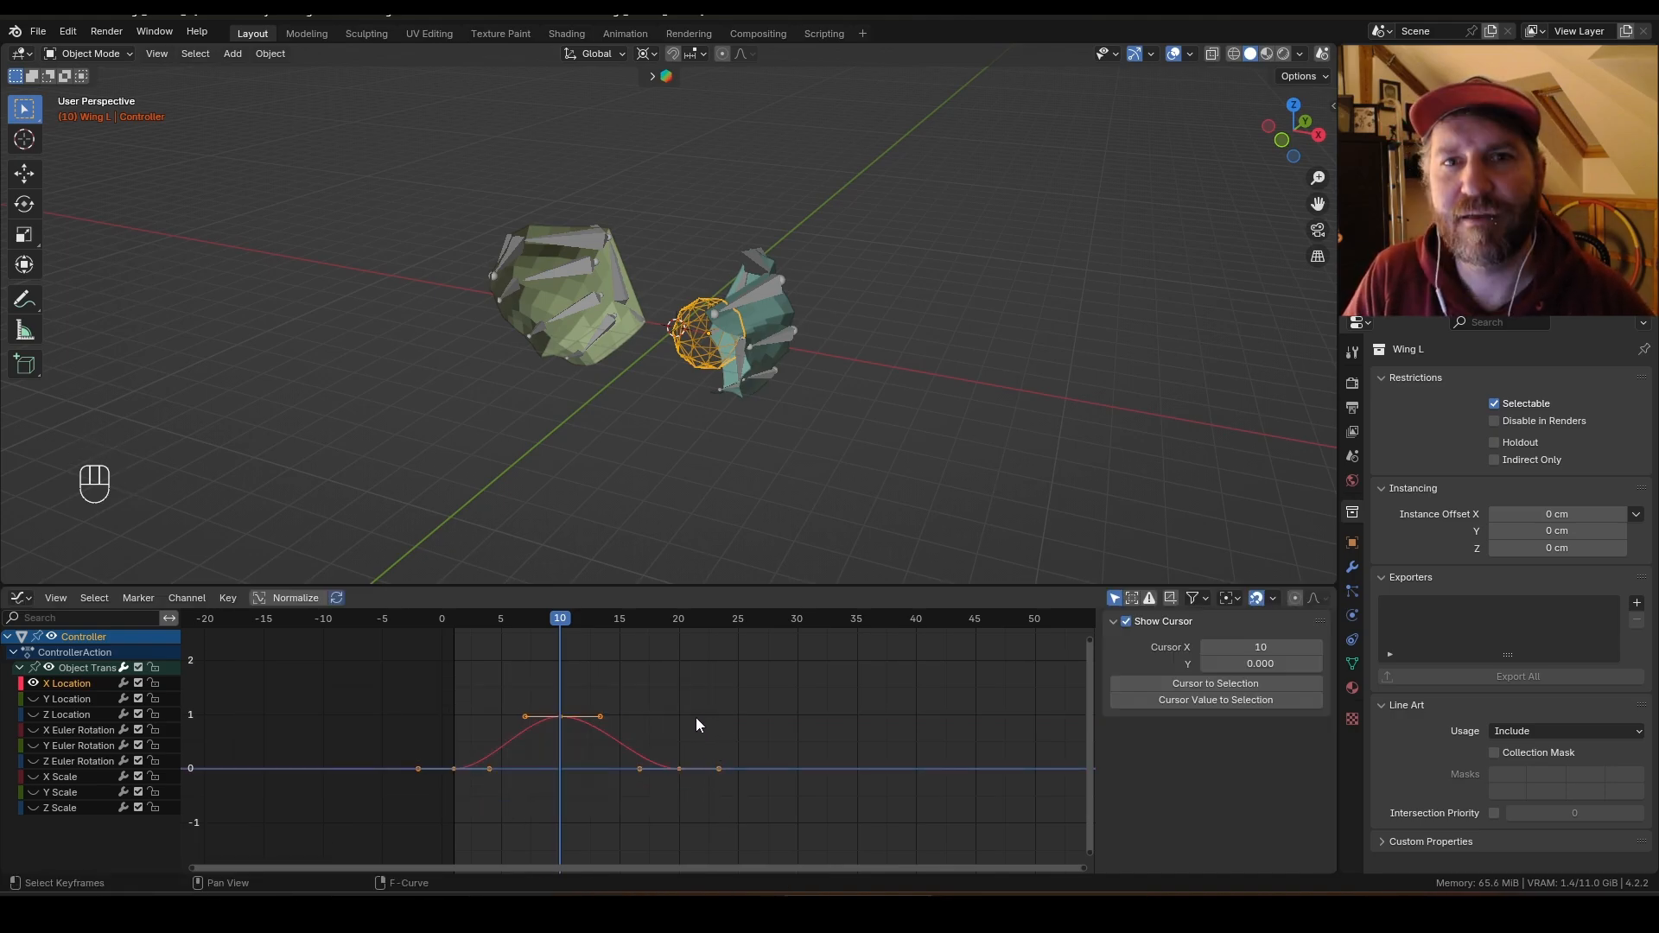
key(shift+e)
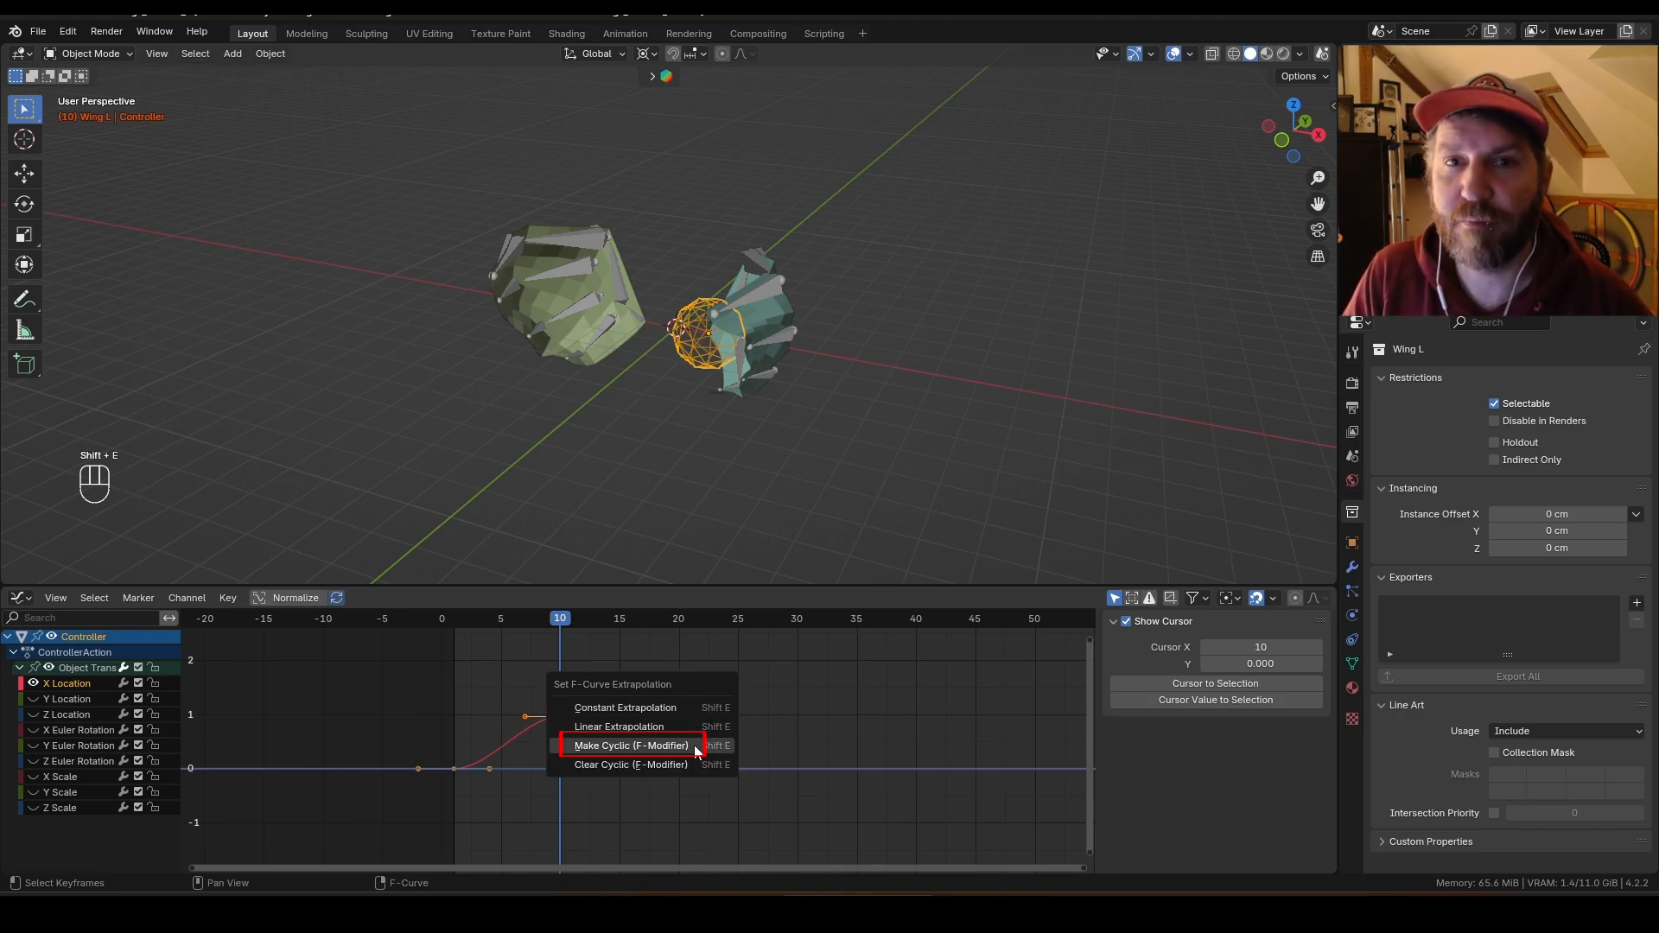
click(695, 748)
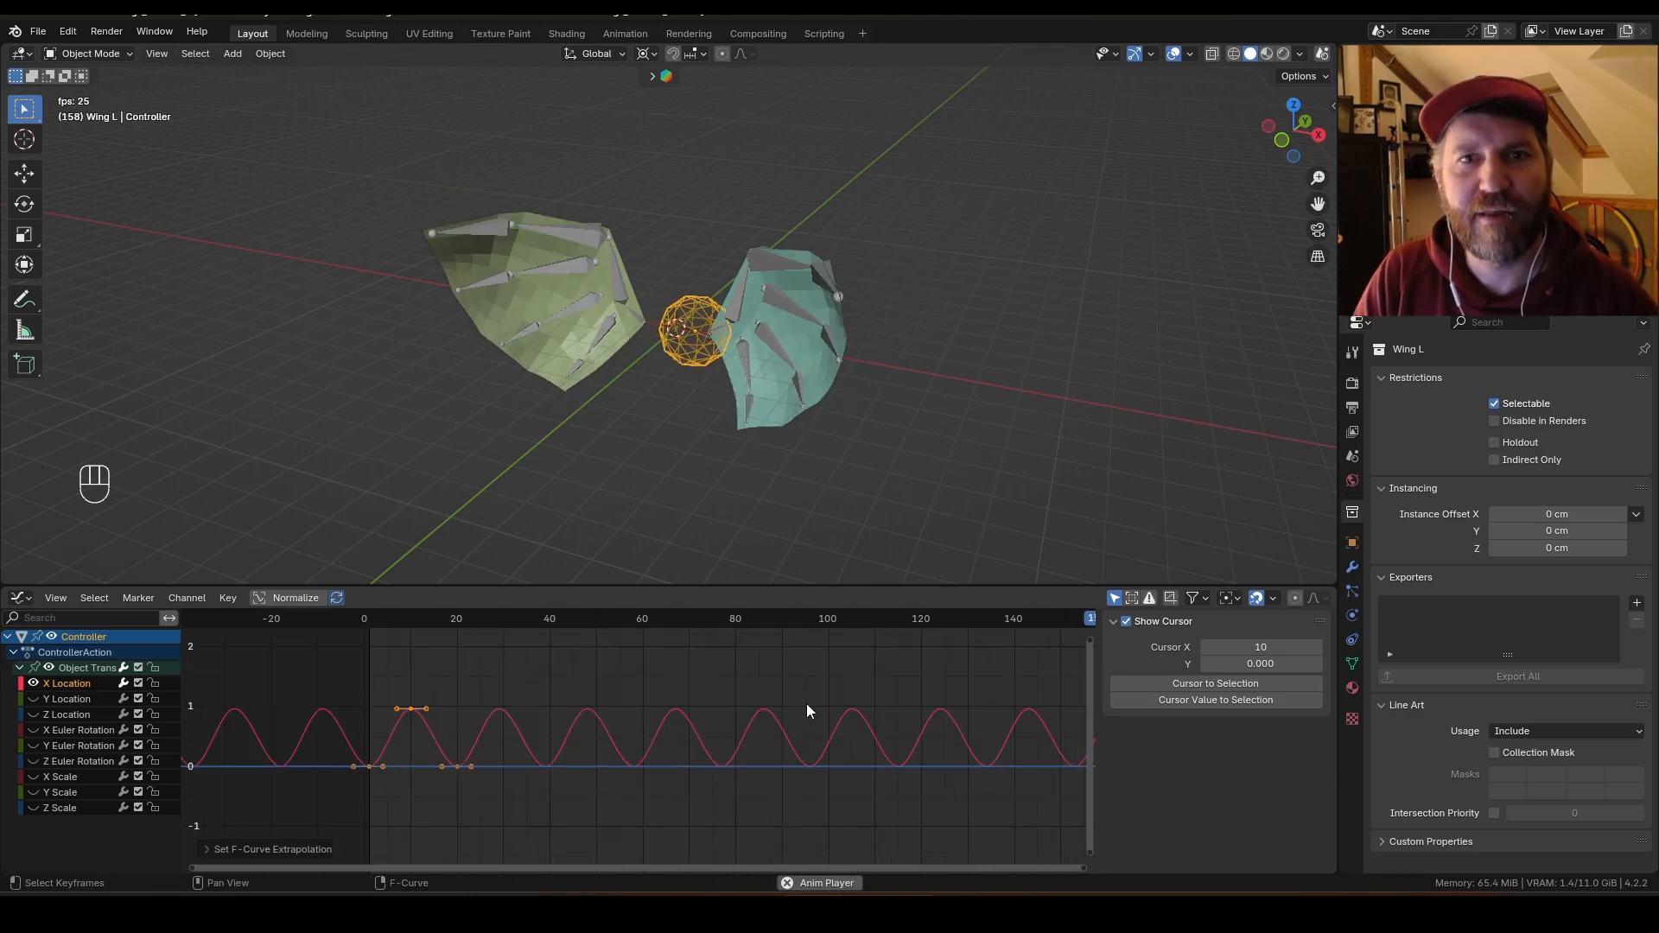
Step: Lower the X Location keyframes slightly along the value axis and play the animation to check the flapping
key(space)
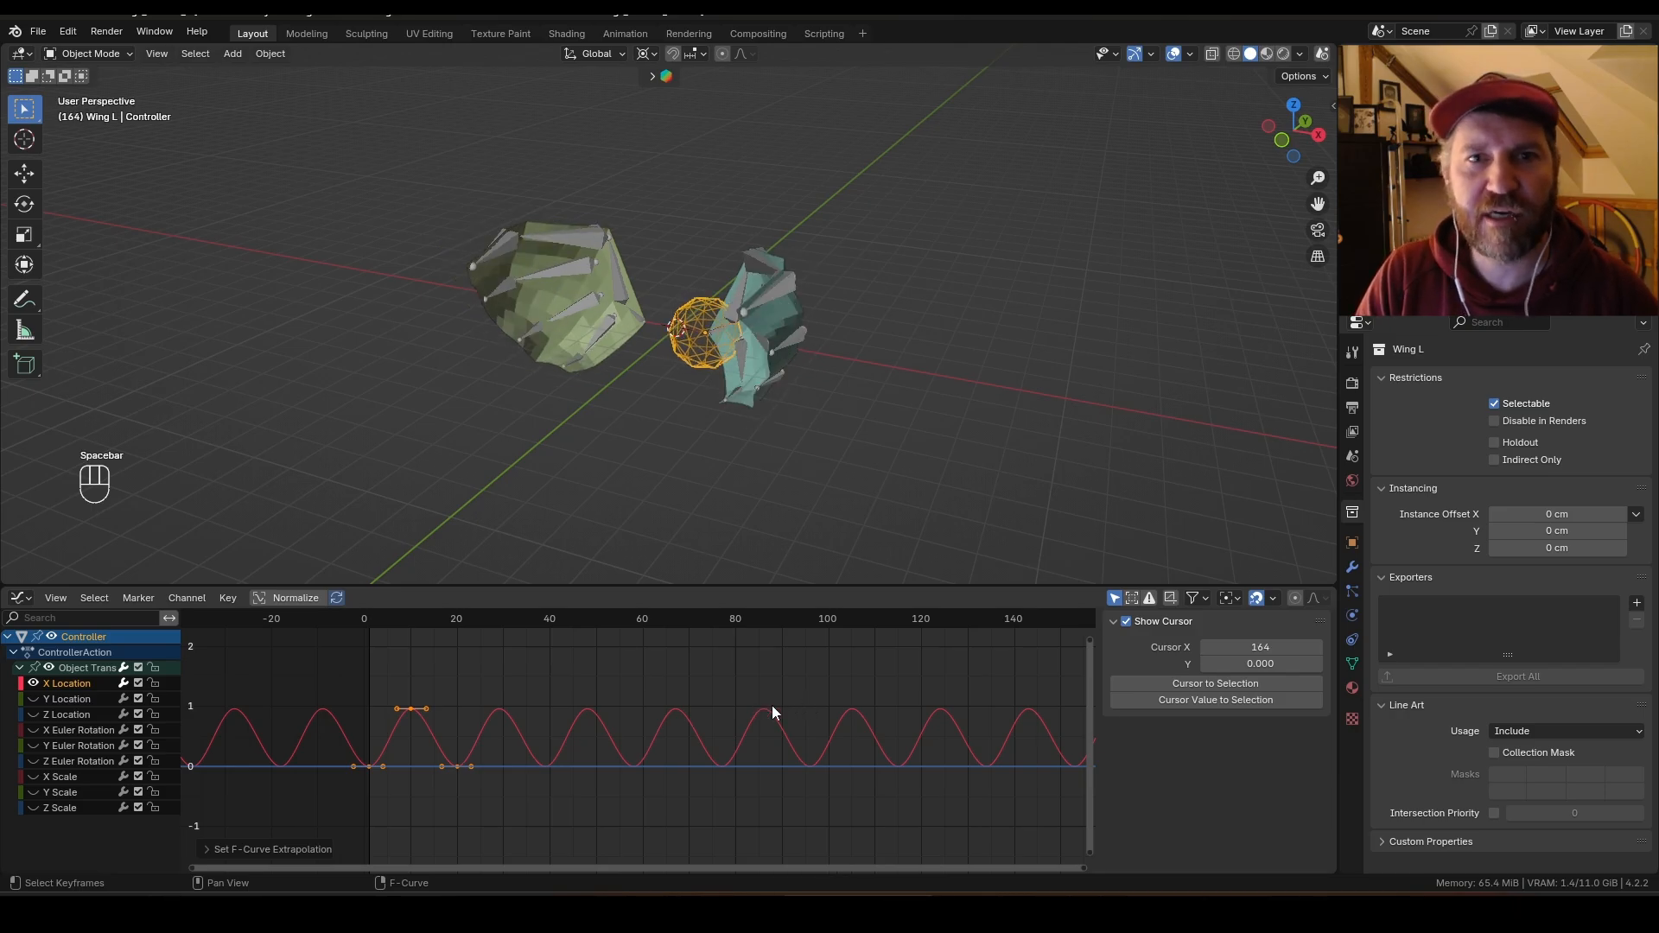
drag(326, 659, 501, 789)
key(g)
key(y)
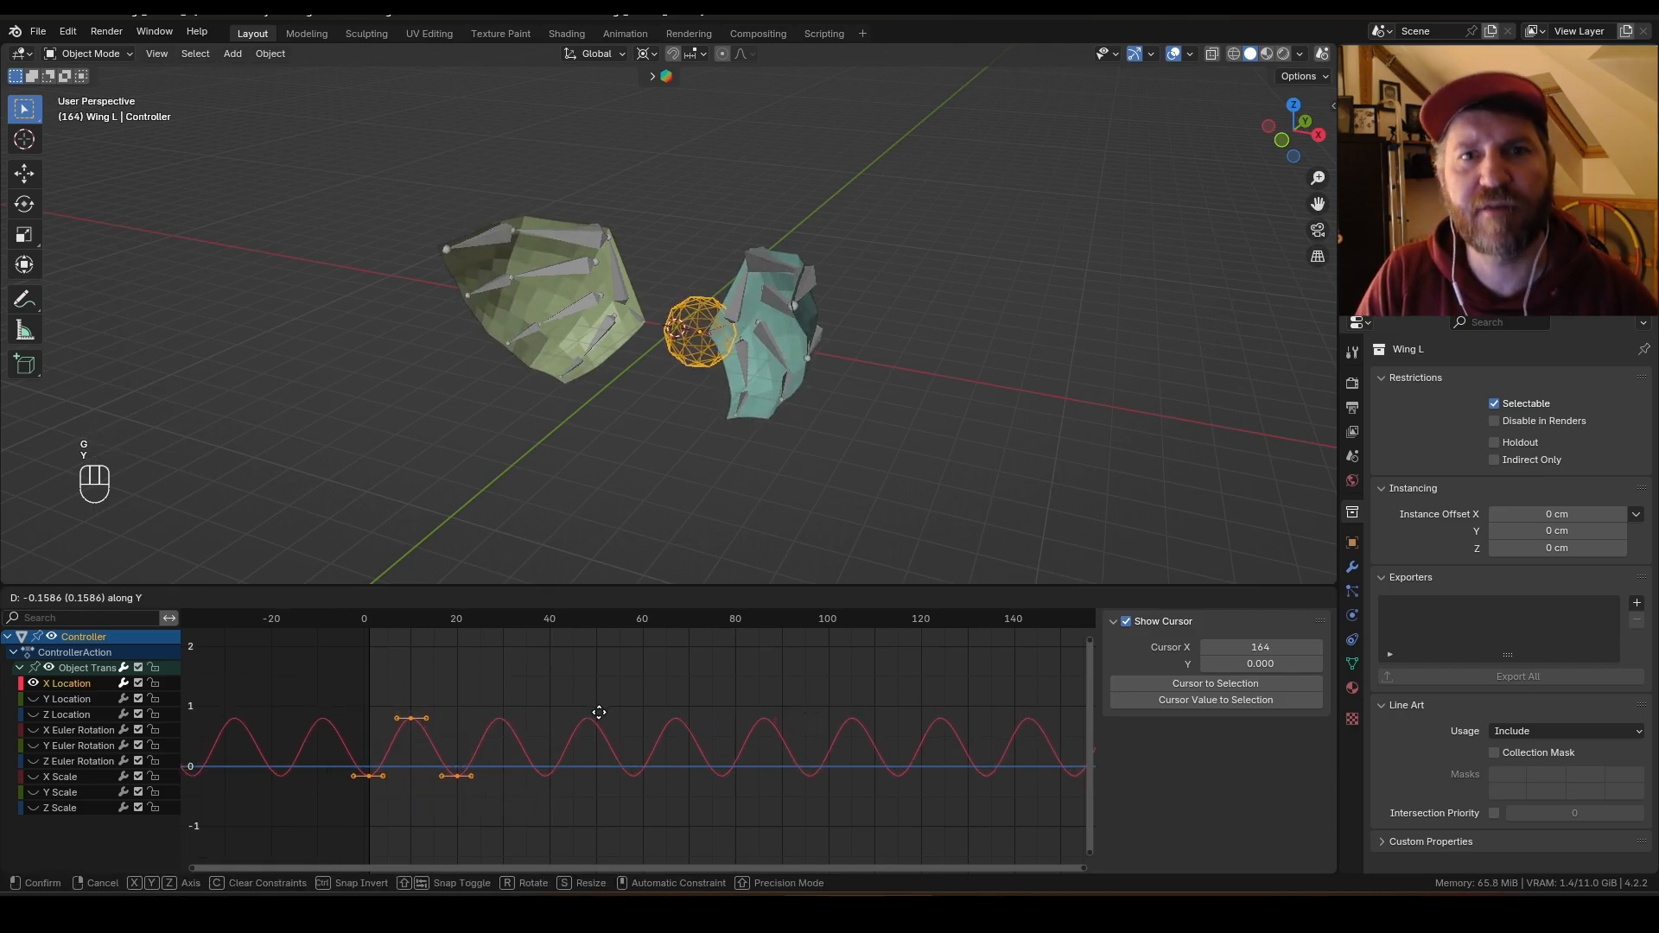
key(space)
key(space)
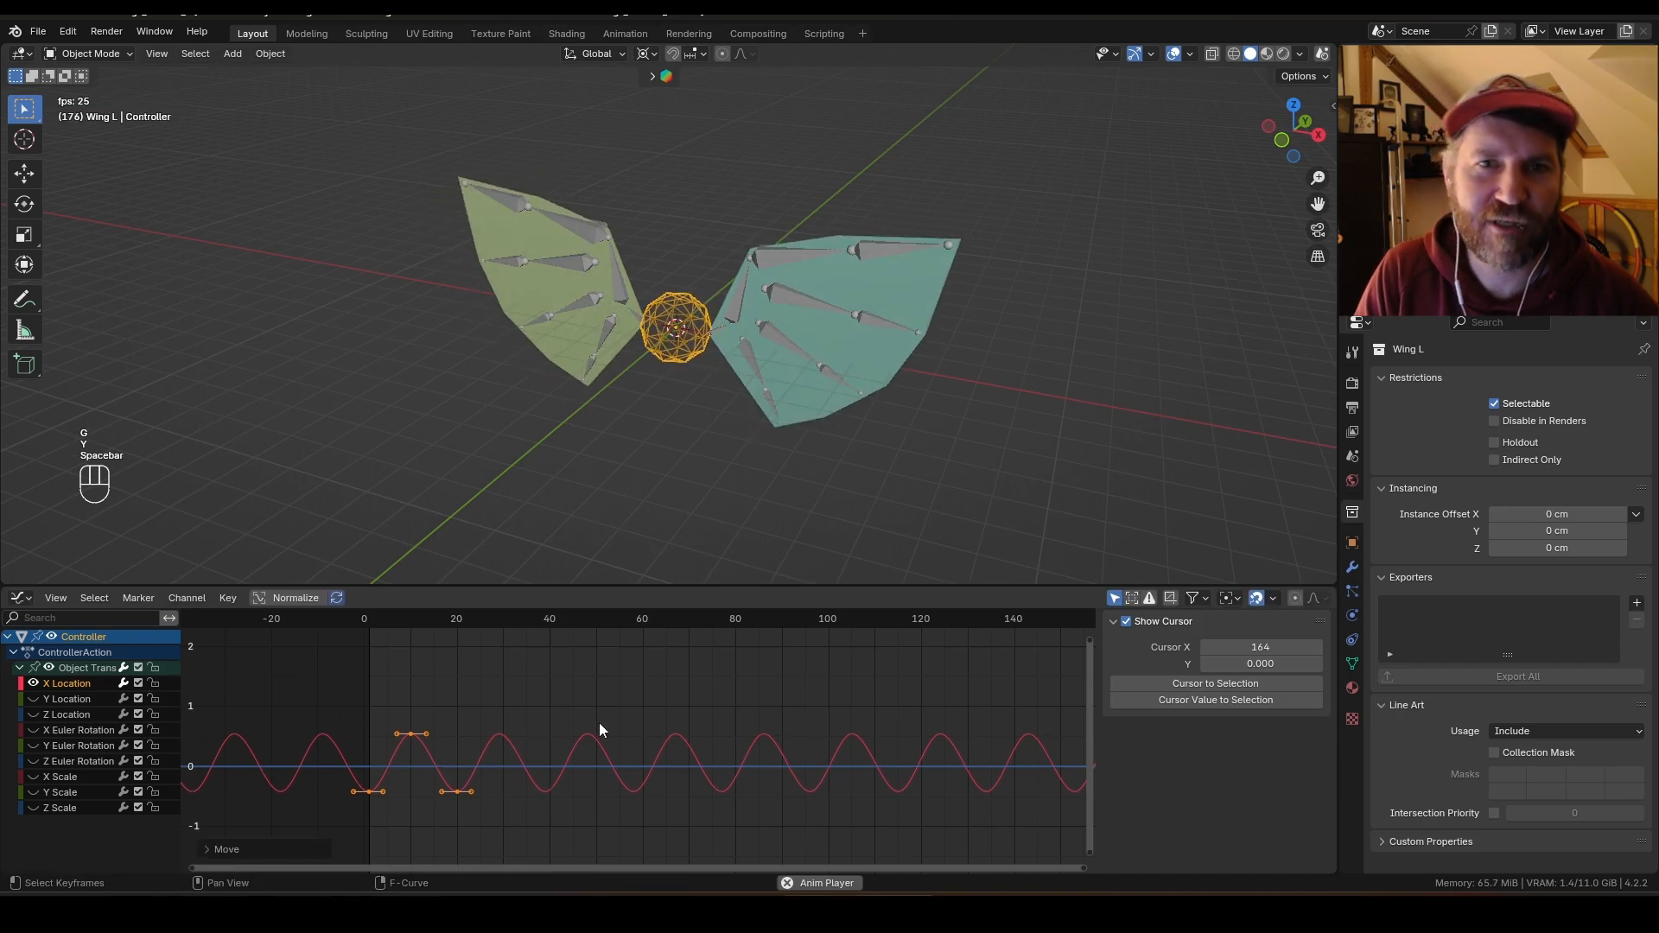
middle_drag(900, 429, 884, 467)
key(space)
Step: Select the Y Location channel and raise its keyframe about 1.5 units
click(34, 682)
click(65, 698)
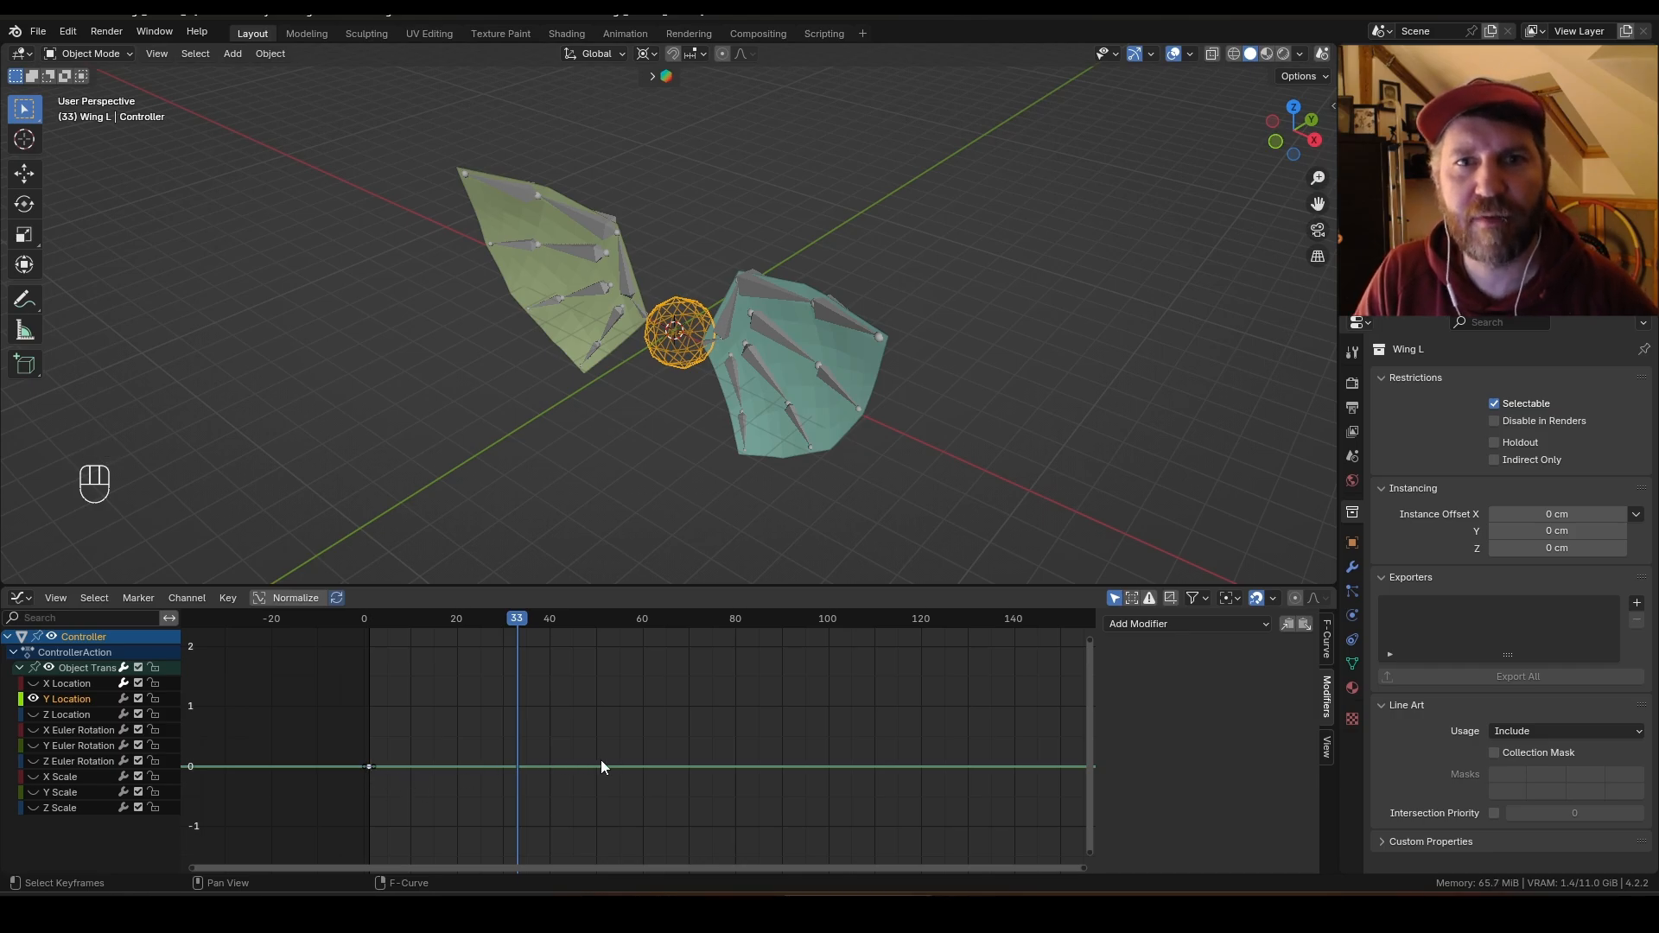
key(g)
key(y)
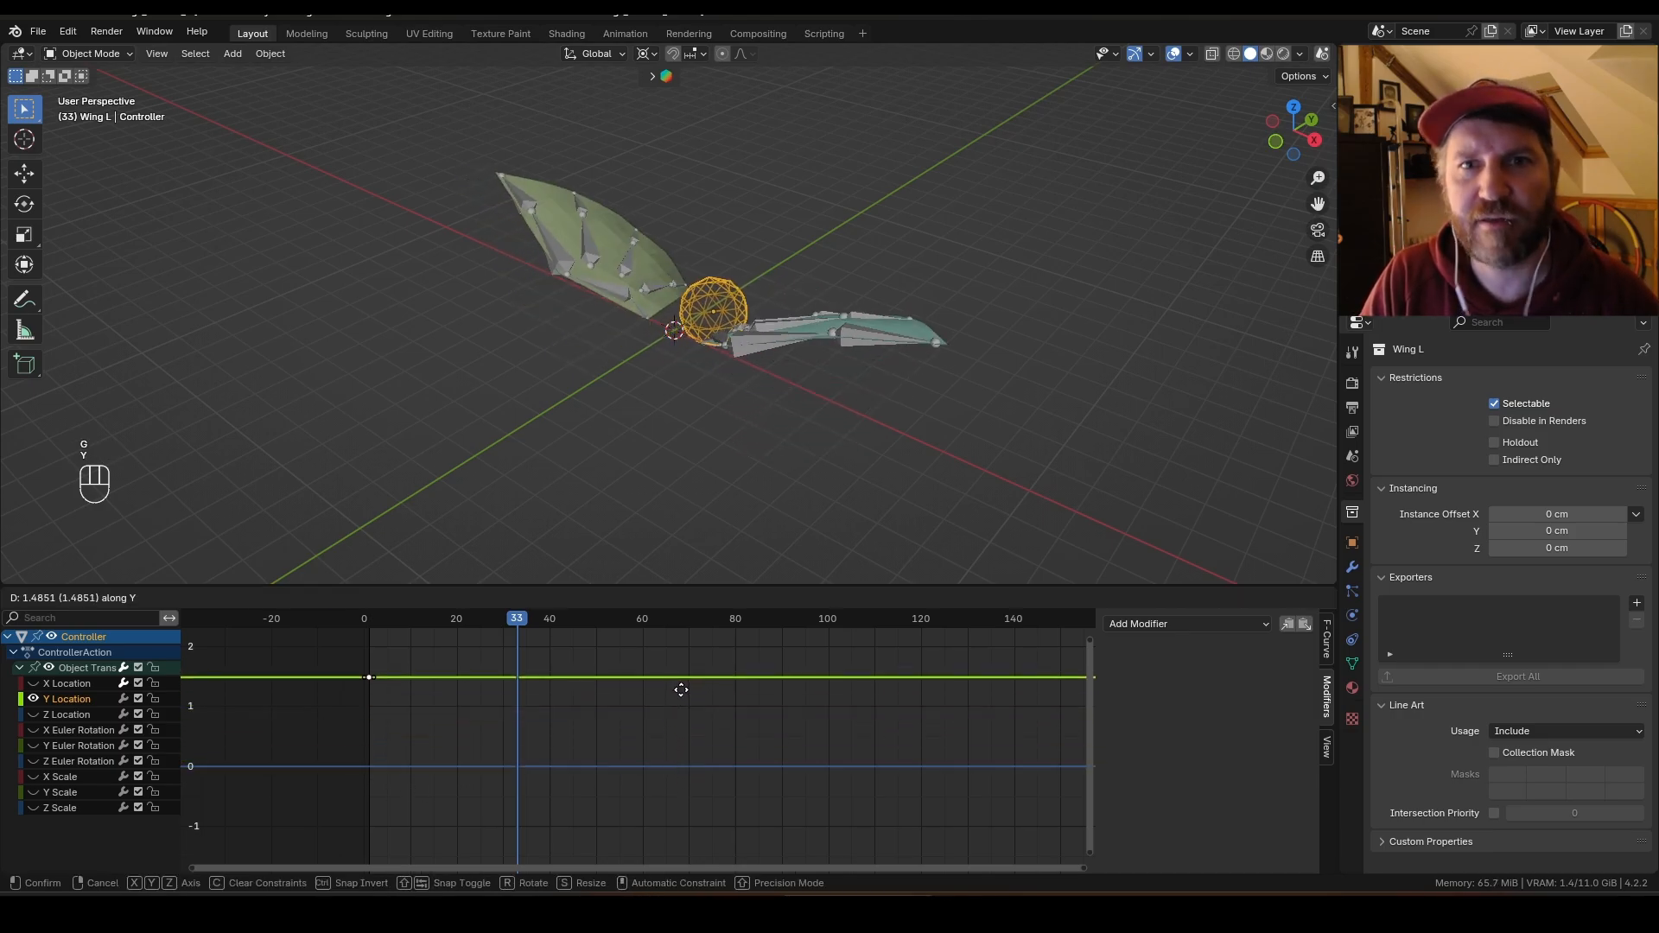
click(676, 745)
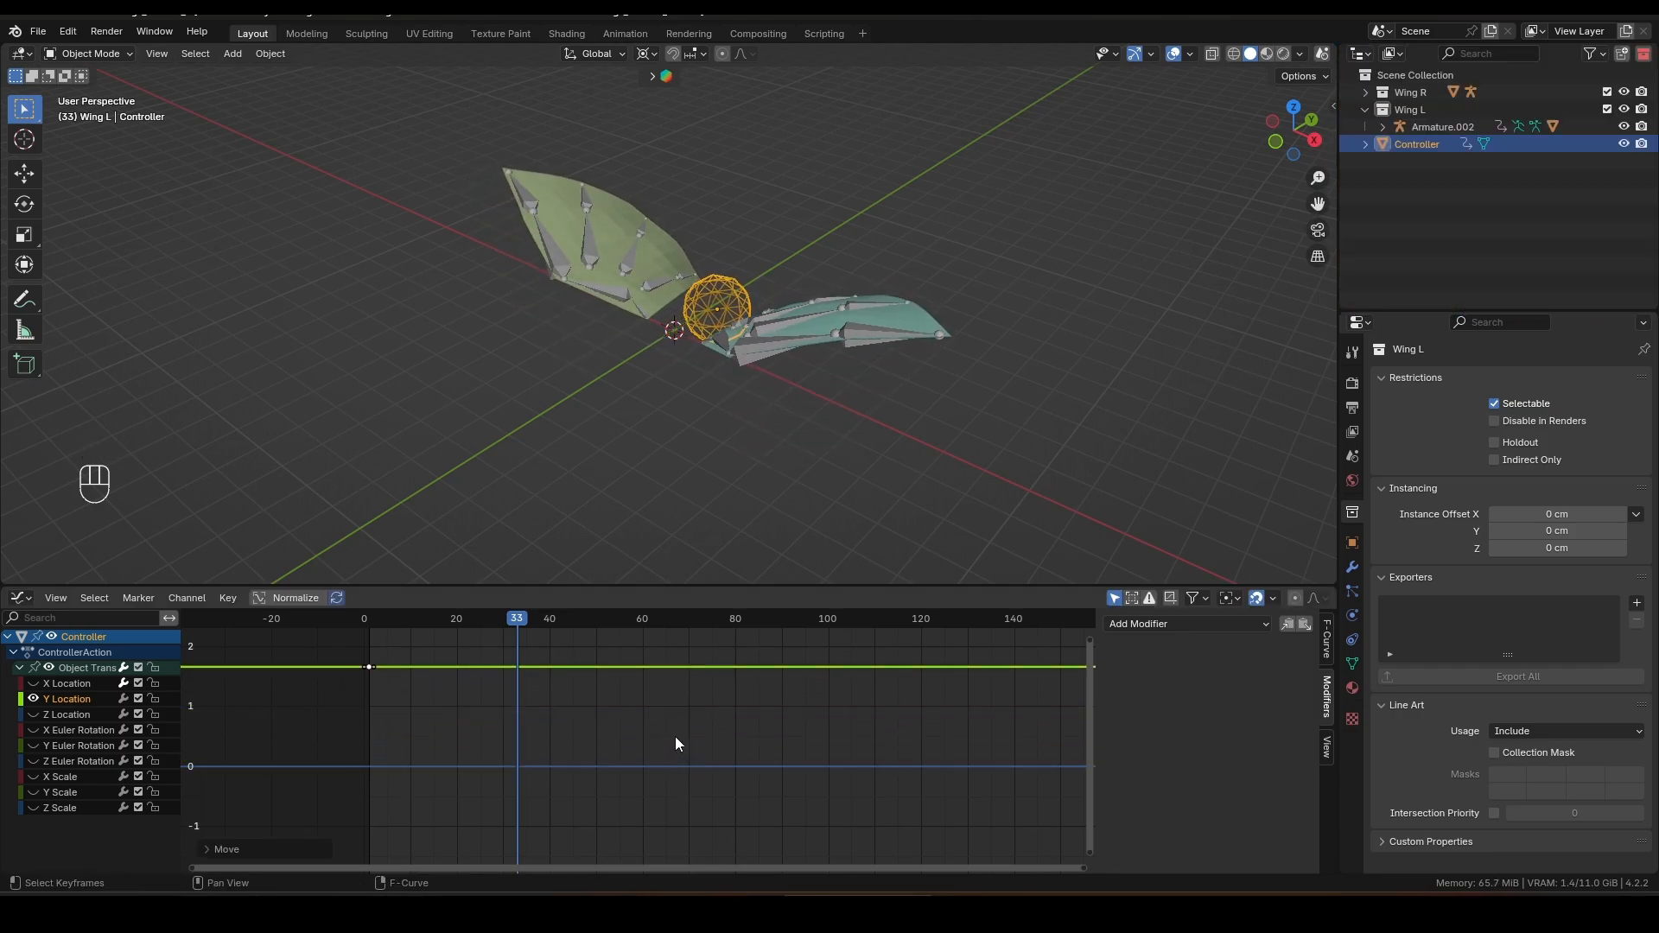
Step: Copy the Cycles modifier from the X Location channel and paste it onto Z Location
key(space)
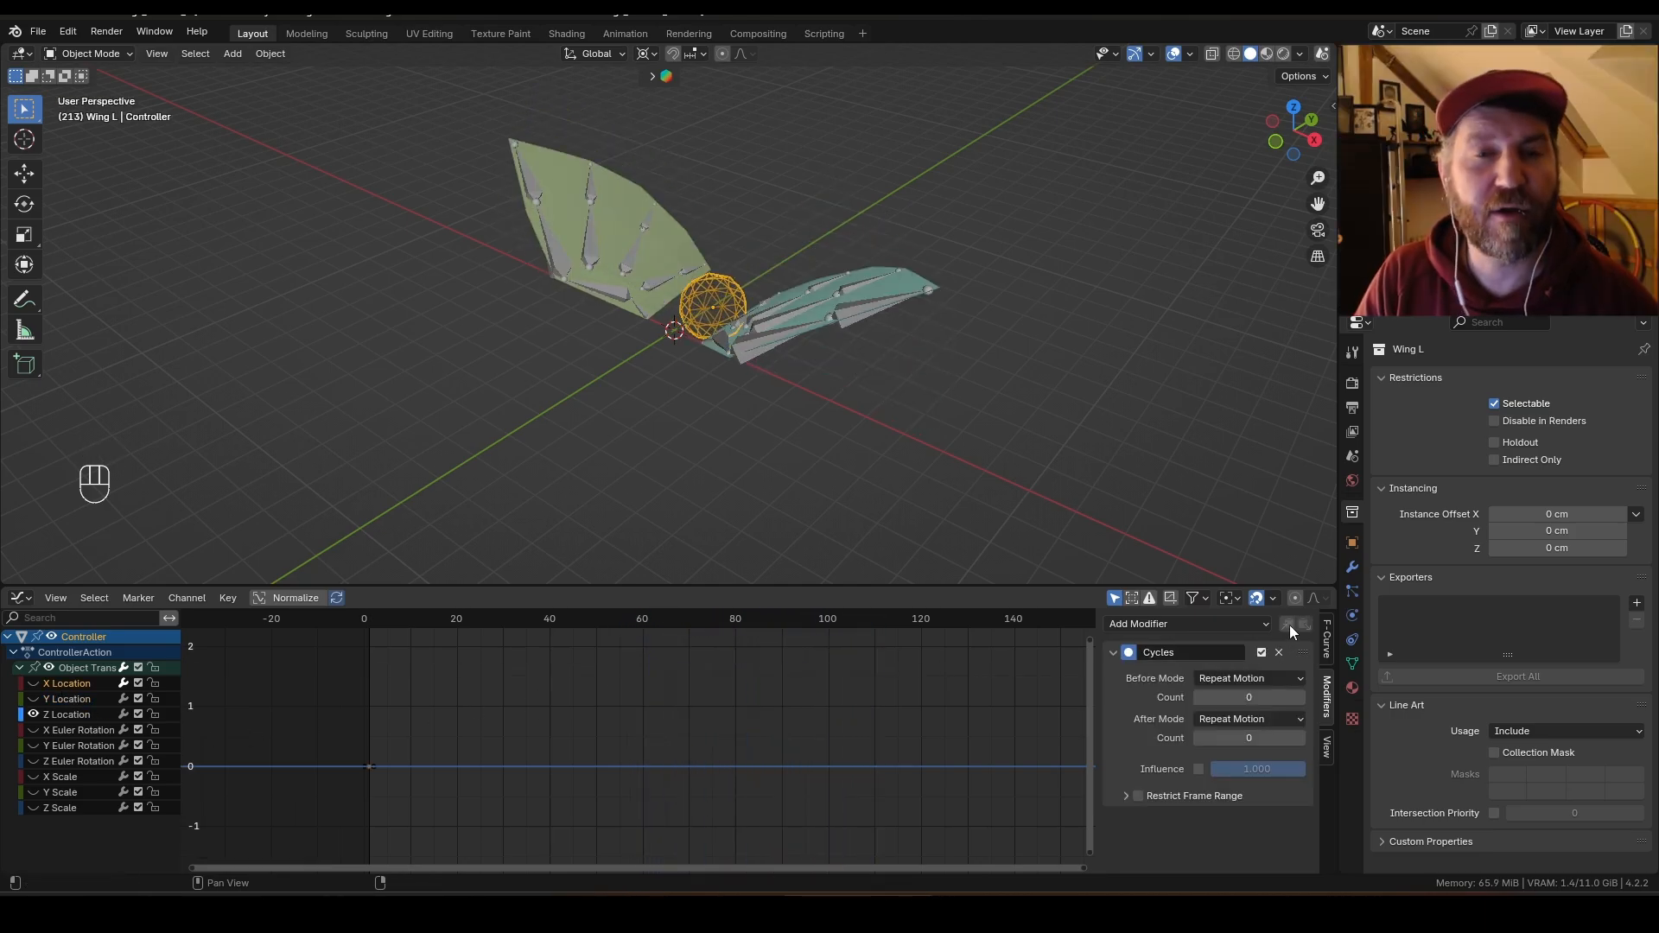
click(35, 684)
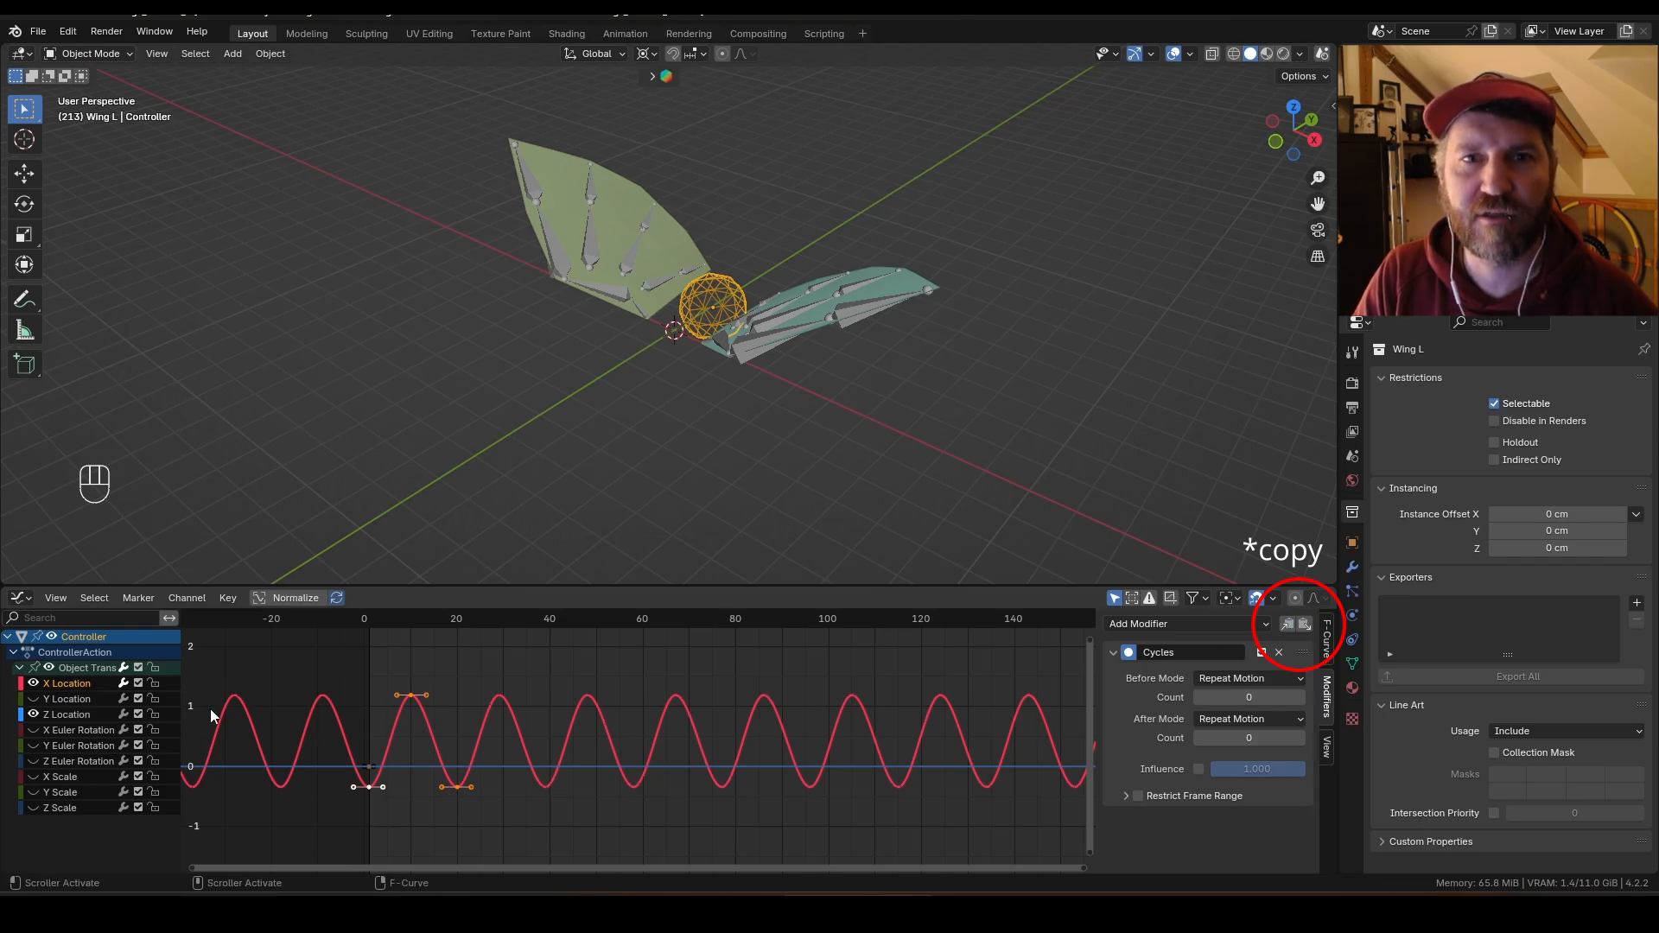
click(60, 715)
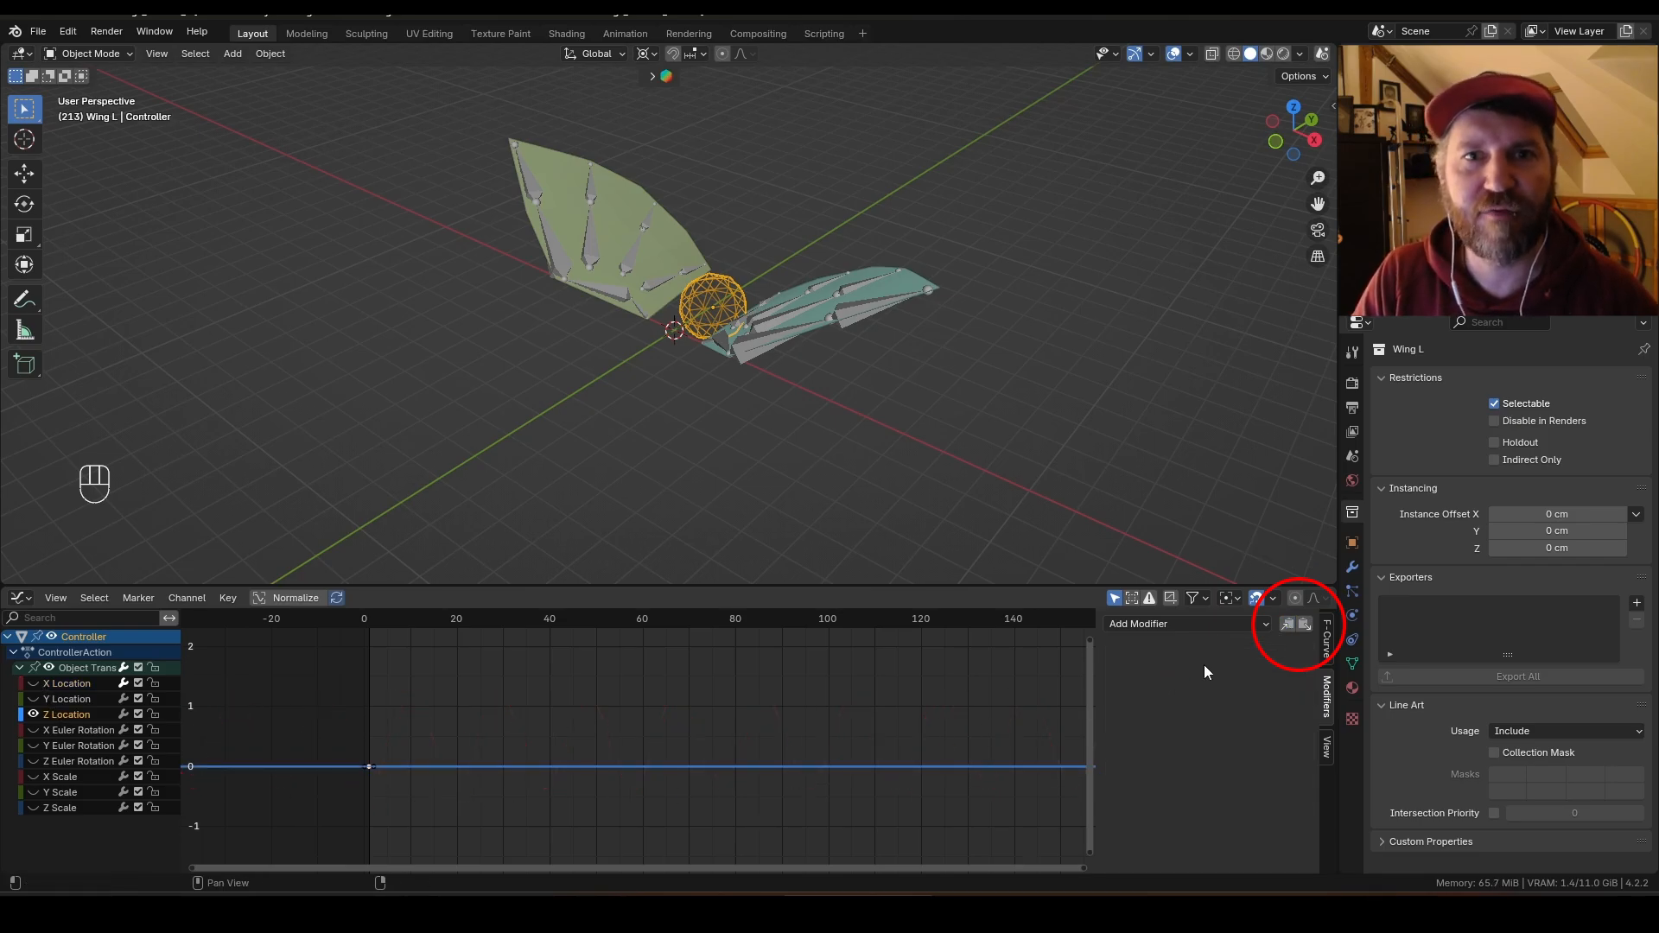
click(1305, 625)
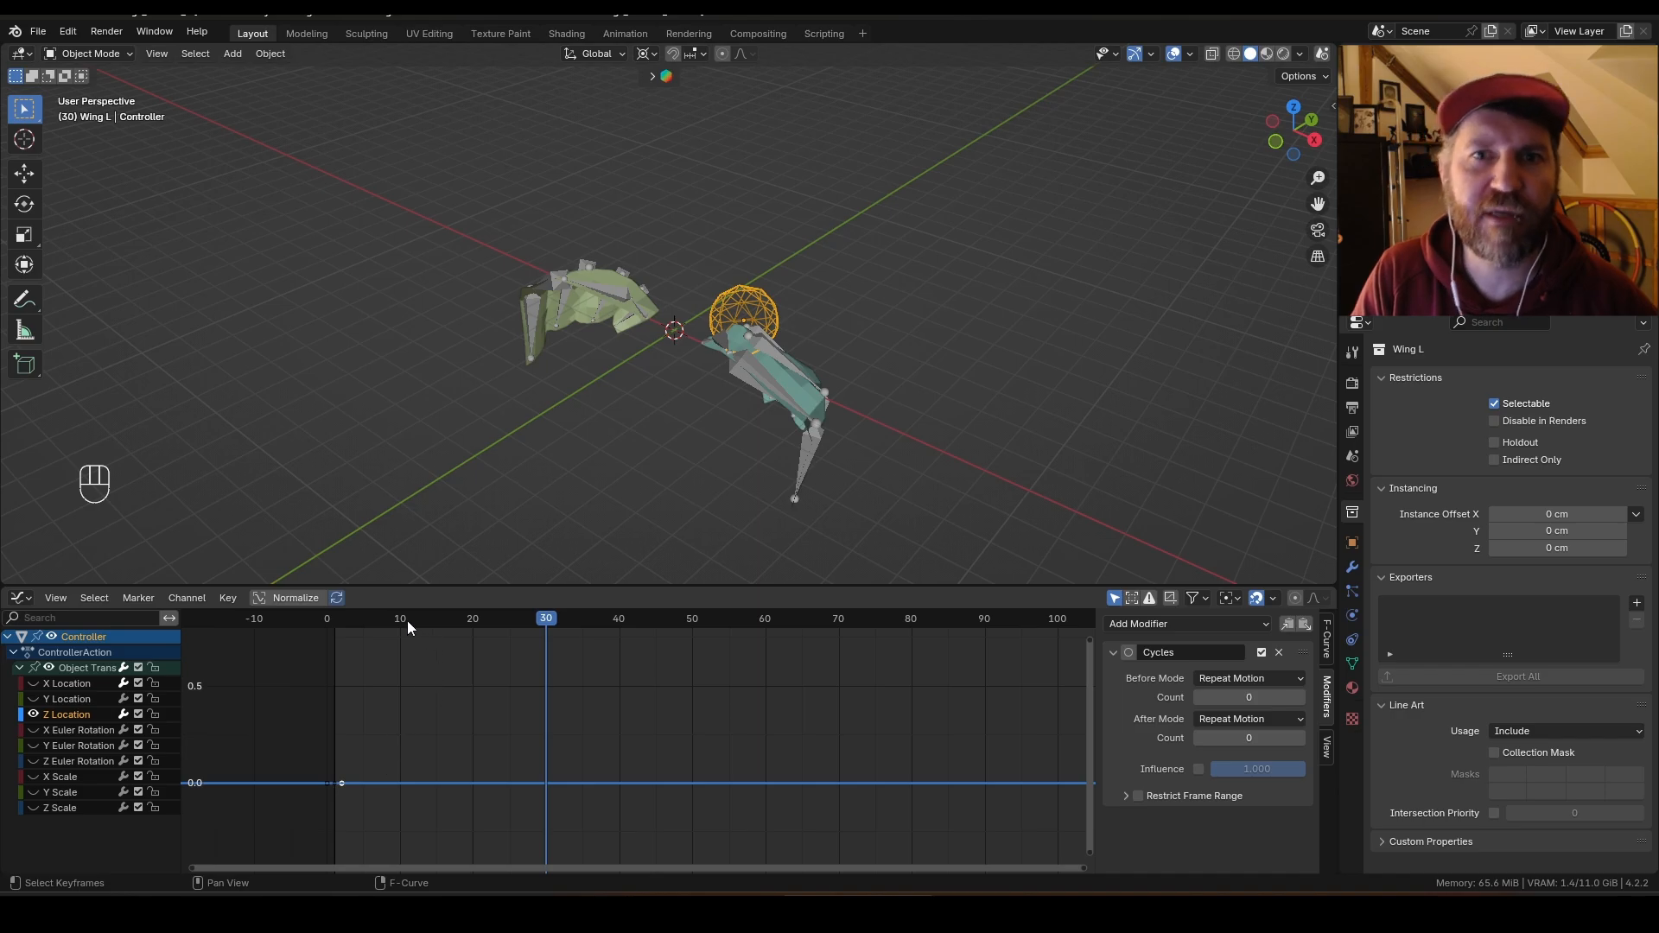
Step: At frame 10, raise the Controller about 33.5 cm along Z to auto-key it
click(401, 622)
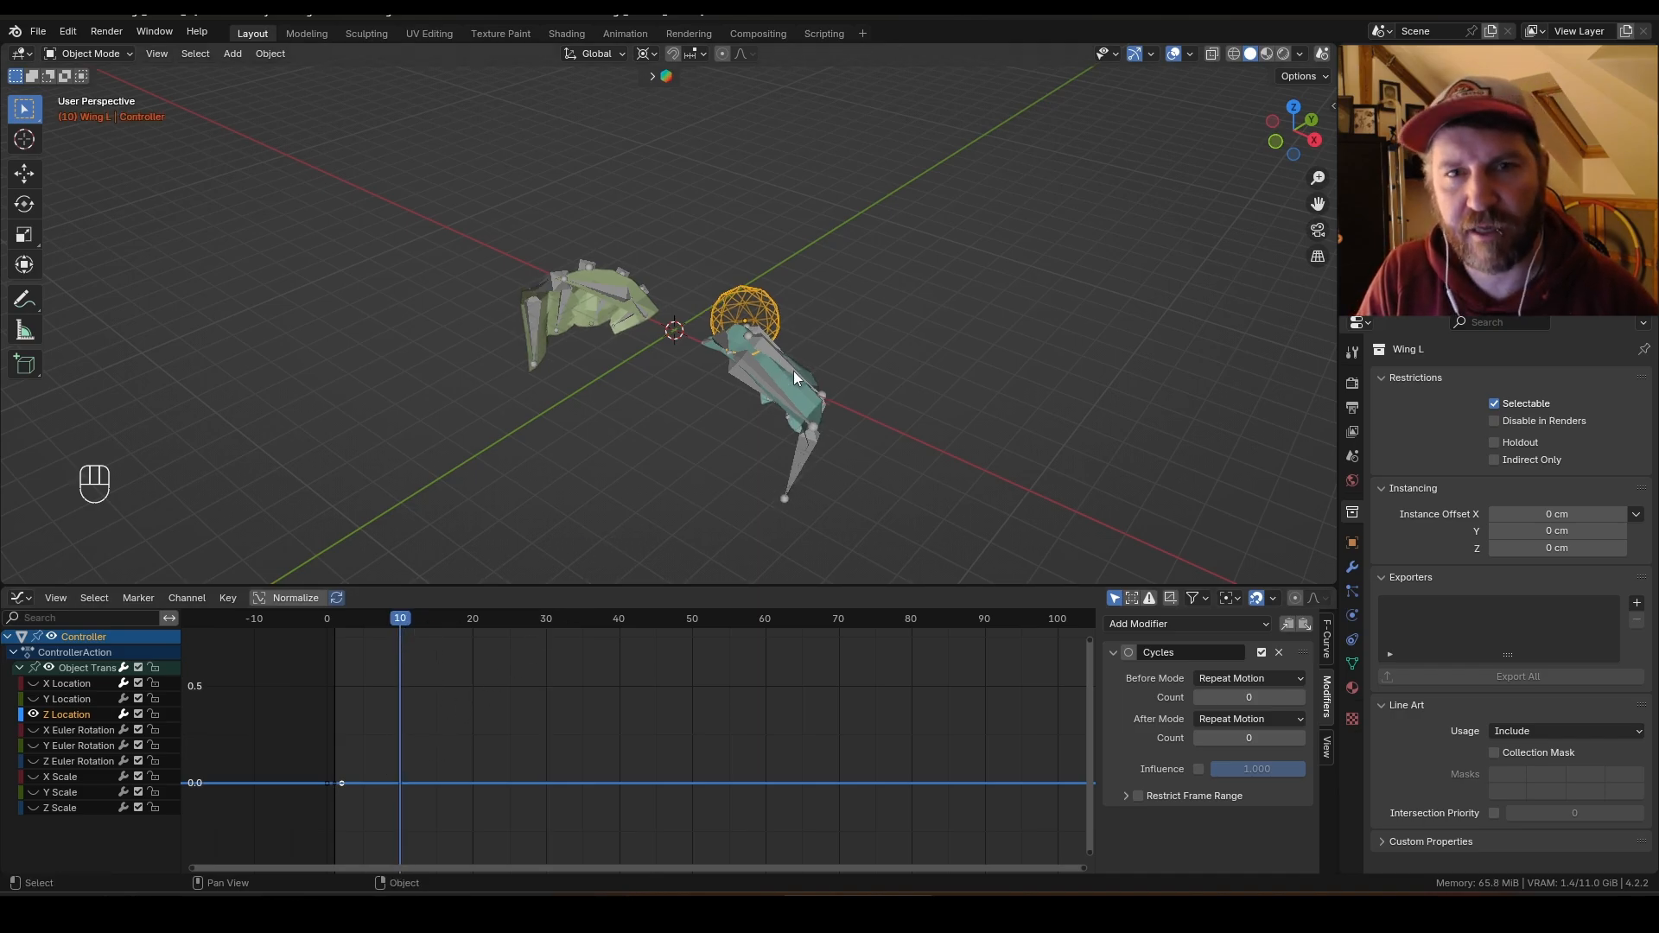
key(g)
key(z)
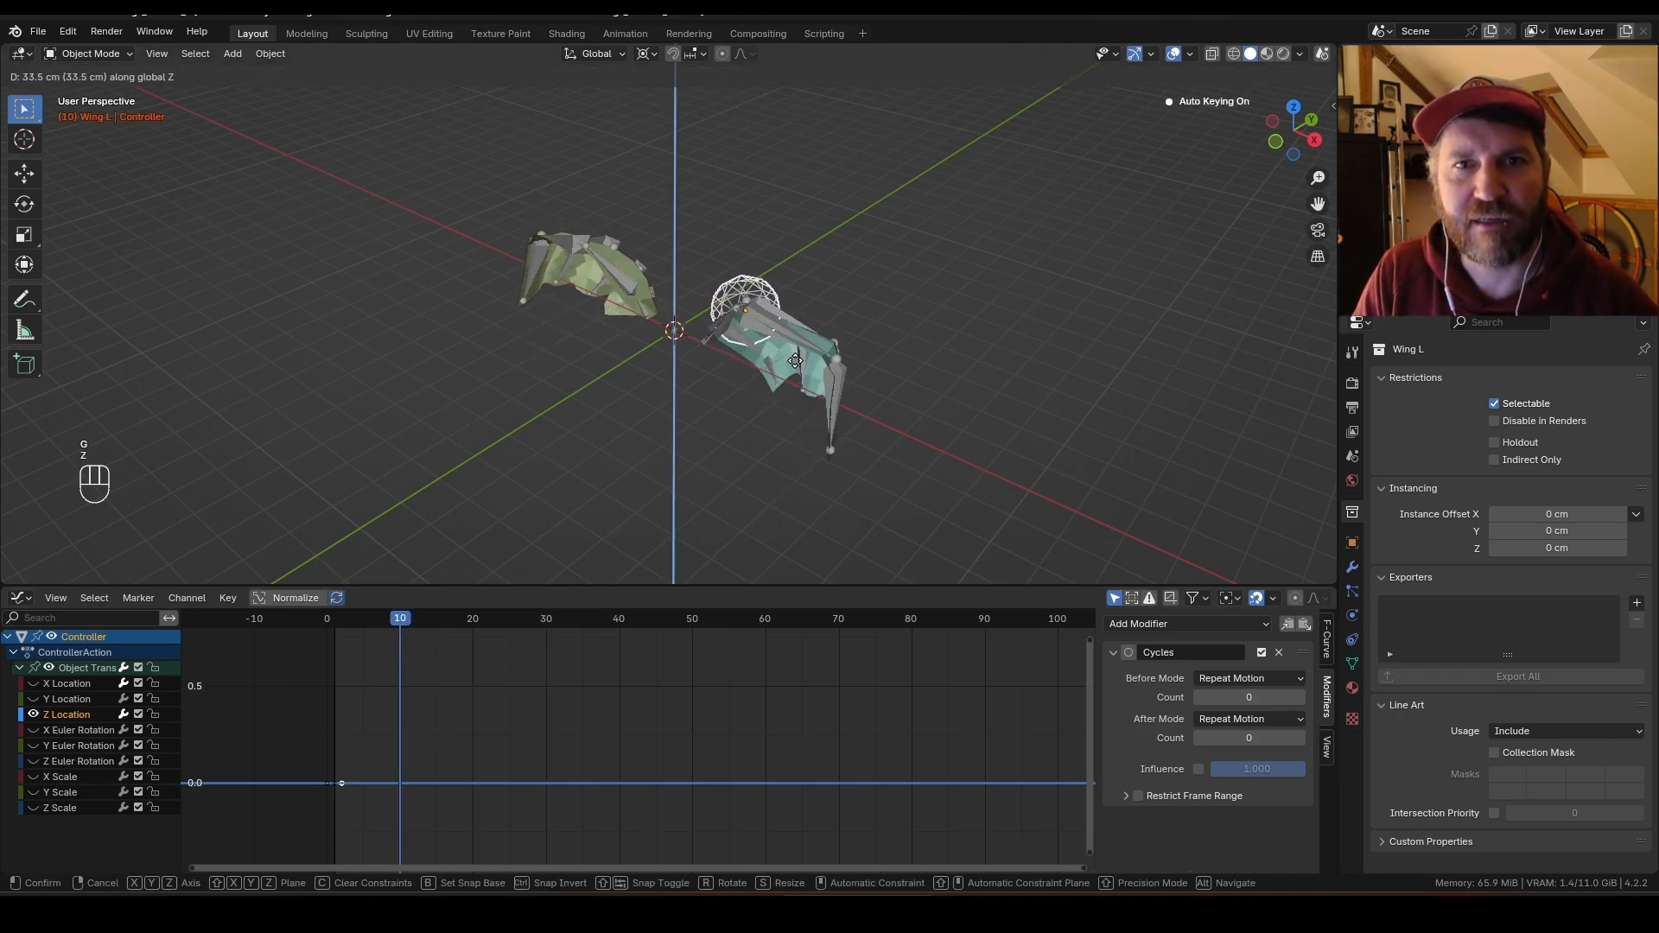
click(794, 361)
Step: Duplicate the Z Location's rest keyframe 13 frames later and play the flapping animation
click(335, 782)
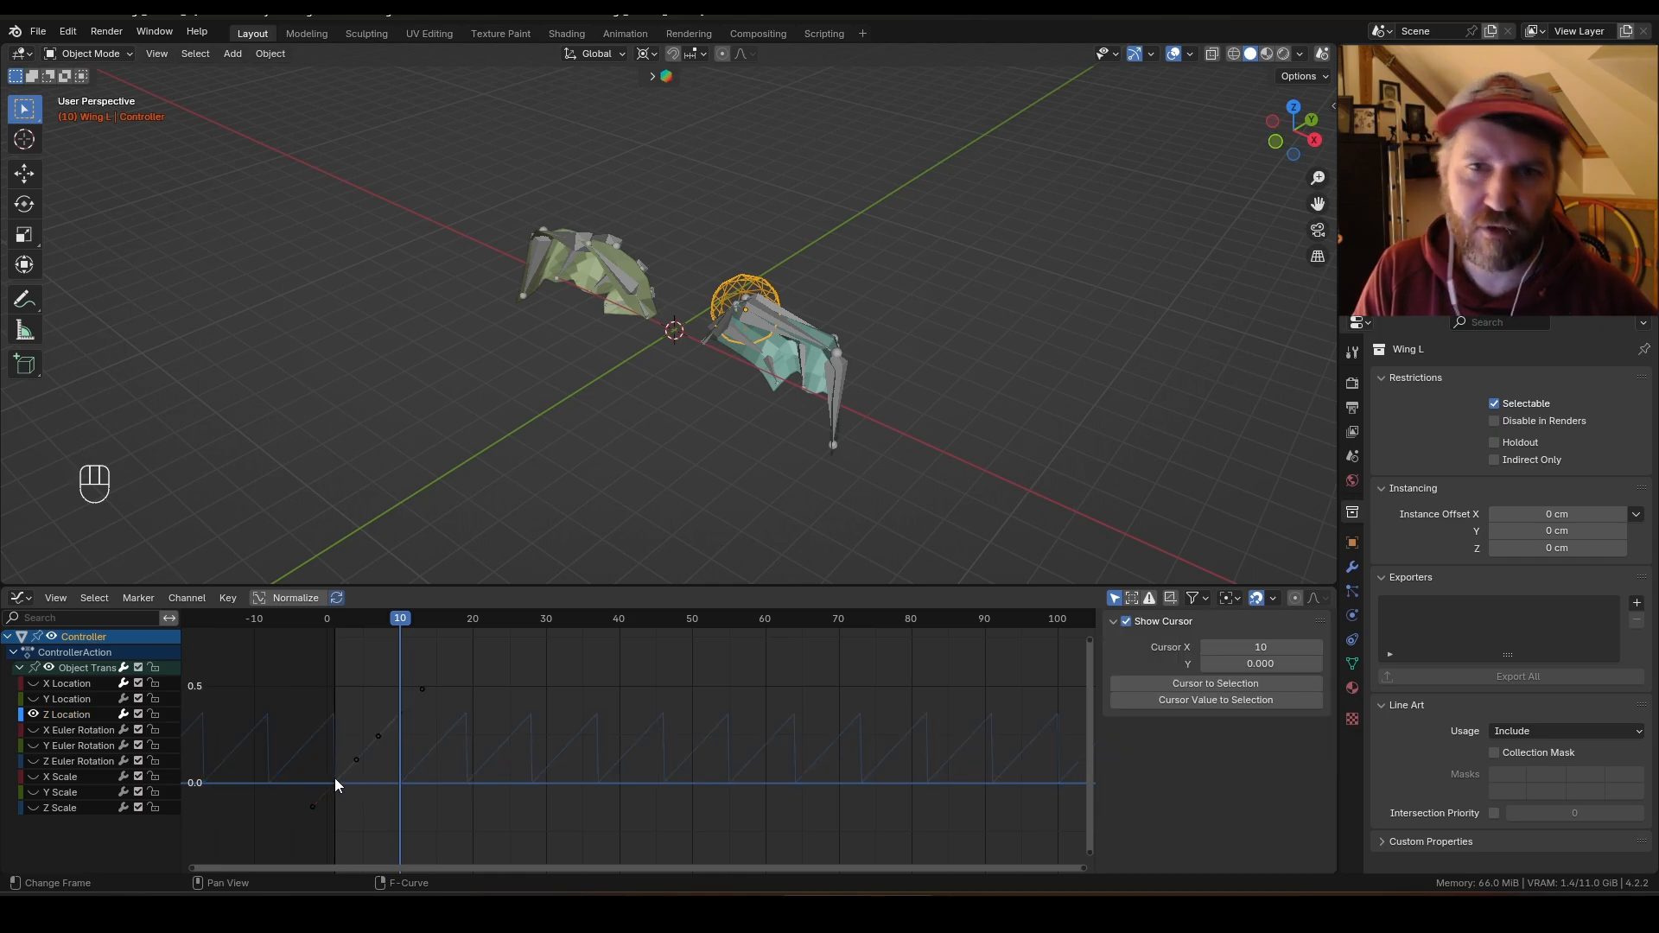
key(shift+d)
key(x)
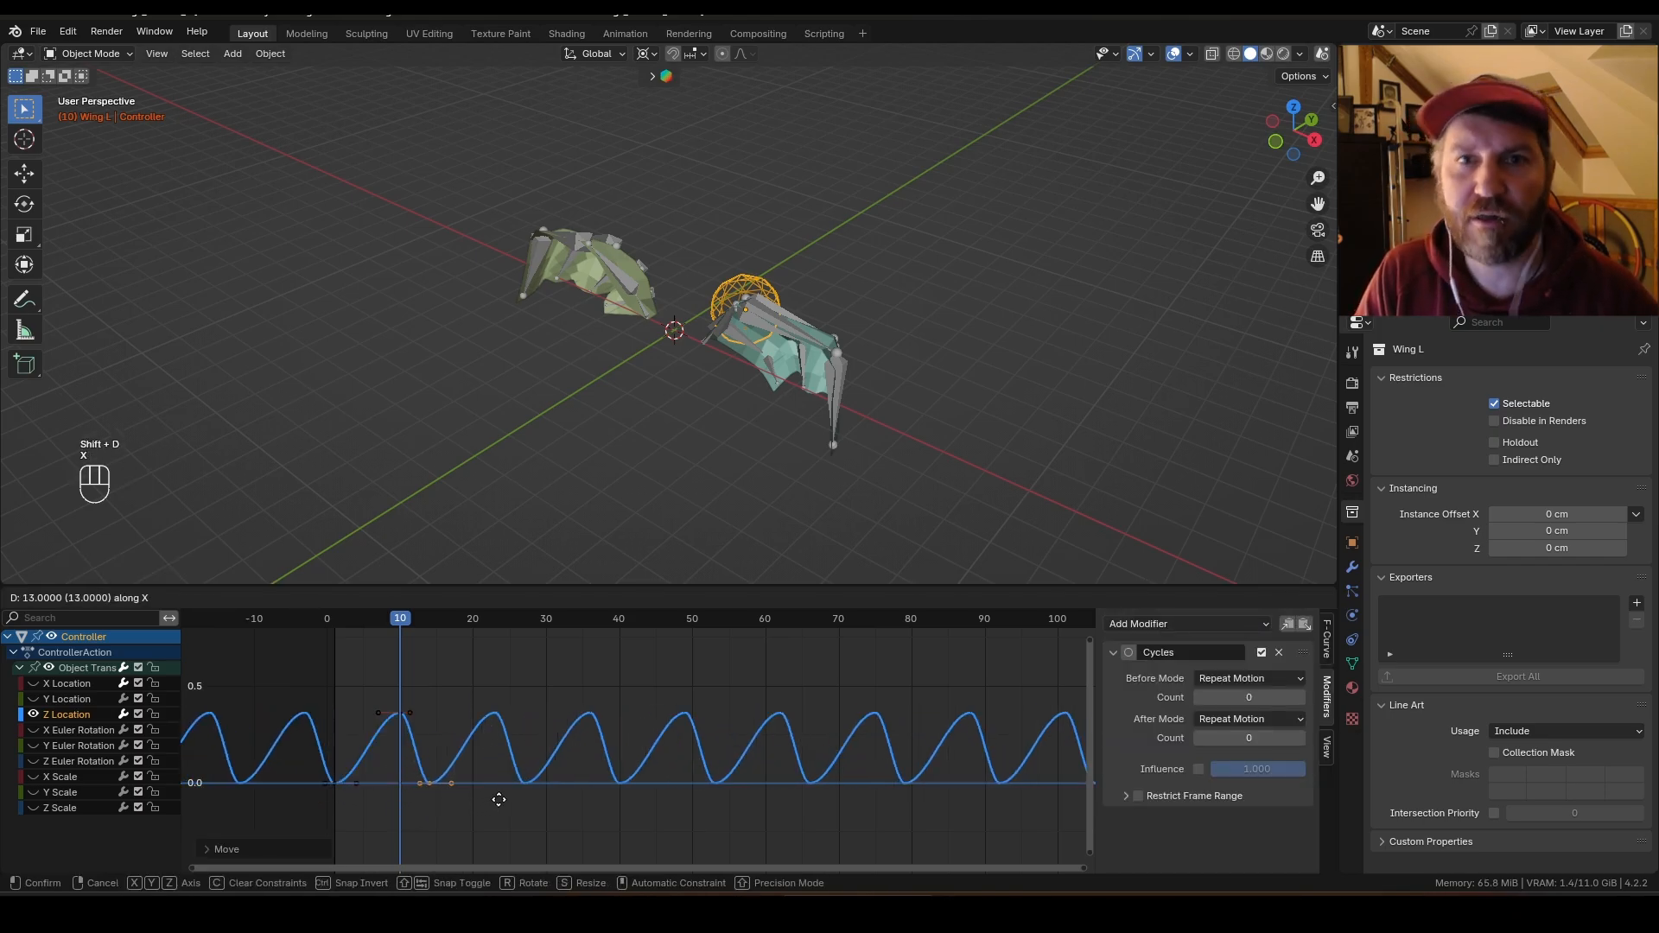
click(523, 791)
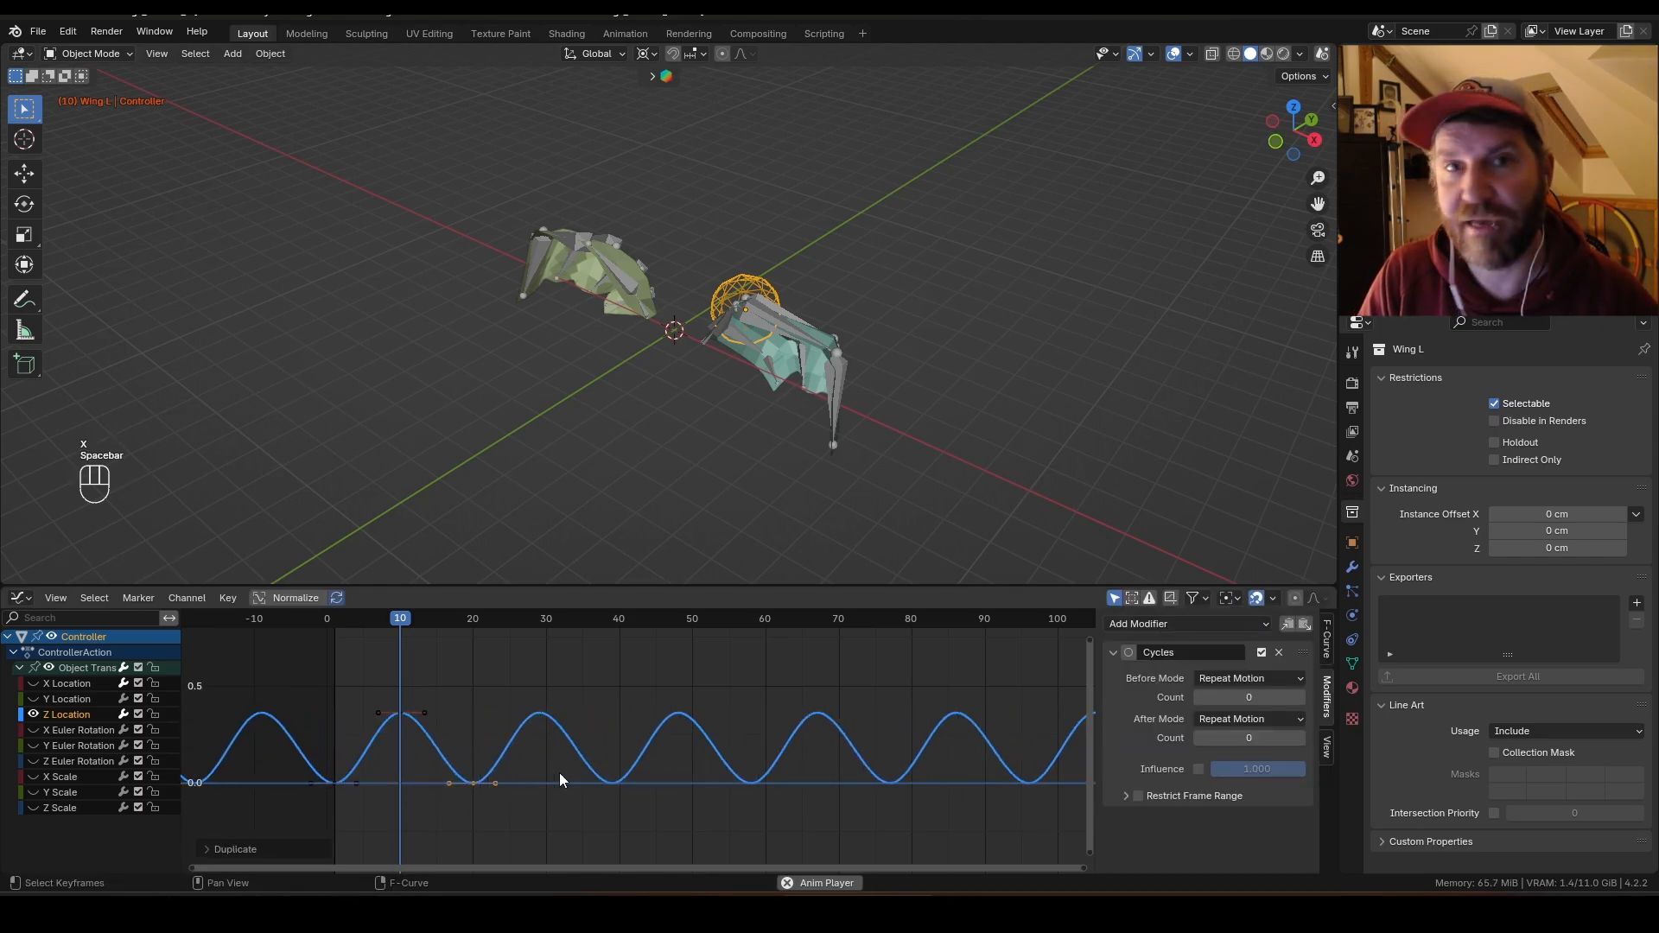
key(space)
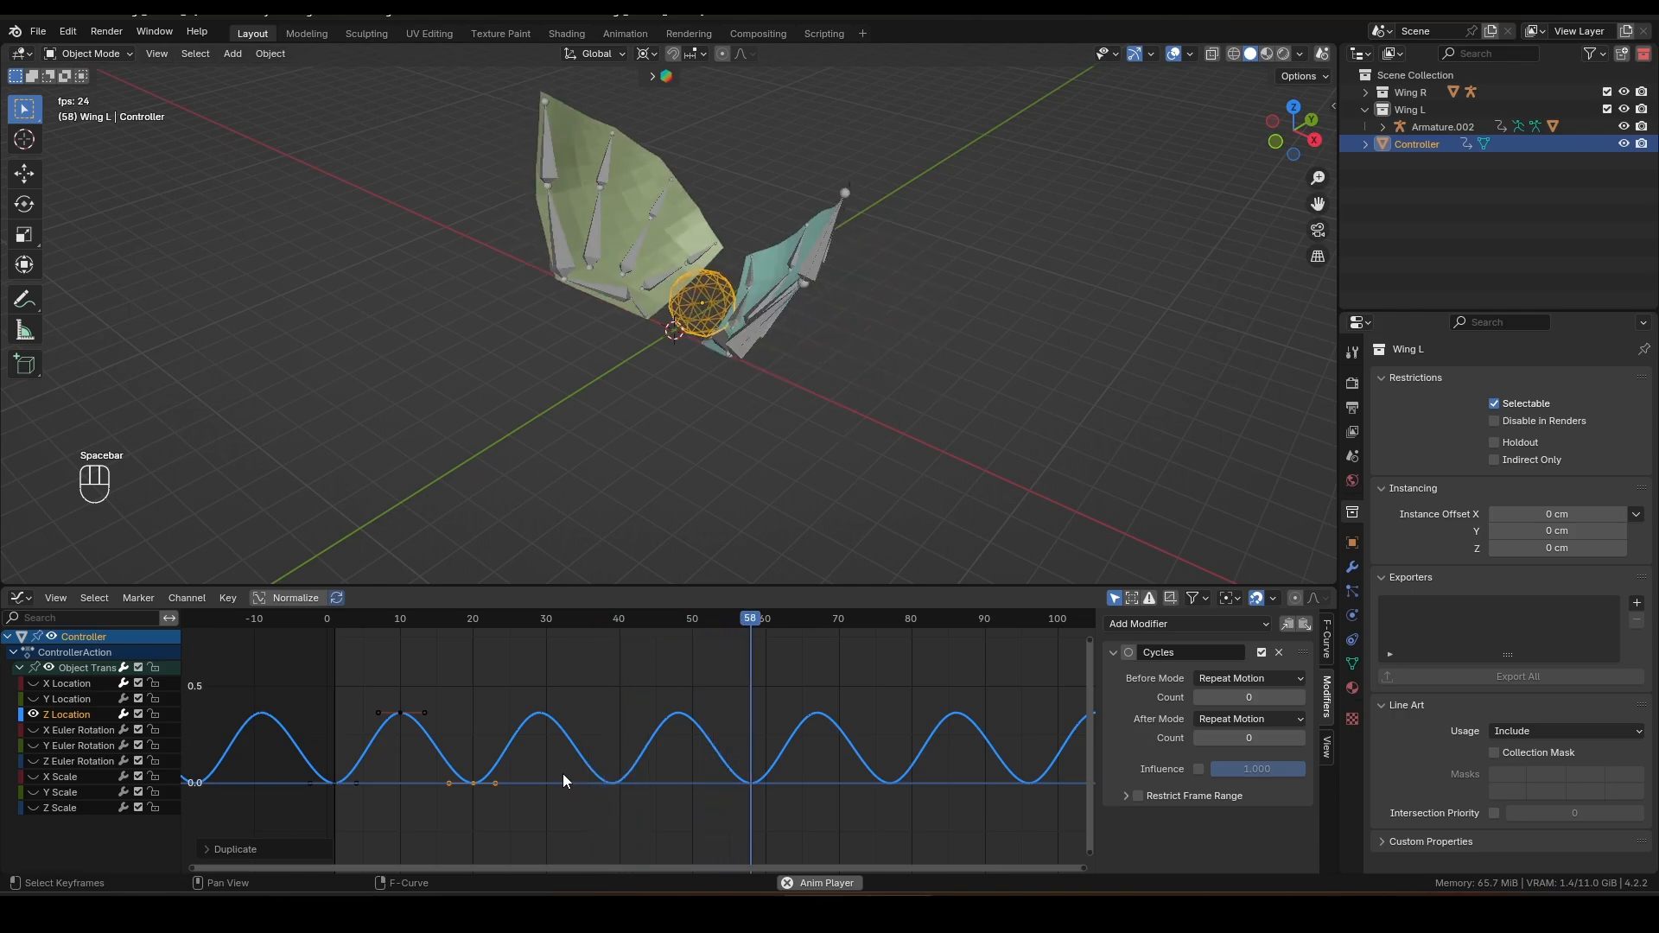
Step: Lower all Z Location keyframes about 0.25 units and scale them vertically
key(space)
key(a)
key(g)
key(y)
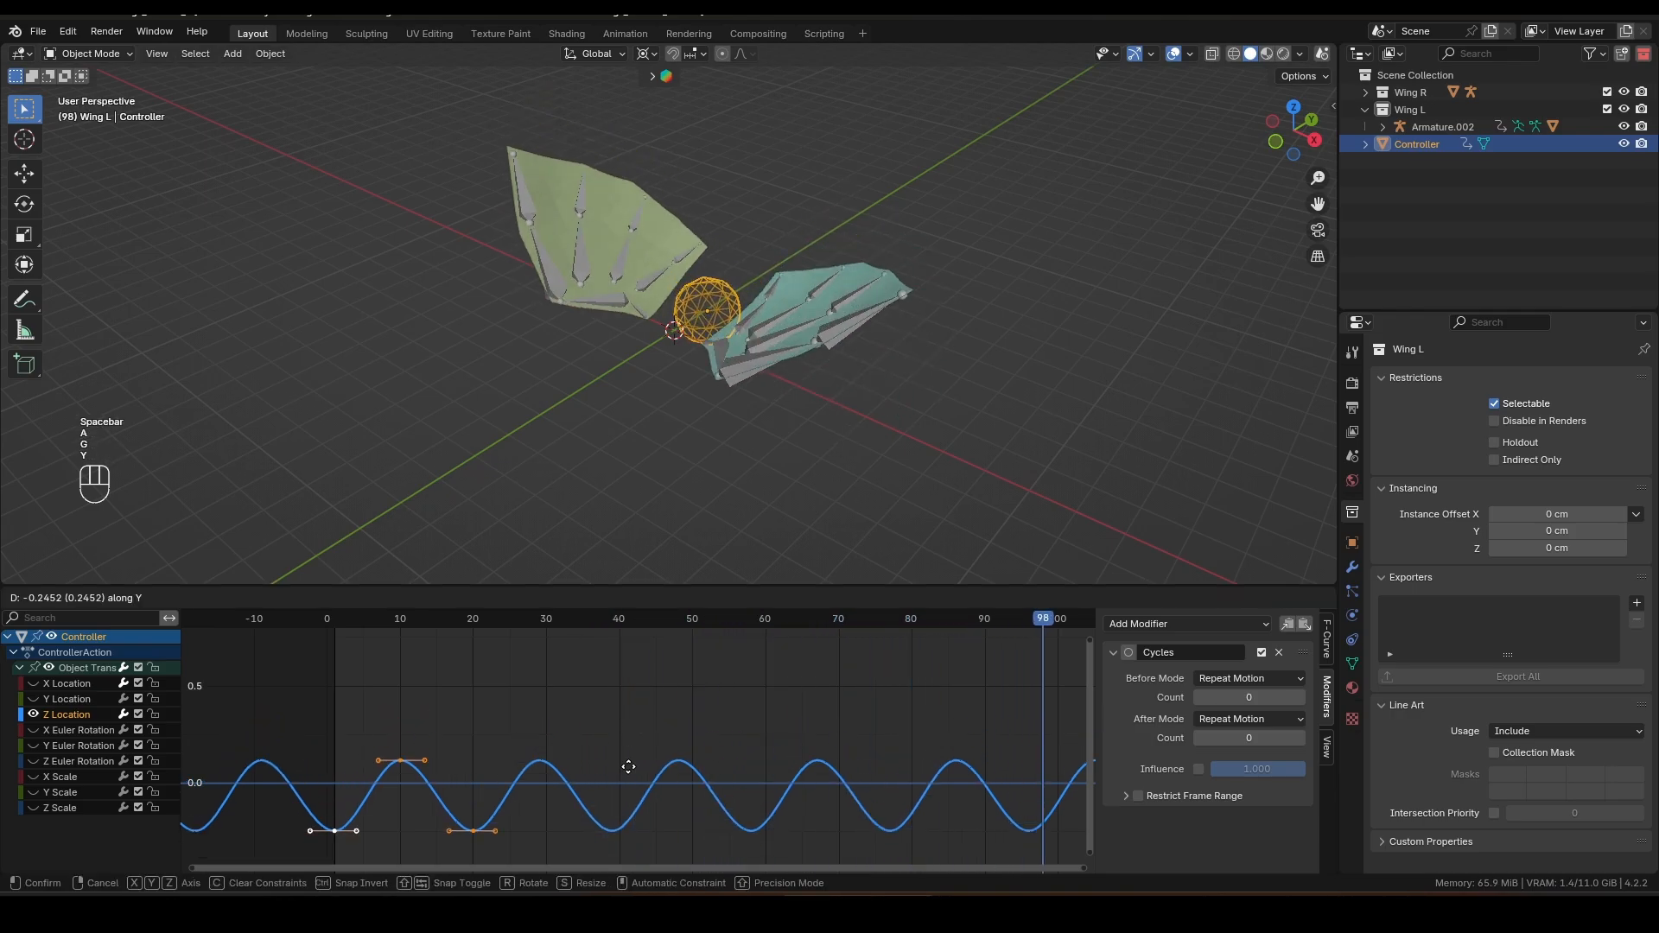
click(633, 776)
key(s)
key(y)
click(547, 806)
key(space)
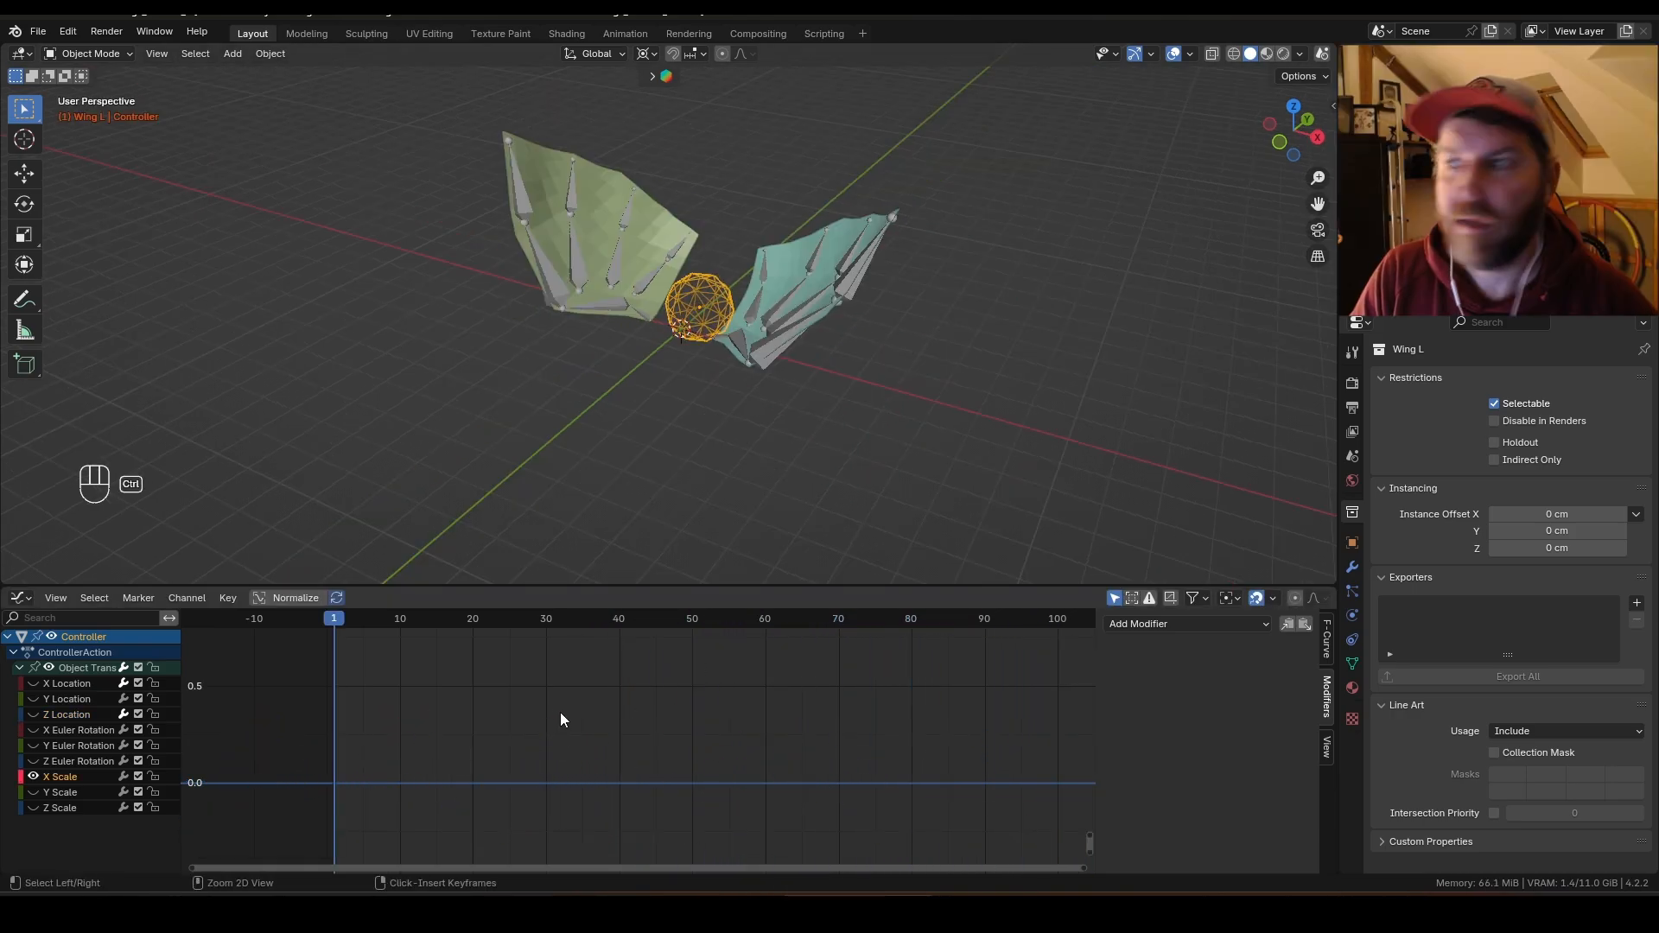
Step: Raise the X Scale keyframe at frame 10 about 0.12 units
ctrl+middle_drag(560, 712, 559, 760)
middle_drag(495, 706, 575, 745)
mouse_move(555, 760)
ctrl+middle_down()
mouse_move(567, 733)
mouse_move(528, 754)
ctrl+middle_up()
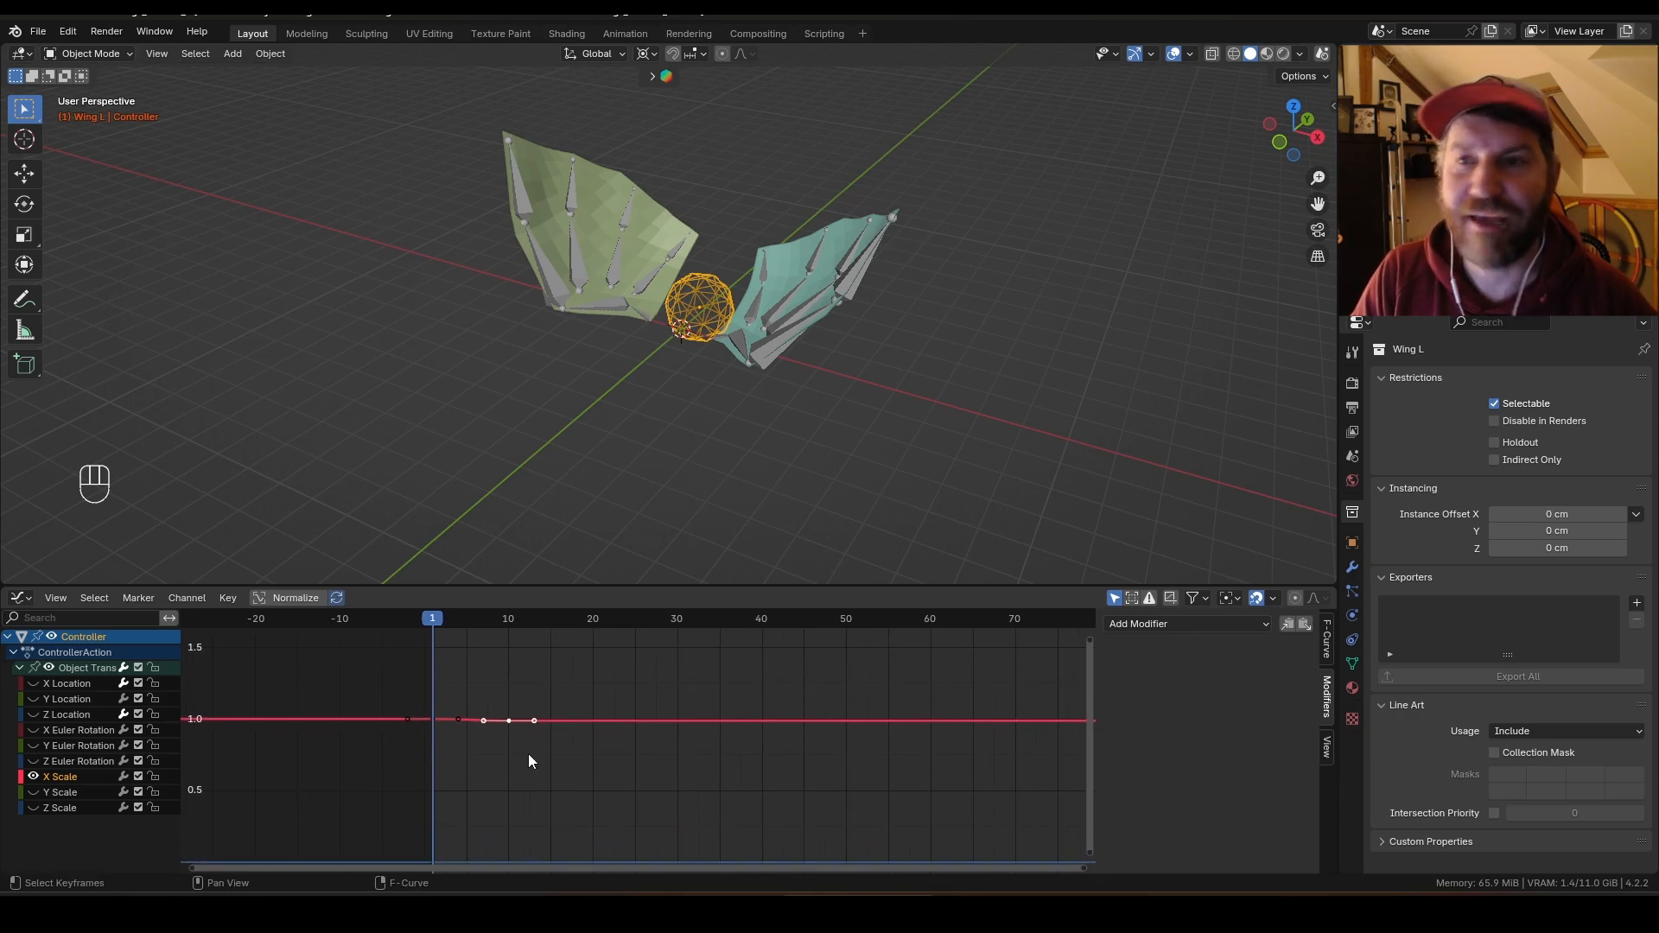
click(528, 757)
ctrl+middle_drag(453, 705, 514, 710)
mouse_move(534, 753)
ctrl+middle_down()
mouse_move(563, 733)
mouse_move(563, 707)
mouse_move(558, 774)
ctrl+middle_up()
click(510, 738)
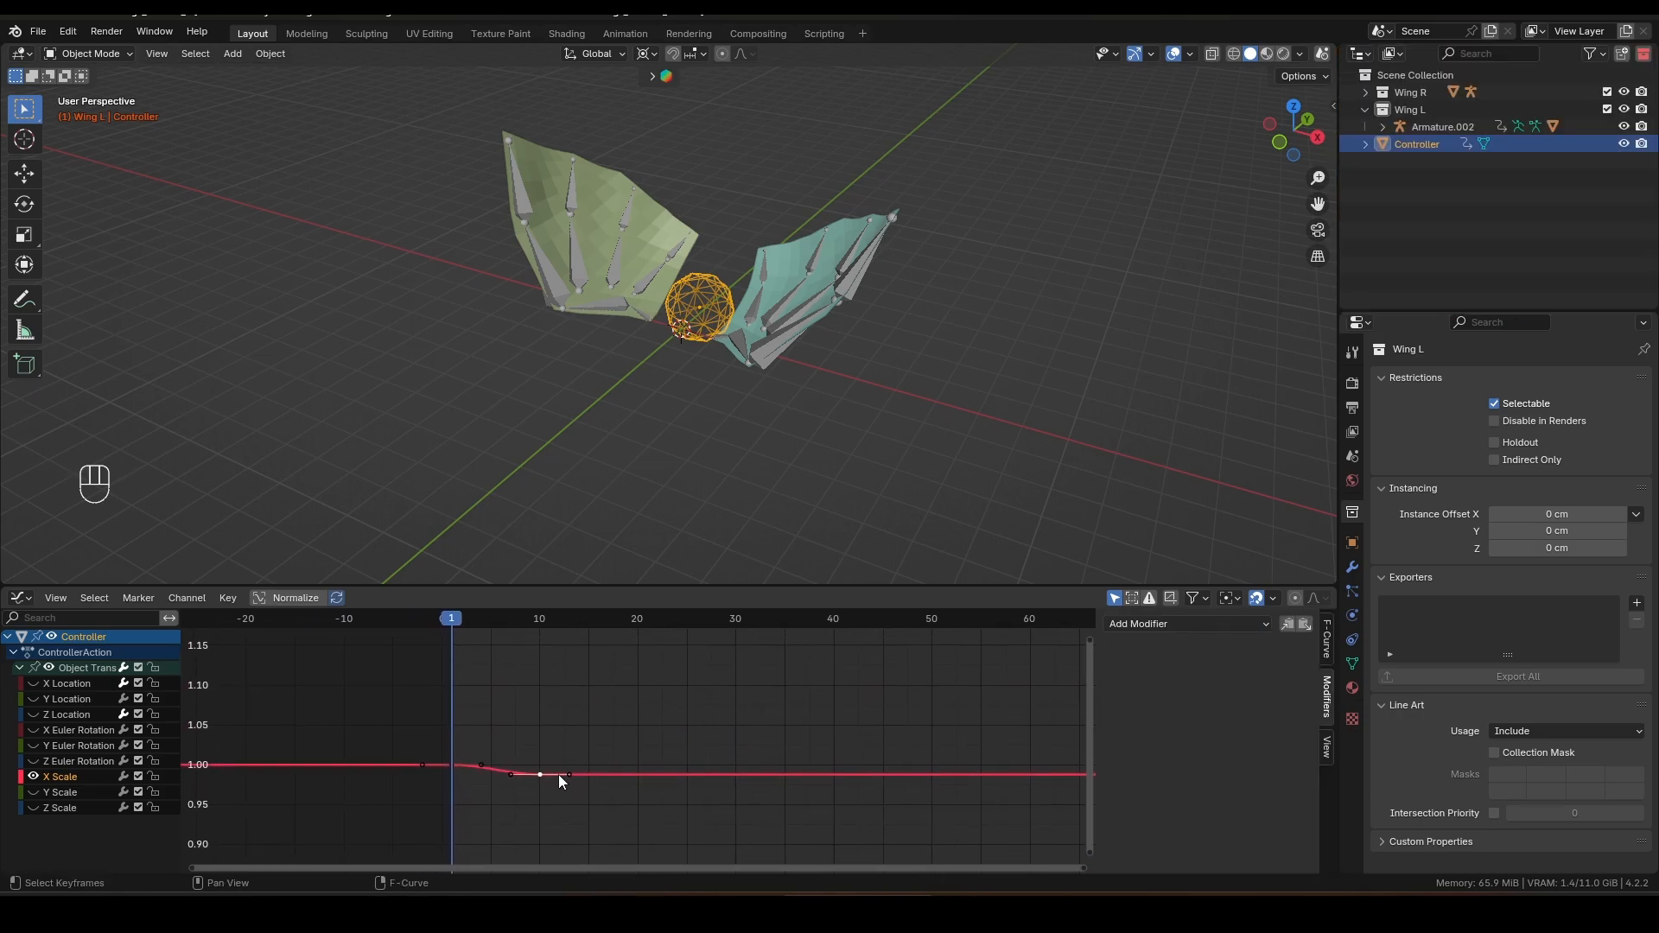
key(g)
key(y)
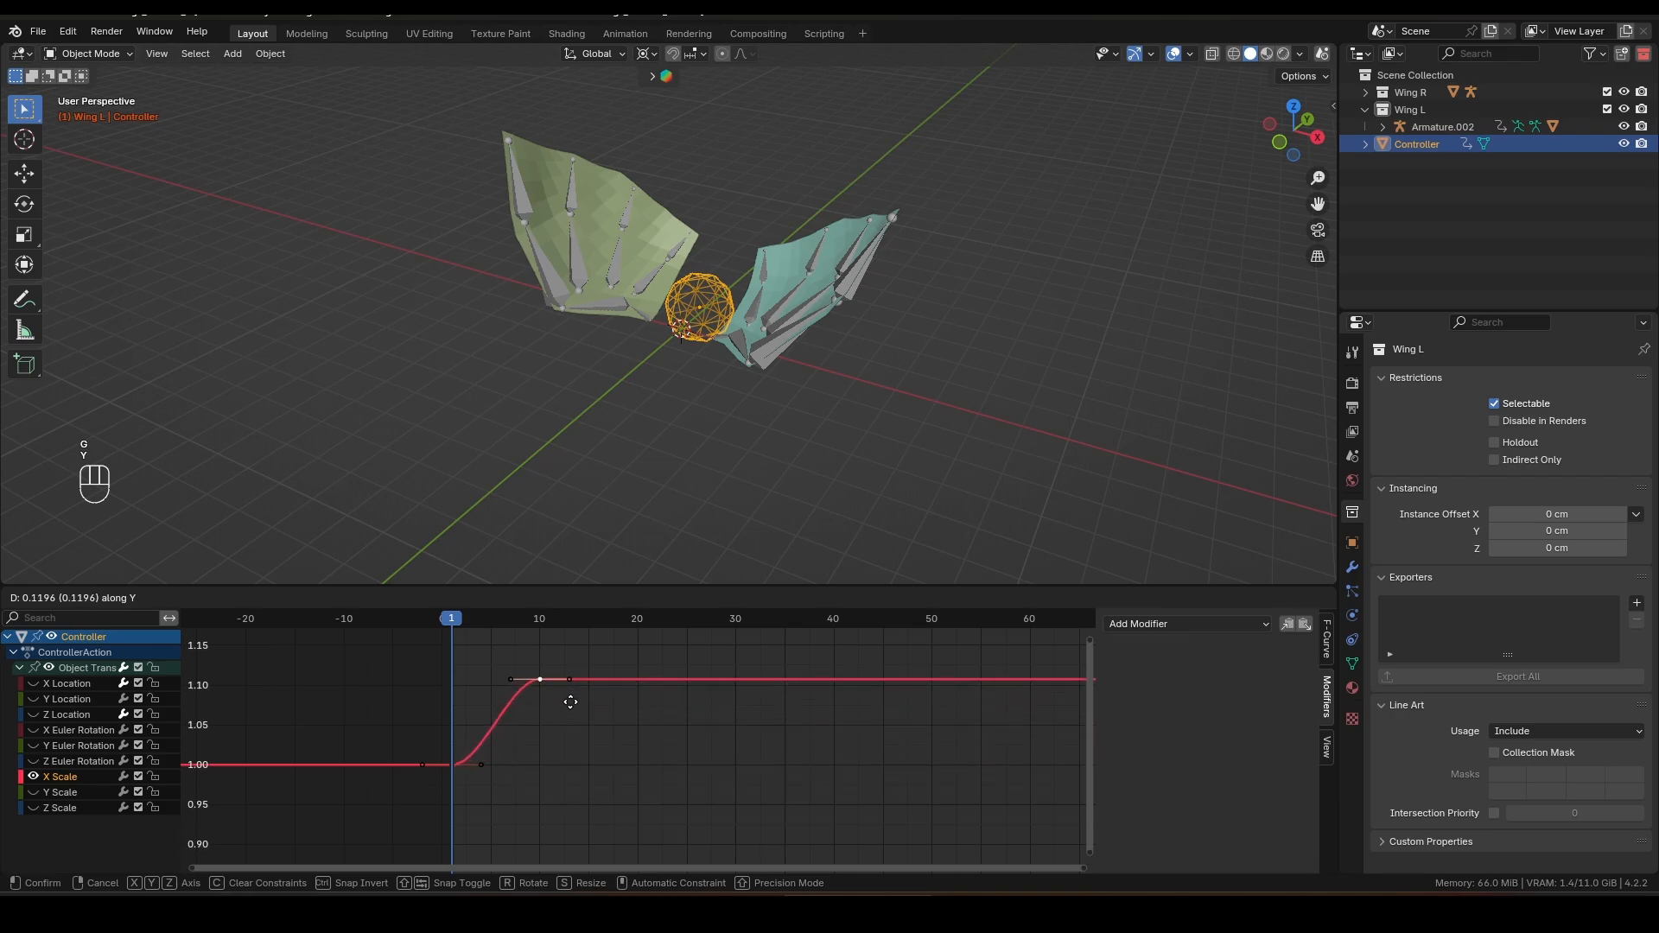
click(570, 694)
Step: Duplicate the X Scale rest keyframe to about frame 20
drag(454, 622, 538, 627)
click(453, 765)
key(shift+d)
key(x)
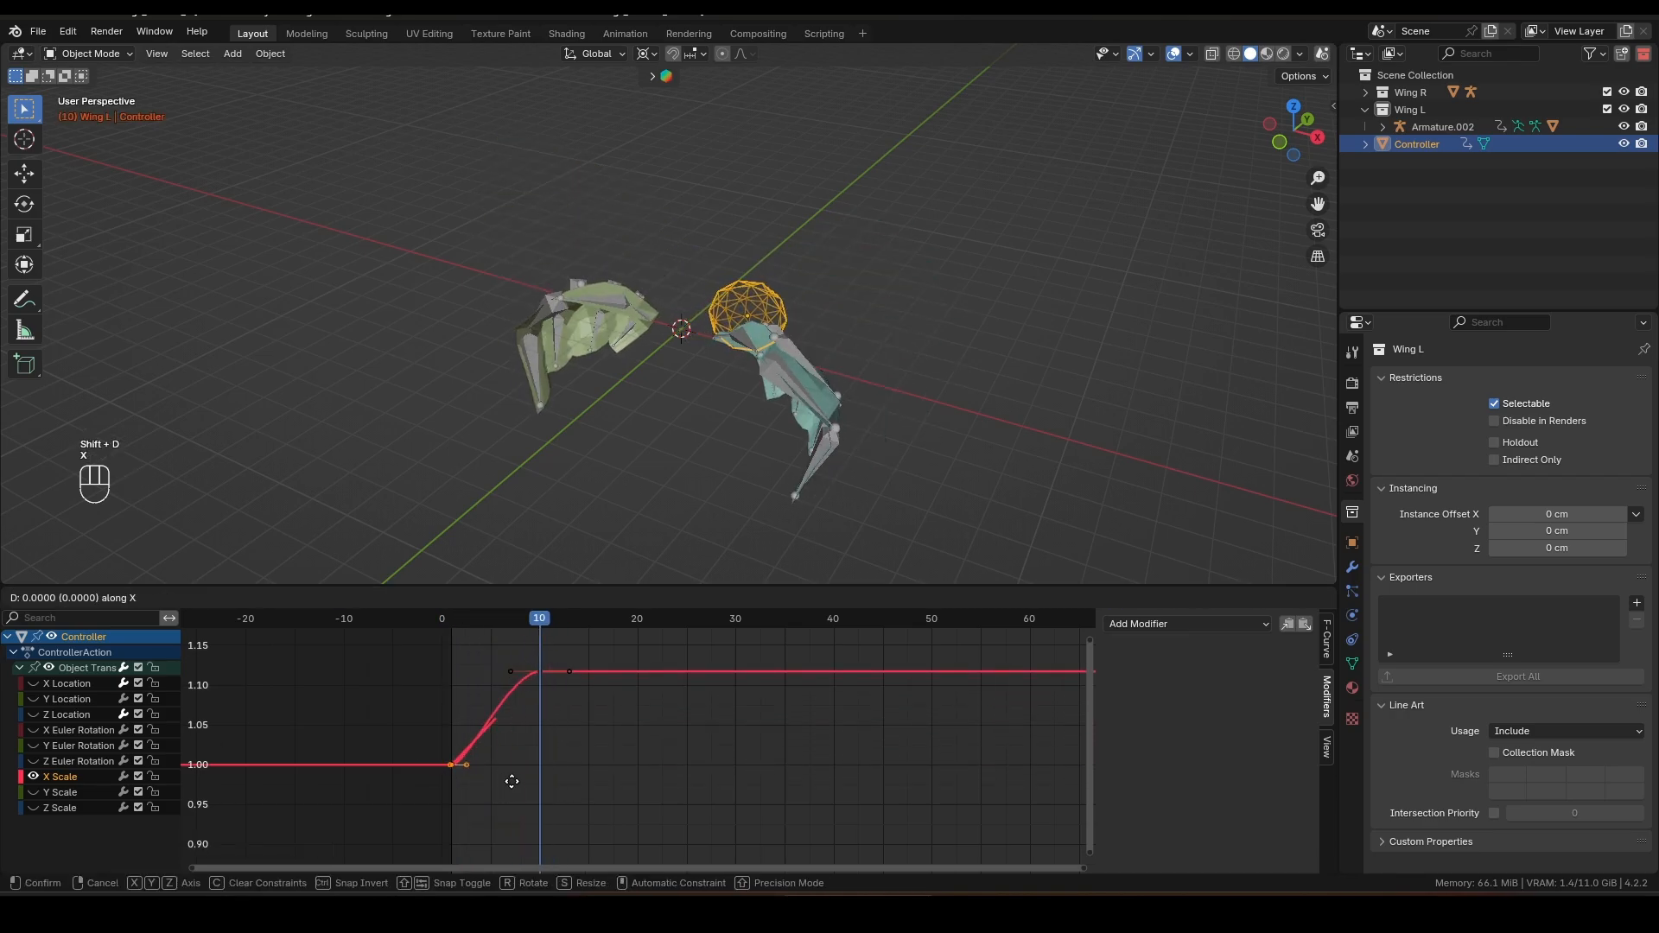
click(687, 777)
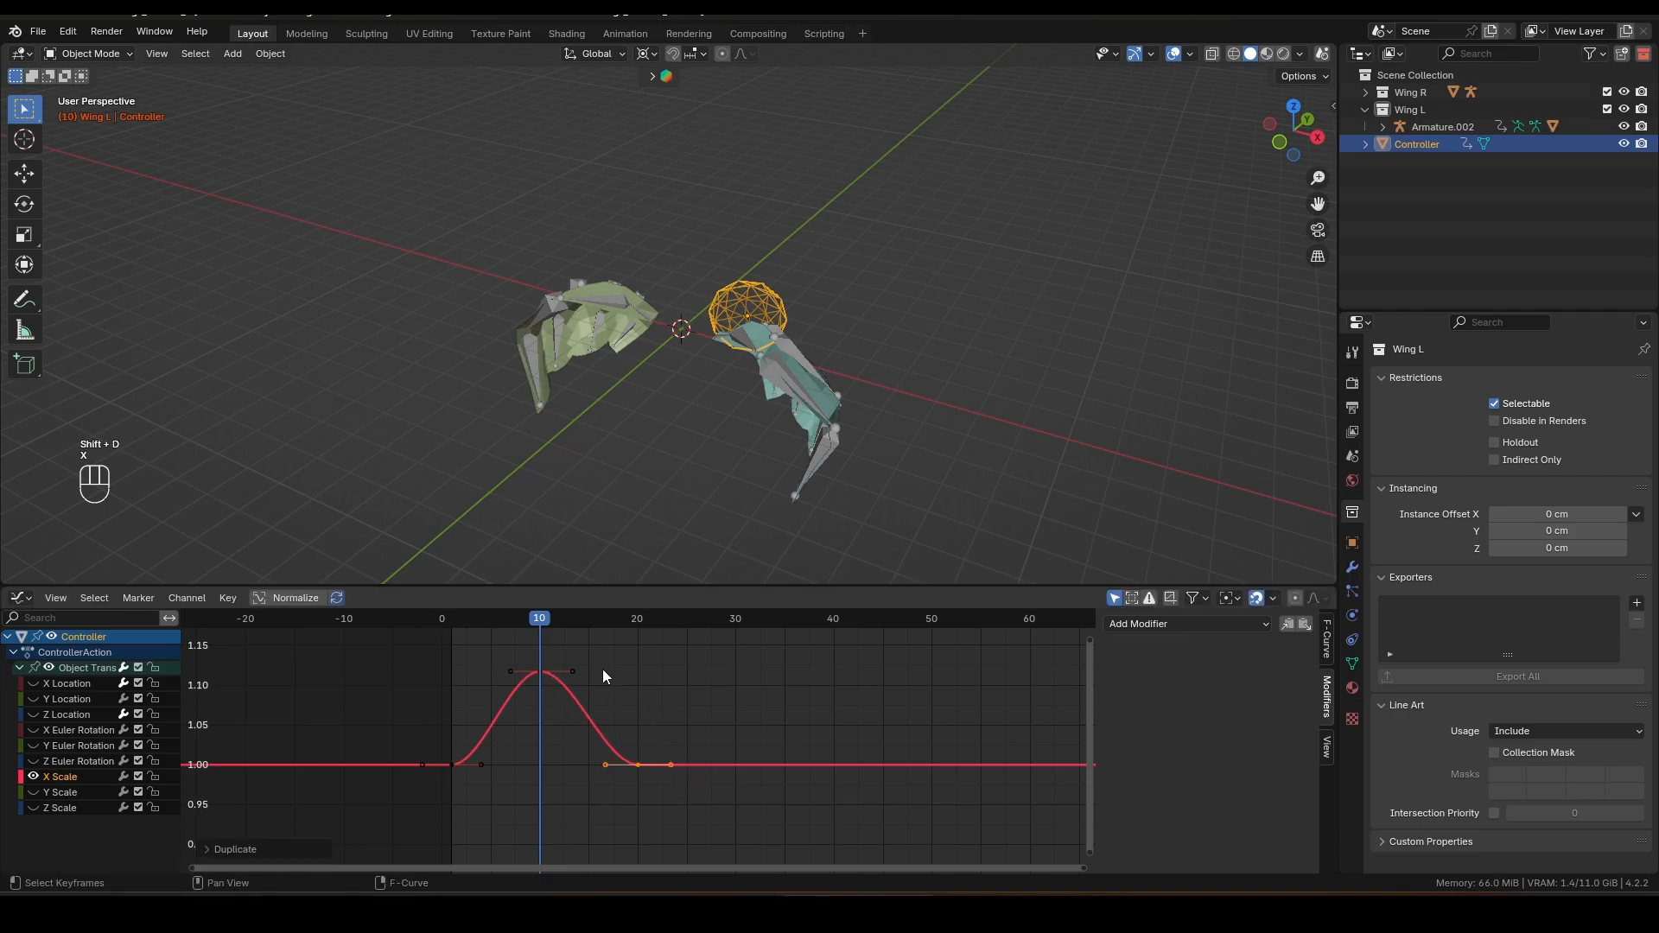
Step: Raise the X Scale peak keyframe to about 1.6 and preview the animation
drag(542, 623, 540, 677)
ctrl+middle_drag(577, 675, 551, 733)
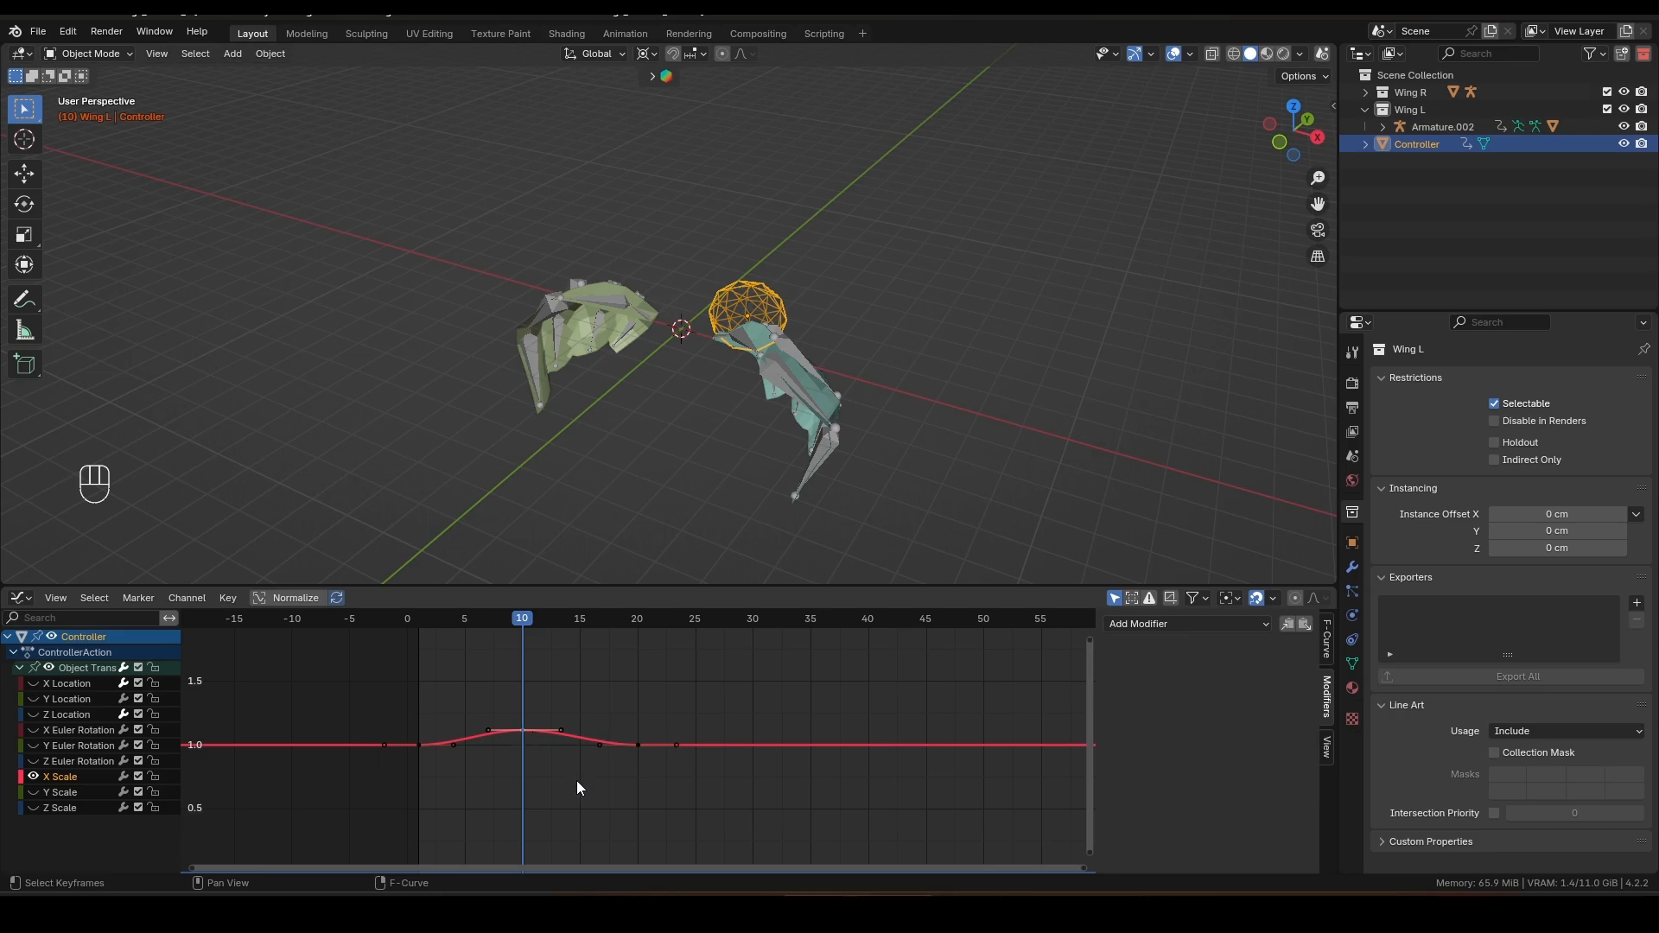
key(g)
key(y)
click(573, 717)
key(space)
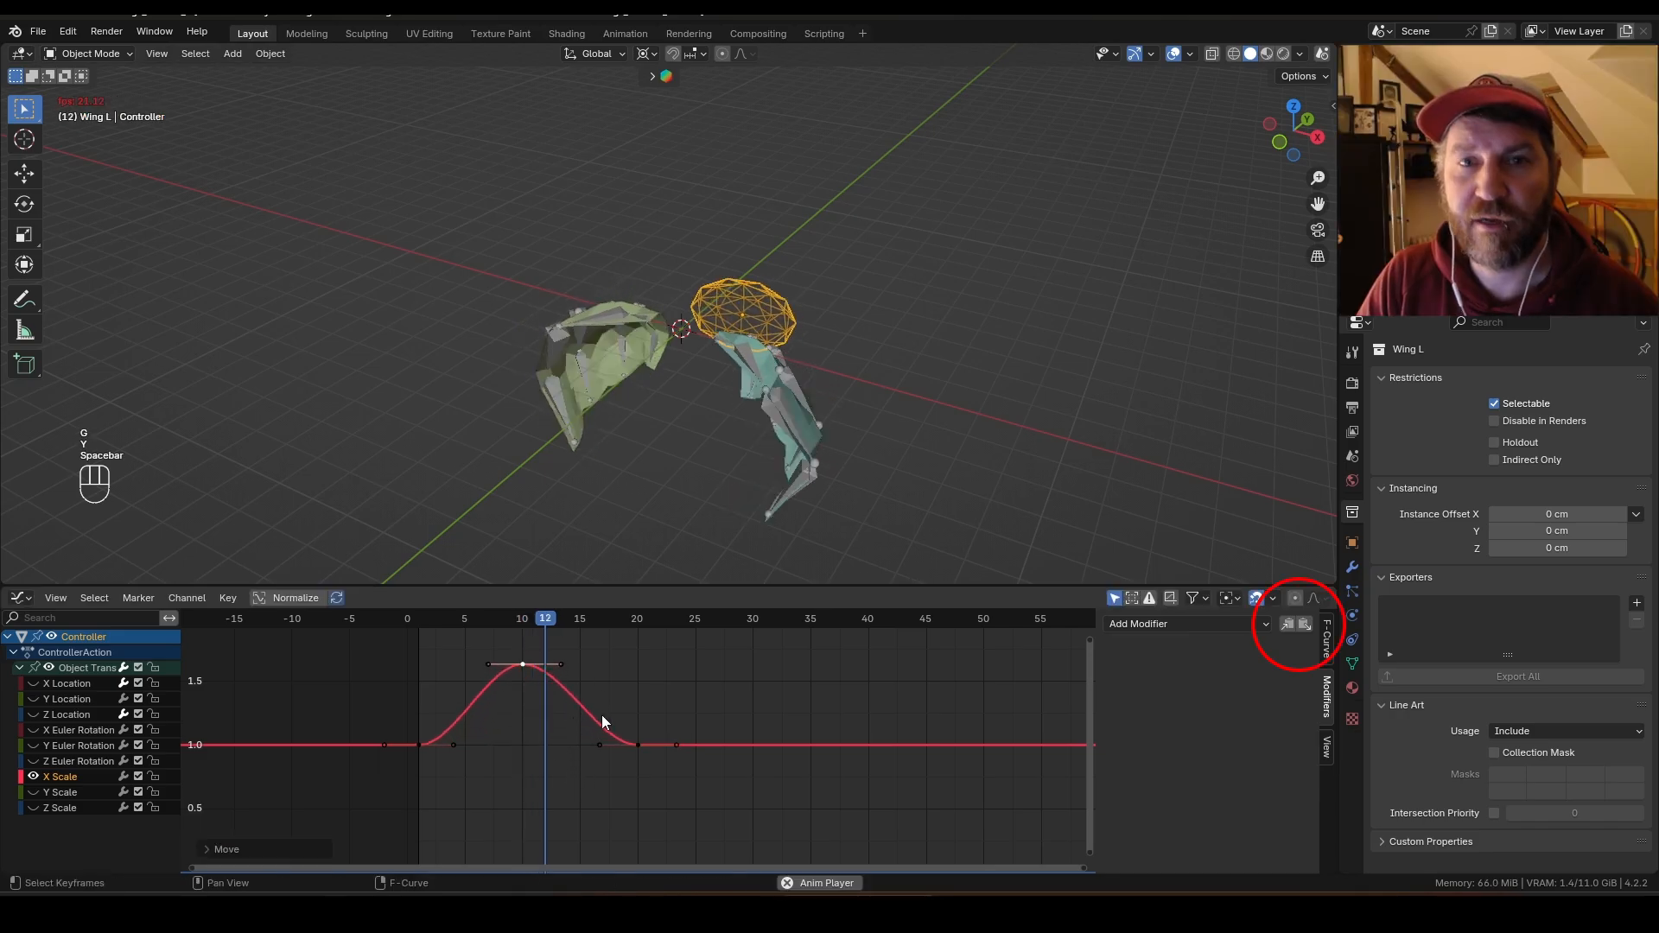
key(space)
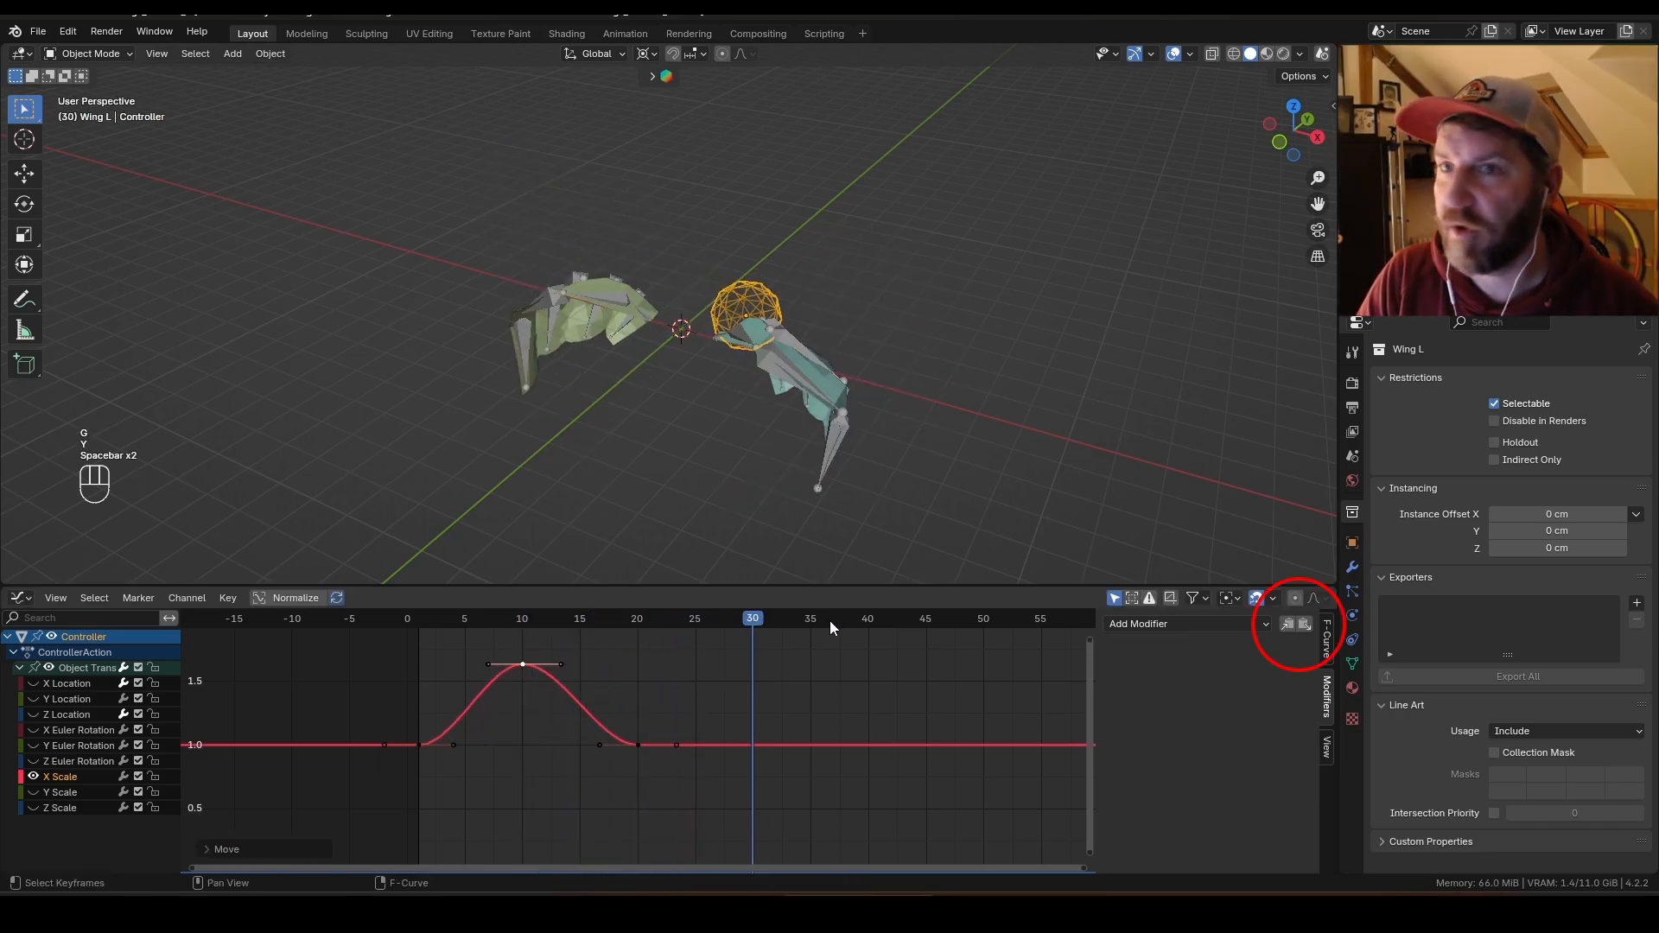
Step: Paste the Cycles modifier onto the X Scale channel and play the animation
click(1304, 626)
scroll(615, 691, down, 5)
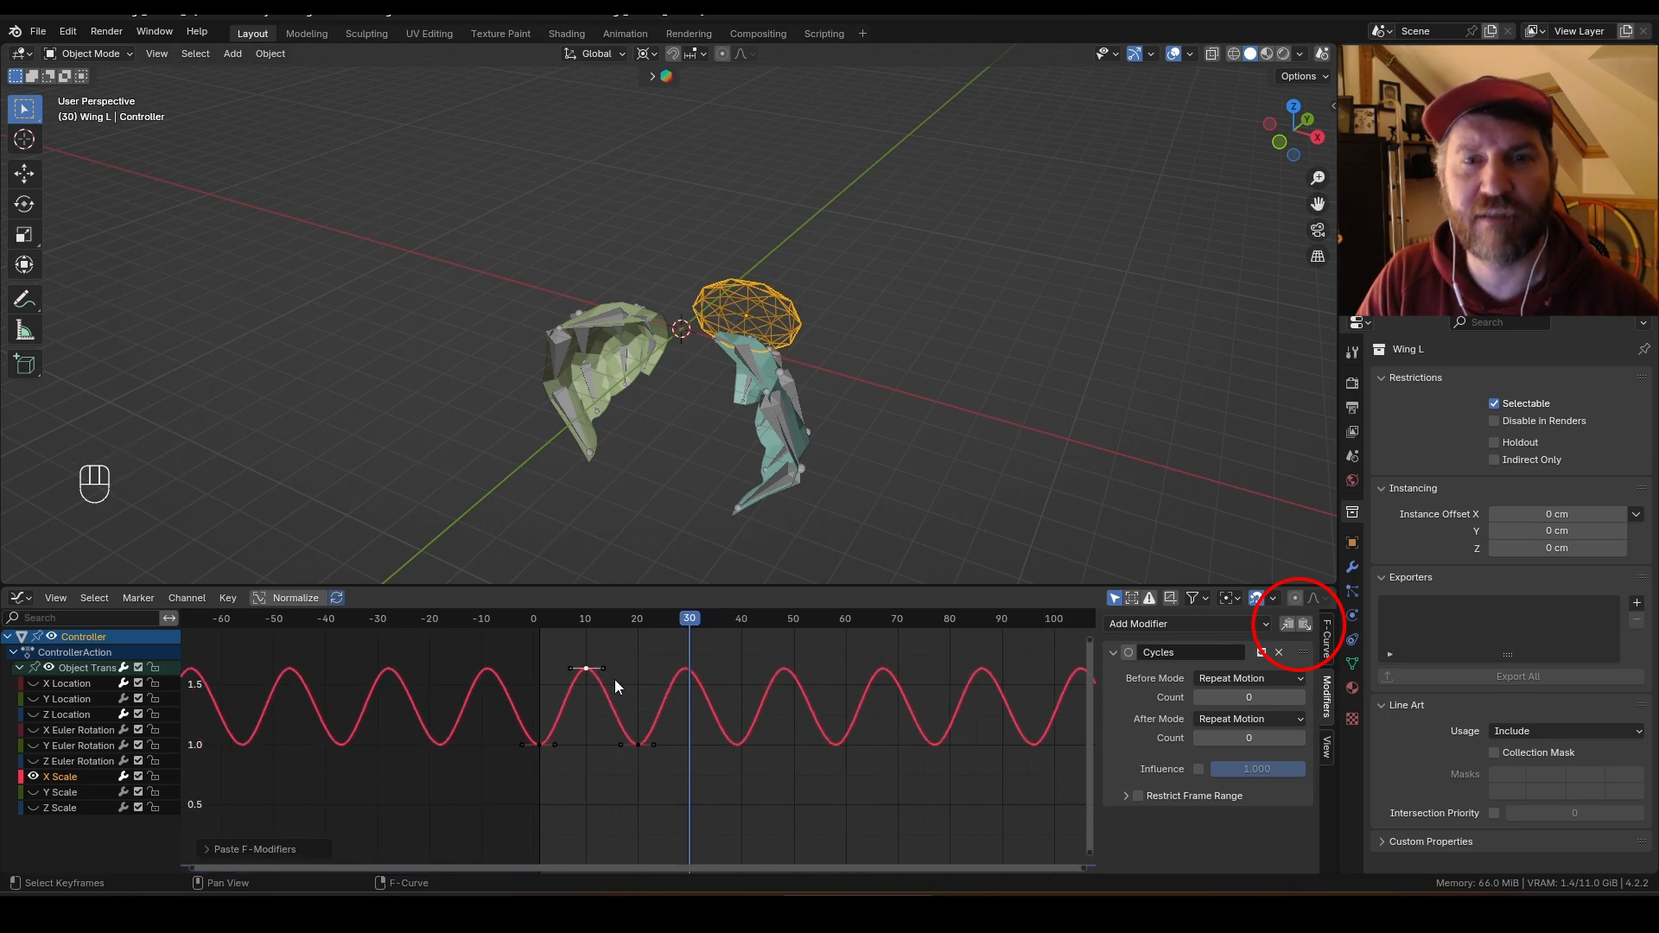
middle_drag(614, 679, 504, 694)
key(space)
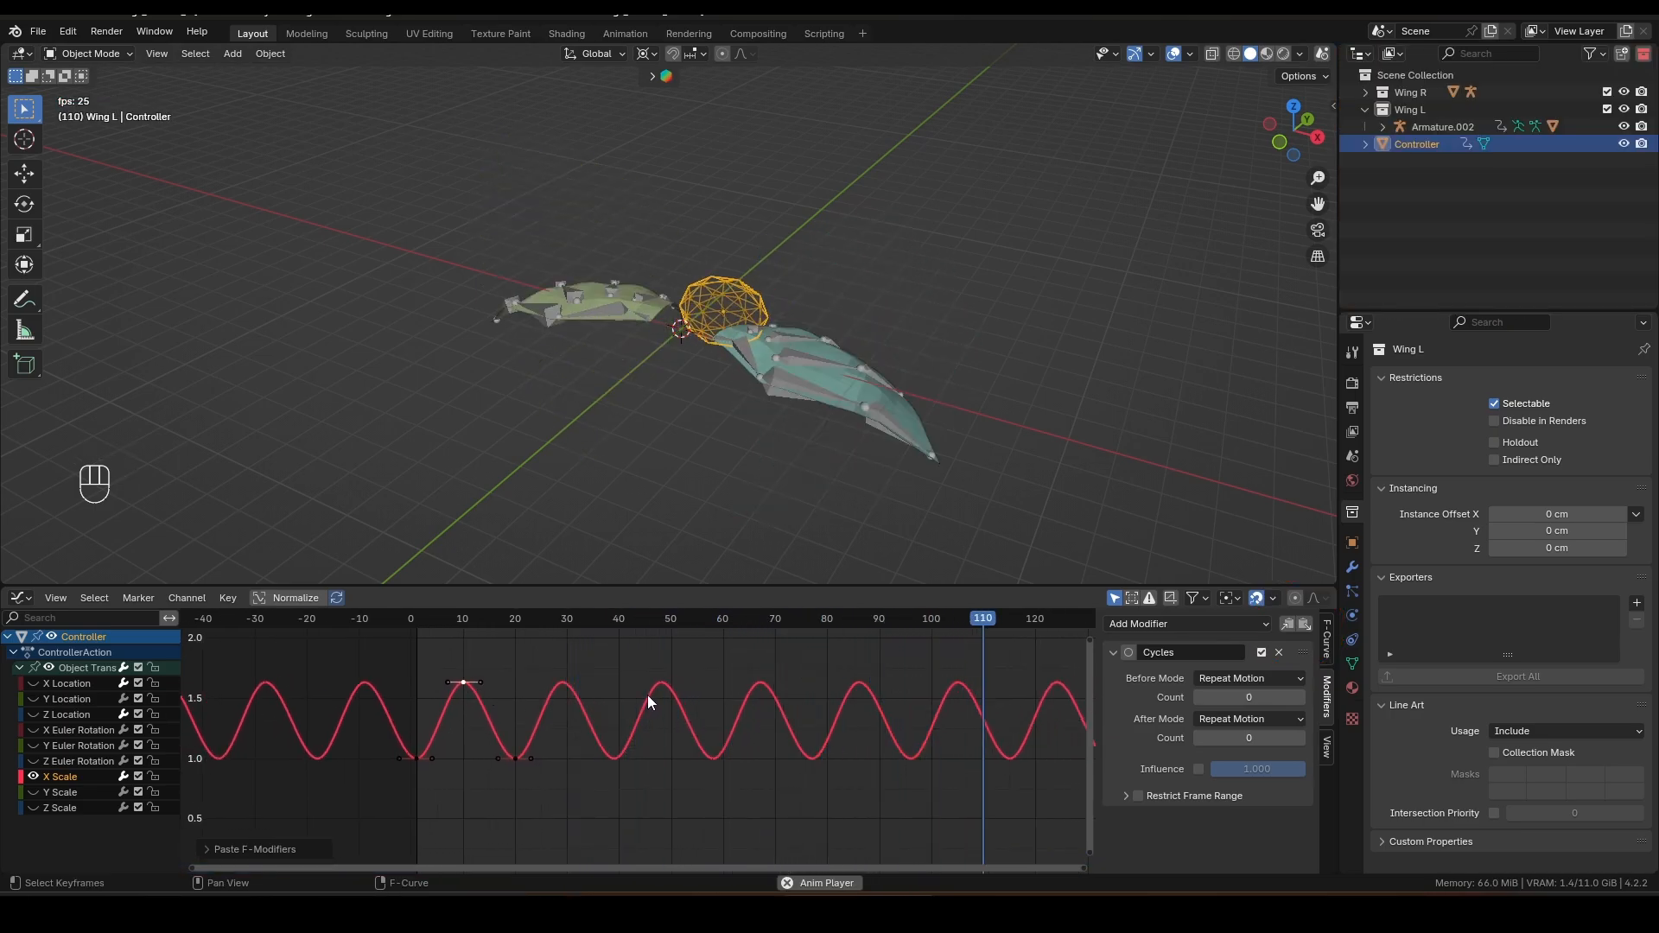
Step: Show only the Y Location curve and, at frame 10, move the Controller slightly along Y to auto-key it
ctrl+middle_drag(397, 724, 494, 696)
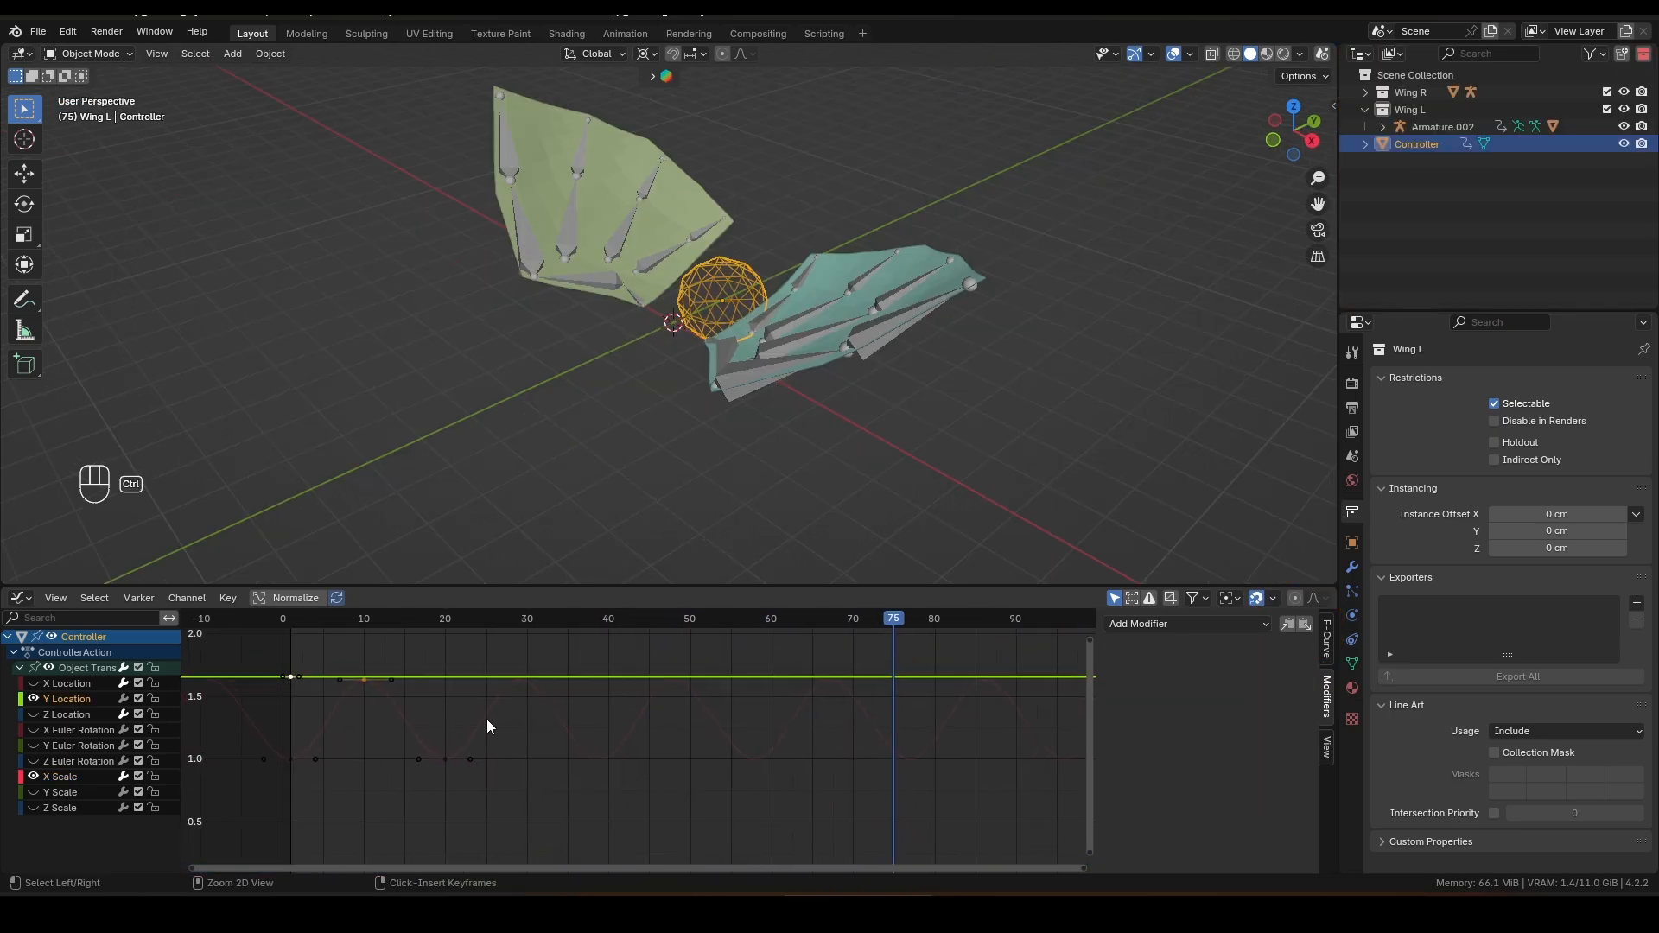
middle_drag(470, 681, 531, 699)
key(shift+h)
middle_drag(433, 681, 483, 694)
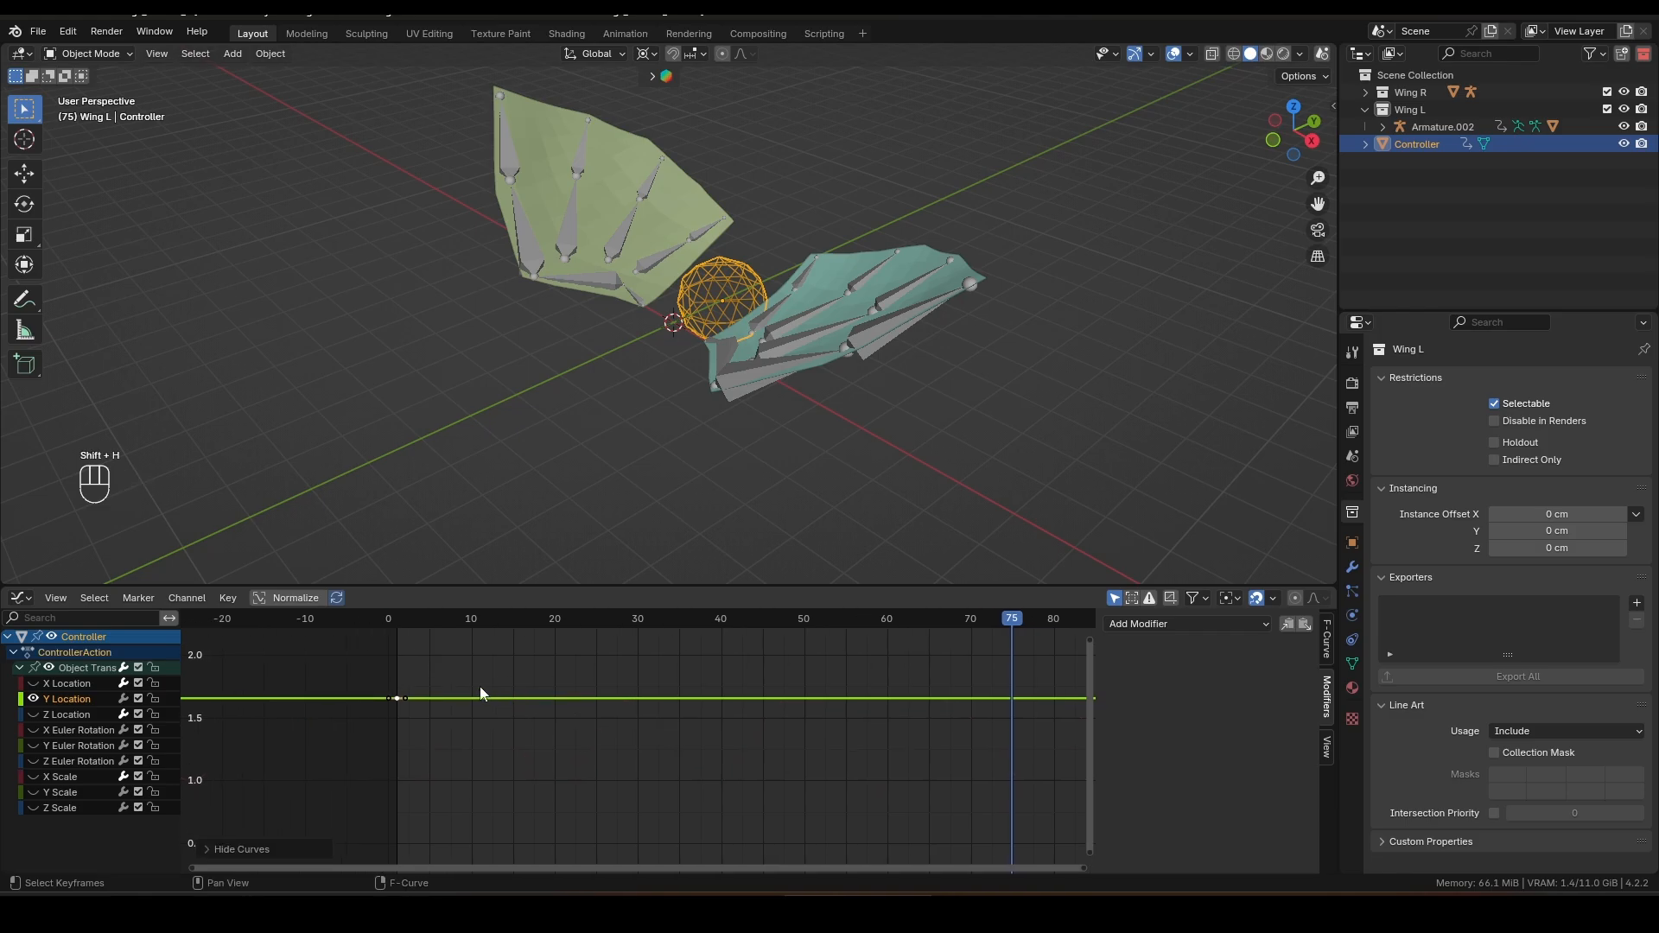
drag(438, 622, 468, 627)
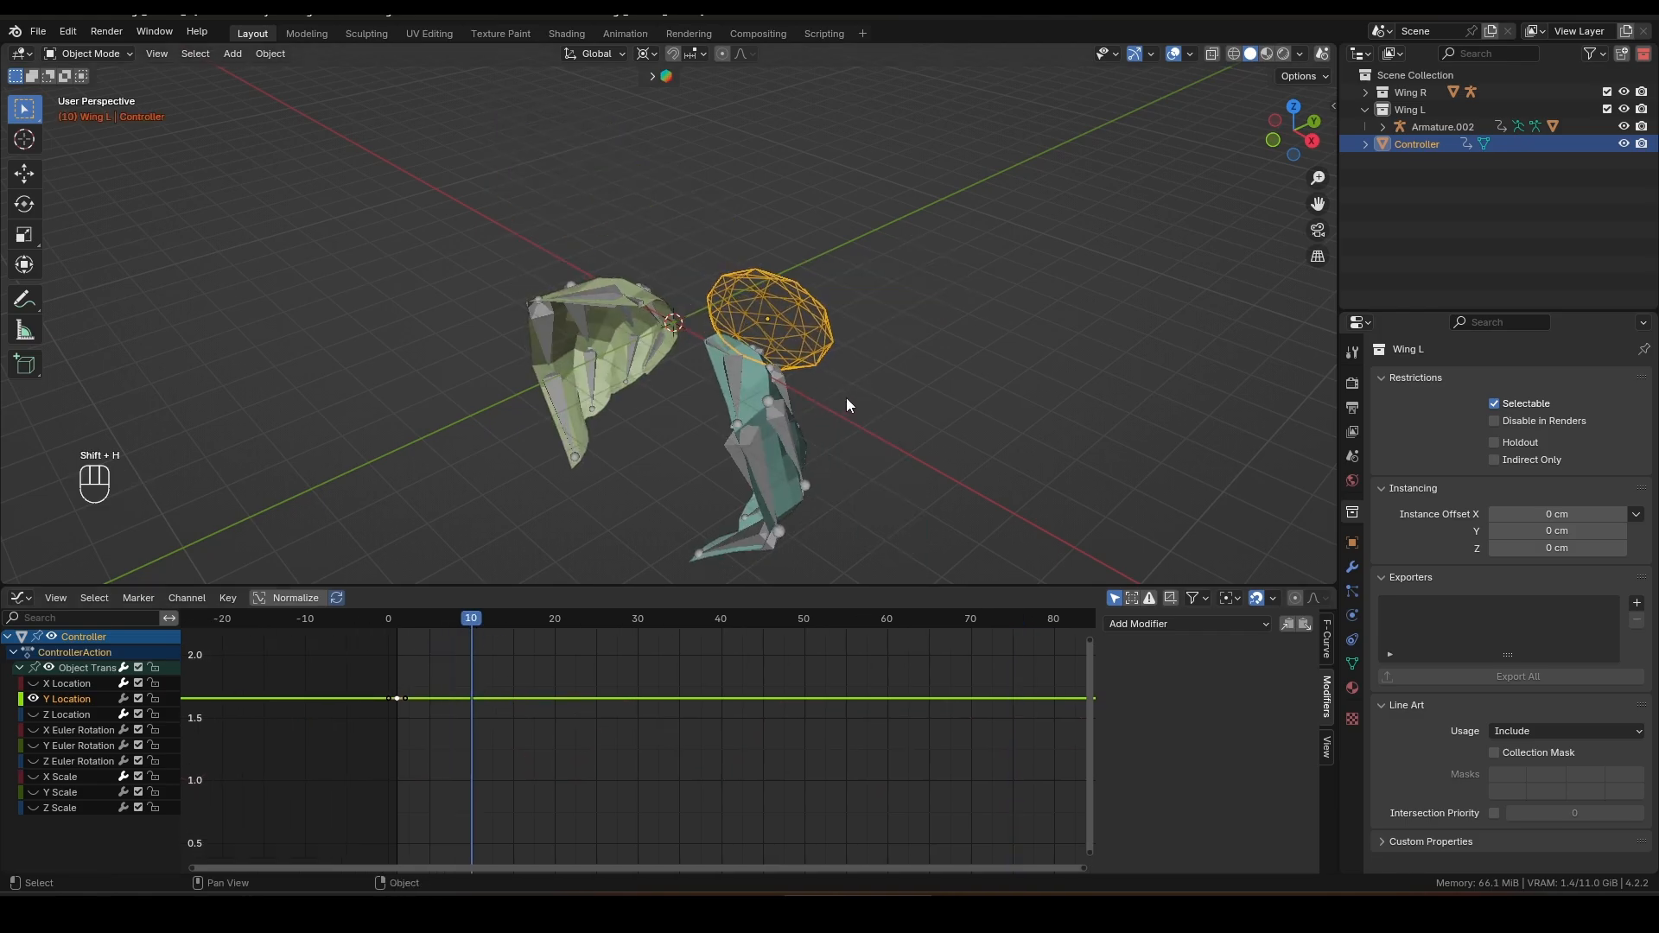
key(g)
key(y)
click(761, 481)
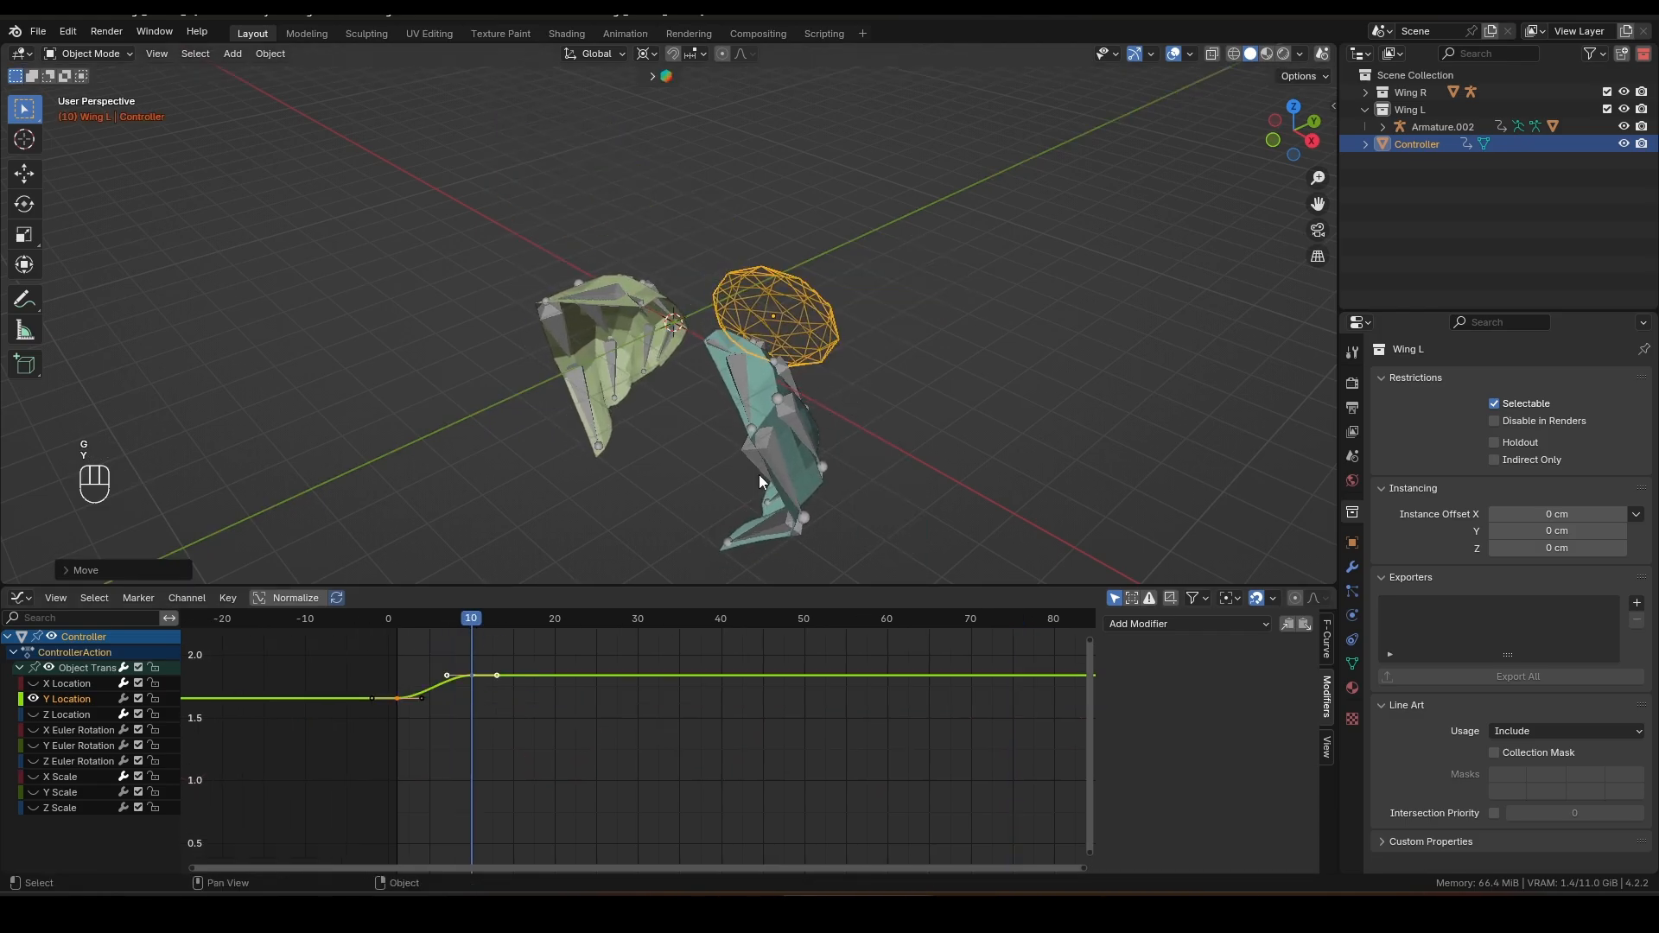
Step: Duplicate the Y Location keyframes about 11 frames later
key(shift+d)
key(x)
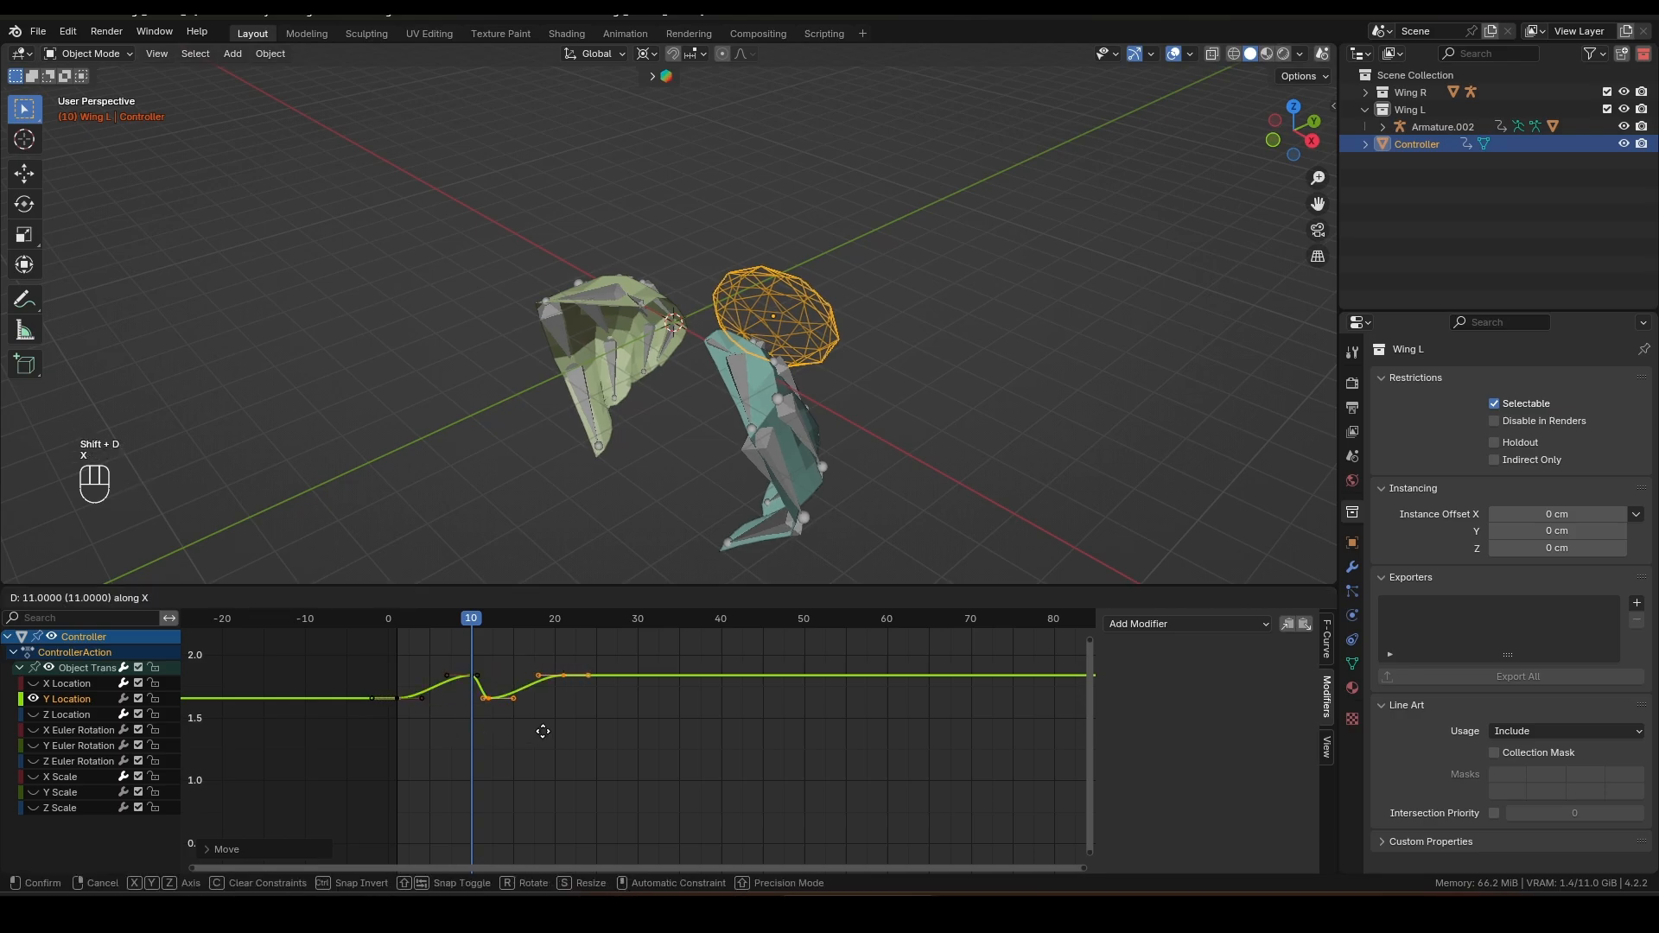
click(602, 726)
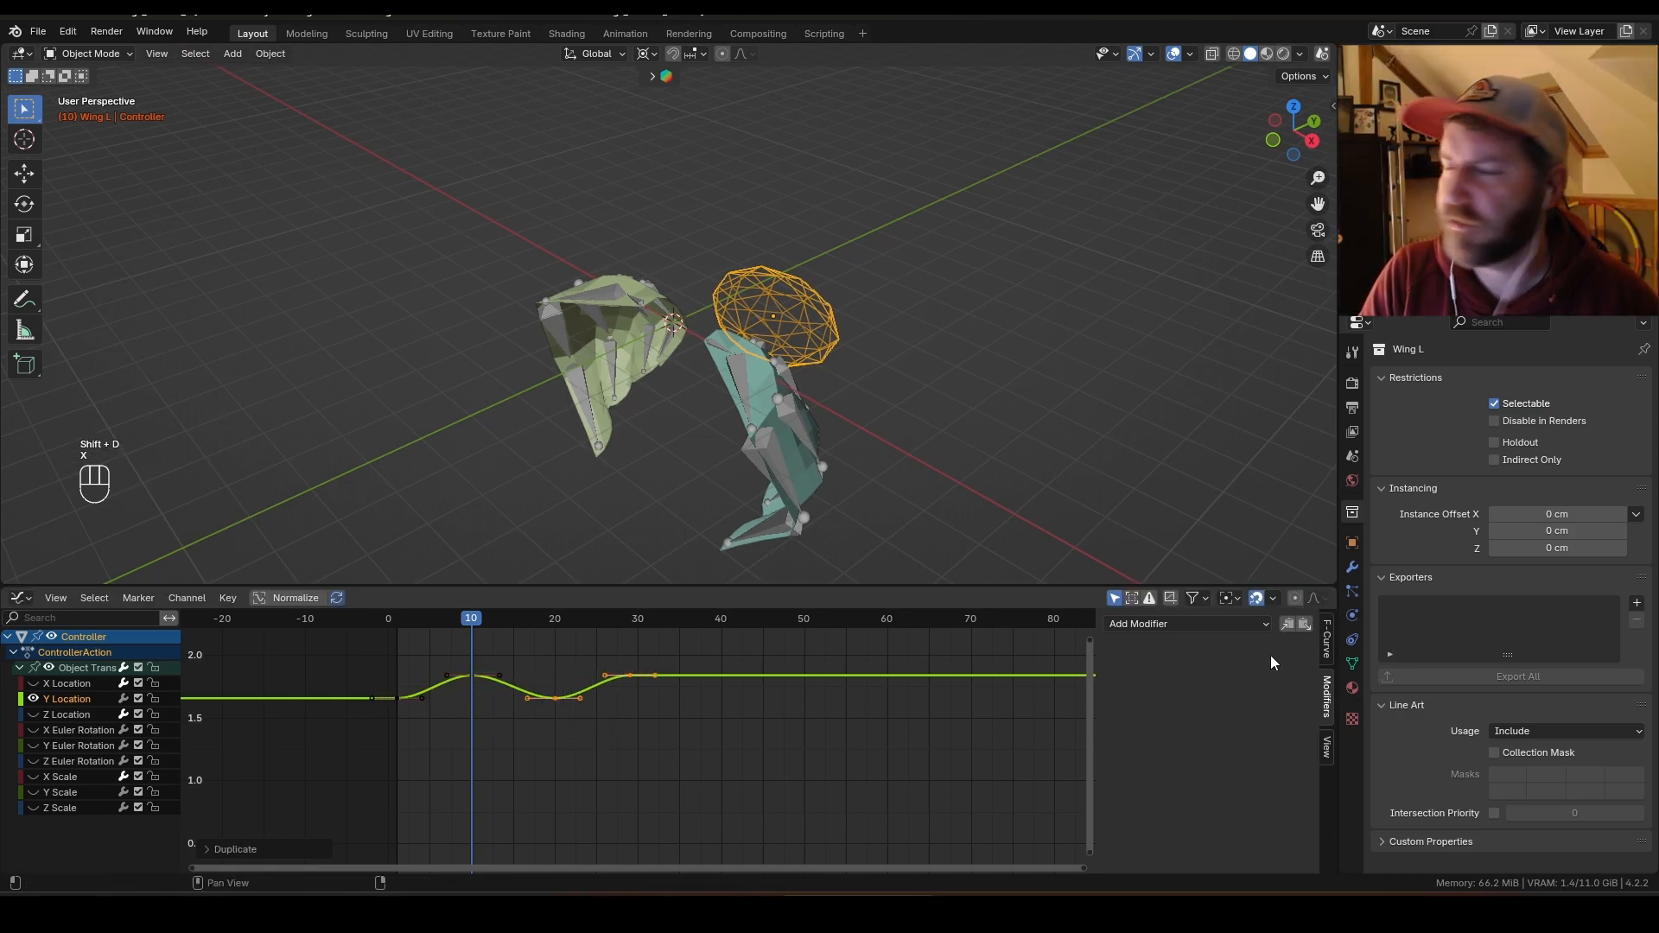
Step: Paste the Cycles modifier onto Y Location and delete the stray keyframes
click(1304, 625)
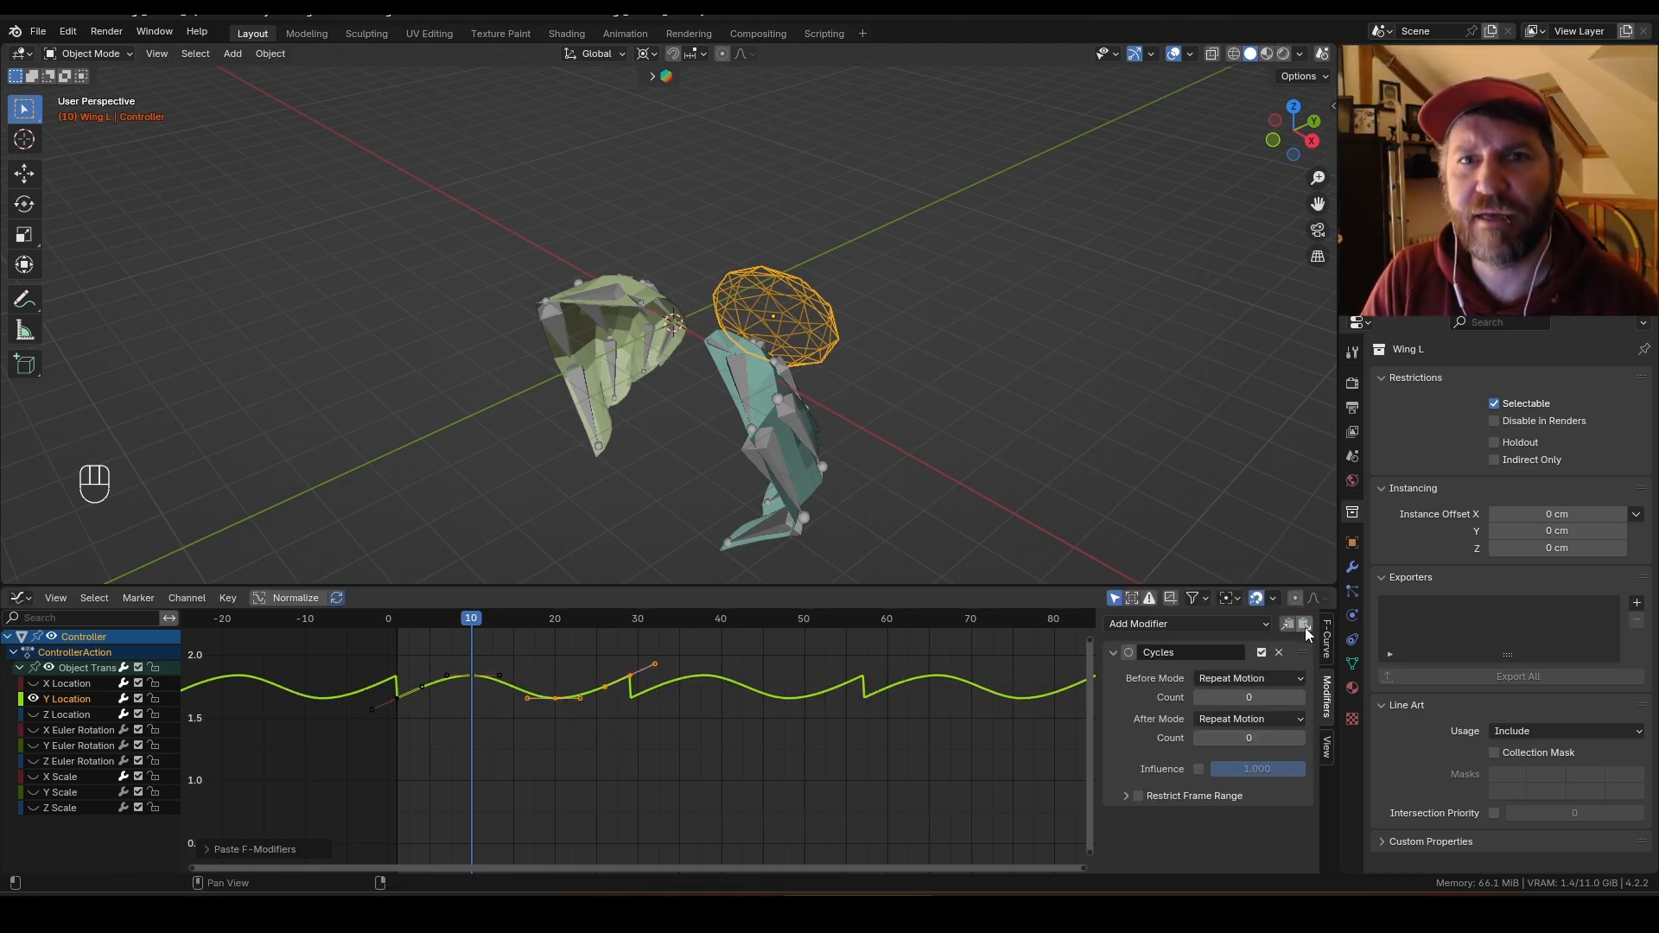
click(651, 750)
click(629, 682)
key(Delete)
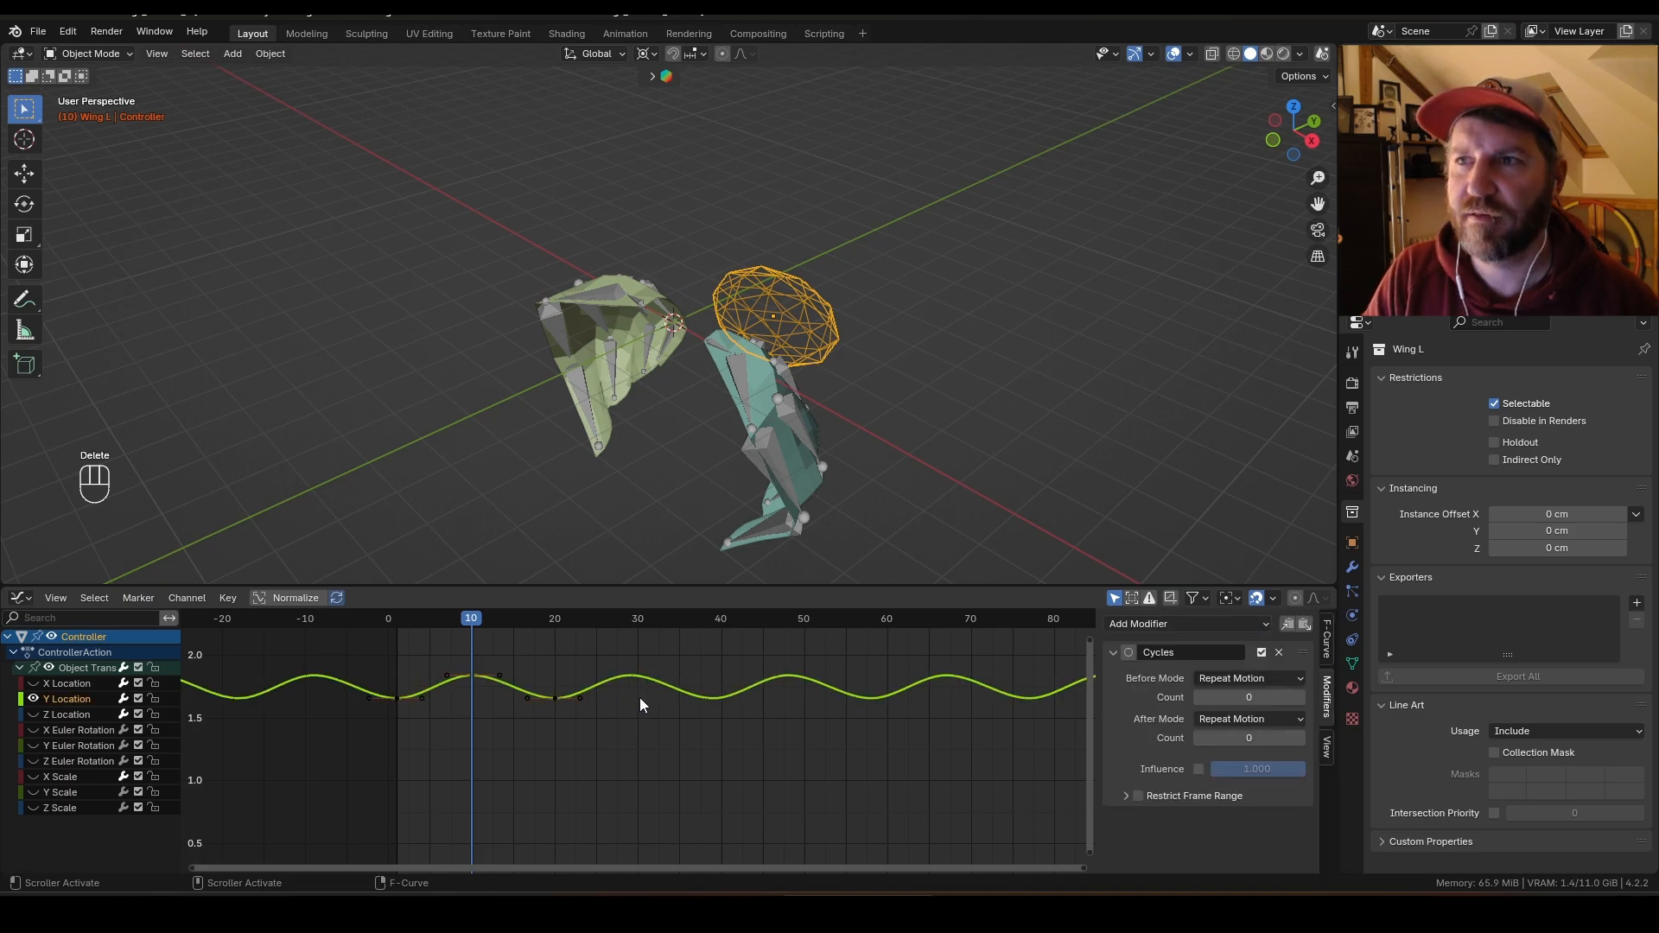
Step: Play the flapping animation from the start
drag(463, 618, 401, 636)
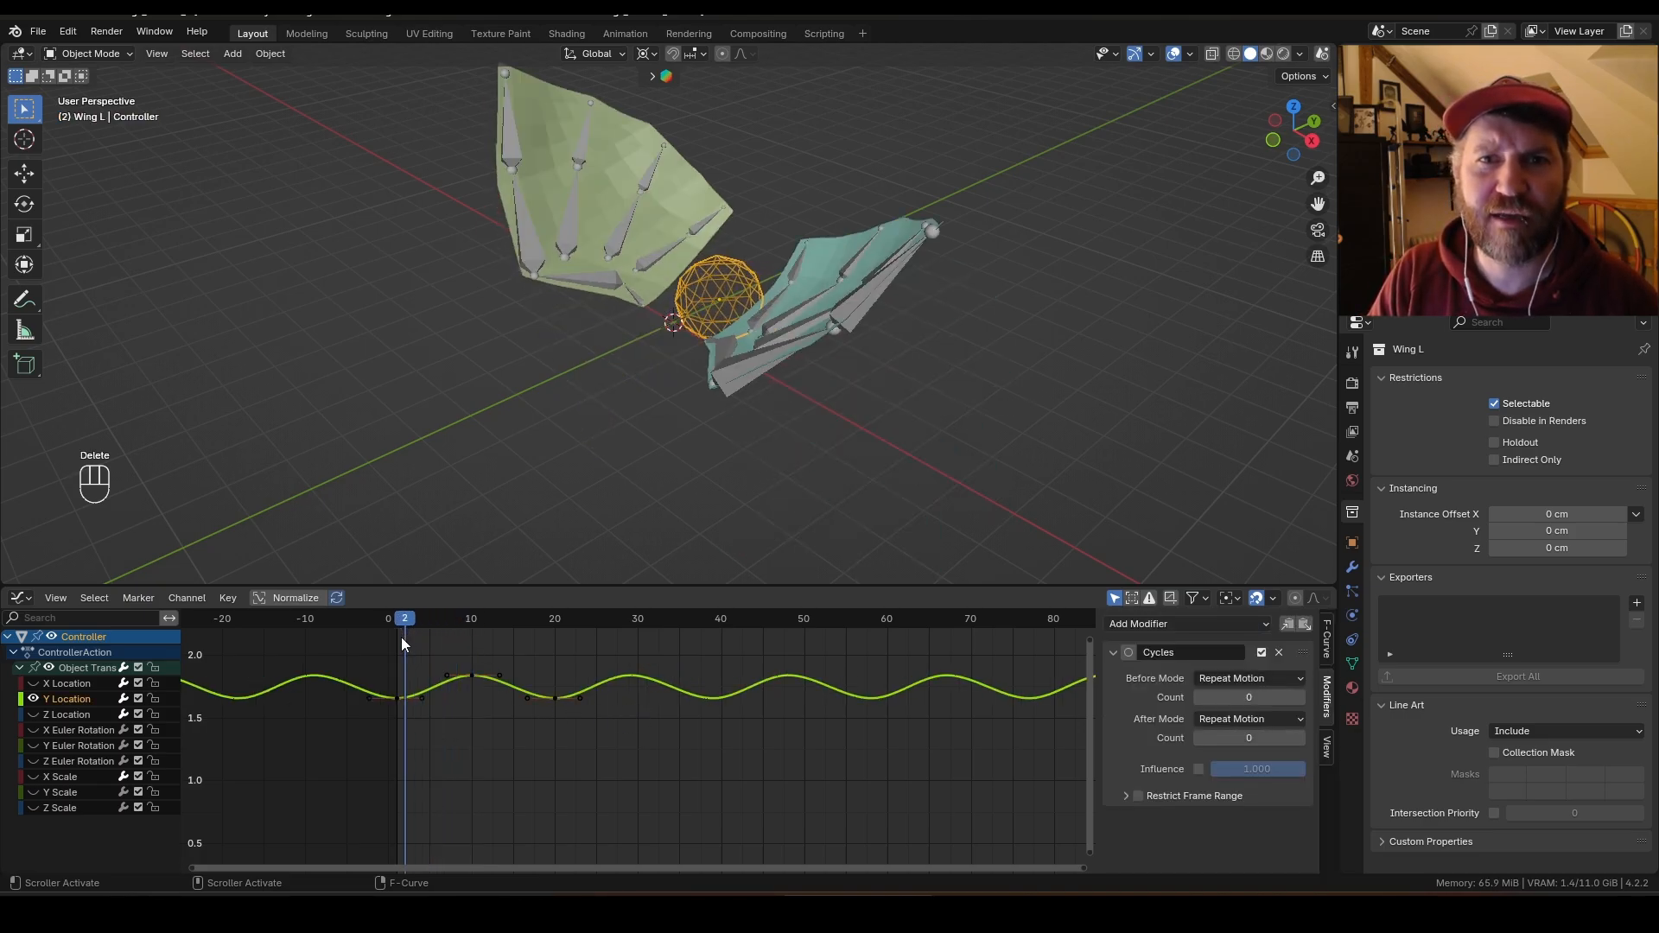
key(space)
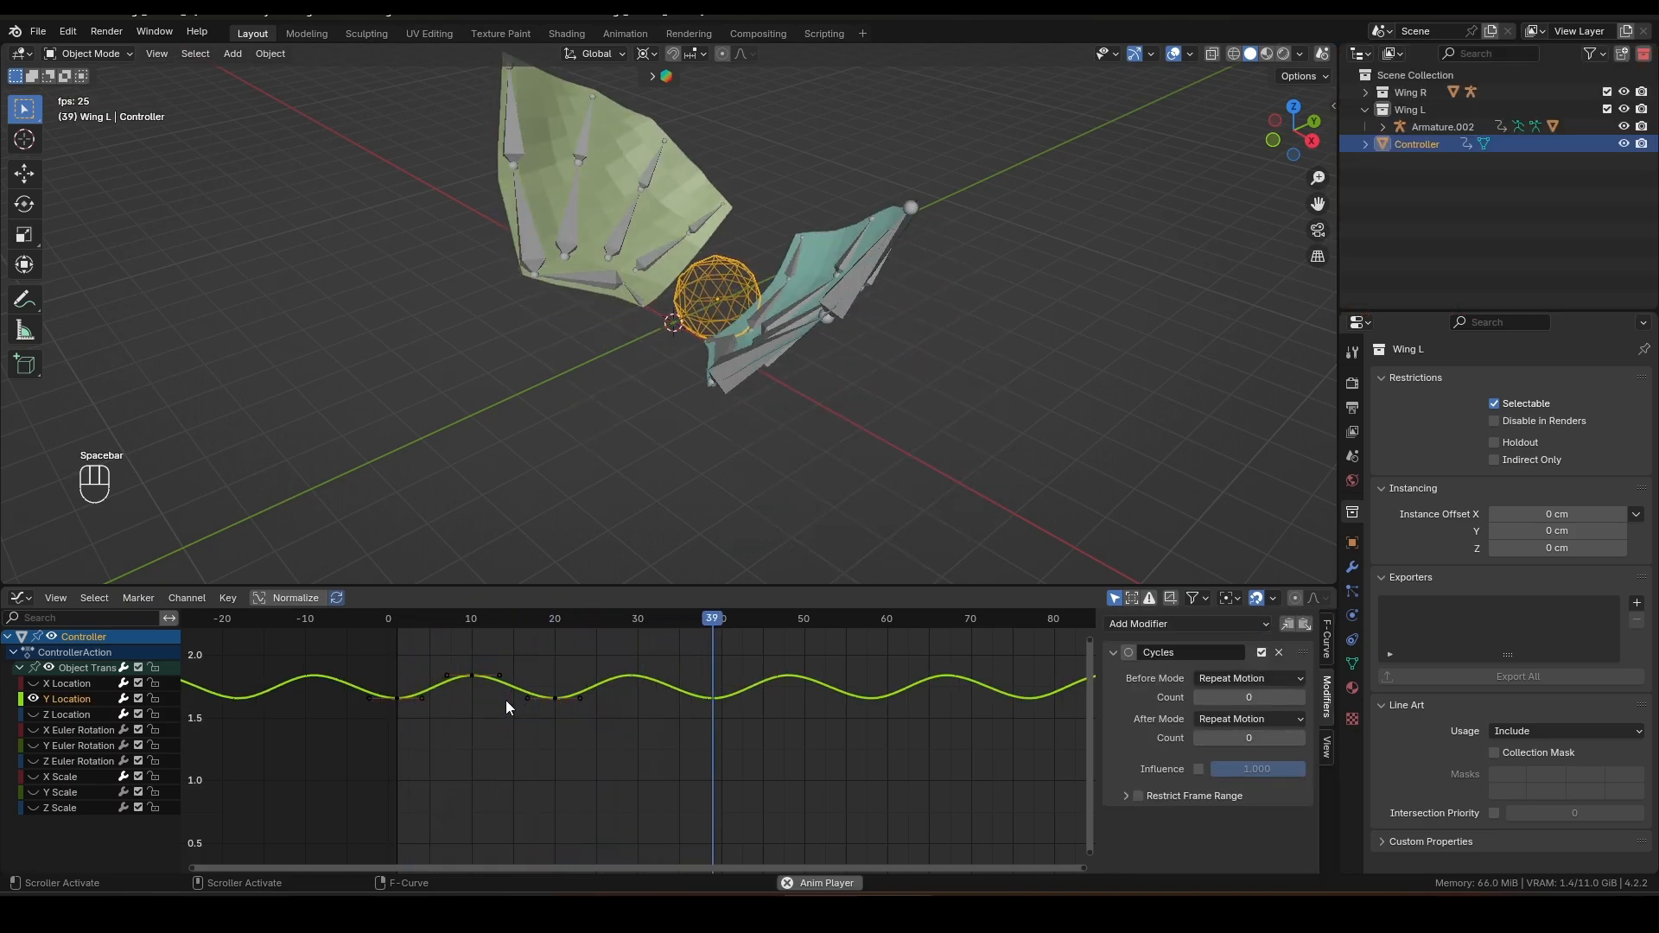
key(space)
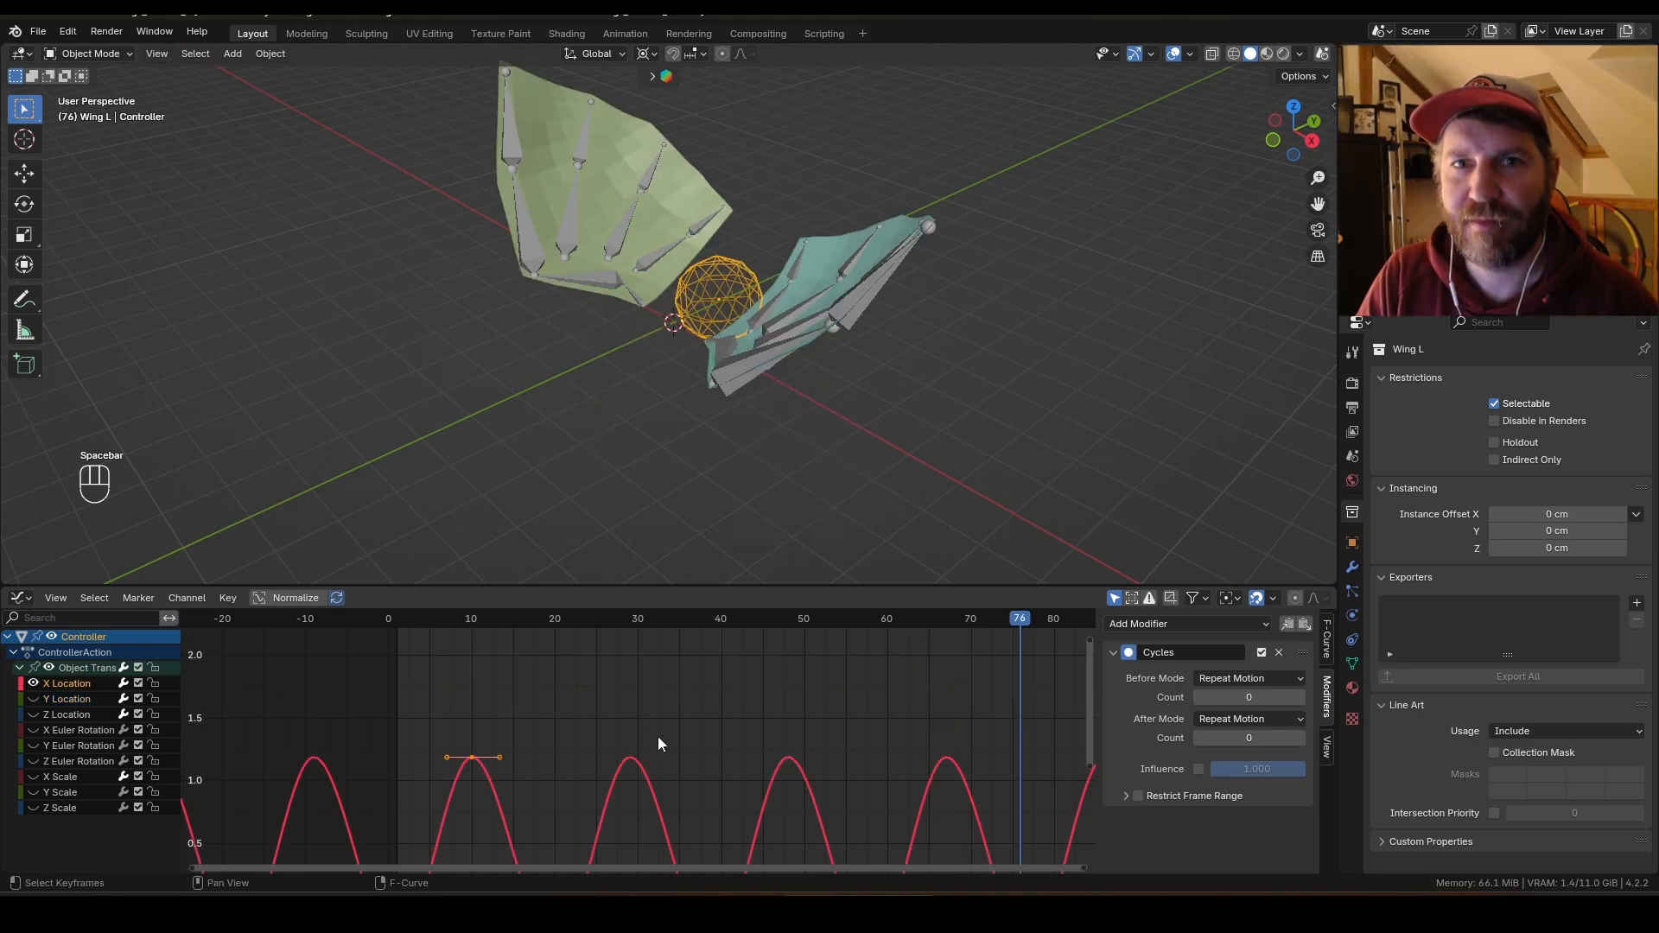
Step: Shift all X Location keyframes 2 frames later and play the animation
middle_drag(549, 725, 596, 648)
ctrl+middle_drag(596, 648, 631, 711)
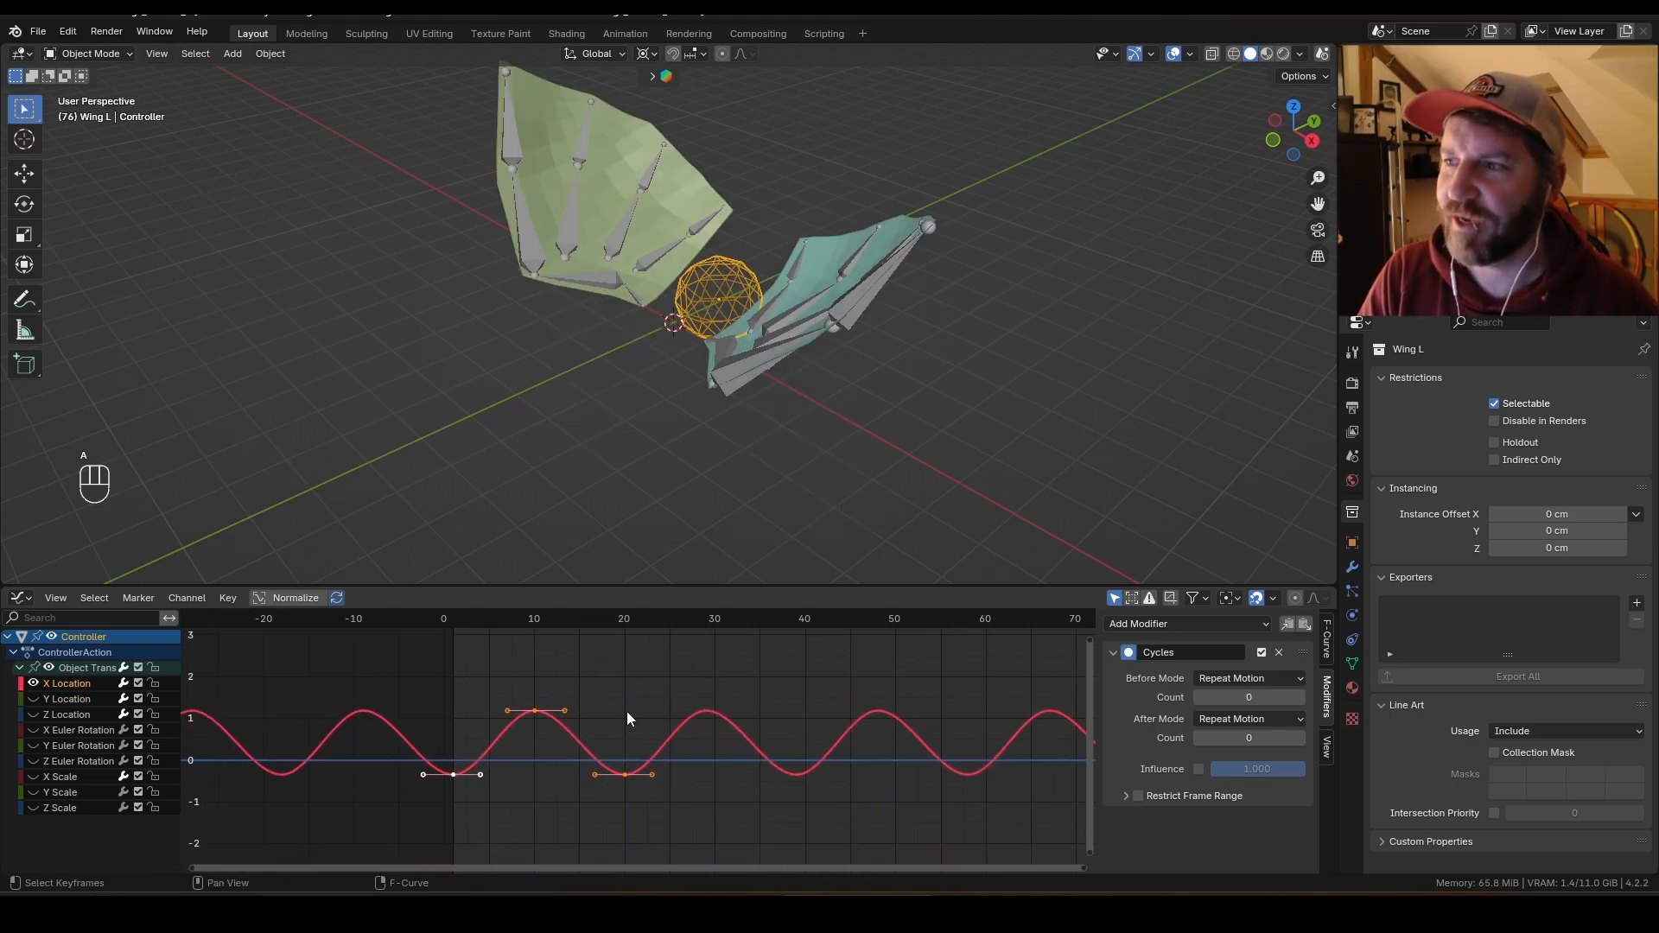
drag(396, 656, 667, 788)
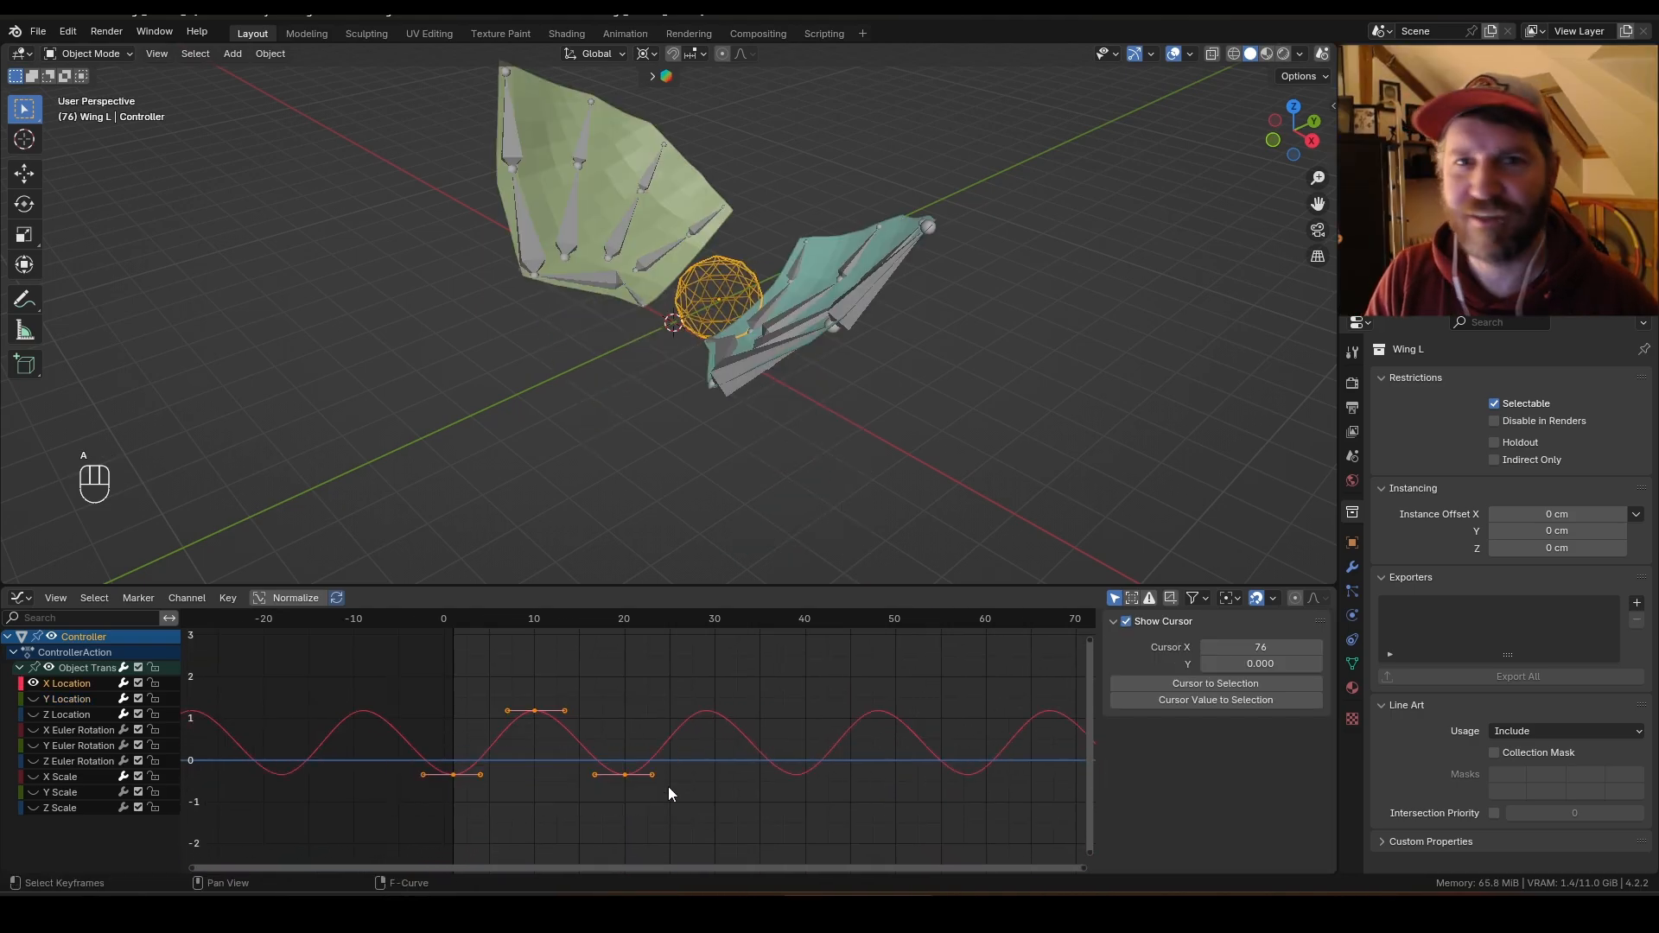
key(g)
key(x)
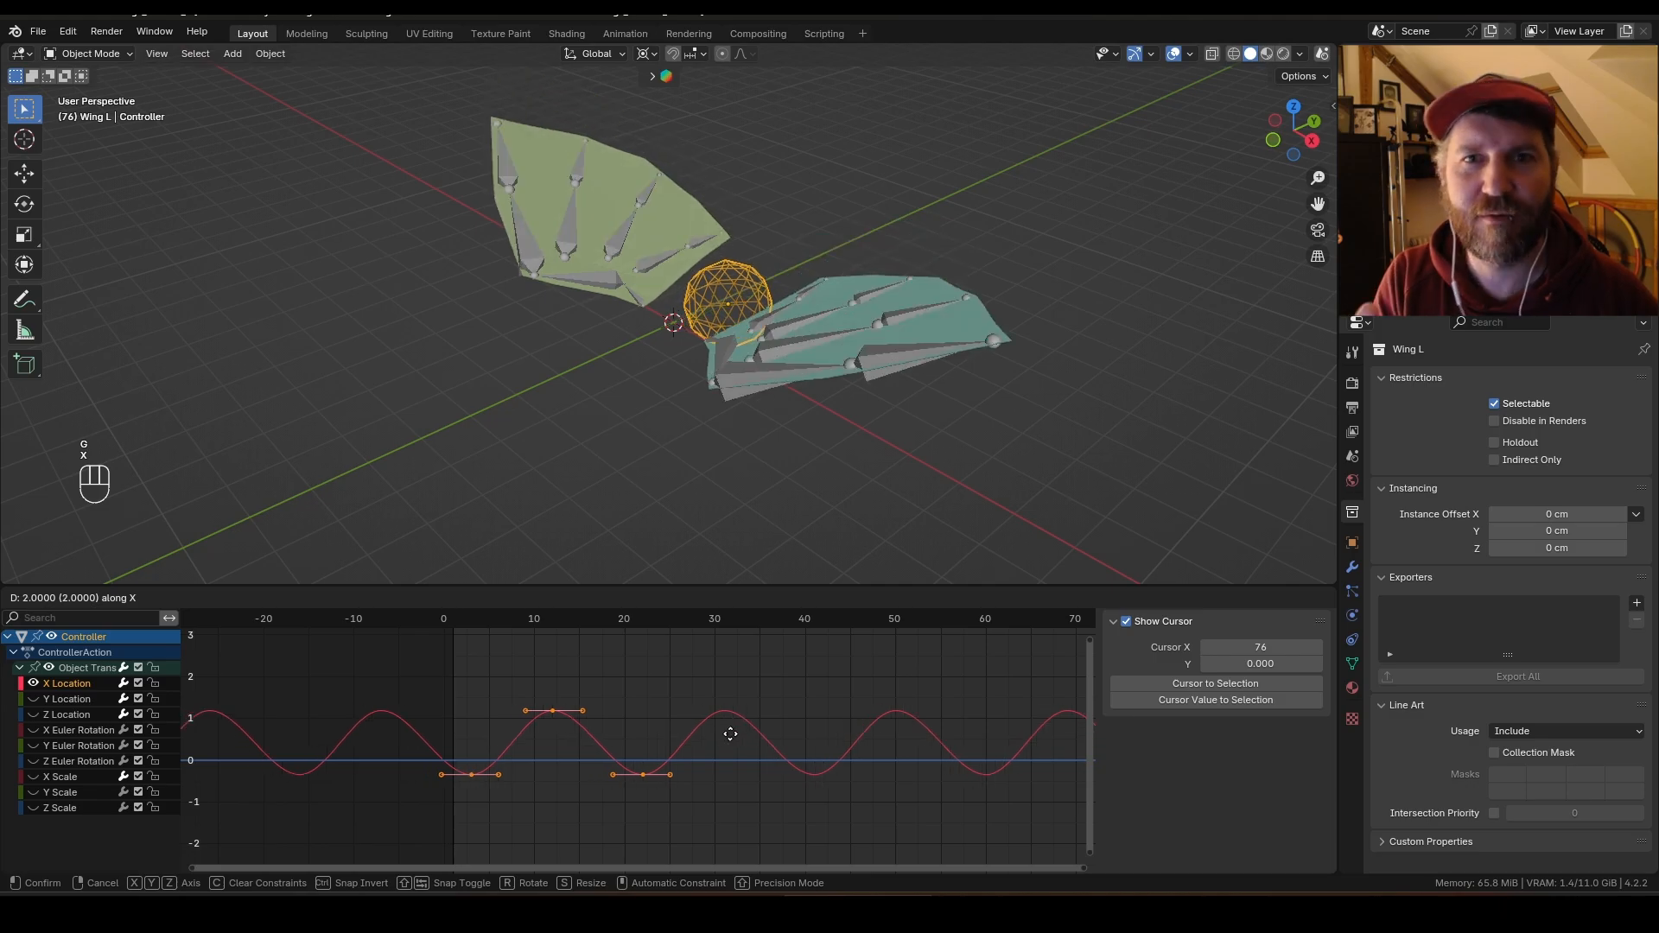
click(748, 732)
key(space)
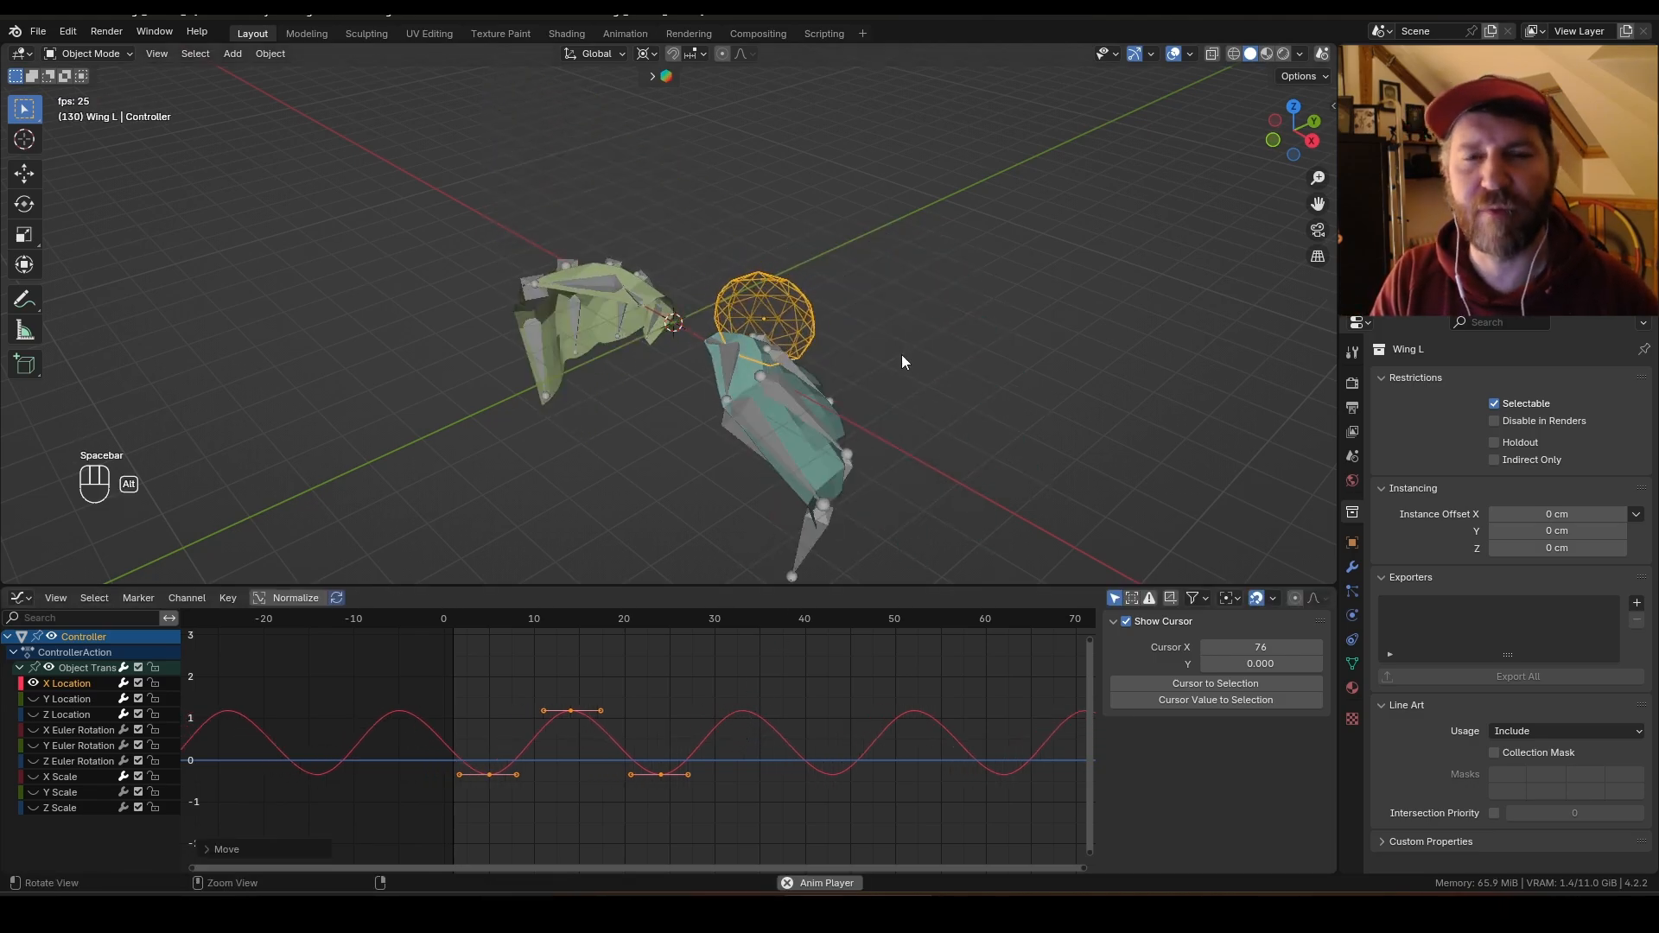
Step: Shift the X Scale keyframes one frame earlier and play the animation
middle_drag(888, 404, 876, 501)
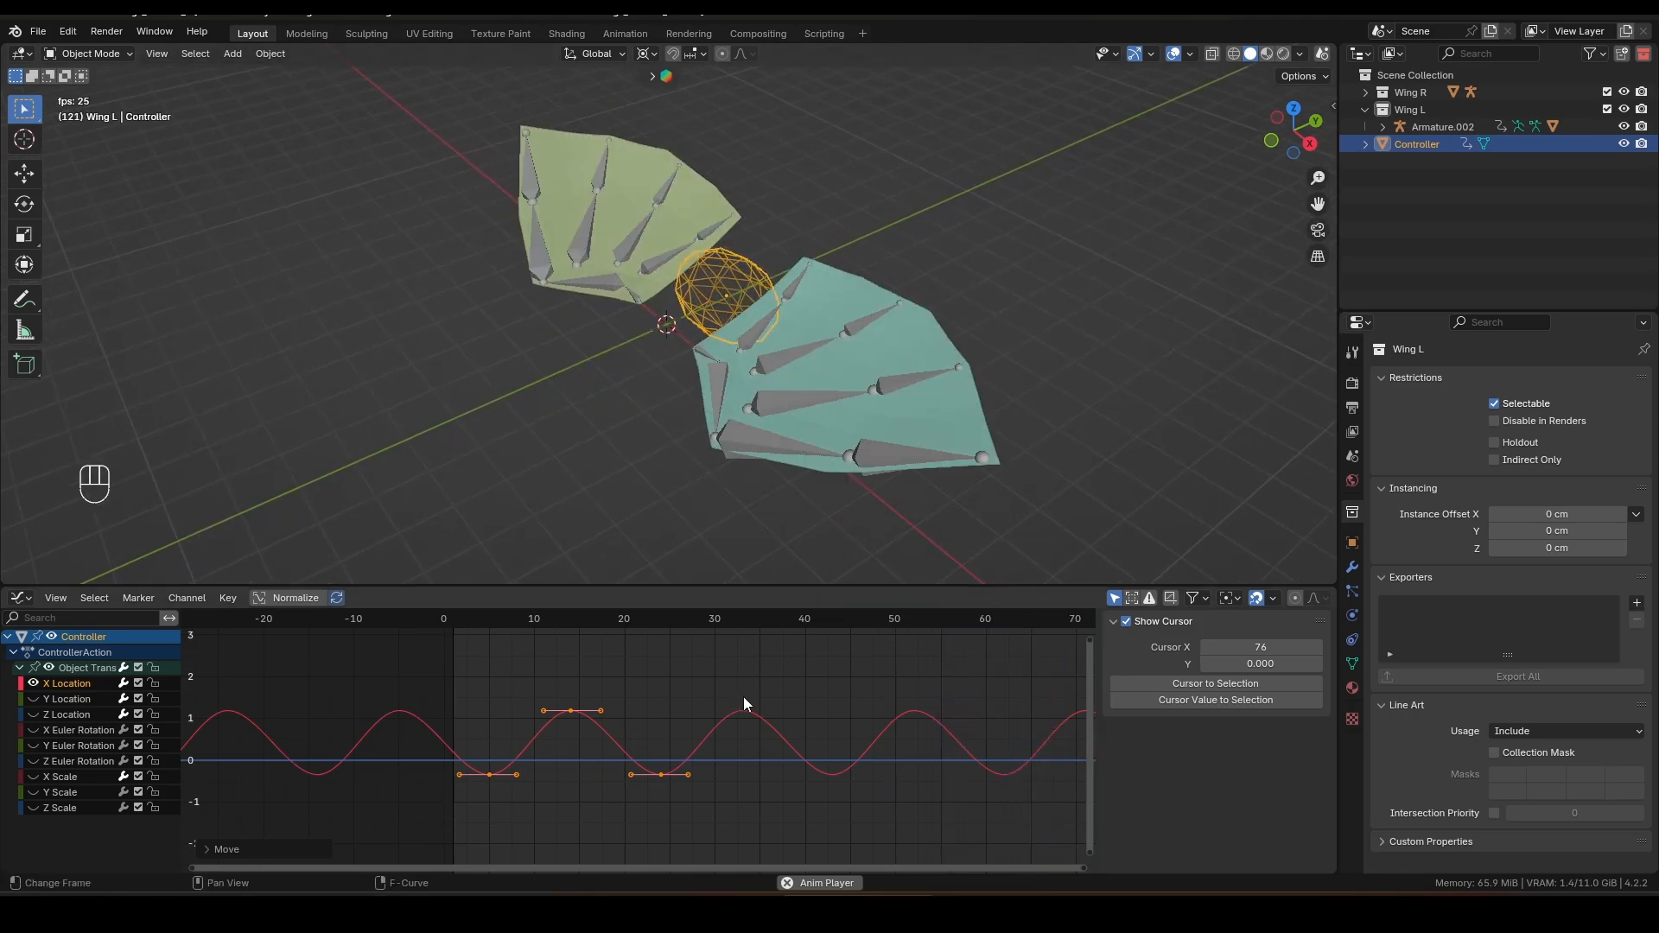
key(g)
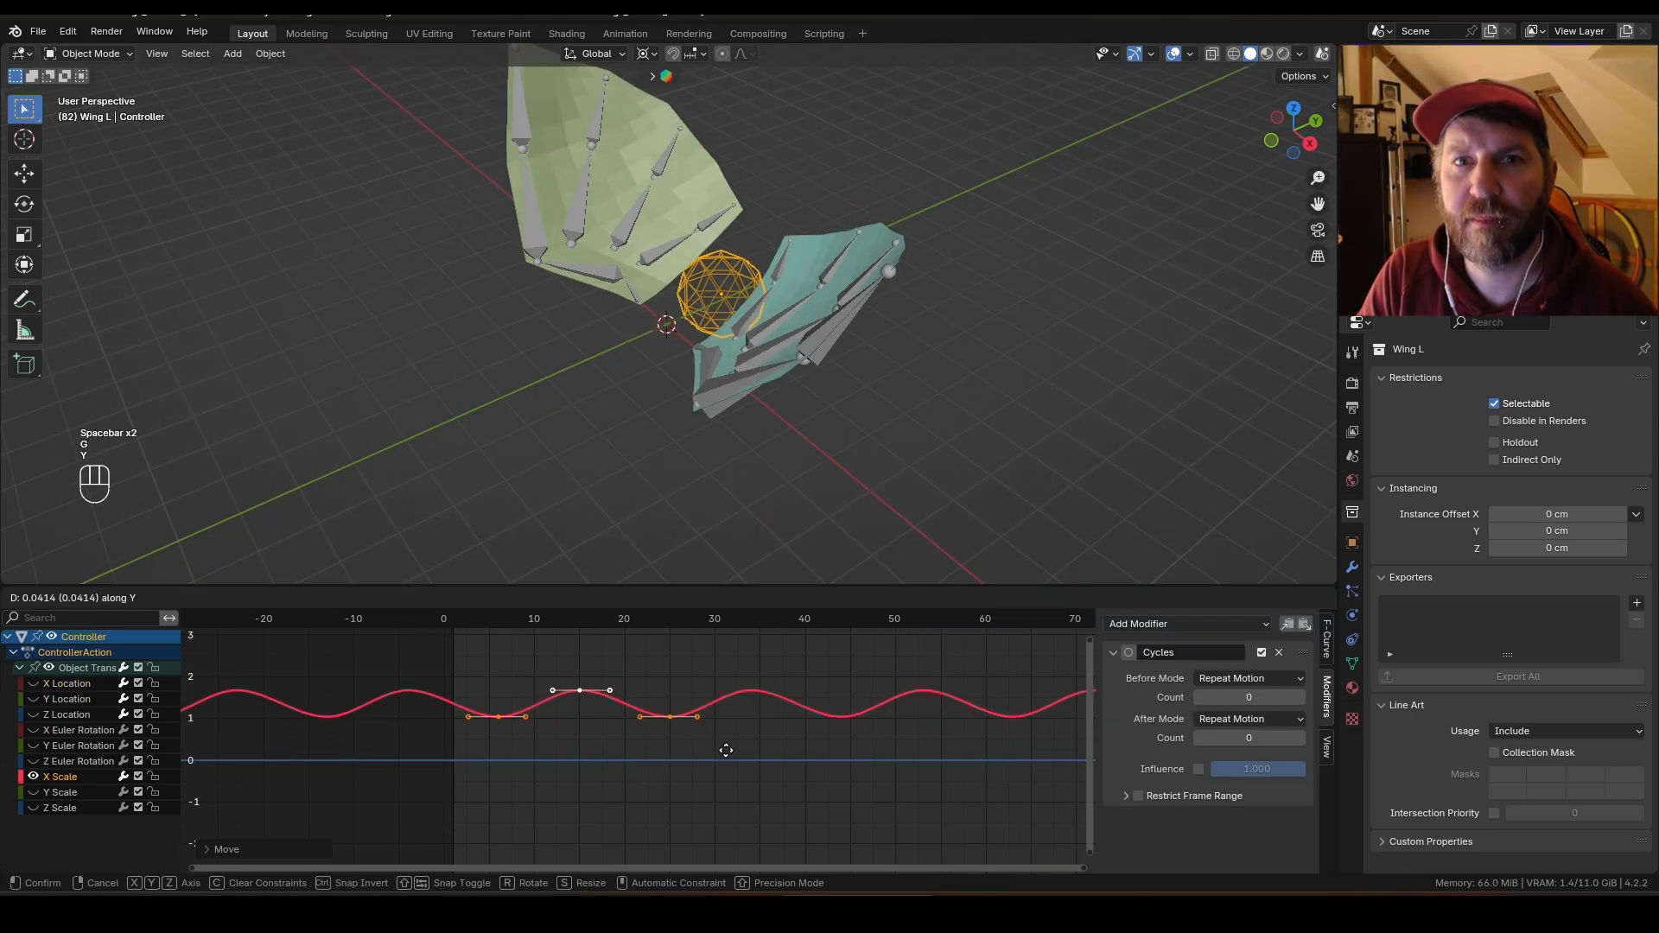
key(y)
key(x)
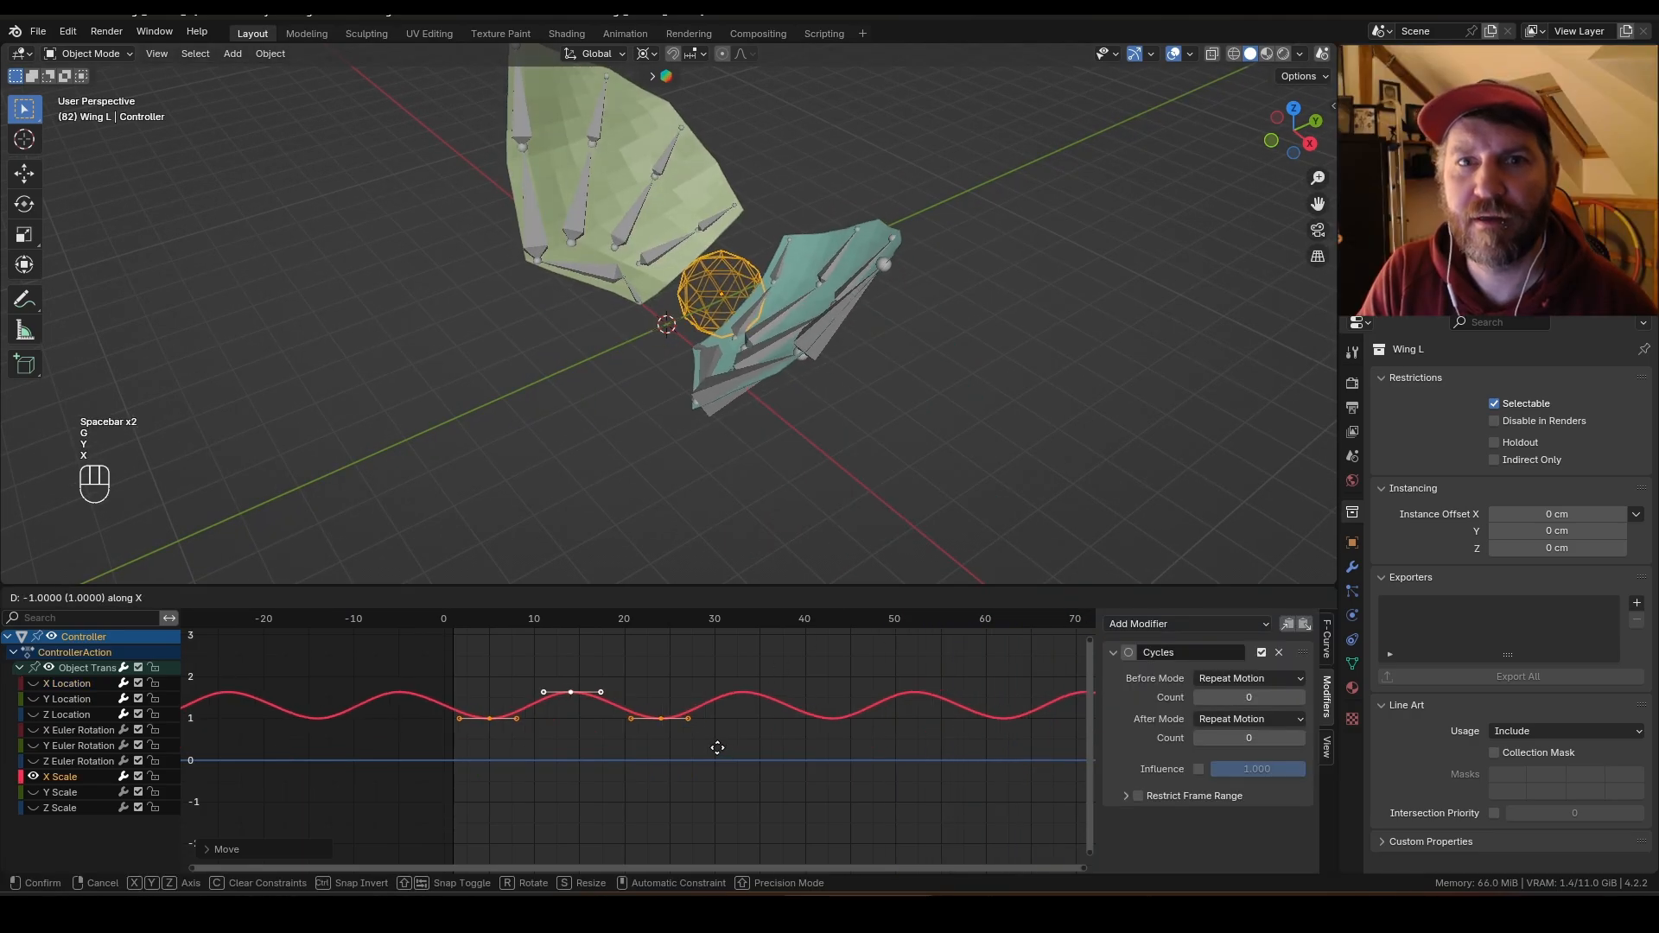
click(667, 755)
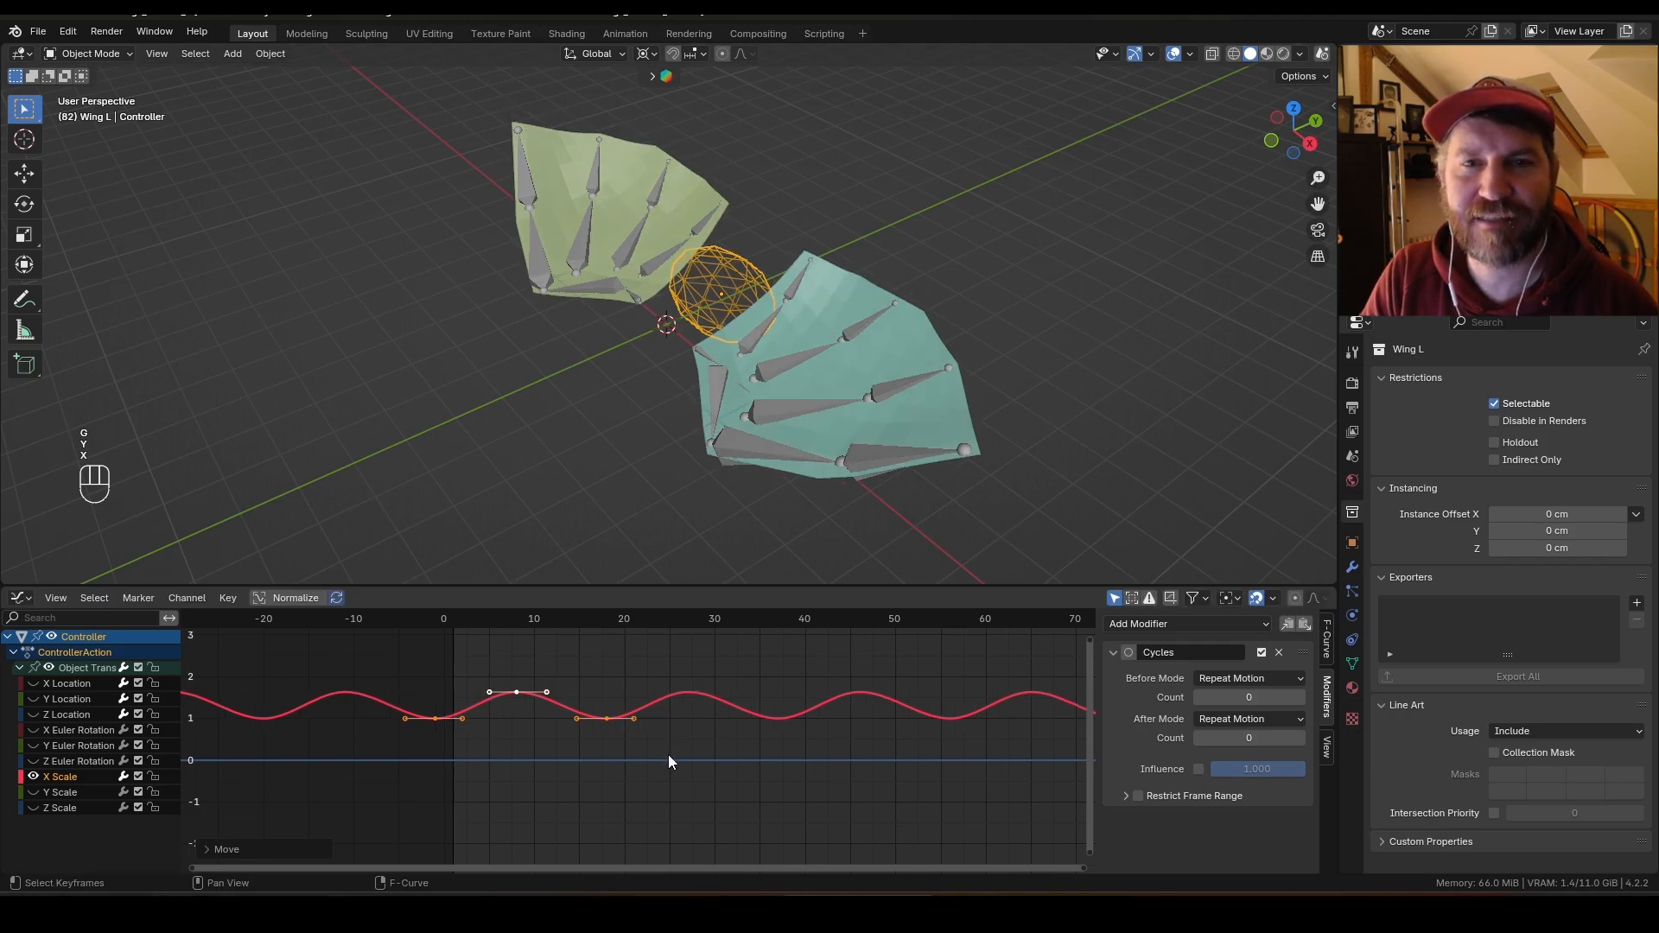
key(space)
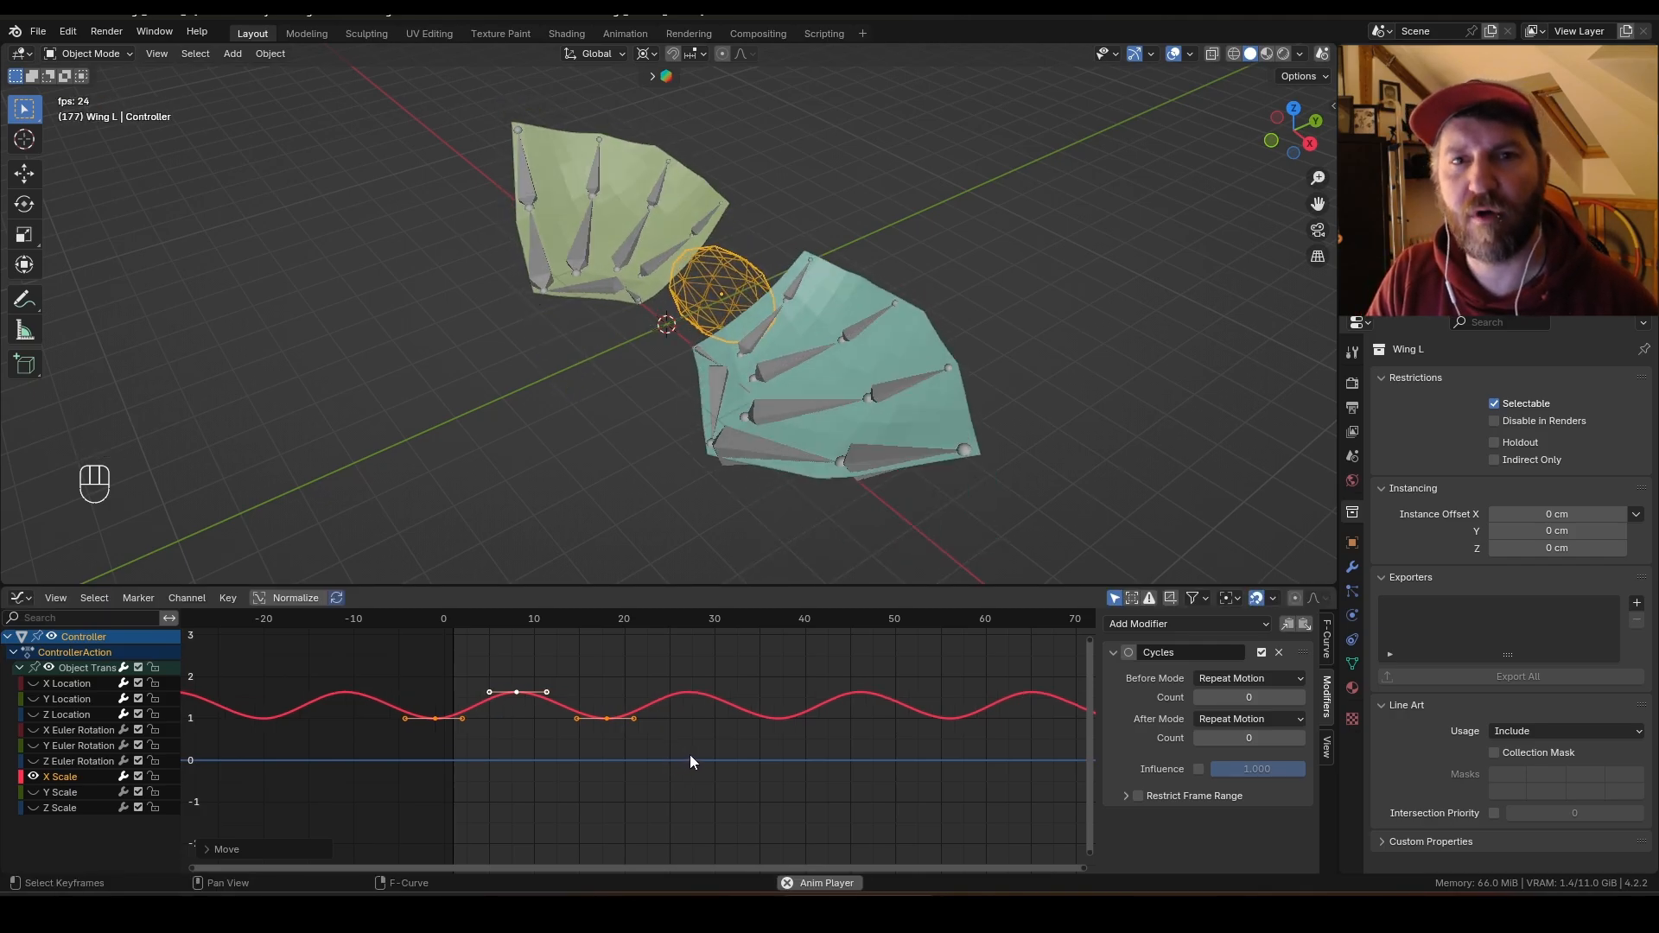
Step: Lower all X Location keyframes about 0.41 units
key(g)
key(y)
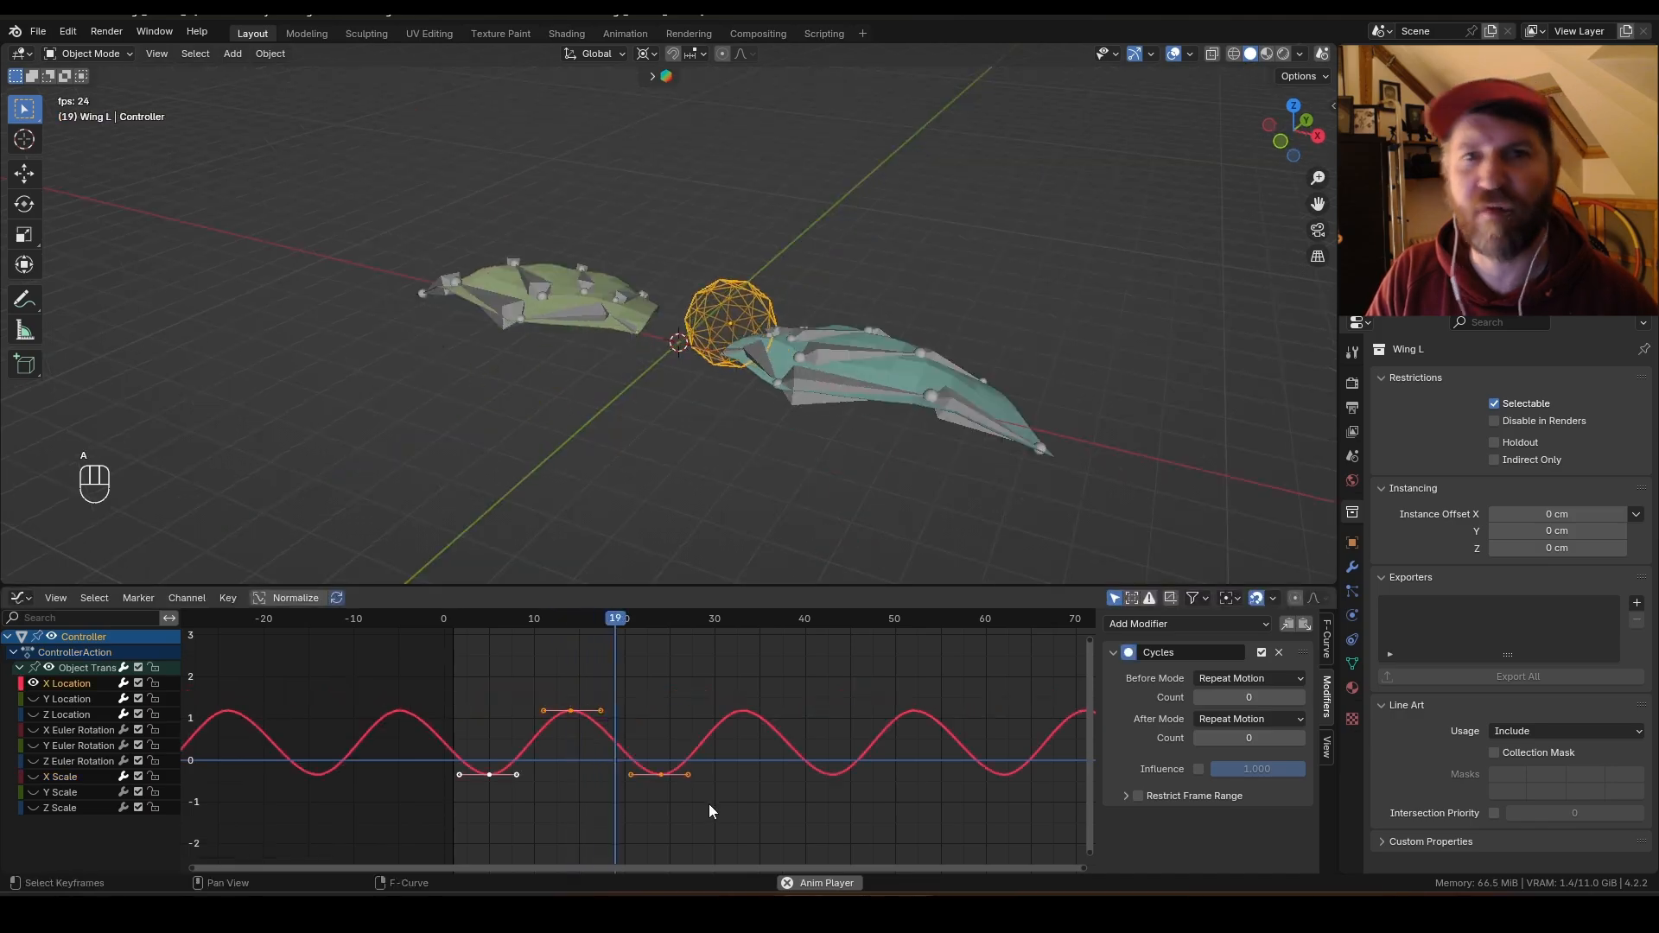
key(a)
key(g)
key(y)
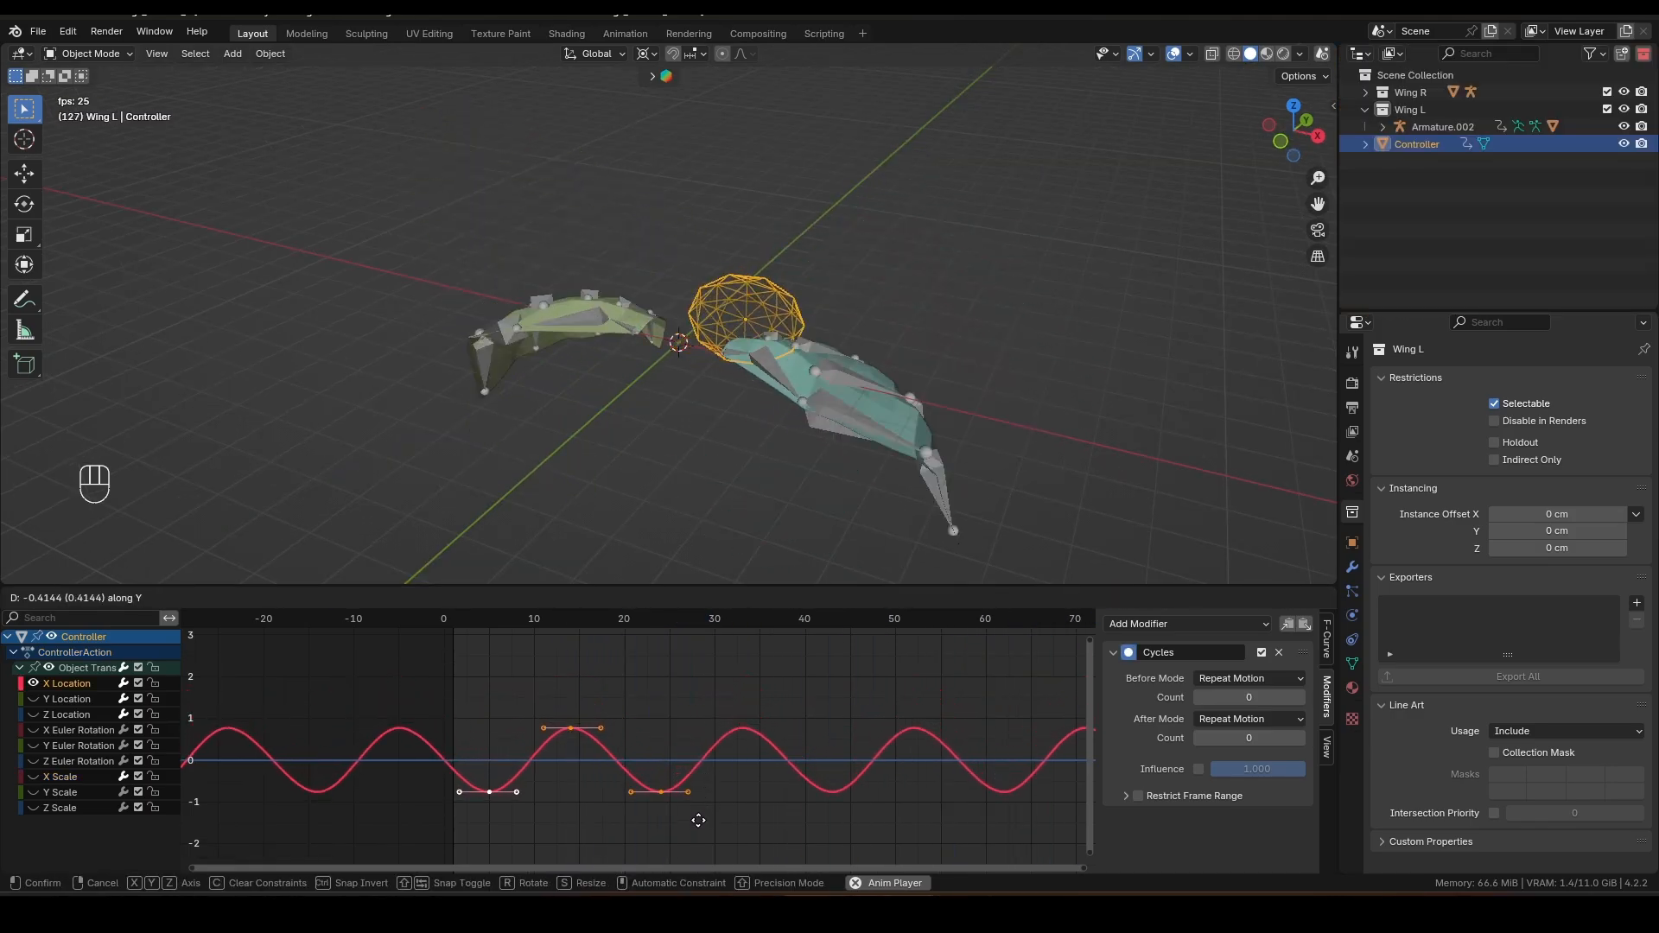
click(730, 802)
scroll(730, 800, down, 4)
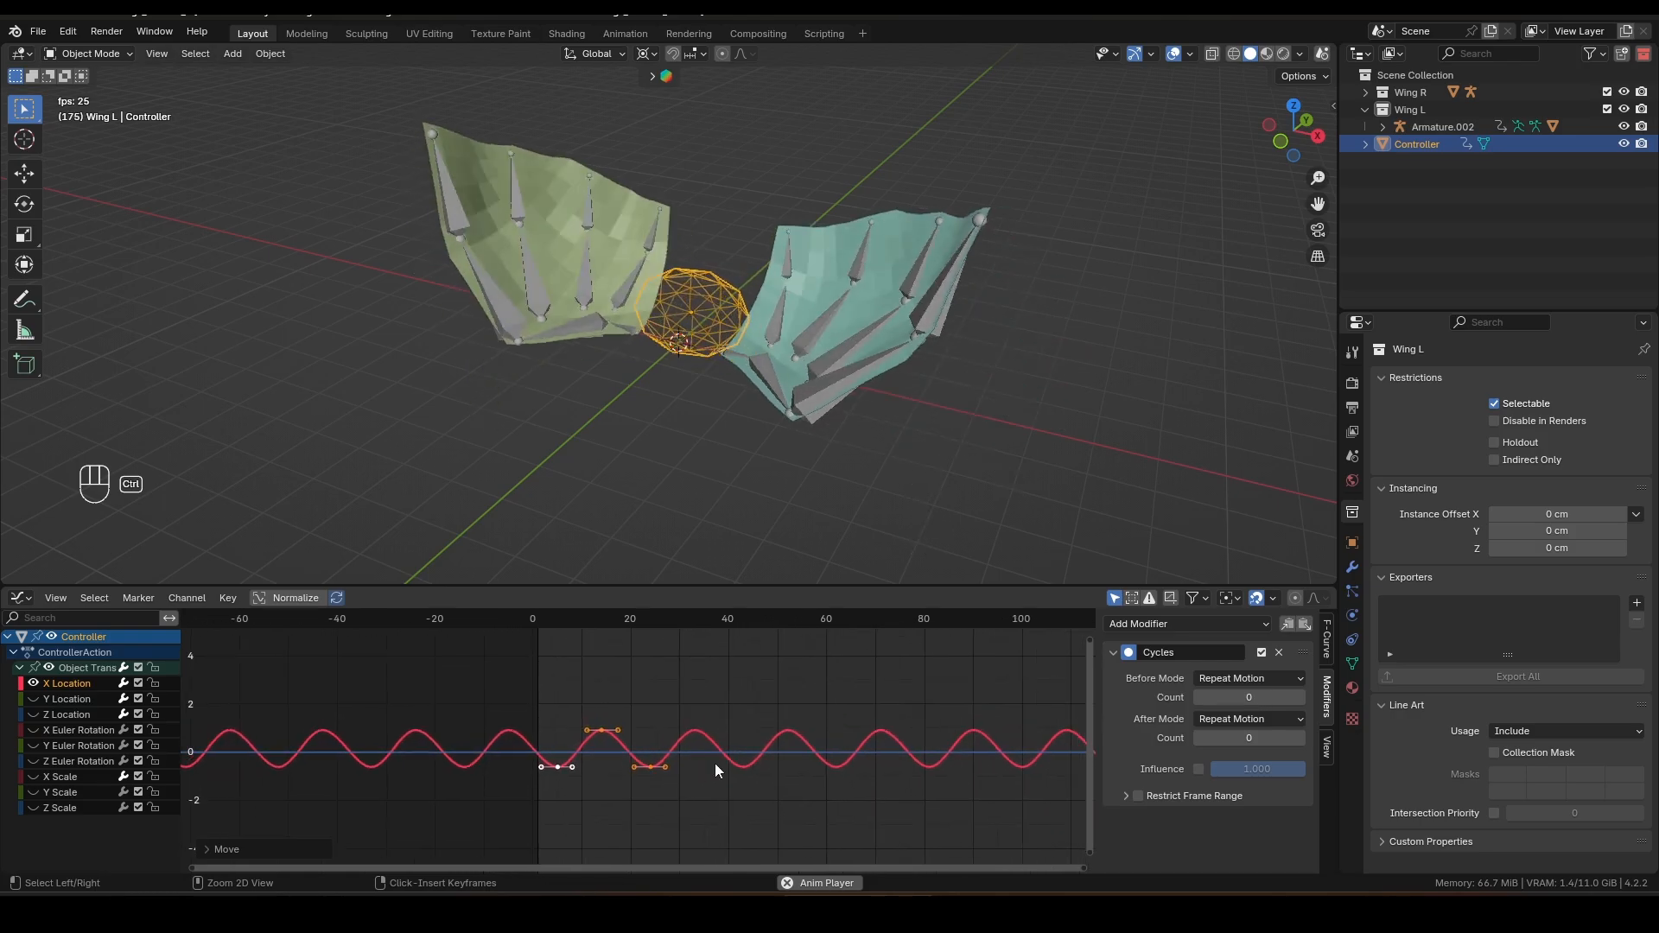
Step: Scale the X Location keyframes vertically by about 1.31
key(s)
key(y)
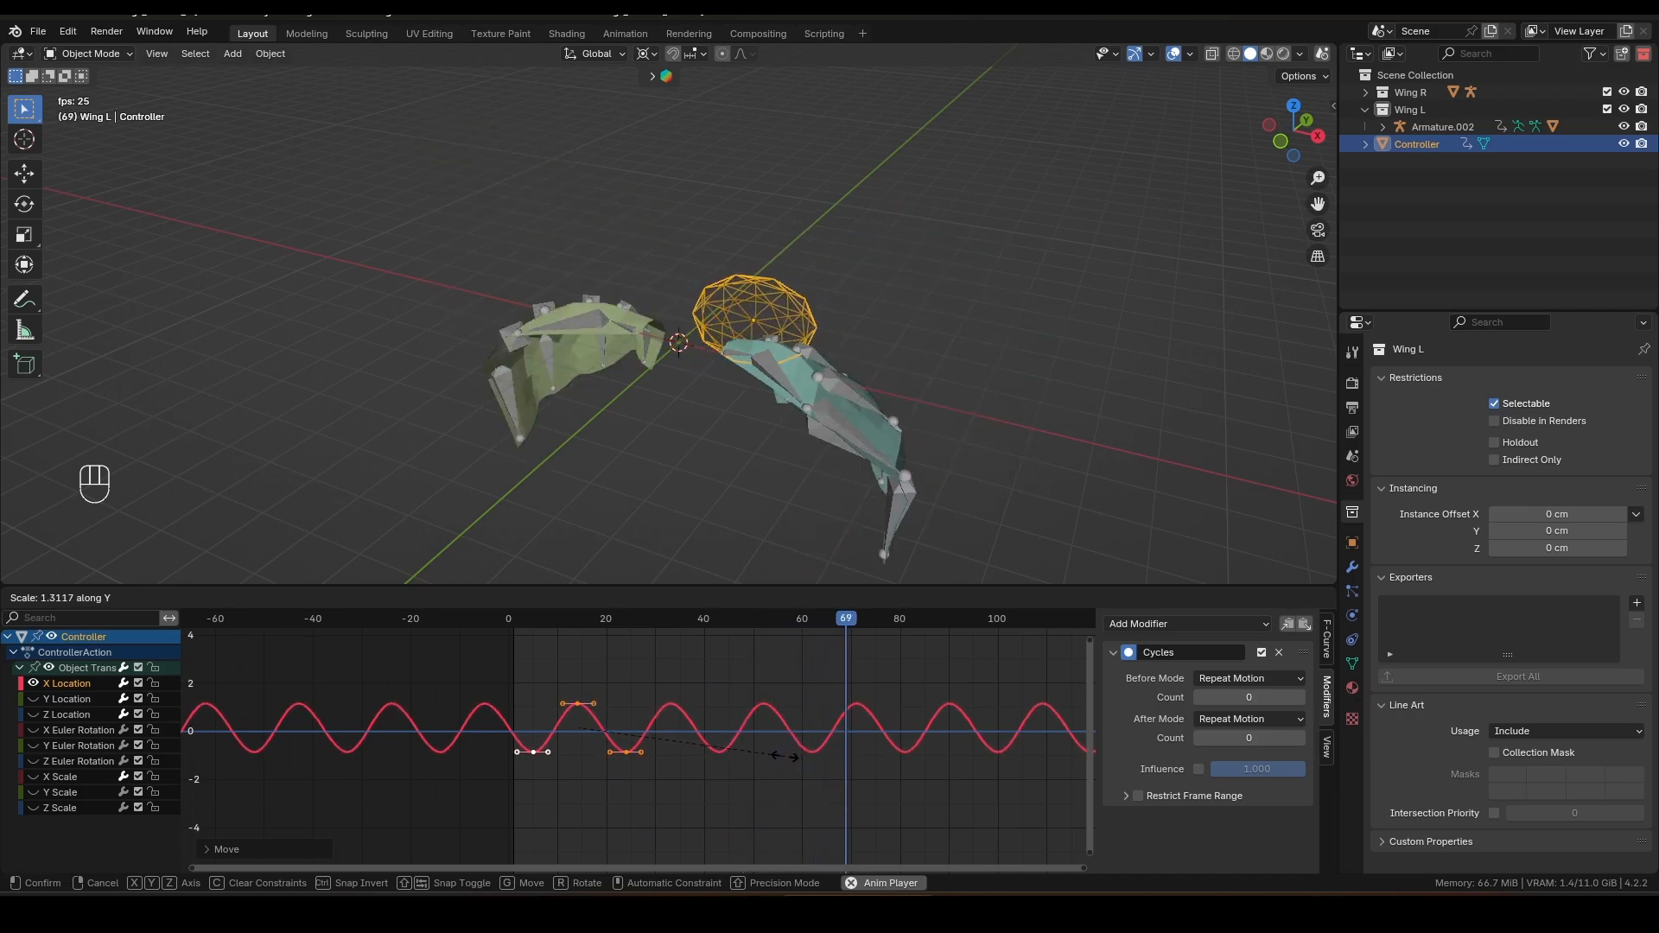
click(736, 745)
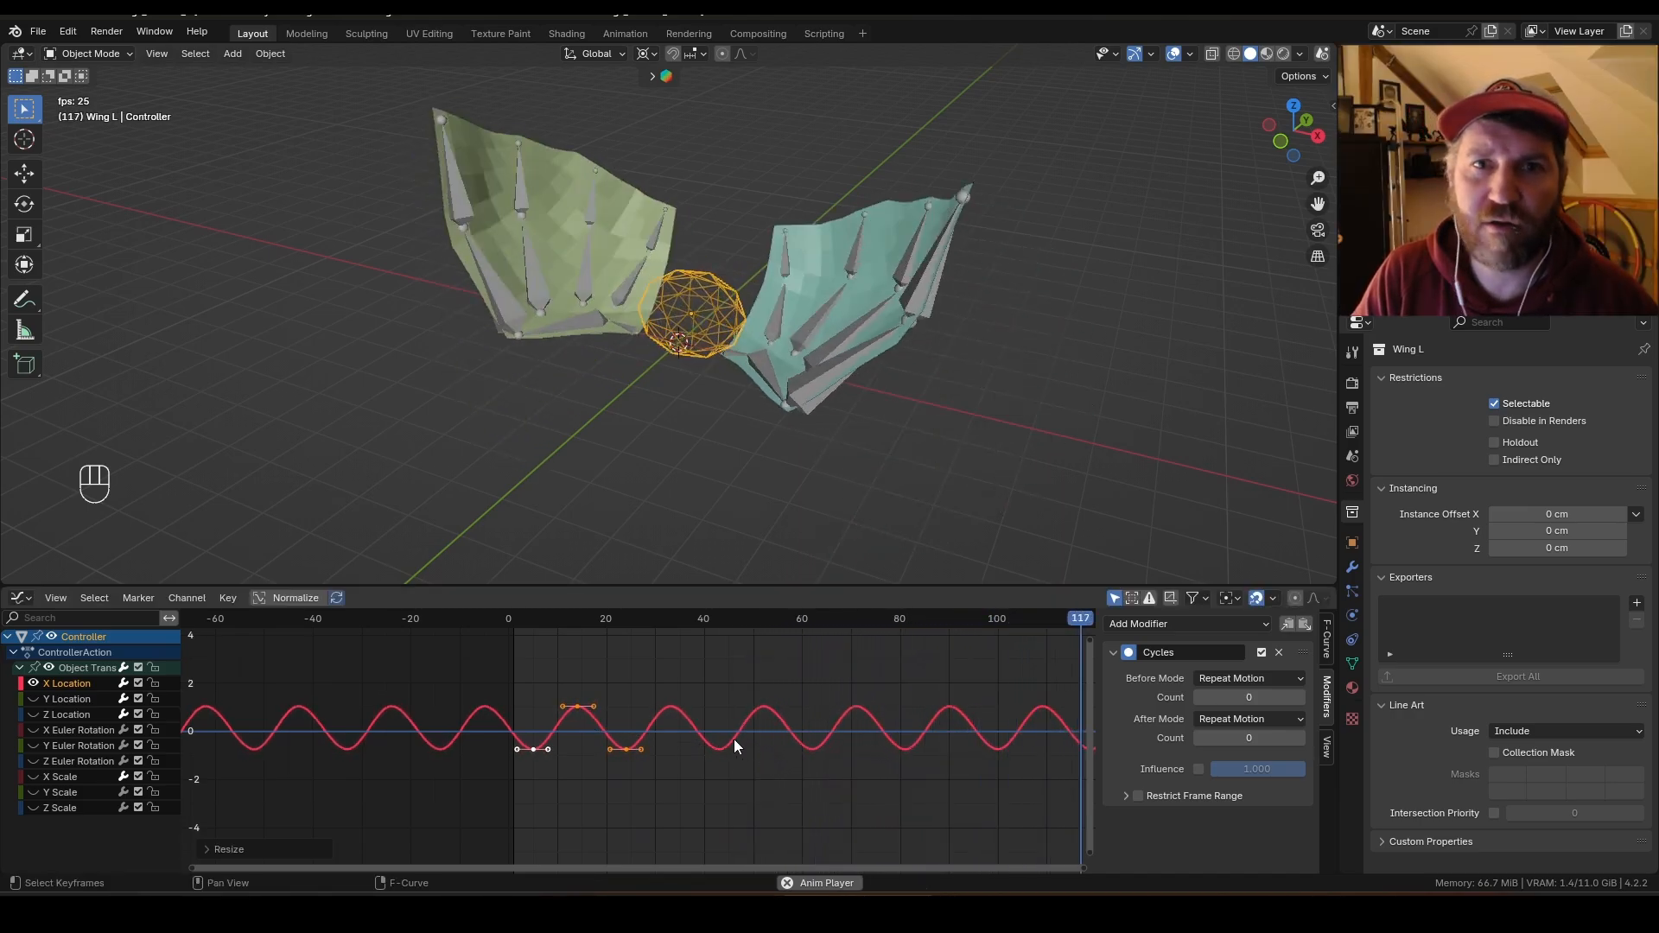
Step: Scale the X Scale keyframes vertically by about 1.26
click(33, 684)
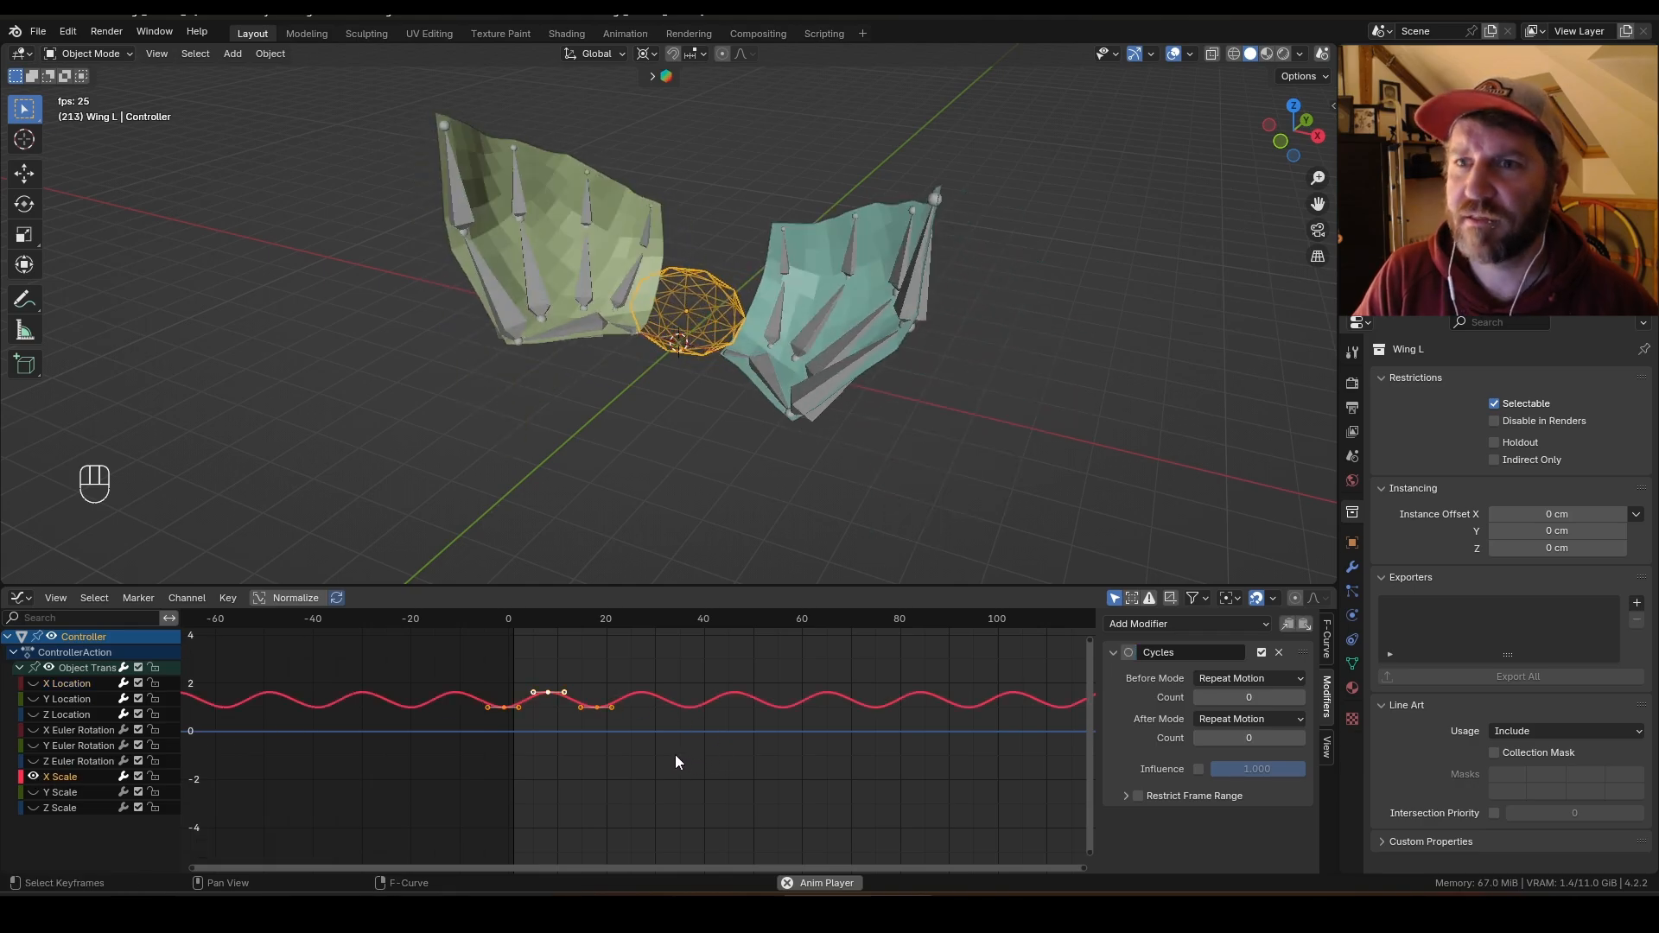
key(s)
key(y)
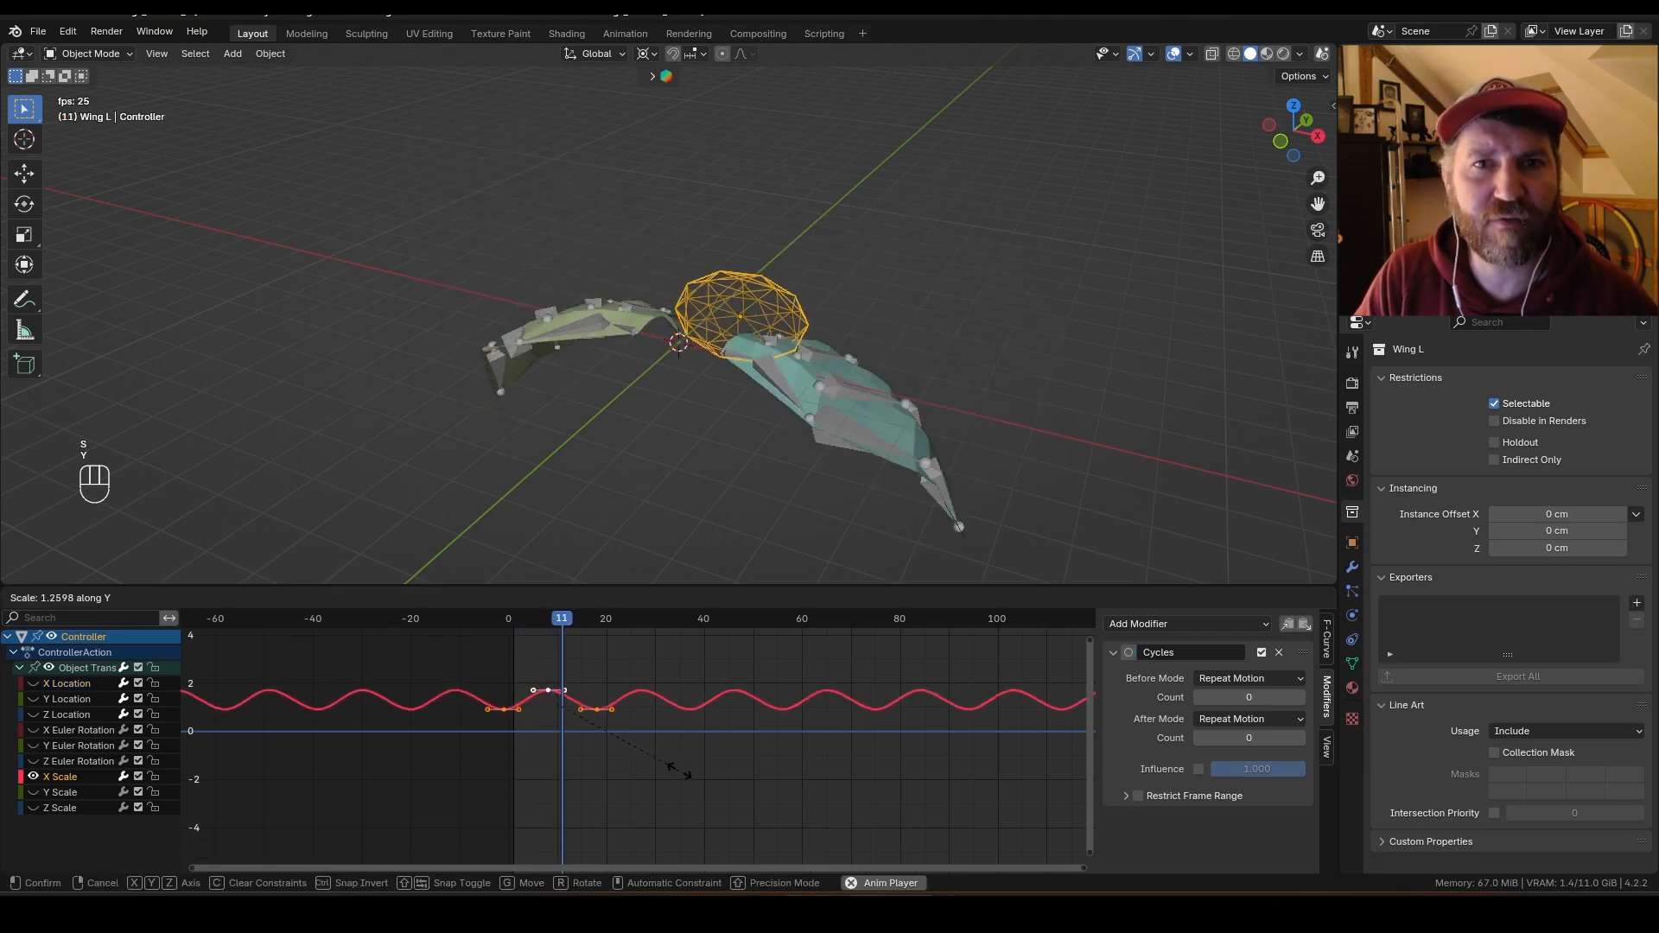
click(755, 798)
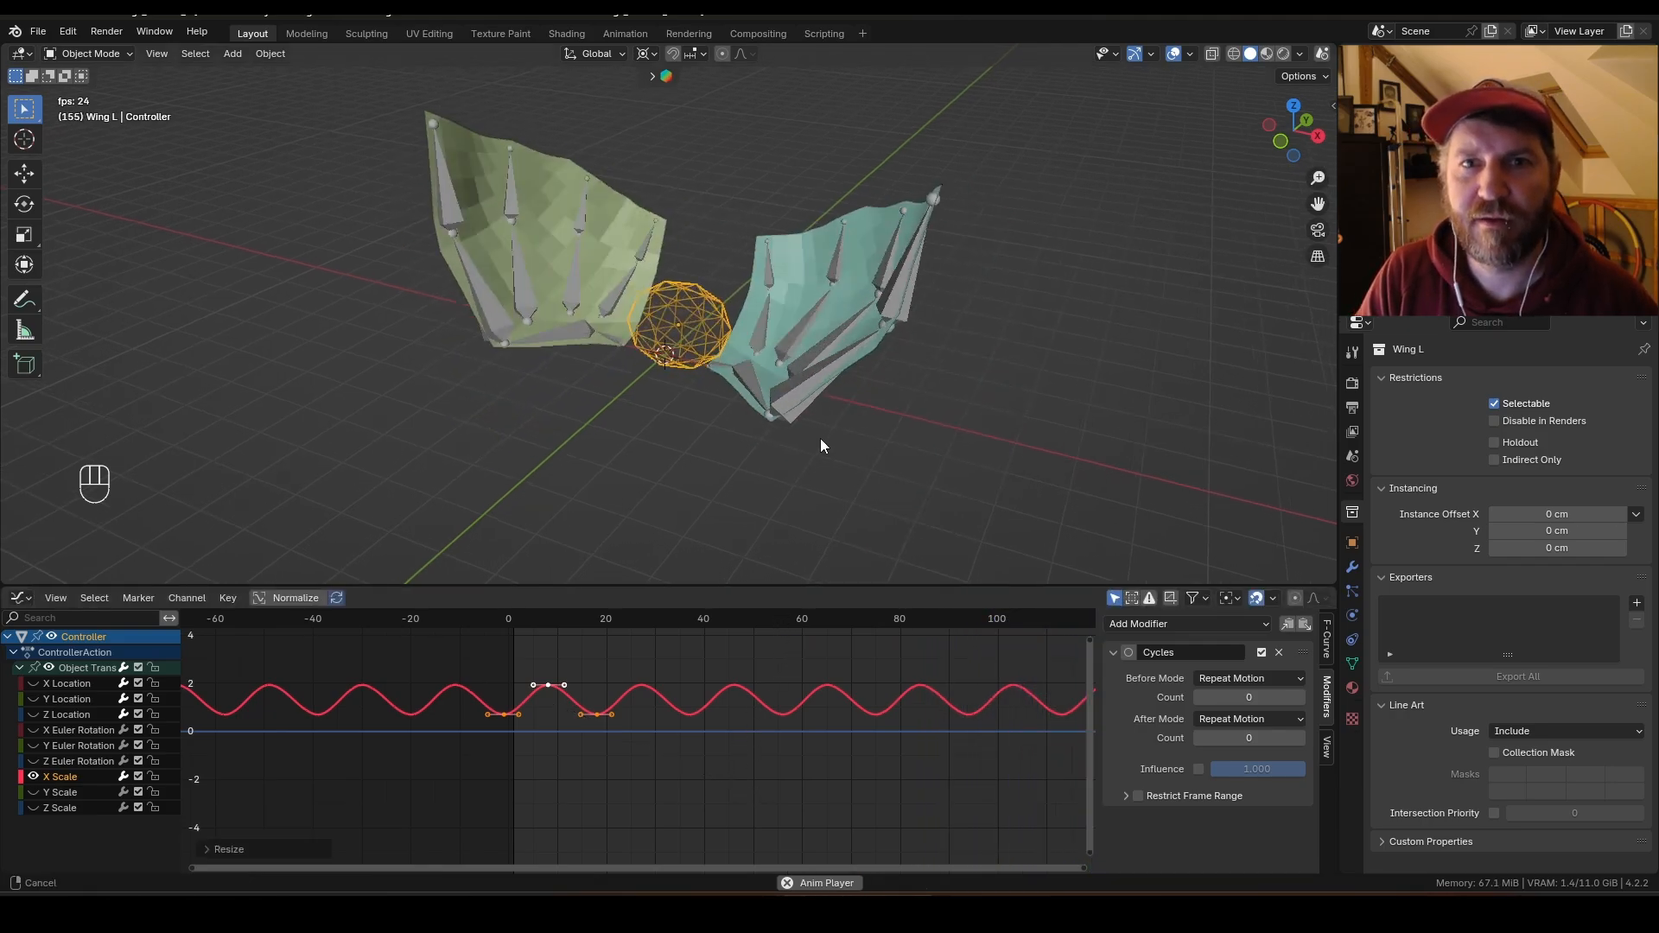
drag(792, 587, 794, 649)
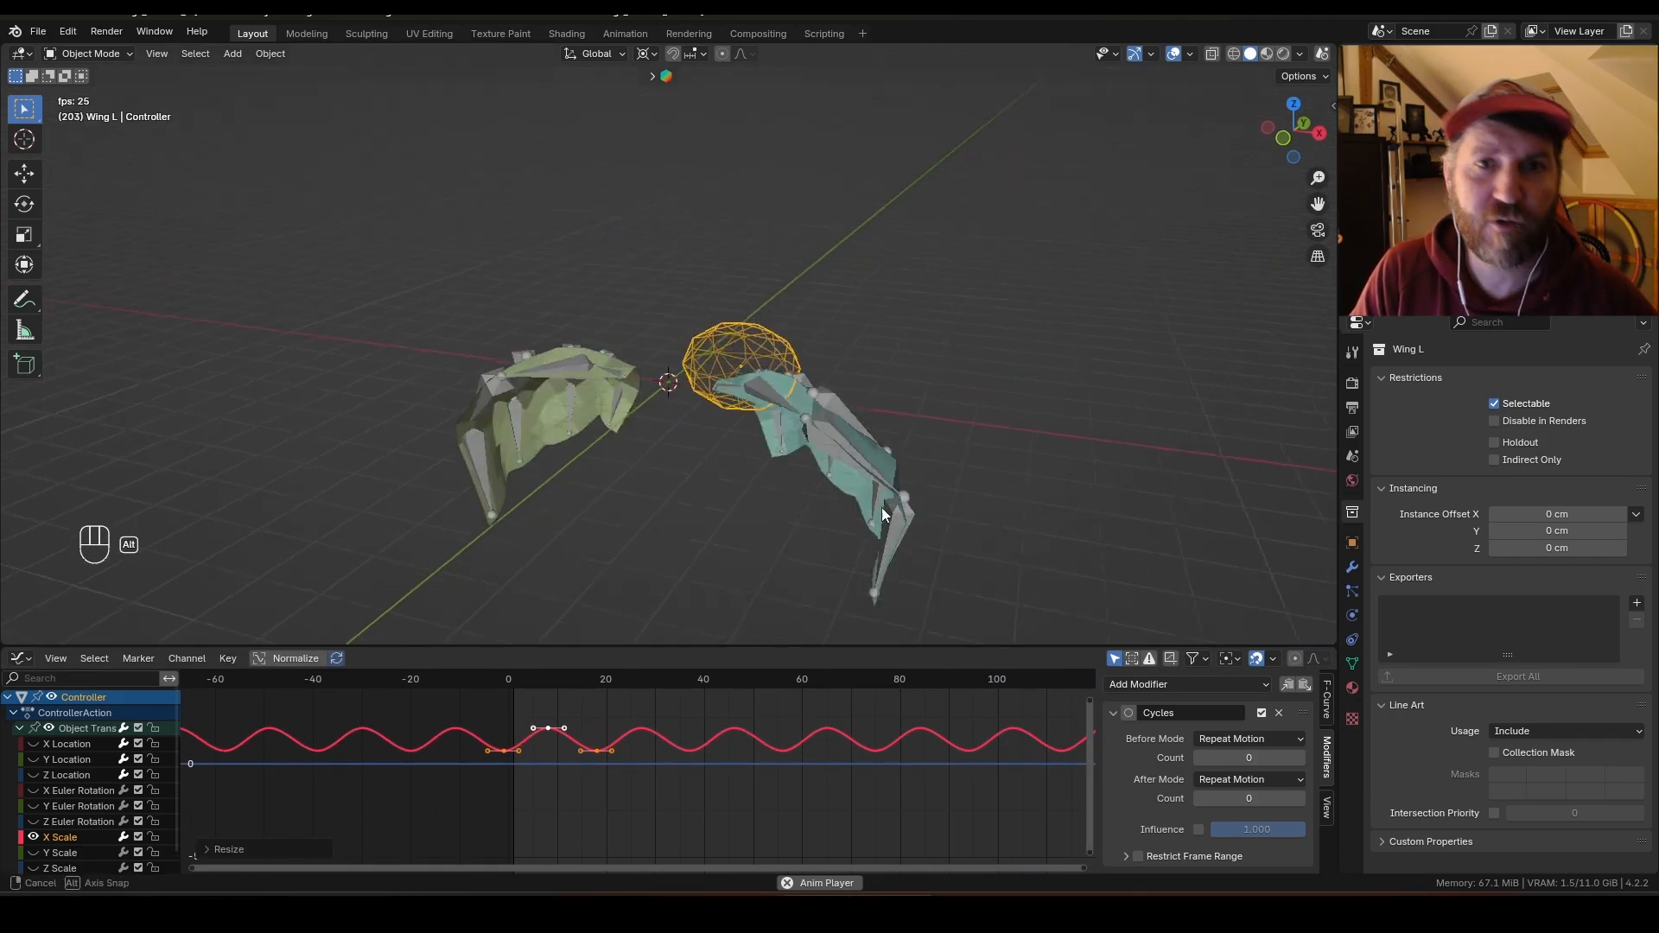
middle_drag(881, 506, 909, 465)
key(shift+alt+z)
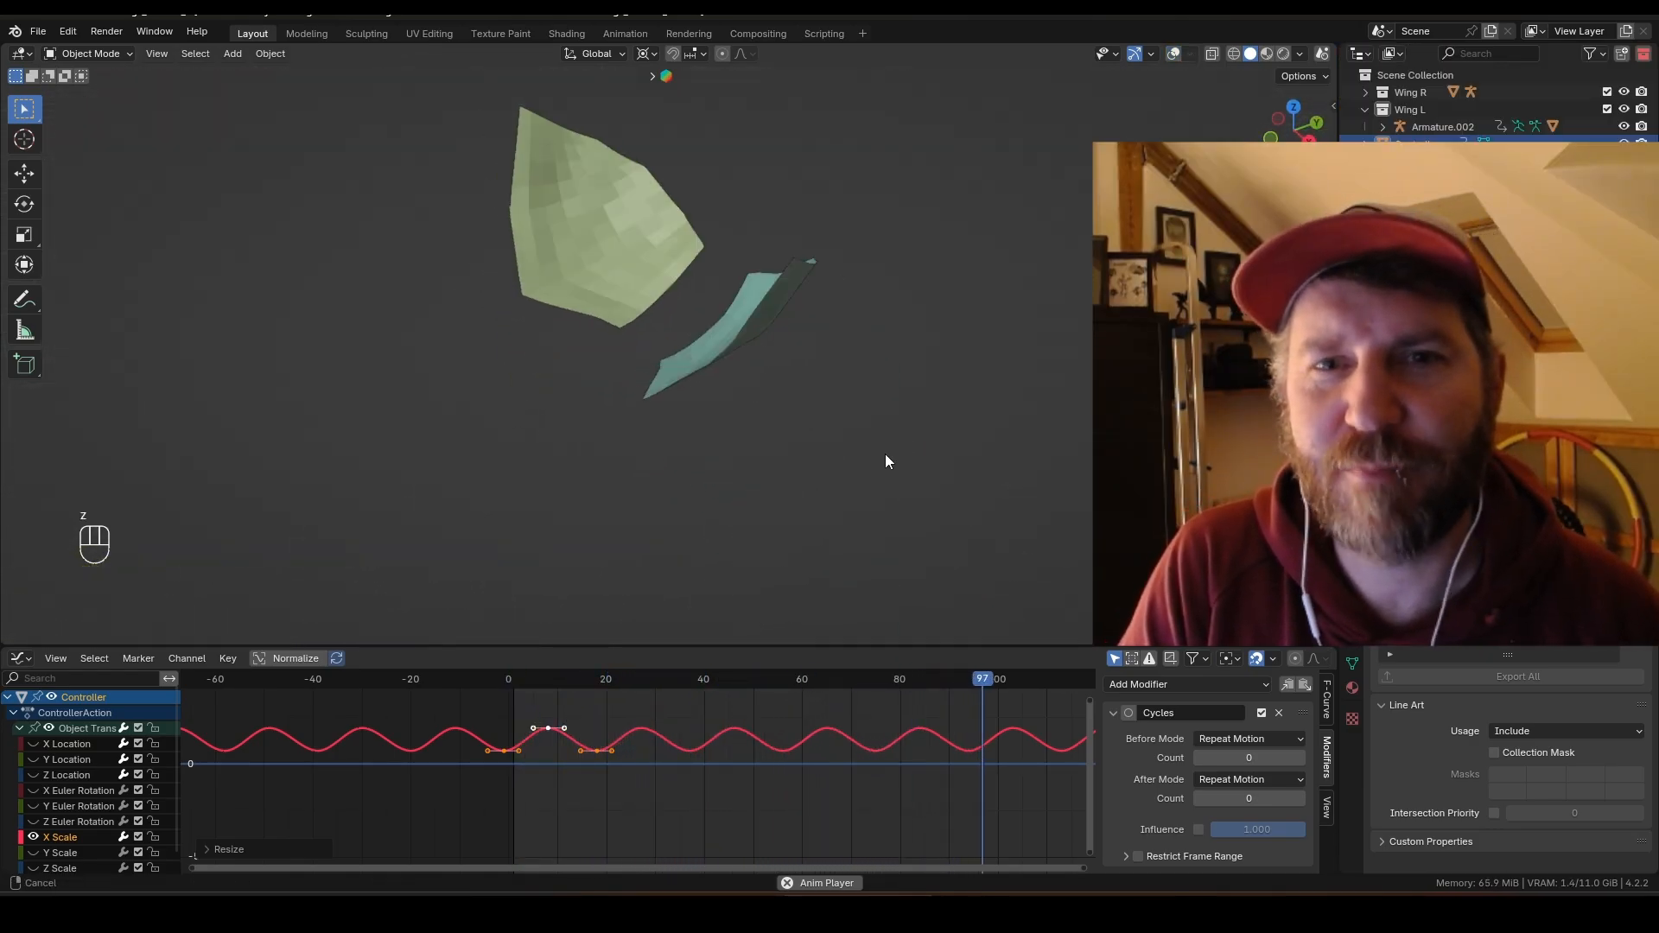
alt+middle_drag(885, 463, 930, 453)
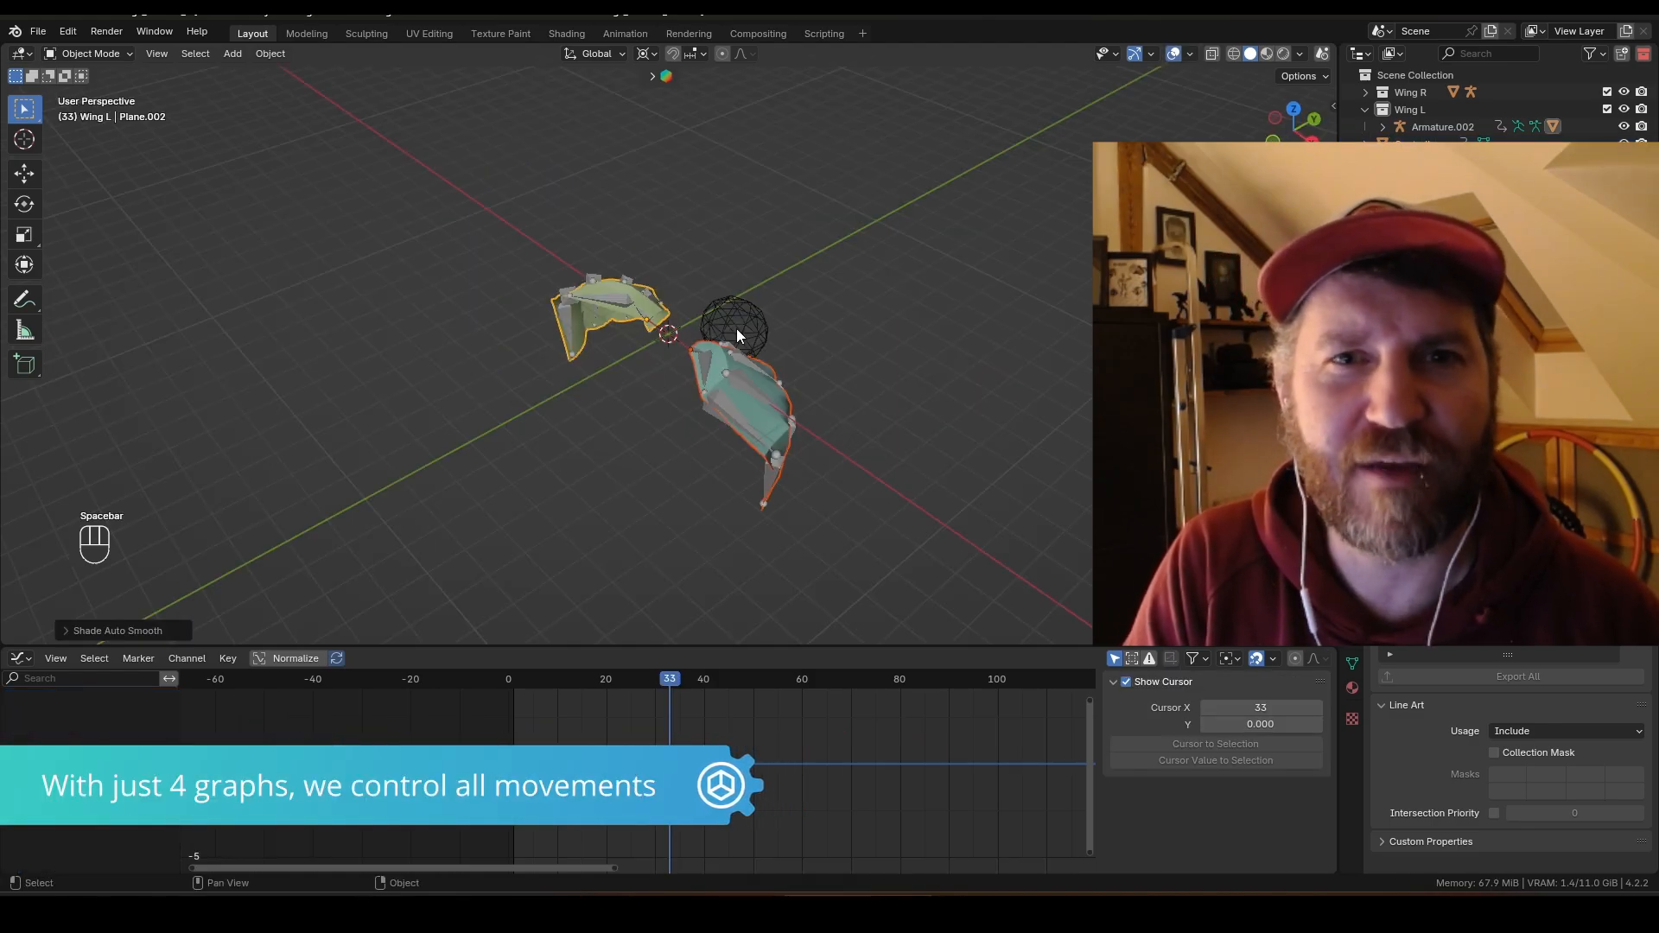
Step: Select the Controller and move all its Y Location keyframes down about 2 units
click(743, 321)
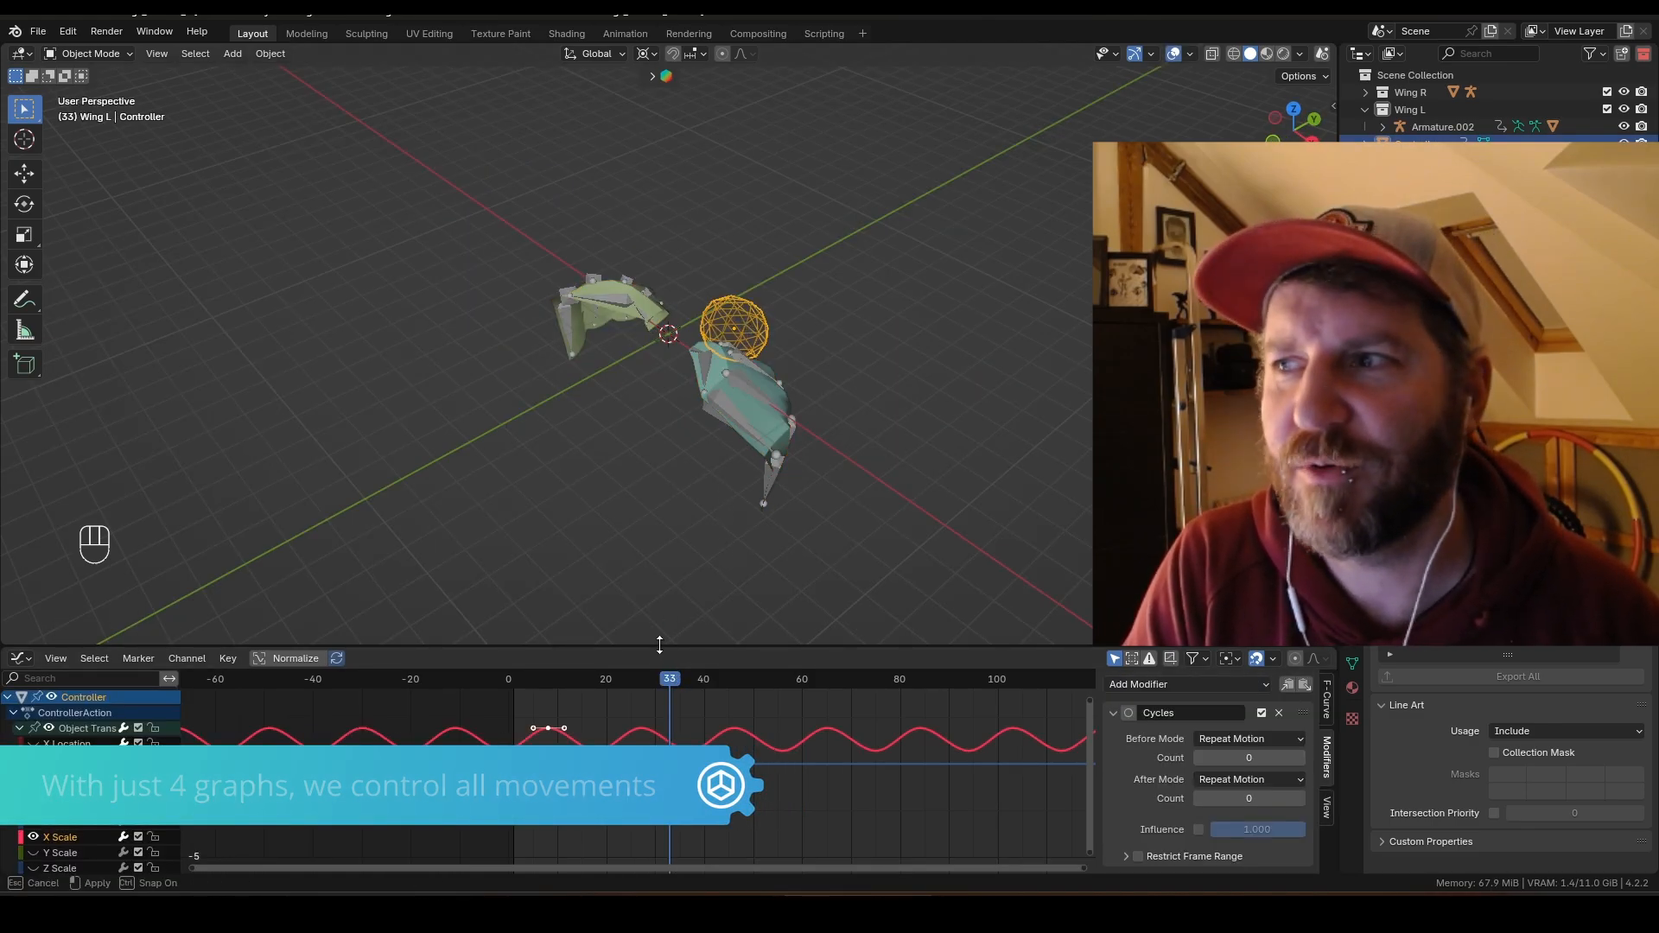
drag(659, 645, 660, 598)
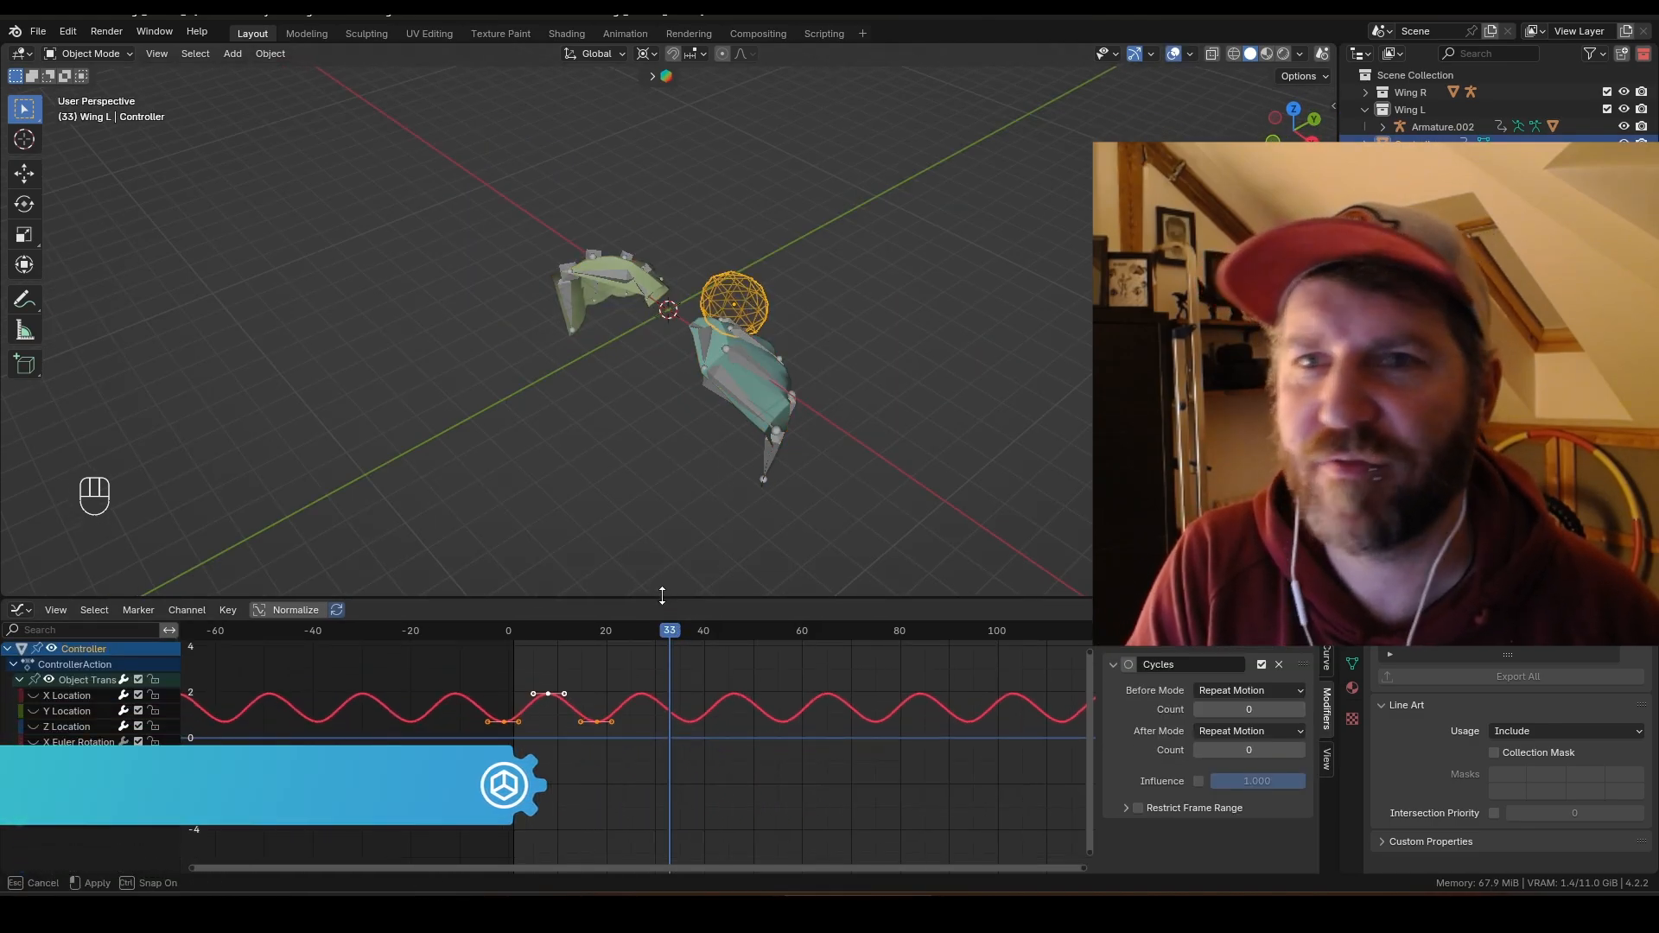
click(34, 711)
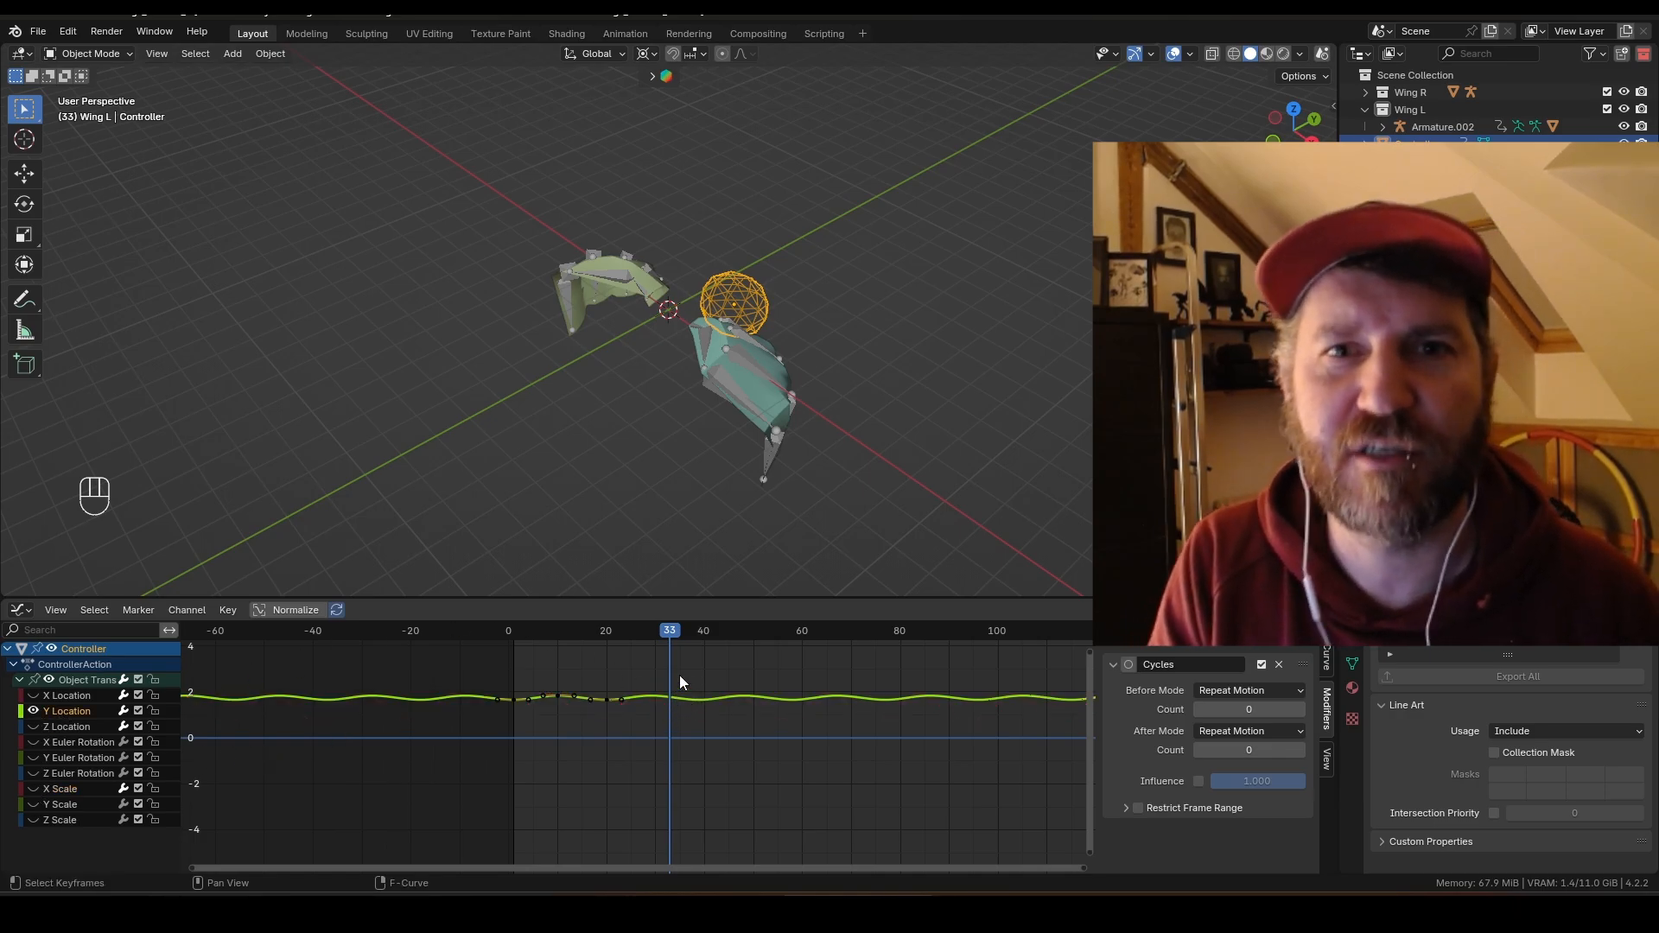
drag(478, 667, 668, 733)
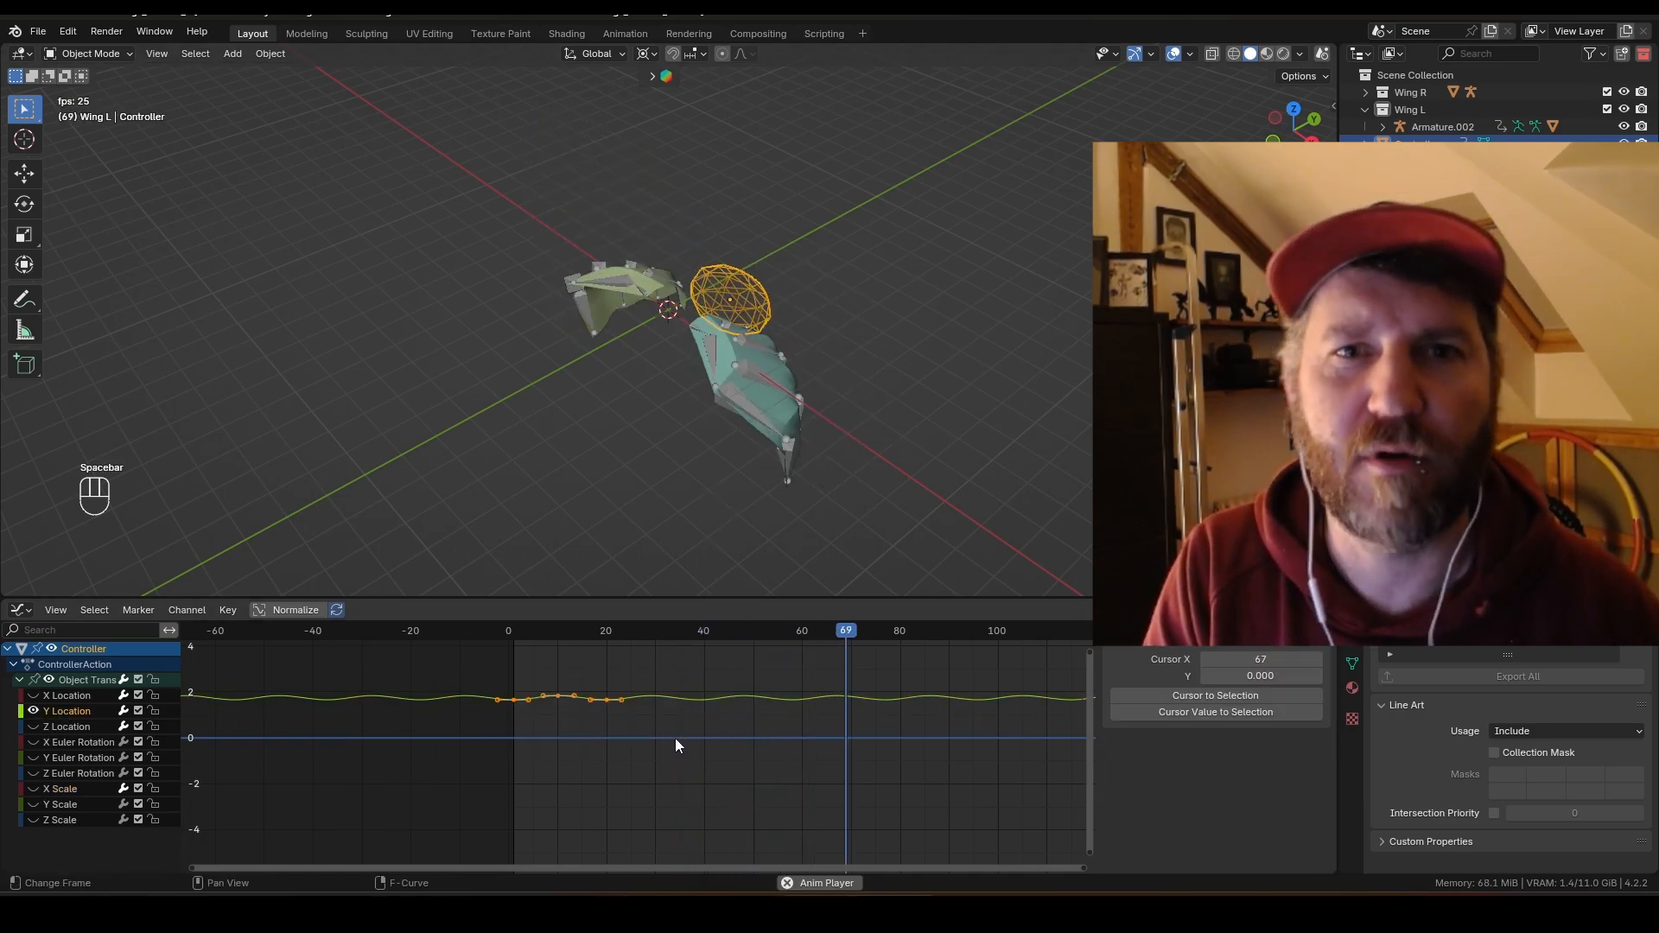
key(g)
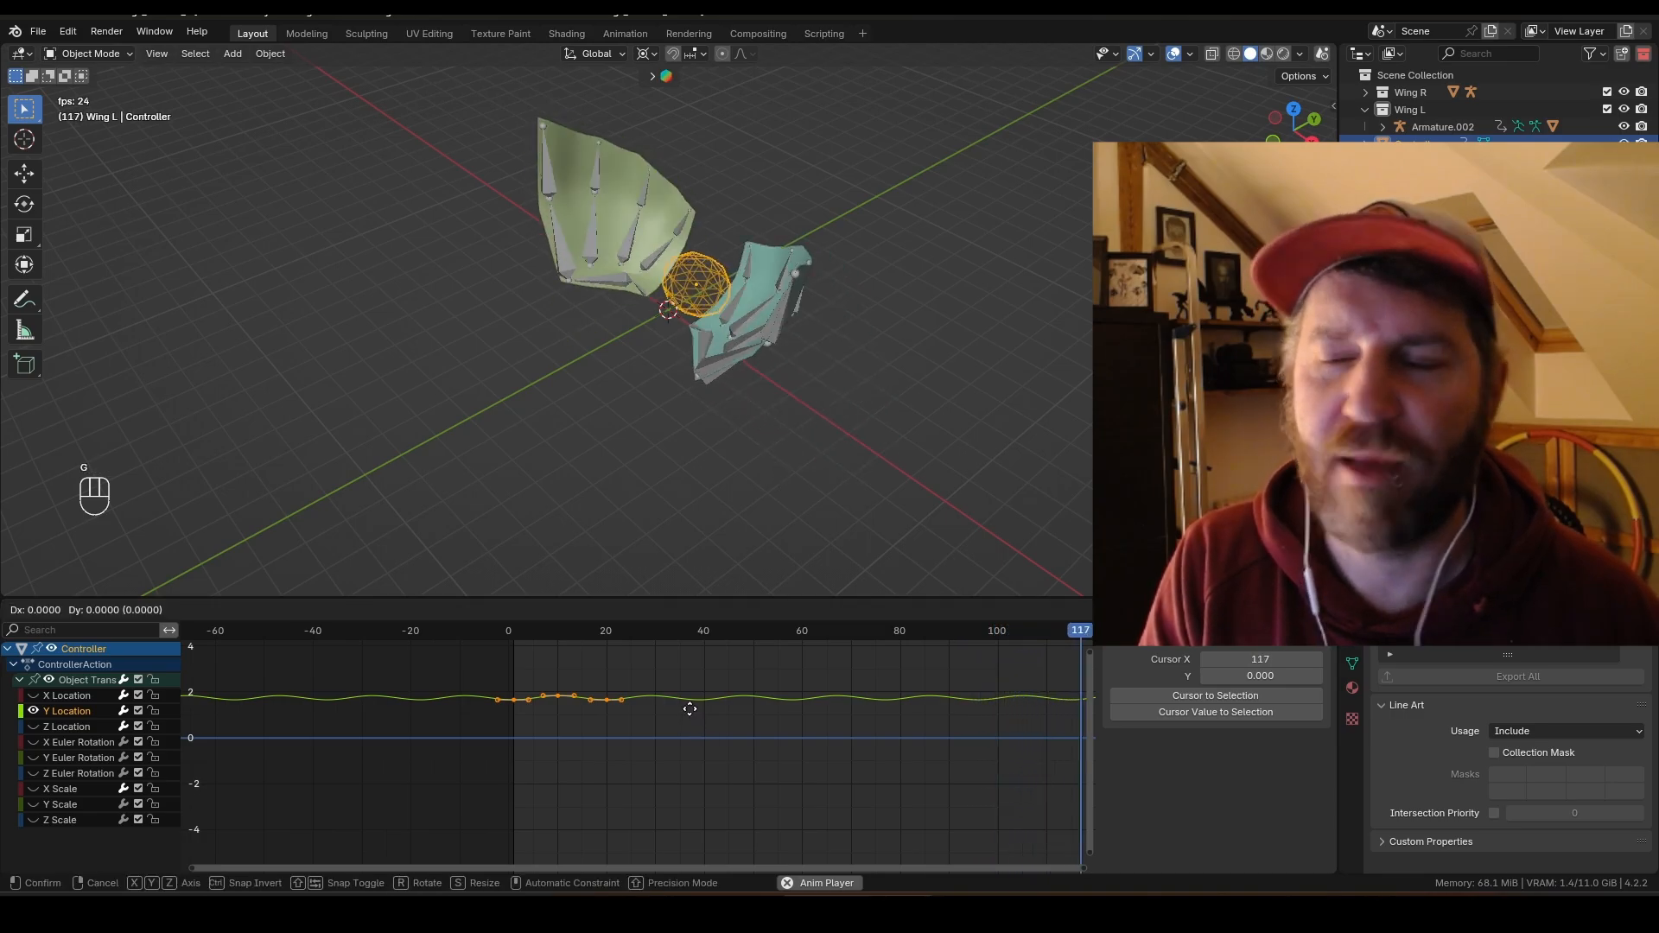
key(y)
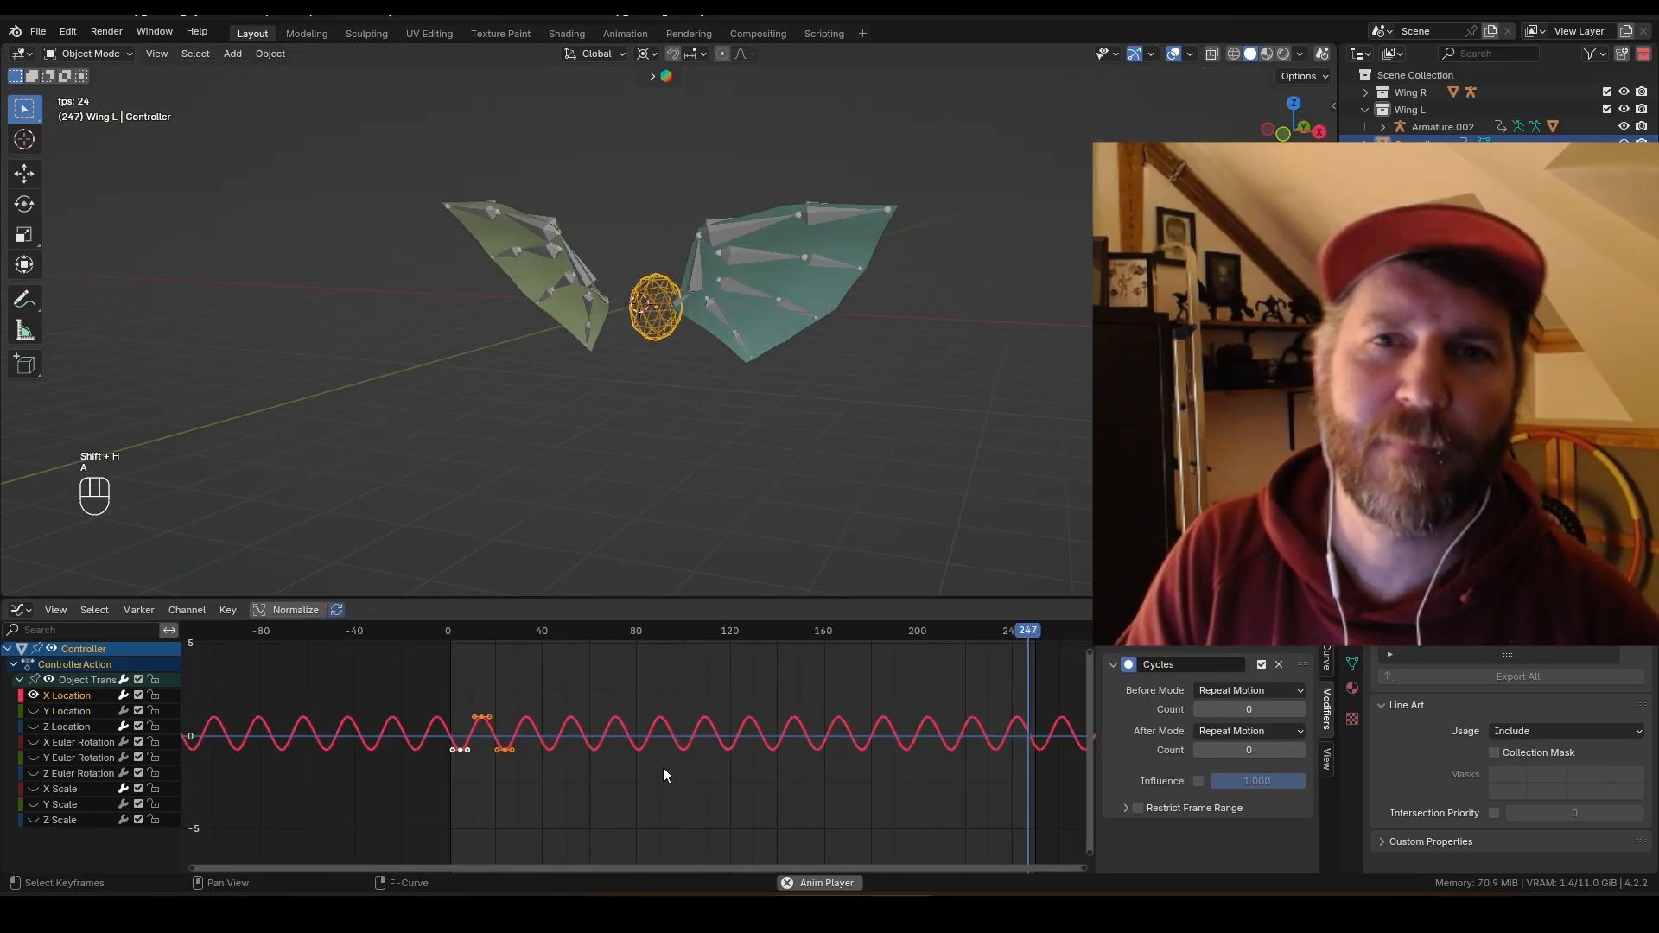
key(g)
key(y)
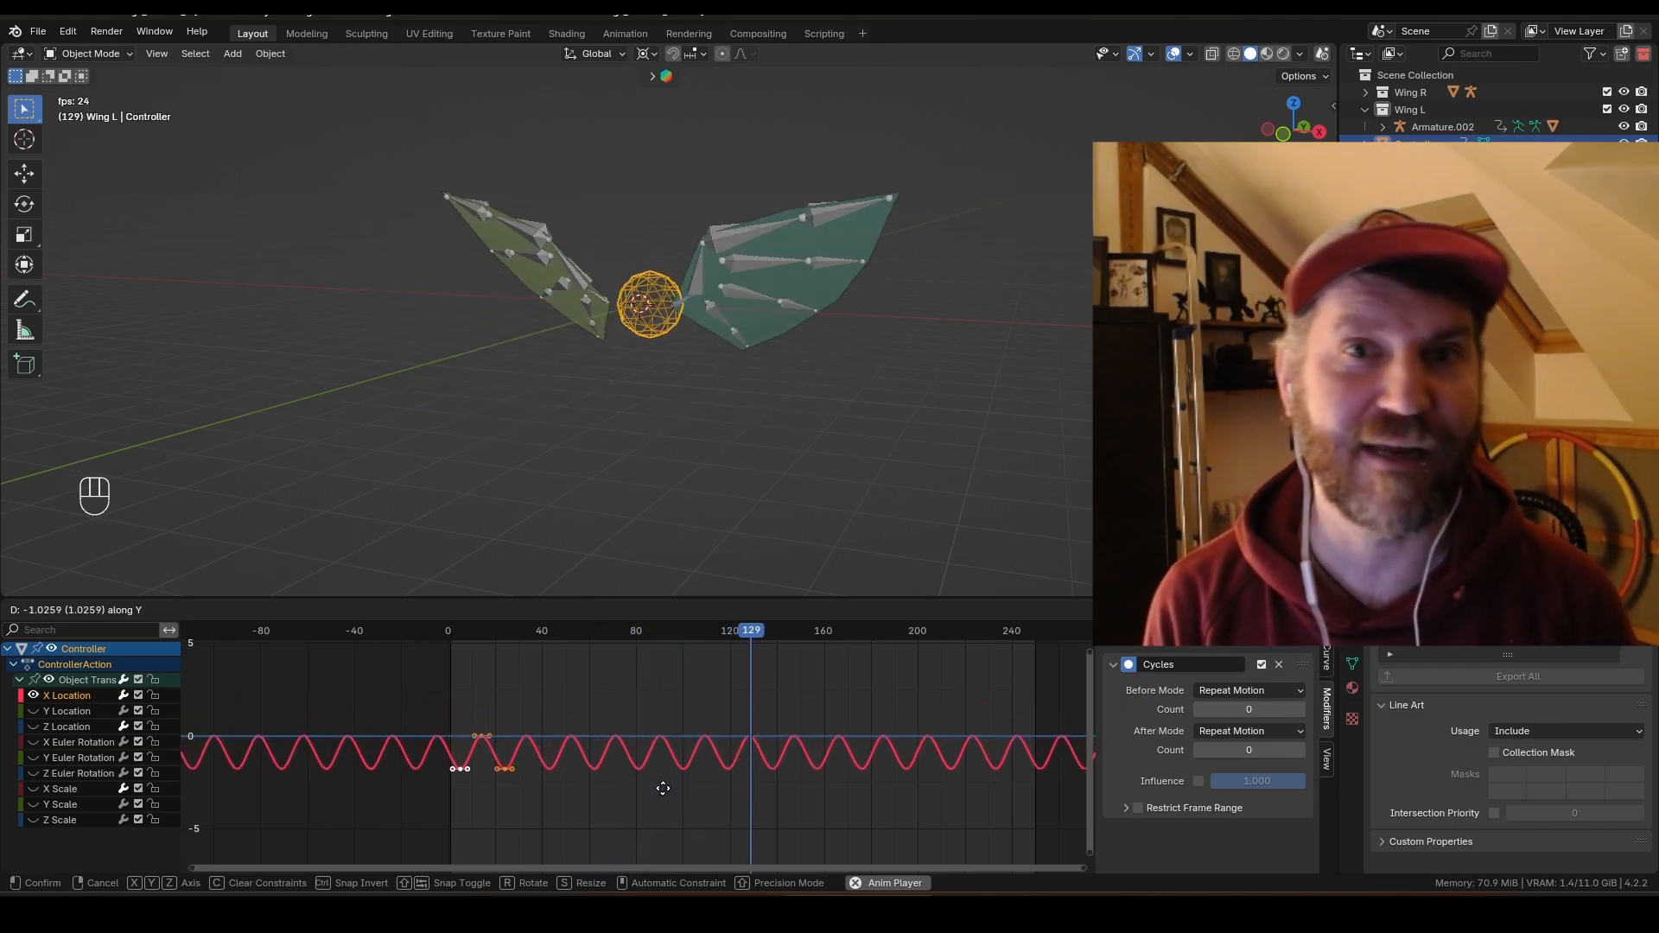
key(Escape)
Step: Scale the selected X Location keyframes
key(s)
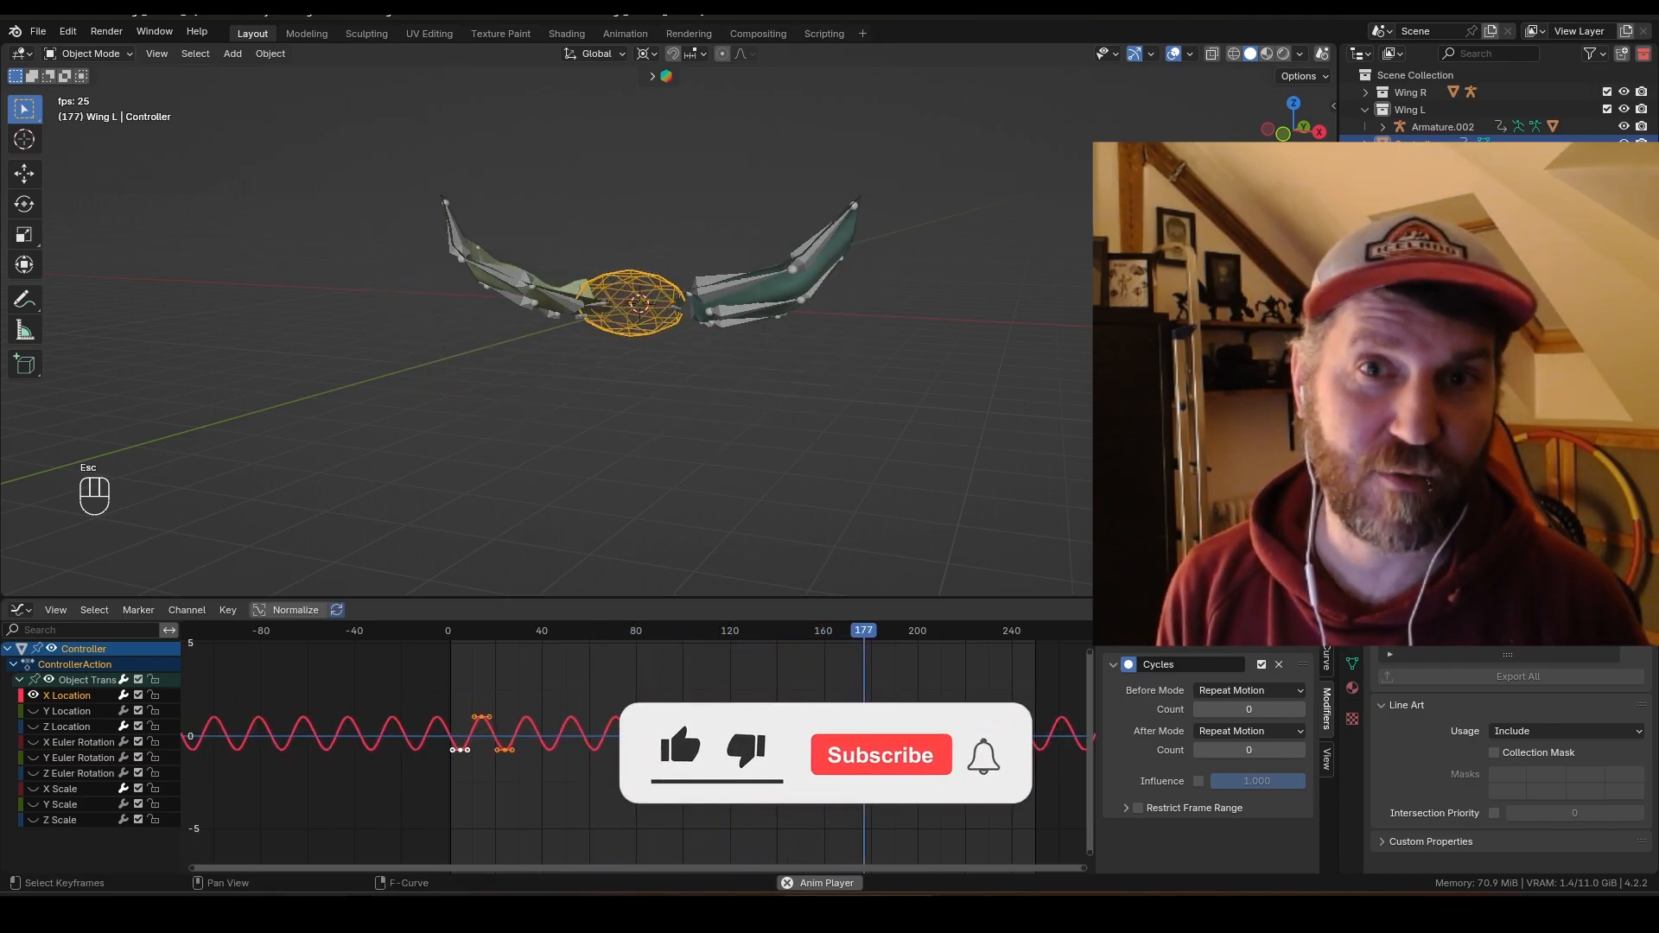